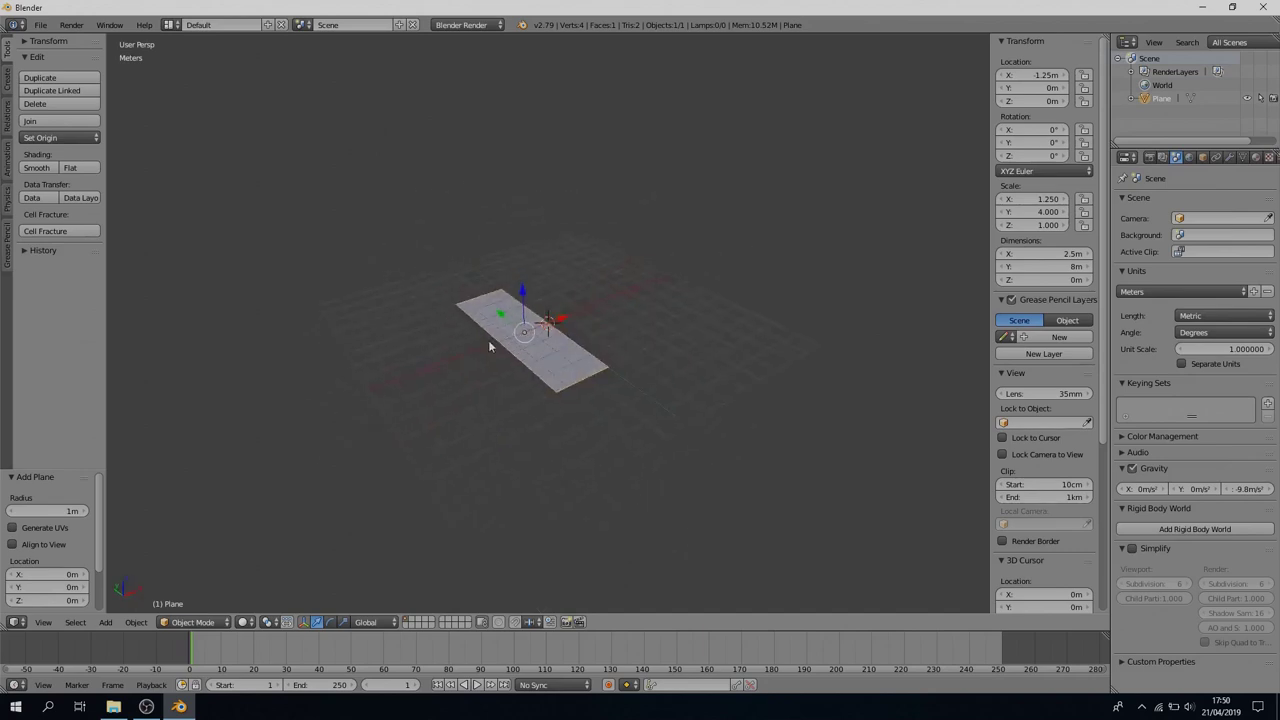
# - Apply the plane's location so its X position goes from -1.25 m to 0 m
pyautogui.click(136, 621)
pyautogui.moveTo(230, 525)
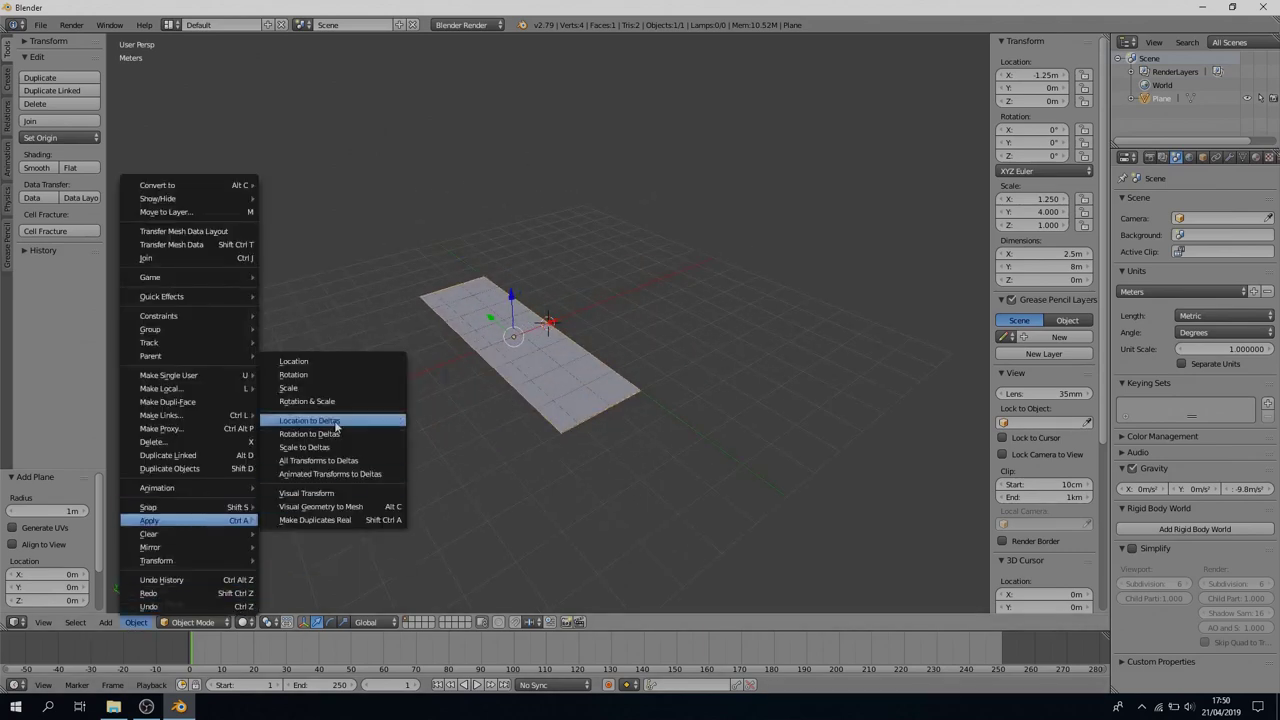
pyautogui.click(314, 372)
# - Apply the plane's scale so it has unit scale and stays 2.5 m by 8 m
pyautogui.click(136, 627)
pyautogui.moveTo(192, 539)
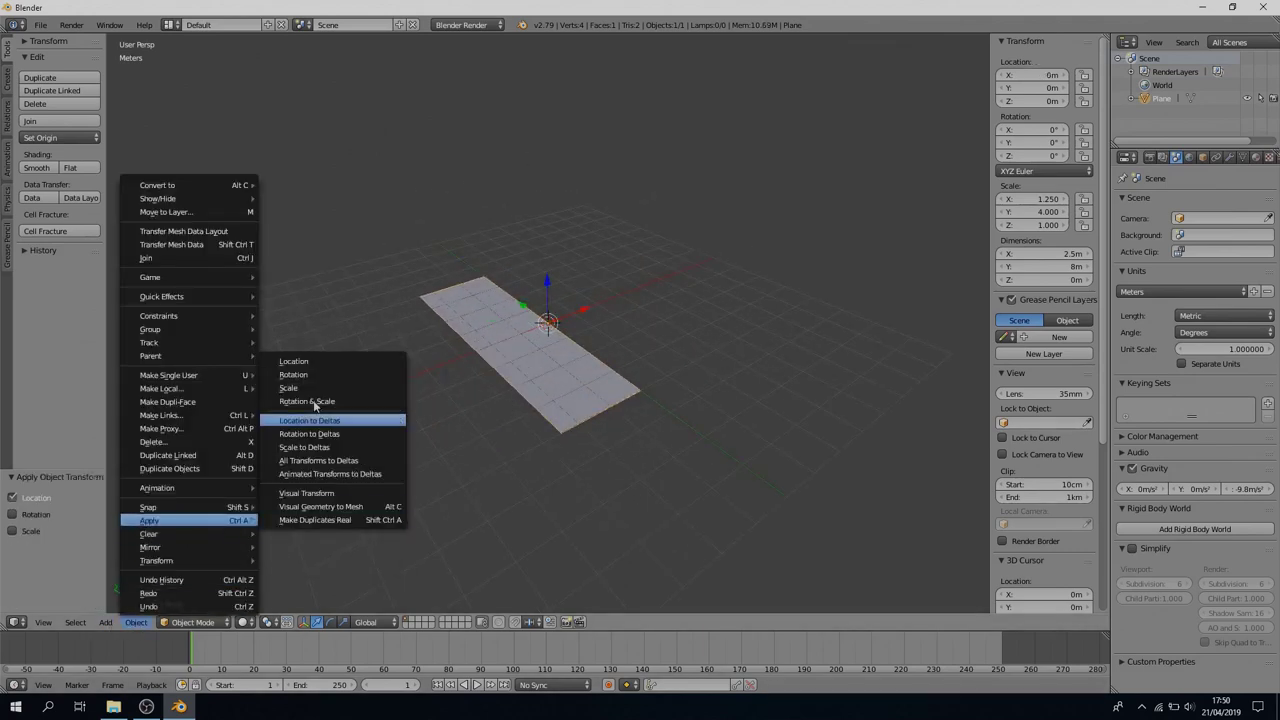
pyautogui.click(286, 396)
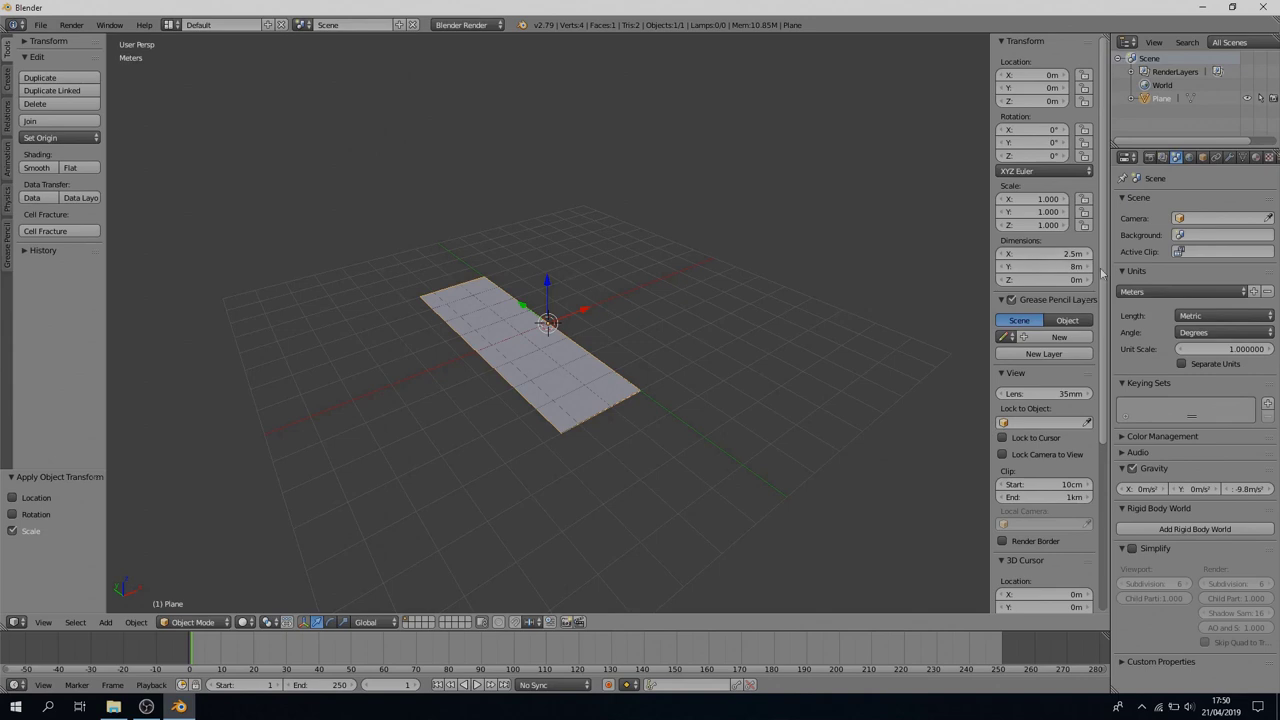
# - In Edit Mode with face select, extrude the plane 3 m upward
pyautogui.click(190, 622)
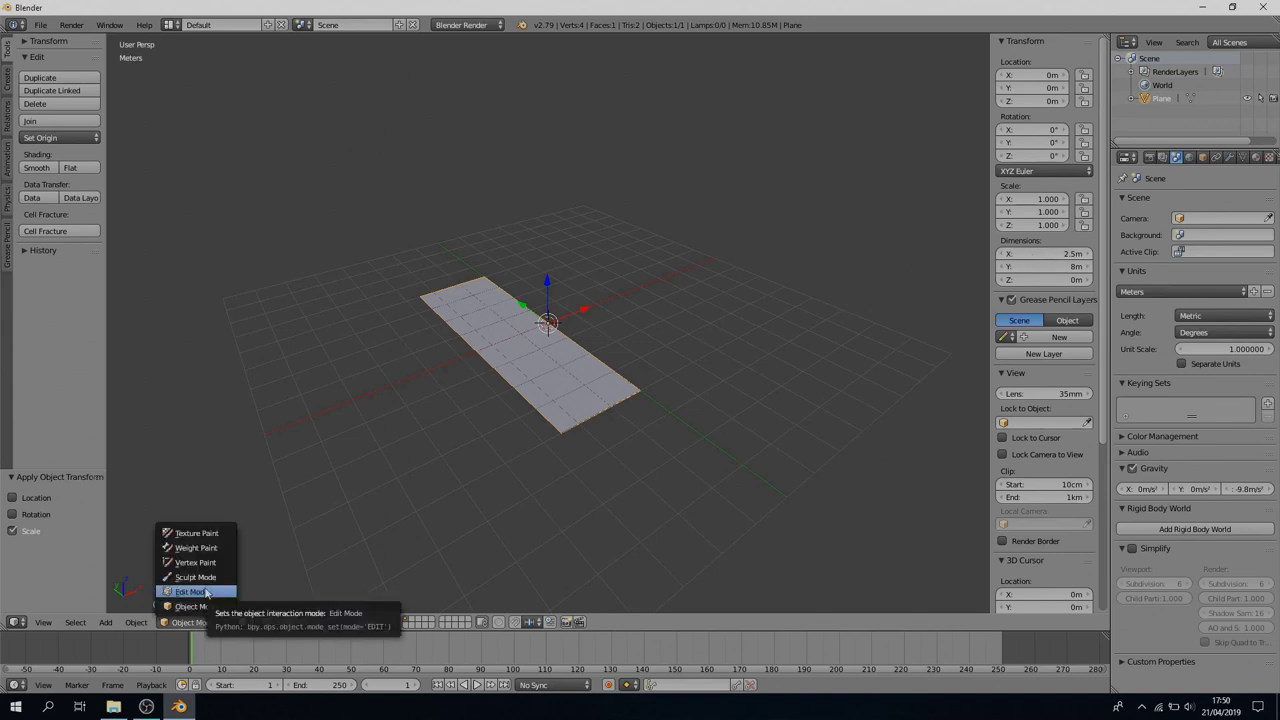
pyautogui.click(191, 592)
pyautogui.click(408, 623)
pyautogui.press('e')
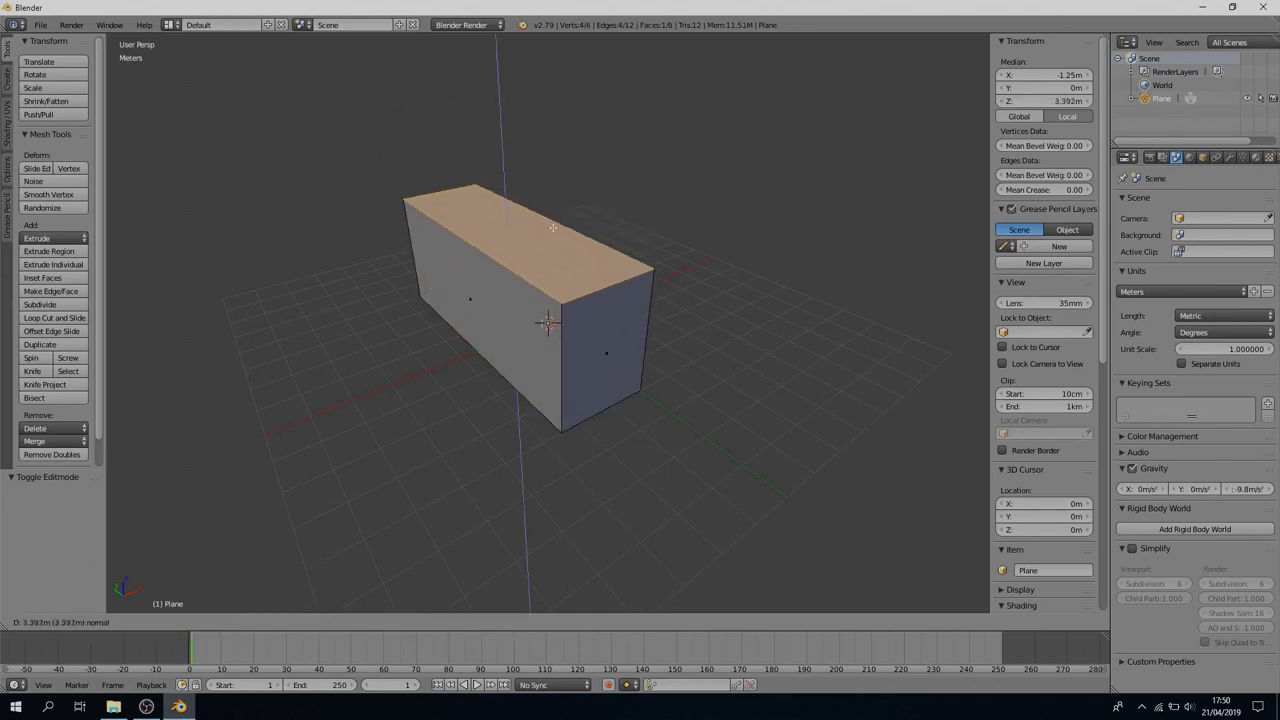
pyautogui.write('3')
pyautogui.press('Return')
# - Extrude a second 3 m so the box is 6 m tall
pyautogui.moveTo(548, 231); pyautogui.dragTo(575, 270, button='middle')
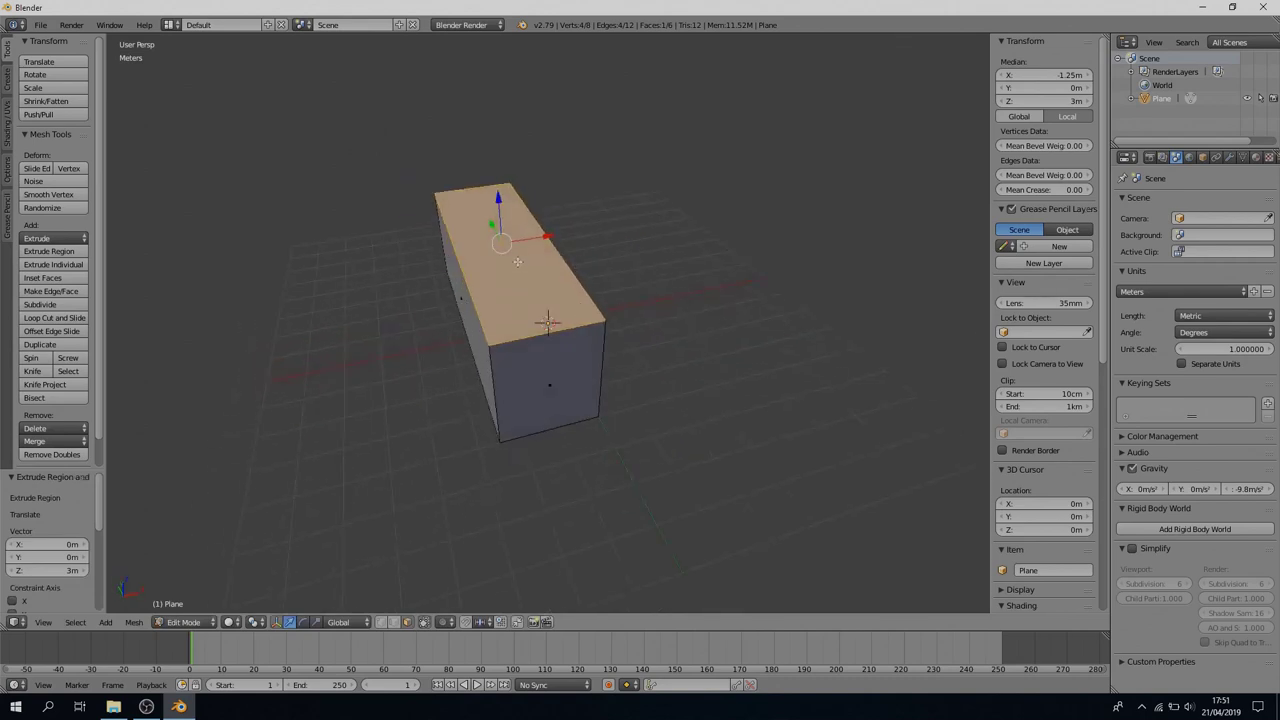
pyautogui.write('e')
pyautogui.write('3')
pyautogui.press('Return')
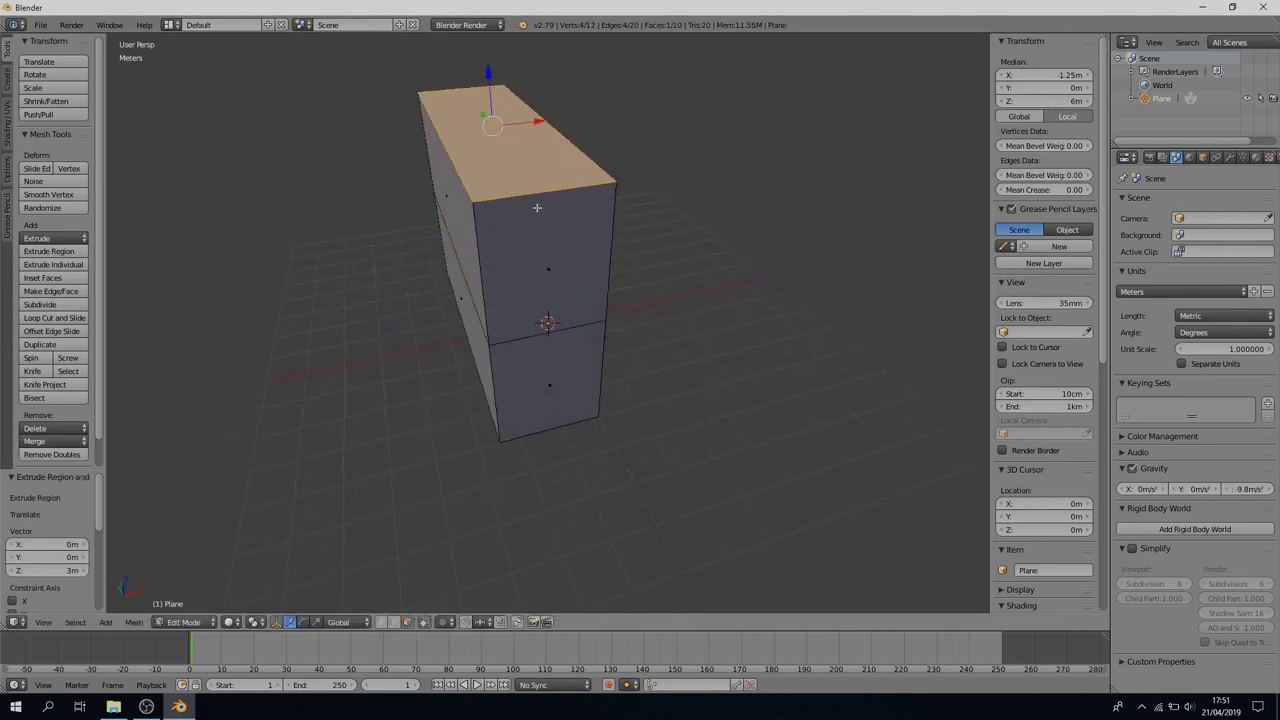
pyautogui.moveTo(749, 362); pyautogui.dragTo(677, 374, button='middle')
# - Delete one face and one edge of the box
pyautogui.rightClick(547, 188)
pyautogui.press('x')
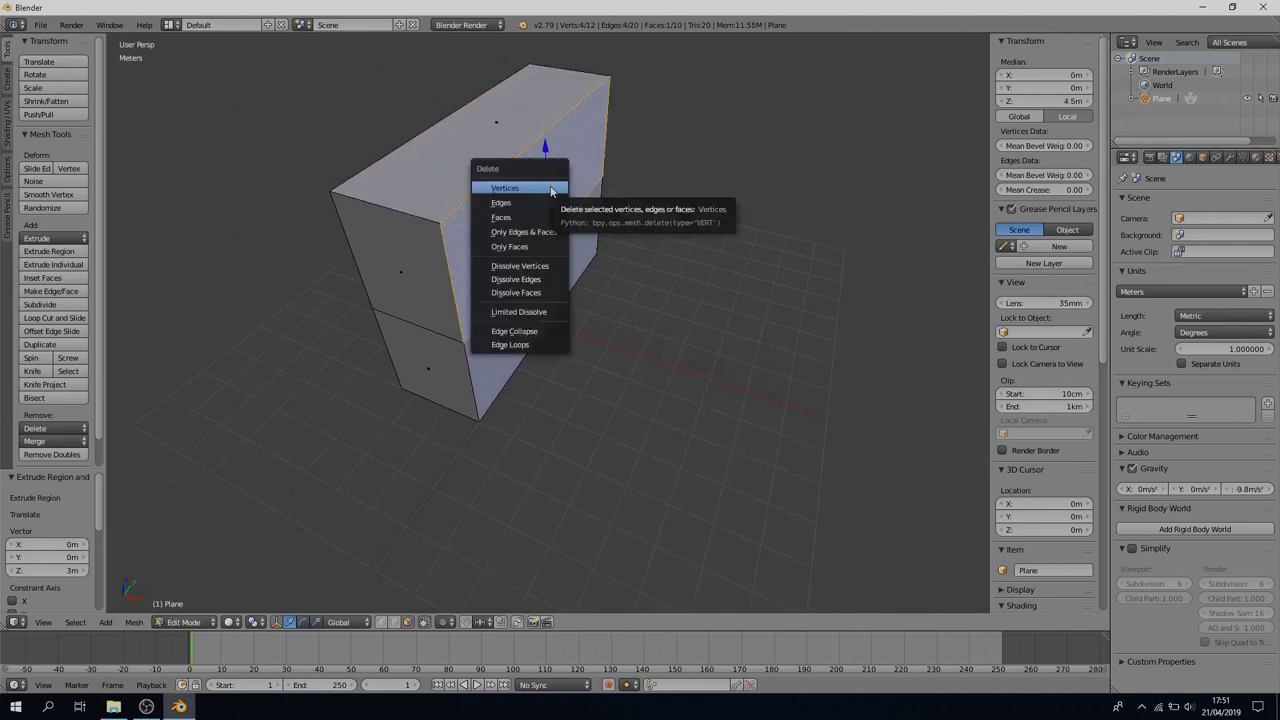
pyautogui.click(540, 233)
pyautogui.rightClick(536, 289)
pyautogui.press('x')
pyautogui.click(536, 289)
pyautogui.moveTo(536, 289); pyautogui.dragTo(705, 340, button='middle')
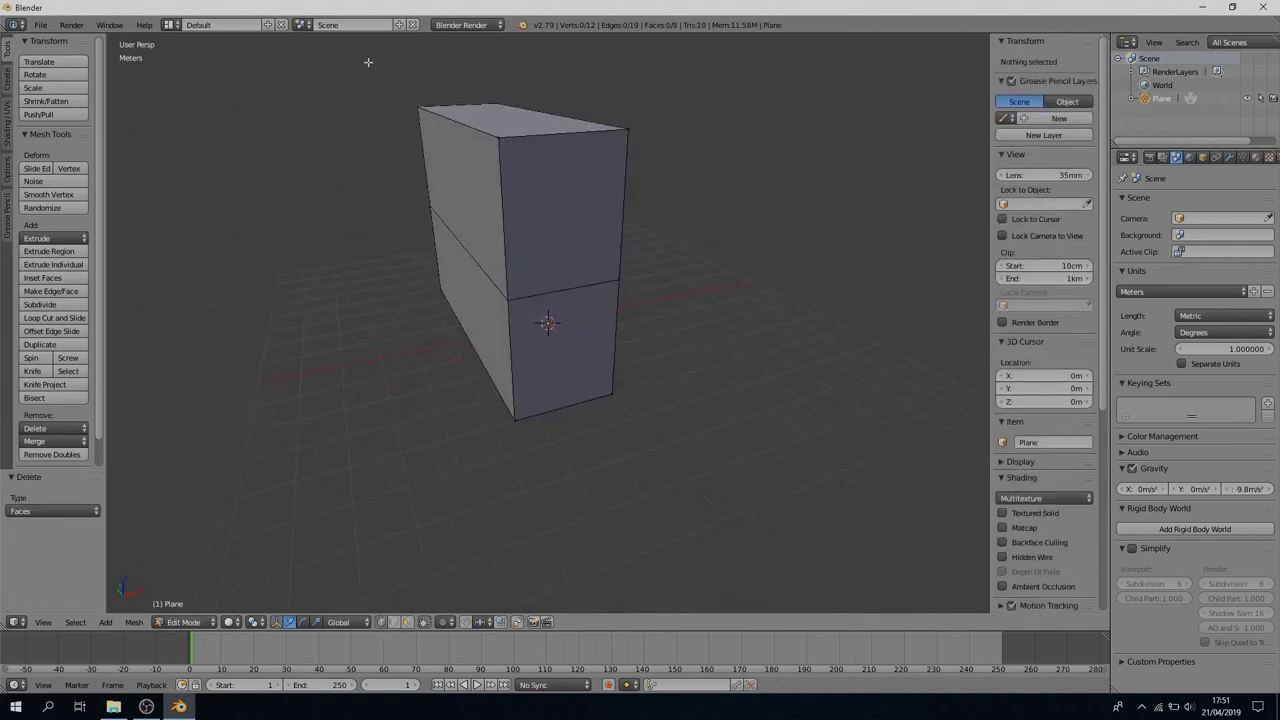
# - Merge the top corner vertex onto the lower vertex using Merge At Last
pyautogui.rightClick(499, 137)
pyautogui.keyDown('shift'); pyautogui.rightClick(507, 297); pyautogui.keyUp('shift')
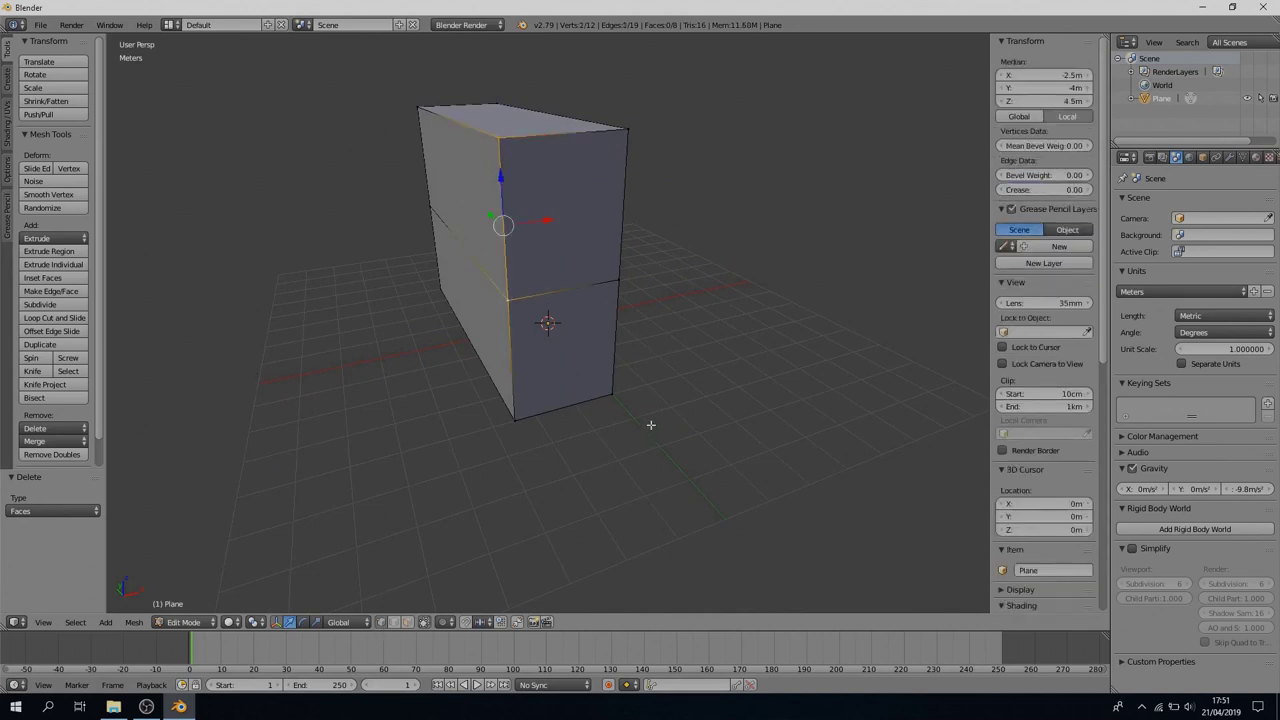
pyautogui.hotkey('alt', 'm')
pyautogui.click(632, 441)
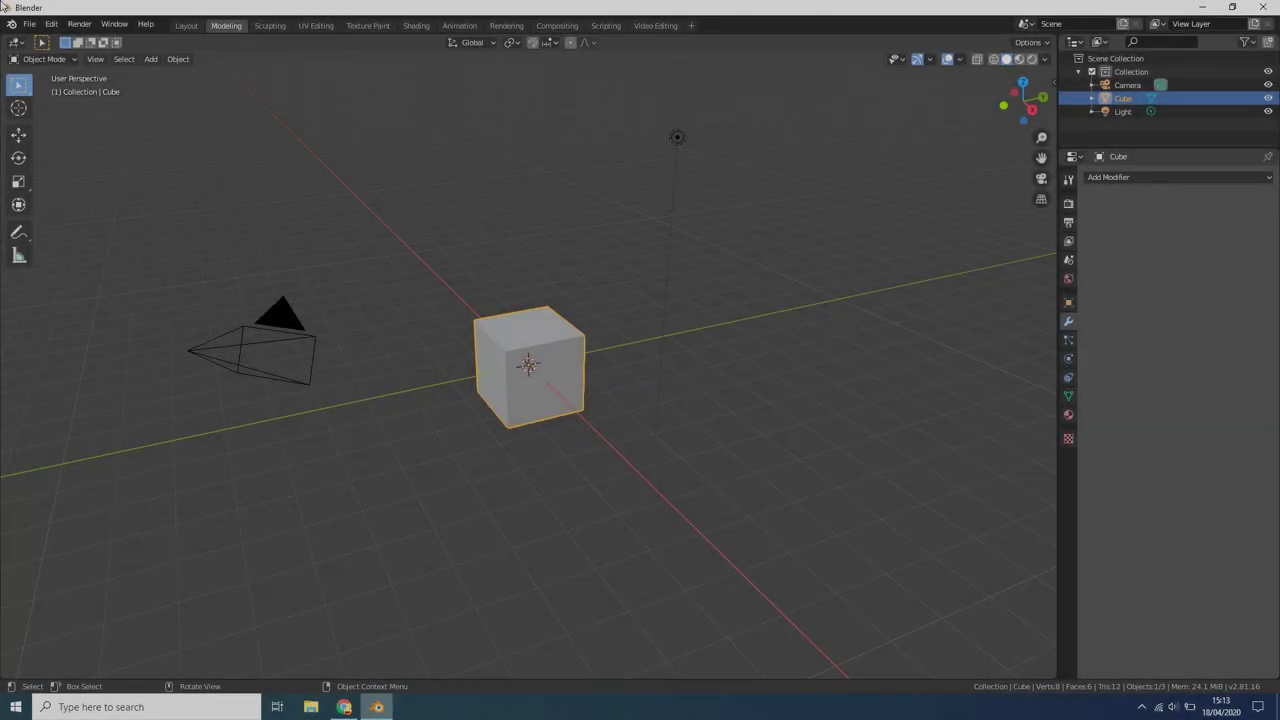
pyautogui.moveTo(393, 356); pyautogui.dragTo(201, 52, button='middle')
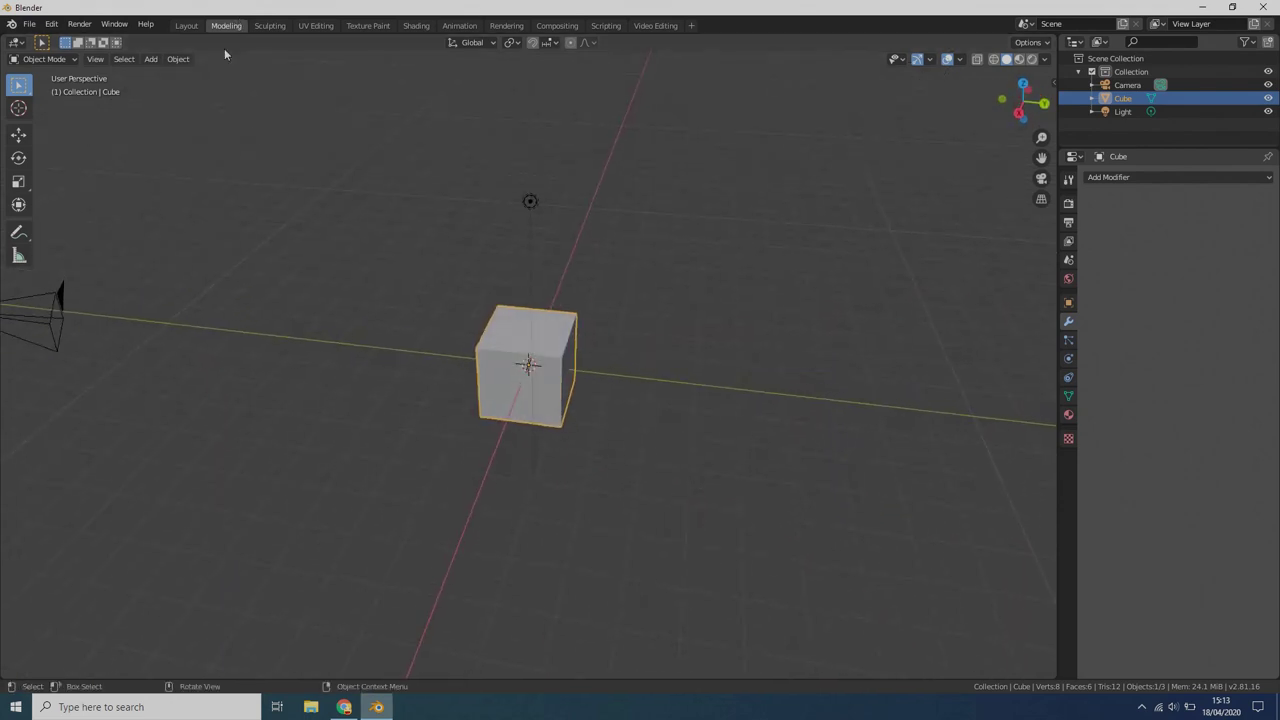
pyautogui.moveTo(343, 197); pyautogui.dragTo(490, 422, button='middle')
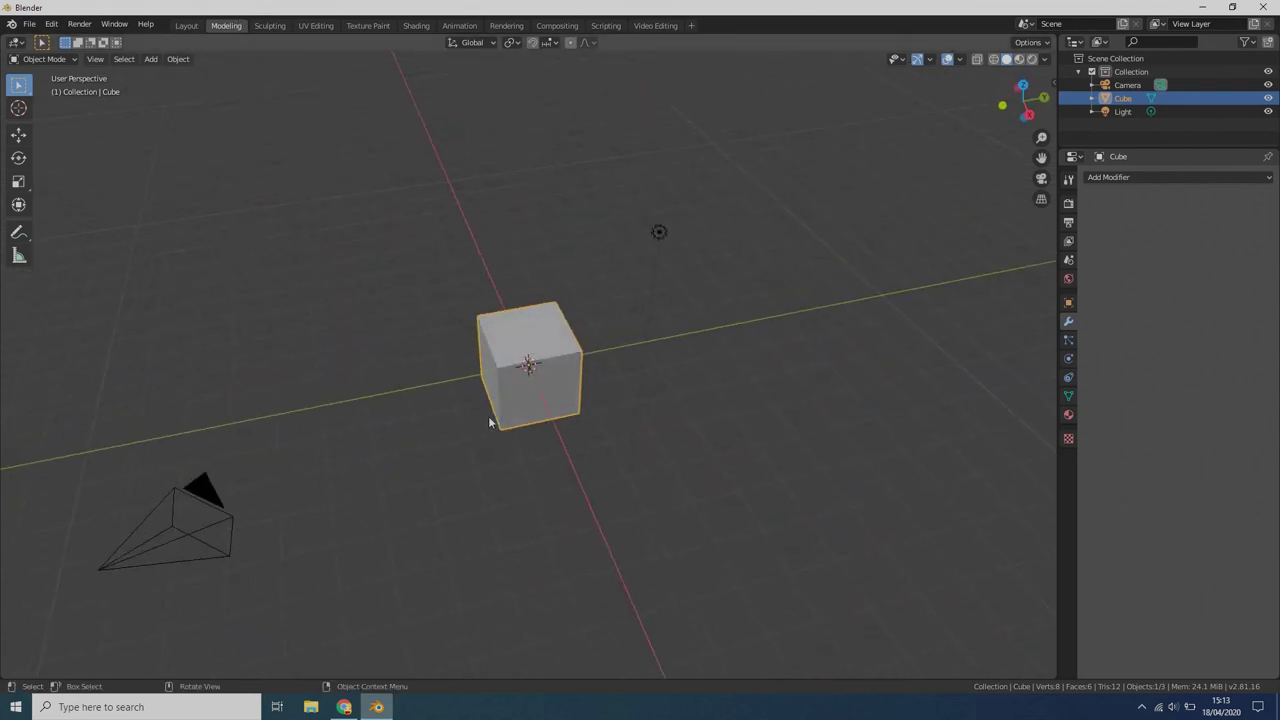
pyautogui.scroll(4, 512, 411)
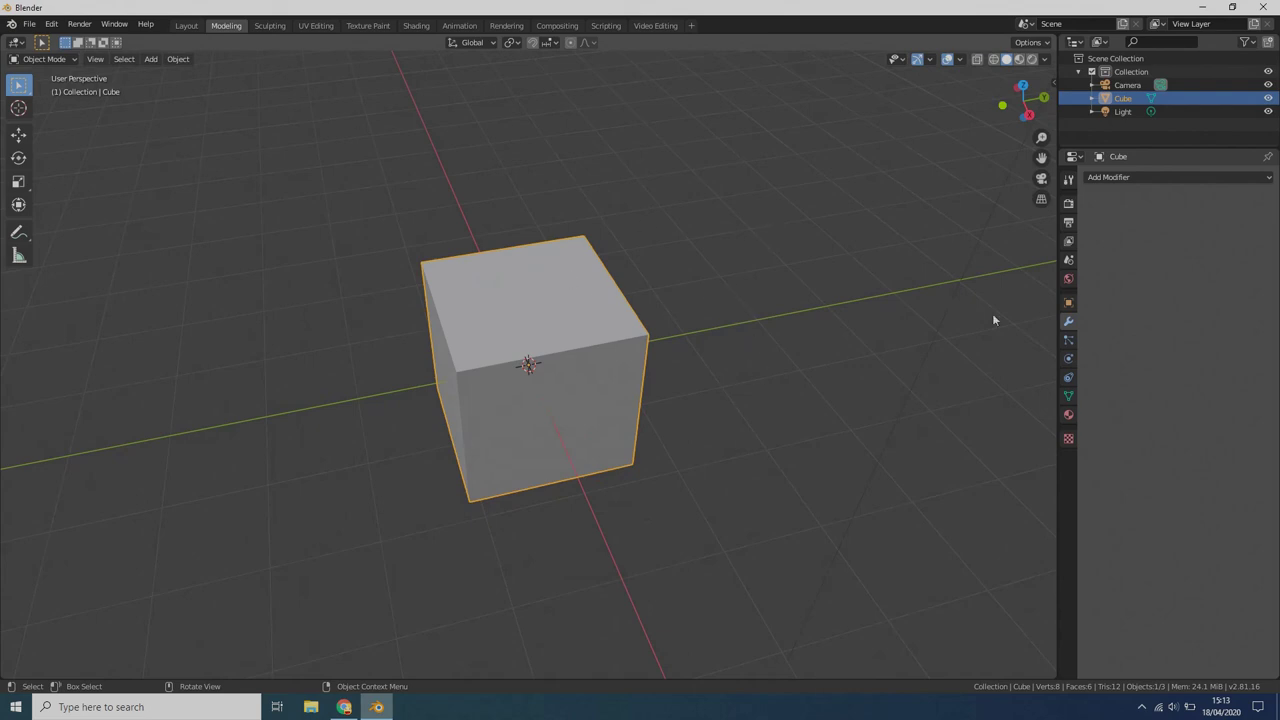
# - In Scene properties > Units, change the Length unit to Millimeters
pyautogui.click(1068, 260)
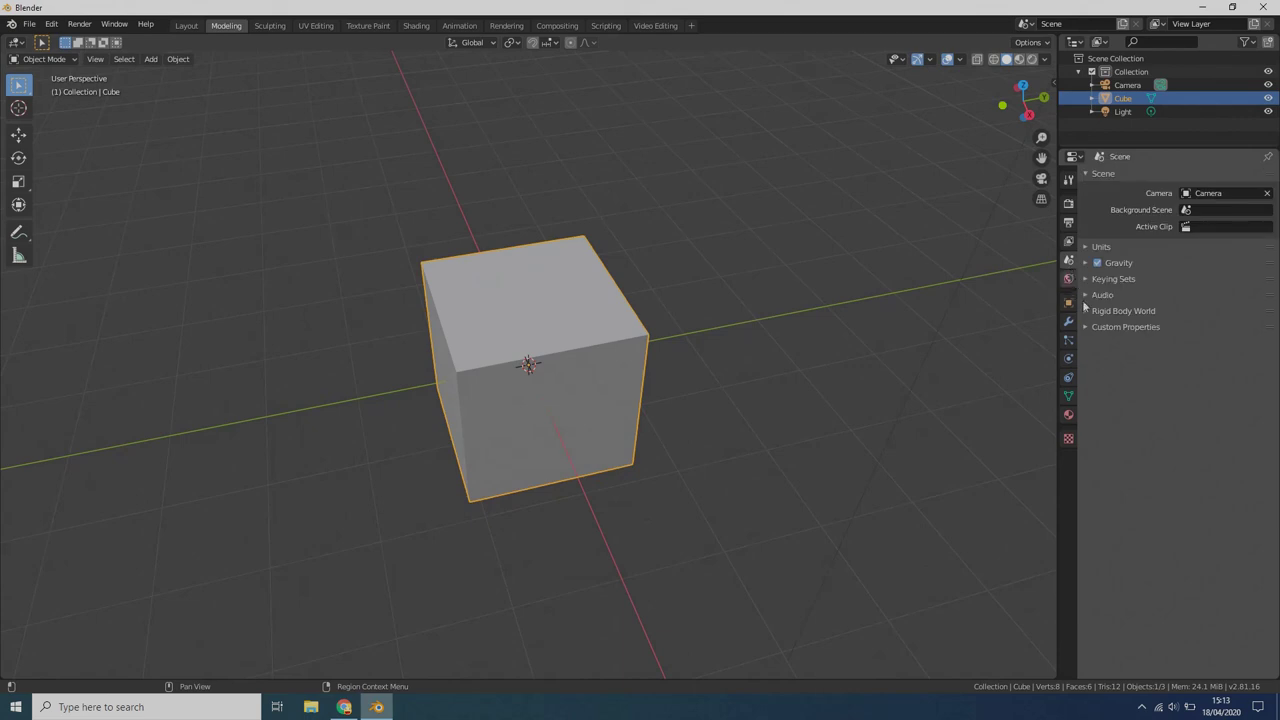
pyautogui.click(1088, 248)
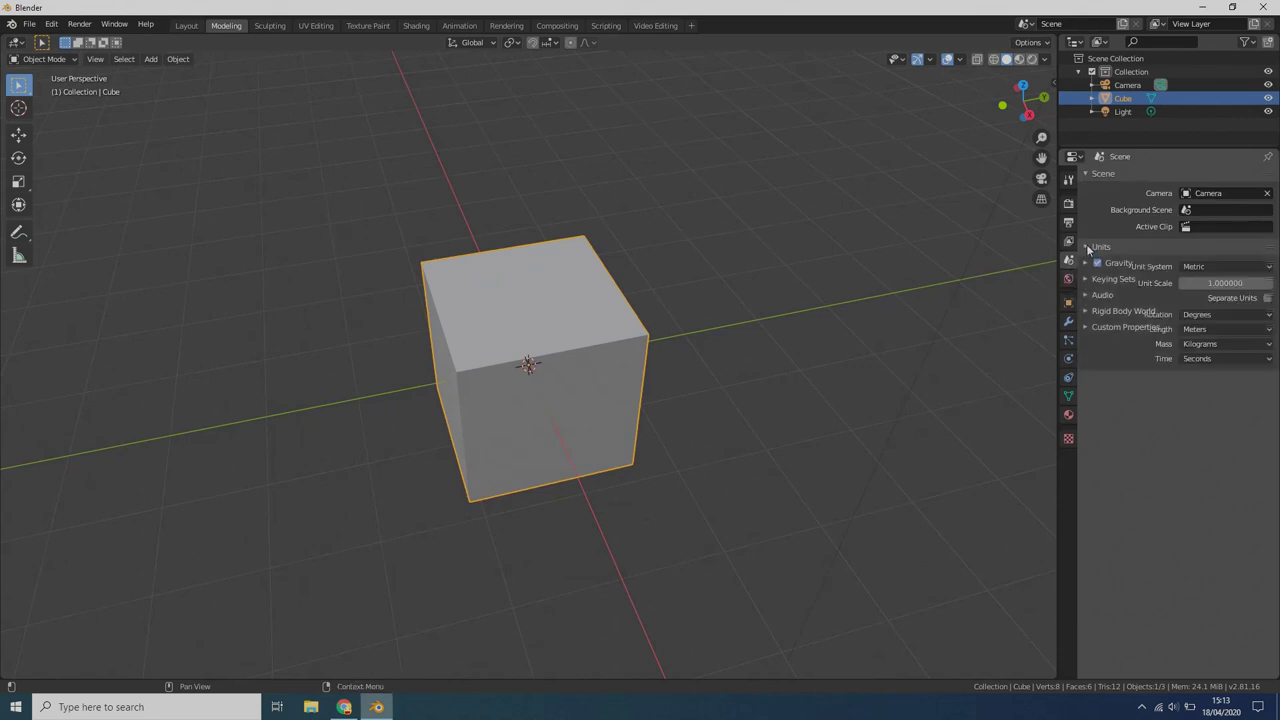
pyautogui.click(1237, 330)
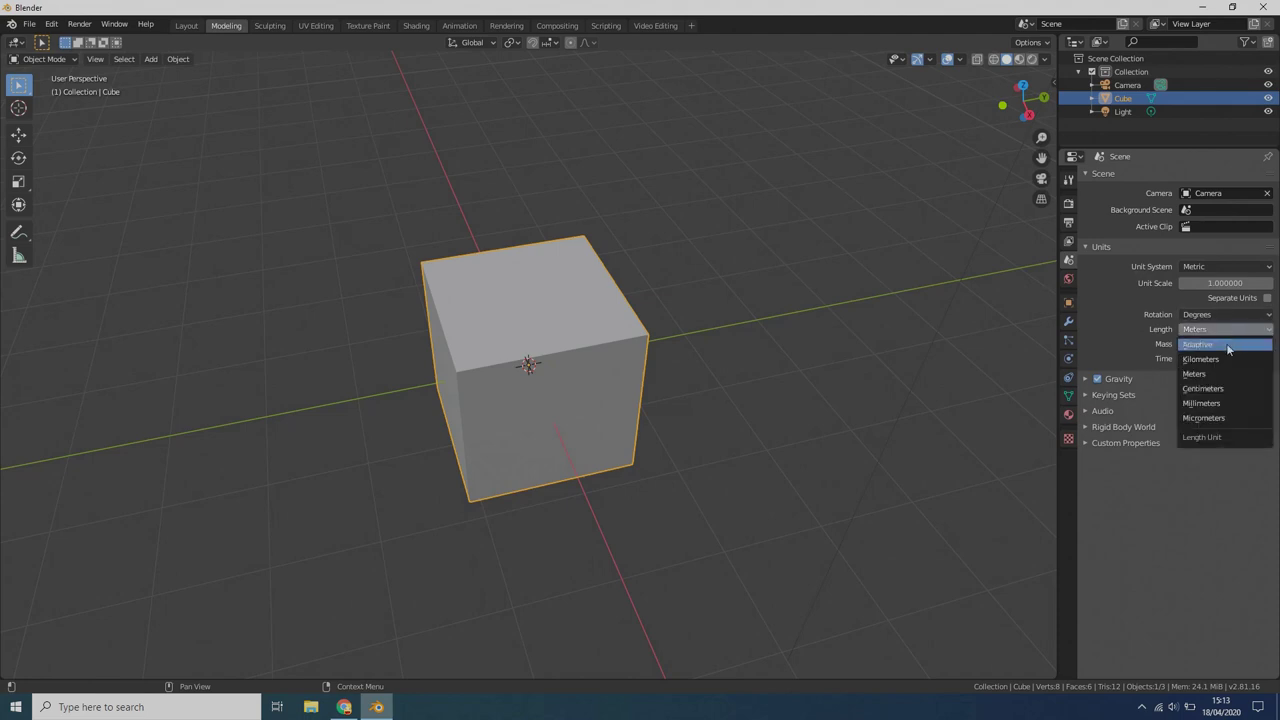
pyautogui.click(1236, 404)
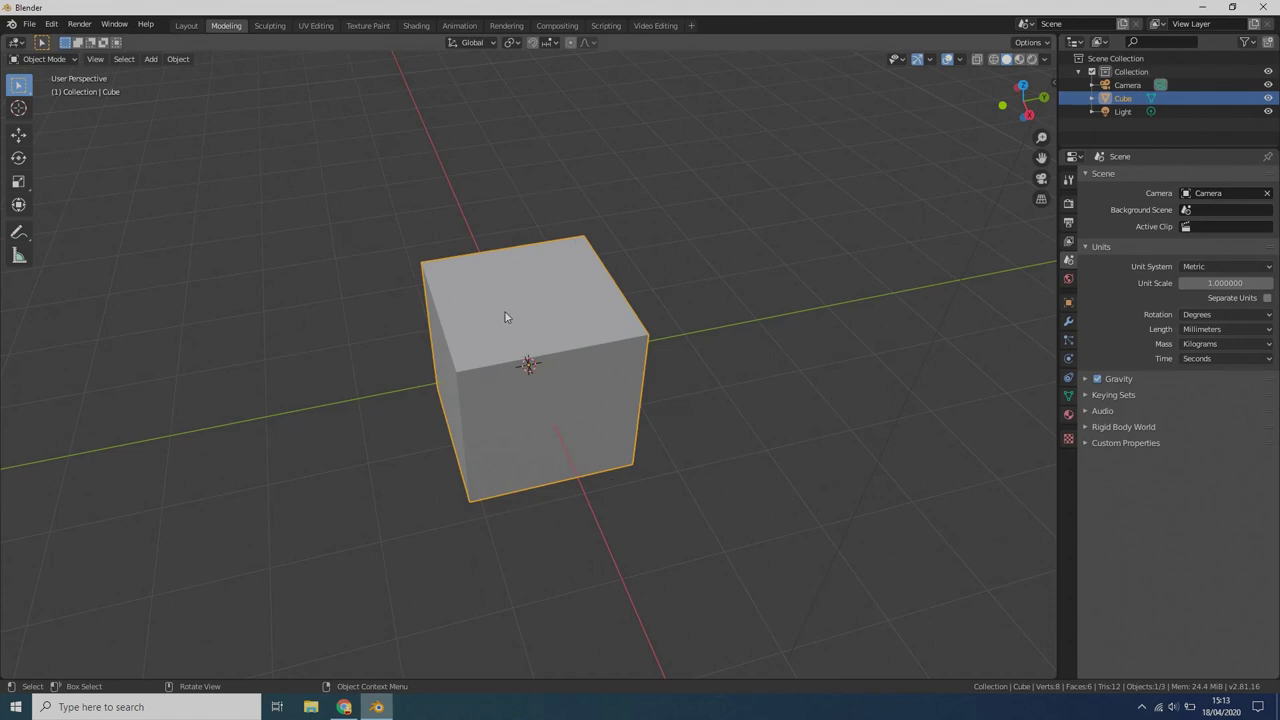
pyautogui.moveTo(740, 434); pyautogui.dragTo(1020, 215, button='middle')
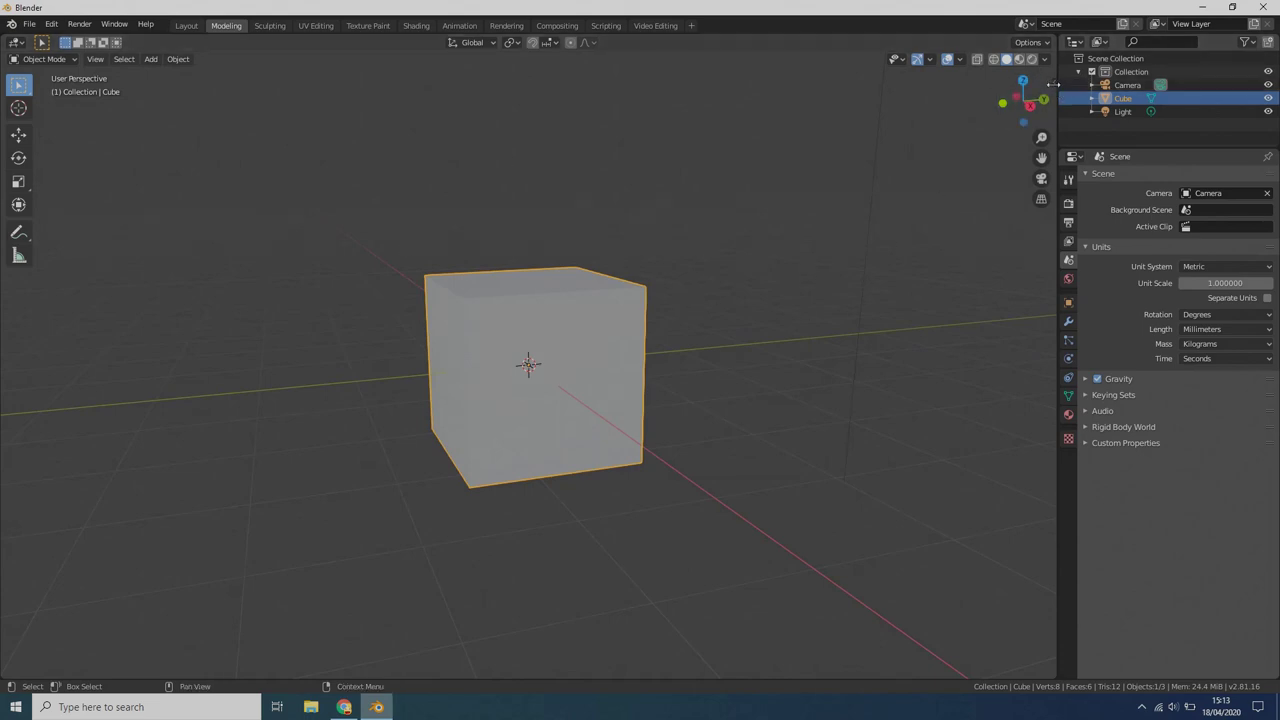
# - In the Sidebar, set the cube's Dimensions to X 90 mm, Y 90 mm and Z 80 mm
pyautogui.press('n')
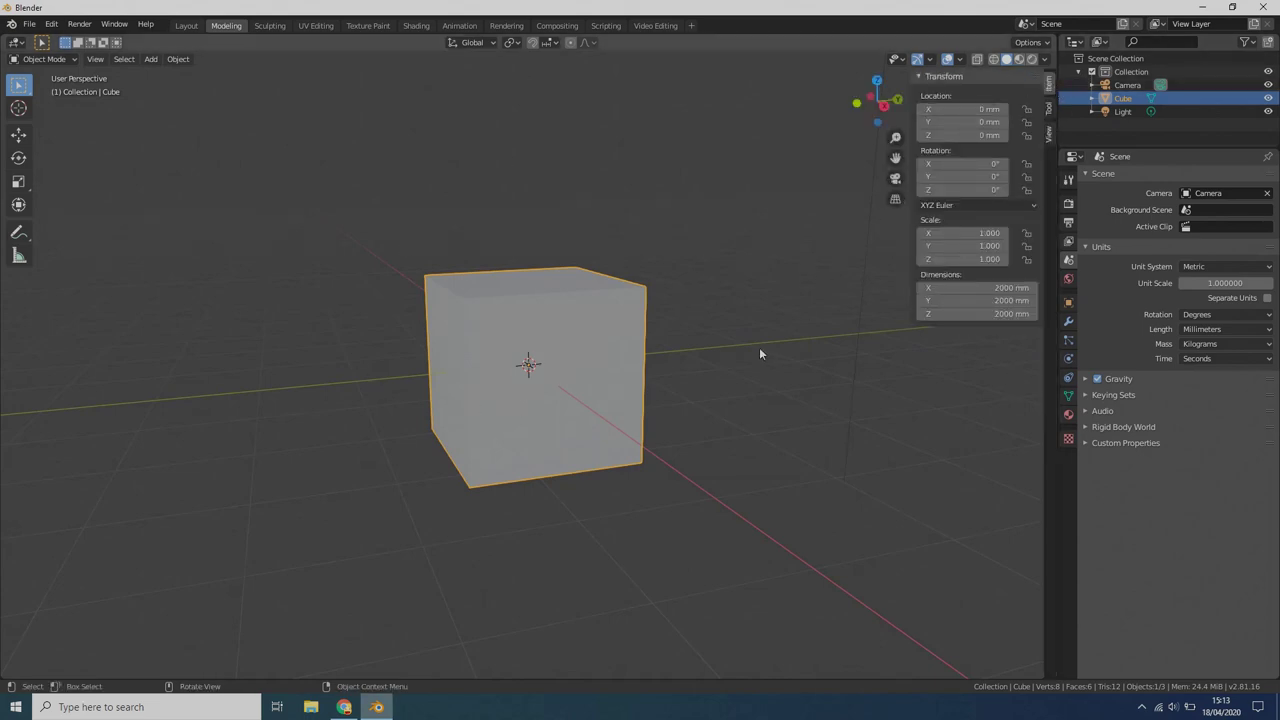
pyautogui.click(990, 288)
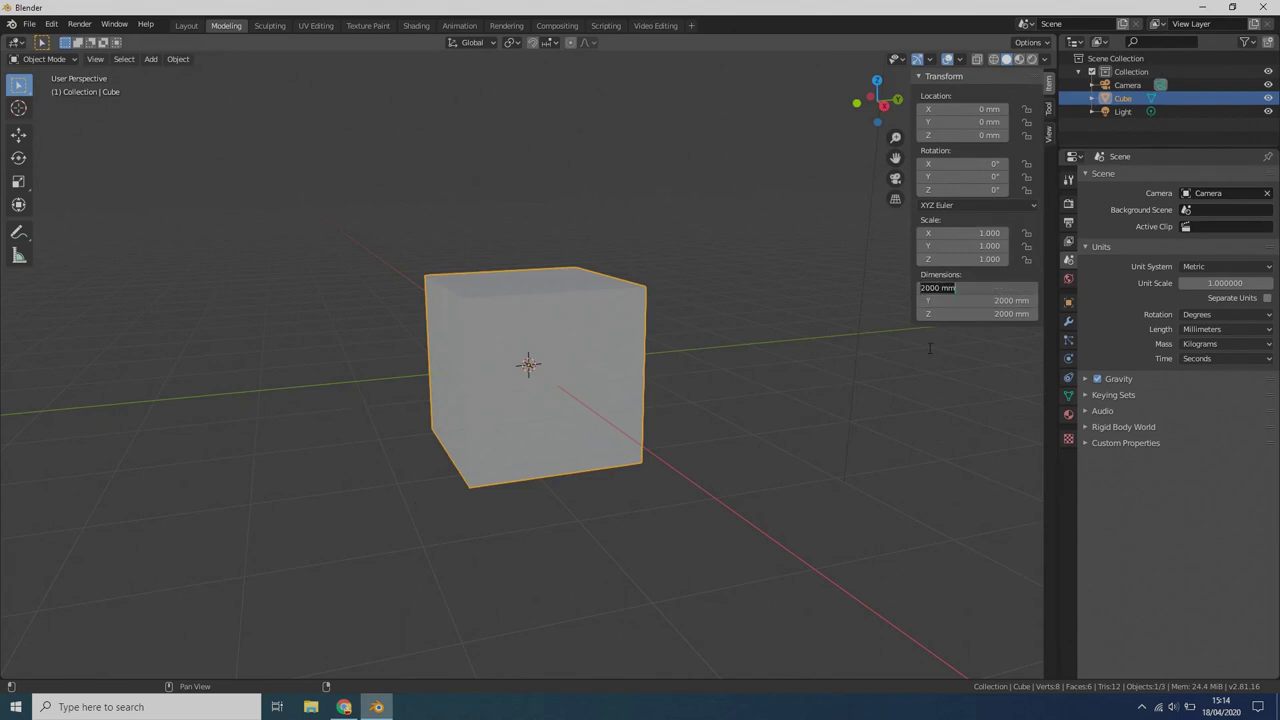
pyautogui.write('90')
pyautogui.press('Return')
pyautogui.click(983, 304)
pyautogui.write('90')
pyautogui.press('Return')
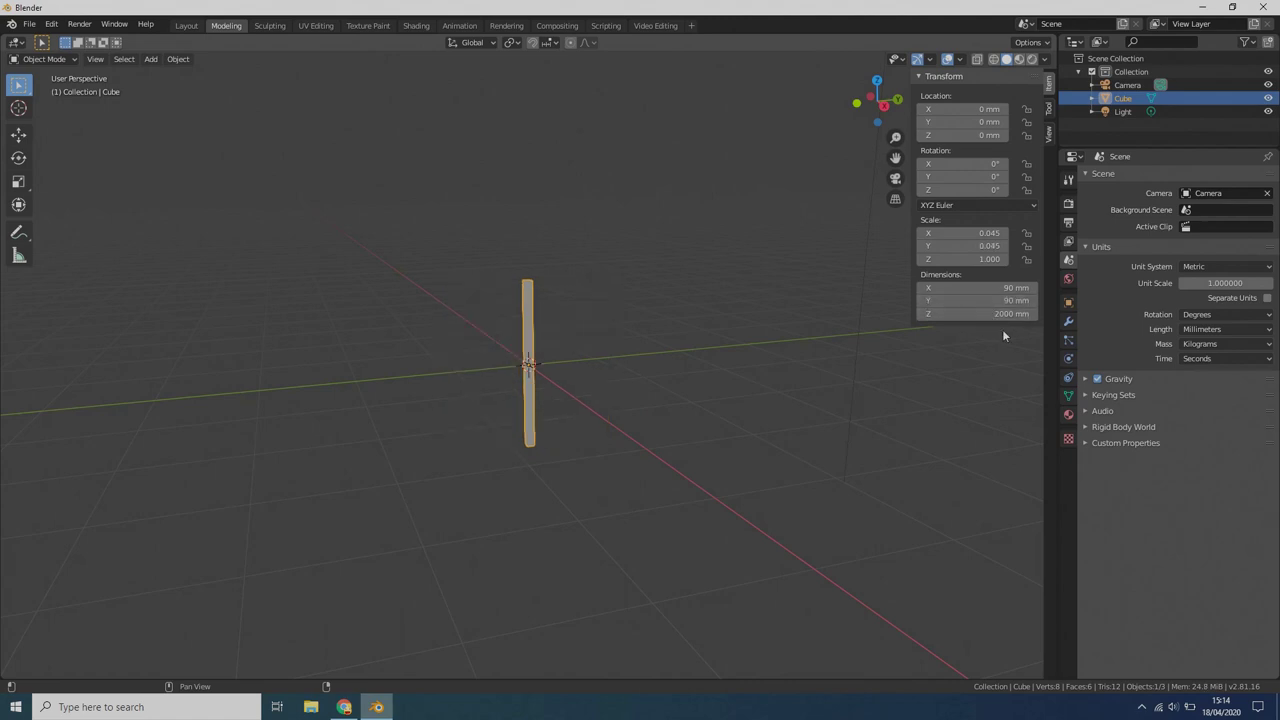
pyautogui.click(993, 314)
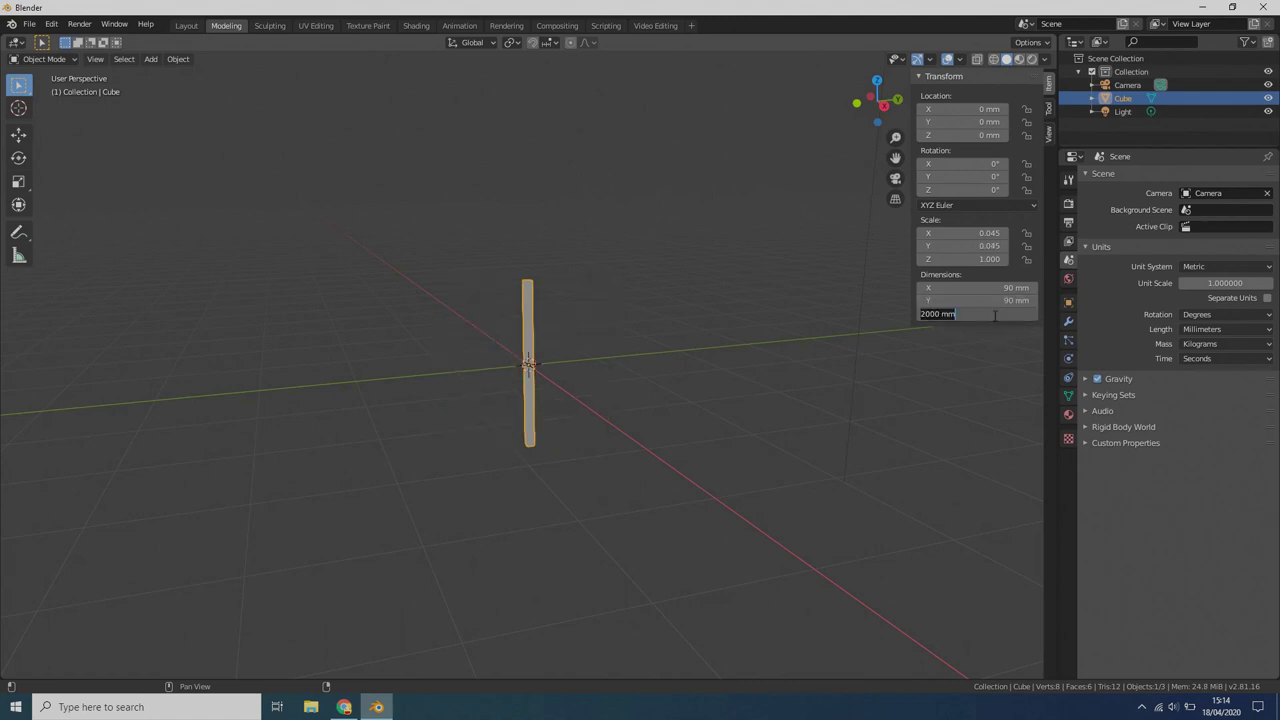
pyautogui.write('80')
pyautogui.press('Return')
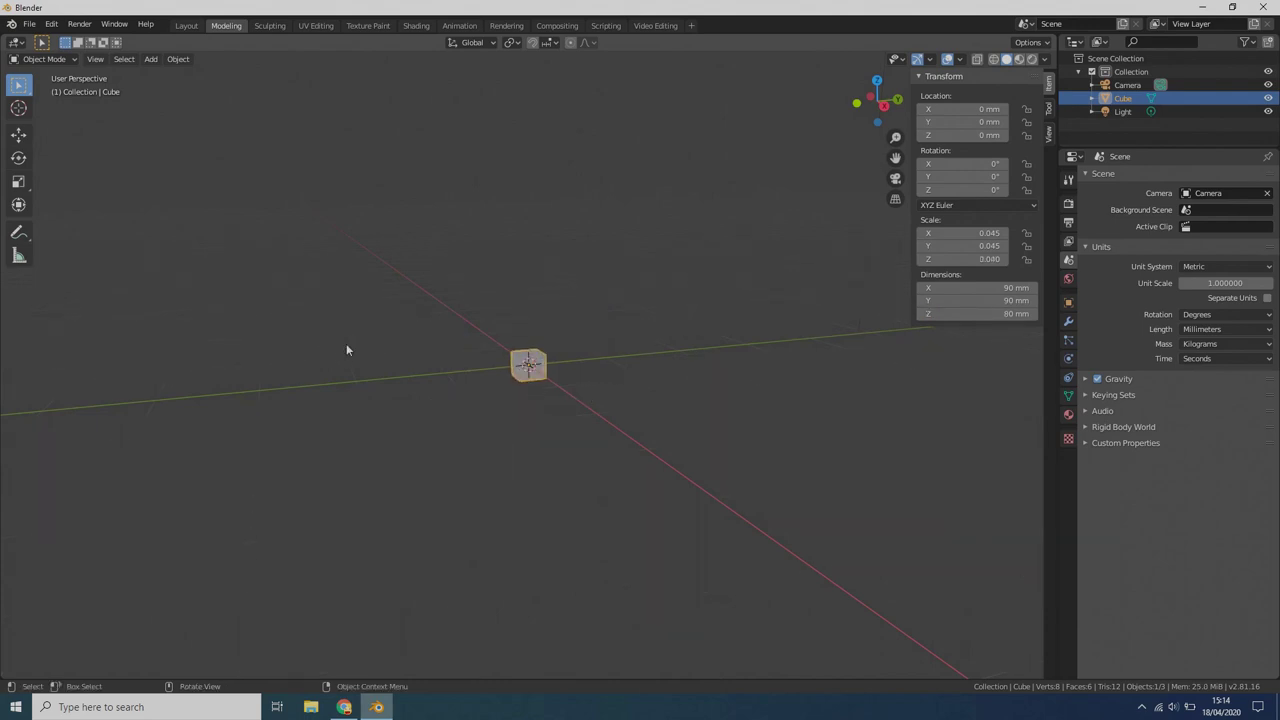
pyautogui.scroll(4, 254, 294)
pyautogui.moveTo(254, 294); pyautogui.dragTo(297, 329, button='middle')
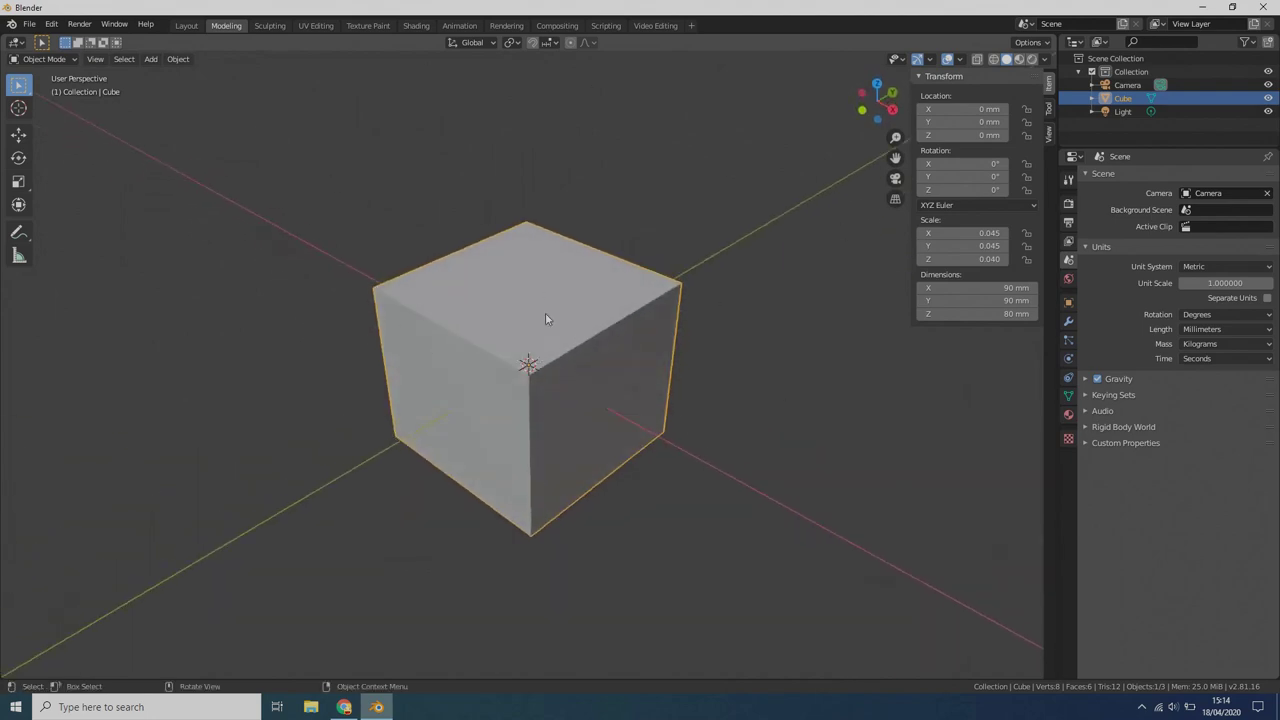
pyautogui.moveTo(757, 373); pyautogui.dragTo(662, 388, button='middle')
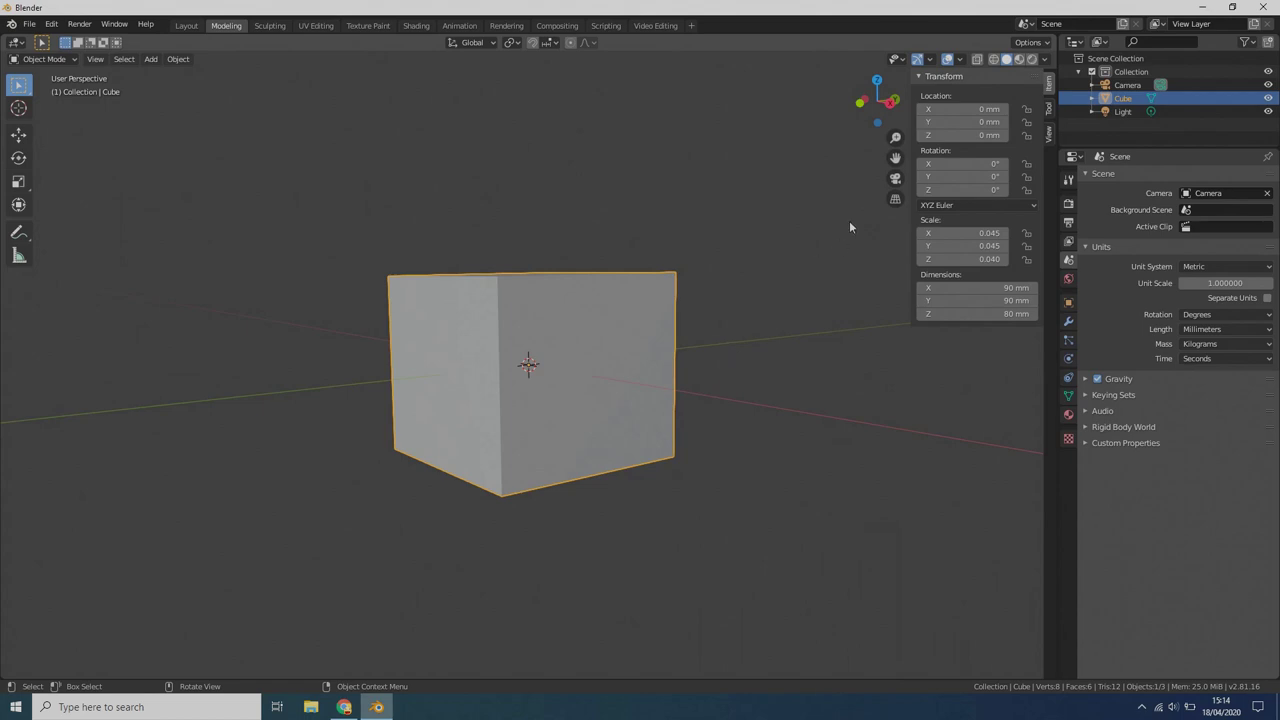
# - Raise the cube to a Z location of 40 mm
pyautogui.click(968, 134)
pyautogui.write('4')
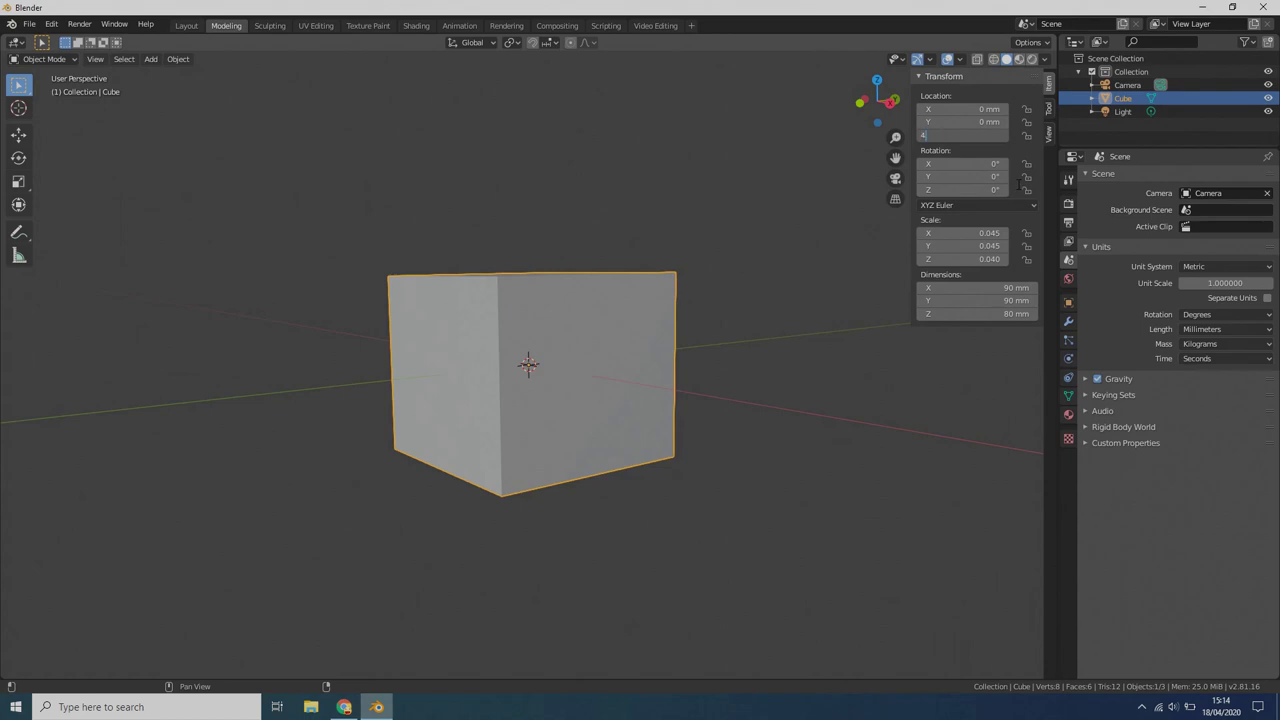
pyautogui.write('0')
pyautogui.press('Return')
pyautogui.moveTo(786, 352); pyautogui.dragTo(563, 474, button='middle')
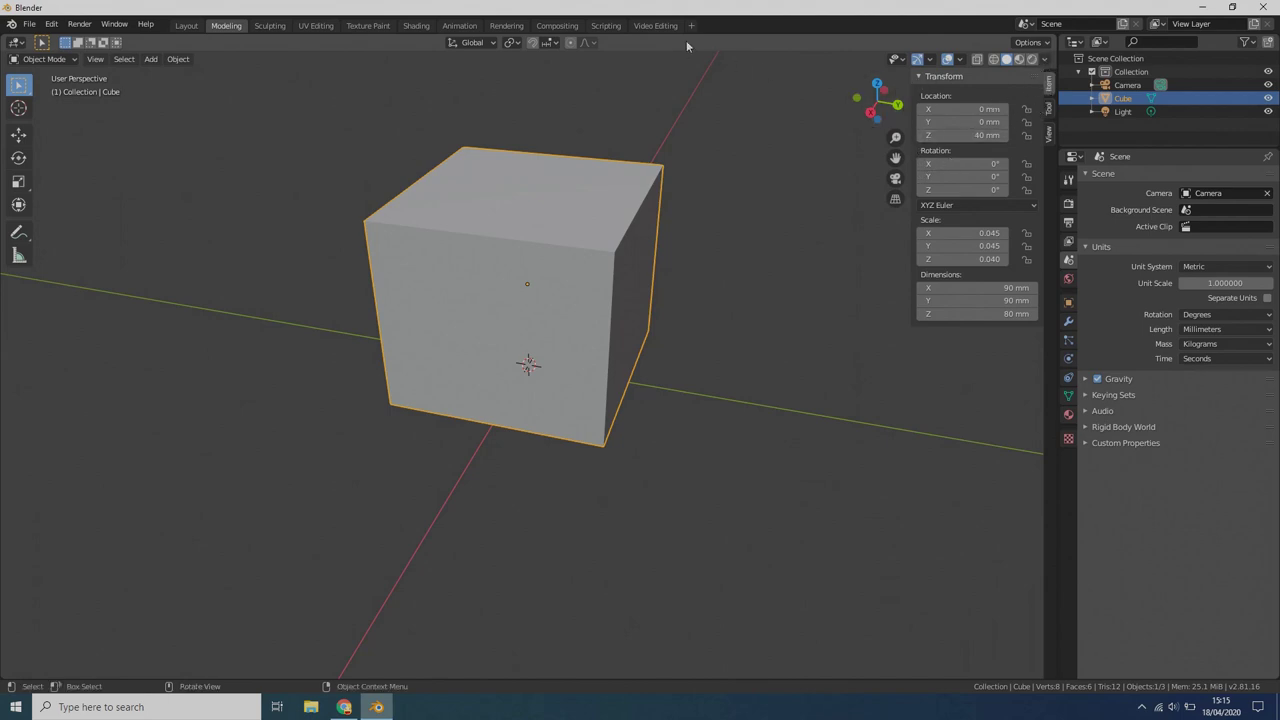
# - Apply All Transforms to the cube so its scale reads 1.000
pyautogui.click(178, 60)
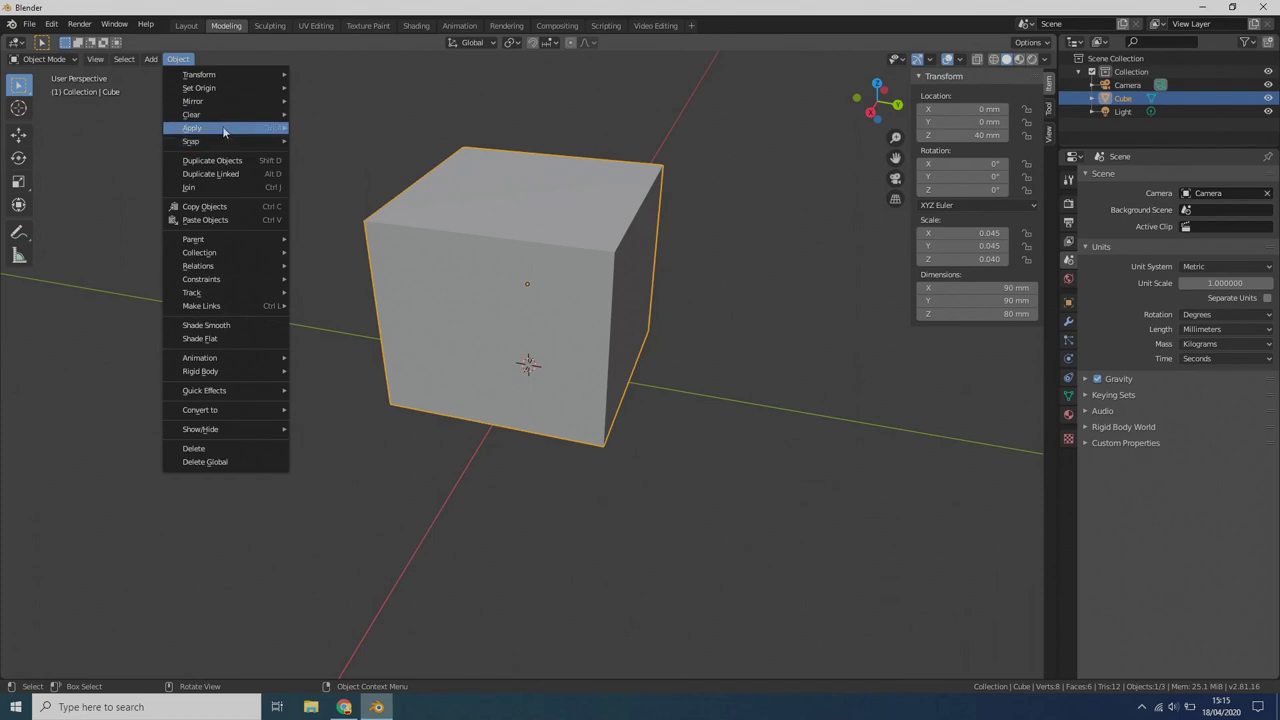
pyautogui.moveTo(223, 131)
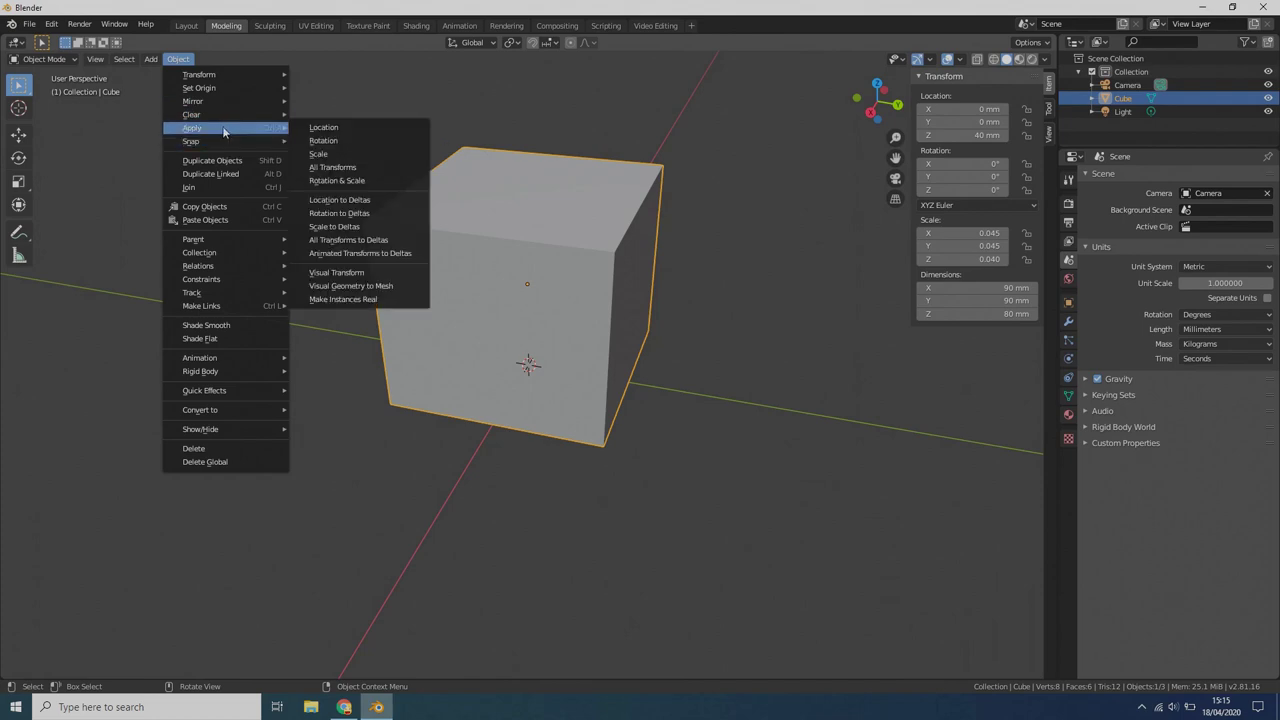
pyautogui.click(363, 172)
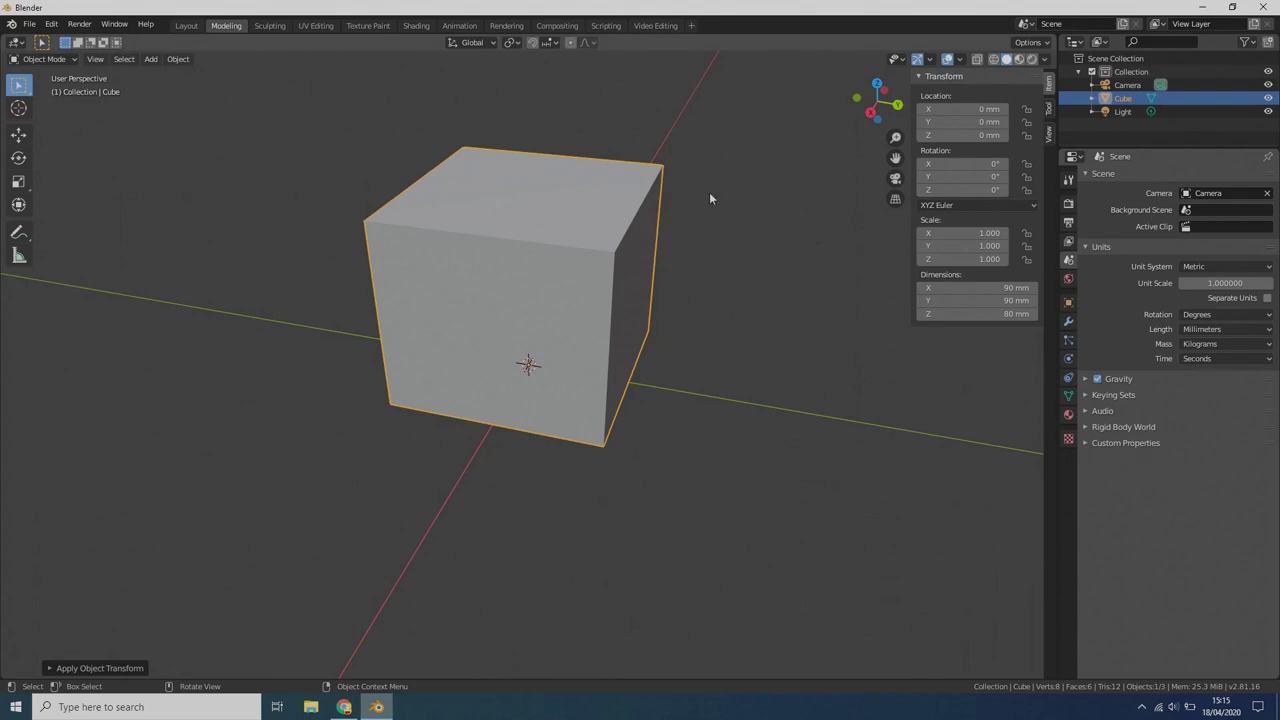
# - In Edit Mode, add one vertical Loop Cut through the middle of the cube's front and top
pyautogui.press('Tab')
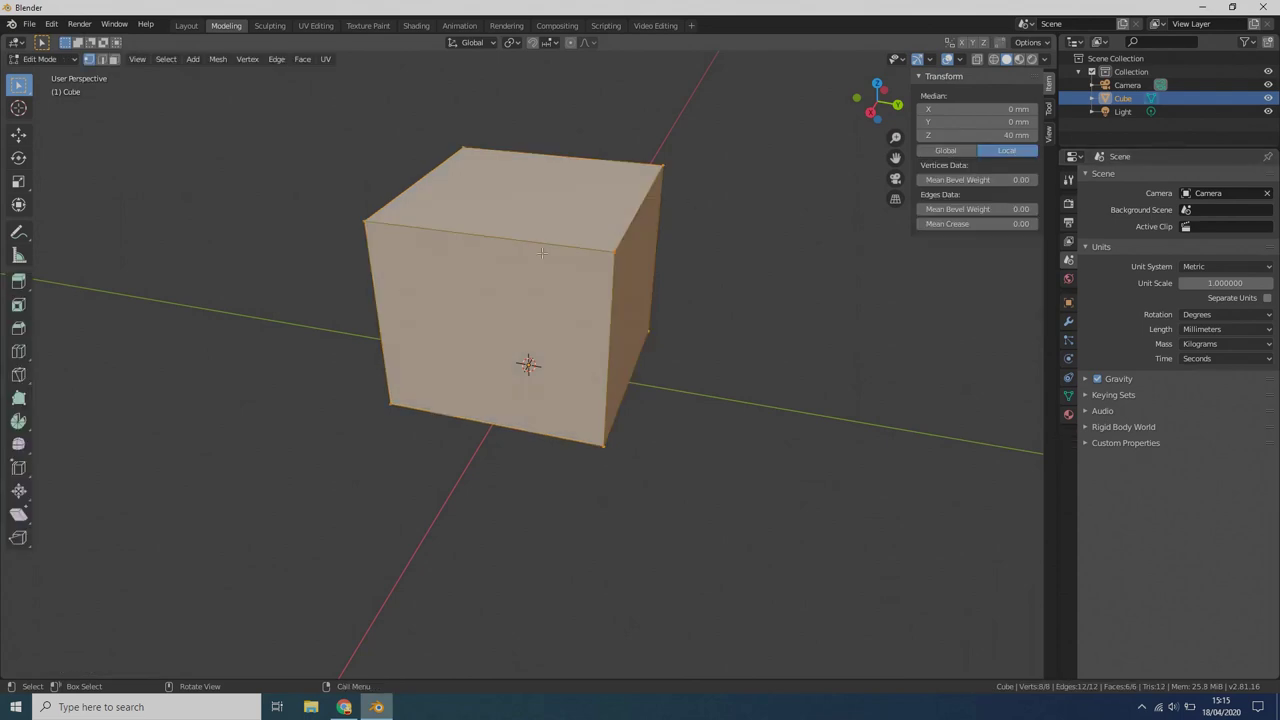
pyautogui.moveTo(274, 351); pyautogui.dragTo(485, 320, button='middle')
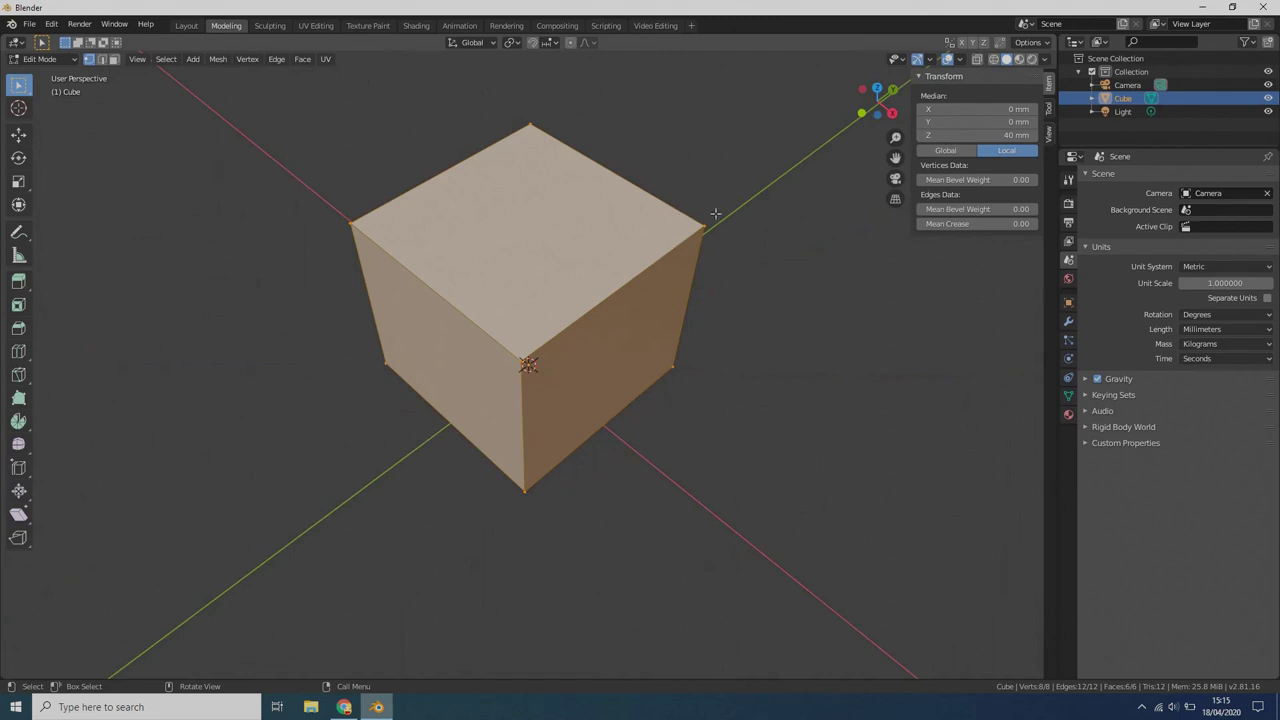
pyautogui.click(101, 60)
pyautogui.click(113, 60)
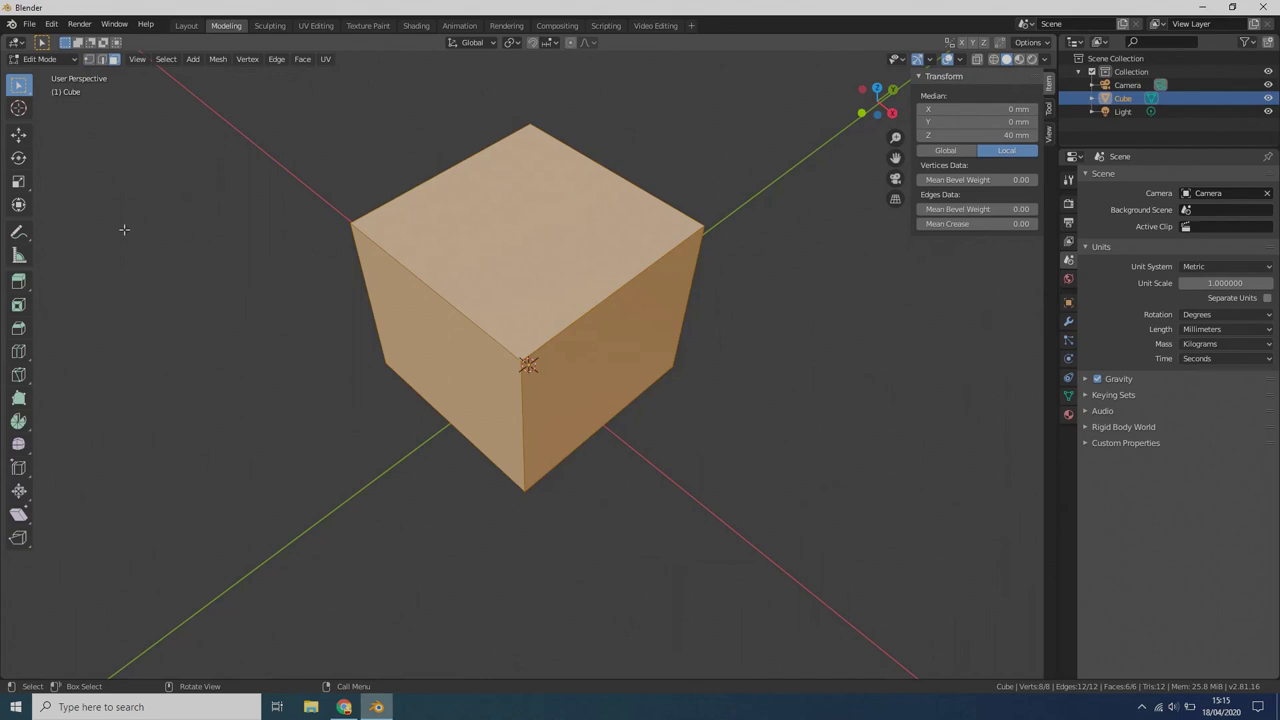
pyautogui.click(18, 353)
pyautogui.moveTo(422, 481); pyautogui.dragTo(363, 443, button='middle')
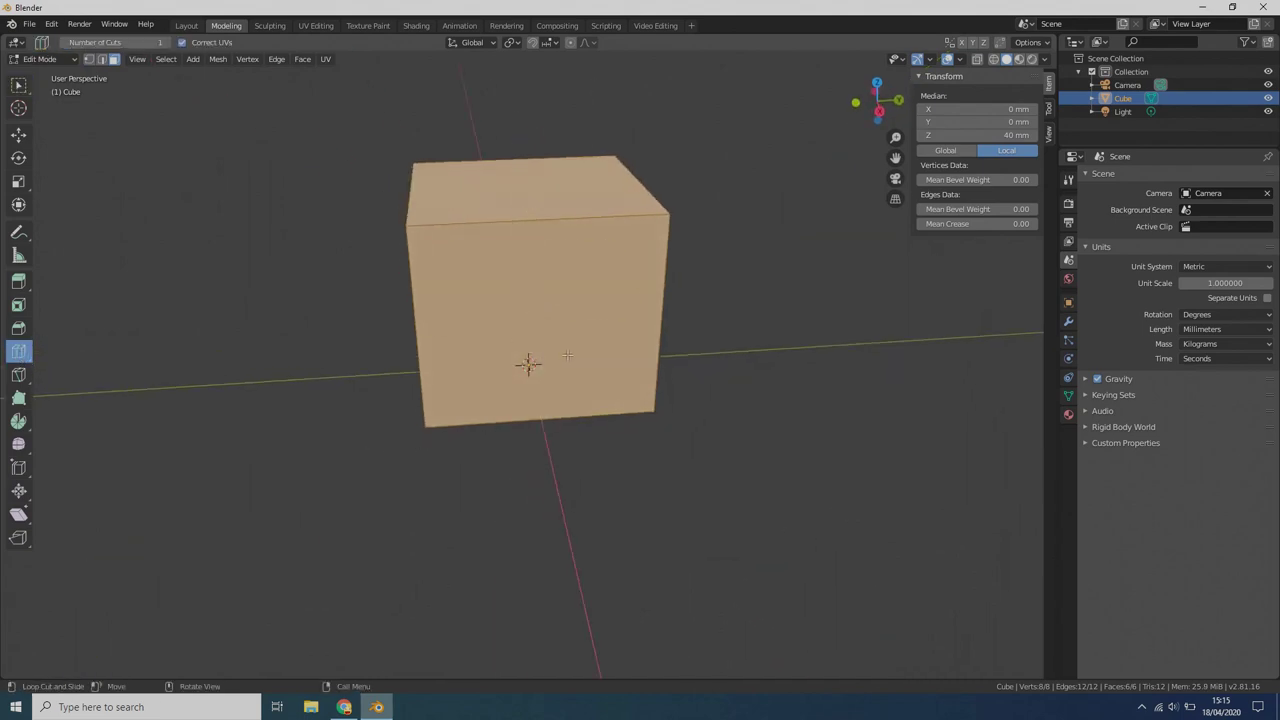
pyautogui.click(537, 414)
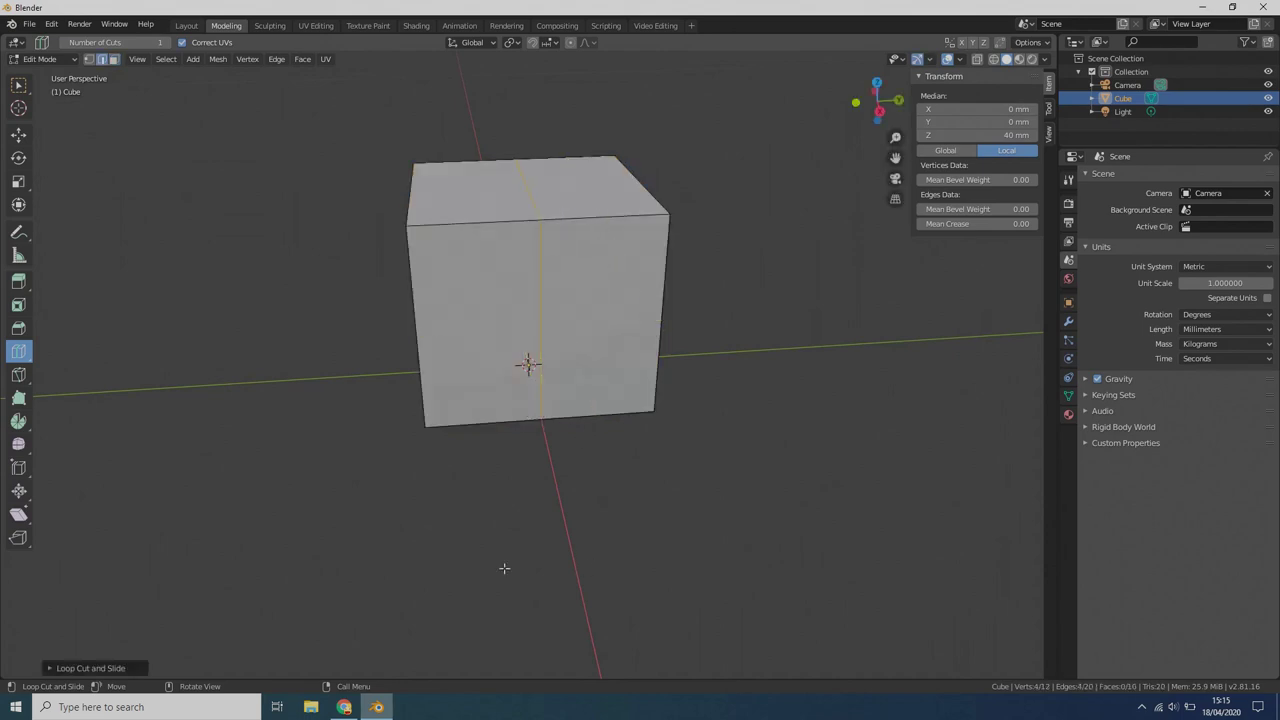
pyautogui.moveTo(529, 537); pyautogui.dragTo(566, 556, button='middle')
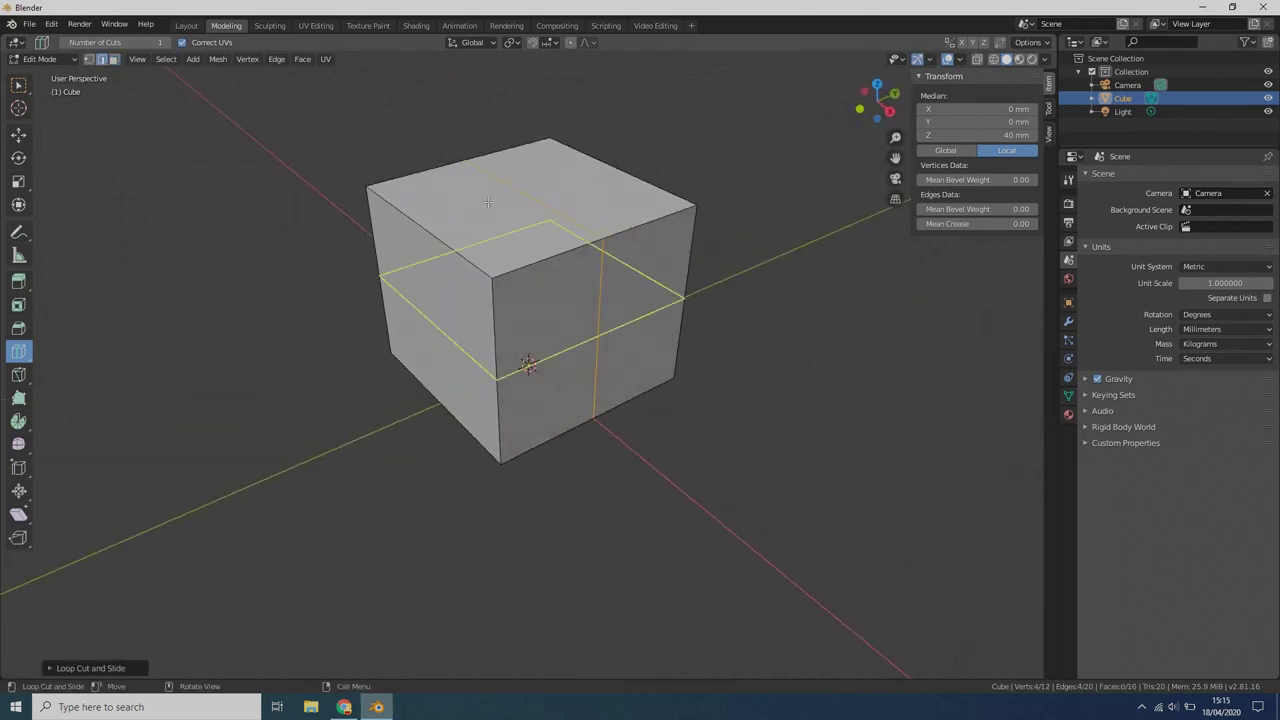
pyautogui.click(17, 88)
pyautogui.moveTo(334, 334); pyautogui.dragTo(300, 380, button='middle')
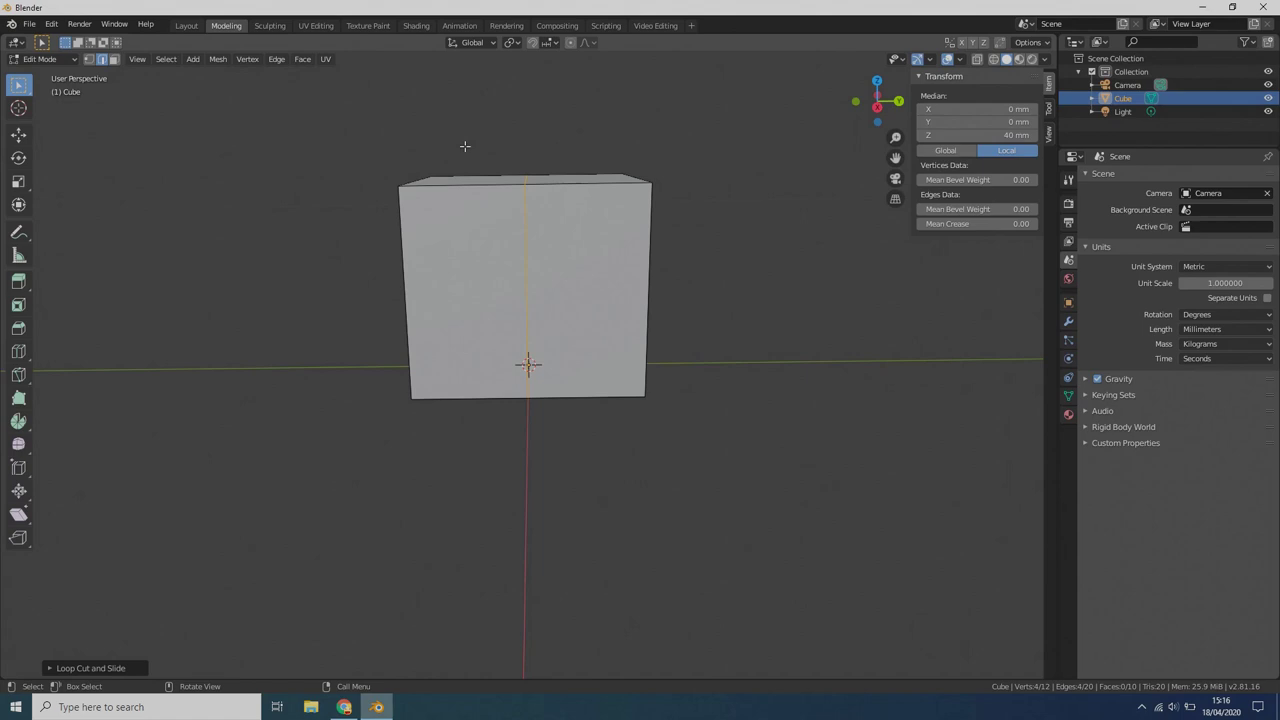
# - Box-select the left half of the front and delete that face
pyautogui.press('b')
pyautogui.moveTo(343, 124); pyautogui.dragTo(498, 477)
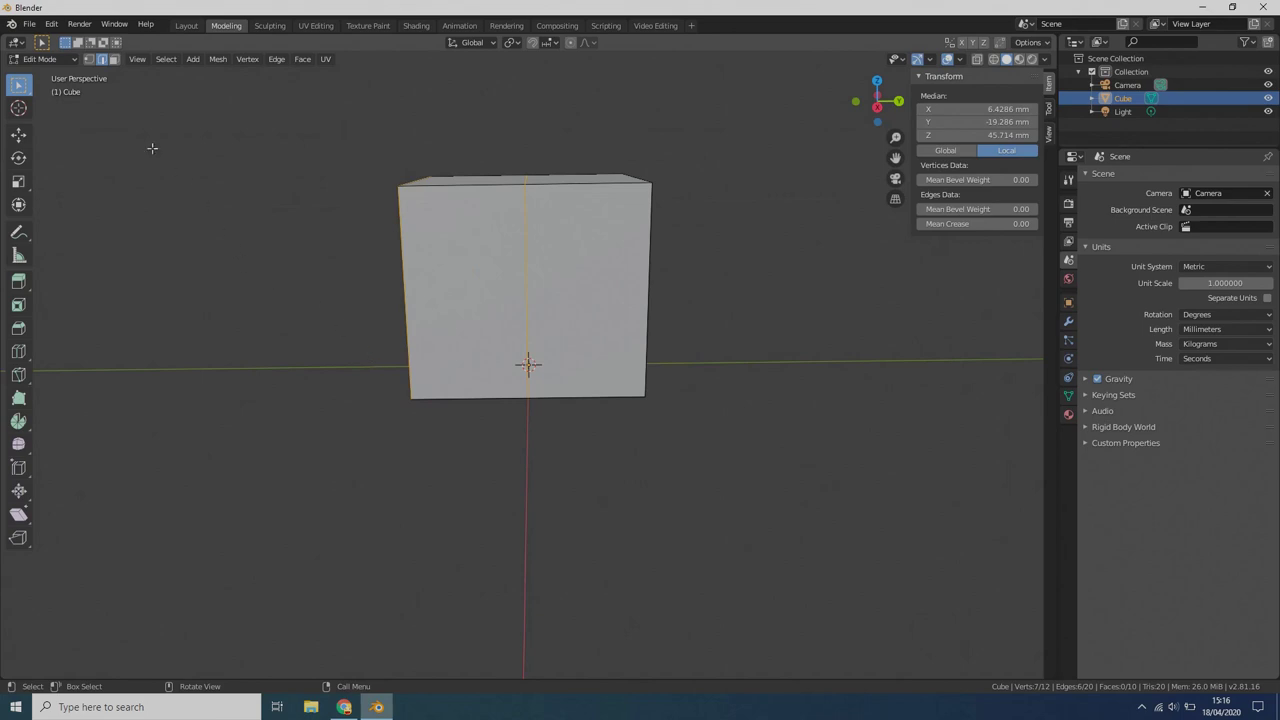
pyautogui.click(114, 62)
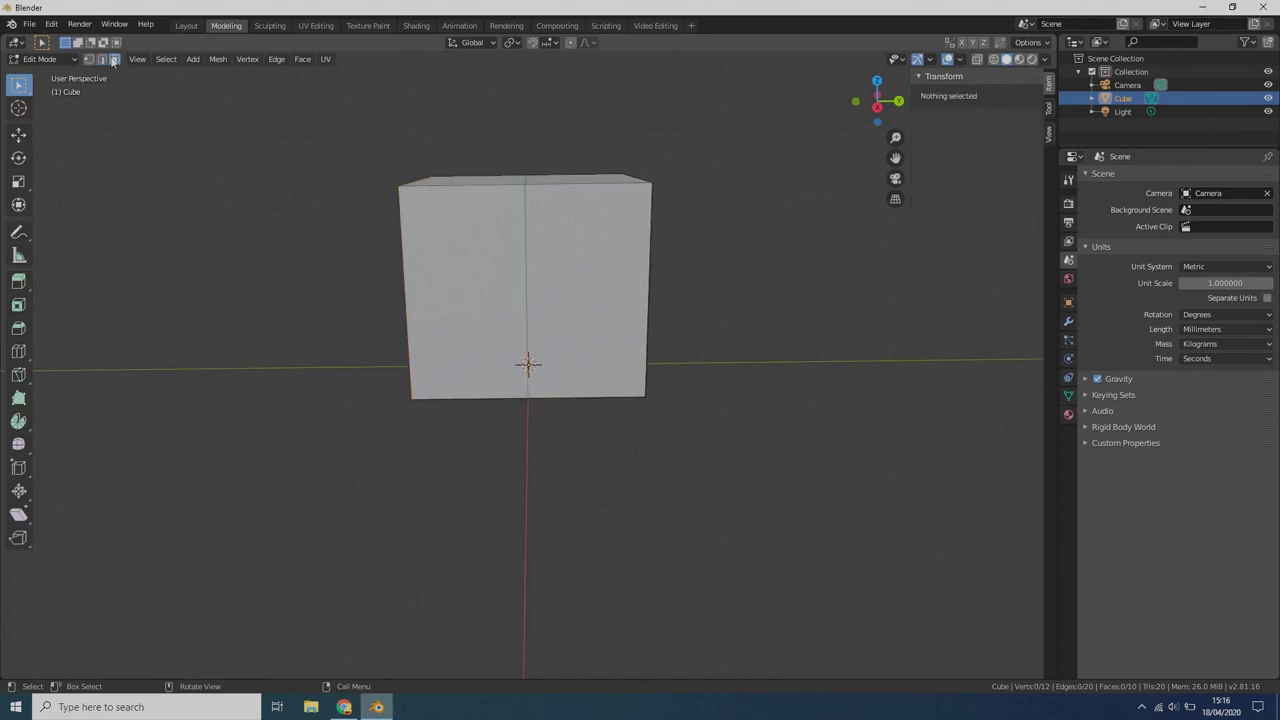
pyautogui.press('b')
pyautogui.moveTo(266, 129); pyautogui.dragTo(494, 488)
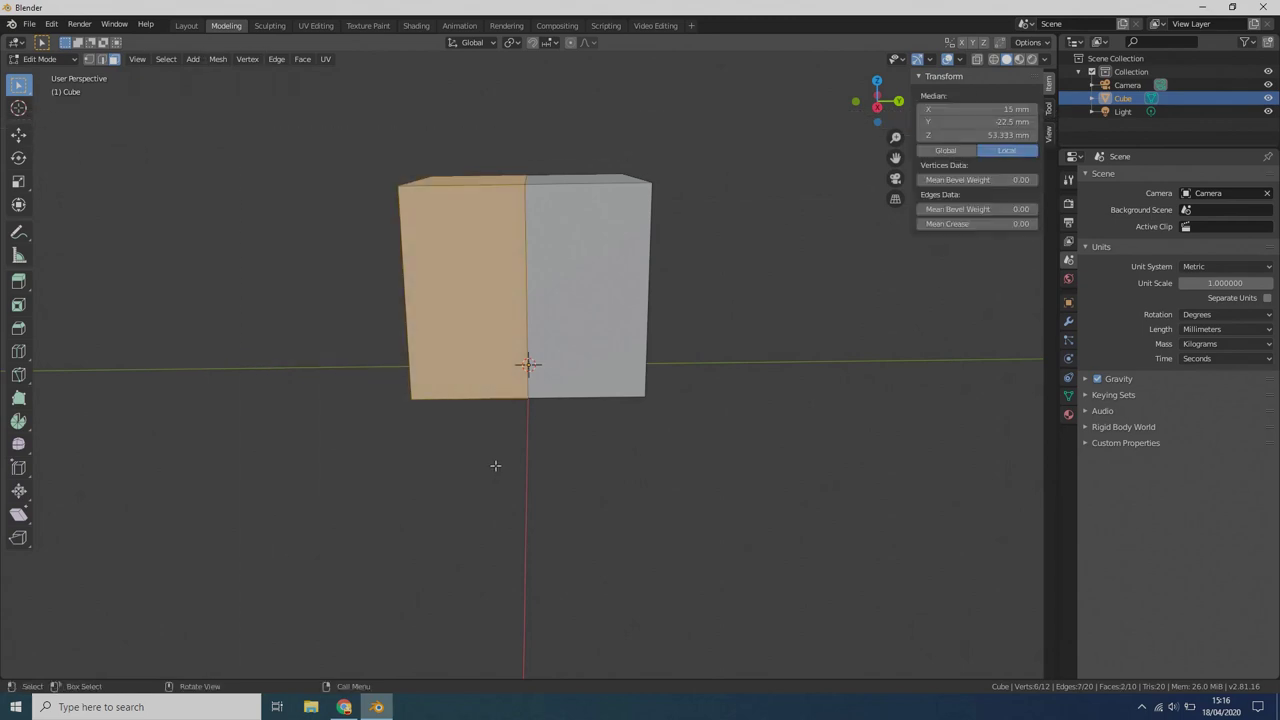
pyautogui.moveTo(309, 409); pyautogui.dragTo(349, 429, button='middle')
pyautogui.press('x')
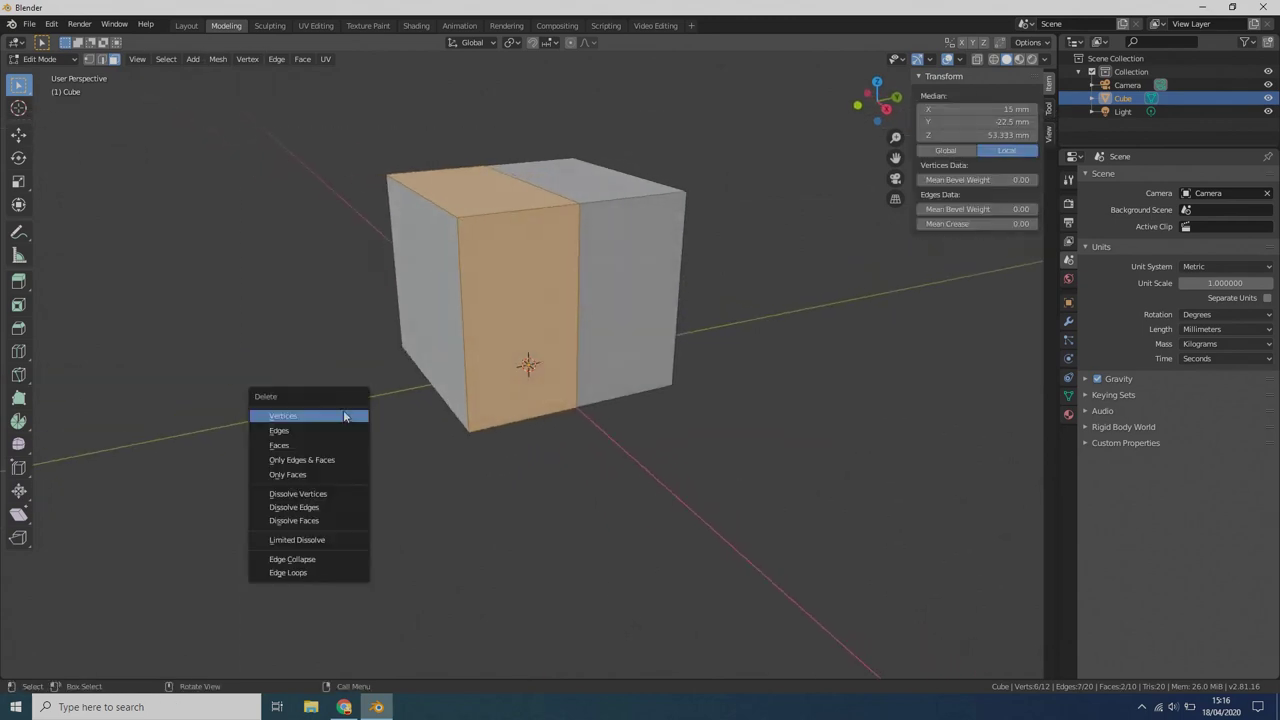
pyautogui.click(316, 445)
# - Box-select and delete the cube's right face
pyautogui.moveTo(335, 345); pyautogui.dragTo(566, 333, button='middle')
pyautogui.moveTo(576, 128); pyautogui.dragTo(751, 531)
pyautogui.press('x')
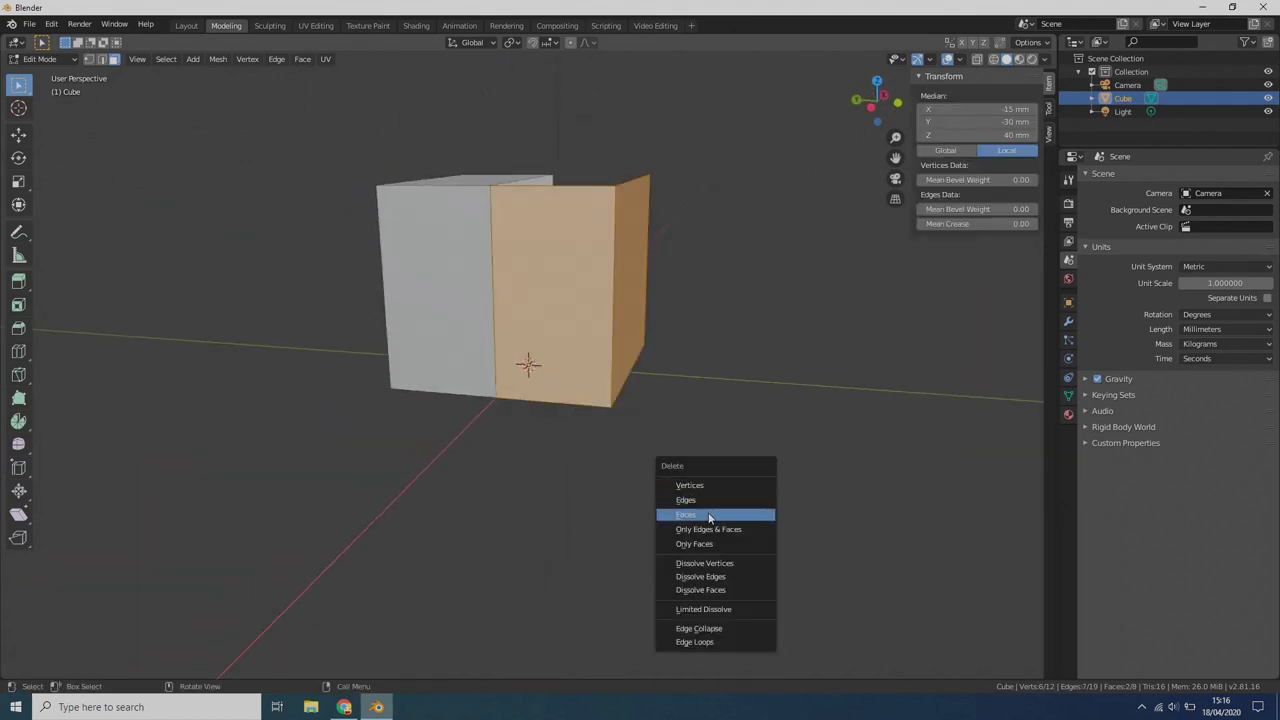
pyautogui.click(710, 514)
pyautogui.moveTo(714, 506); pyautogui.dragTo(655, 359, button='middle')
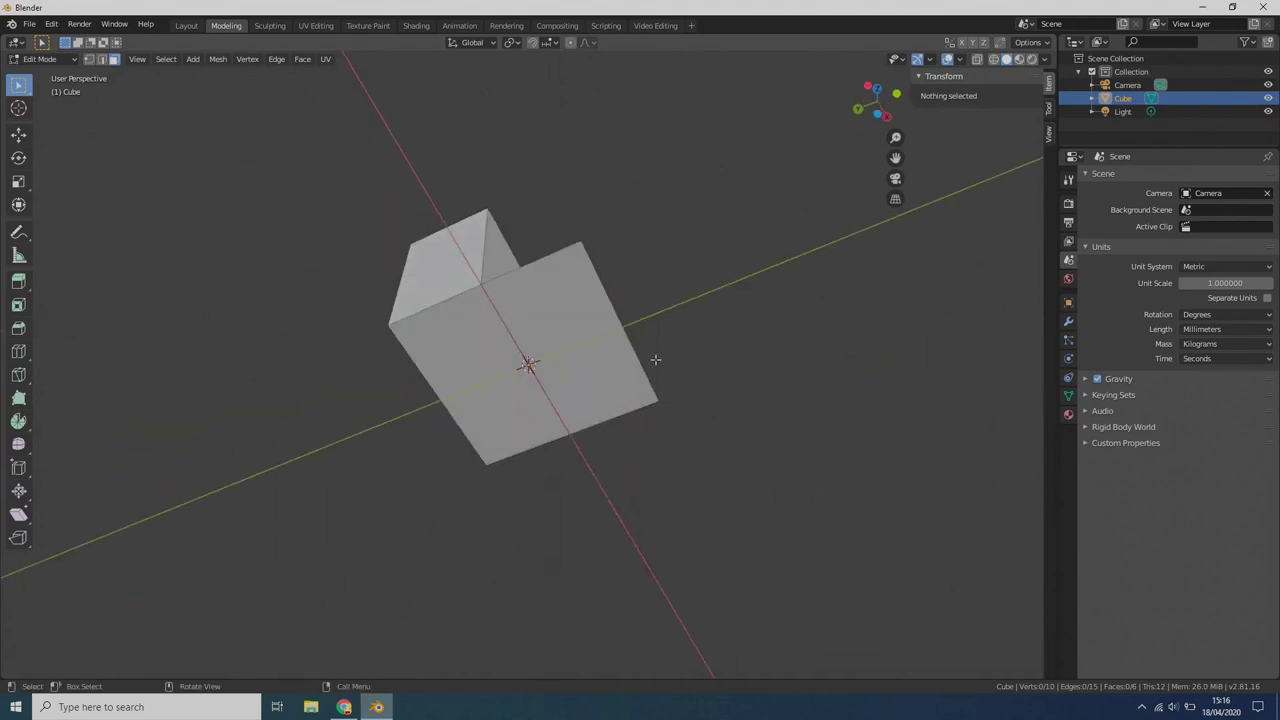
# - Delete two more faces, leaving an open shell of four faces
pyautogui.click(563, 345)
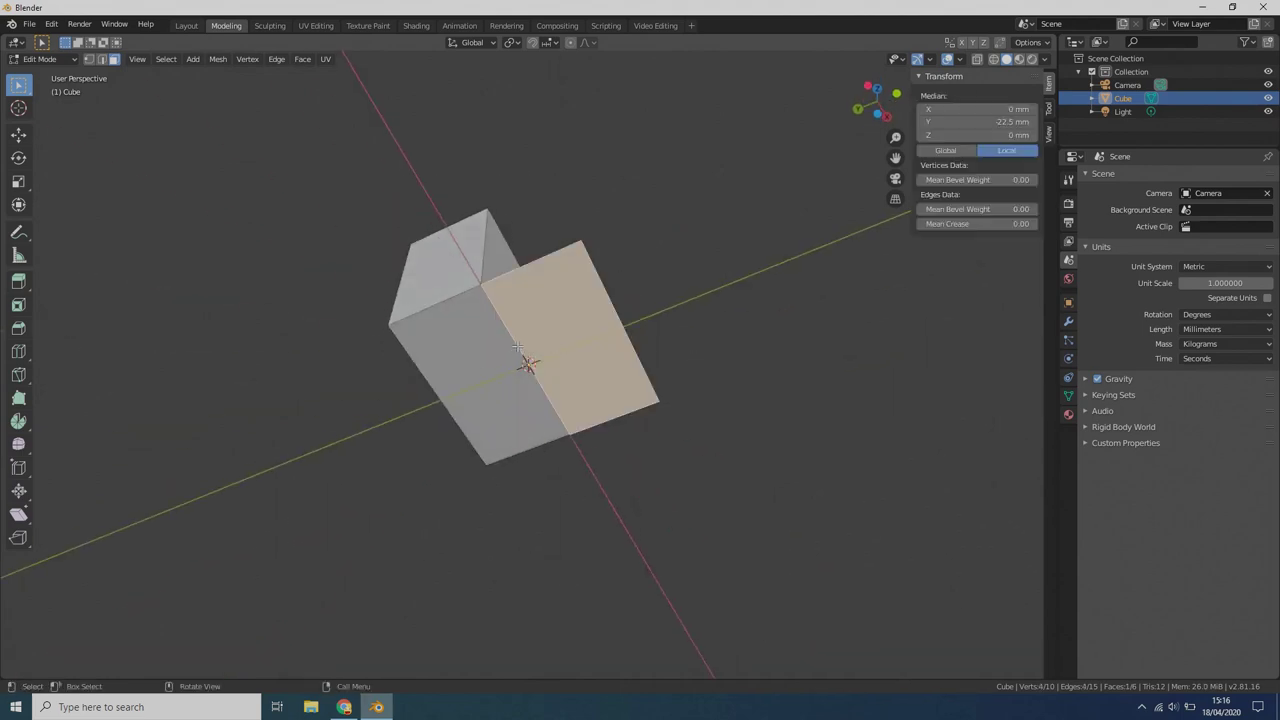
pyautogui.press('x')
pyautogui.click(516, 344)
pyautogui.click(481, 359)
pyautogui.press('x')
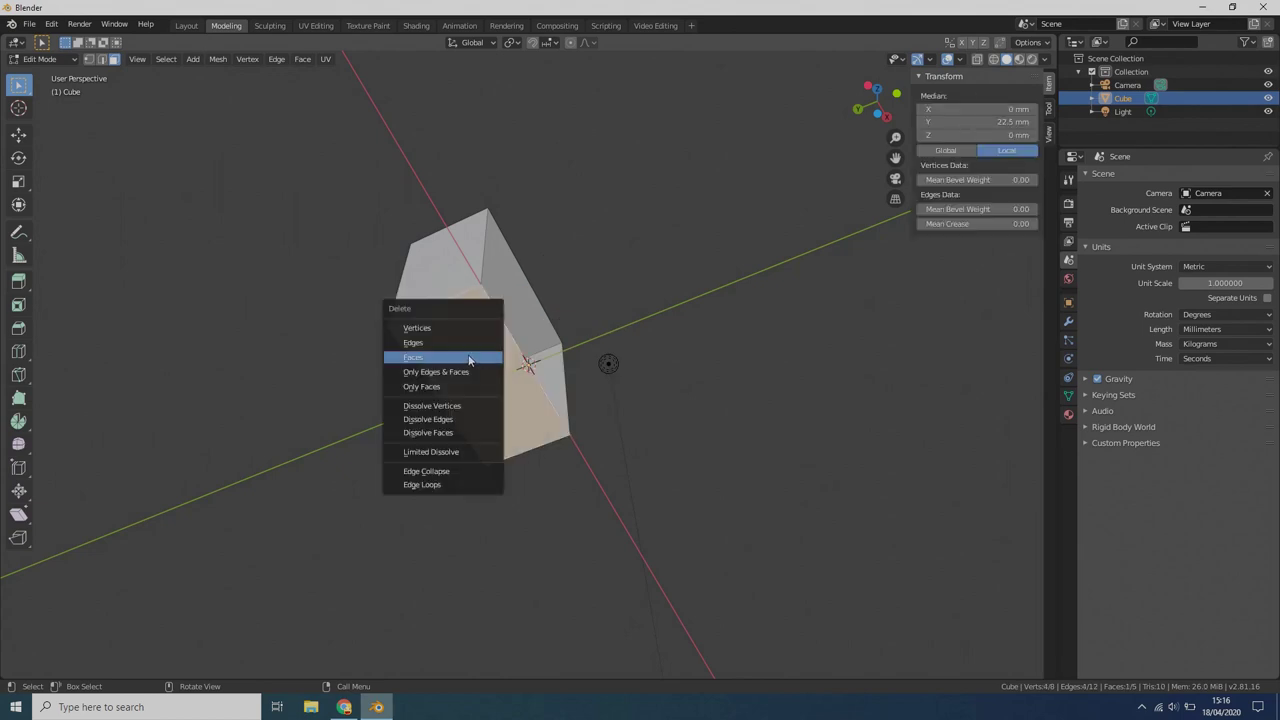
pyautogui.click(469, 359)
pyautogui.moveTo(600, 363); pyautogui.dragTo(313, 559, button='middle')
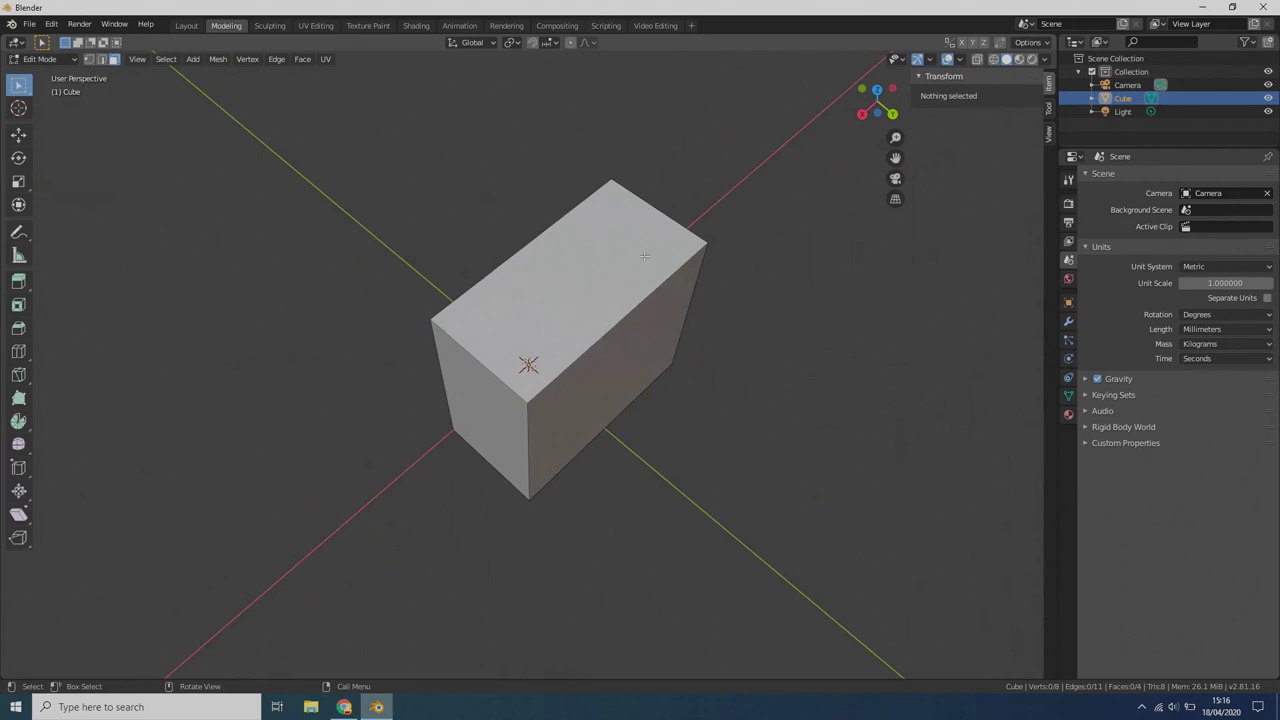
# - Select an edge along the box's top and move it to Y 17.5 mm
pyautogui.moveTo(513, 477); pyautogui.dragTo(462, 393, button='middle')
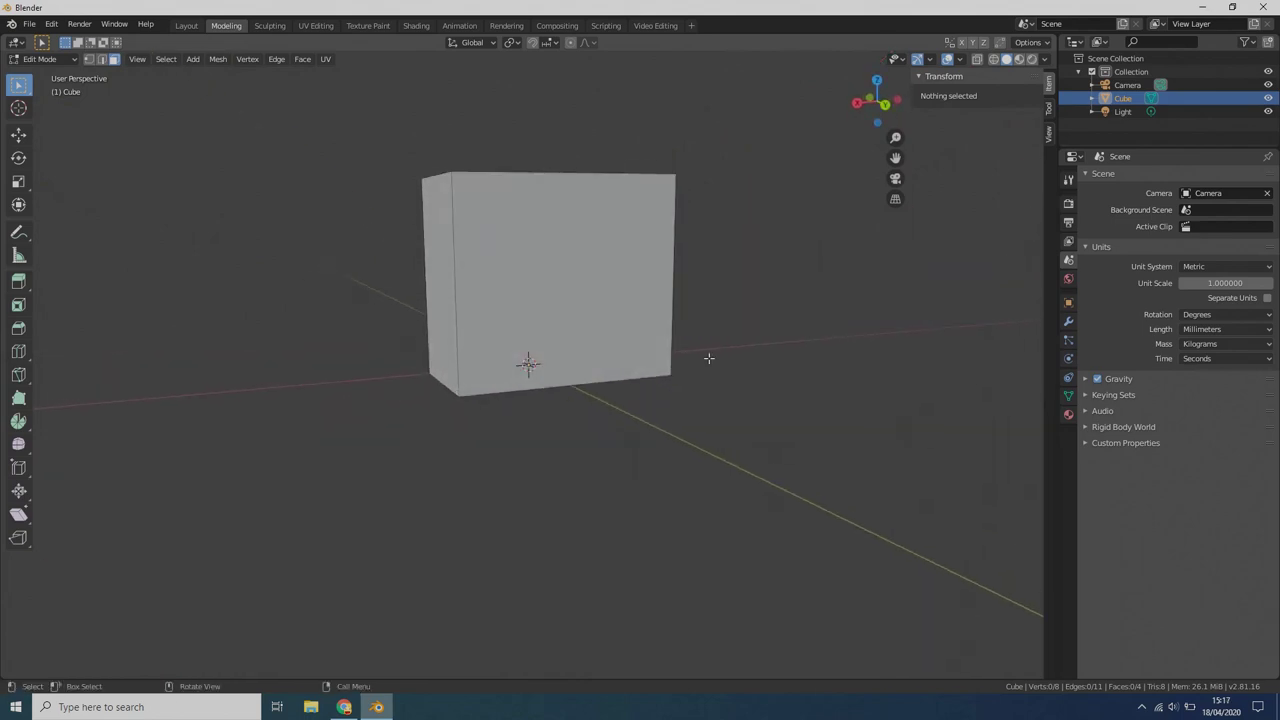
pyautogui.moveTo(274, 240); pyautogui.dragTo(300, 262, button='middle')
pyautogui.click(101, 59)
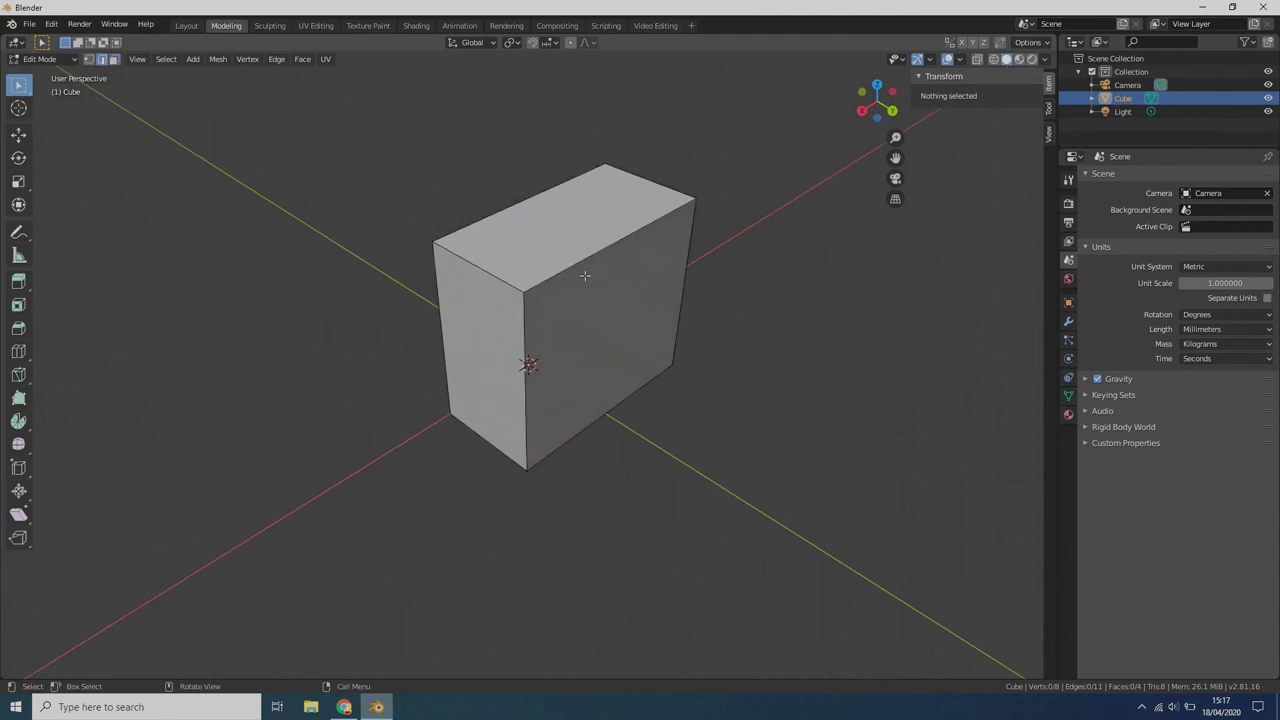
pyautogui.click(600, 249)
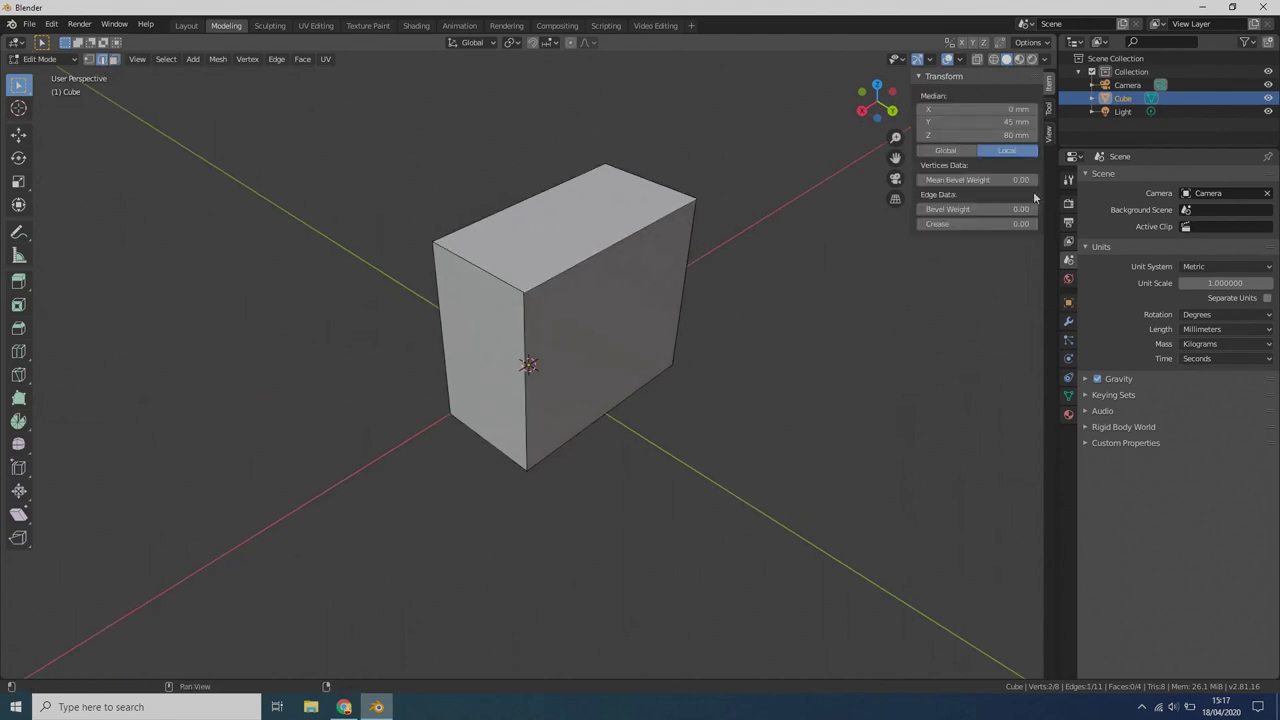
pyautogui.click(1003, 122)
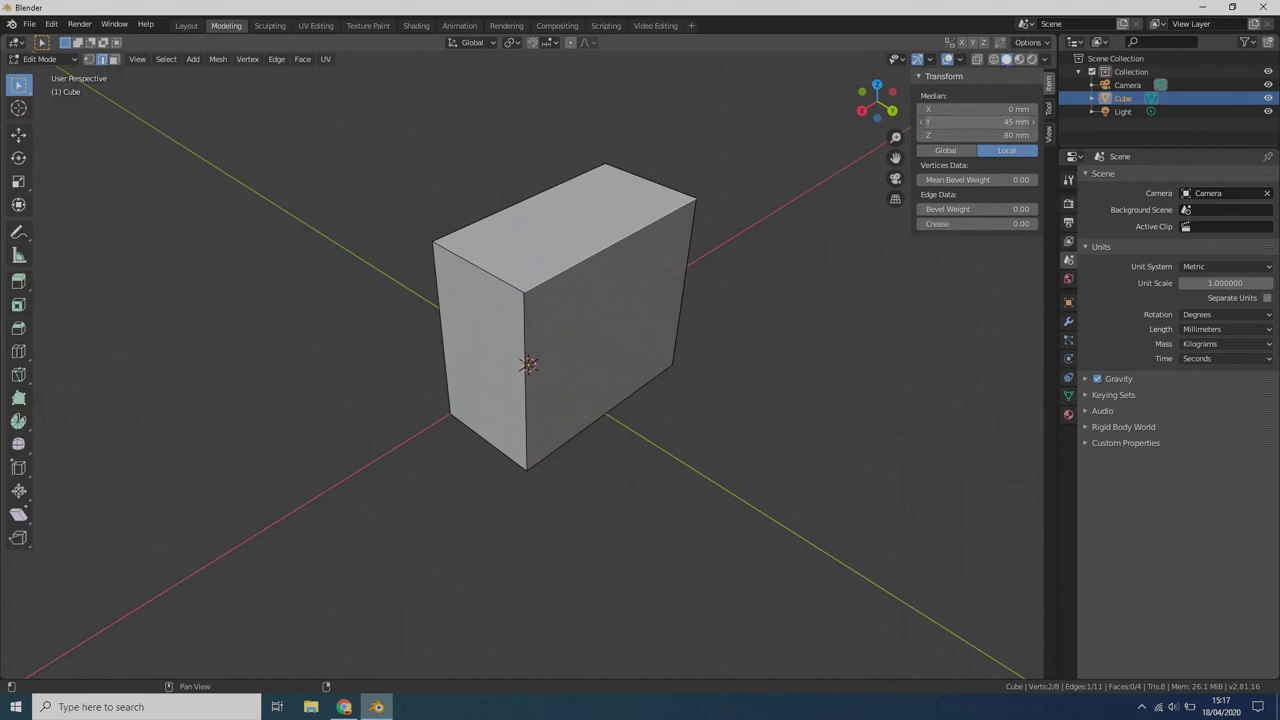
pyautogui.click(921, 122)
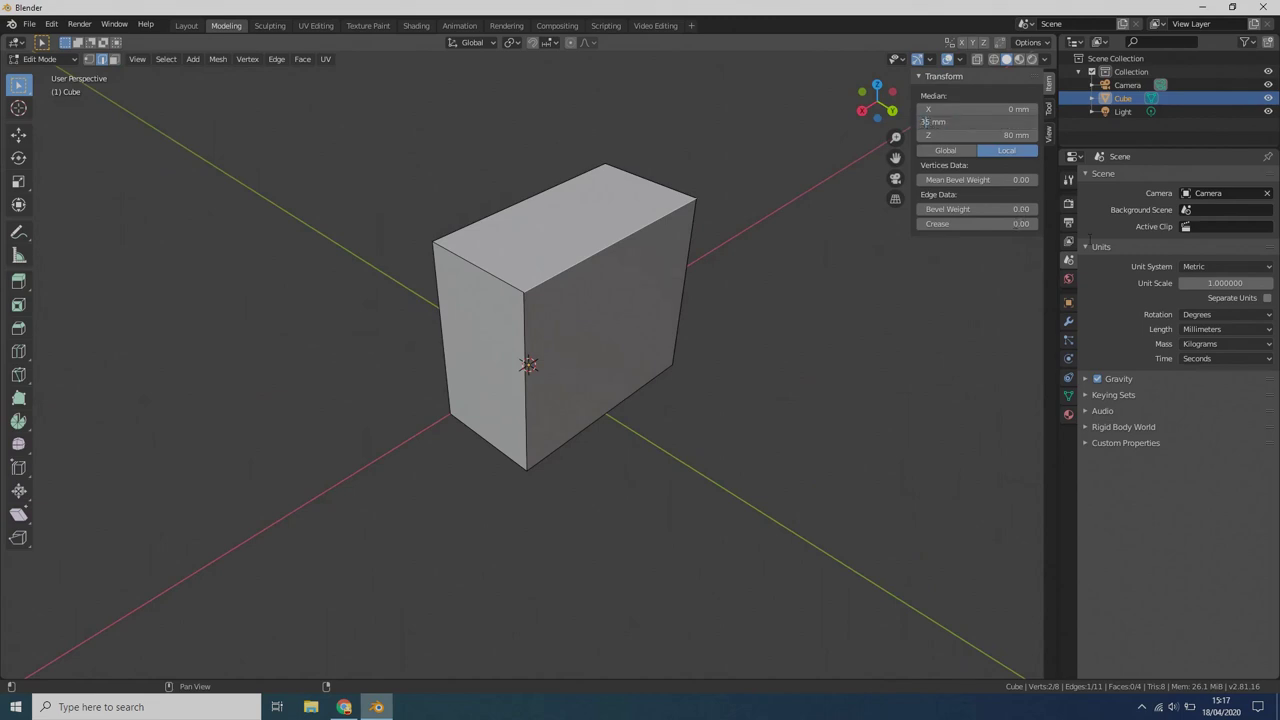
pyautogui.write('3')
pyautogui.press('Return')
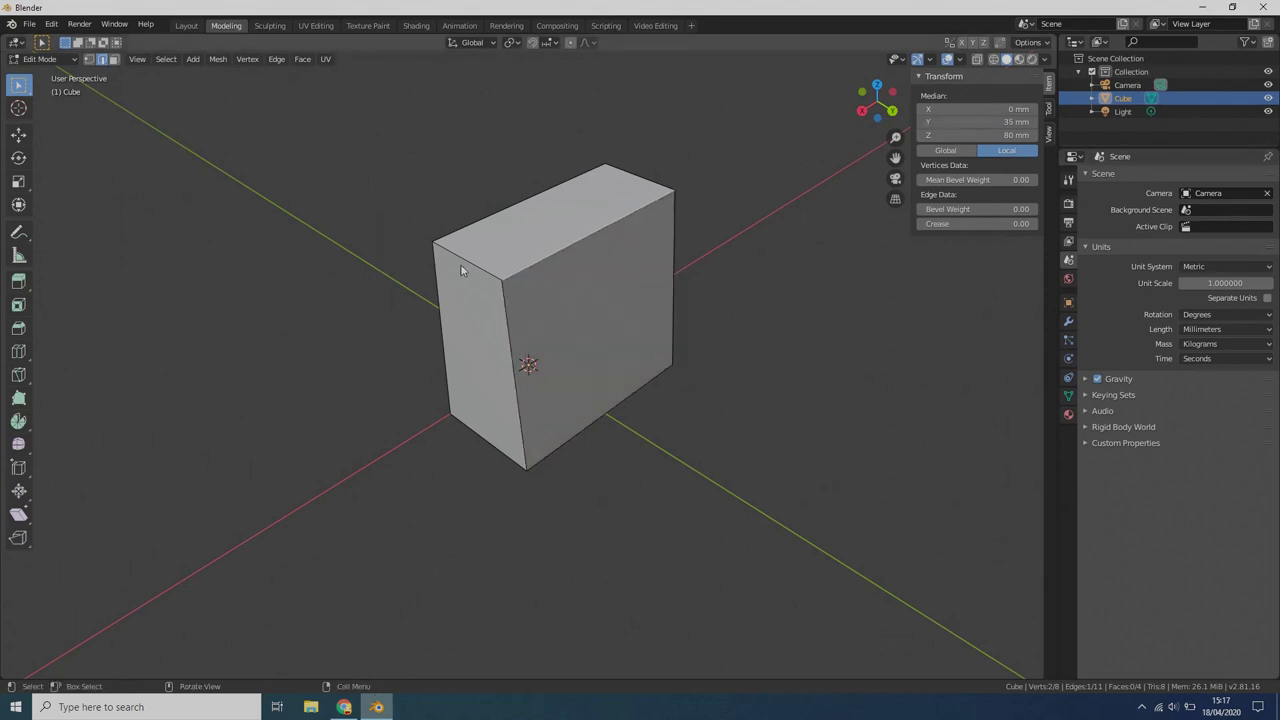
# - Set that top edge's X position to -35 mm so the side tapers inward
pyautogui.click(1000, 108)
pyautogui.click(921, 108)
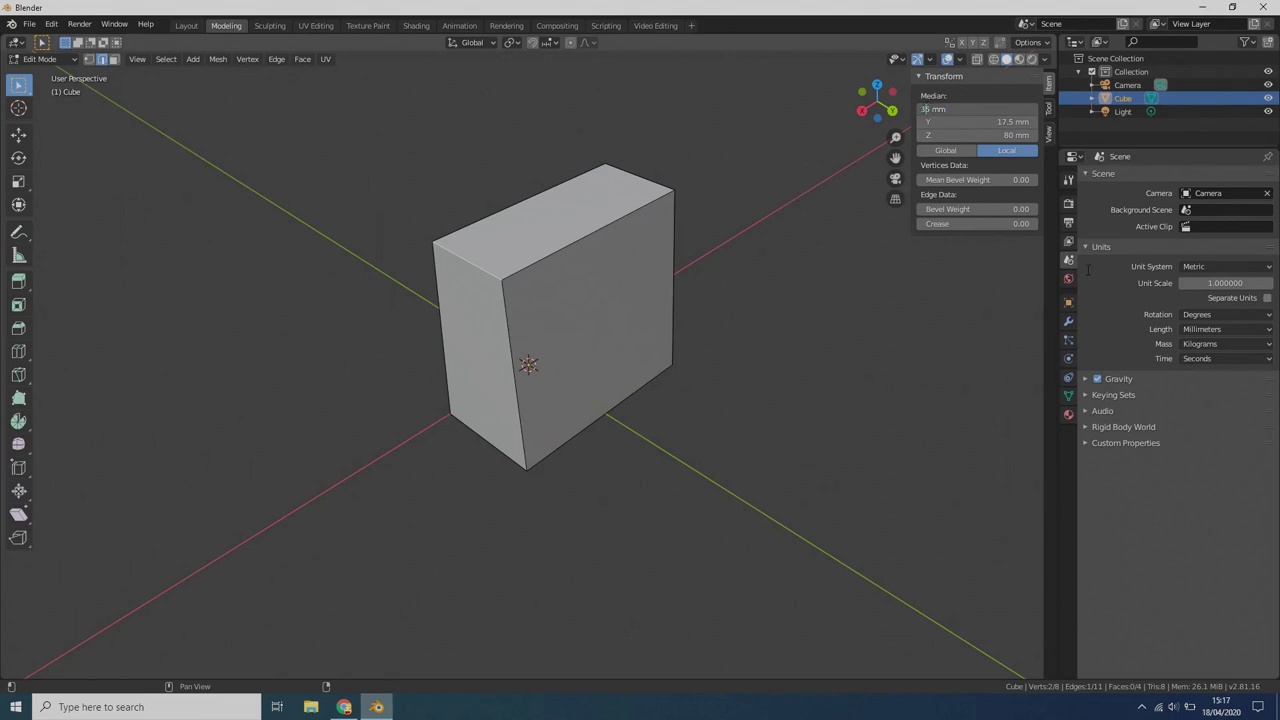
pyautogui.write('3')
pyautogui.press('Return')
pyautogui.moveTo(766, 257); pyautogui.dragTo(533, 288, button='middle')
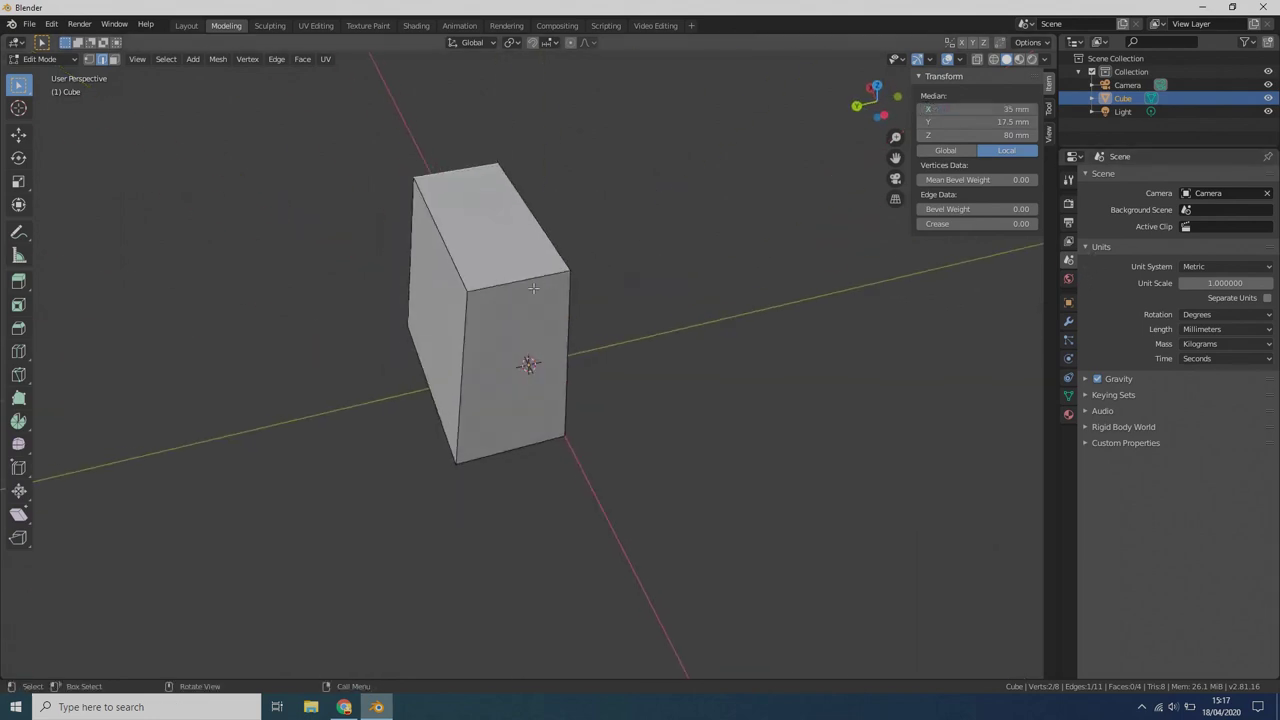
pyautogui.hotkey('ctrl', 'z')
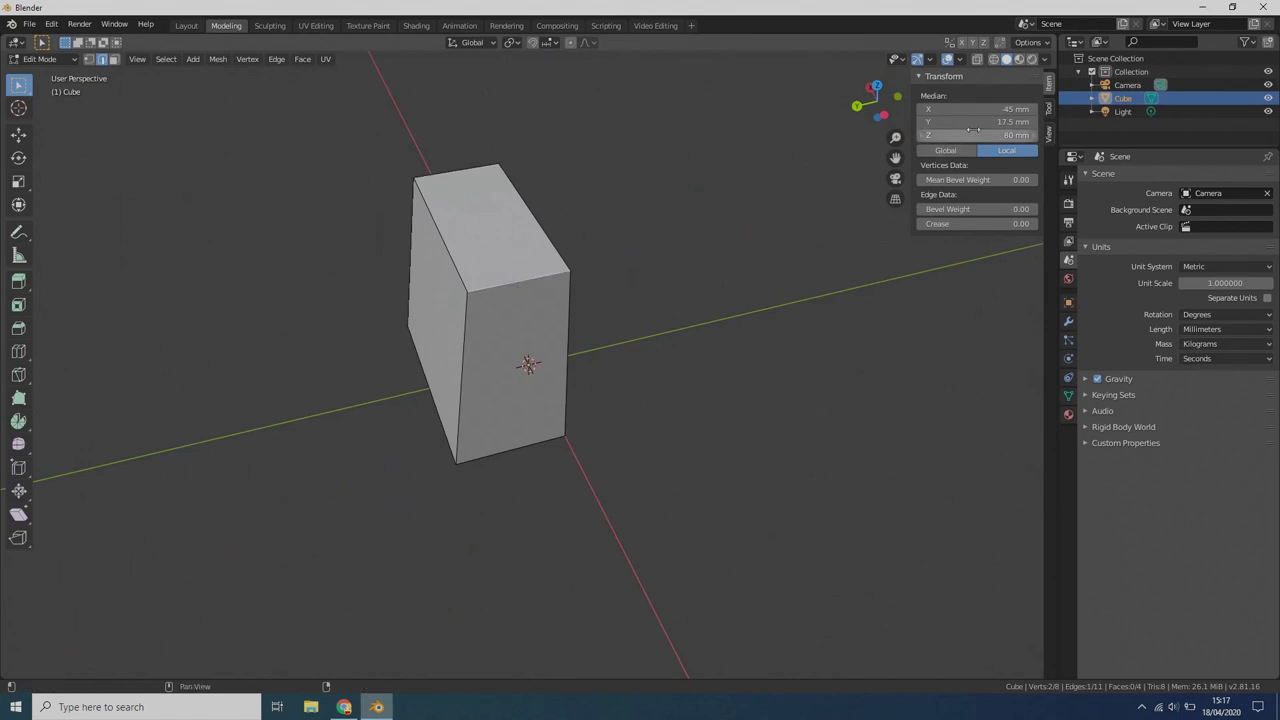
pyautogui.click(1009, 110)
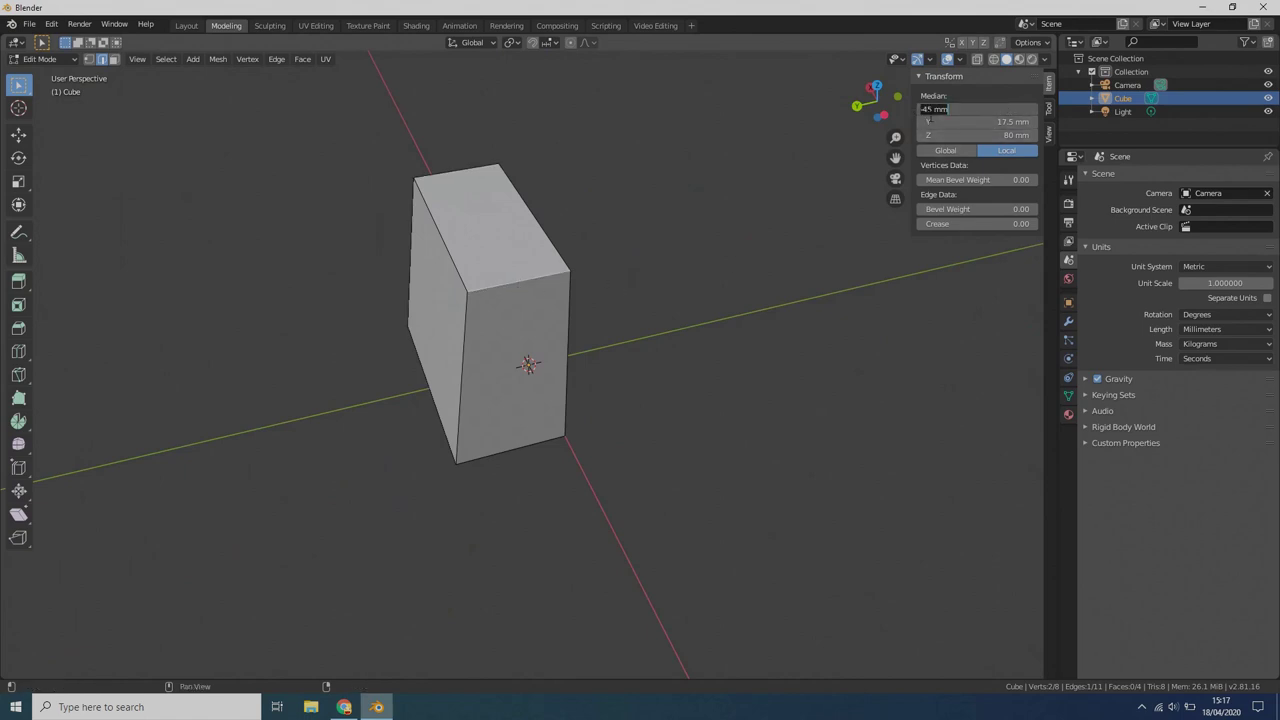
pyautogui.click(926, 110)
pyautogui.press('Return')
pyautogui.moveTo(720, 334); pyautogui.dragTo(562, 250, button='middle')
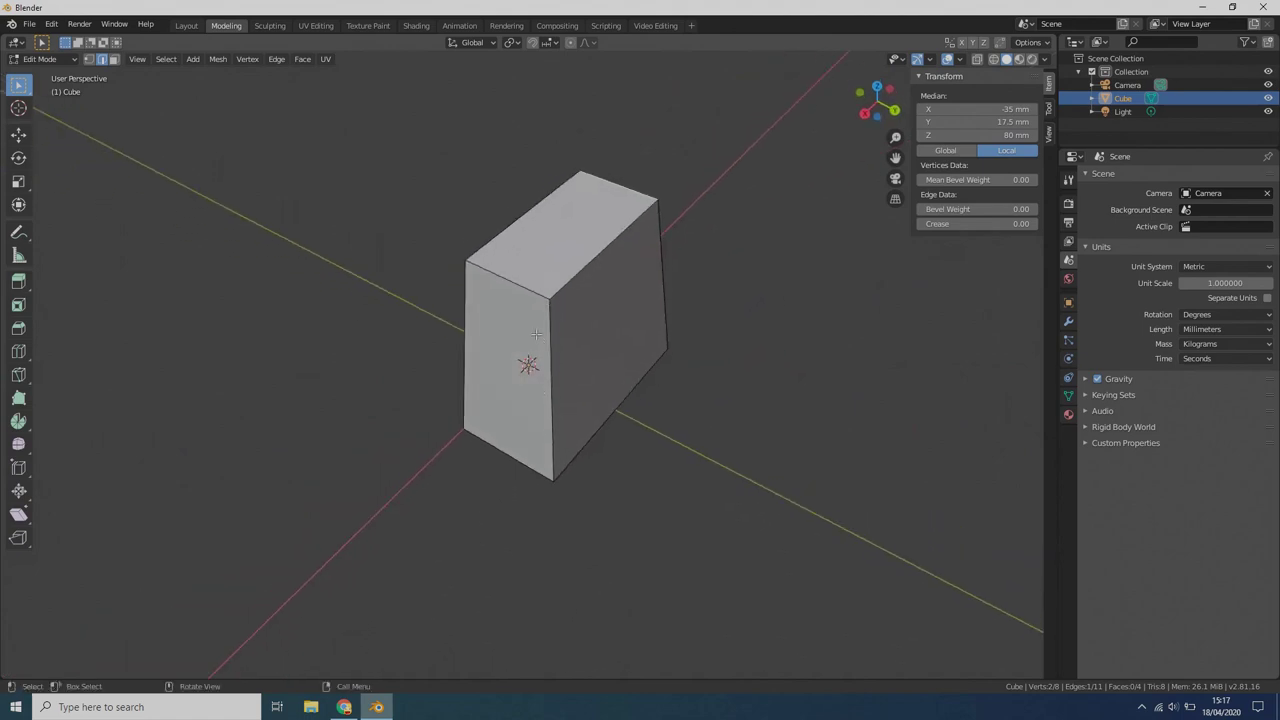
pyautogui.scroll(-2, 565, 229)
pyautogui.scroll(1, 565, 229)
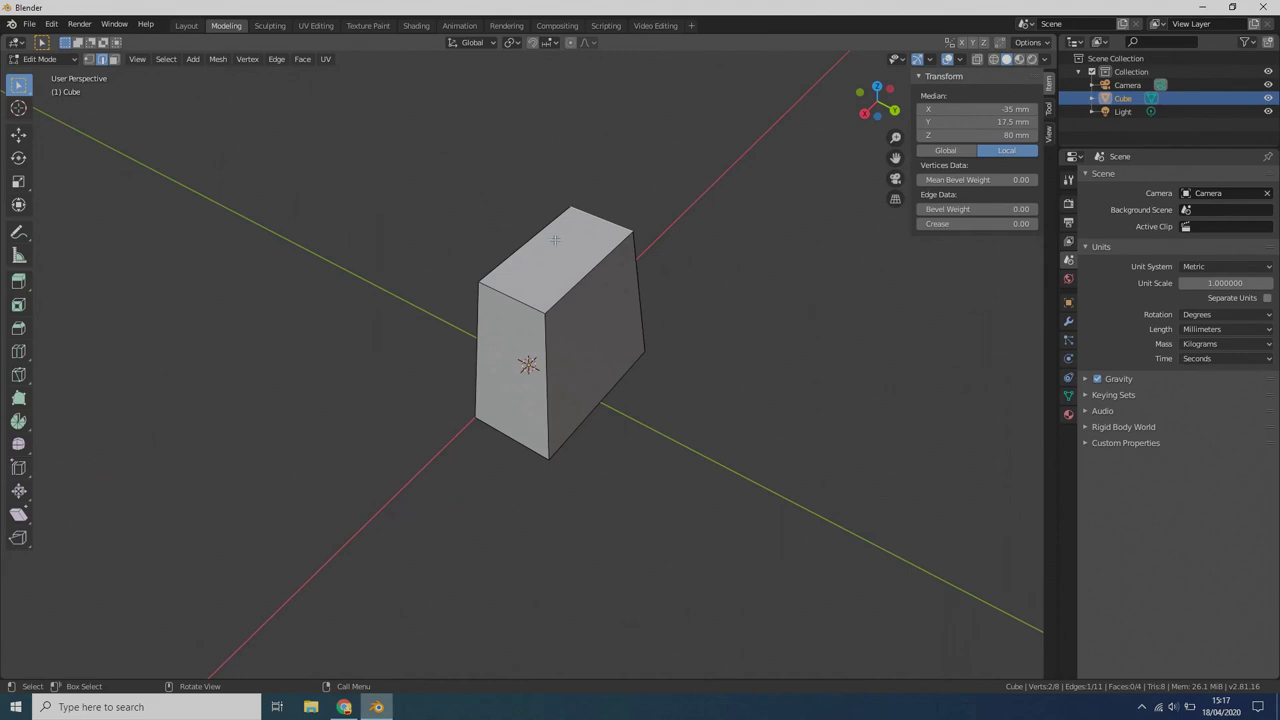
# - Select only the block's top face and extrude it 95 mm up to 175 mm height
pyautogui.click(119, 72)
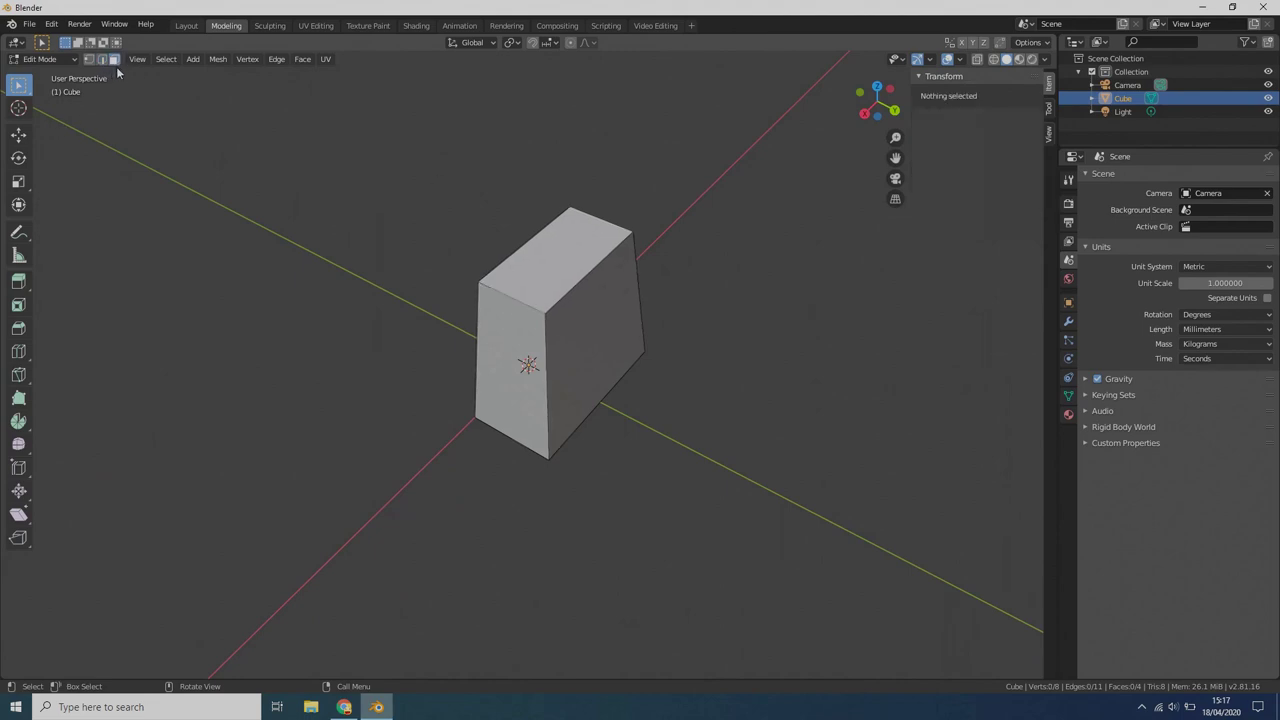
pyautogui.click(543, 262)
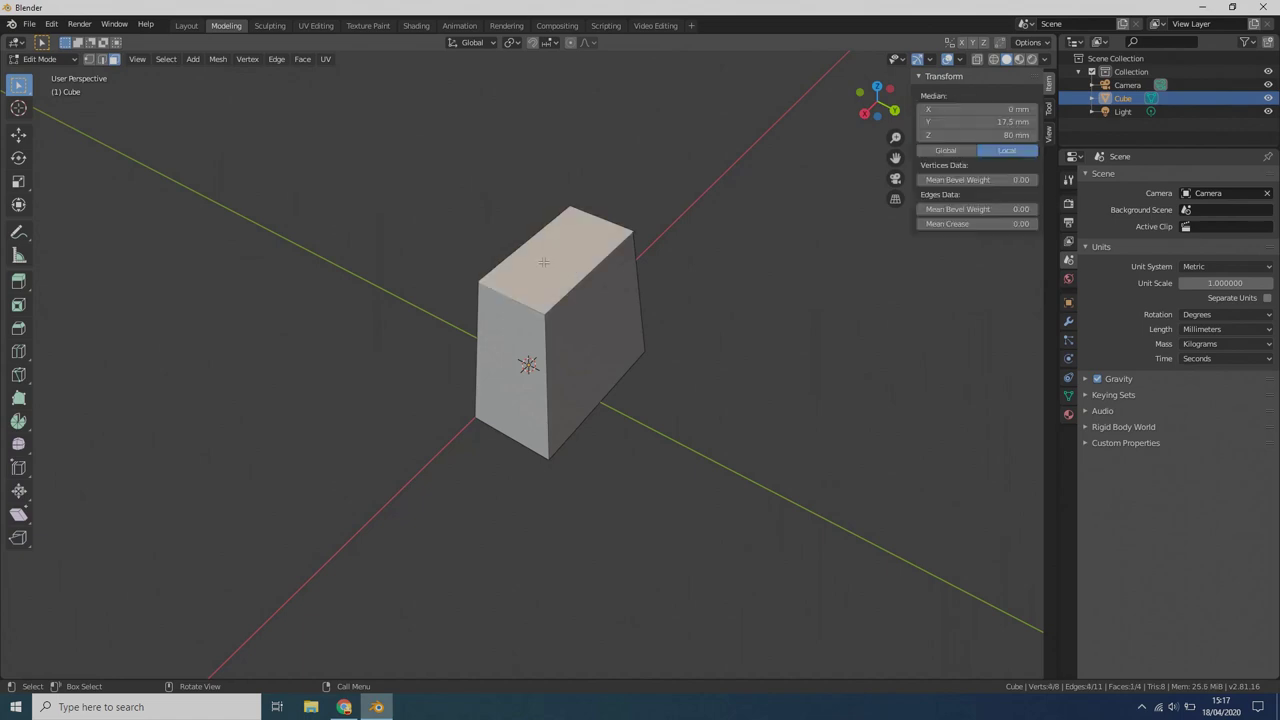
pyautogui.moveTo(356, 203)
pyautogui.mouseDown(button='middle')
pyautogui.moveTo(446, 234)
pyautogui.moveTo(457, 209)
pyautogui.moveTo(383, 163)
pyautogui.moveTo(369, 203)
pyautogui.mouseUp(button='middle')
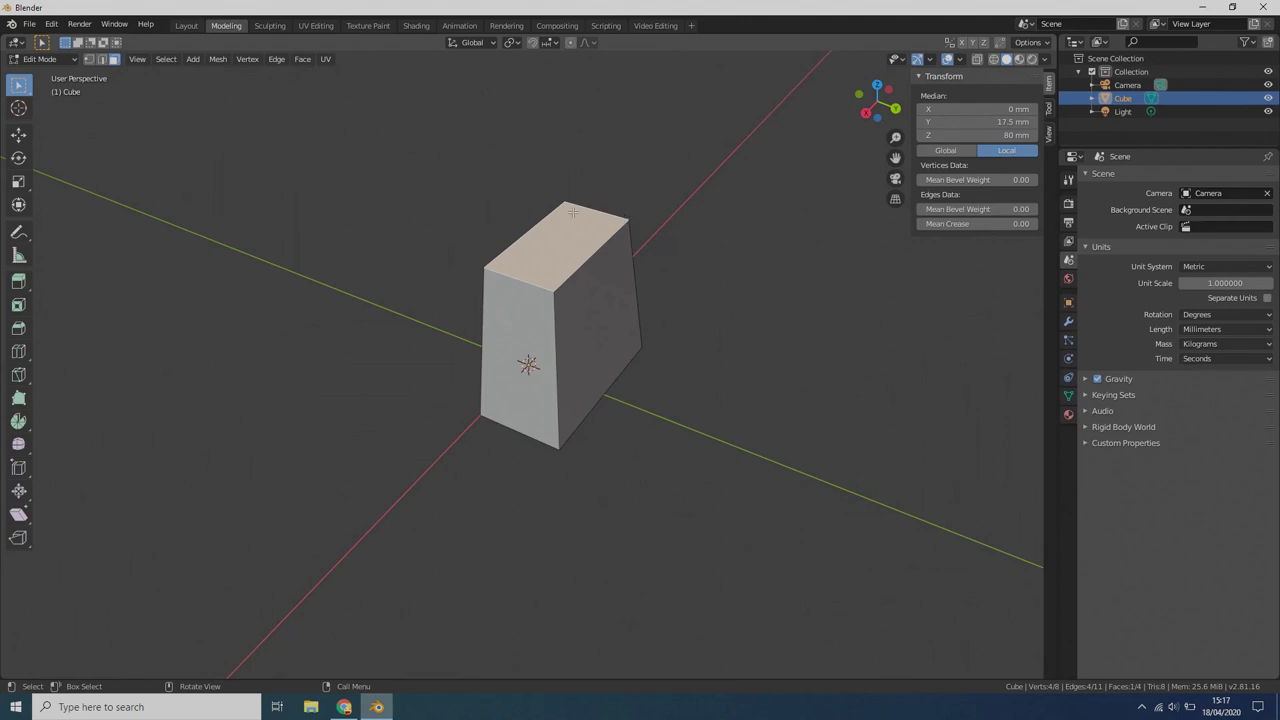
pyautogui.press('e')
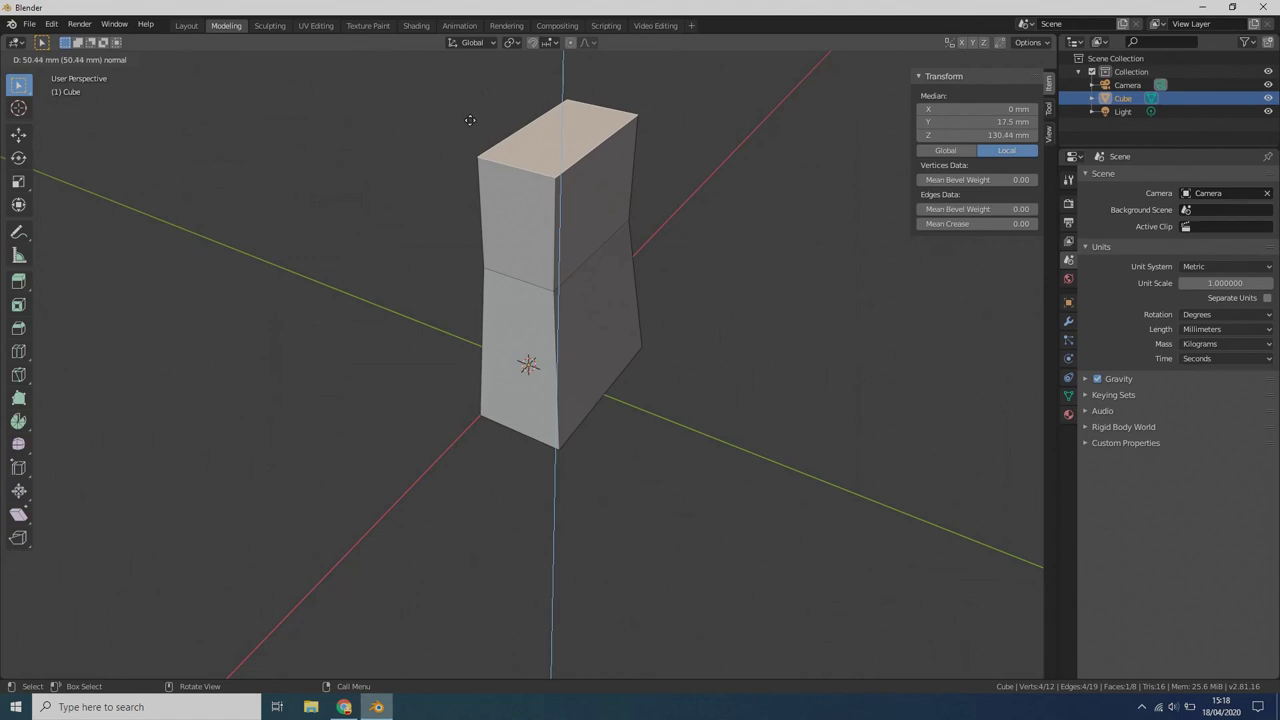
pyautogui.write('95')
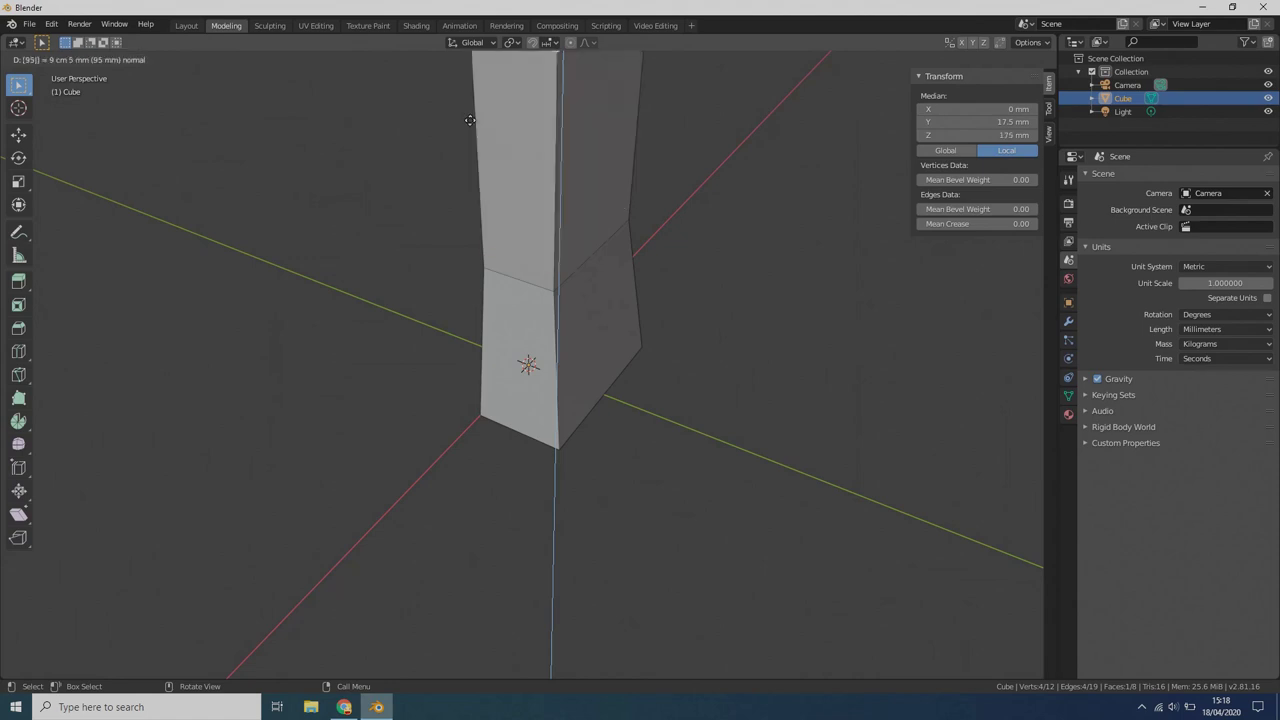
pyautogui.press('Return')
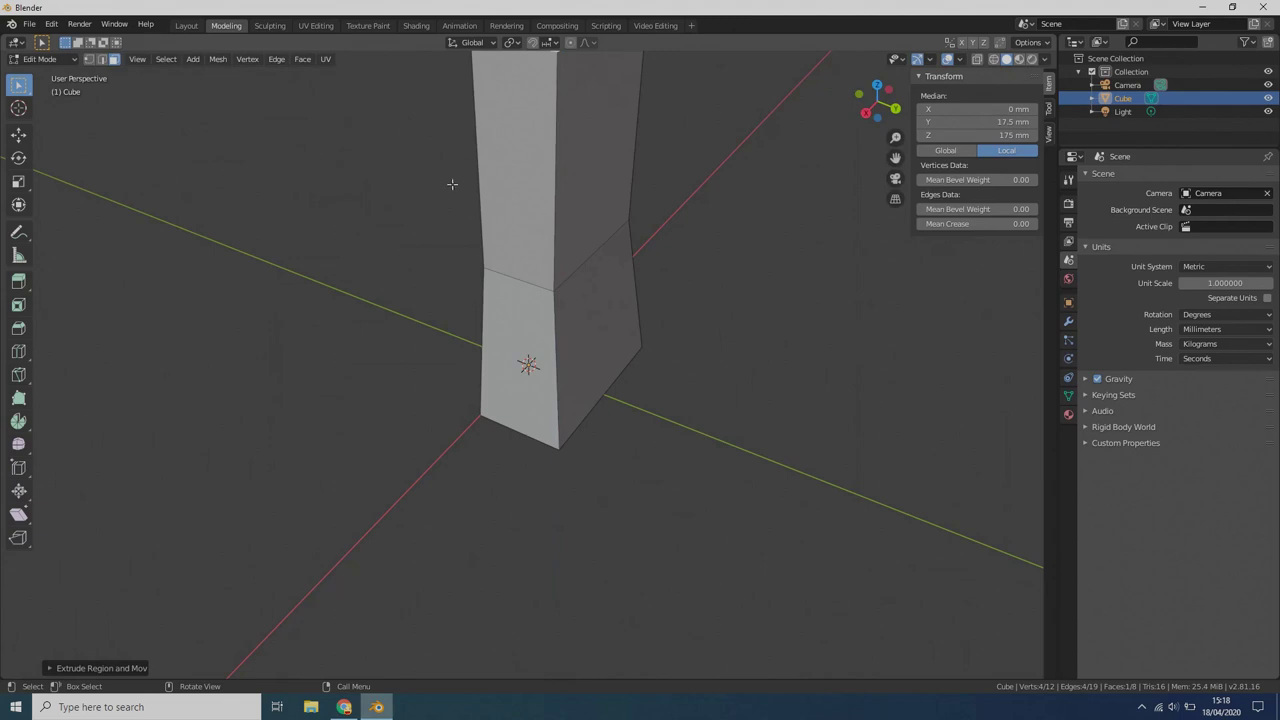
# - Delete the upper section's front face, leaving the tower with 7 faces
pyautogui.scroll(-3, 452, 184)
pyautogui.moveTo(466, 298); pyautogui.dragTo(505, 229, button='middle')
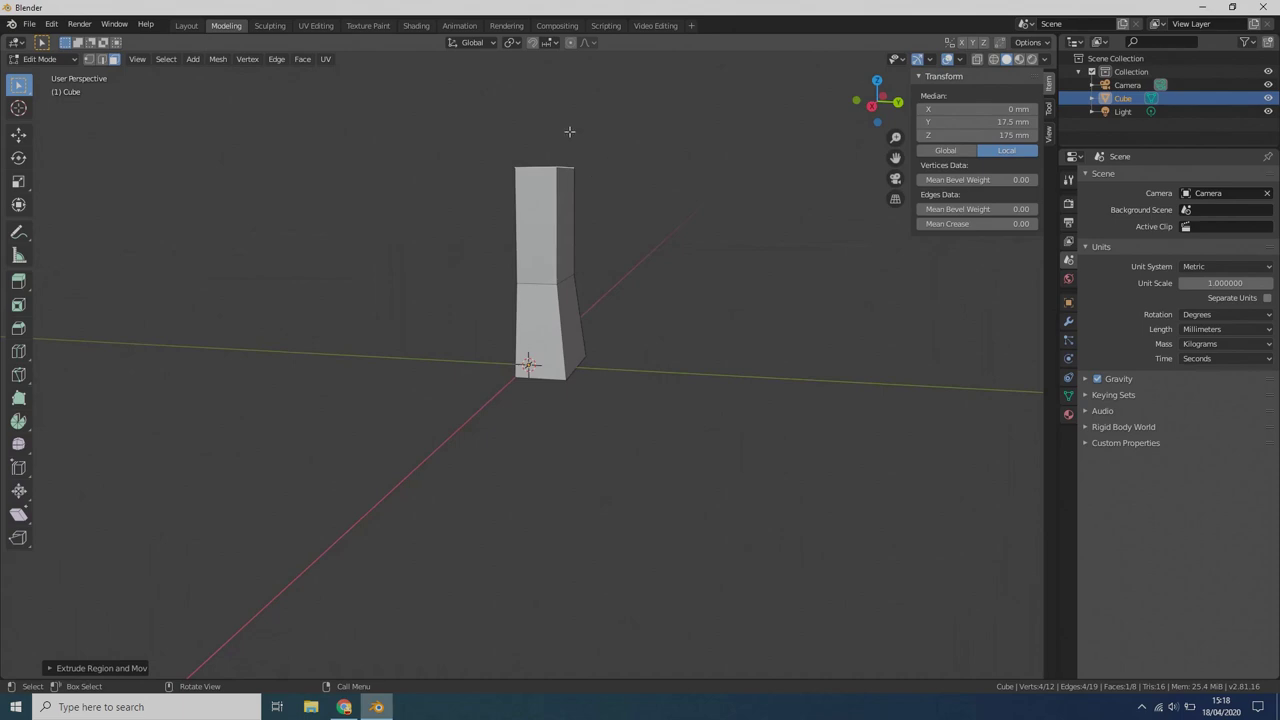
pyautogui.moveTo(482, 185); pyautogui.dragTo(570, 160, button='middle')
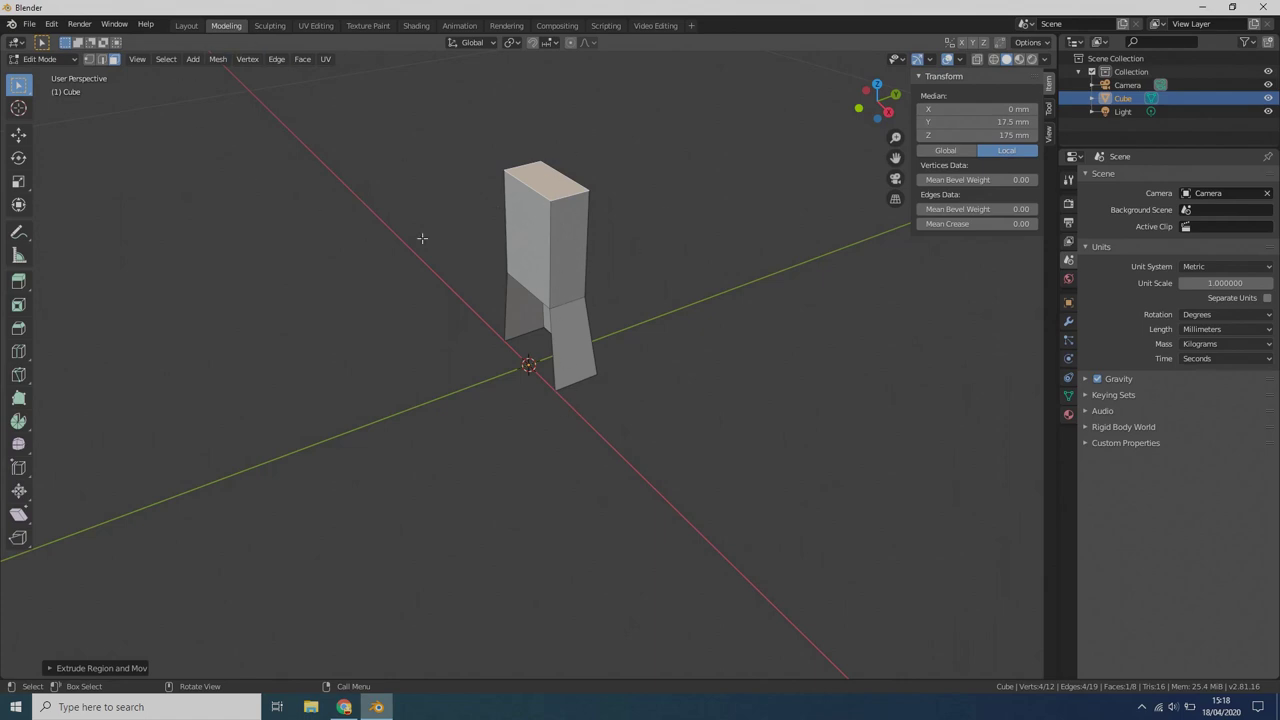
pyautogui.moveTo(409, 246); pyautogui.dragTo(547, 261, button='middle')
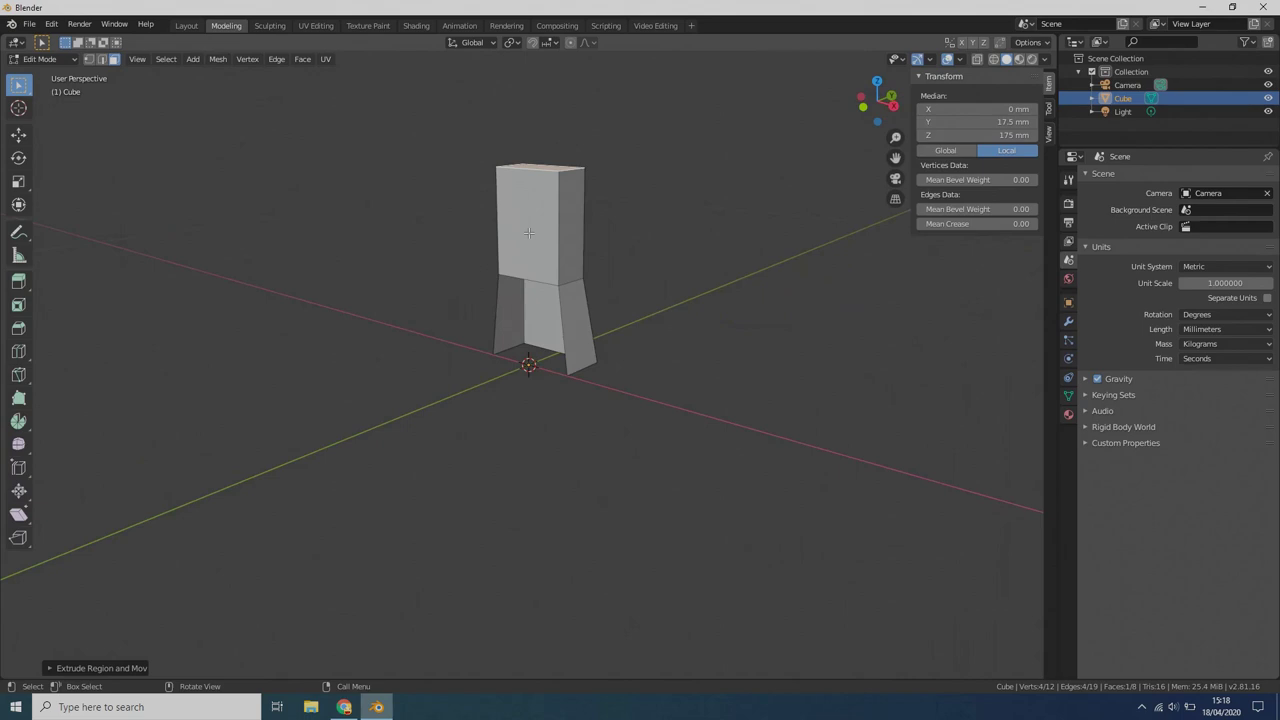
pyautogui.click(529, 232)
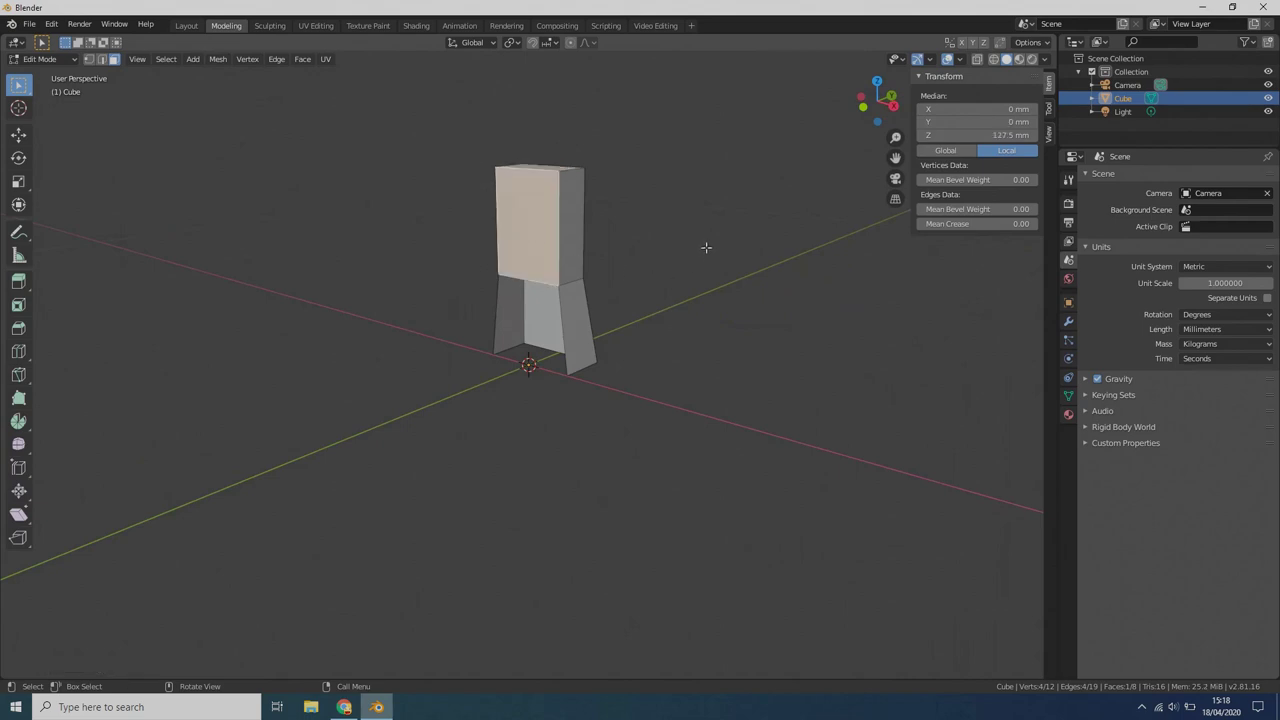
pyautogui.press('x')
pyautogui.click(706, 250)
pyautogui.moveTo(706, 250); pyautogui.dragTo(519, 251, button='middle')
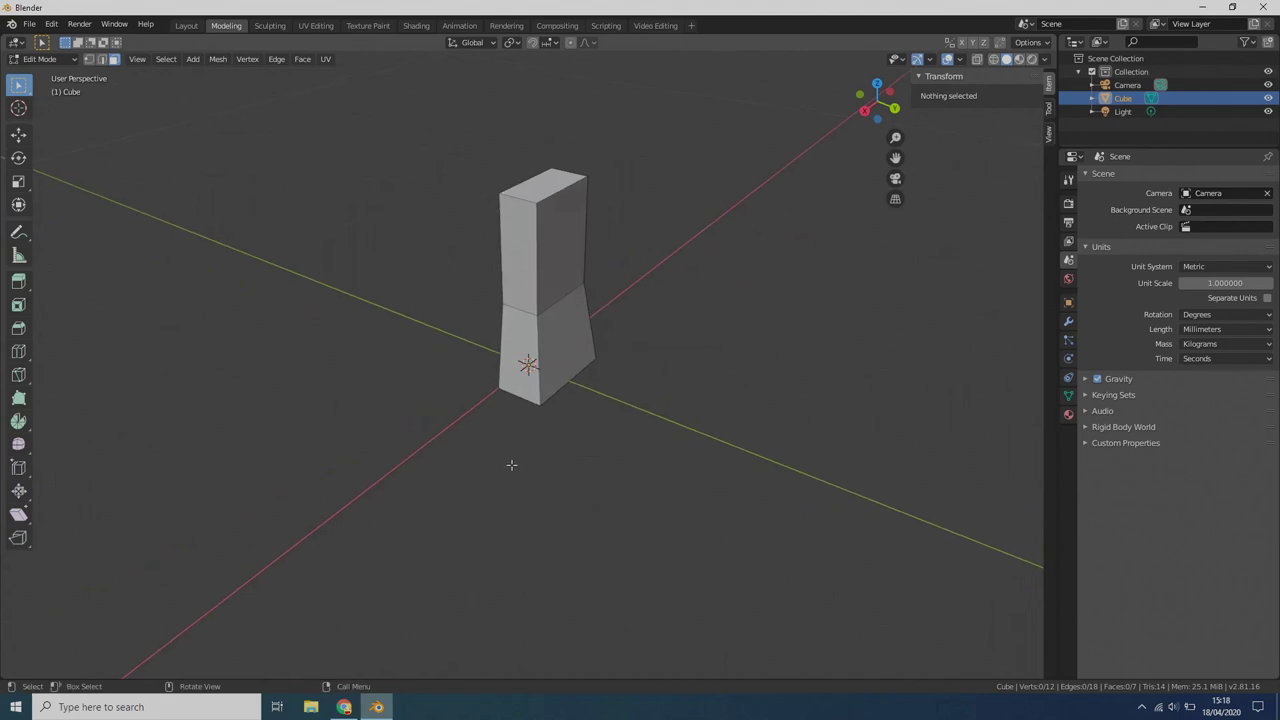
pyautogui.moveTo(434, 377); pyautogui.dragTo(478, 363, button='middle')
# - Cut a vertical edge loop down the middle of the tower sides, giving 18 vertices and 12 faces
pyautogui.click(18, 352)
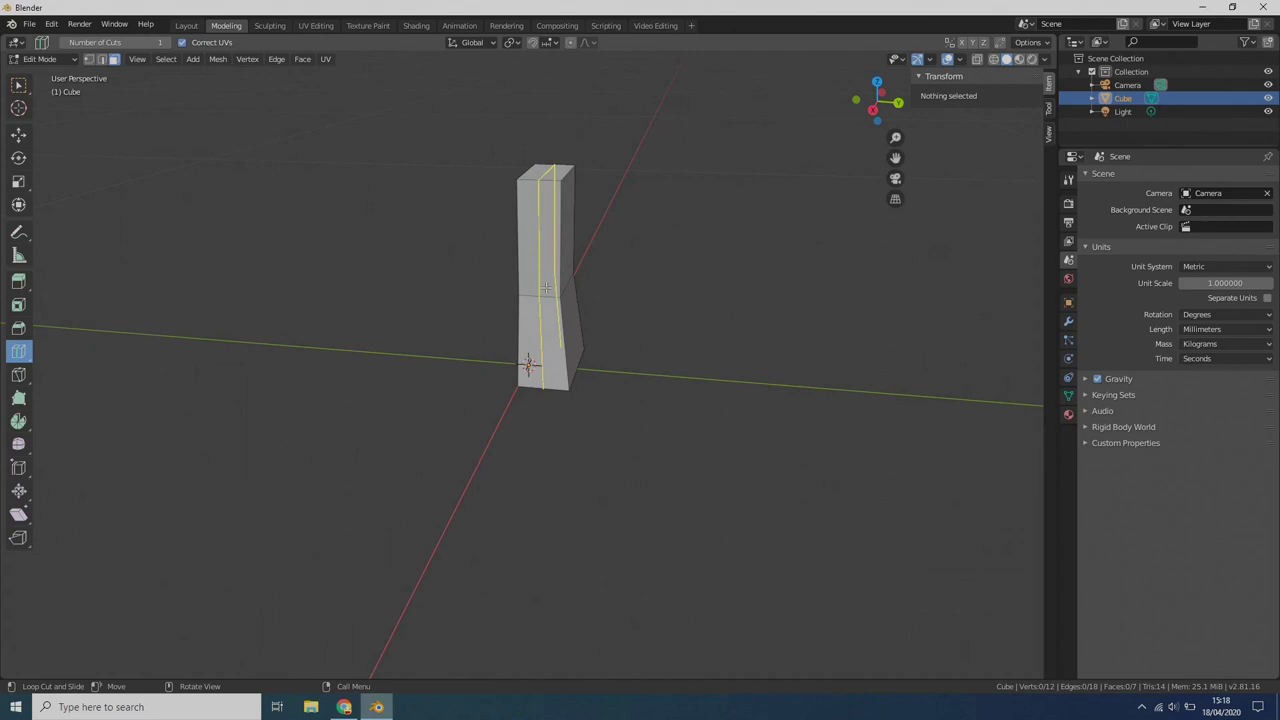
pyautogui.click(546, 288)
pyautogui.click(531, 294)
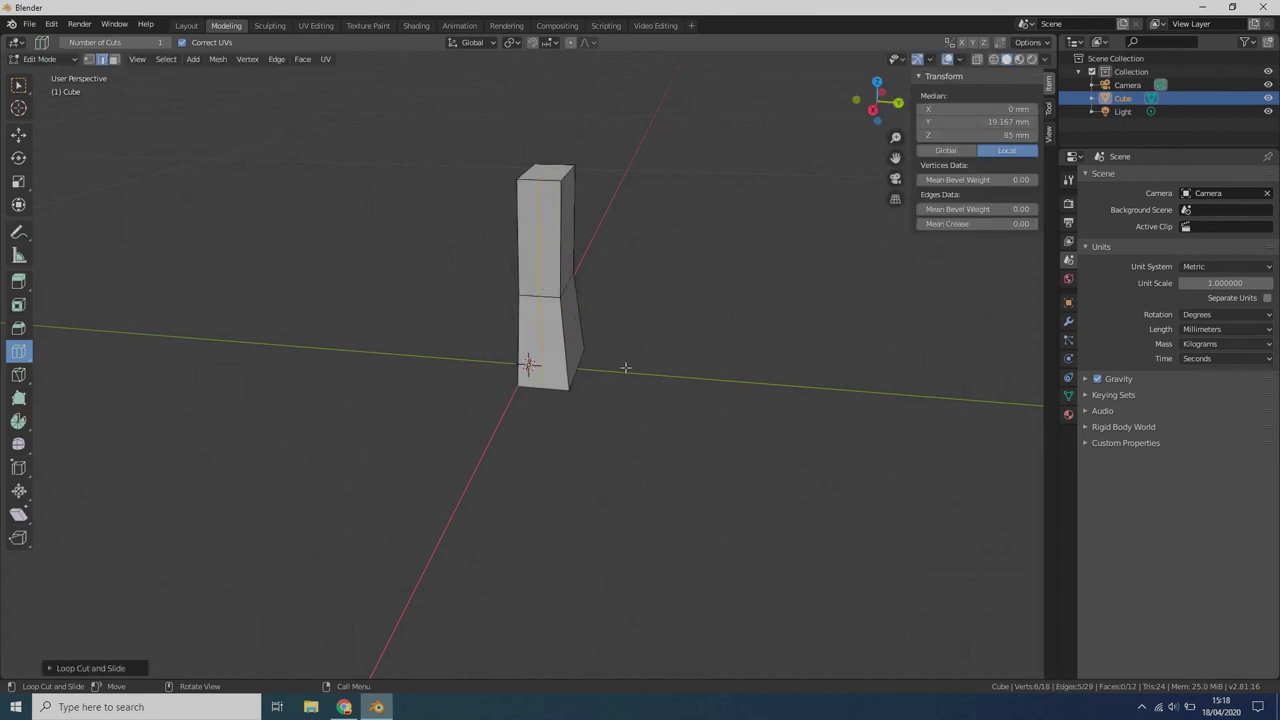
pyautogui.scroll(3, 197, 377)
pyautogui.scroll(1, 197, 377)
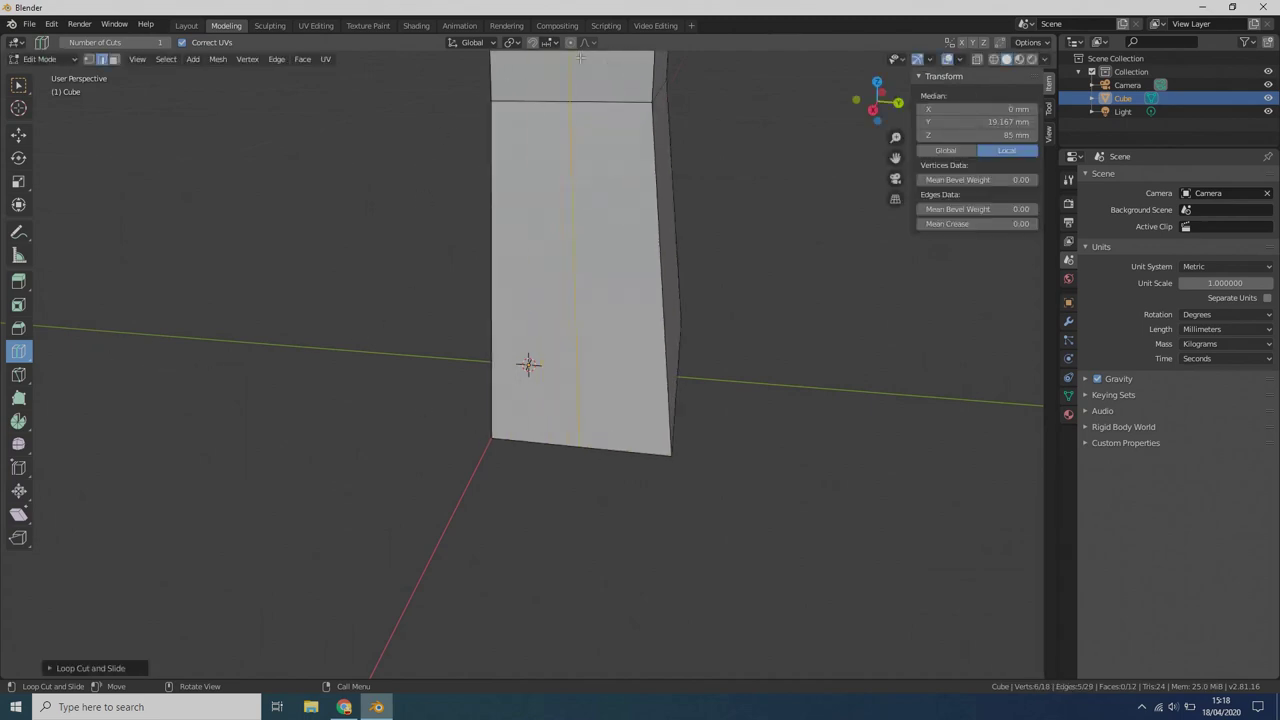
pyautogui.scroll(-4, 580, 60)
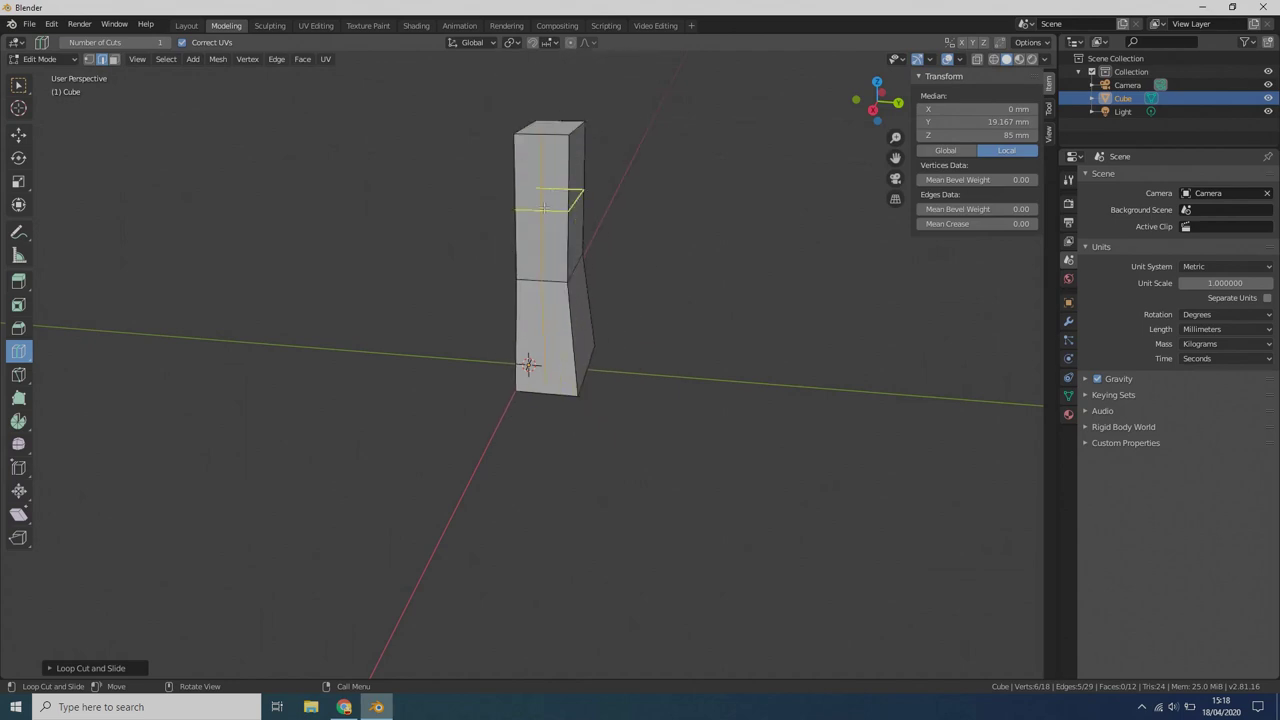
pyautogui.click(18, 85)
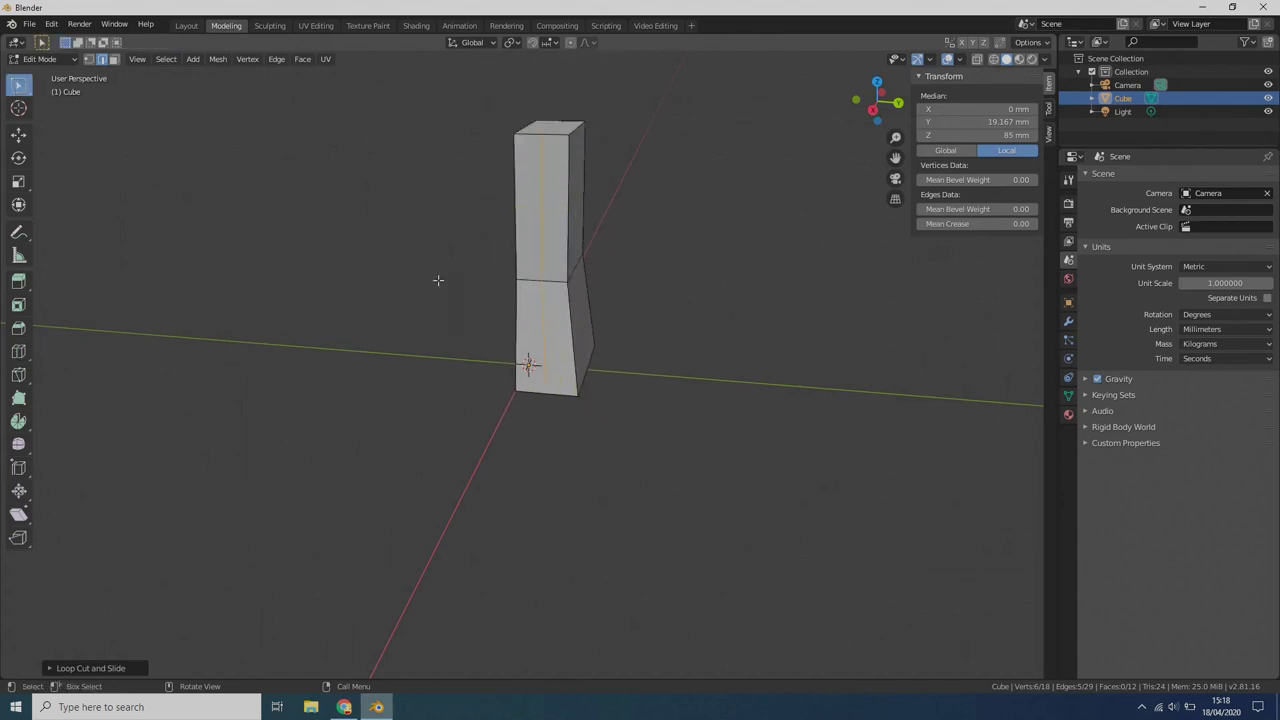
pyautogui.scroll(2, 512, 332)
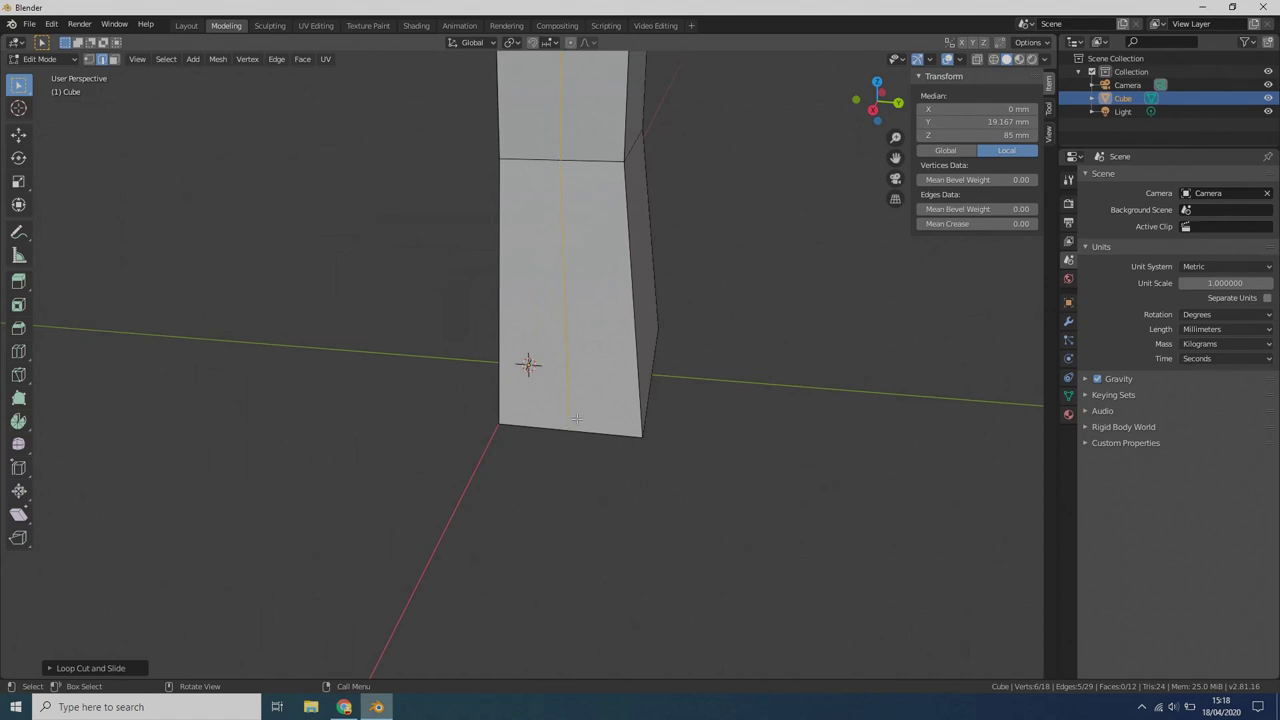
pyautogui.moveTo(575, 413); pyautogui.dragTo(429, 286, button='middle')
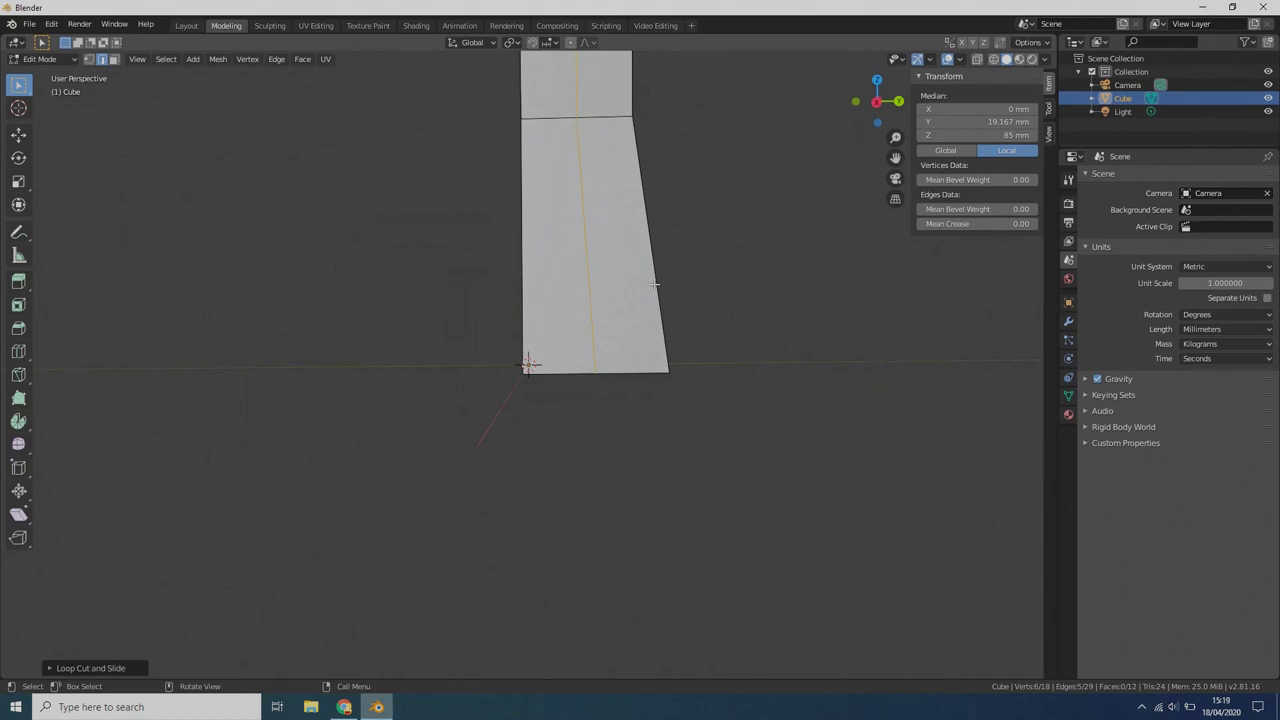
# - Set both the top and bottom vertices of the new loop to Y 17.5 mm
pyautogui.click(88, 62)
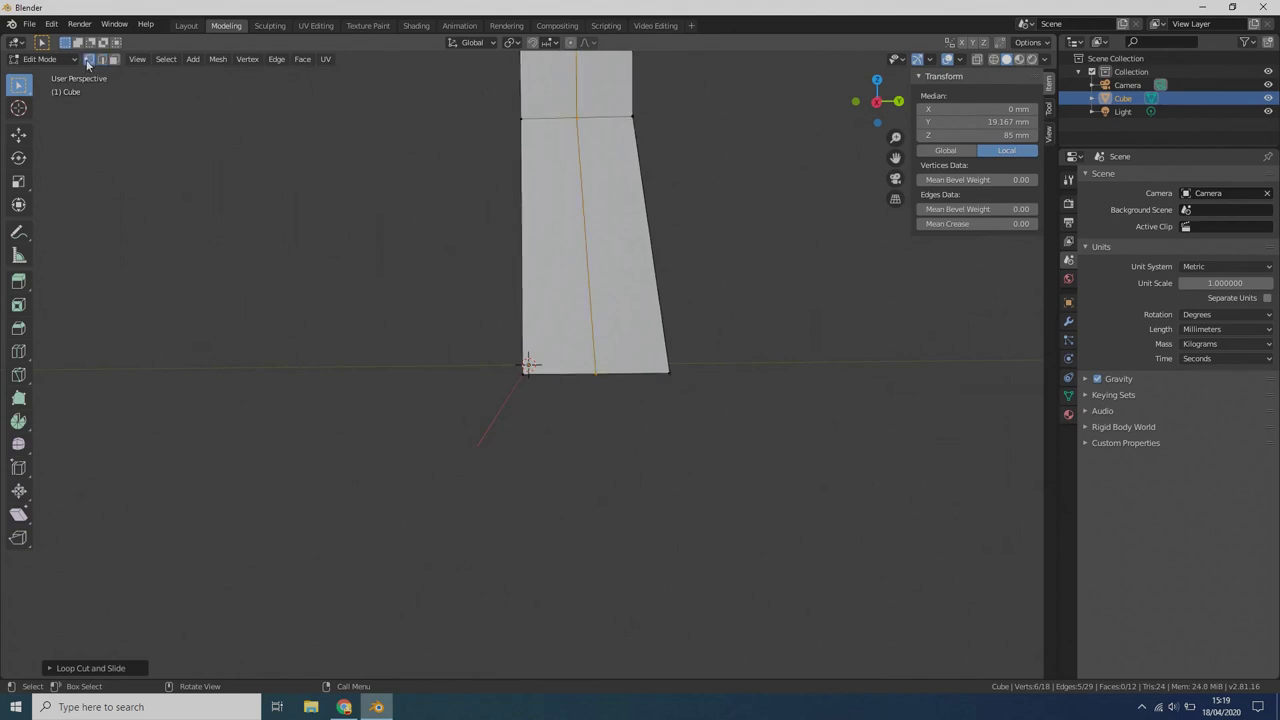
pyautogui.click(575, 117)
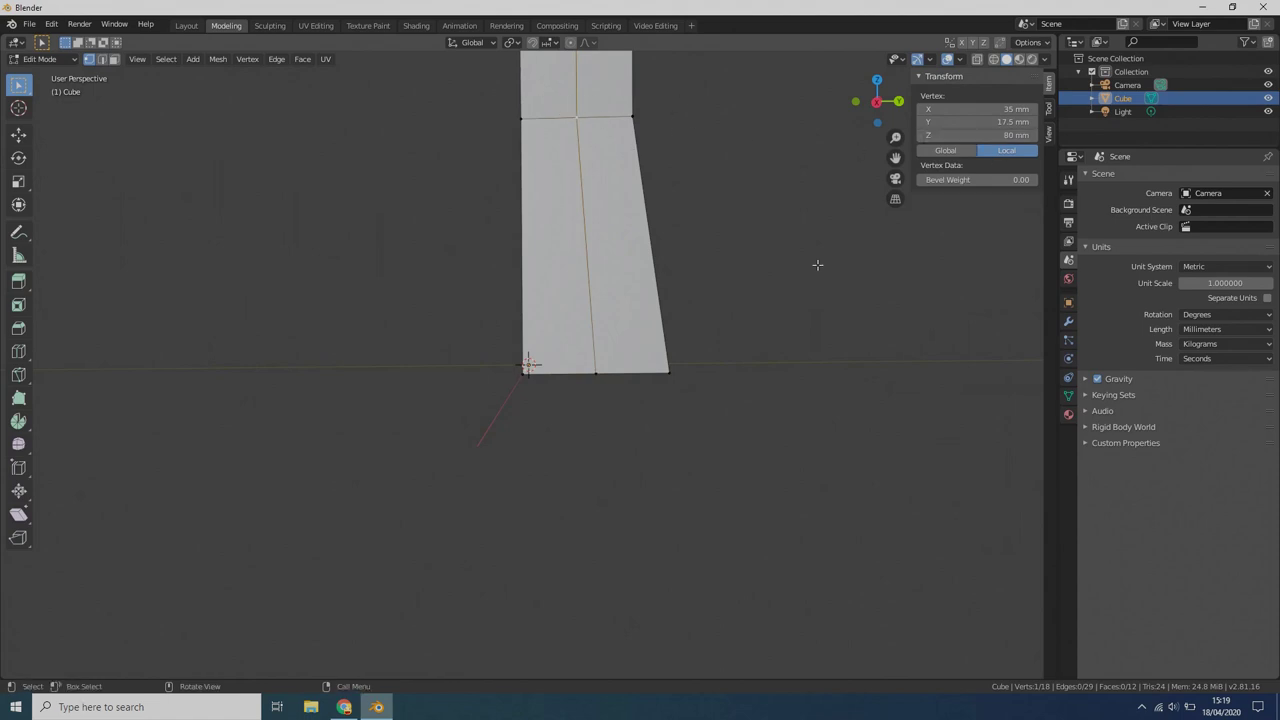
pyautogui.click(998, 121)
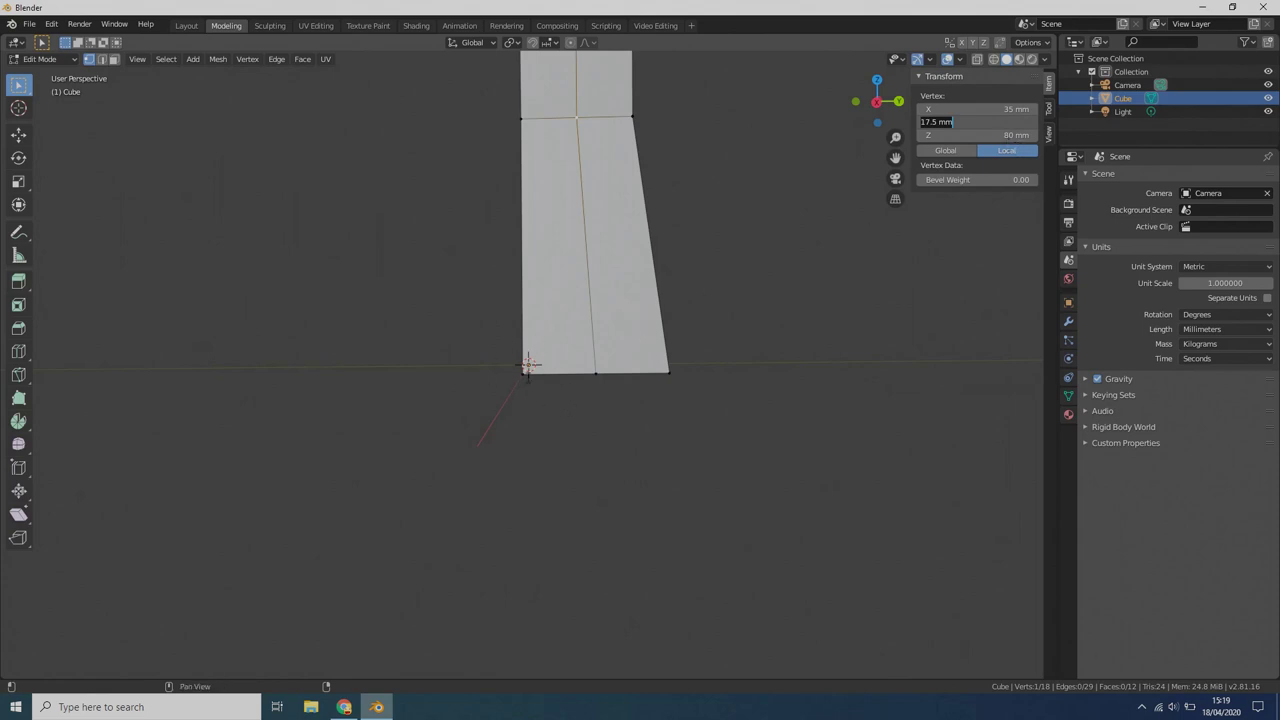
pyautogui.press('Return')
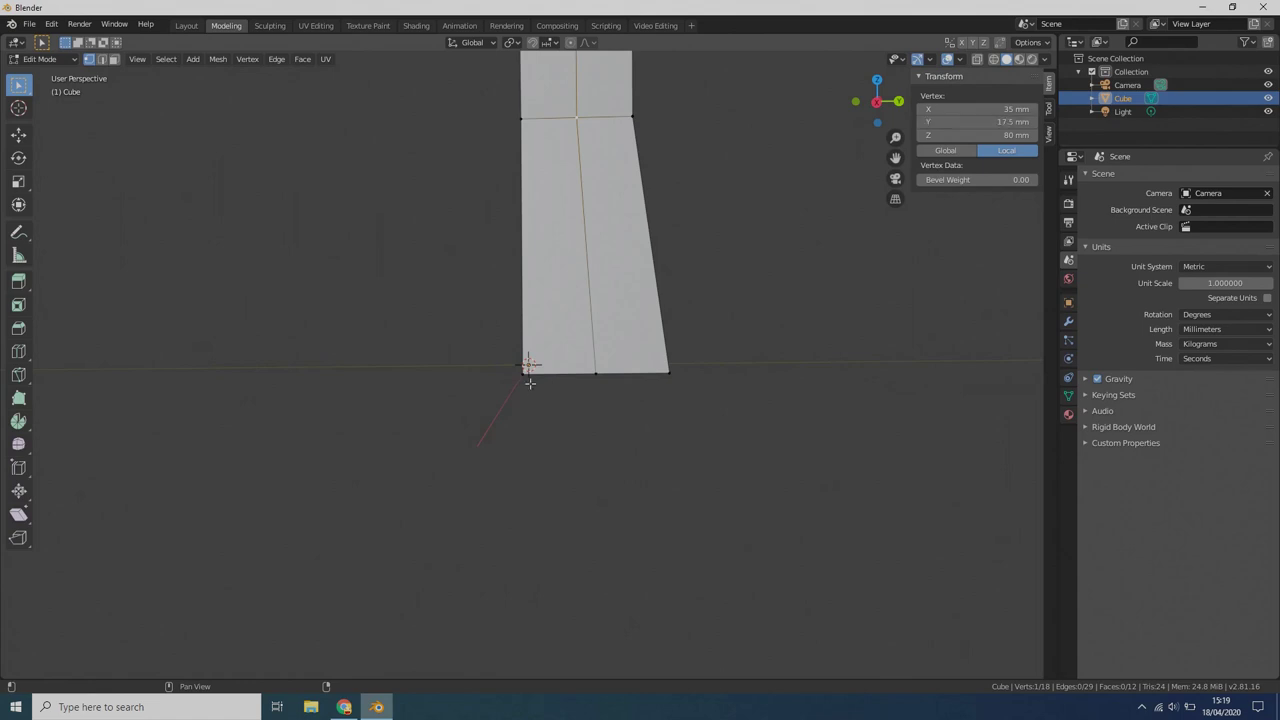
pyautogui.click(595, 373)
pyautogui.click(998, 121)
pyautogui.write('1')
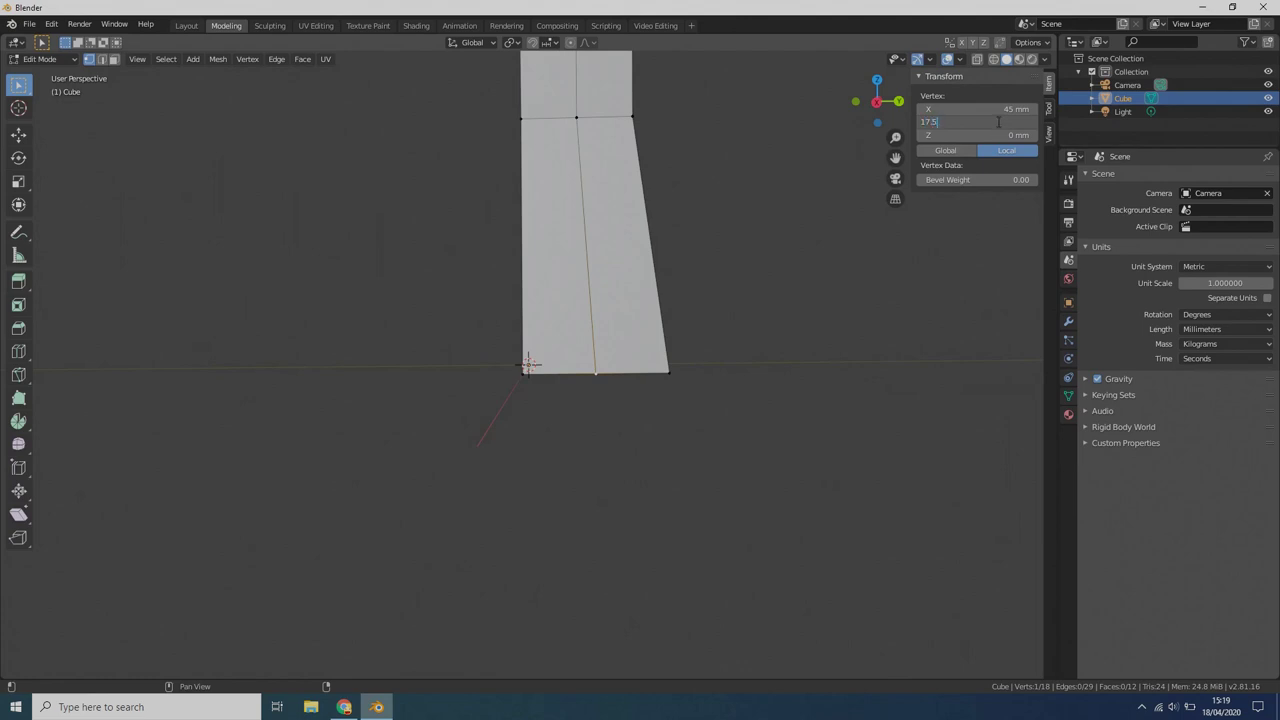
pyautogui.write('7.5')
pyautogui.press('Return')
pyautogui.scroll(-4, 707, 234)
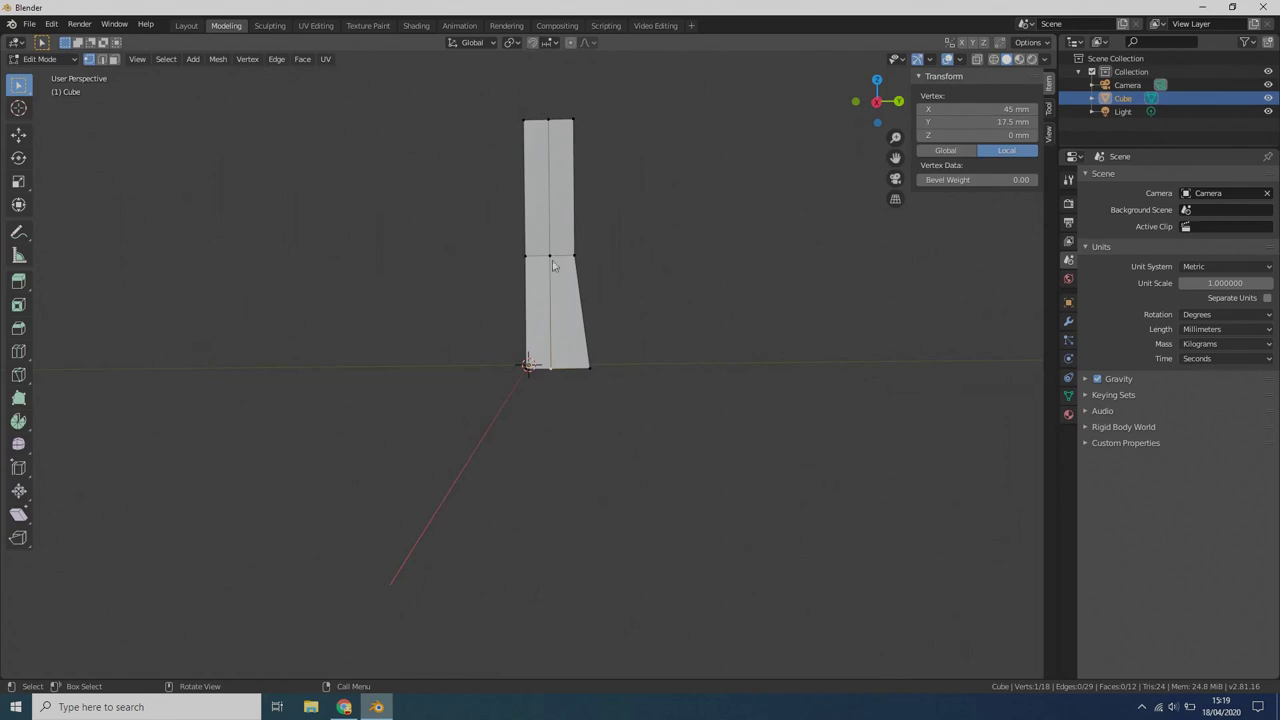
pyautogui.scroll(1, 506, 301)
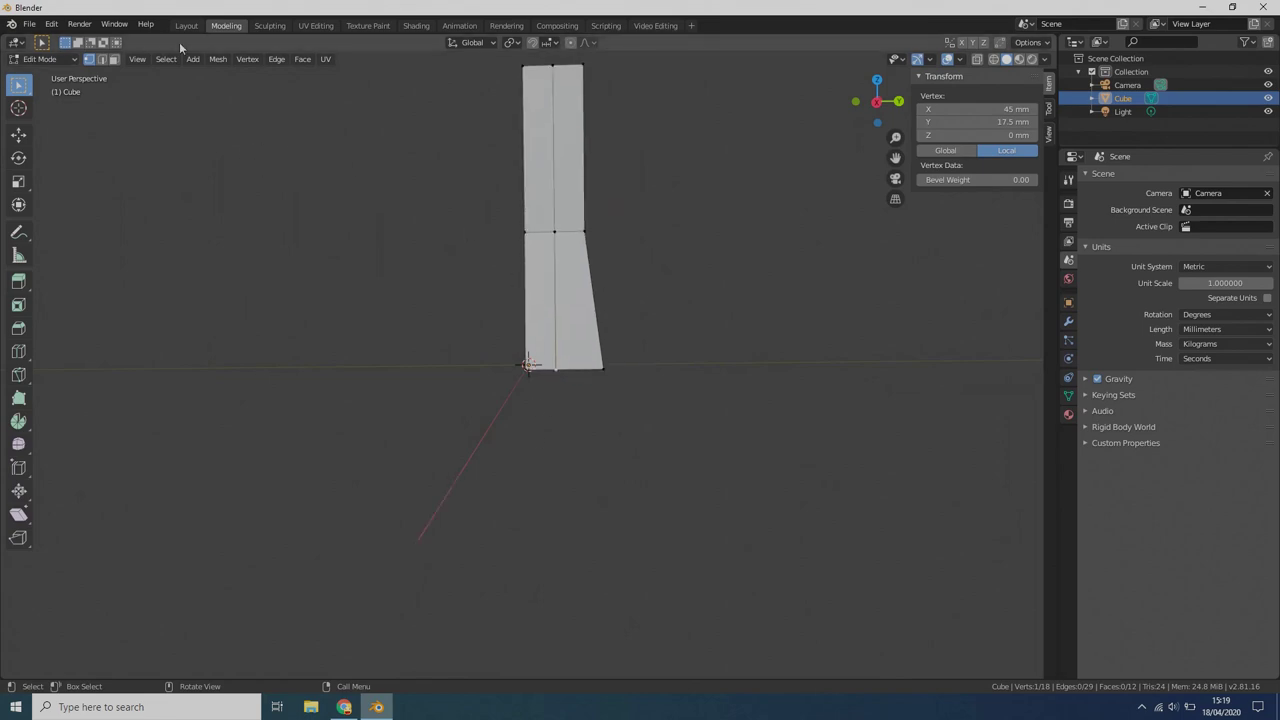
pyautogui.click(101, 59)
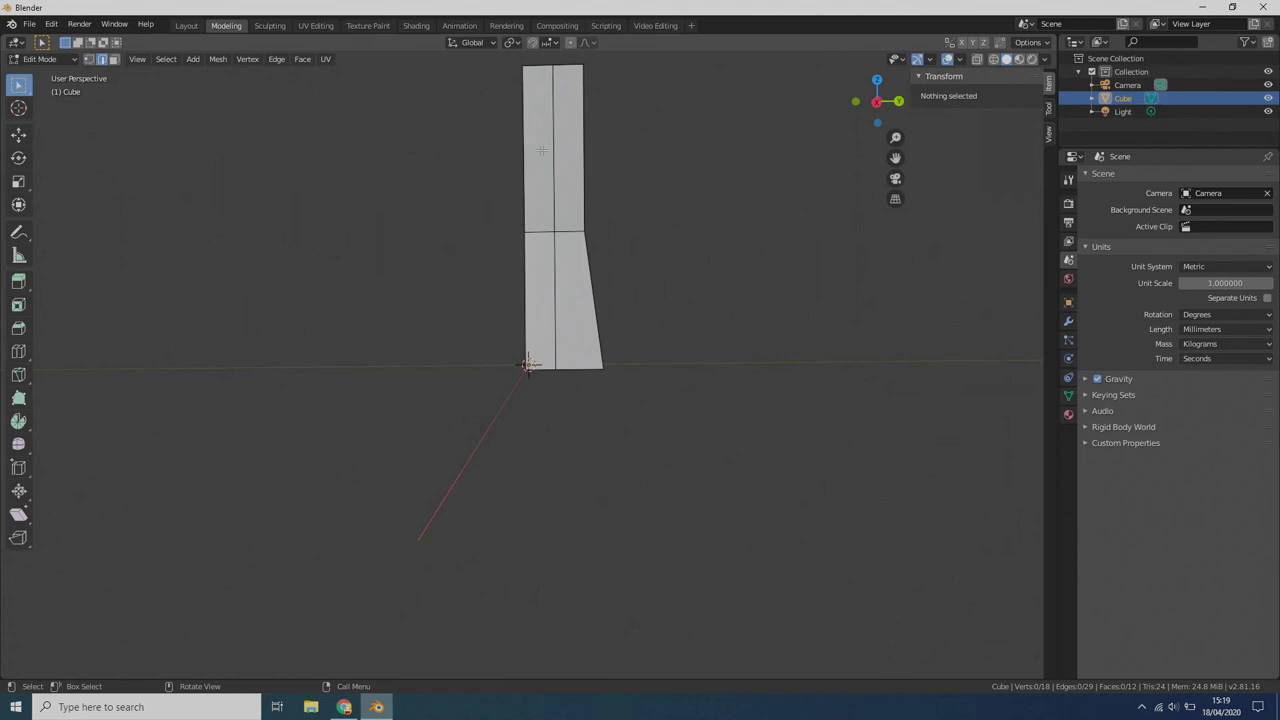
# - Select the four vertical edges of the column's upper section
pyautogui.click(553, 160)
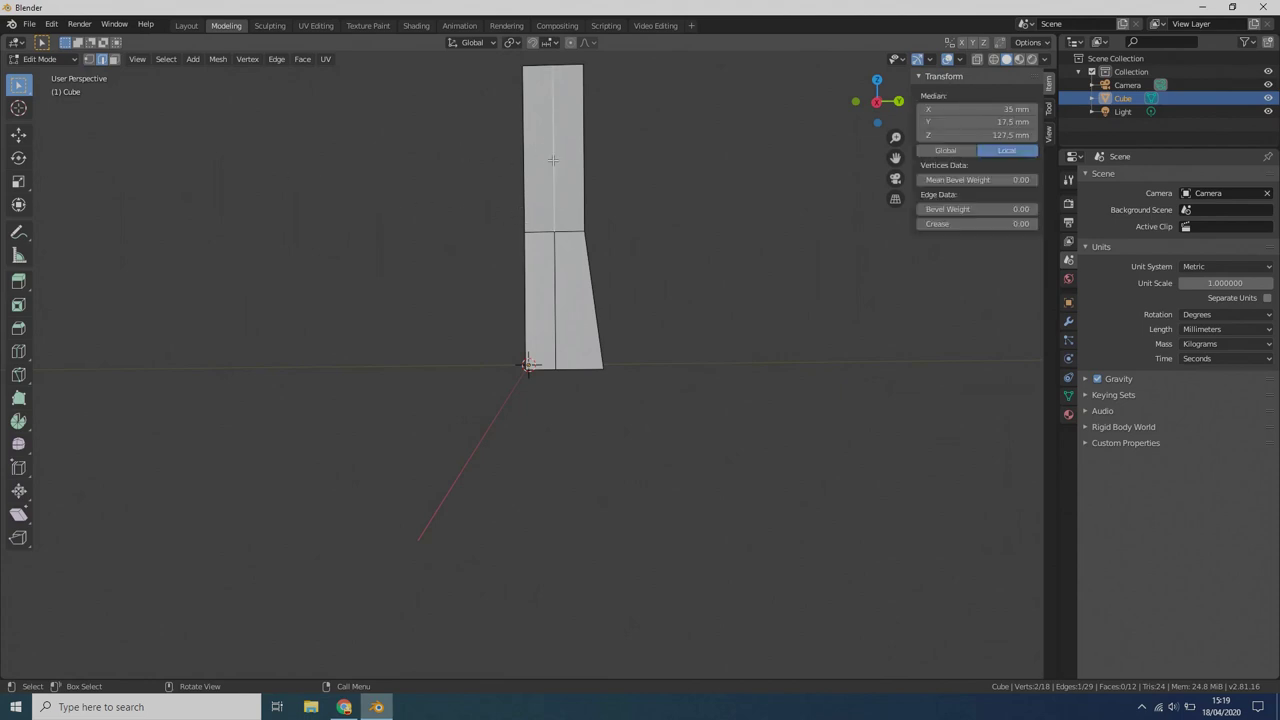
pyautogui.keyDown('shift'); pyautogui.click(554, 299); pyautogui.keyUp('shift')
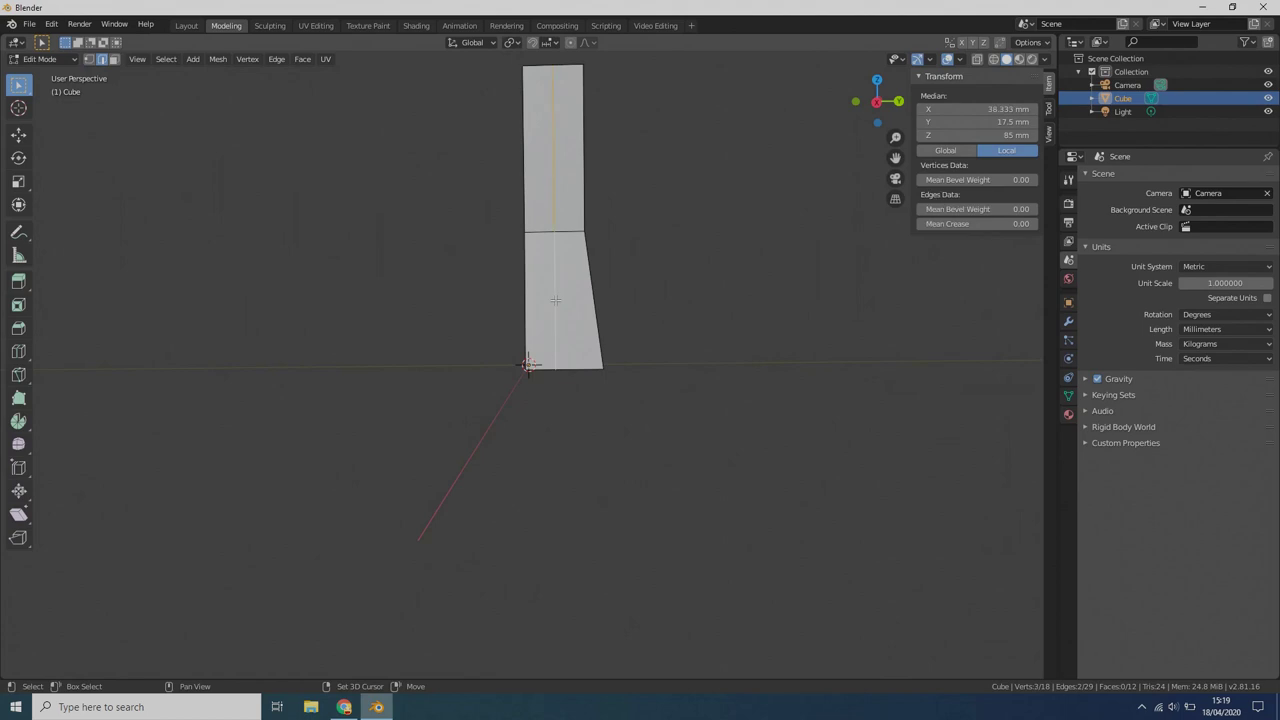
pyautogui.moveTo(629, 194); pyautogui.dragTo(354, 217, button='middle')
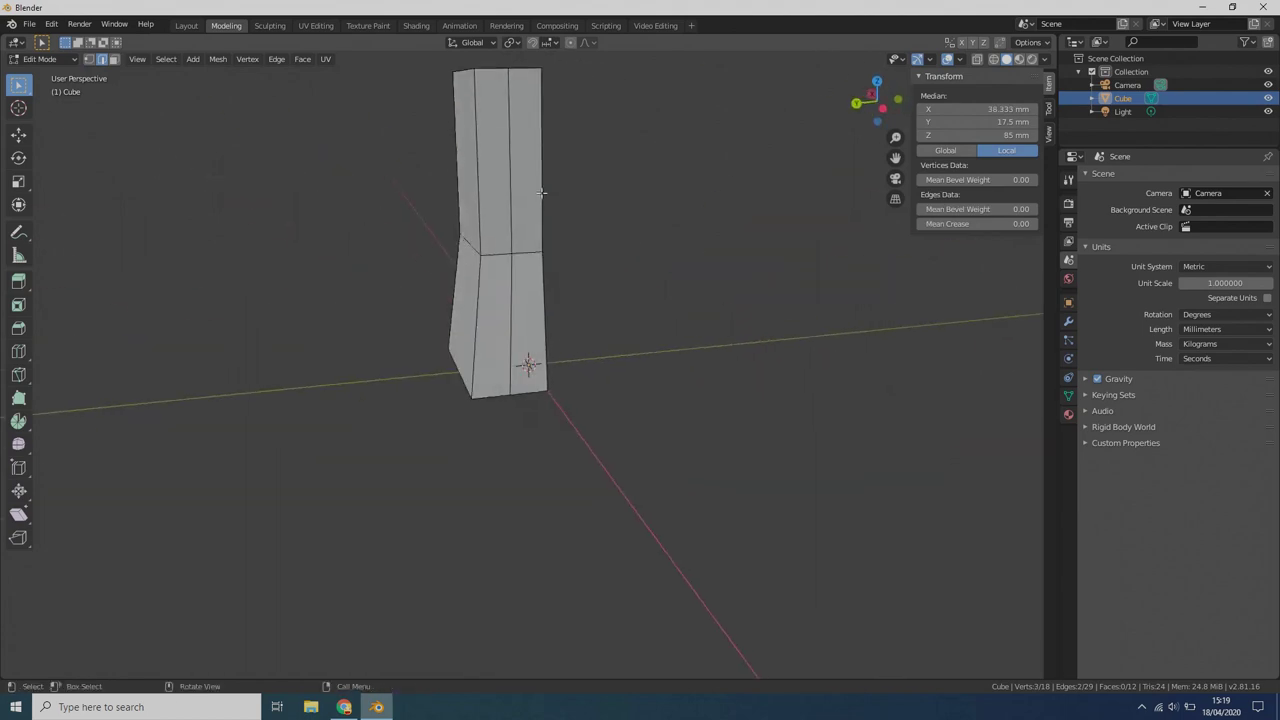
pyautogui.keyDown('shift'); pyautogui.click(506, 185); pyautogui.keyUp('shift')
pyautogui.keyDown('shift'); pyautogui.click(508, 298); pyautogui.keyUp('shift')
pyautogui.moveTo(288, 206); pyautogui.dragTo(343, 279, button='middle')
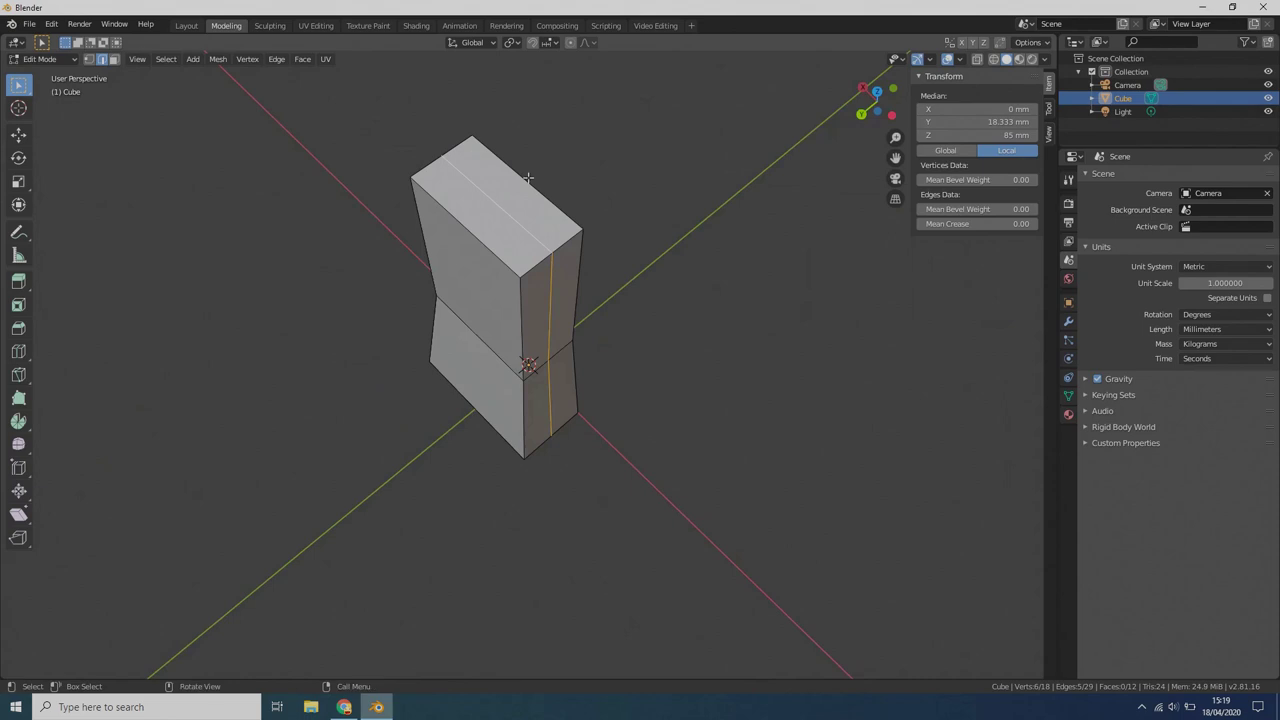
pyautogui.moveTo(220, 294); pyautogui.dragTo(408, 251, button='middle')
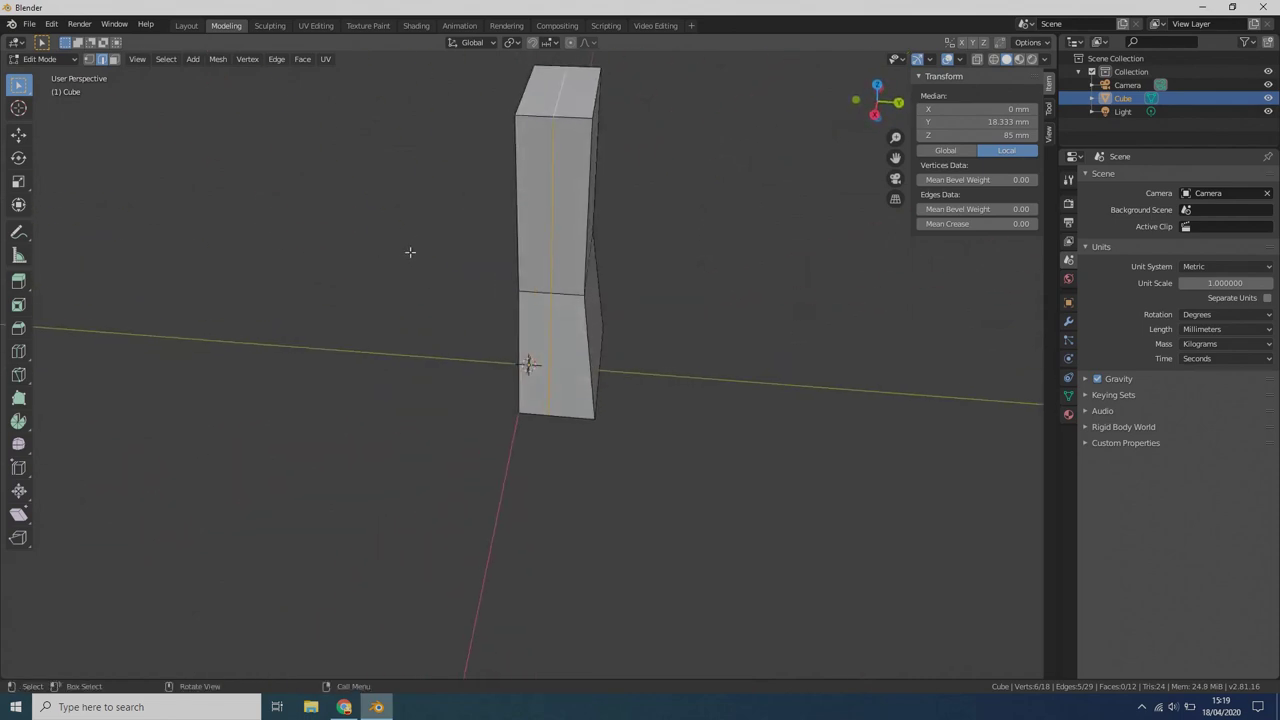
# - Move the selected edges along Y and set their median Y to 12 mm
pyautogui.click(18, 133)
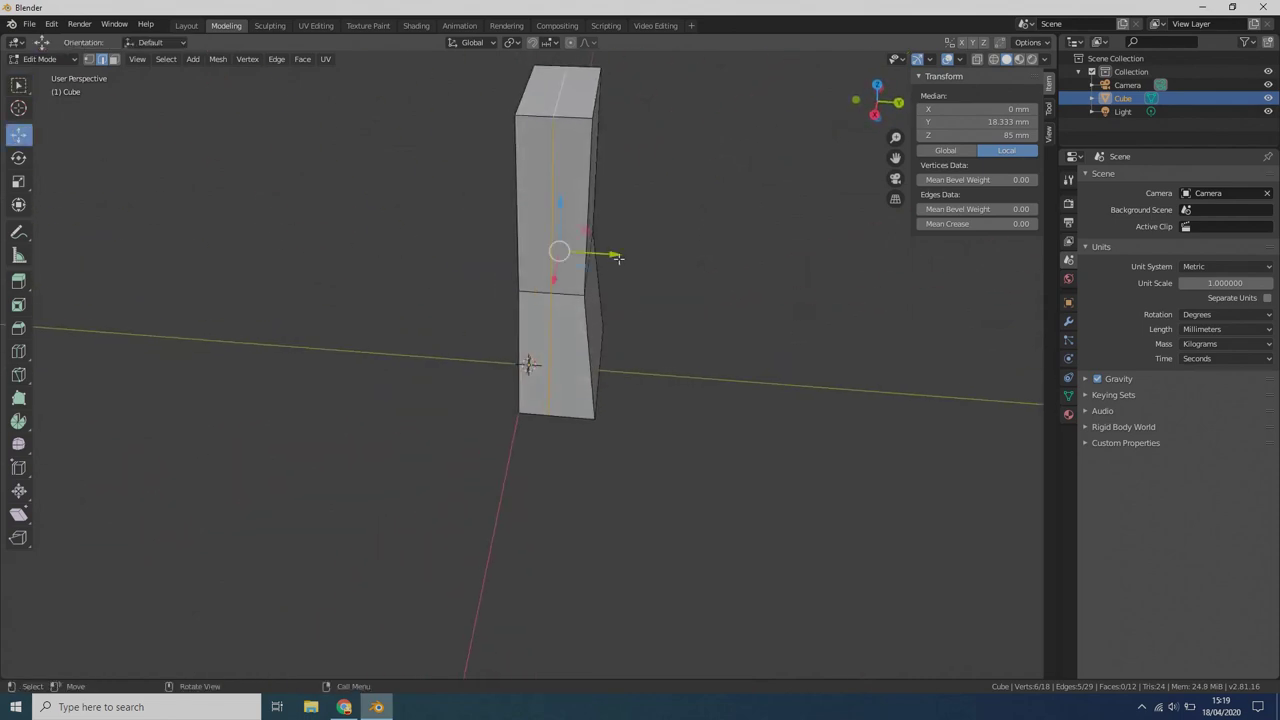
pyautogui.moveTo(613, 255); pyautogui.dragTo(598, 259)
pyautogui.moveTo(280, 380); pyautogui.dragTo(333, 364, button='middle')
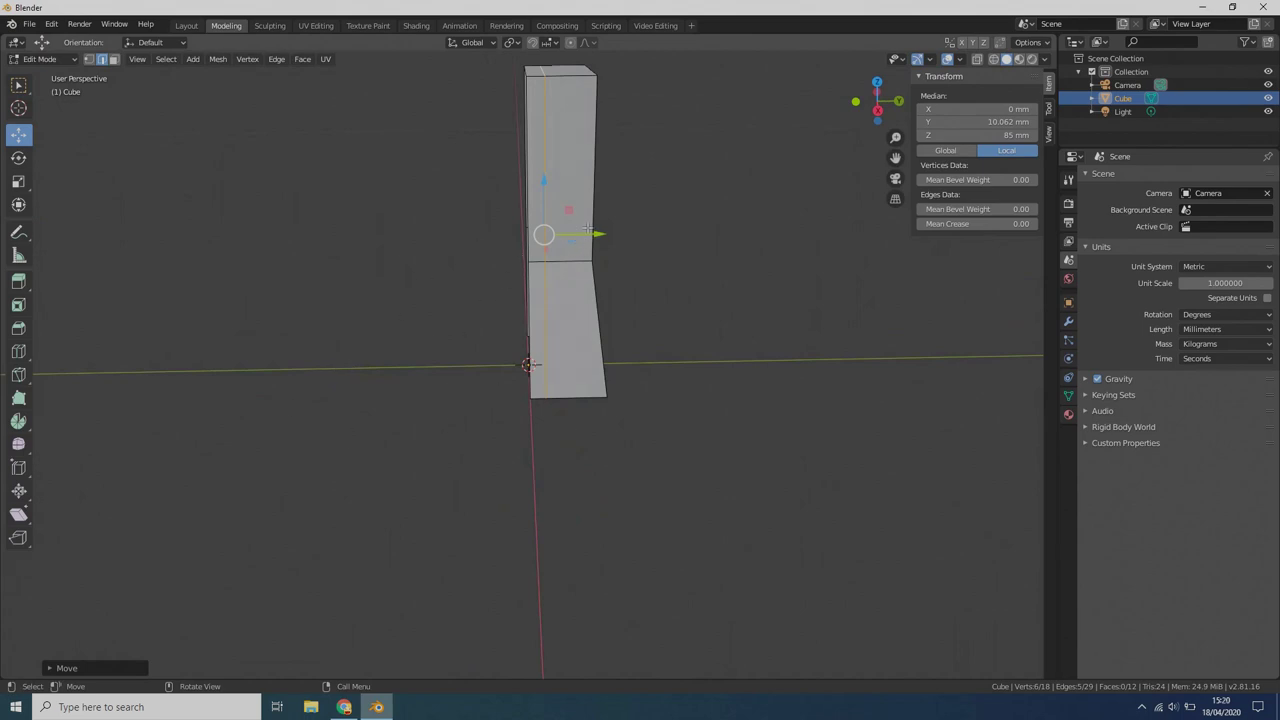
pyautogui.scroll(3, 517, 338)
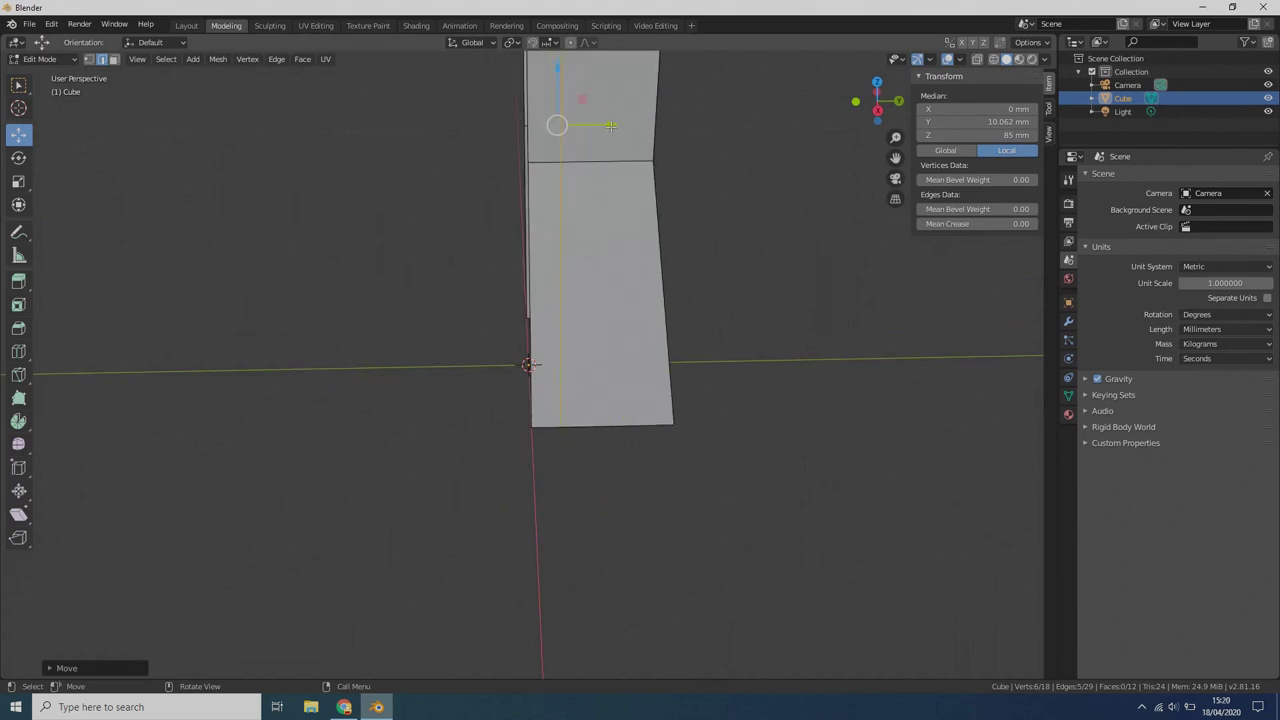
pyautogui.moveTo(610, 126); pyautogui.dragTo(615, 124)
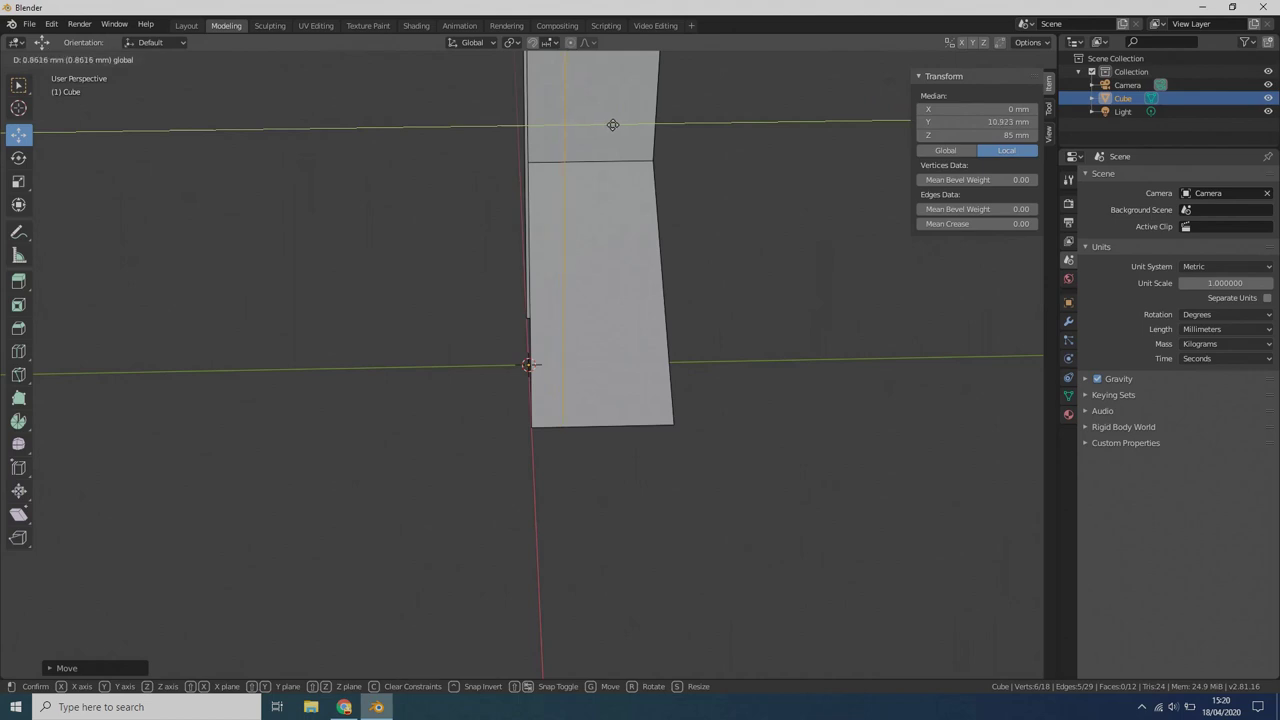
pyautogui.click(989, 121)
pyautogui.write('1')
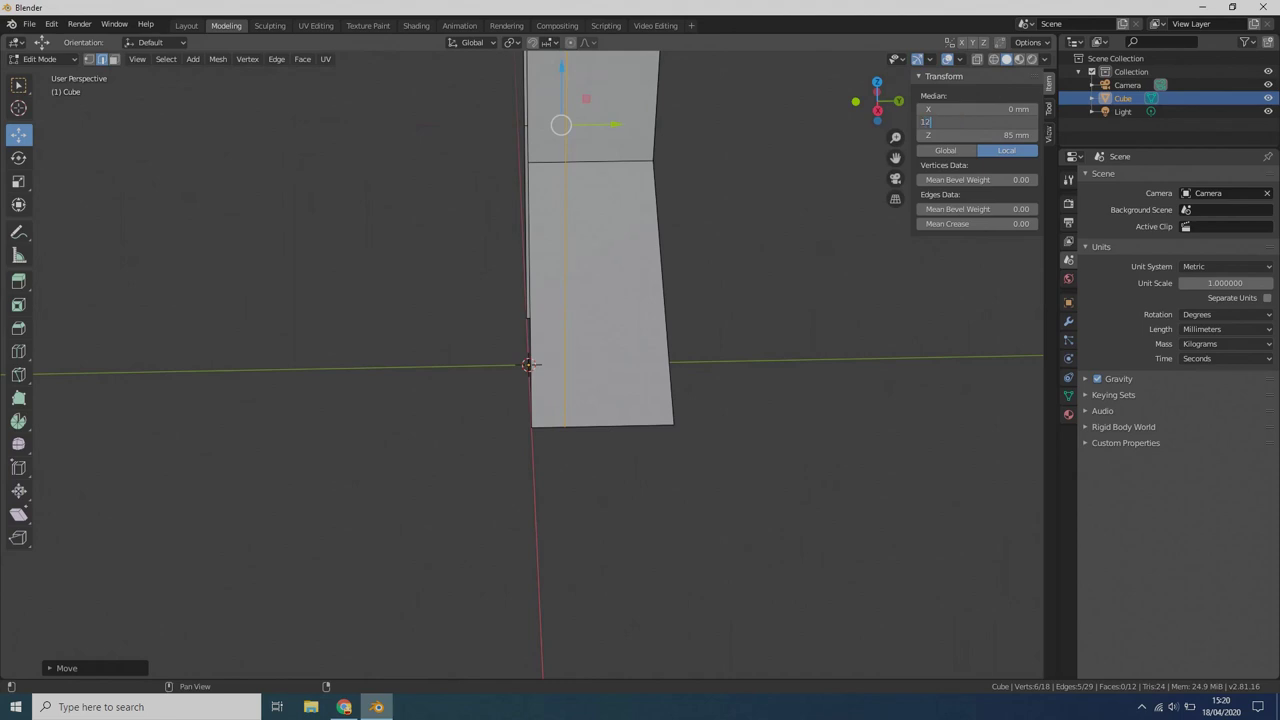
pyautogui.write('2')
pyautogui.press('Return')
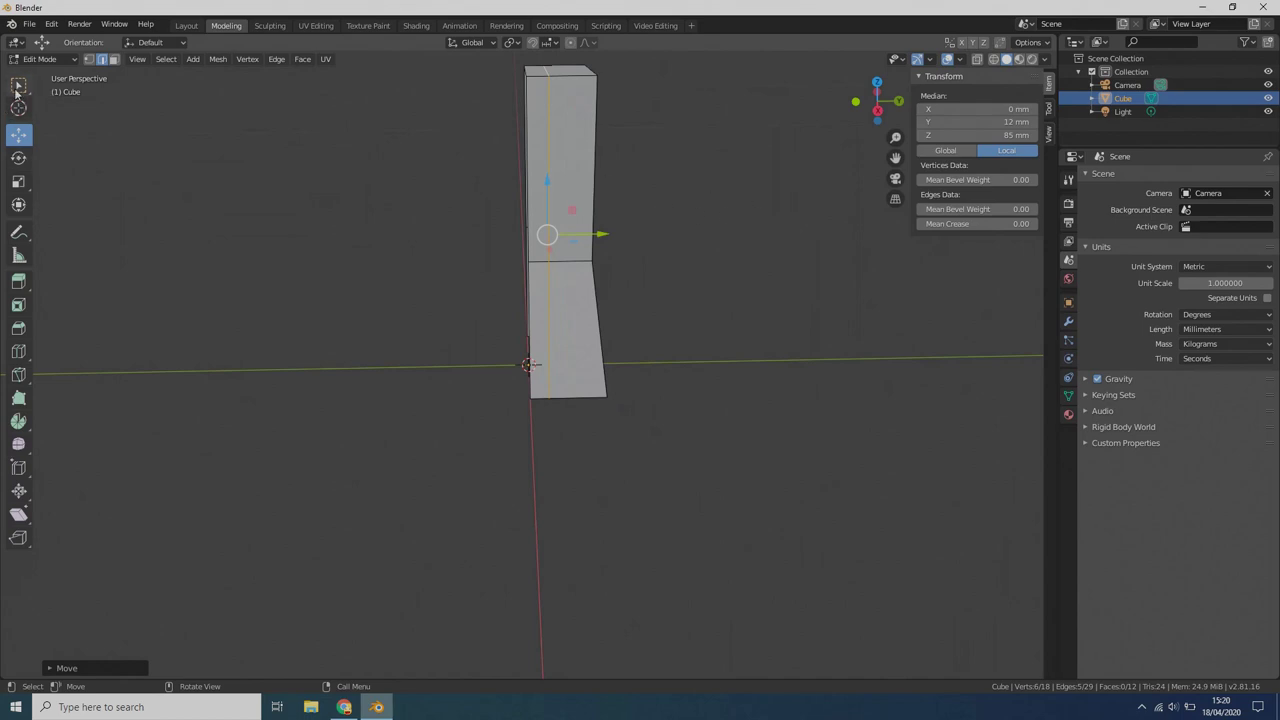
# - Add horizontal loop cuts near the column's top, bottom and upper middle
pyautogui.click(17, 352)
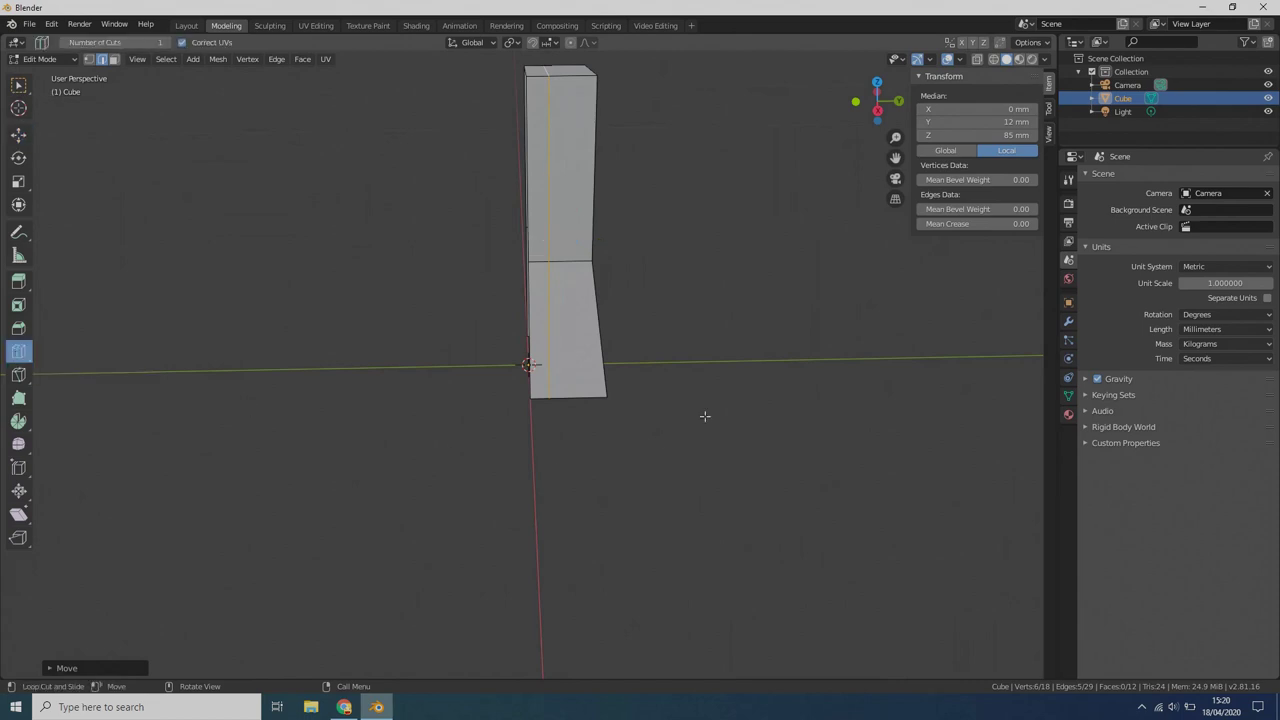
pyautogui.click(595, 192)
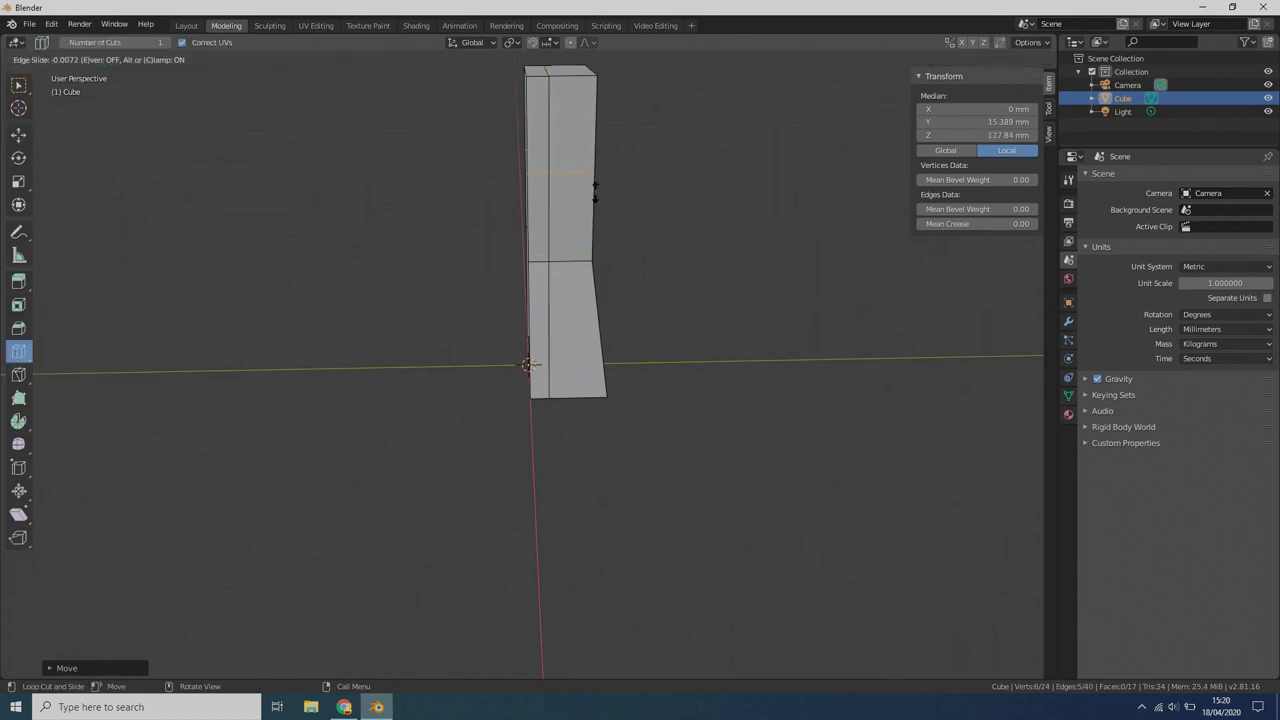
pyautogui.click(600, 336)
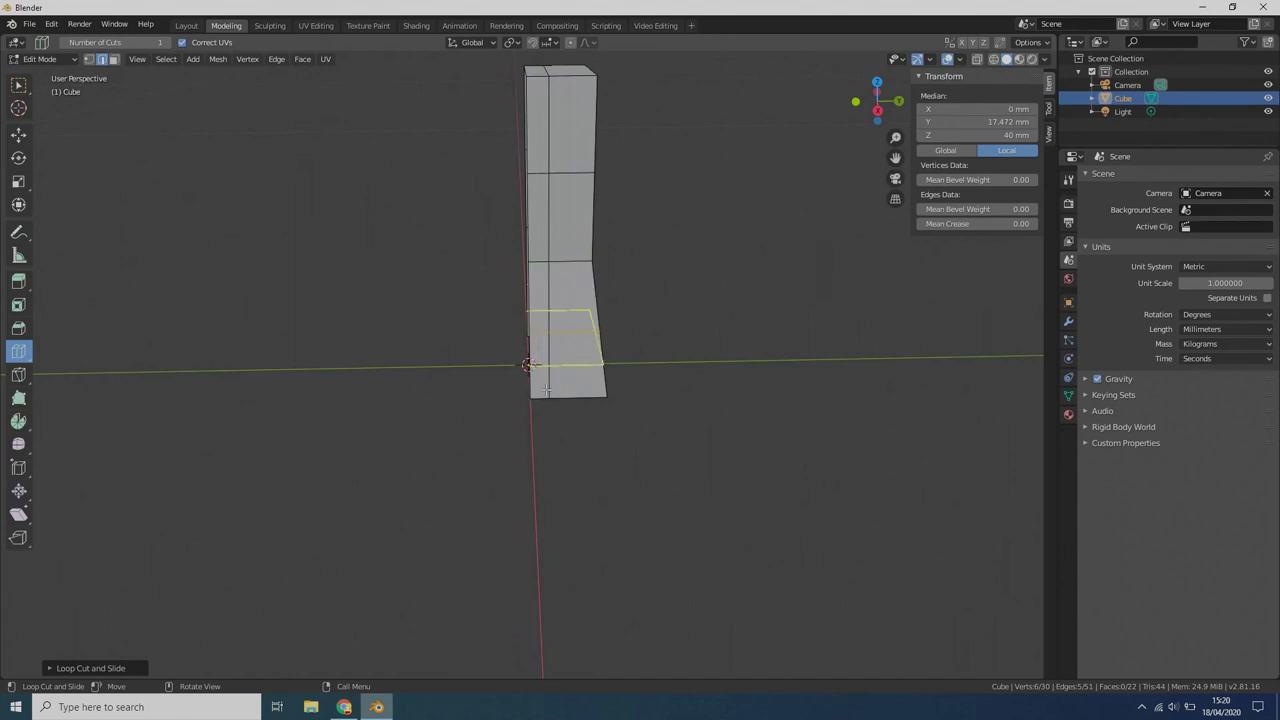
pyautogui.click(565, 224)
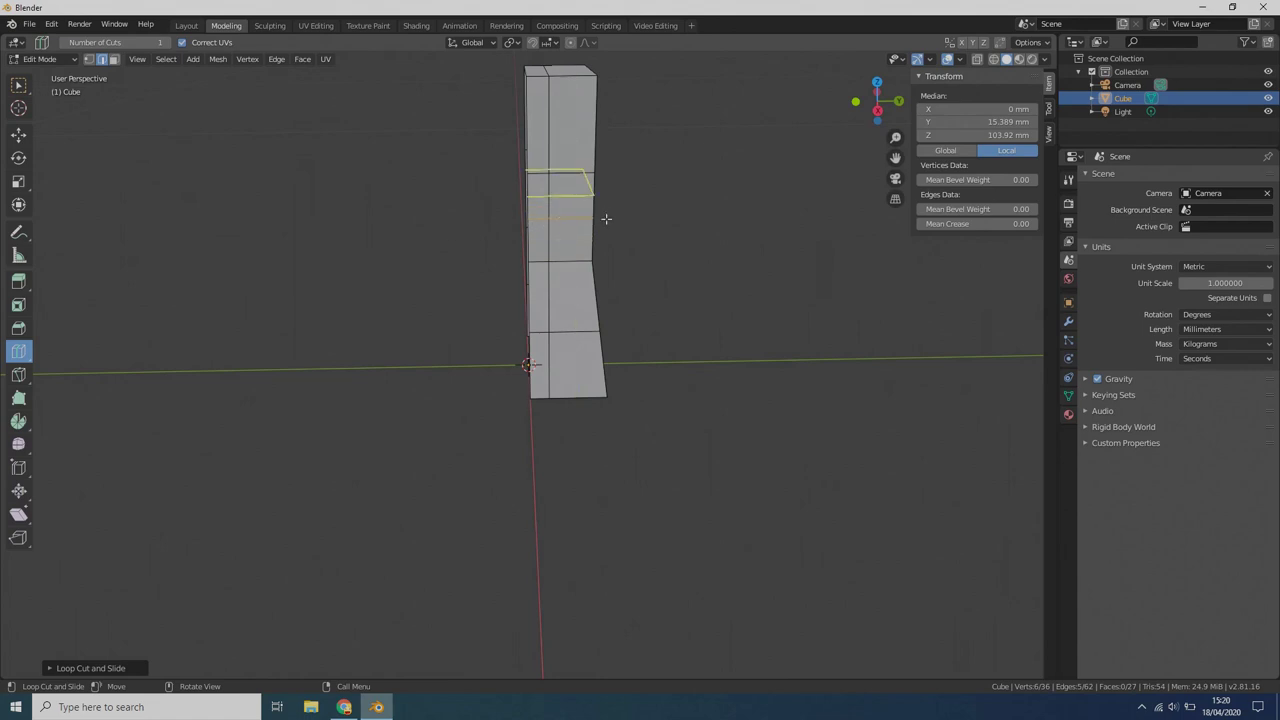
# - Lower the upper-middle loop along Z to a median height of about 90 mm
pyautogui.click(19, 136)
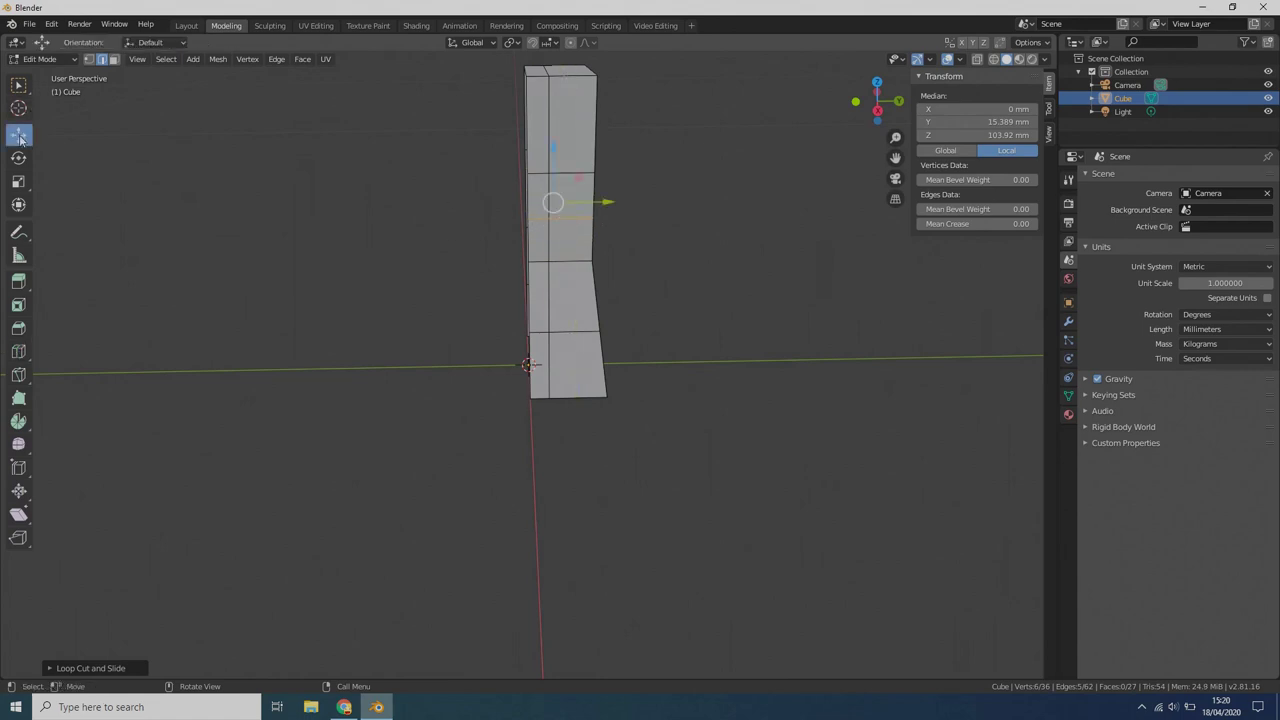
pyautogui.moveTo(556, 150); pyautogui.dragTo(556, 172)
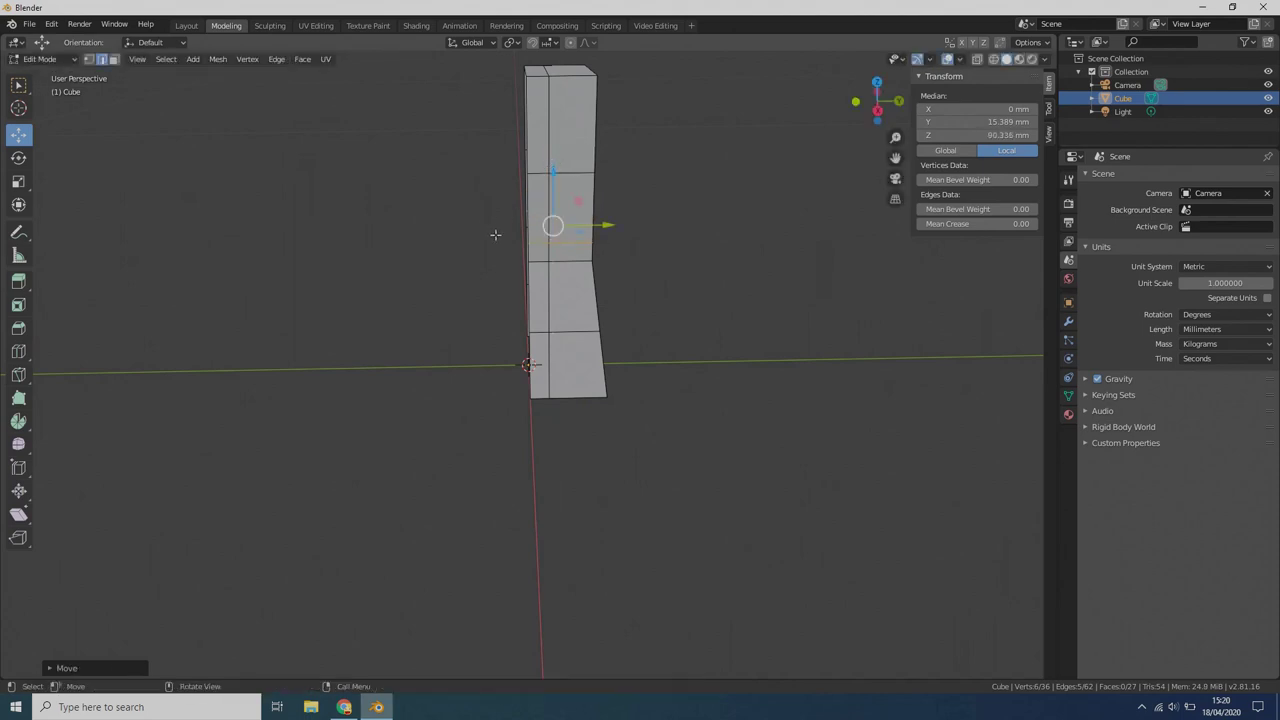
pyautogui.moveTo(443, 309); pyautogui.dragTo(448, 268, button='middle')
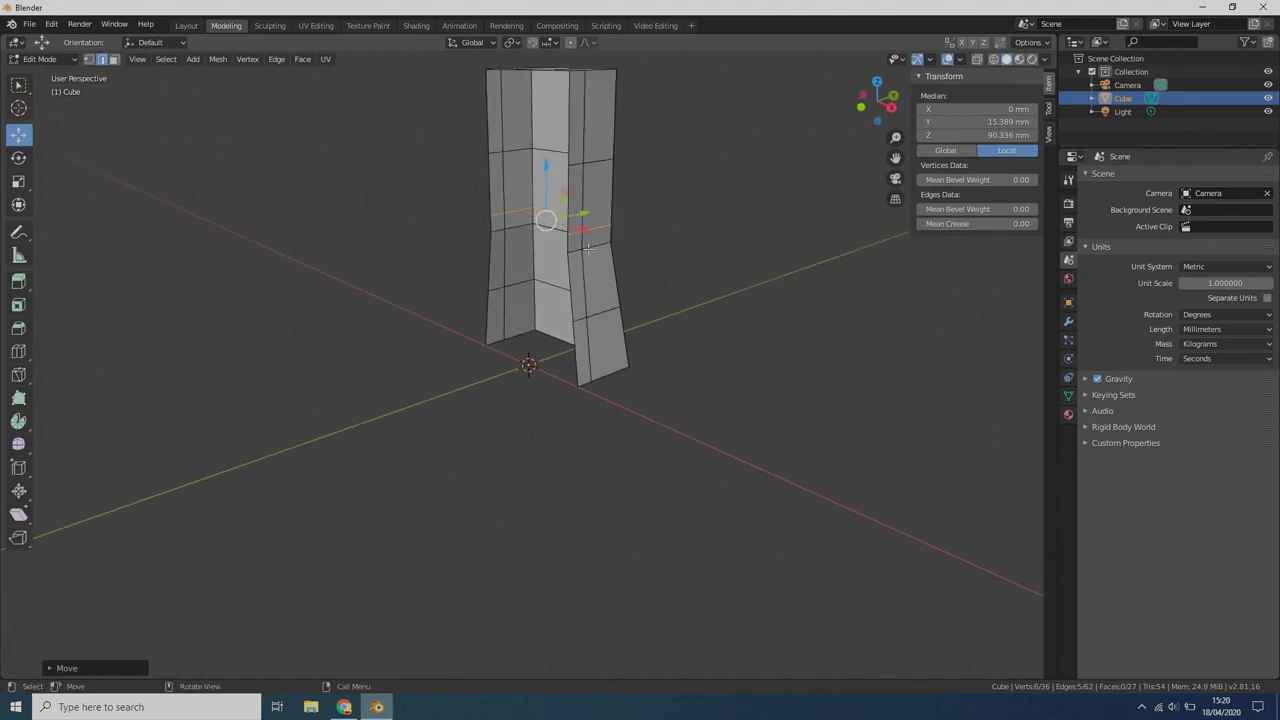
# - Extrude the chosen wall face 5 mm inward (-5) to form a recess
pyautogui.click(114, 60)
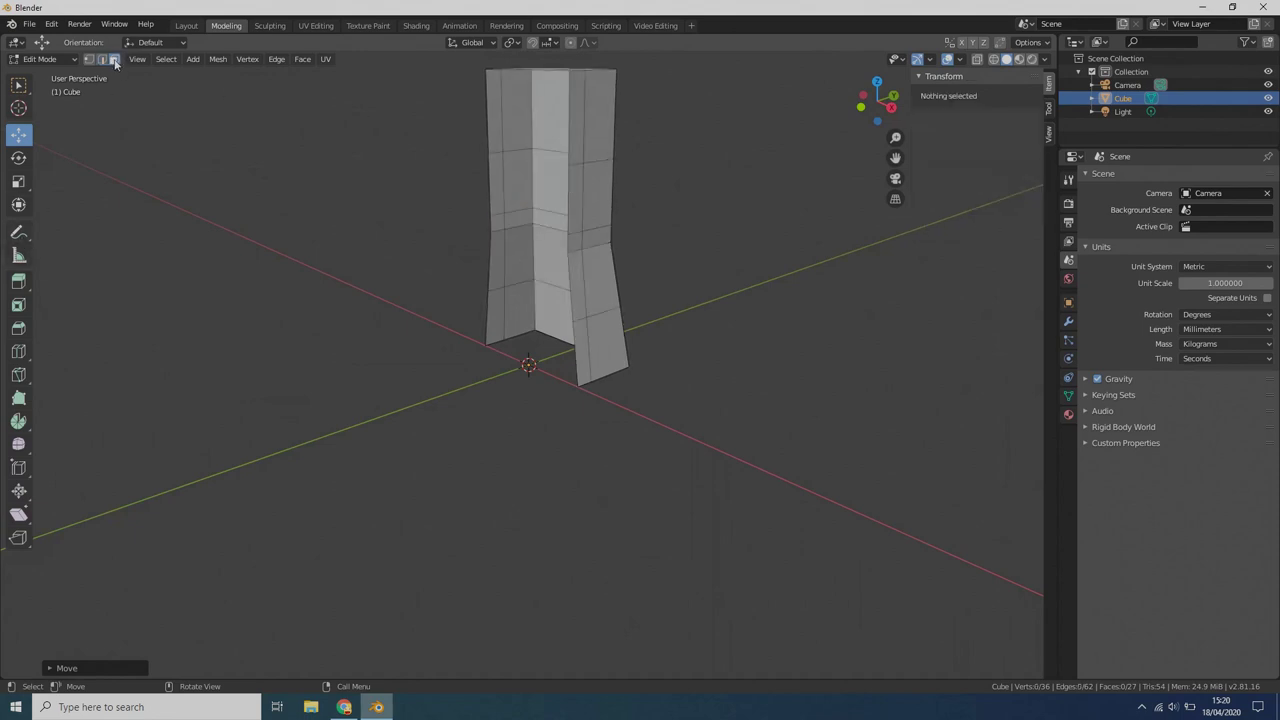
pyautogui.click(576, 184)
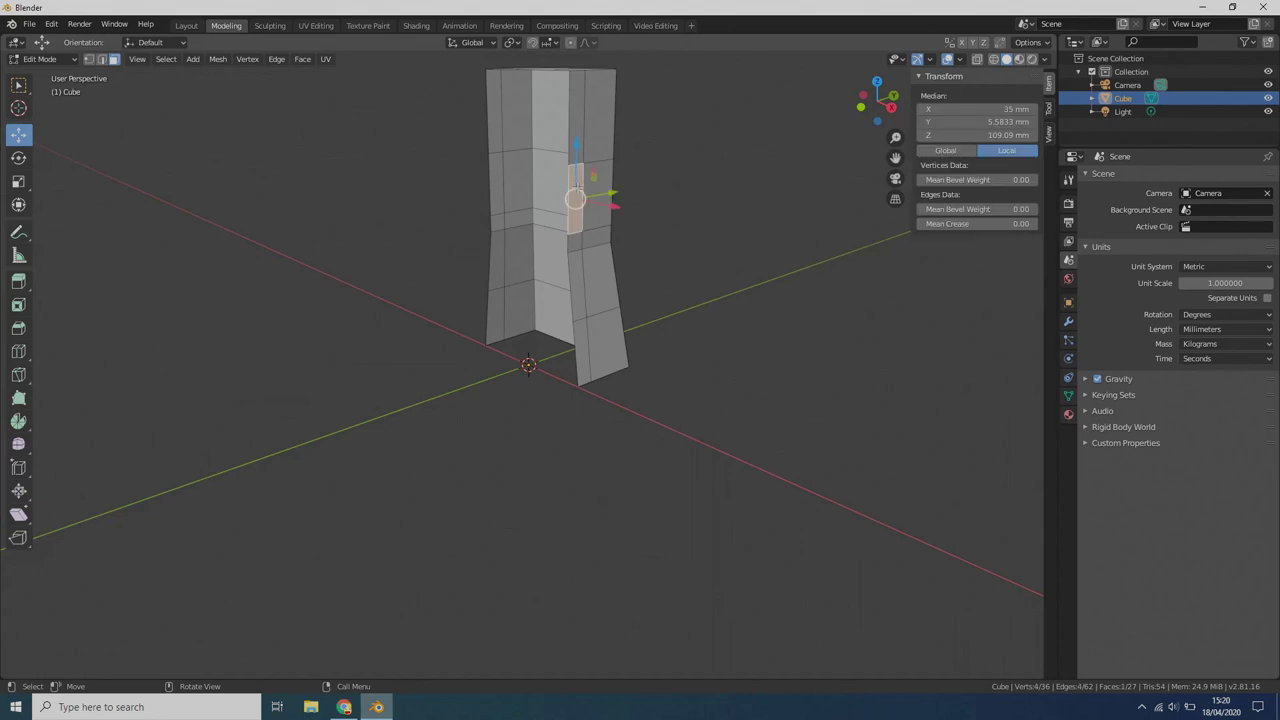
pyautogui.press('e')
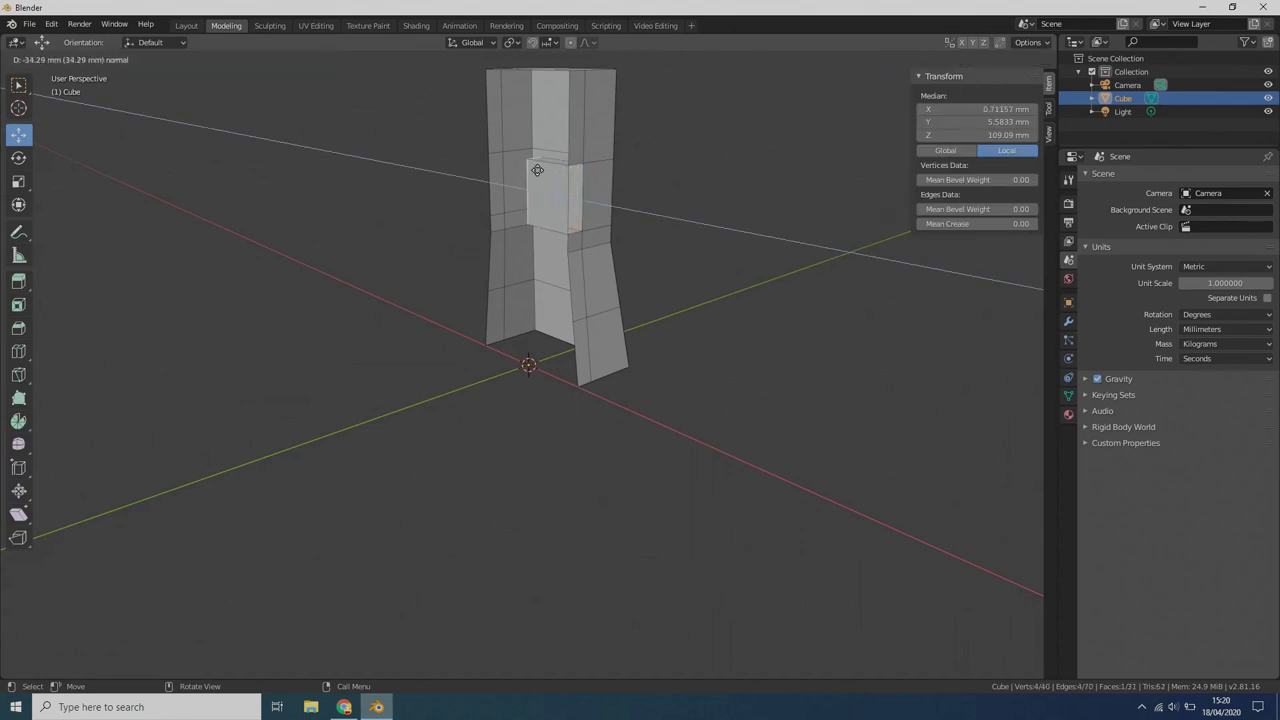
pyautogui.write('-5')
pyautogui.press('Return')
pyautogui.scroll(3, 539, 181)
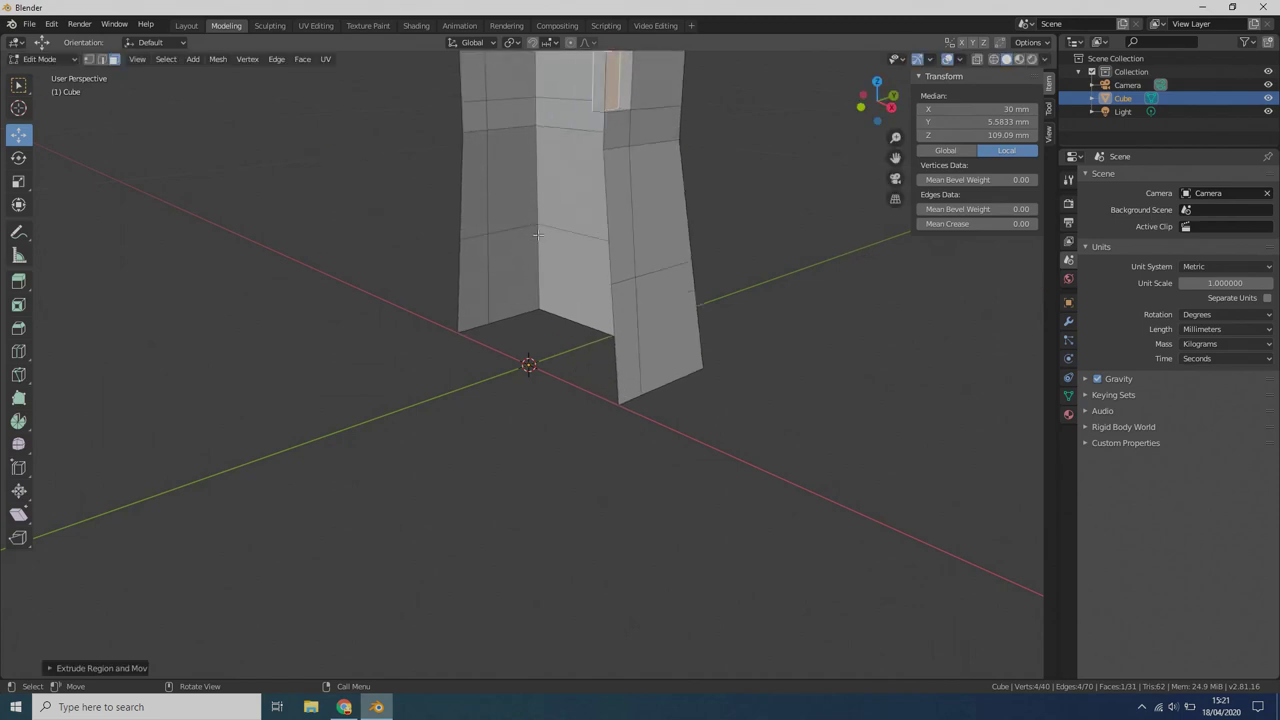
pyautogui.scroll(-4, 538, 240)
pyautogui.scroll(3, 530, 351)
pyautogui.moveTo(530, 351); pyautogui.dragTo(335, 266, button='middle')
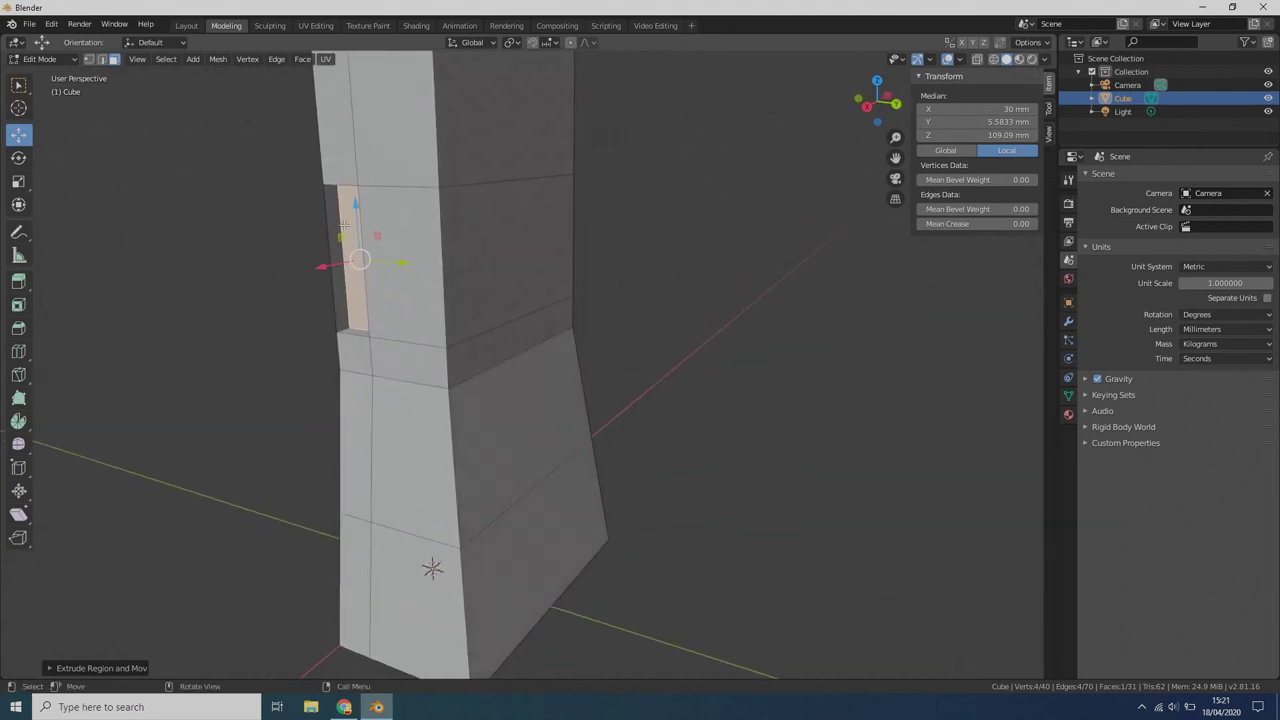
# - Delete the side face beside the recess to open a window slot
pyautogui.click(18, 84)
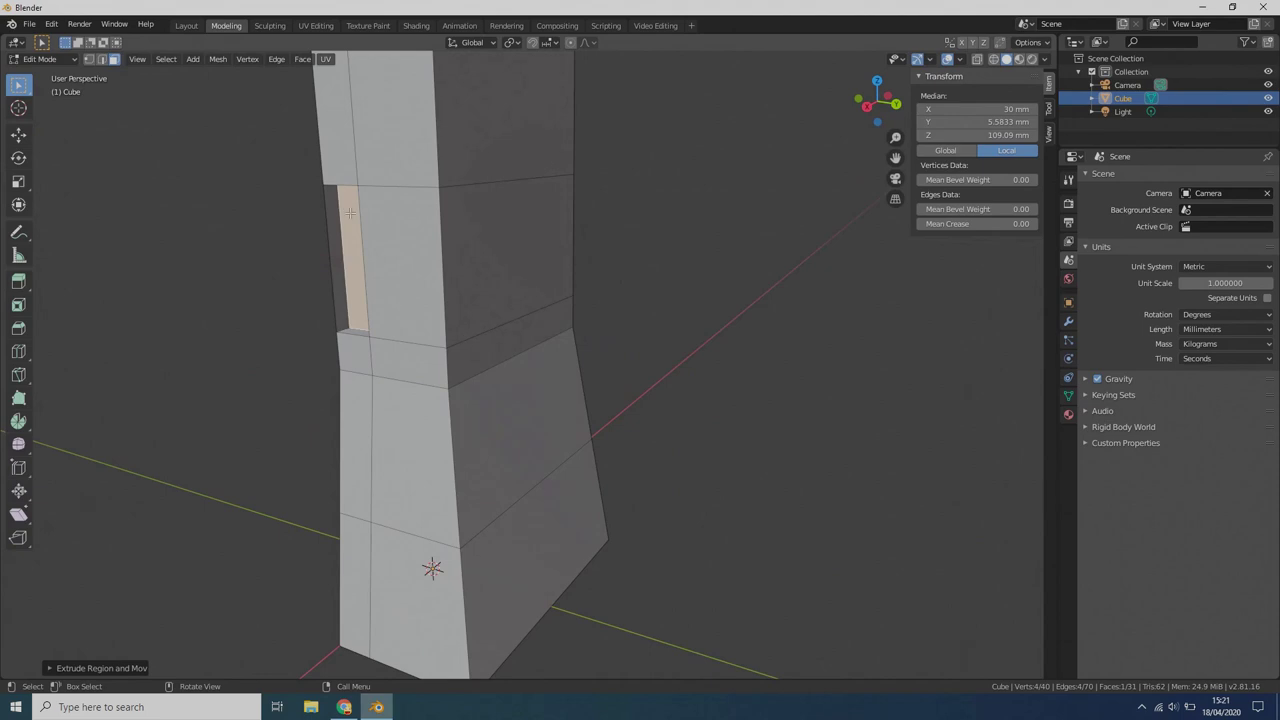
pyautogui.click(341, 251)
pyautogui.press('x')
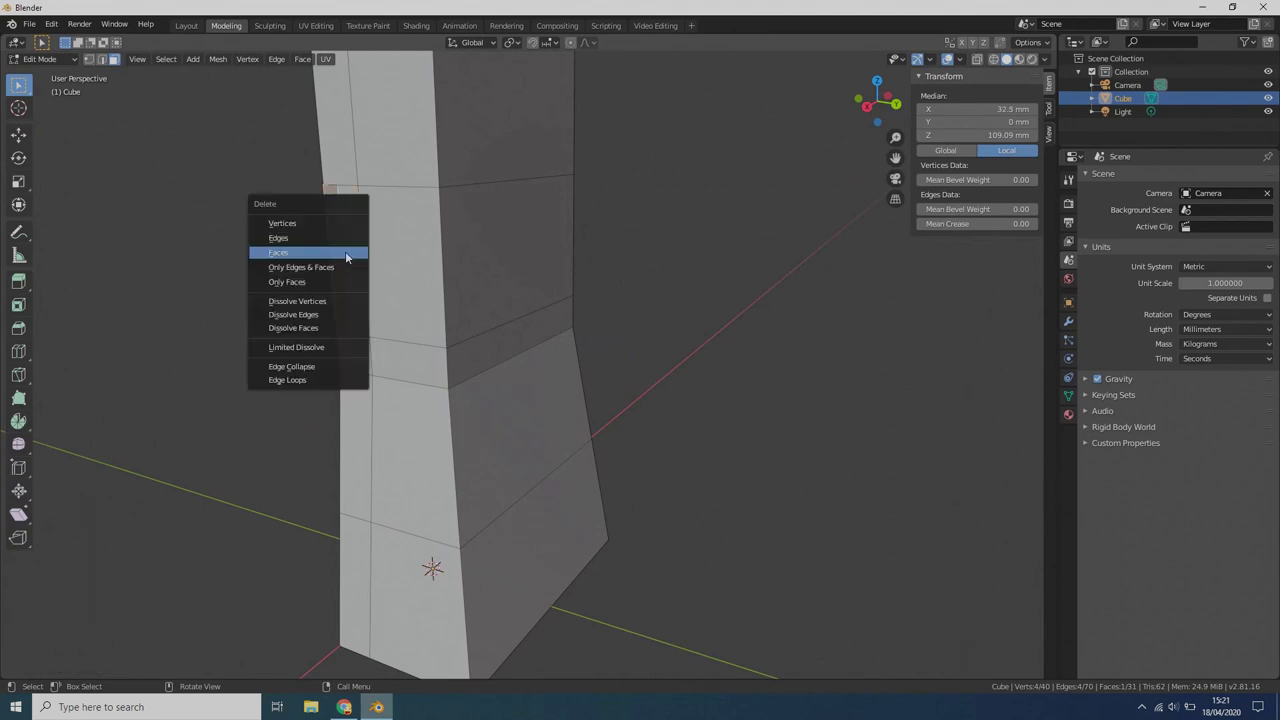
pyautogui.click(345, 250)
pyautogui.moveTo(218, 363); pyautogui.dragTo(339, 328, button='middle')
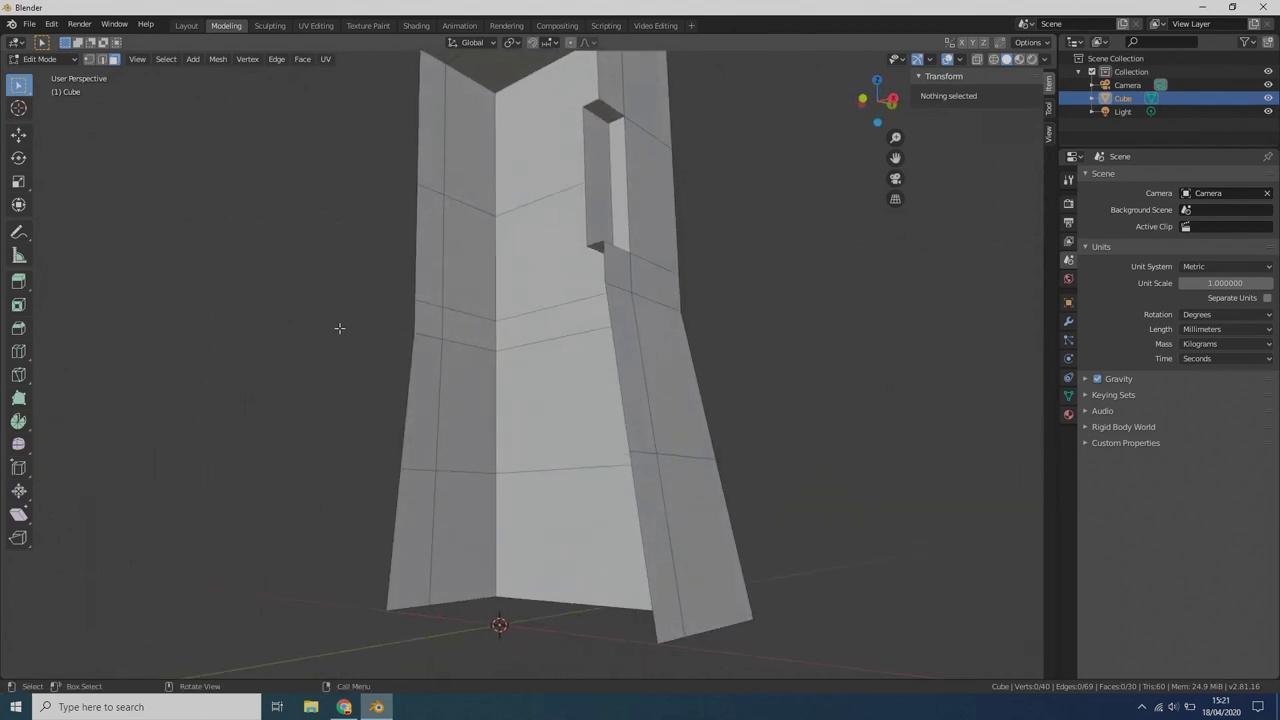
# - Extrude the thin side face near the base 10 mm inward (-10)
pyautogui.click(642, 505)
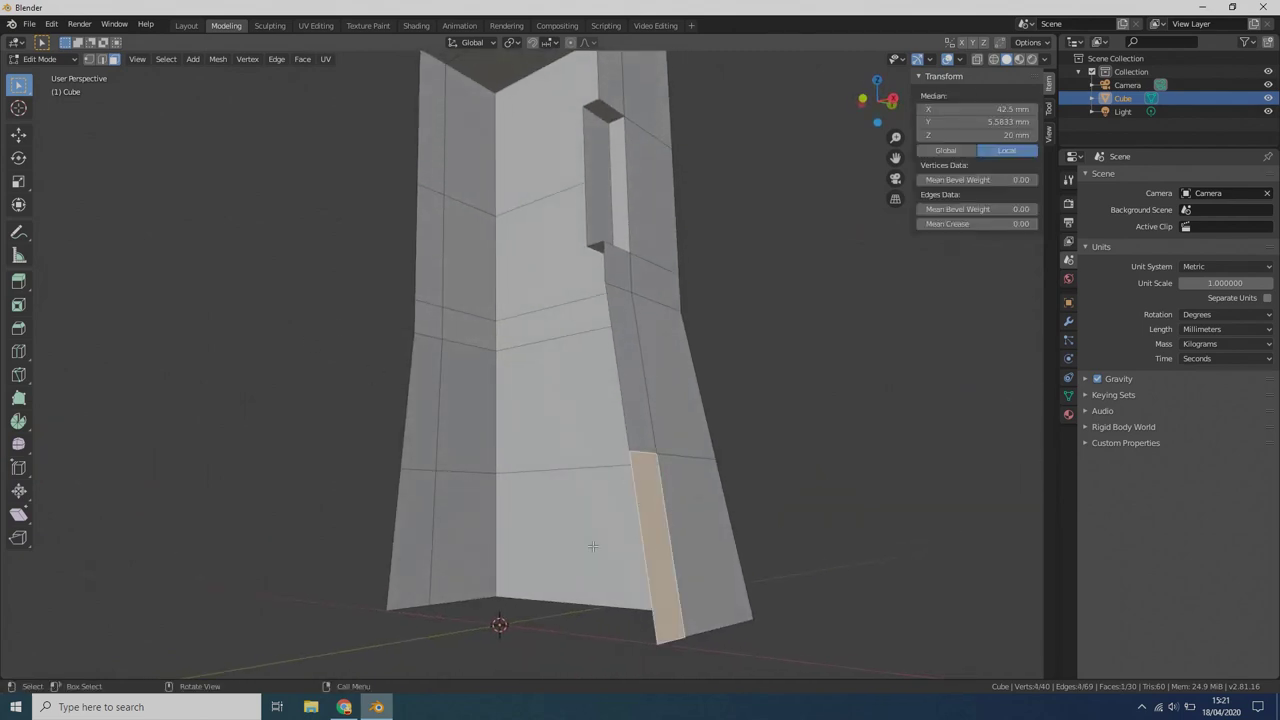
pyautogui.press('e')
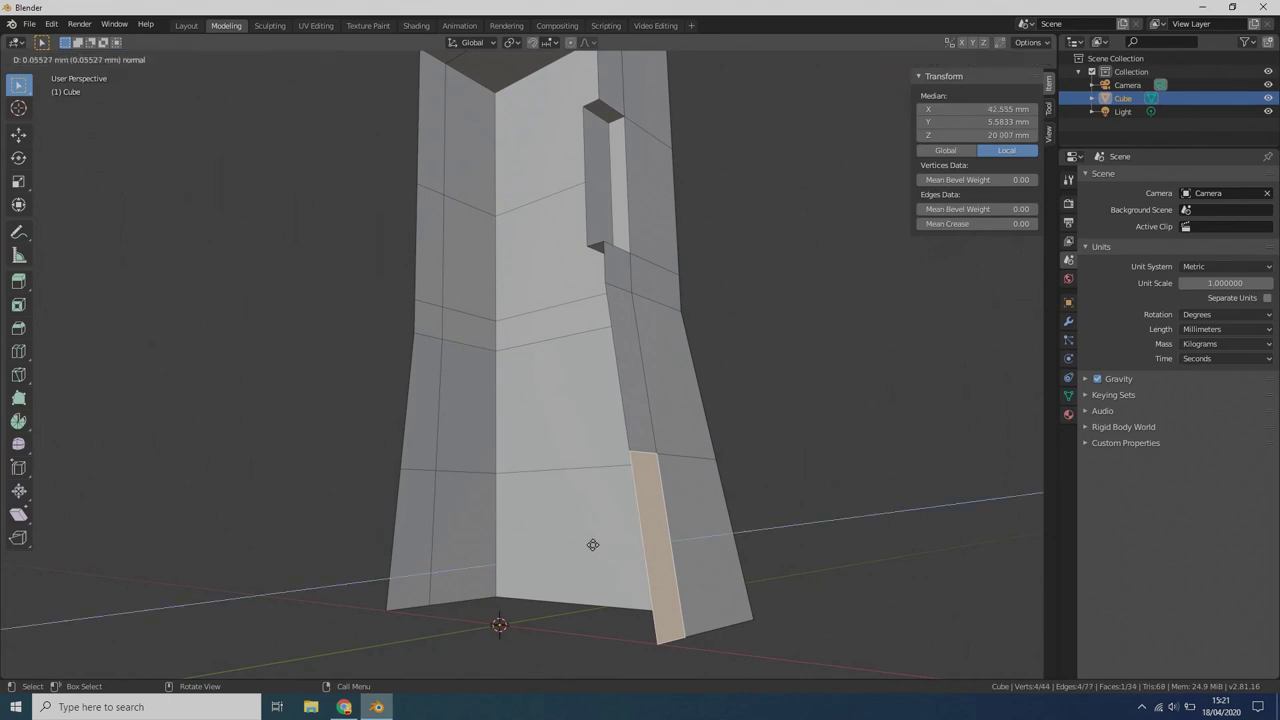
pyautogui.write('-10')
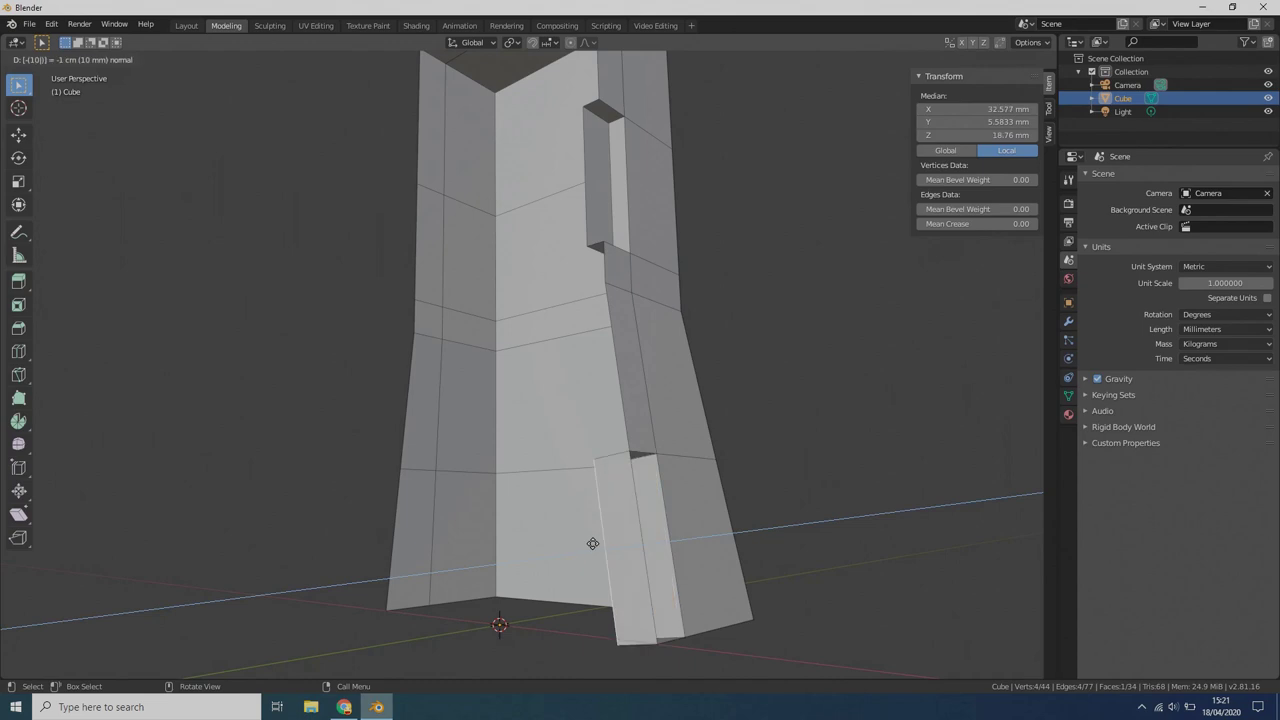
pyautogui.press('Return')
pyautogui.moveTo(592, 543)
pyautogui.mouseDown(button='middle')
pyautogui.moveTo(737, 517)
pyautogui.moveTo(611, 529)
pyautogui.mouseUp(button='middle')
# - Delete the left side face of the new inset
pyautogui.click(316, 554)
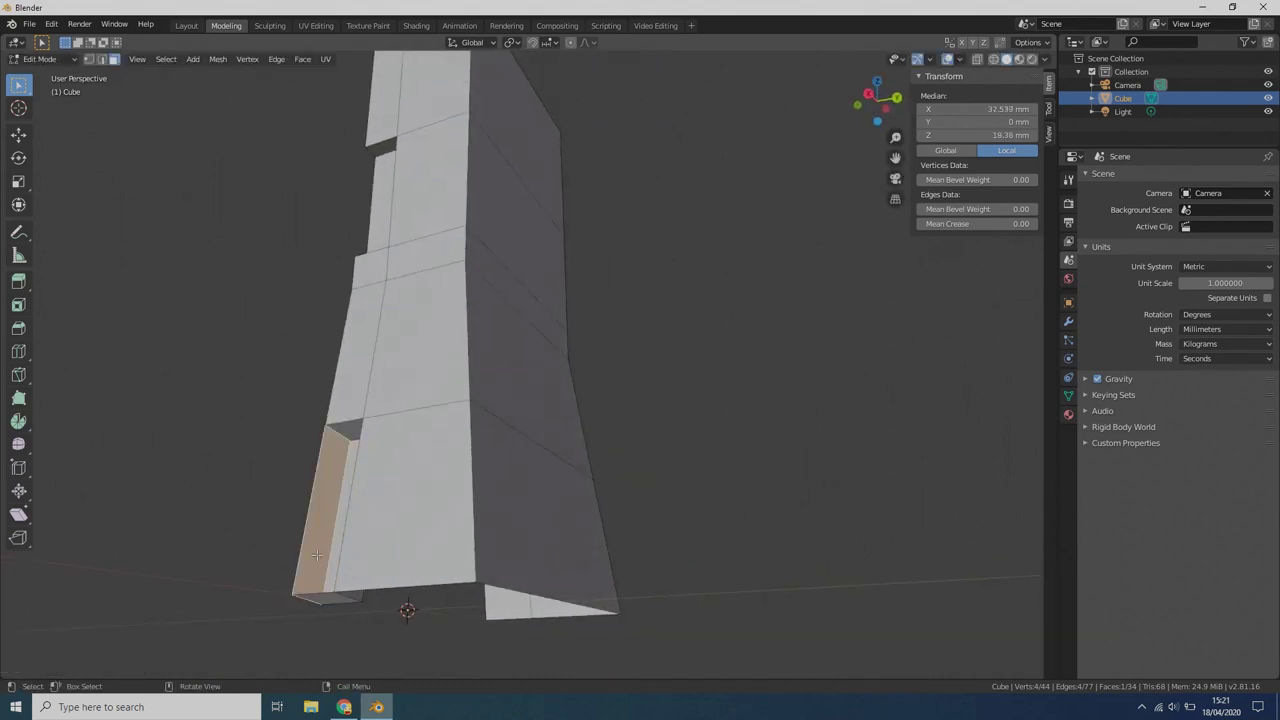
pyautogui.press('x')
pyautogui.click(316, 552)
pyautogui.moveTo(228, 526); pyautogui.dragTo(342, 536, button='middle')
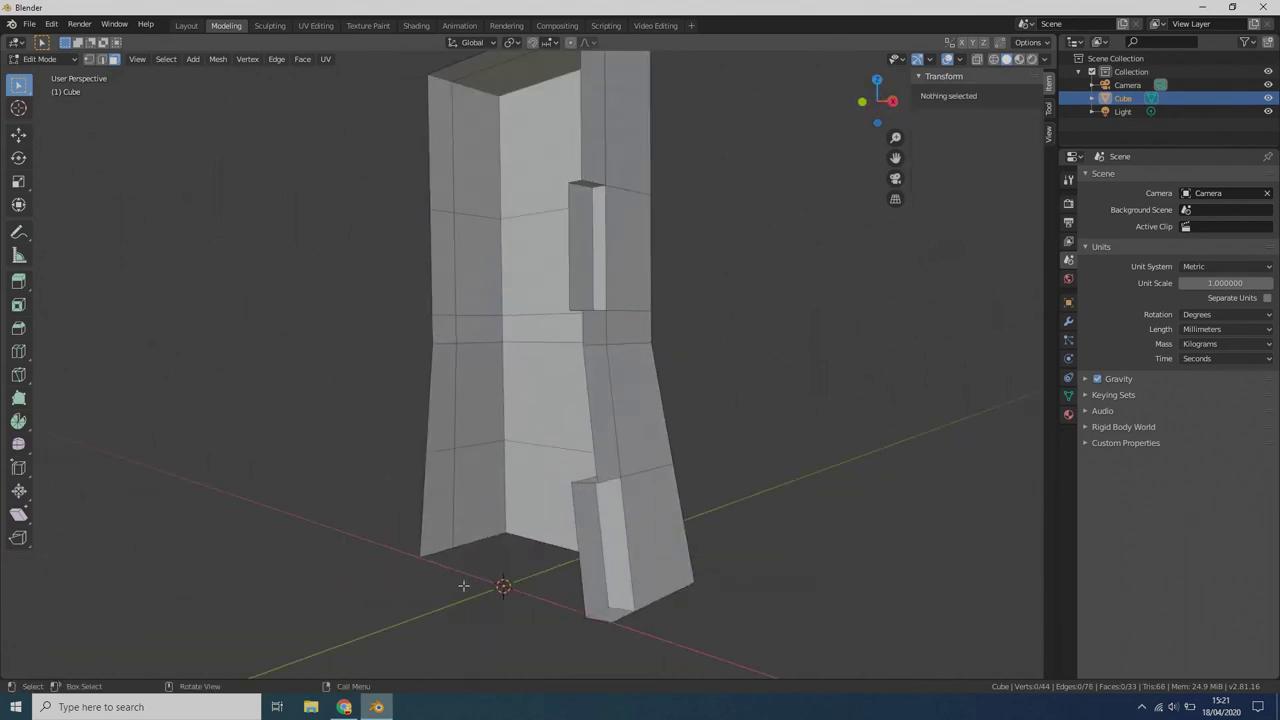
# - Delete the small block's bottom face and inspect its open underside
pyautogui.click(613, 617)
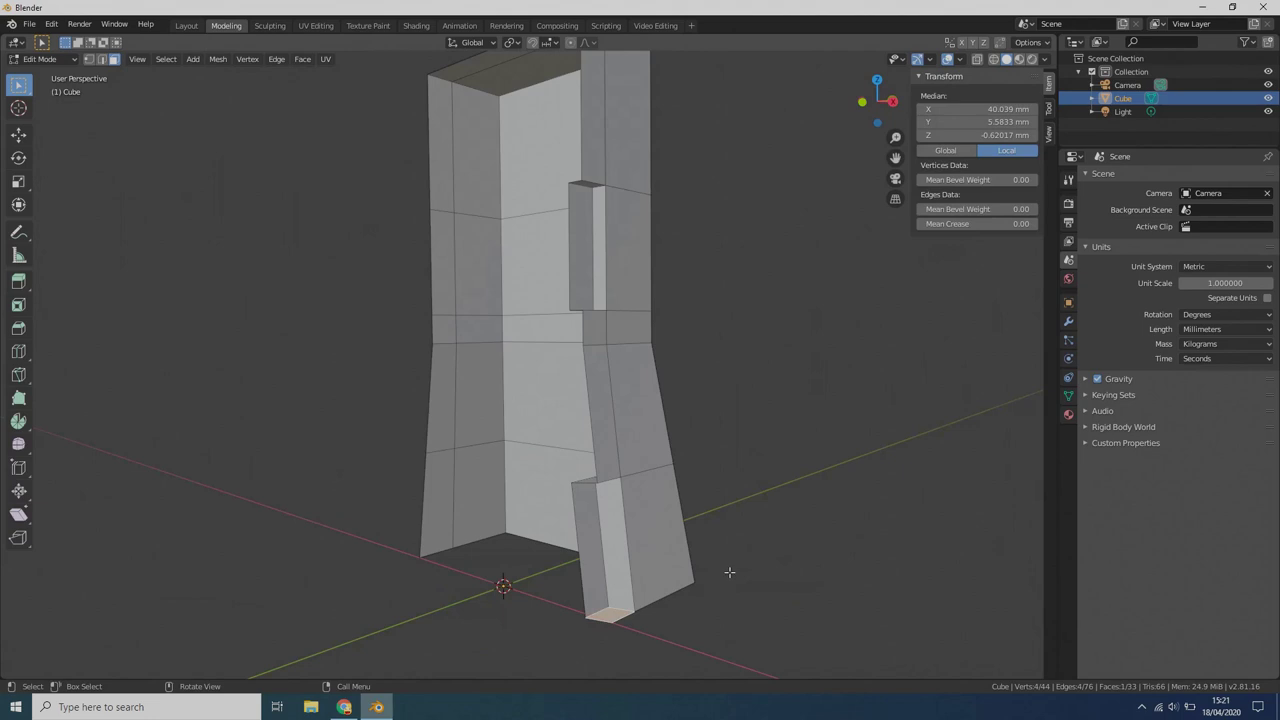
pyautogui.press('x')
pyautogui.click(793, 478)
pyautogui.moveTo(702, 618); pyautogui.dragTo(751, 594, button='middle')
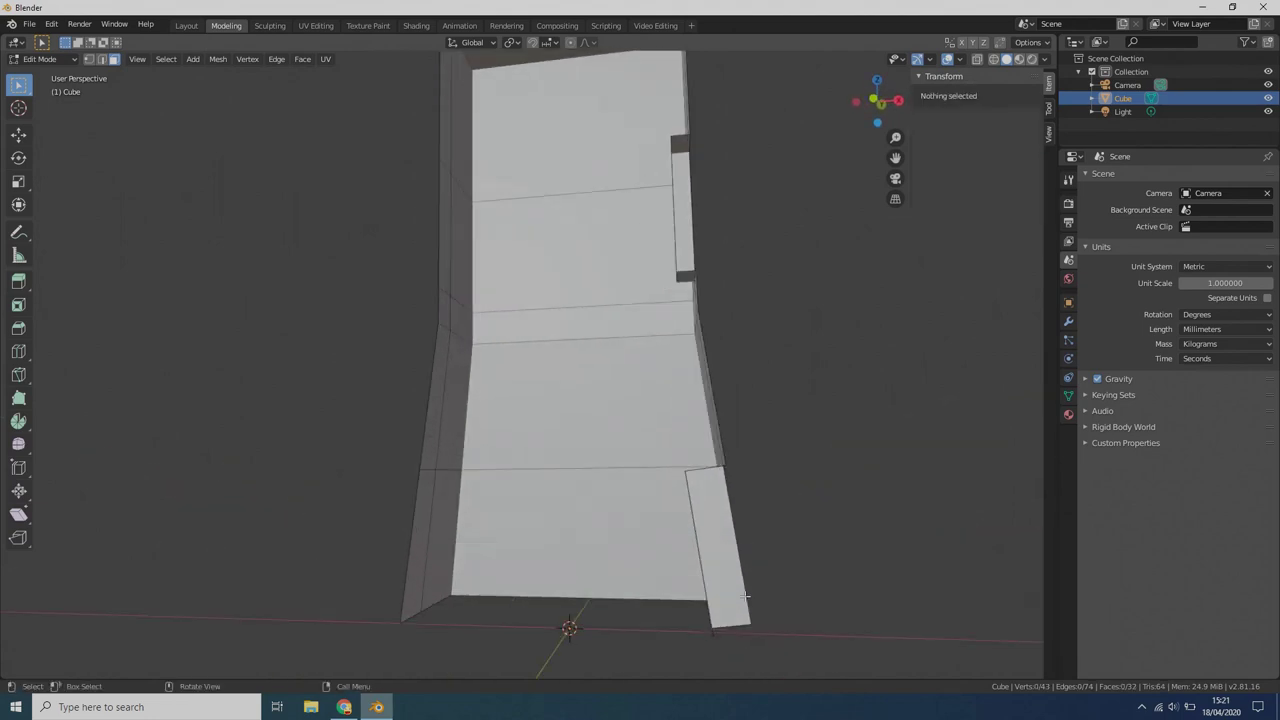
pyautogui.keyDown('shift'); pyautogui.moveTo(760, 598); pyautogui.dragTo(743, 531, button='middle'); pyautogui.keyUp('shift')
pyautogui.scroll(2, 745, 510)
pyautogui.moveTo(778, 460); pyautogui.dragTo(660, 484, button='middle')
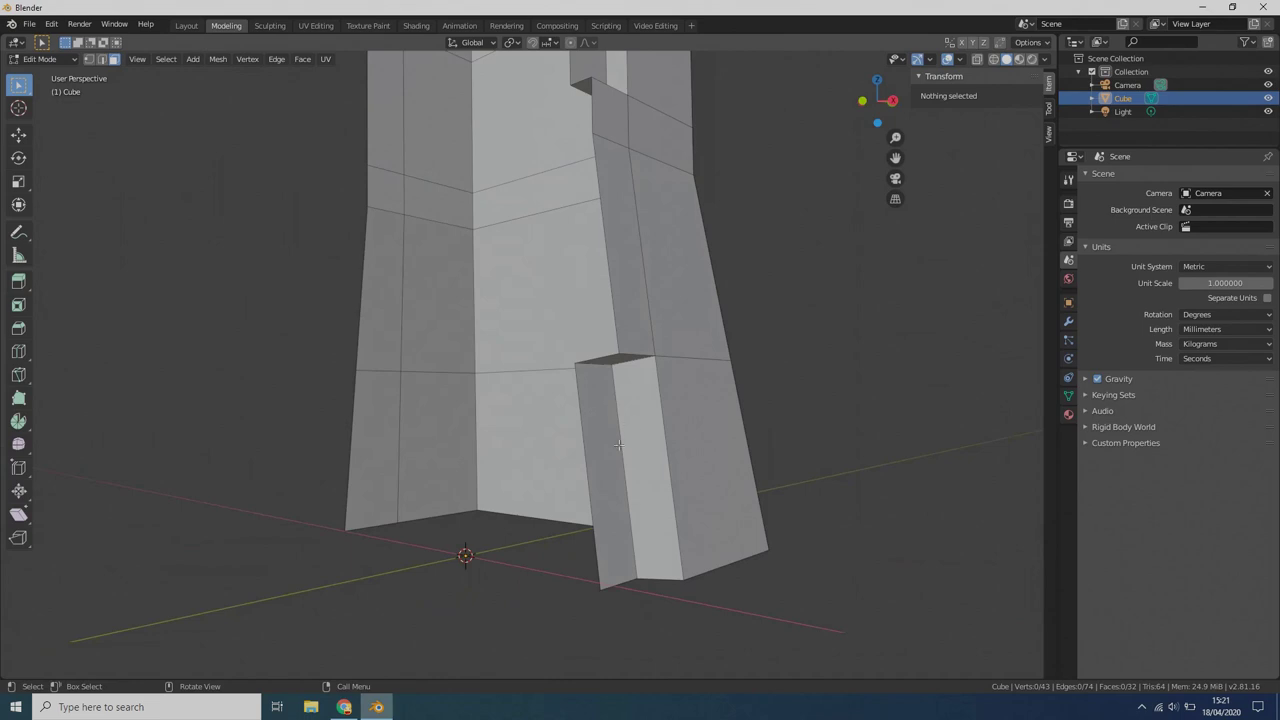
pyautogui.moveTo(712, 349); pyautogui.dragTo(695, 402, button='middle')
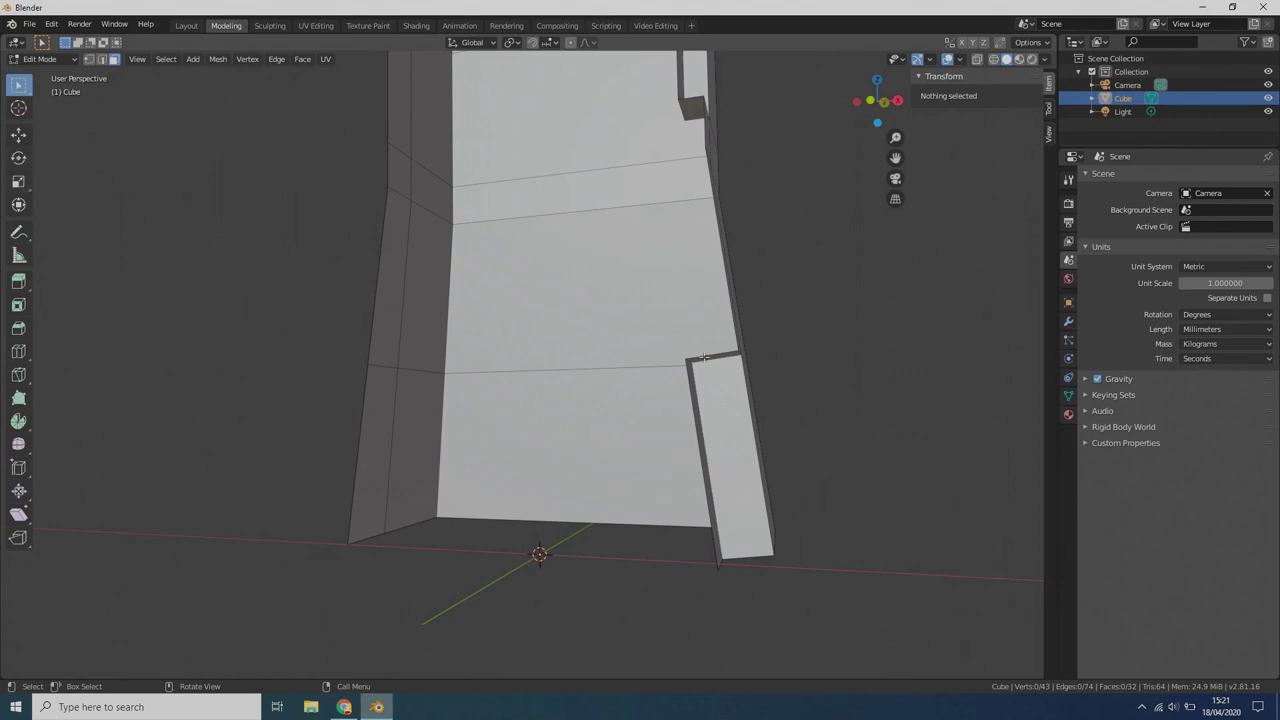
pyautogui.moveTo(713, 478); pyautogui.dragTo(710, 578, button='middle')
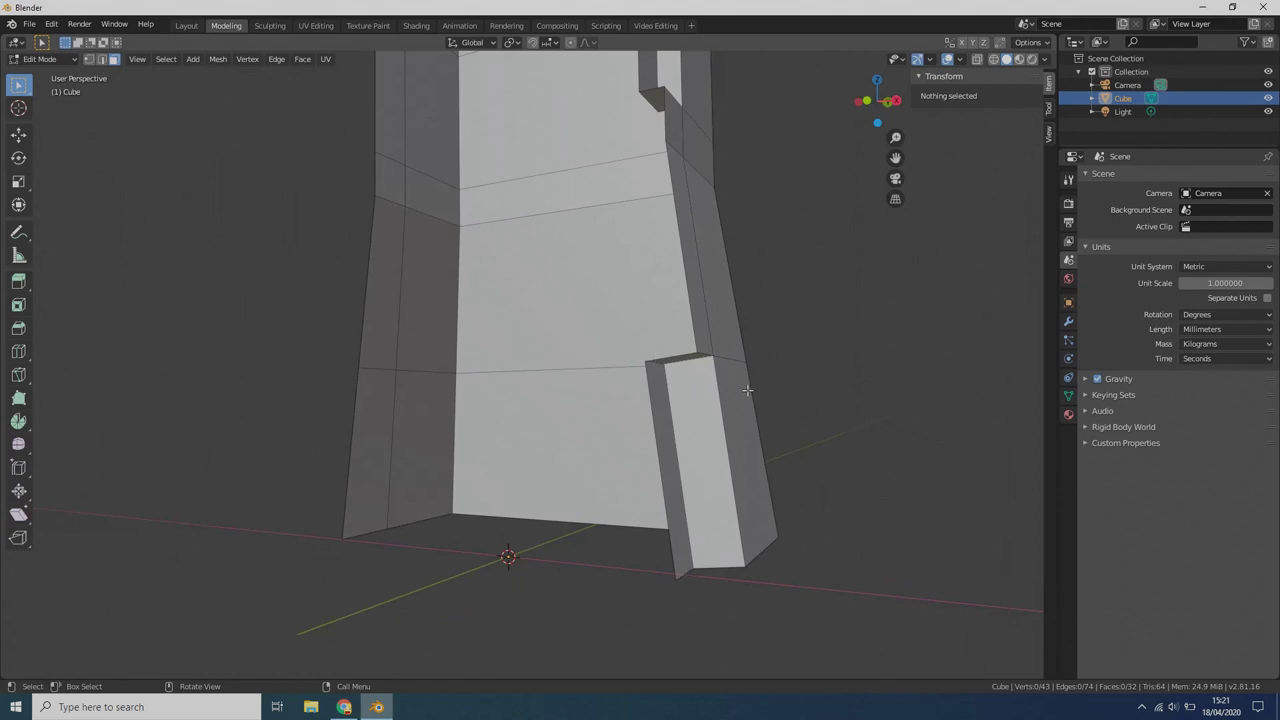
pyautogui.moveTo(560, 387); pyautogui.dragTo(743, 337, button='middle')
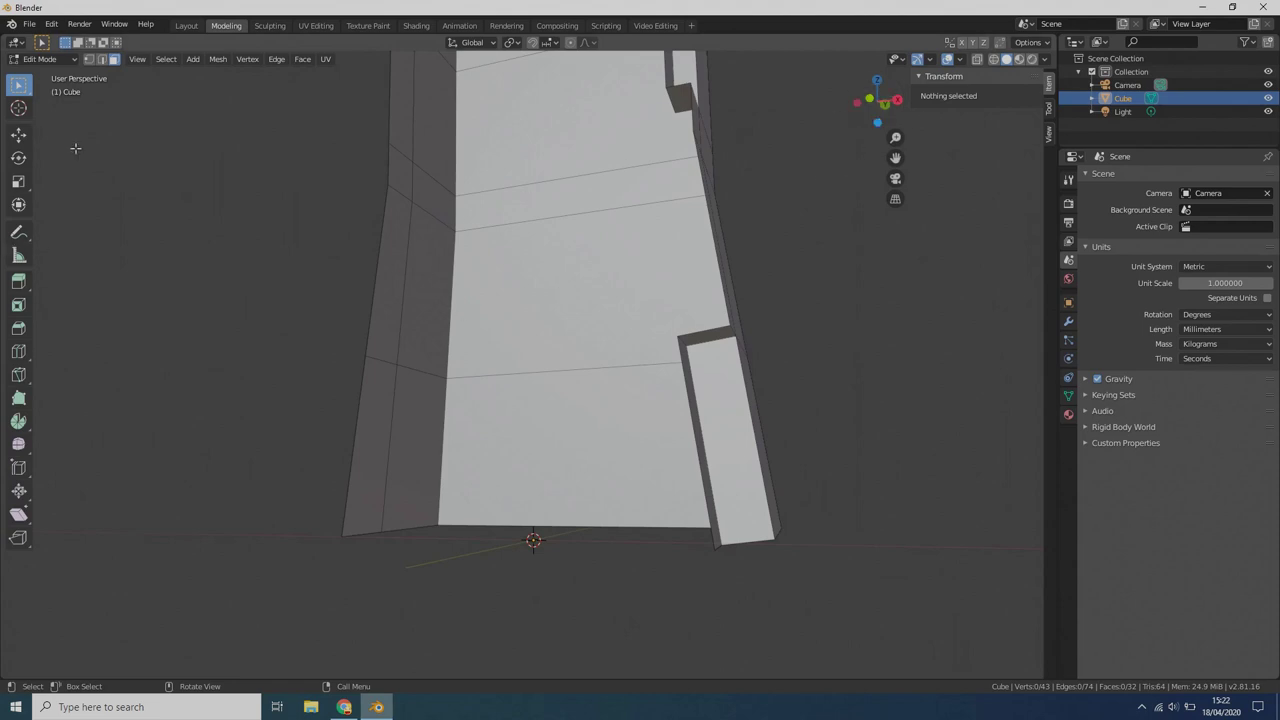
# - Select an edge of the base block and set its Z position, trying 0 then 40 mm
pyautogui.click(102, 60)
pyautogui.moveTo(611, 278); pyautogui.dragTo(569, 286, button='middle')
pyautogui.click(612, 352)
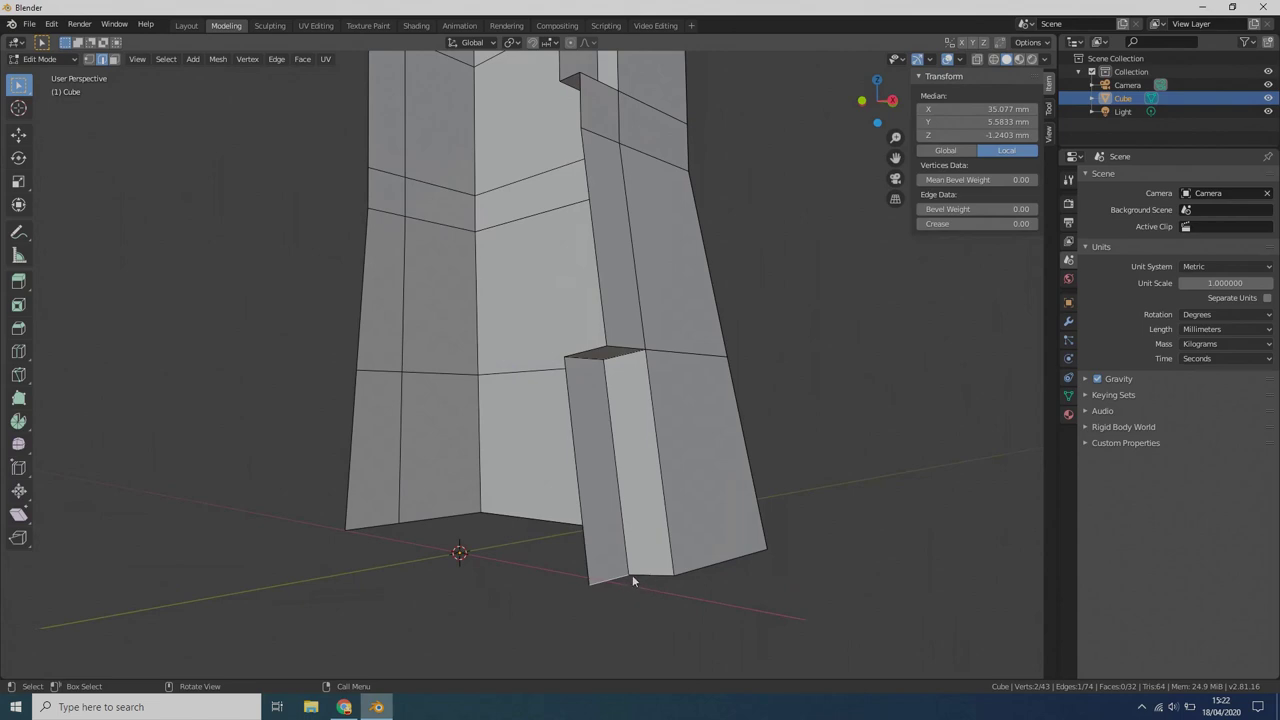
pyautogui.click(1005, 136)
pyautogui.write('0')
pyautogui.press('Return')
pyautogui.hotkey('ctrl', 'z')
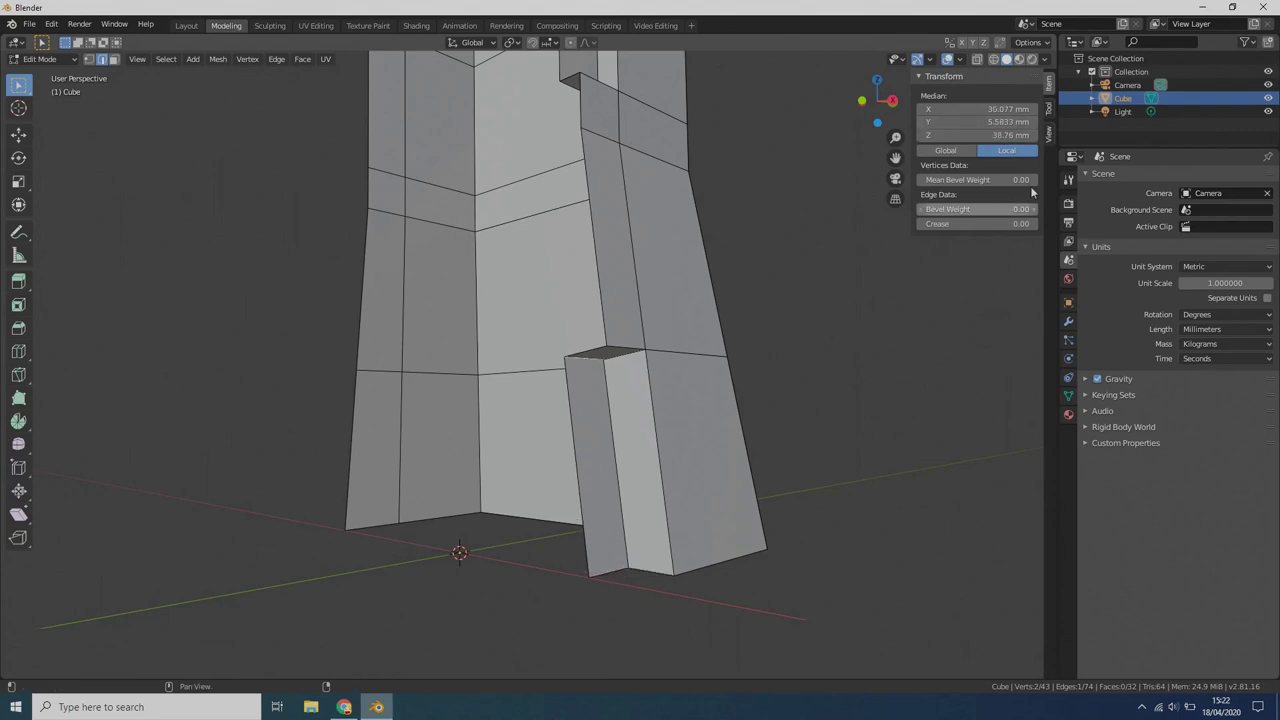
pyautogui.click(1004, 134)
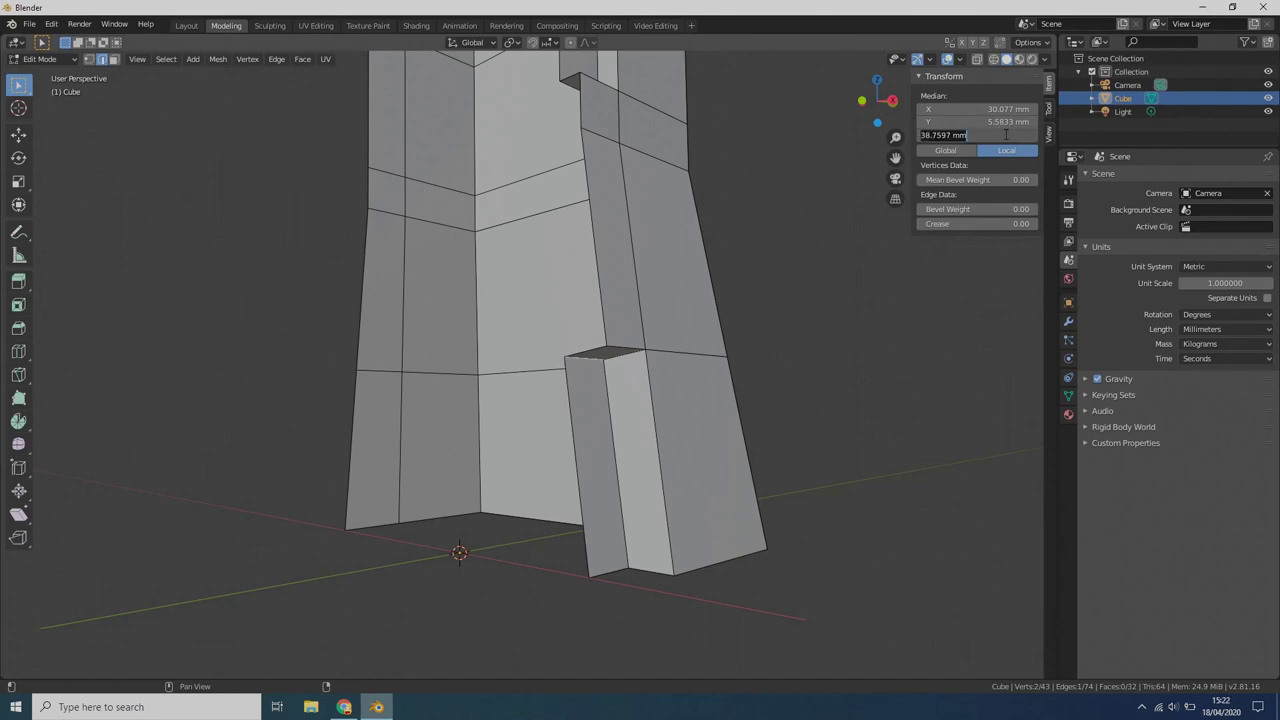
pyautogui.write('40')
pyautogui.press('Return')
# - Check the moved edge, undoing and redoing the Z change to 40 mm
pyautogui.moveTo(426, 462); pyautogui.dragTo(531, 468, button='middle')
pyautogui.moveTo(604, 486); pyautogui.dragTo(648, 606, button='middle')
pyautogui.hotkey('ctrl', 'z')
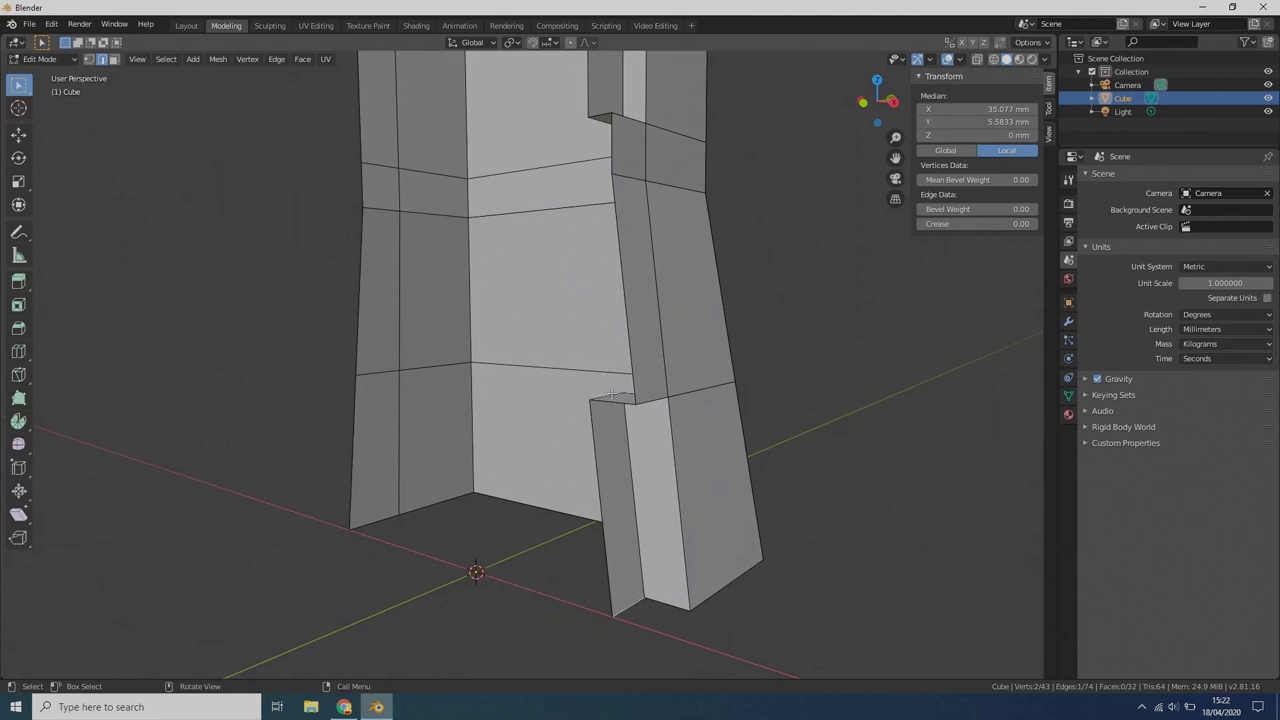
pyautogui.hotkey('ctrl', 'shift', 'z')
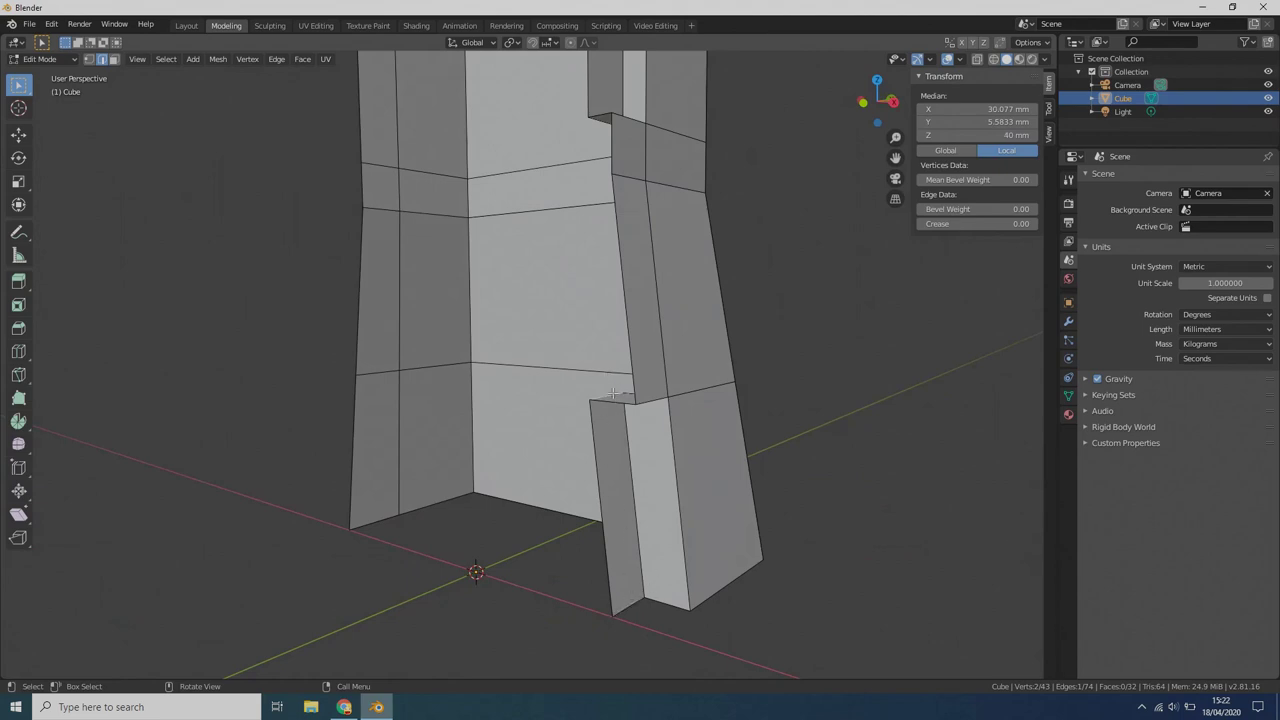
# - Set the edge's median X position to 30 mm
pyautogui.click(1000, 108)
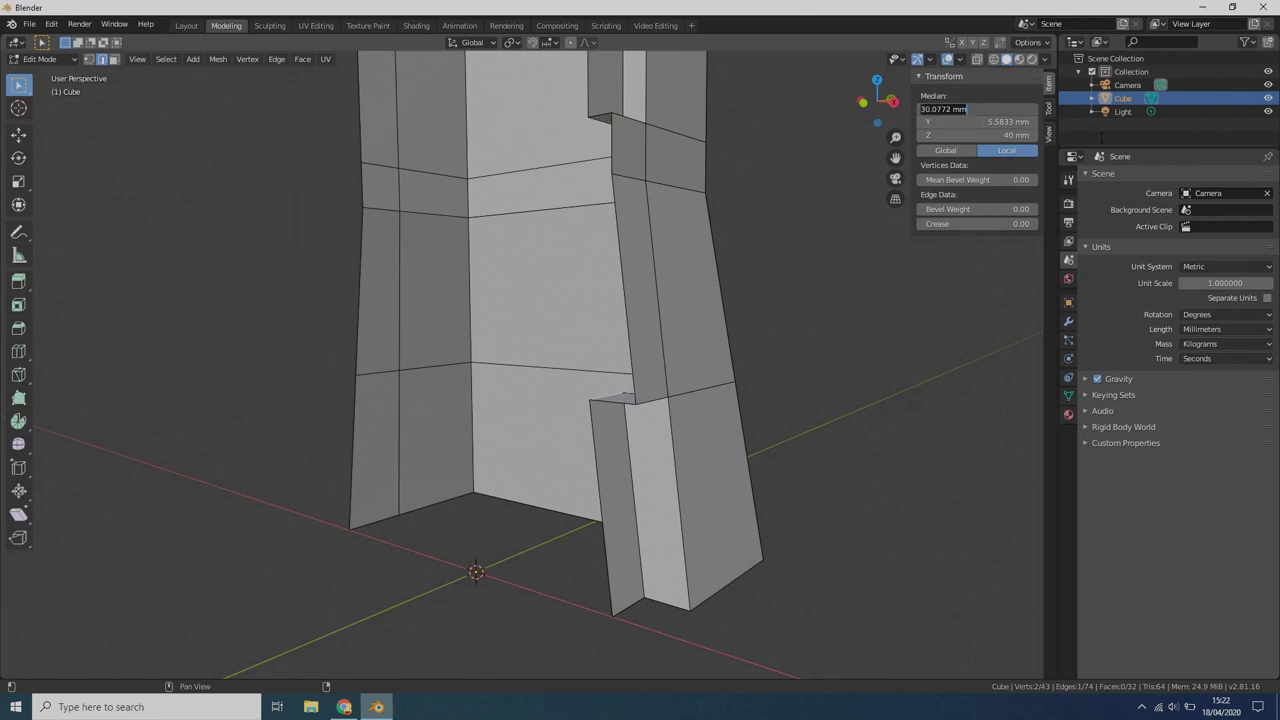
pyautogui.write('30')
pyautogui.press('Return')
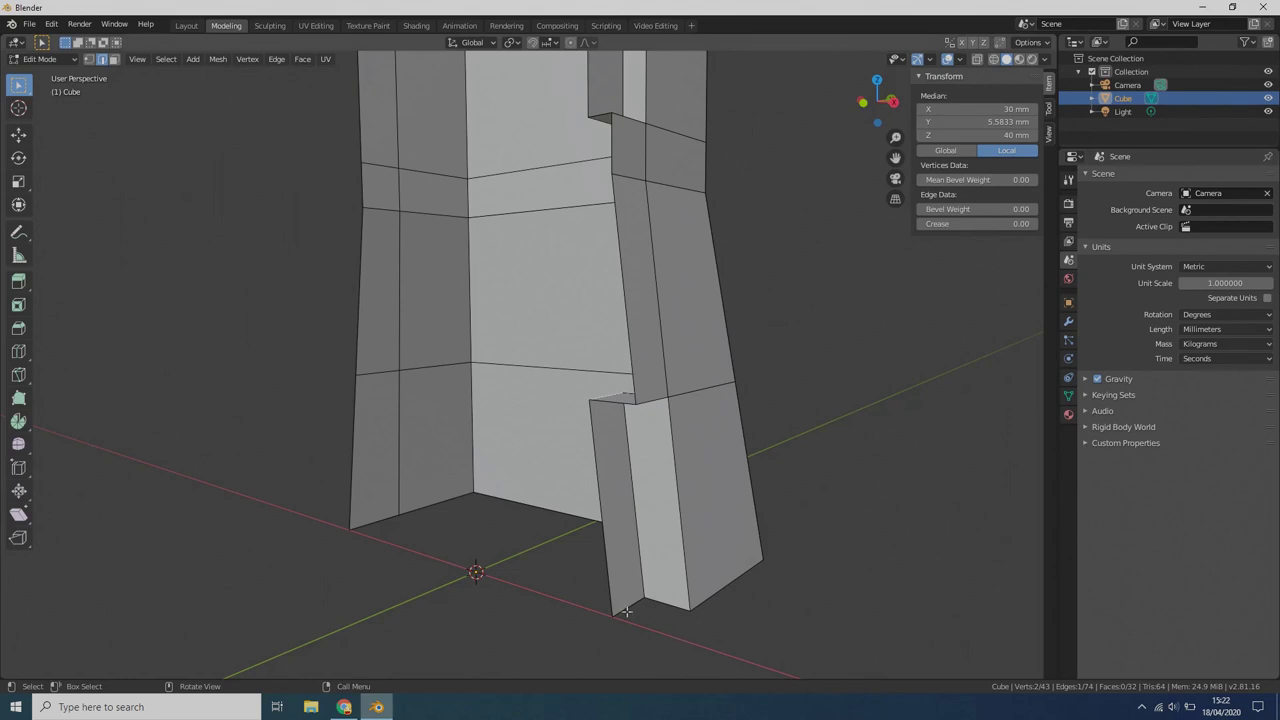
pyautogui.click(982, 110)
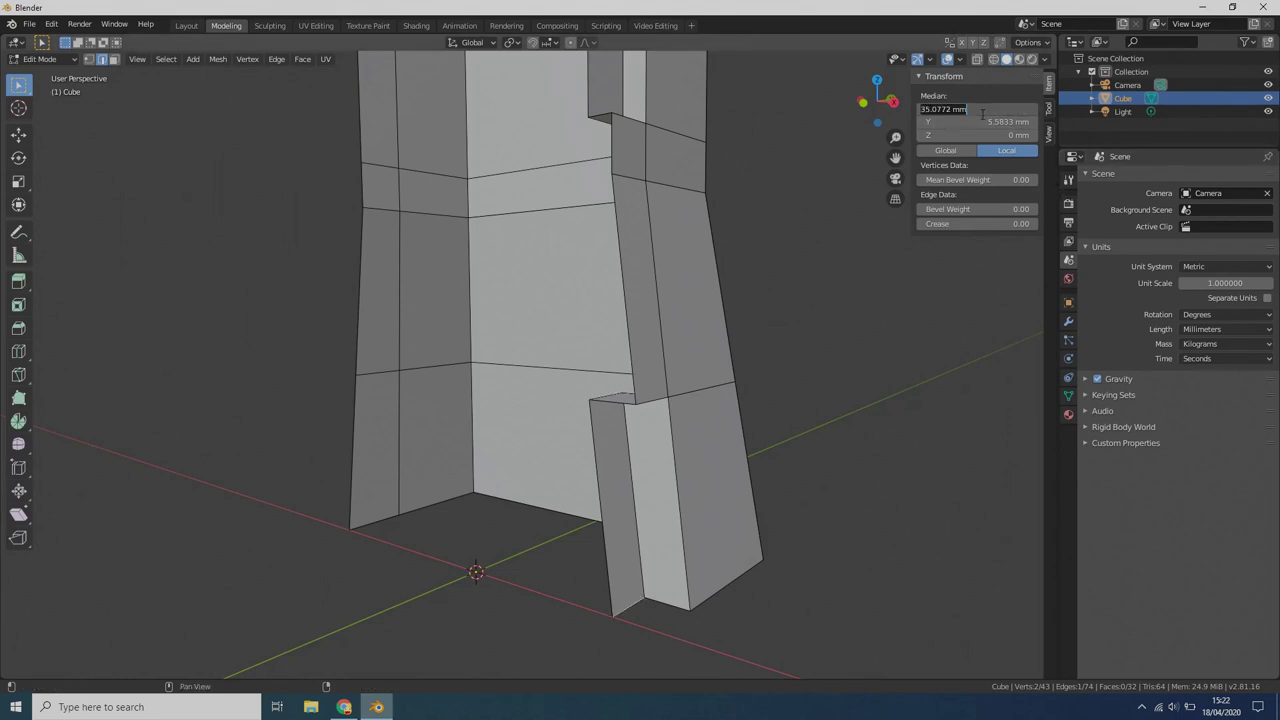
pyautogui.write('30')
pyautogui.press('Return')
pyautogui.moveTo(480, 472)
pyautogui.mouseDown(button='middle')
pyautogui.moveTo(500, 431)
pyautogui.moveTo(487, 461)
pyautogui.moveTo(433, 450)
pyautogui.moveTo(476, 477)
pyautogui.mouseUp(button='middle')
pyautogui.scroll(-6, 637, 414)
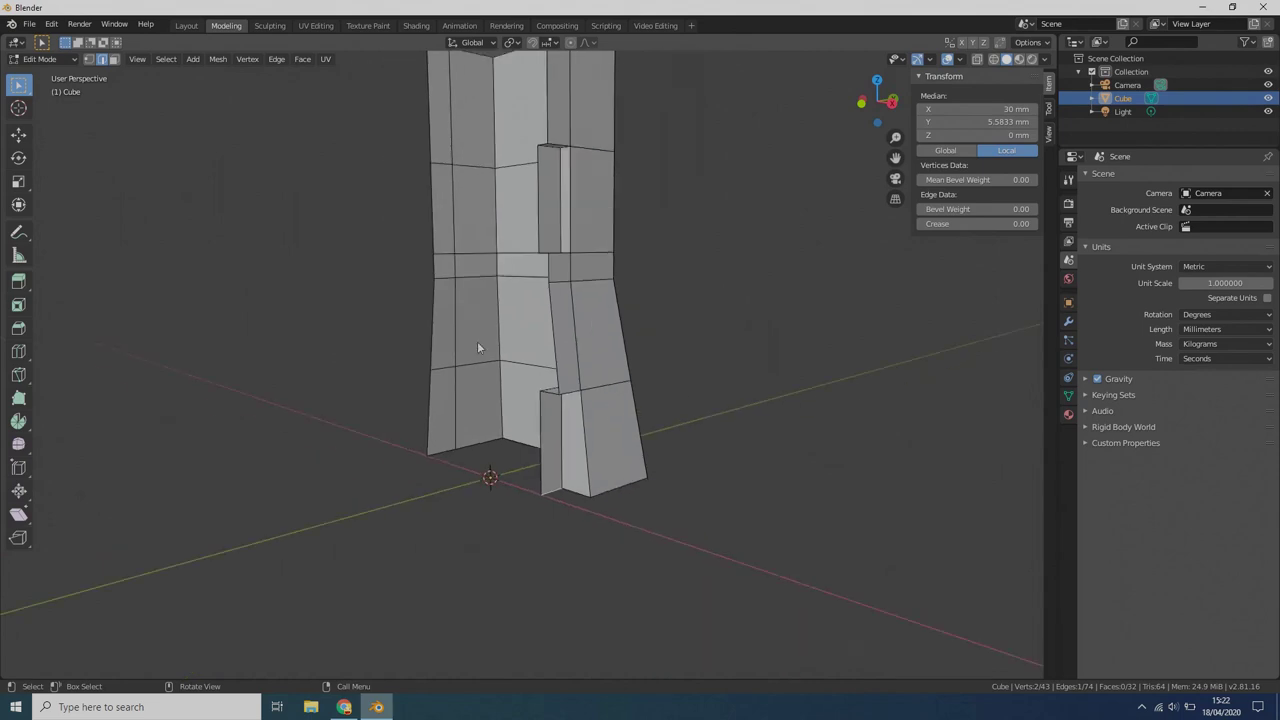
pyautogui.moveTo(330, 292); pyautogui.dragTo(380, 314, button='middle')
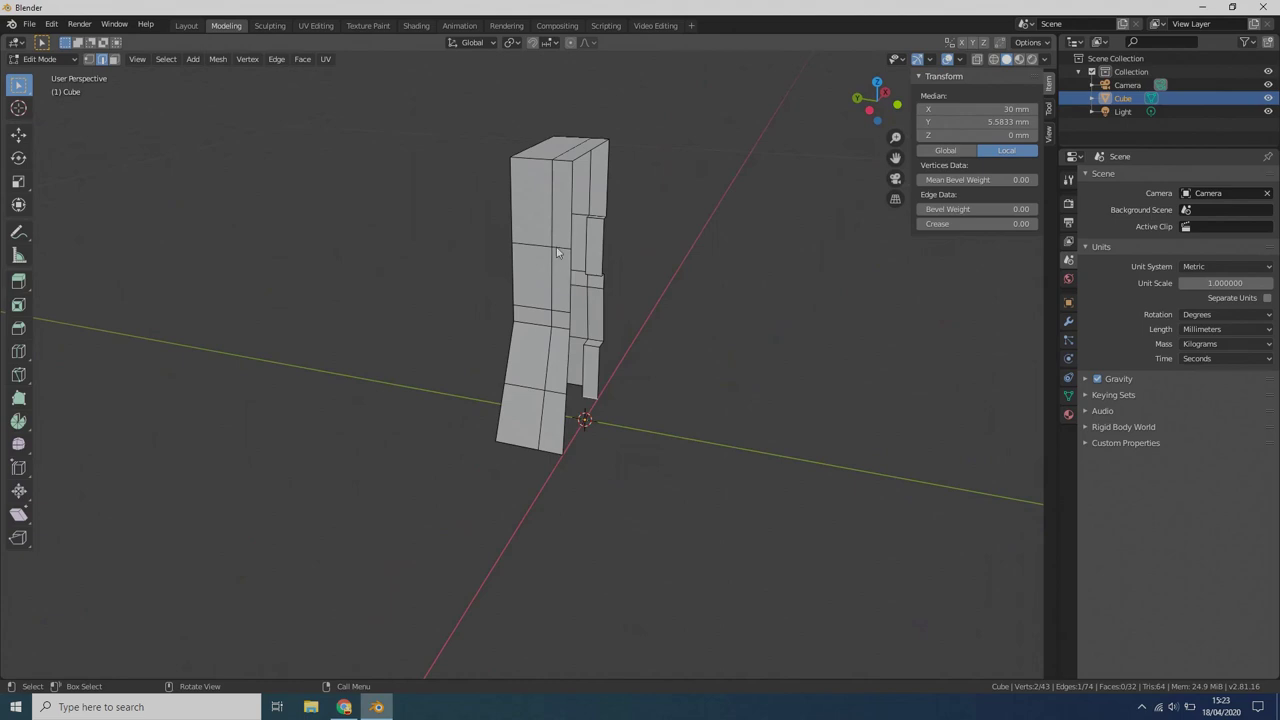
# - Cut one horizontal and one vertical loop through the wall, reaching 67 vertices and 54 faces
pyautogui.click(18, 351)
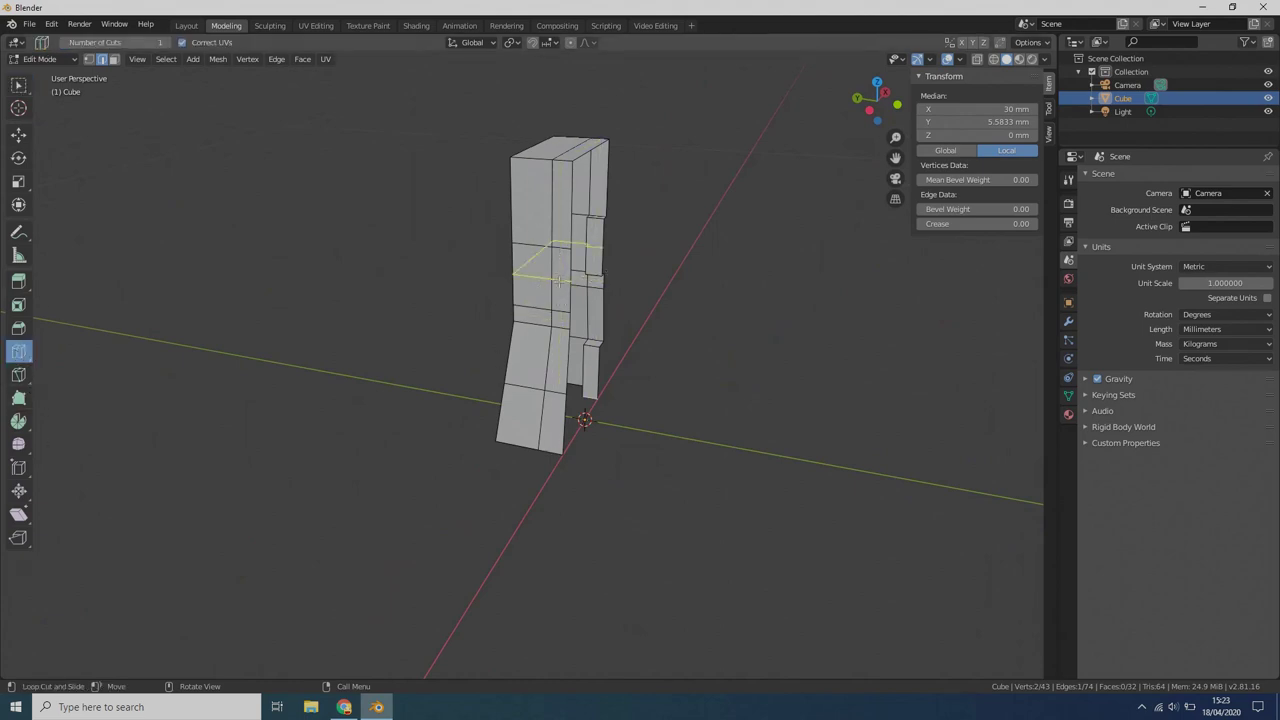
pyautogui.click(557, 283)
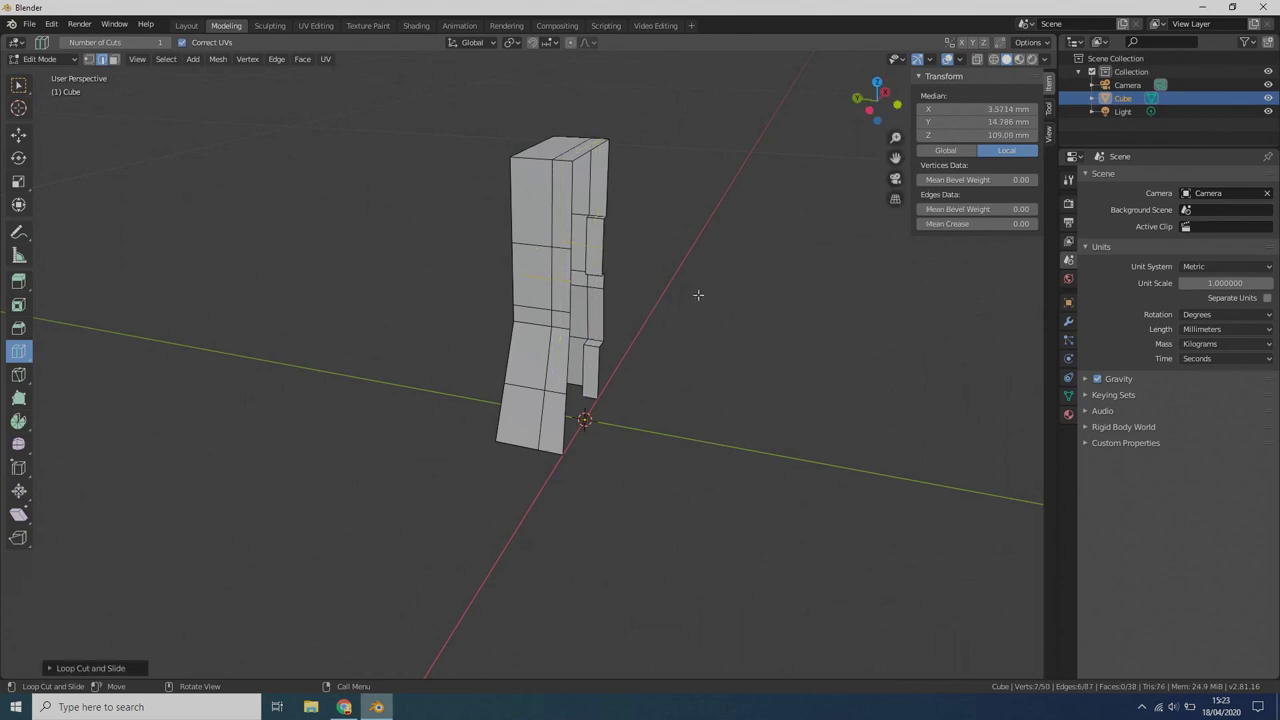
pyautogui.click(566, 283)
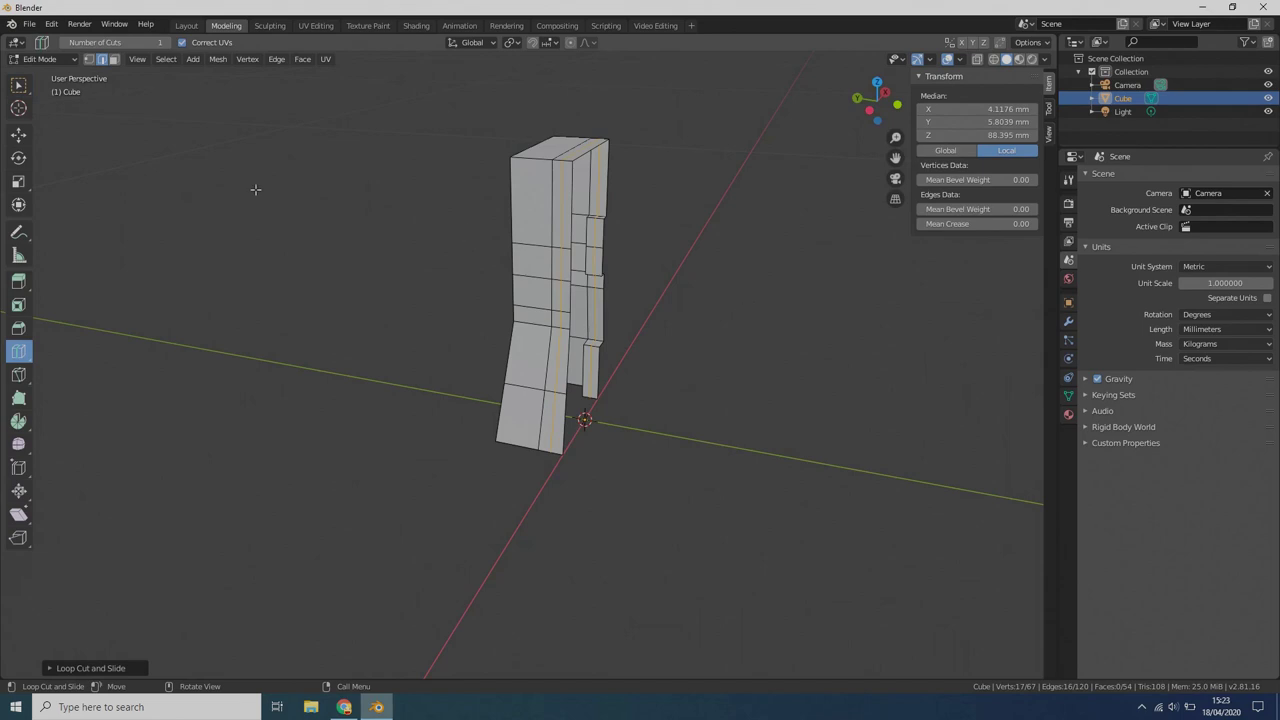
pyautogui.click(18, 87)
pyautogui.scroll(3, 100, 100)
pyautogui.scroll(-1, 110, 80)
pyautogui.click(114, 59)
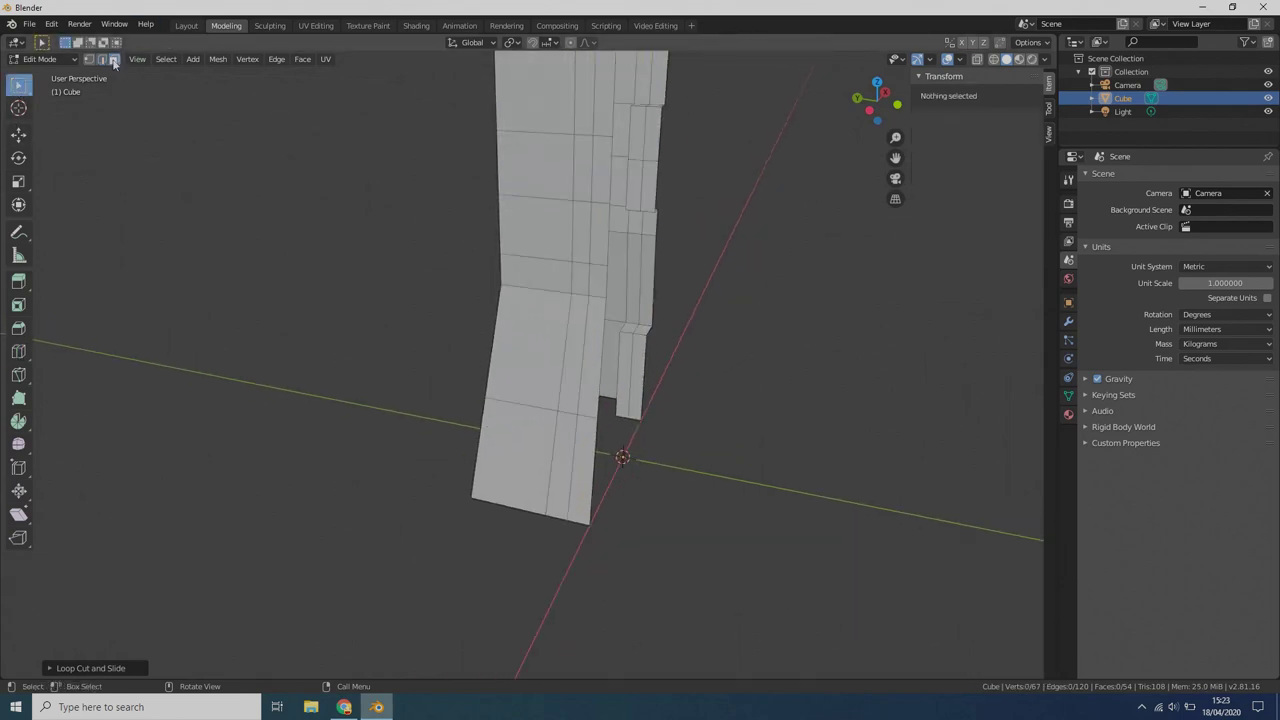
# - Extrude a wall face 5 mm inward (-5) to form the window recess
pyautogui.moveTo(632, 167); pyautogui.dragTo(592, 202, button='middle')
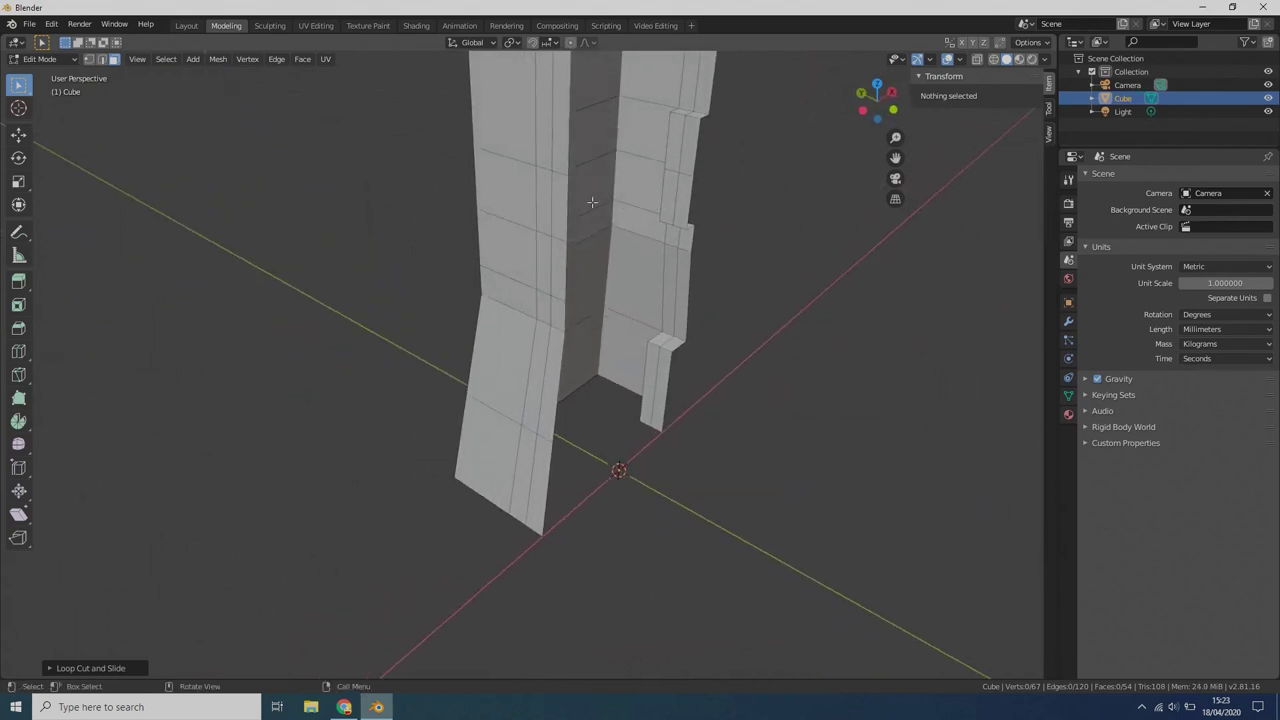
pyautogui.click(560, 194)
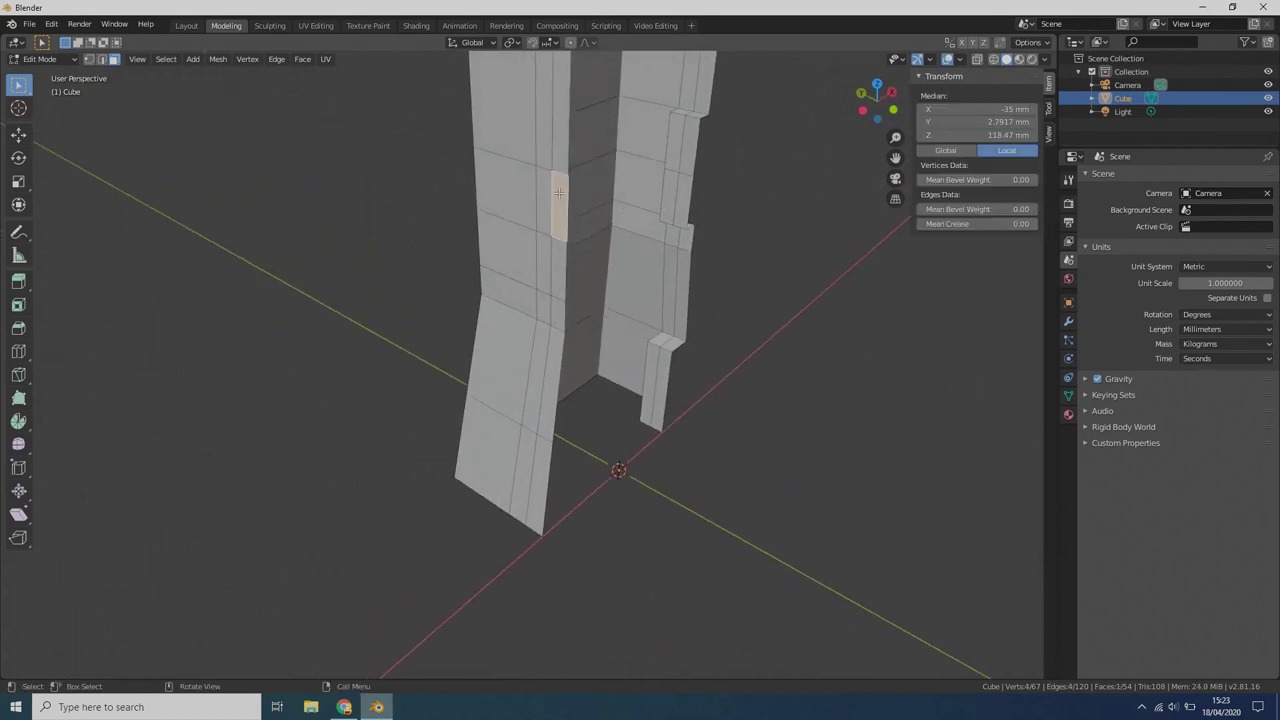
pyautogui.press('e')
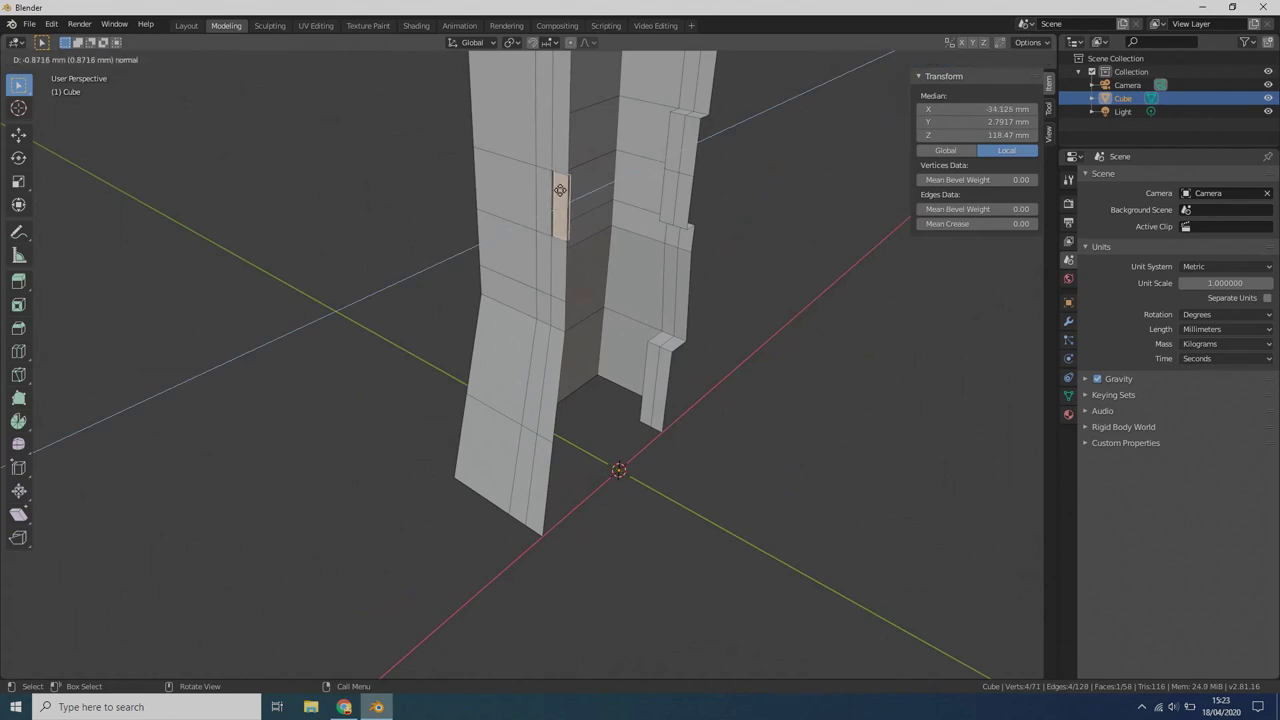
pyautogui.write('-5')
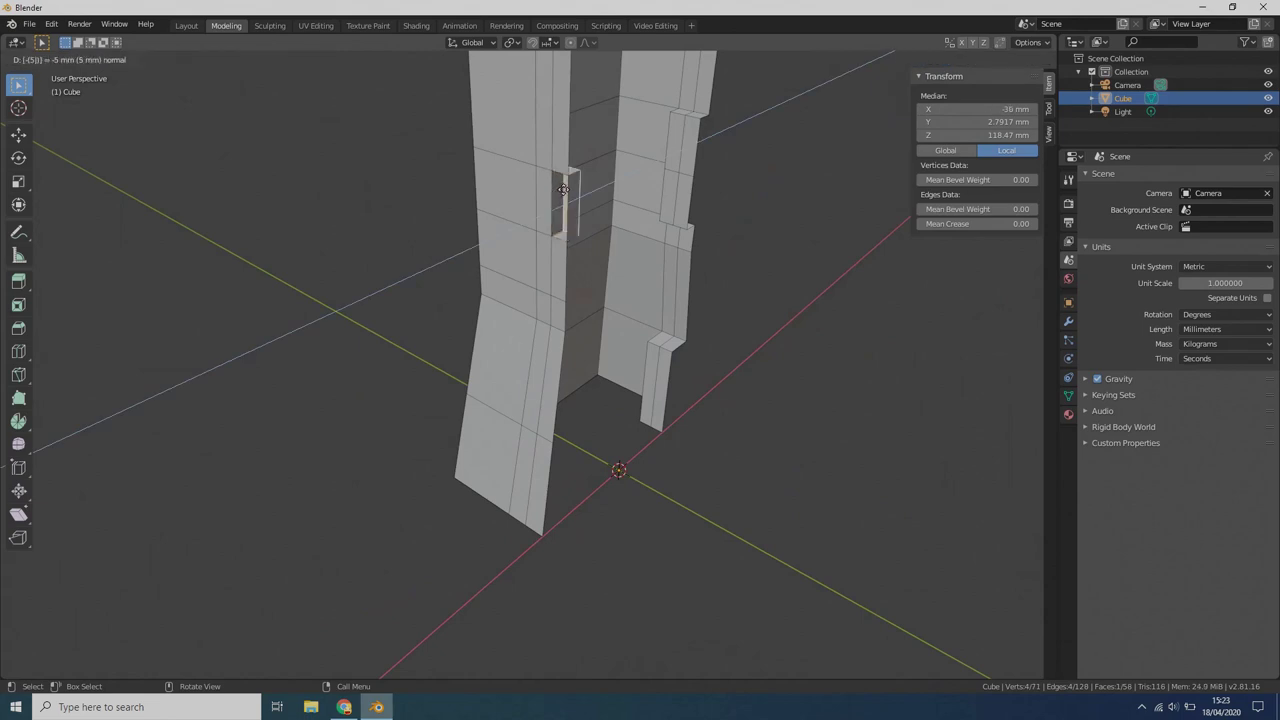
pyautogui.press('Return')
pyautogui.moveTo(390, 254); pyautogui.dragTo(495, 262, button='middle')
# - Delete the recess's back face to open the window
pyautogui.click(713, 197)
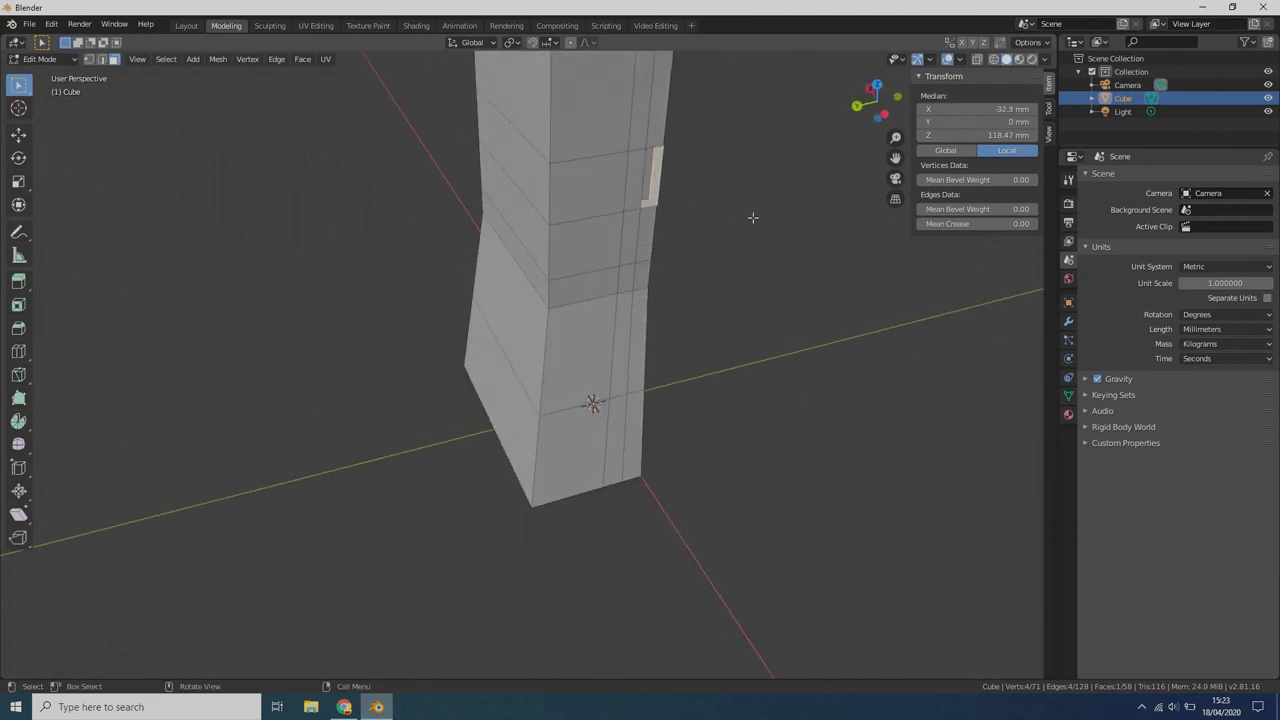
pyautogui.press('x')
pyautogui.click(754, 222)
pyautogui.moveTo(751, 216); pyautogui.dragTo(500, 222, button='middle')
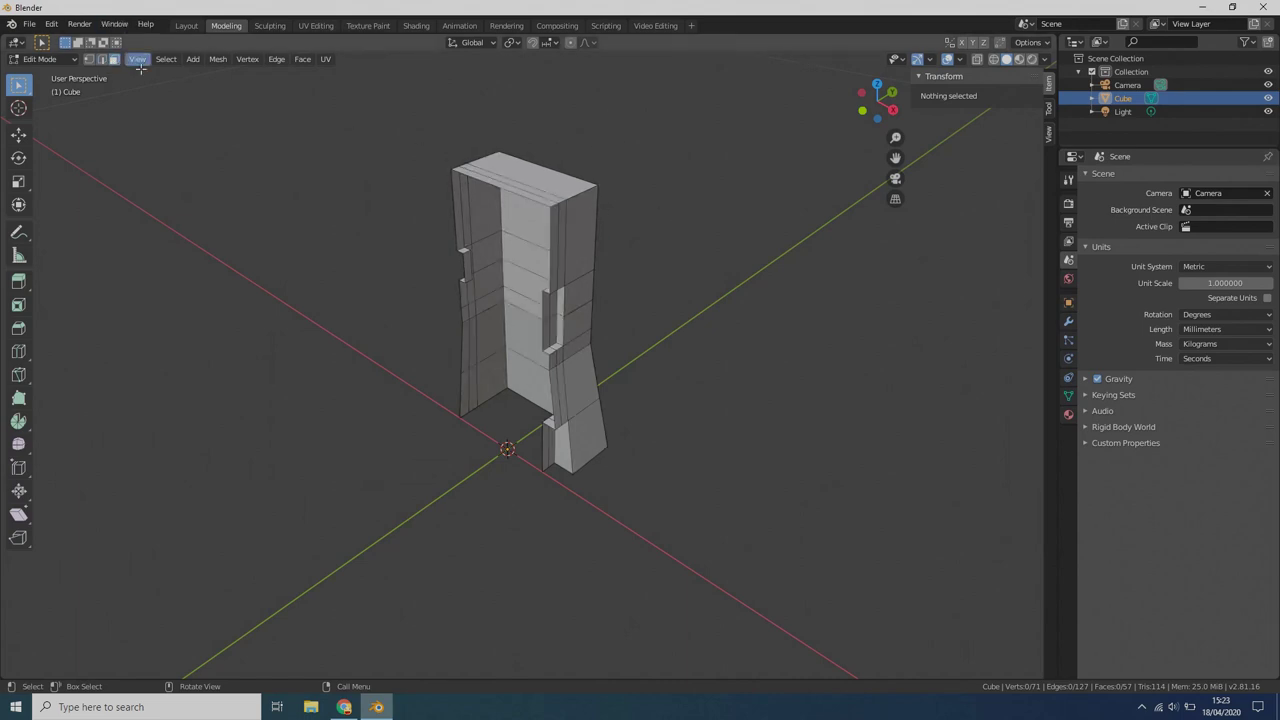
# - Add a Mirror modifier to the whole mesh, mirroring on Y only with X disabled
pyautogui.press('a')
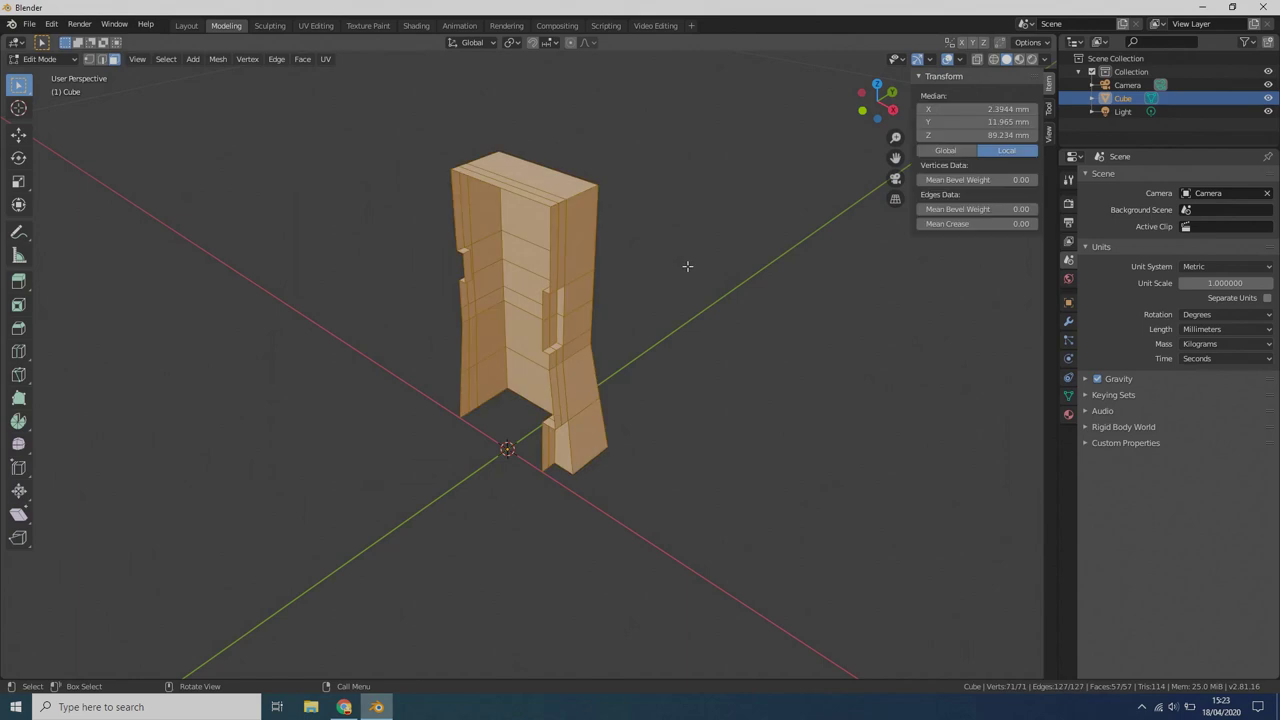
pyautogui.click(1069, 324)
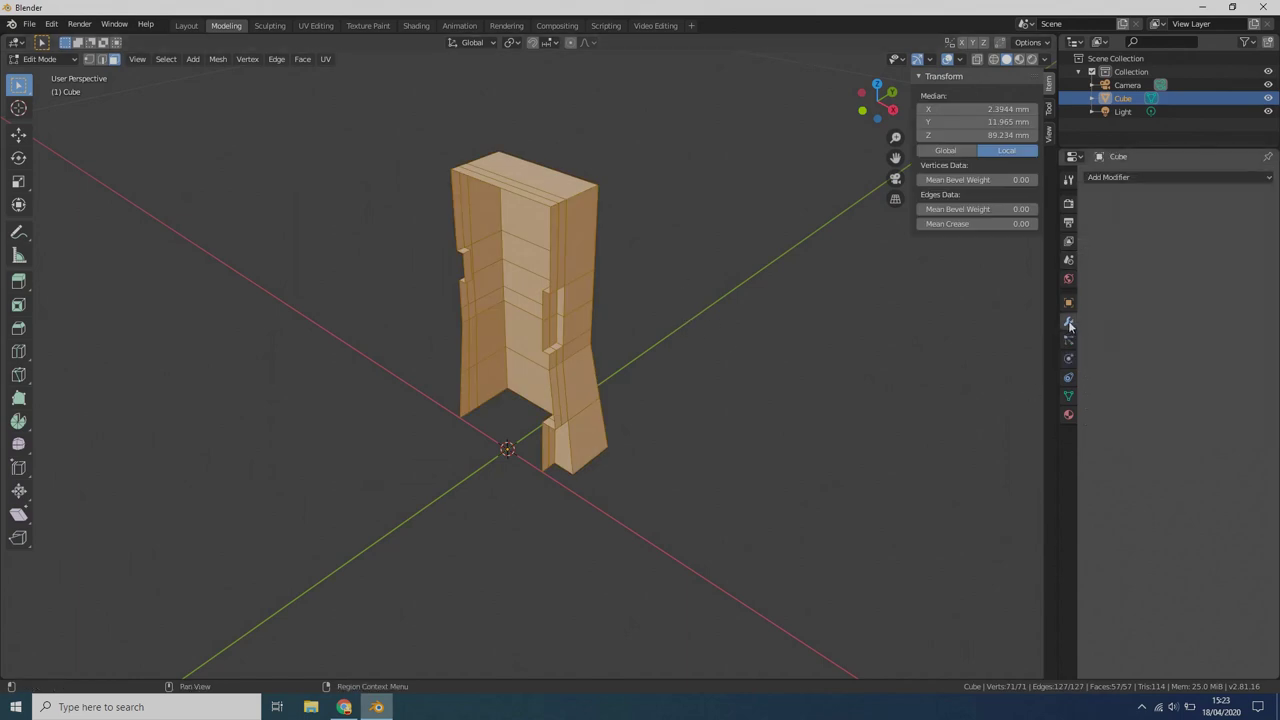
pyautogui.click(1127, 178)
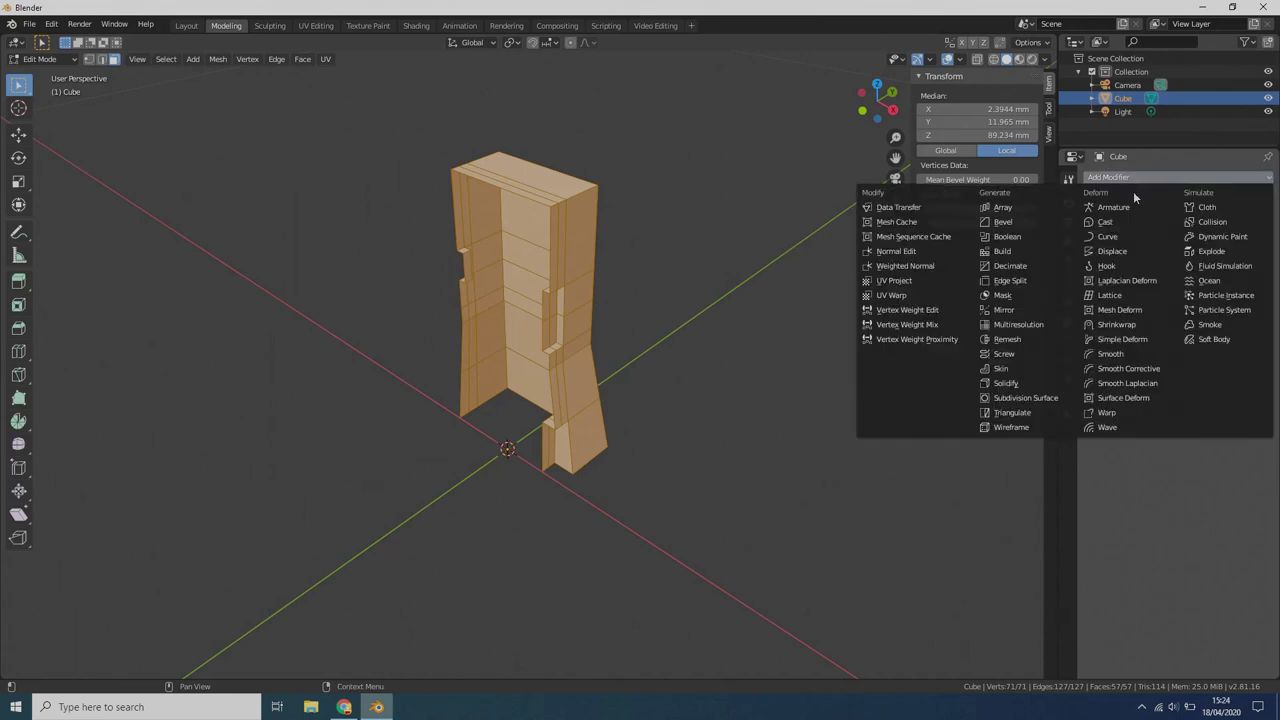
pyautogui.click(1019, 313)
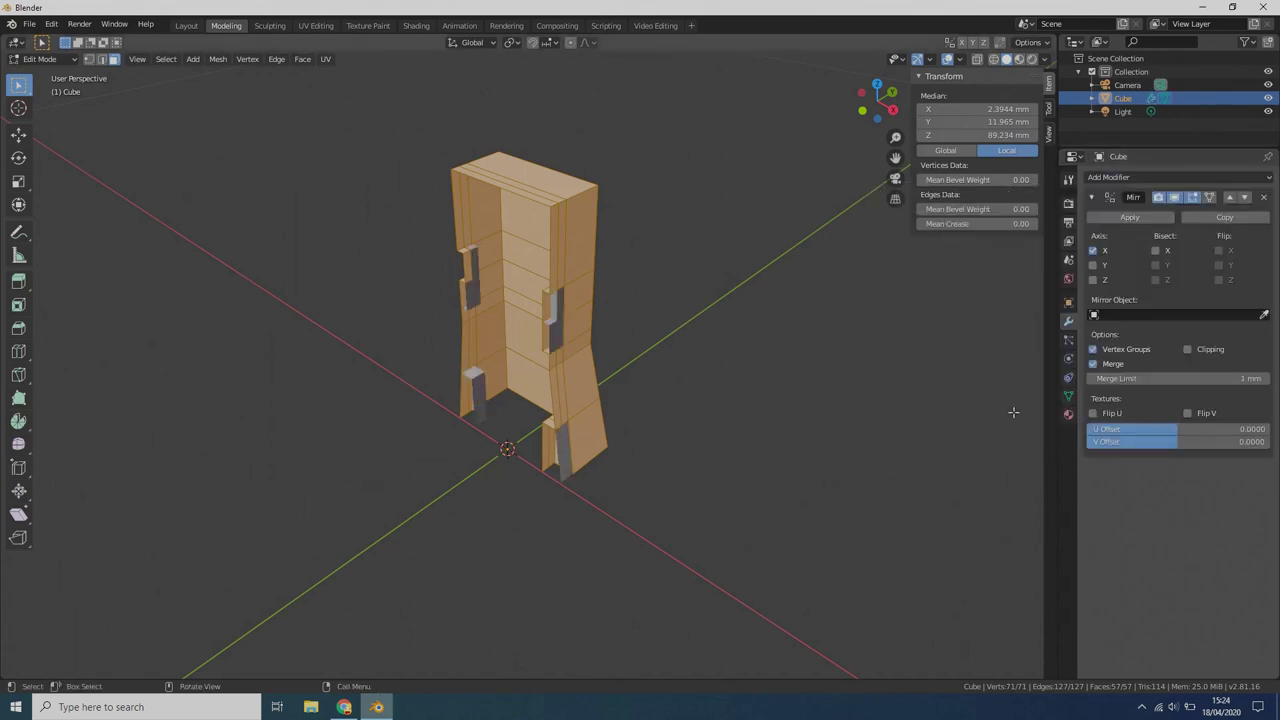
pyautogui.click(1092, 266)
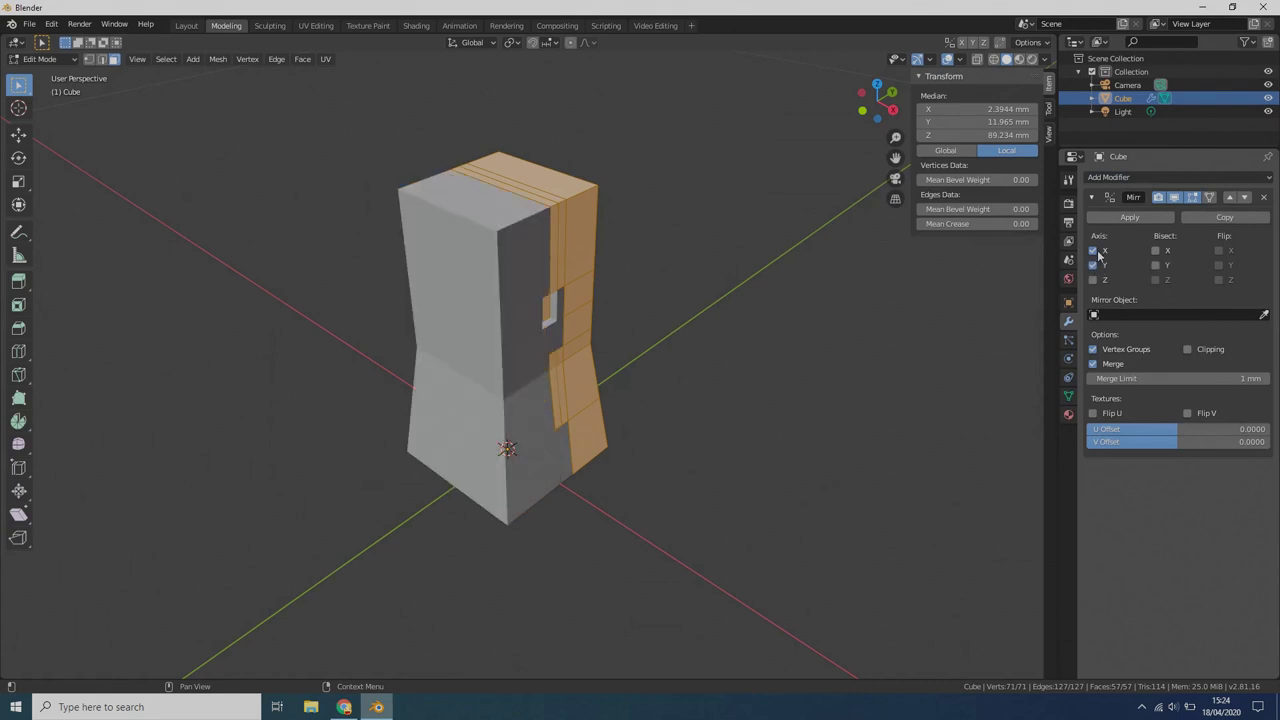
pyautogui.click(1093, 251)
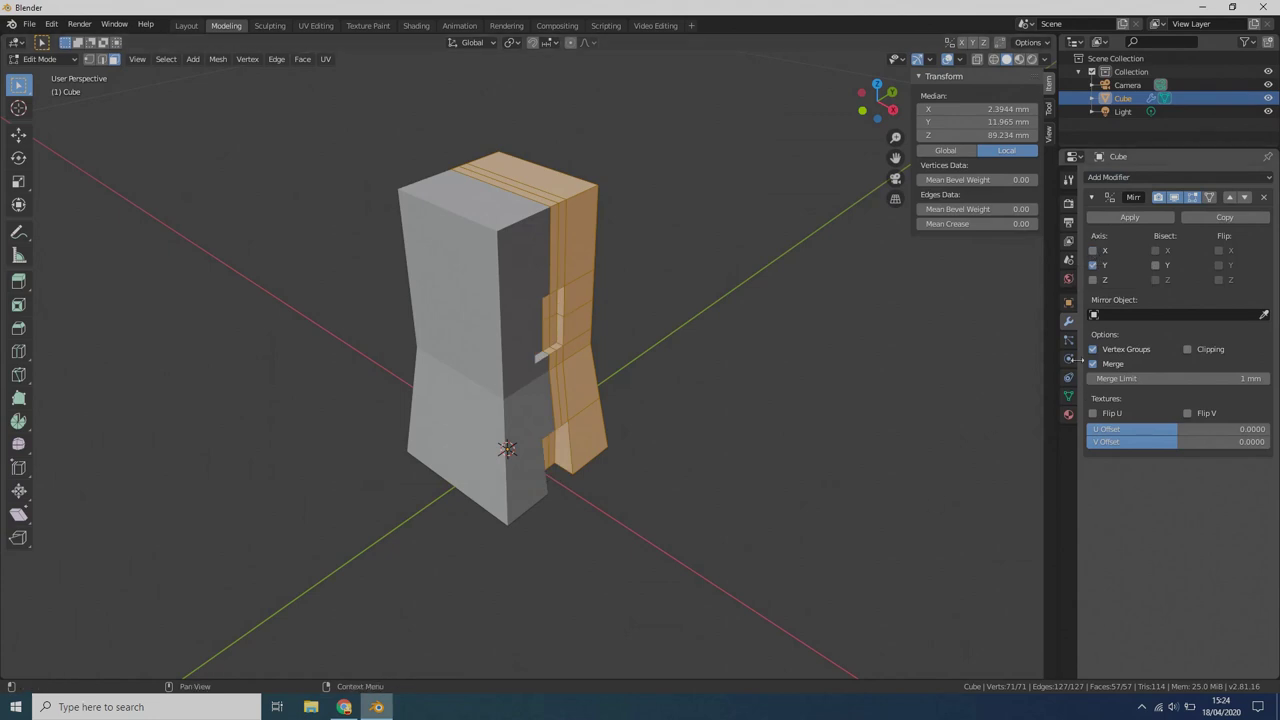
pyautogui.moveTo(798, 424)
pyautogui.mouseDown(button='middle')
pyautogui.moveTo(726, 366)
pyautogui.moveTo(743, 366)
pyautogui.moveTo(697, 407)
pyautogui.moveTo(643, 420)
pyautogui.moveTo(814, 423)
pyautogui.moveTo(781, 455)
pyautogui.moveTo(829, 423)
pyautogui.moveTo(974, 403)
pyautogui.moveTo(980, 443)
pyautogui.moveTo(1036, 382)
pyautogui.moveTo(737, 434)
pyautogui.moveTo(800, 430)
pyautogui.mouseUp(button='middle')
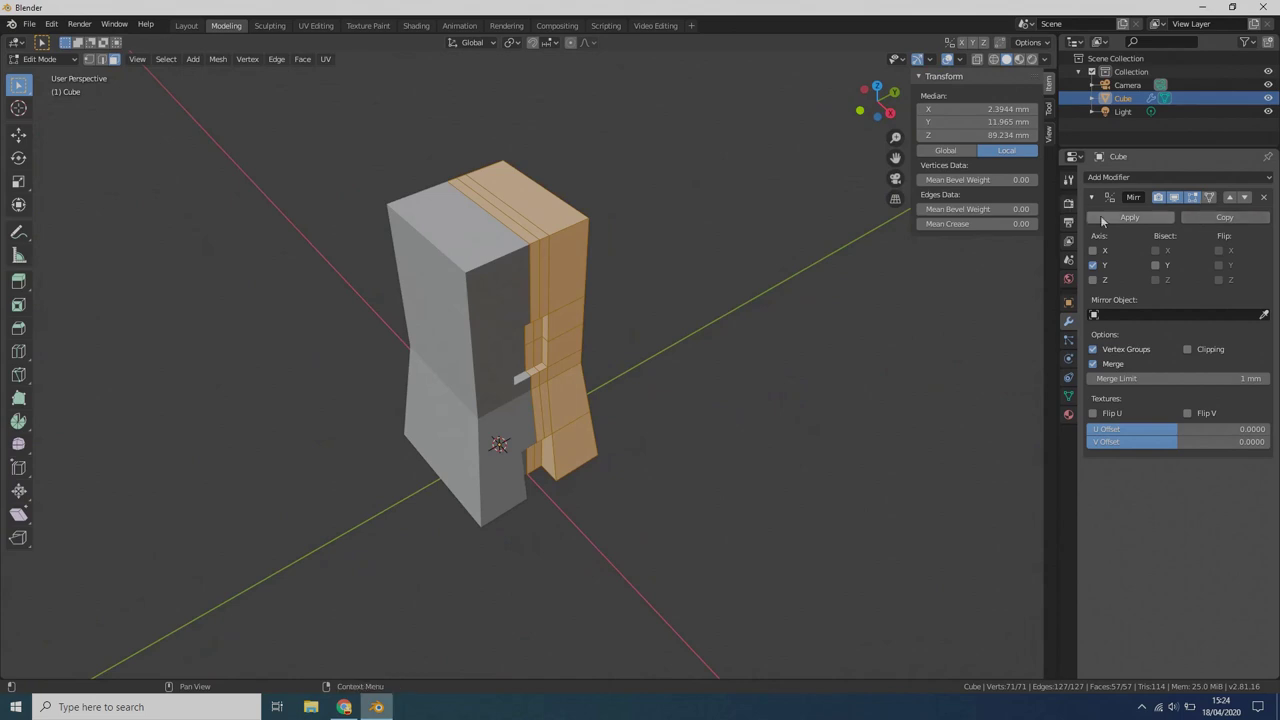
# - Apply the Mirror modifier in Object Mode to make the full tower permanent
pyautogui.click(1127, 218)
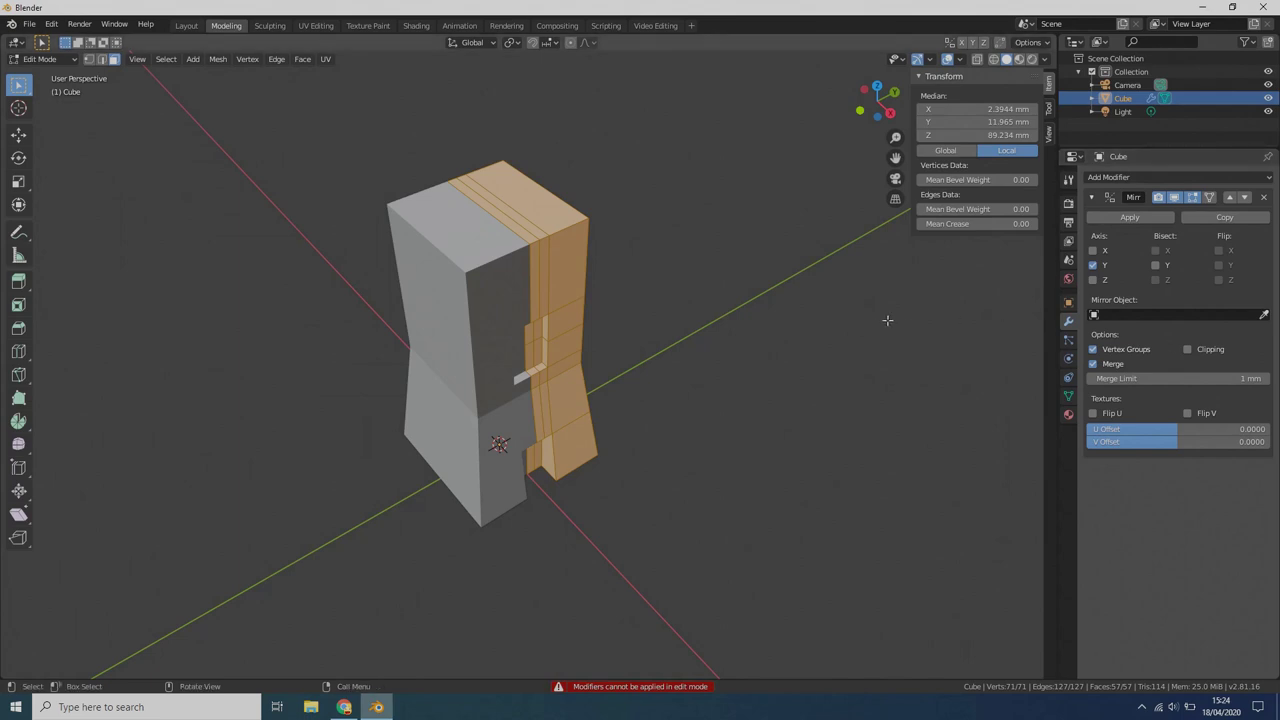
pyautogui.press('Tab')
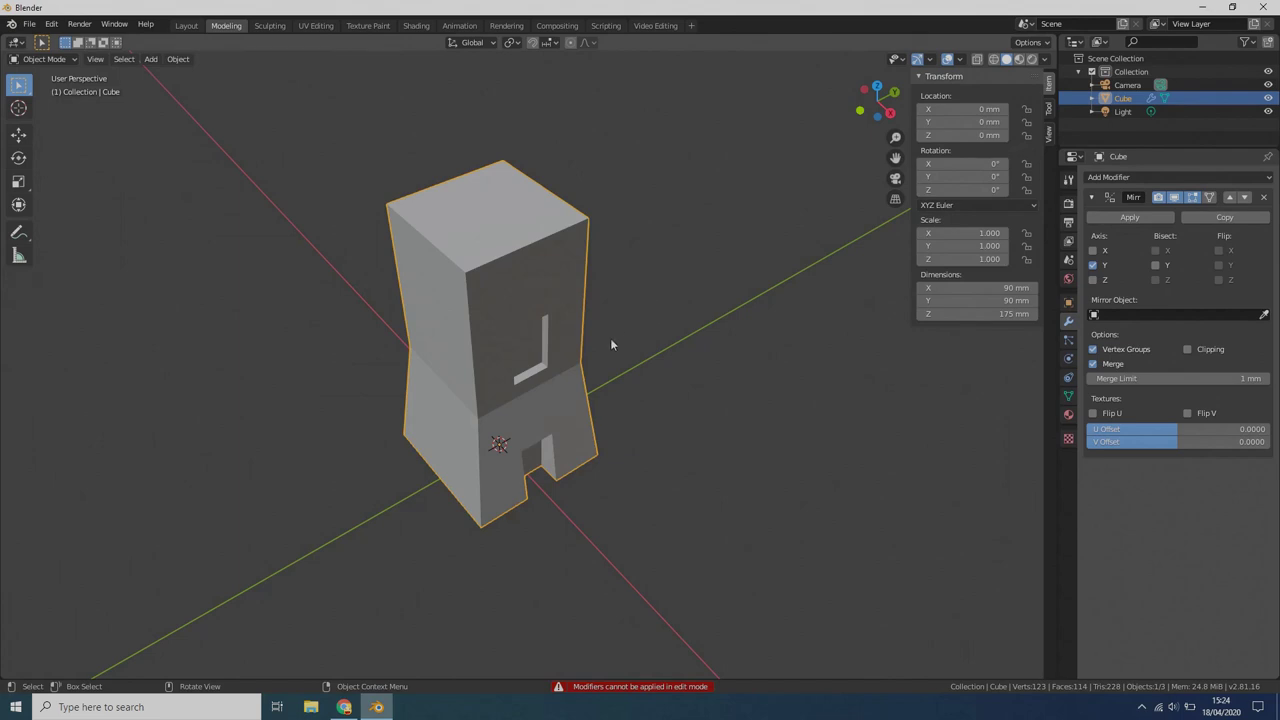
pyautogui.click(1132, 219)
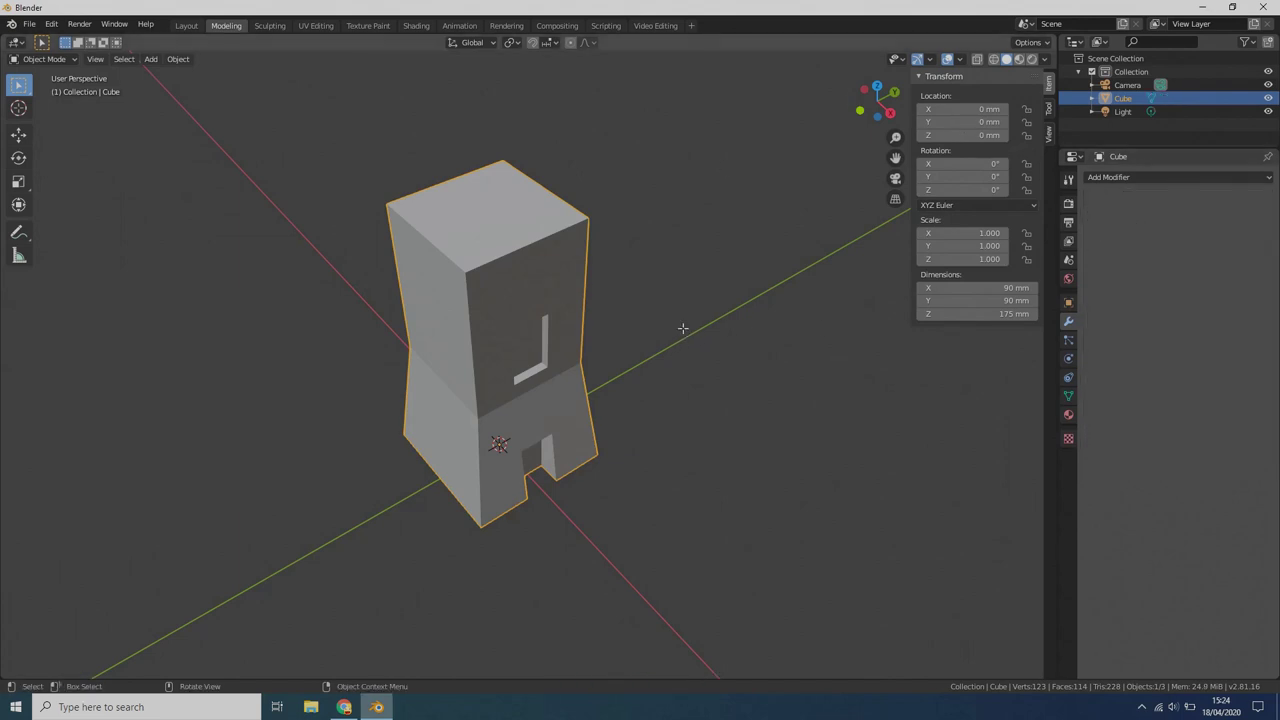
pyautogui.press('Tab')
# - Select the six face strips forming the tower's top, orbiting to see them from above
pyautogui.moveTo(645, 315); pyautogui.dragTo(687, 355, button='middle')
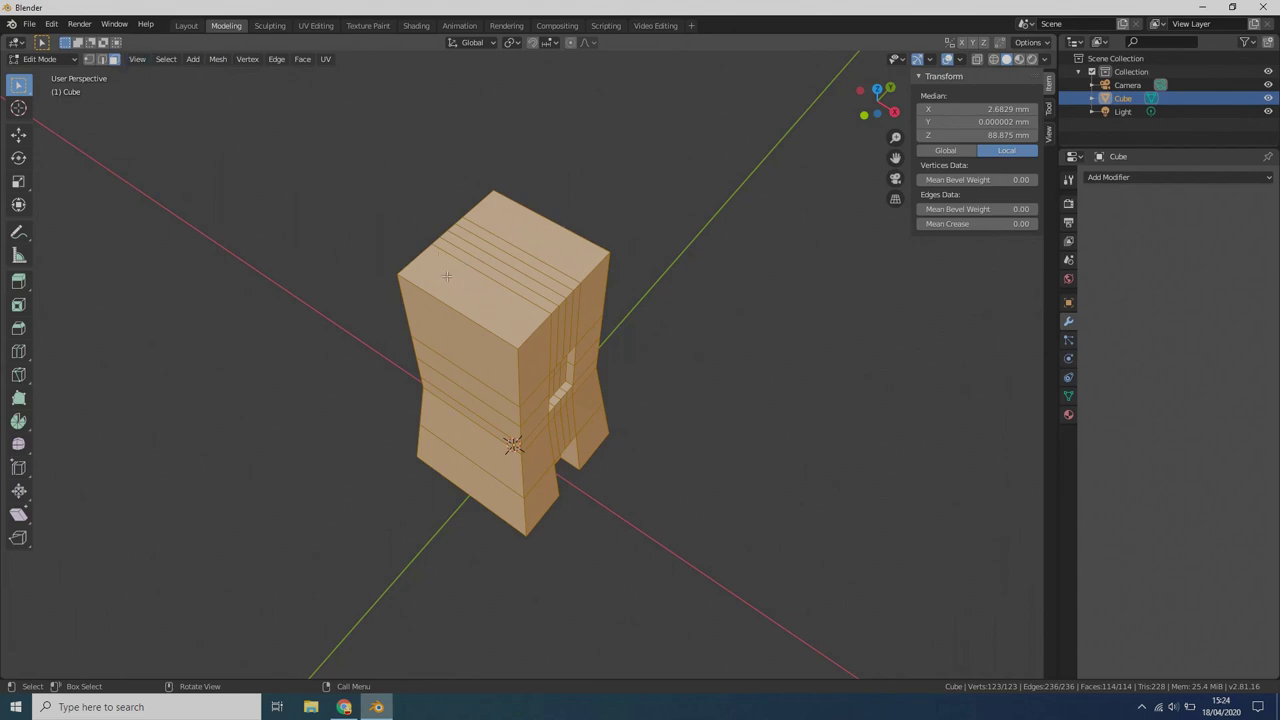
pyautogui.click(497, 270)
pyautogui.keyDown('shift'); pyautogui.click(505, 275); pyautogui.keyUp('shift')
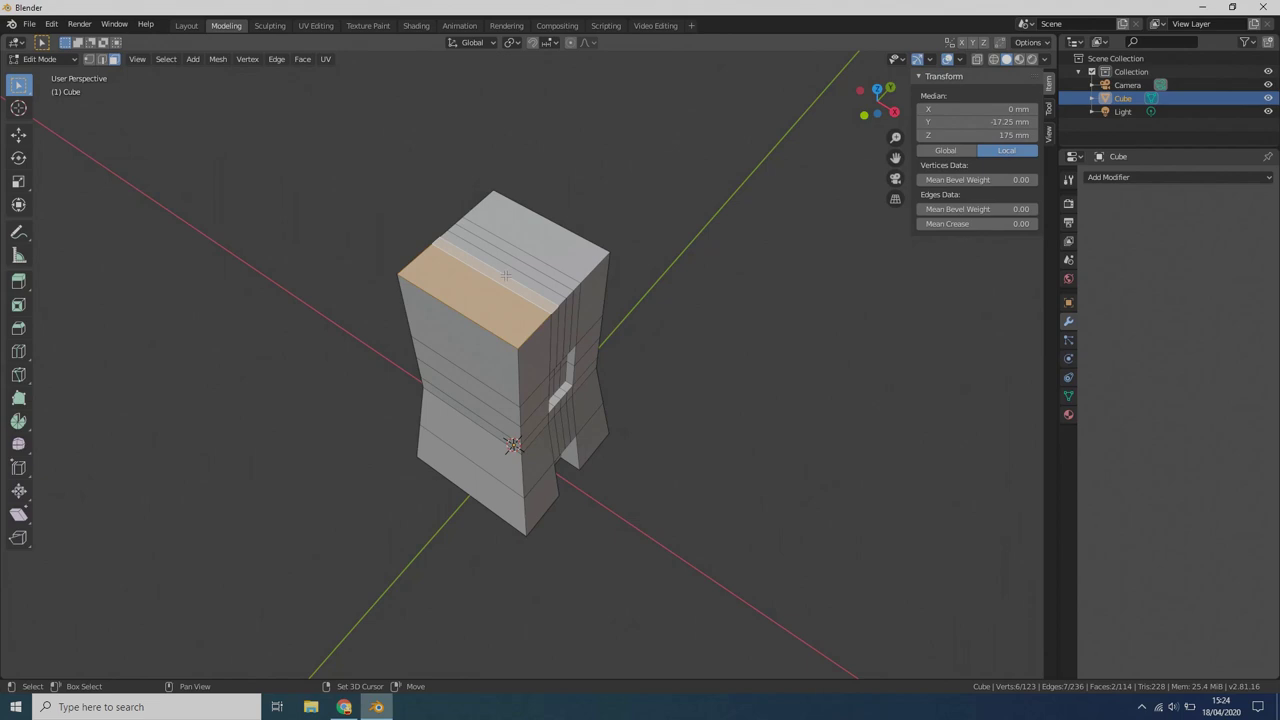
pyautogui.keyDown('shift'); pyautogui.click(527, 261); pyautogui.keyUp('shift')
pyautogui.keyDown('shift'); pyautogui.click(525, 265); pyautogui.keyUp('shift')
pyautogui.keyDown('shift'); pyautogui.click(529, 260); pyautogui.keyUp('shift')
pyautogui.keyDown('shift'); pyautogui.click(545, 244); pyautogui.keyUp('shift')
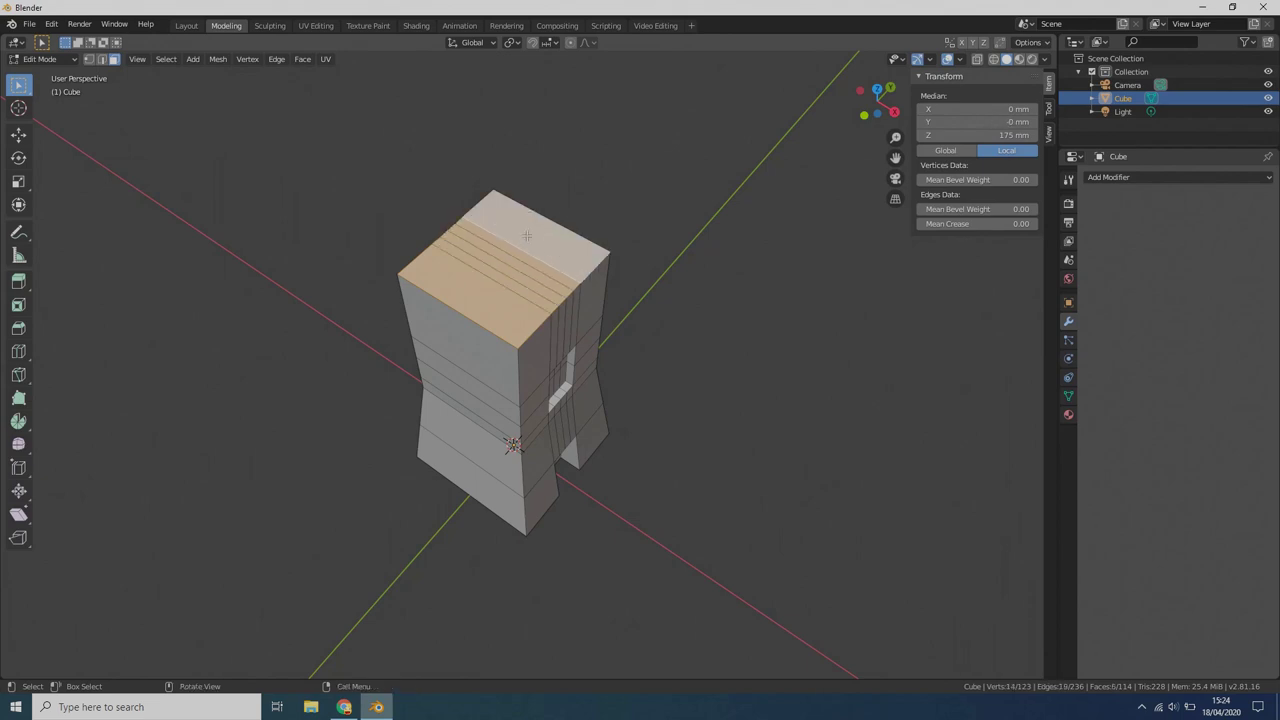
pyautogui.moveTo(451, 216); pyautogui.dragTo(290, 273, button='middle')
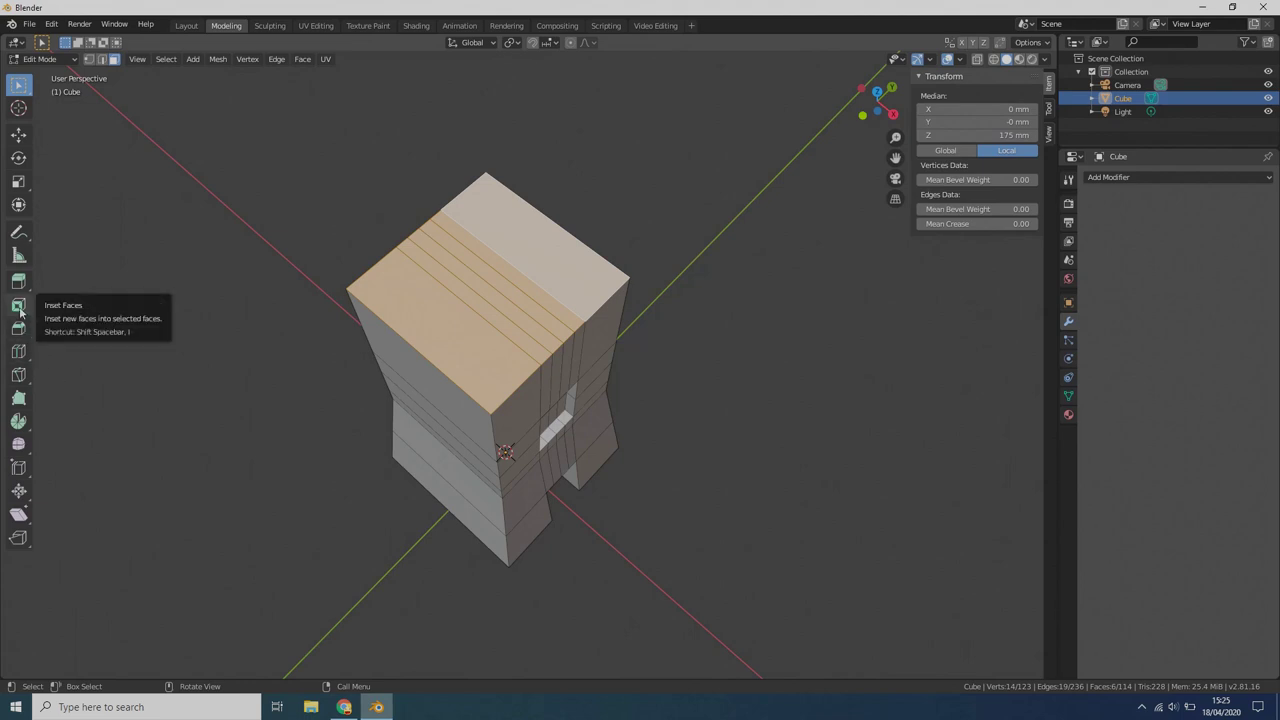
# - Inset the selected top faces with a 1 mm thickness
pyautogui.click(19, 306)
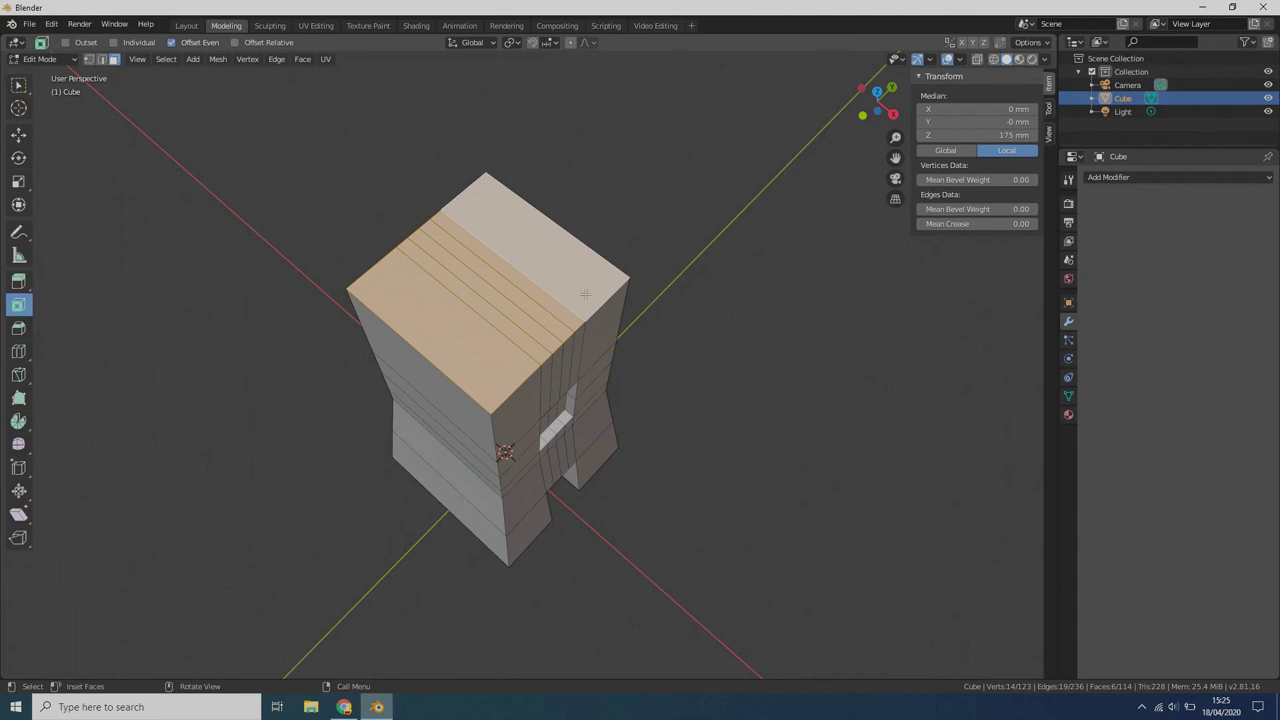
pyautogui.moveTo(574, 280)
pyautogui.mouseDown()
pyautogui.moveTo(519, 283)
pyautogui.moveTo(569, 285)
pyautogui.moveTo(556, 286)
pyautogui.mouseUp()
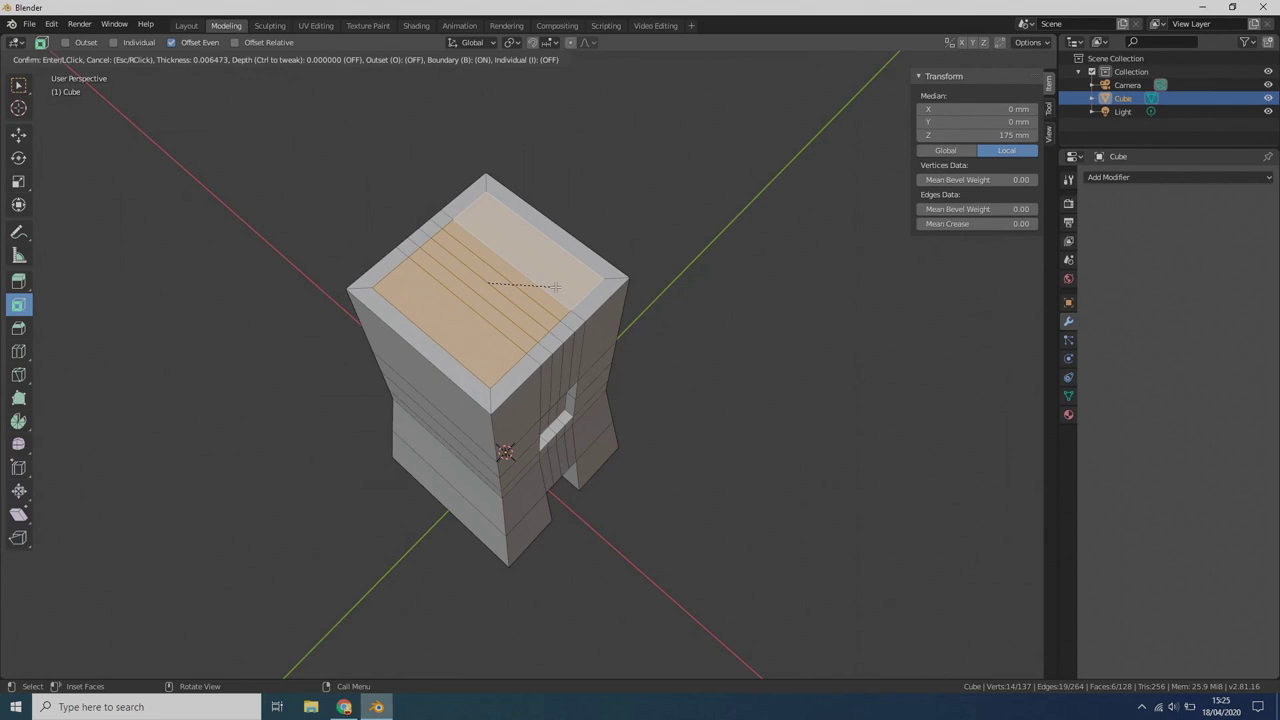
pyautogui.write('1')
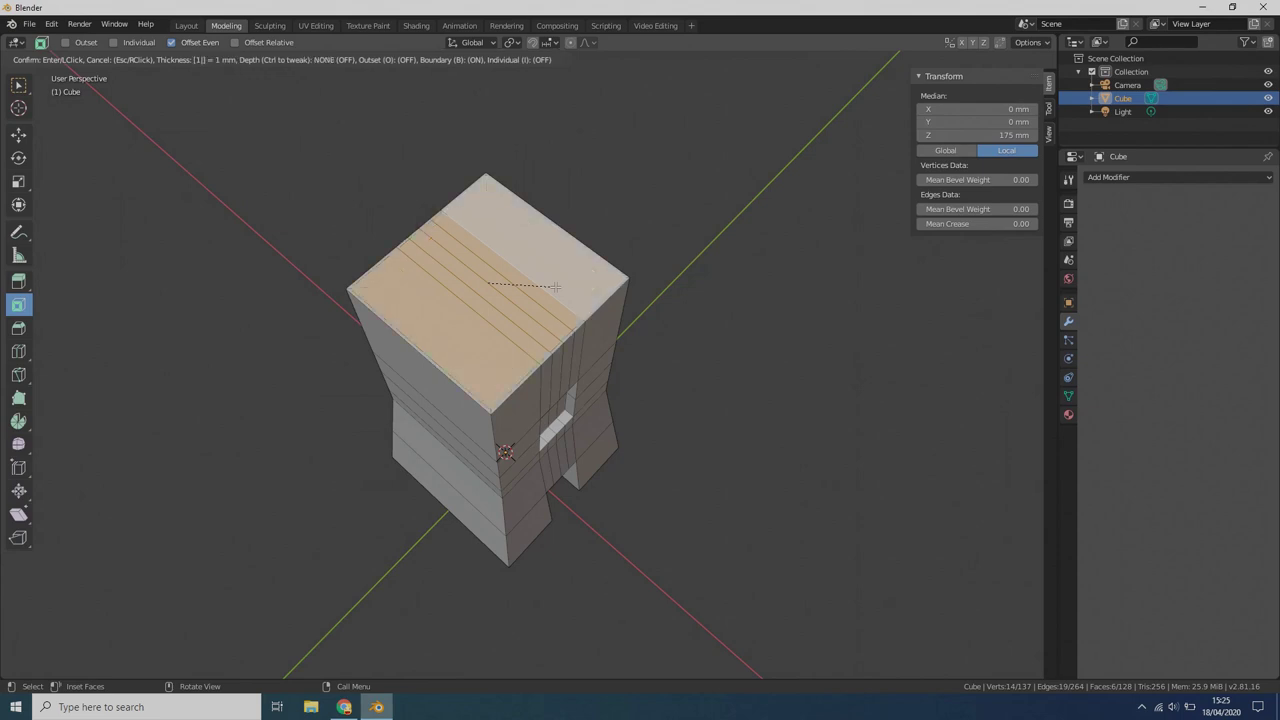
pyautogui.press('Return')
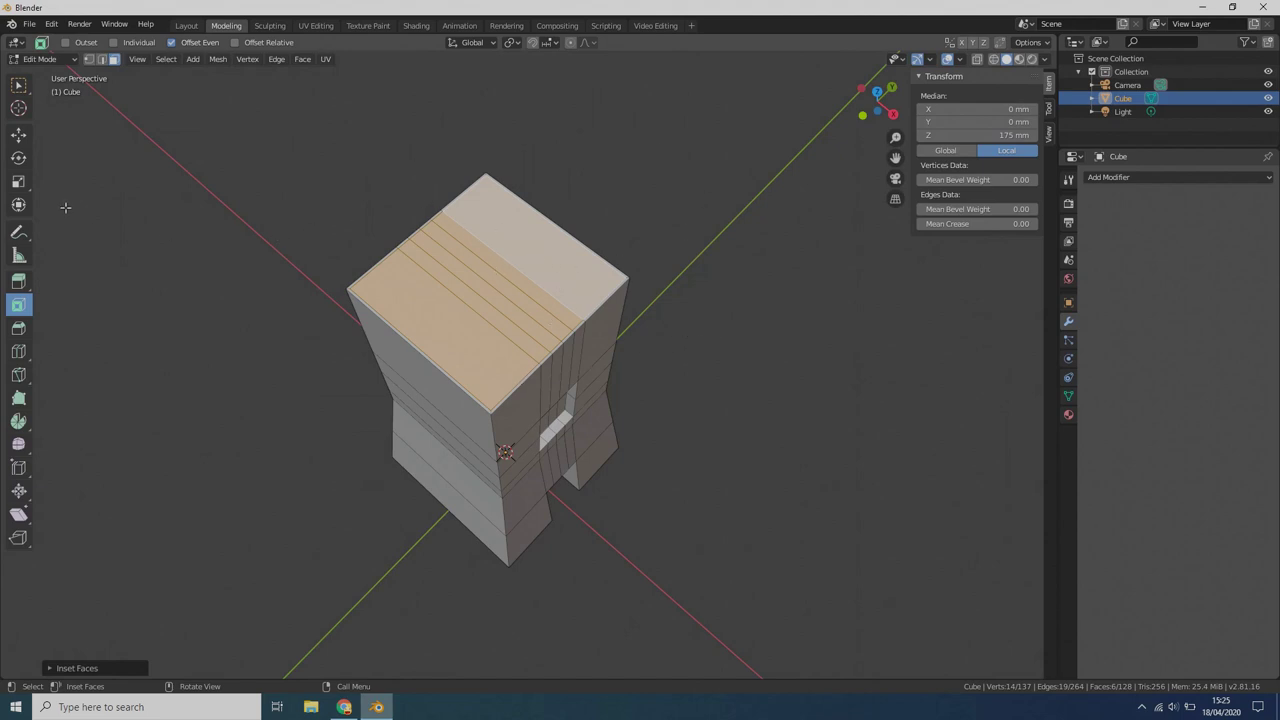
# - Extrude the inset top faces -20 mm down into the tower
pyautogui.press('e')
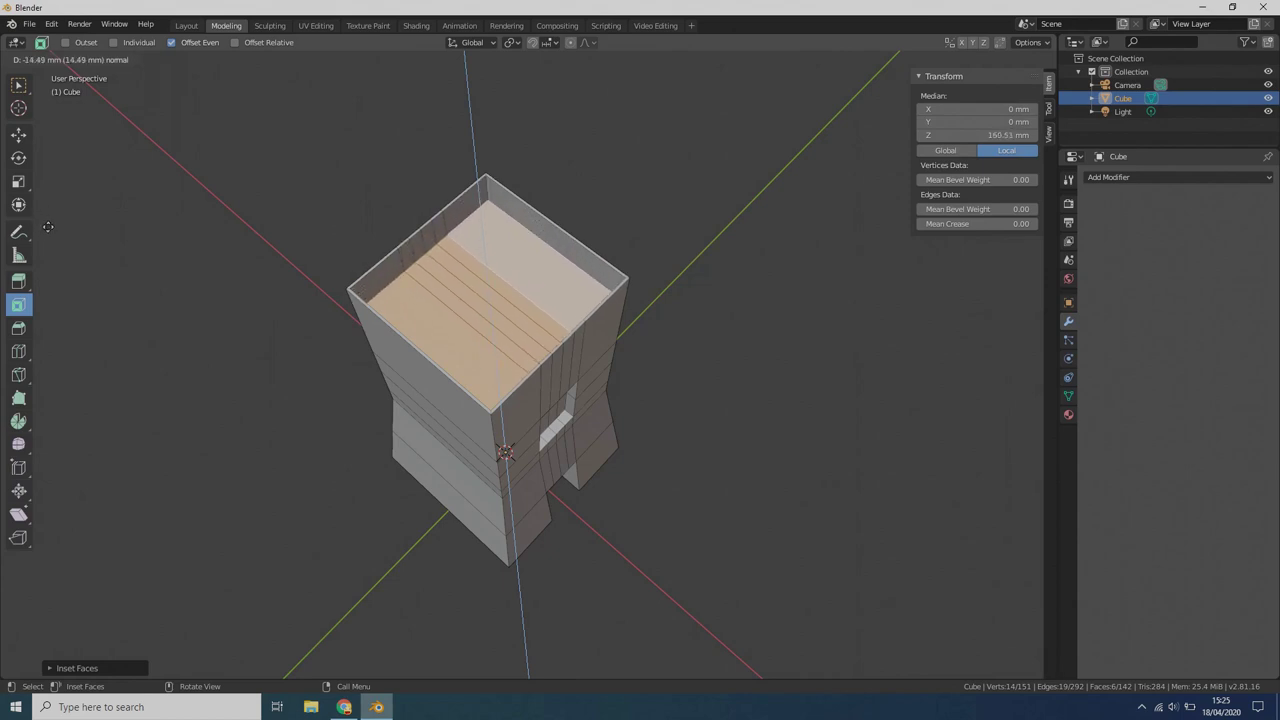
pyautogui.write('-20')
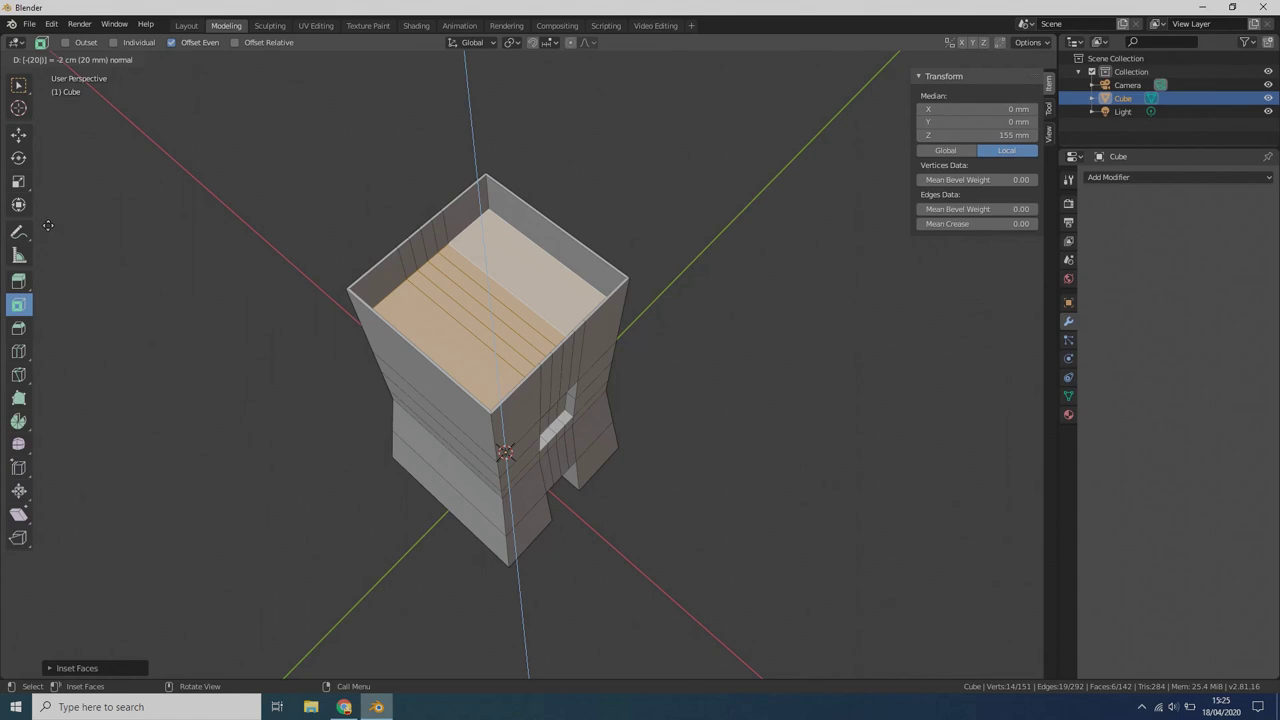
pyautogui.press('Return')
# - Check the hollow parapet from the side and above, then return to Object Mode
pyautogui.moveTo(338, 360); pyautogui.dragTo(298, 294, button='middle')
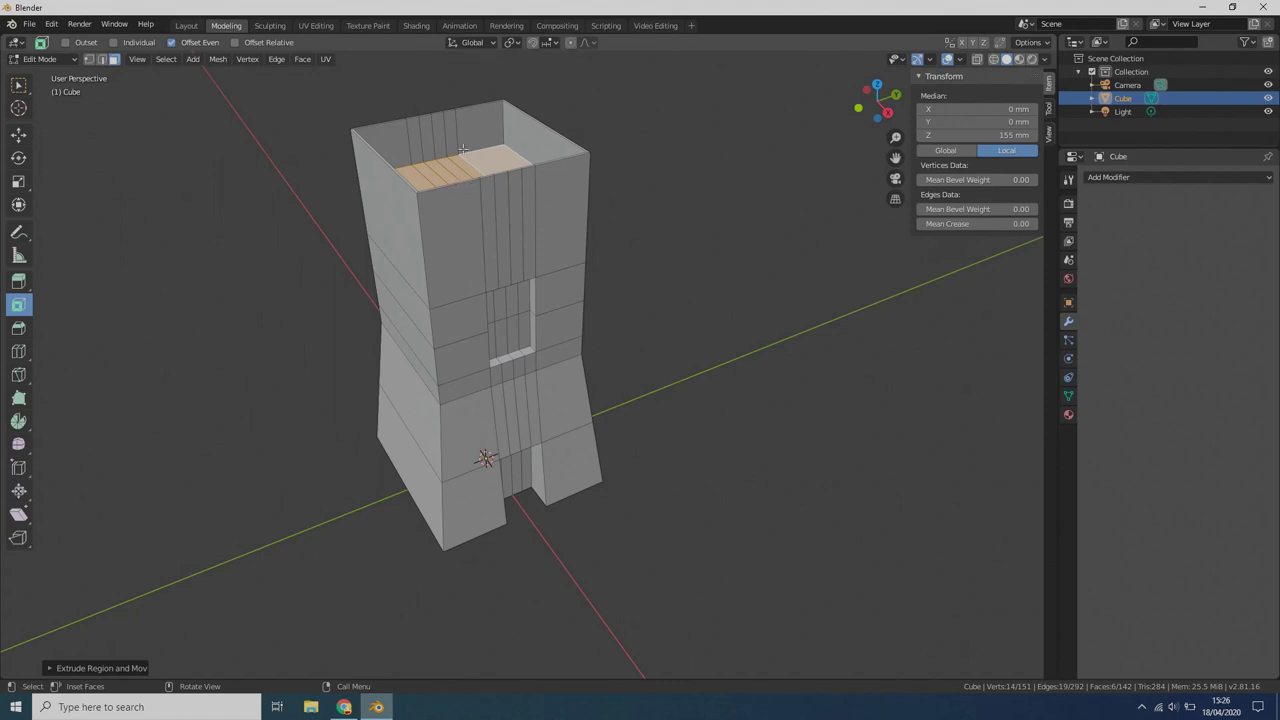
pyautogui.moveTo(230, 194); pyautogui.dragTo(201, 243, button='middle')
pyautogui.press('Tab')
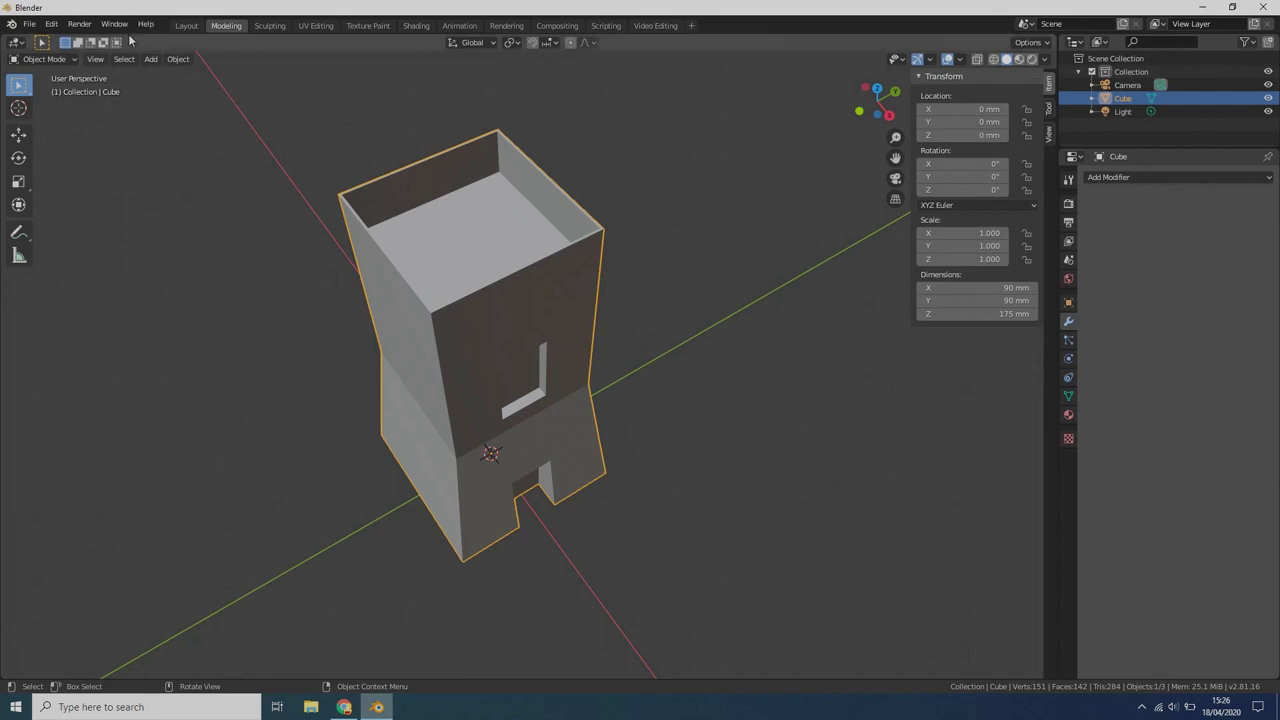
# - Switch to Wireframe shading and Front Orthographic view, then re-enter Edit Mode
pyautogui.click(991, 60)
pyautogui.moveTo(747, 140)
pyautogui.mouseDown(button='middle')
pyautogui.moveTo(698, 219)
pyautogui.moveTo(668, 163)
pyautogui.moveTo(660, 180)
pyautogui.mouseUp(button='middle')
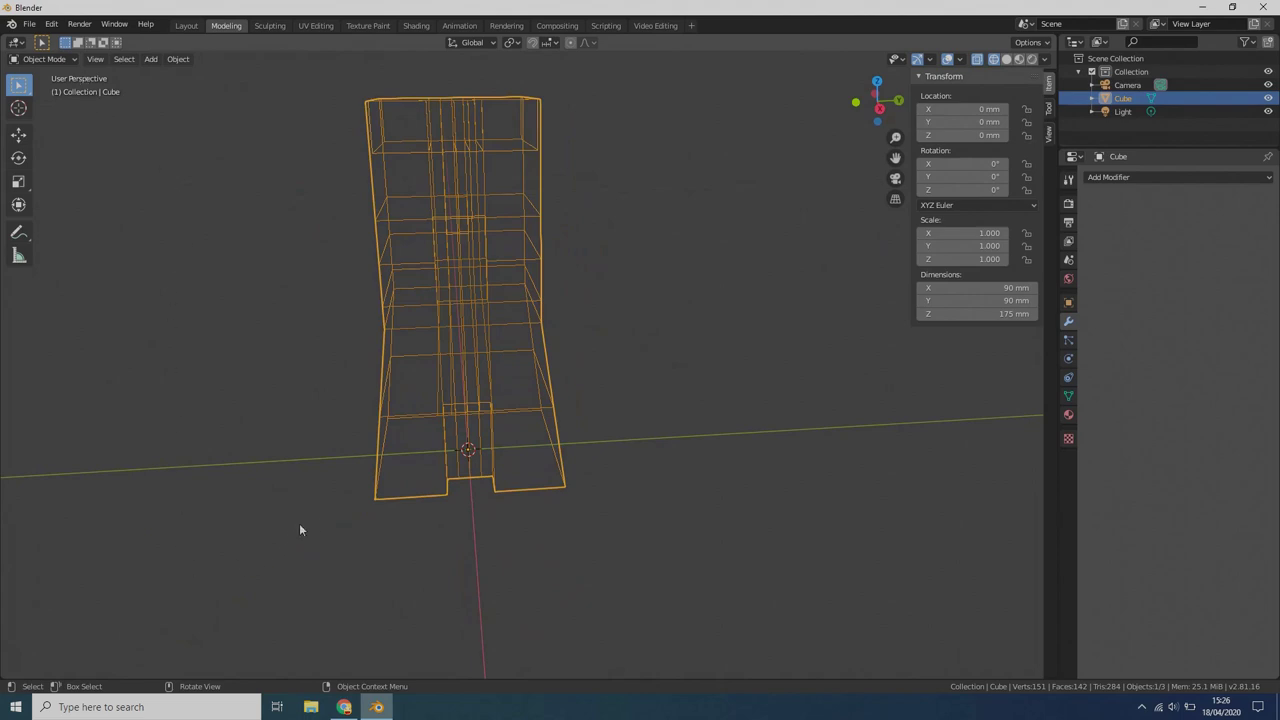
pyautogui.press('KP_1')
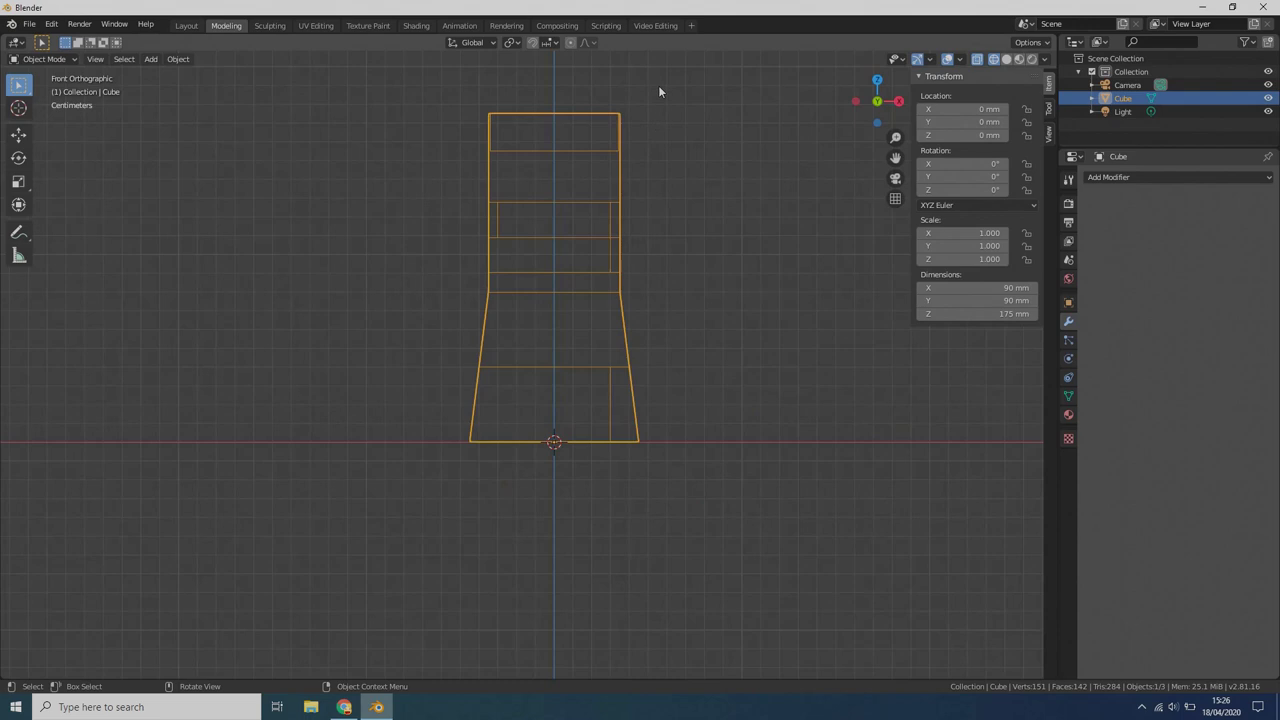
pyautogui.press('Tab')
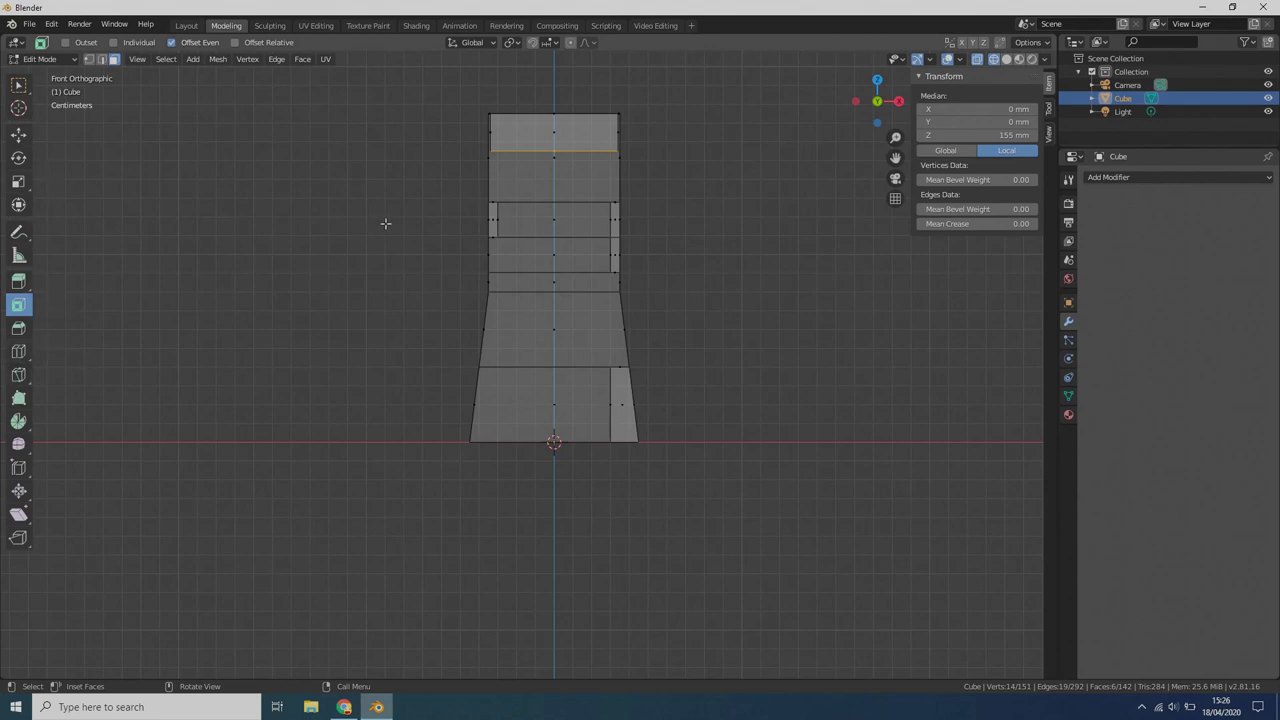
# - Clear the selection and add a horizontal loop cut below the top band at Z 151.42 mm
pyautogui.press('a')
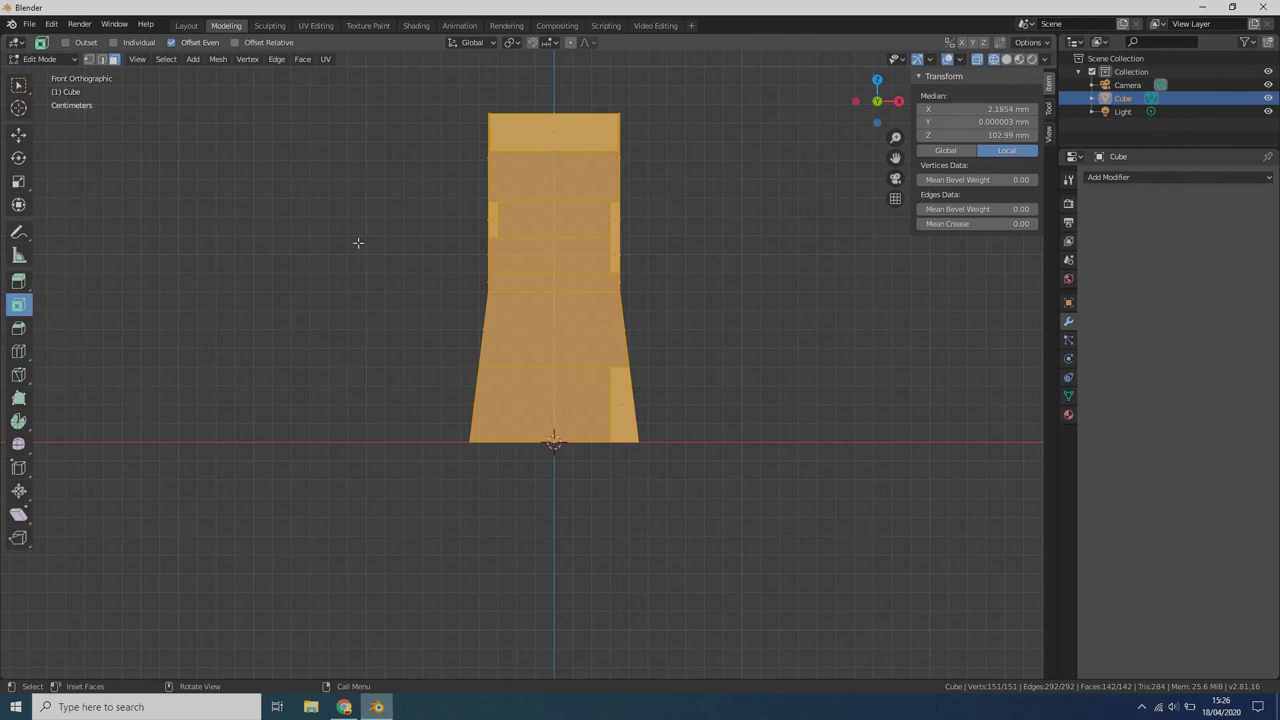
pyautogui.hotkey('alt', 'a')
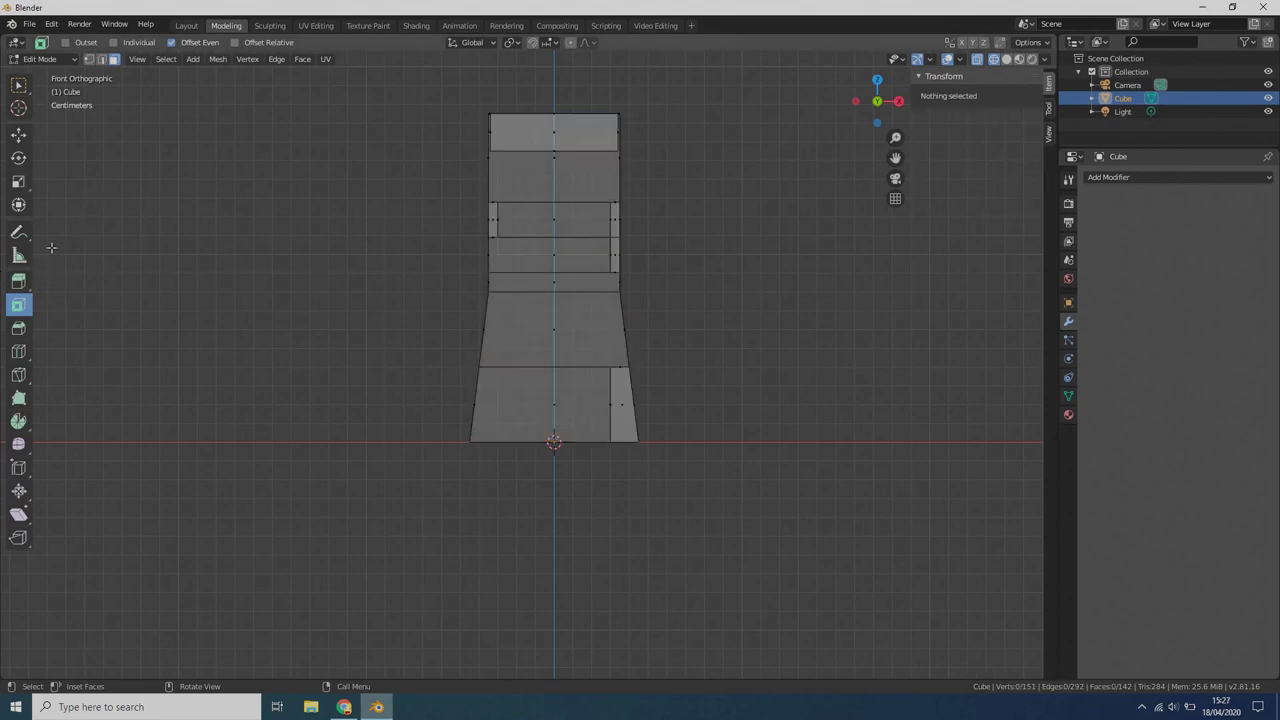
pyautogui.click(22, 352)
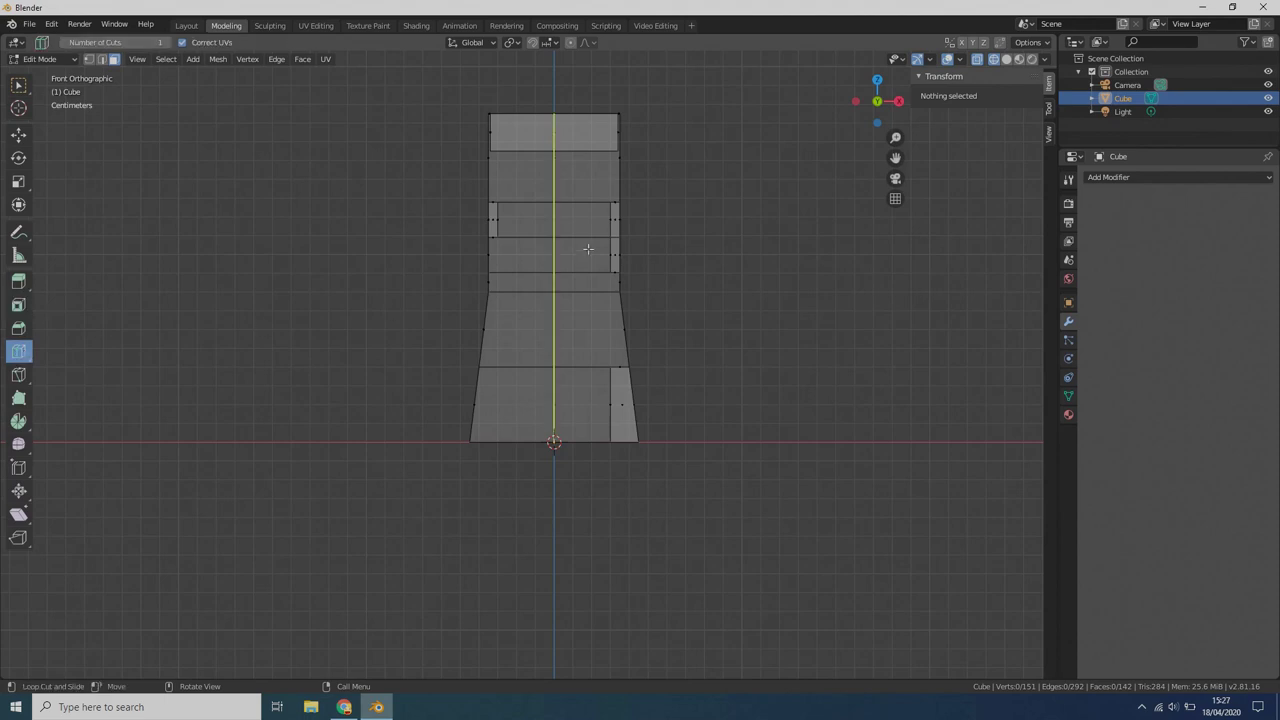
pyautogui.click(491, 179)
pyautogui.scroll(3, 575, 190)
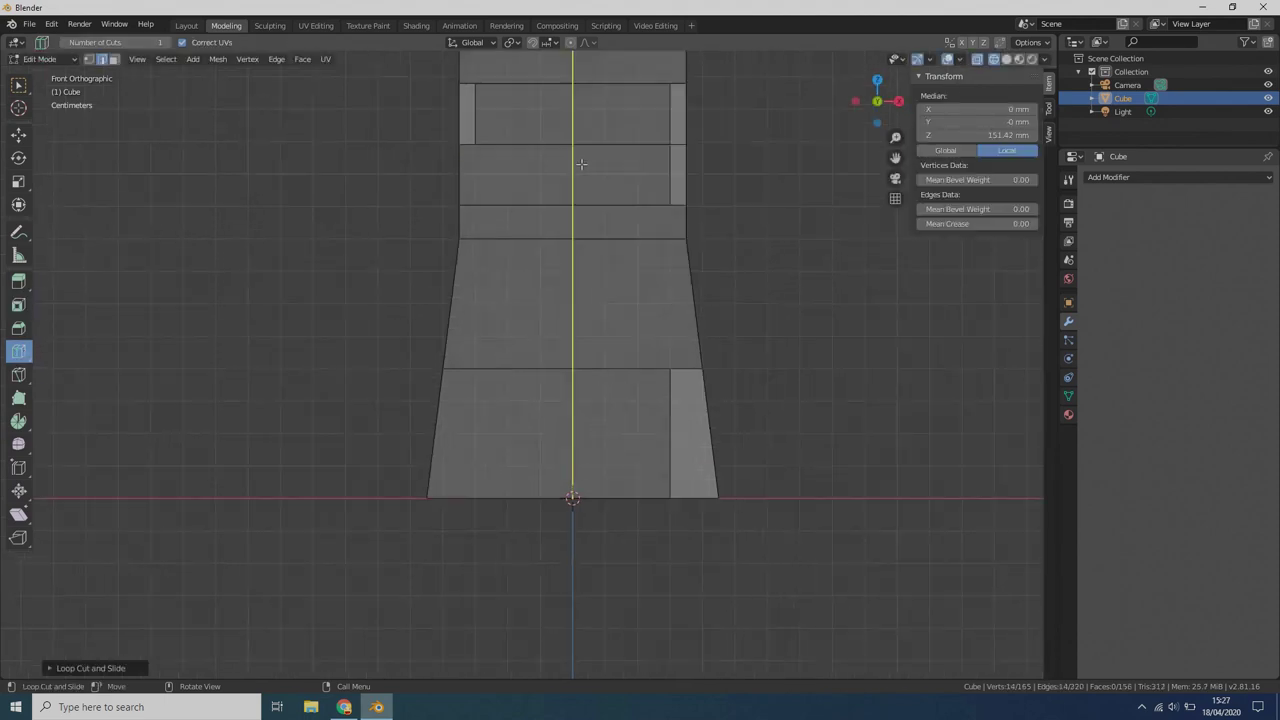
pyautogui.keyDown('shift'); pyautogui.moveTo(577, 191); pyautogui.dragTo(588, 495, button='middle'); pyautogui.keyUp('shift')
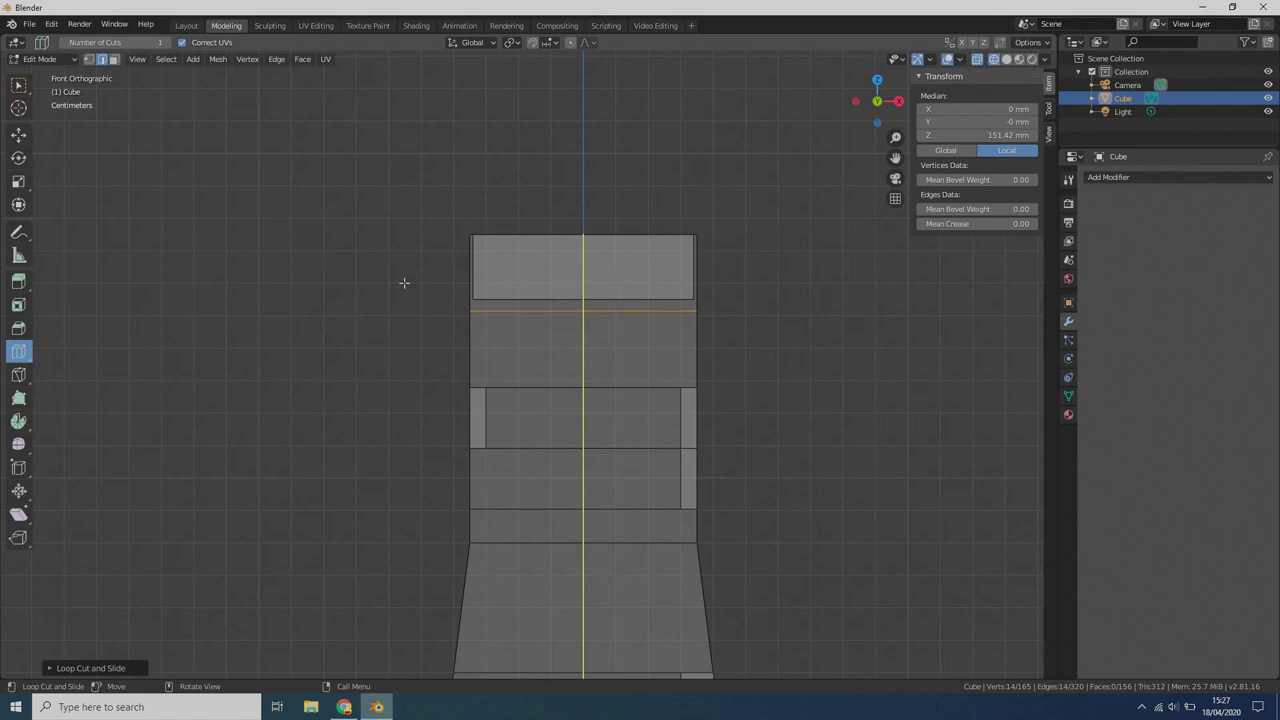
pyautogui.click(18, 134)
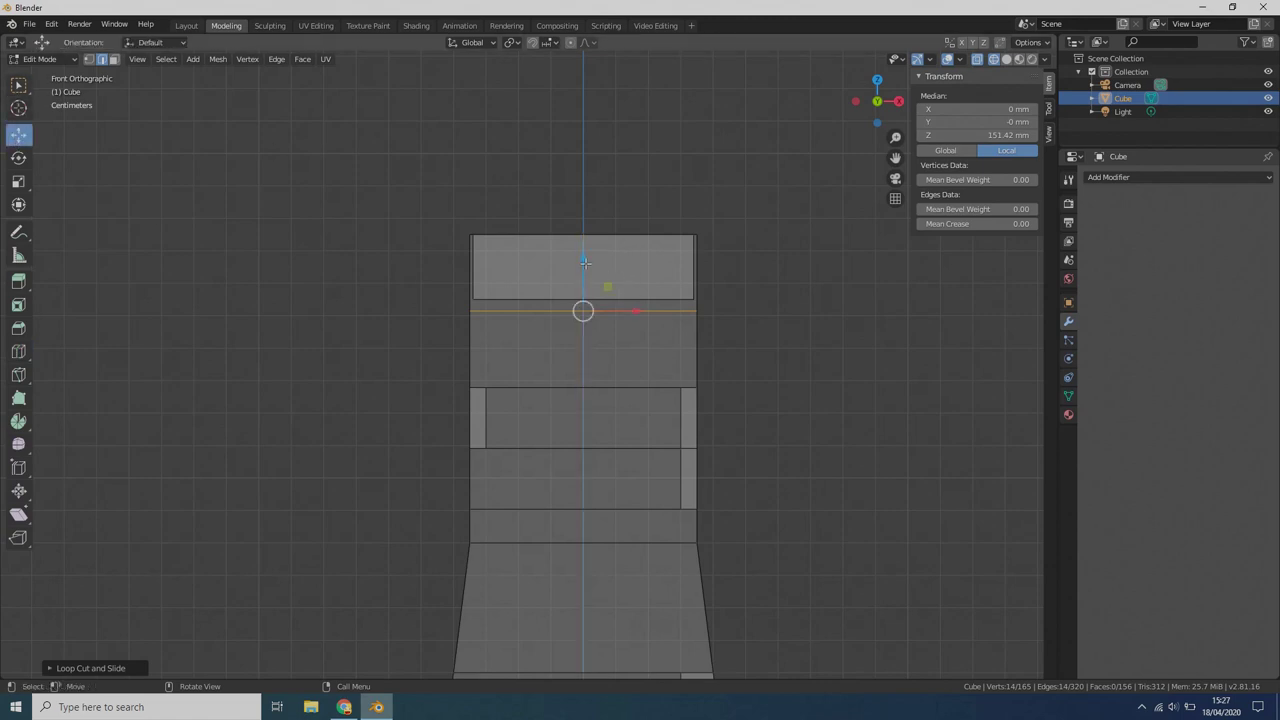
# - Lift the upper edge loop along Z to 154.91 mm, then orbit back to a perspective view
pyautogui.moveTo(585, 262); pyautogui.dragTo(588, 250)
pyautogui.moveTo(794, 237); pyautogui.dragTo(694, 278, button='middle')
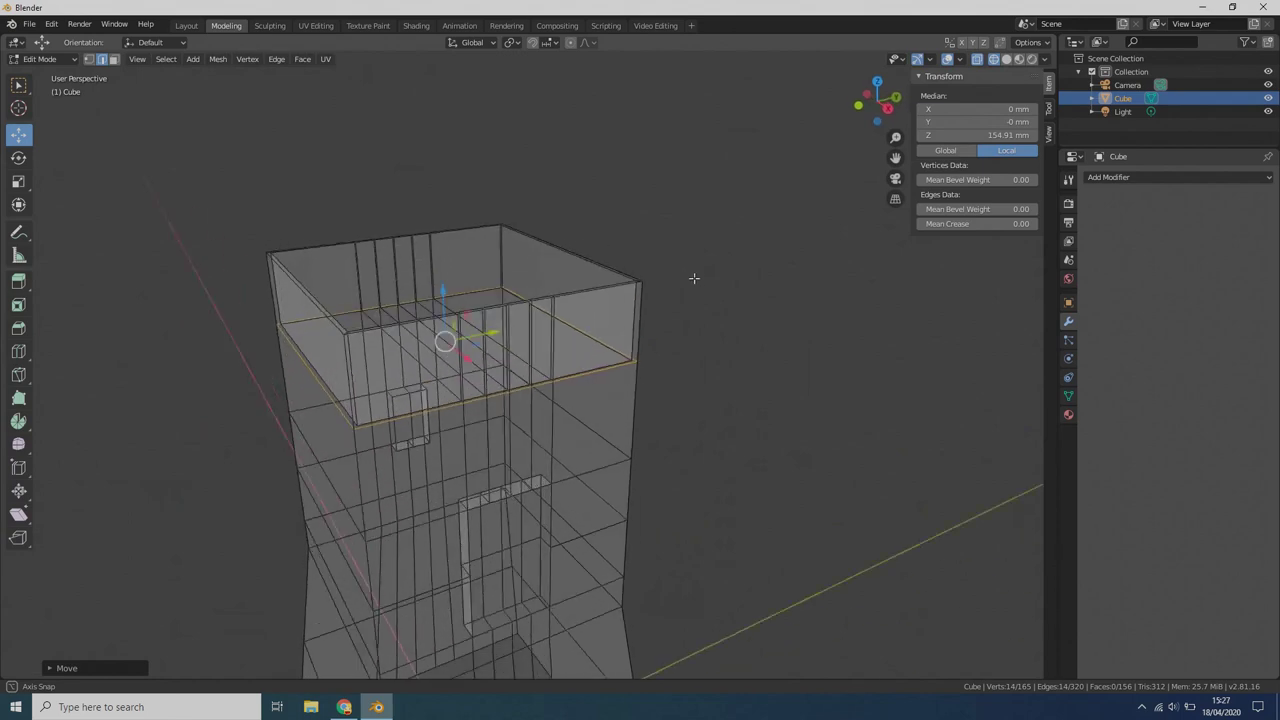
pyautogui.scroll(-4, 694, 278)
pyautogui.scroll(2, 589, 354)
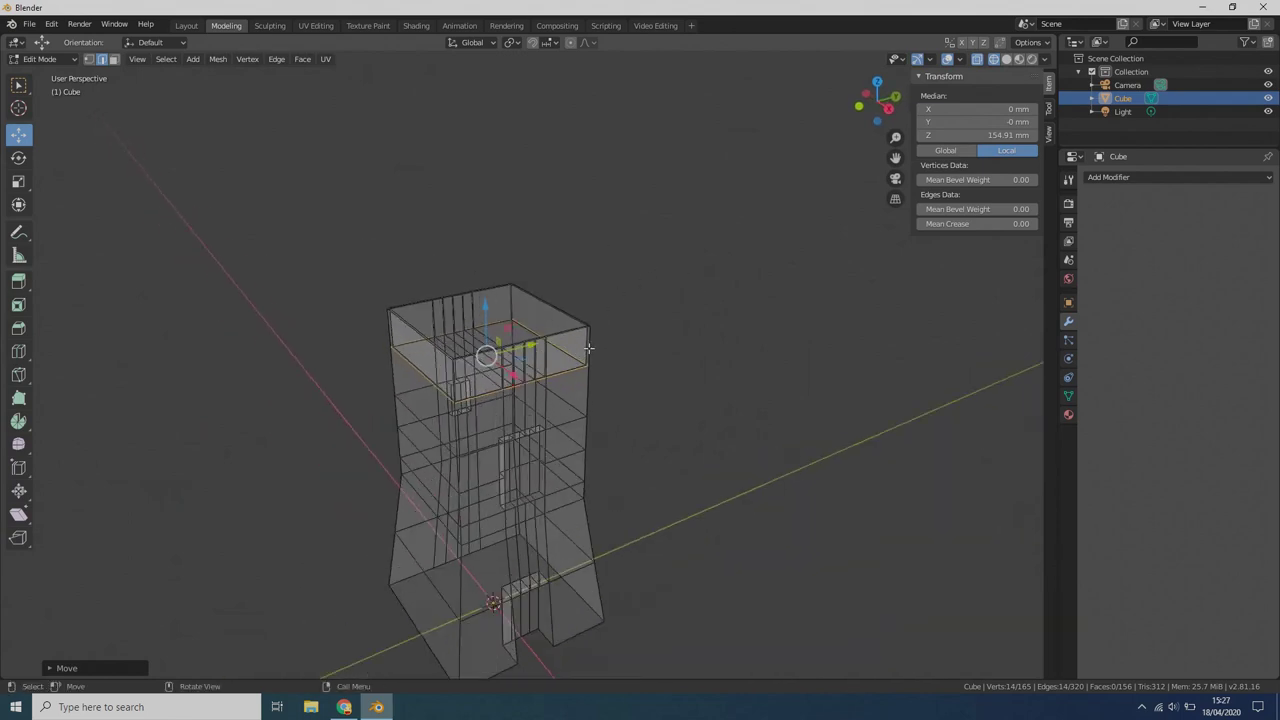
pyautogui.scroll(2, 613, 350)
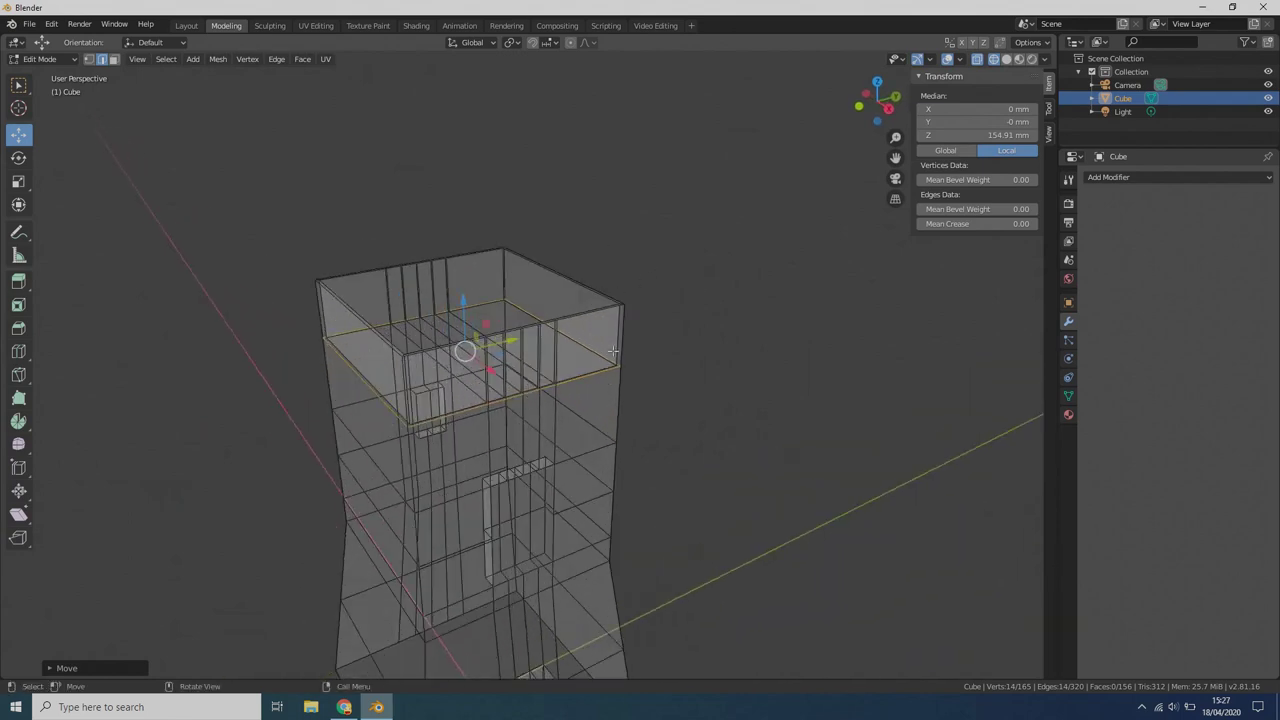
pyautogui.scroll(2, 613, 350)
pyautogui.moveTo(544, 327); pyautogui.dragTo(502, 395, button='middle')
pyautogui.scroll(-3, 501, 388)
pyautogui.moveTo(617, 463); pyautogui.dragTo(588, 347, button='middle')
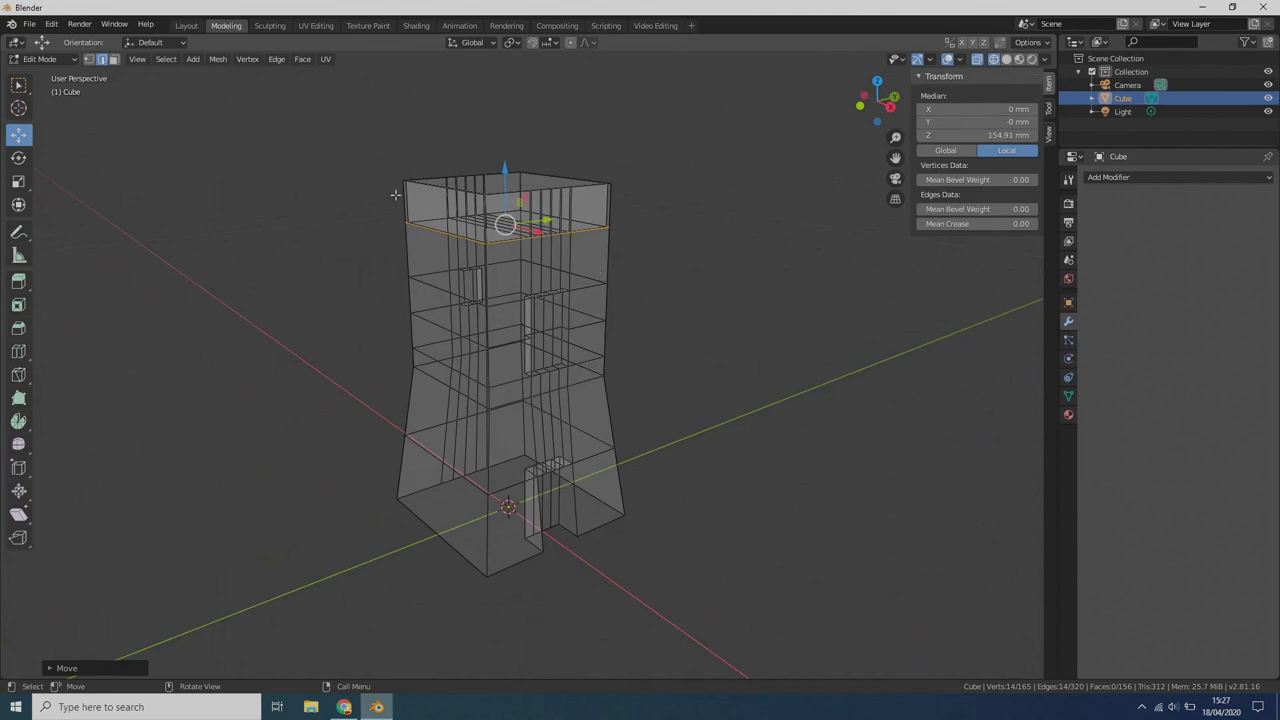
# - Switch the viewport back to Solid shading
pyautogui.click(1007, 61)
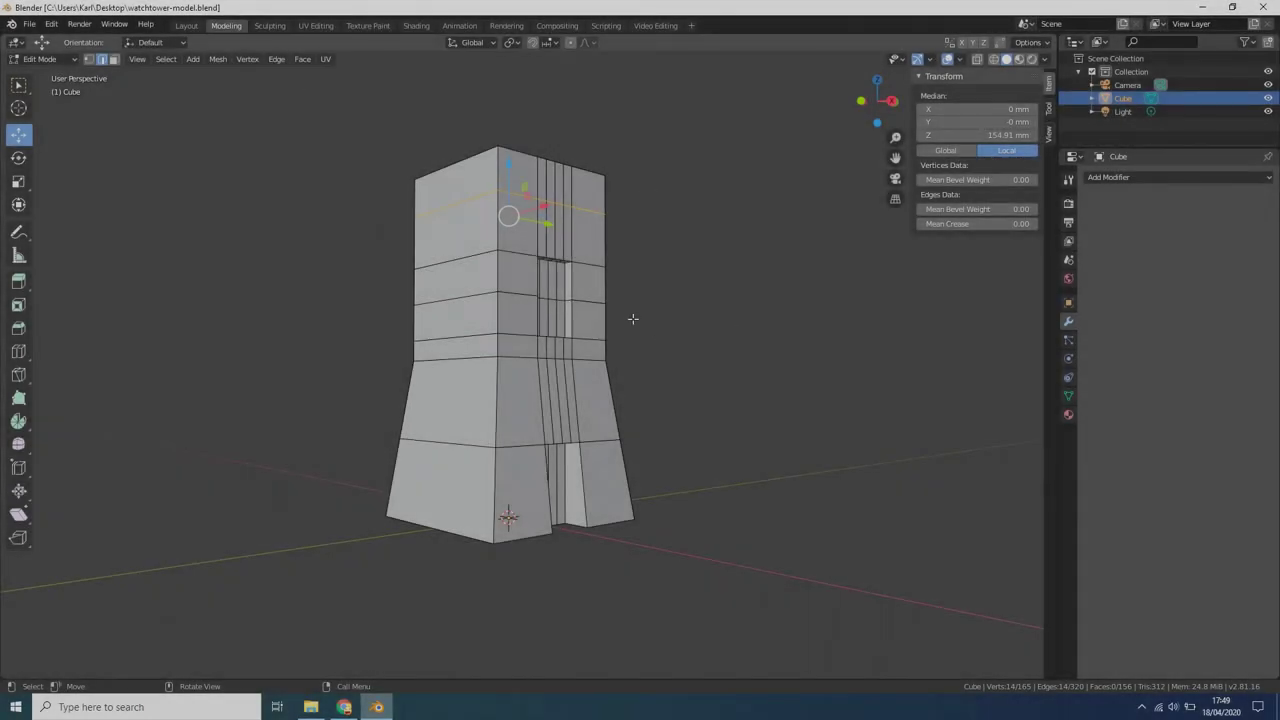
# - Orbit around the tower to inspect its front, corners and open top
pyautogui.moveTo(631, 329)
pyautogui.mouseDown(button='middle')
pyautogui.moveTo(686, 290)
pyautogui.moveTo(651, 331)
pyautogui.mouseUp(button='middle')
pyautogui.moveTo(677, 393); pyautogui.dragTo(700, 357, button='middle')
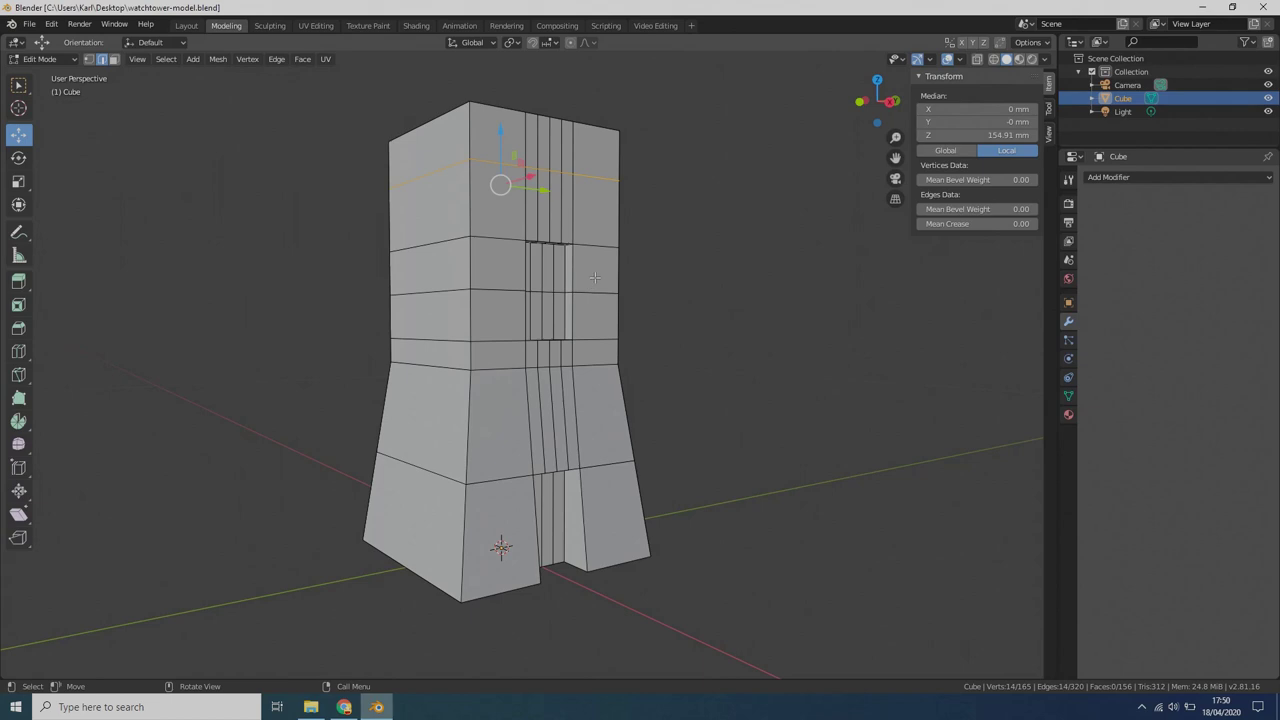
pyautogui.moveTo(493, 241); pyautogui.dragTo(466, 230, button='middle')
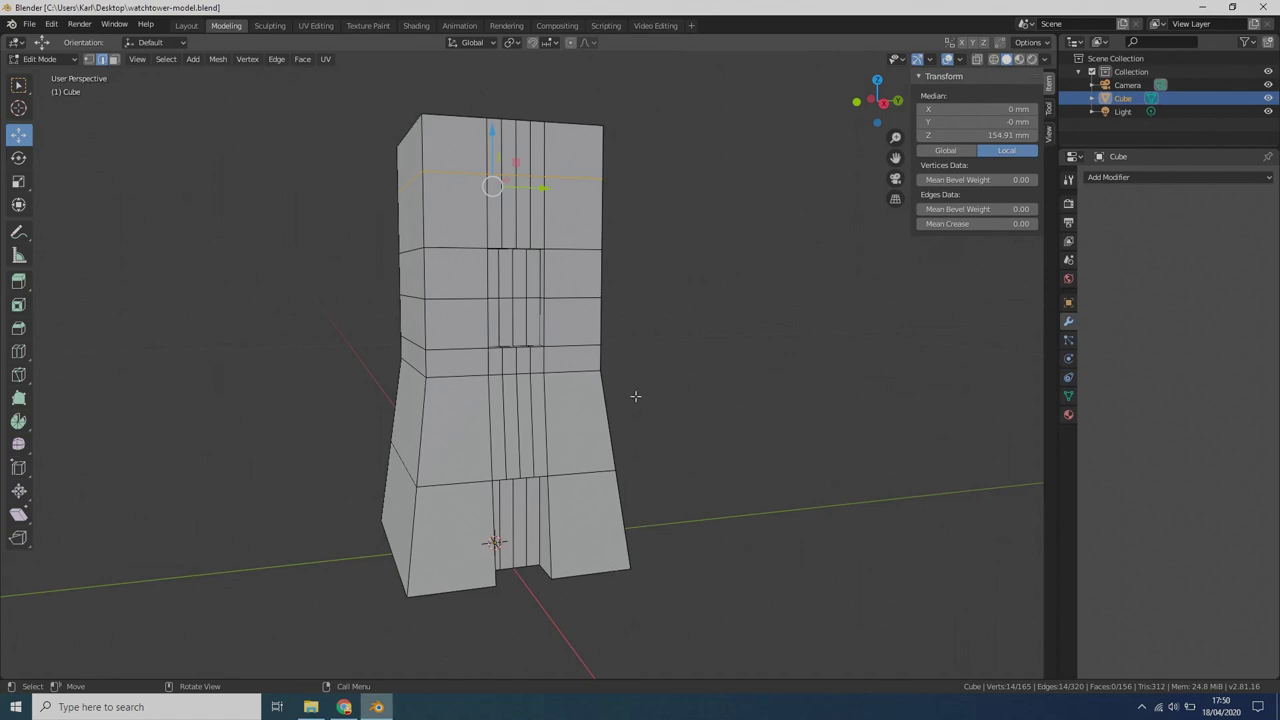
pyautogui.moveTo(343, 286); pyautogui.dragTo(415, 108, button='middle')
pyautogui.moveTo(370, 286); pyautogui.dragTo(422, 323, button='middle')
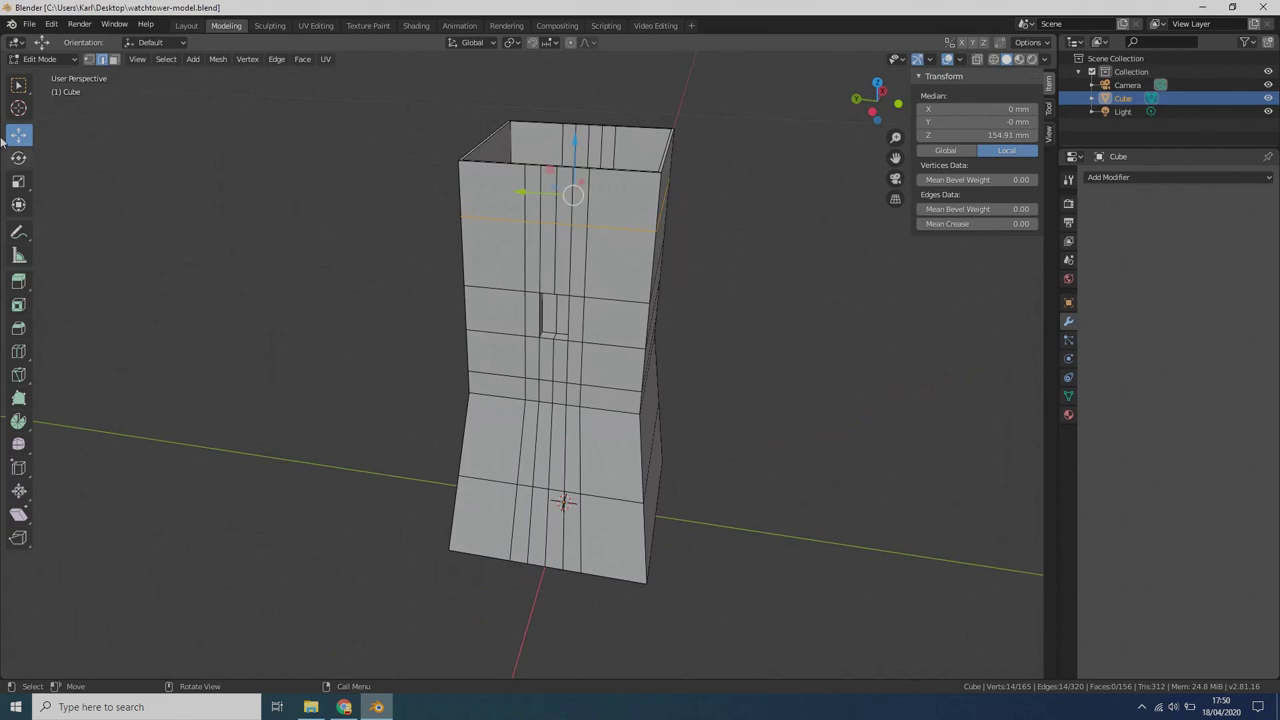
# - Activate the Select Box tool and keep orbiting through front, side and top views
pyautogui.click(18, 86)
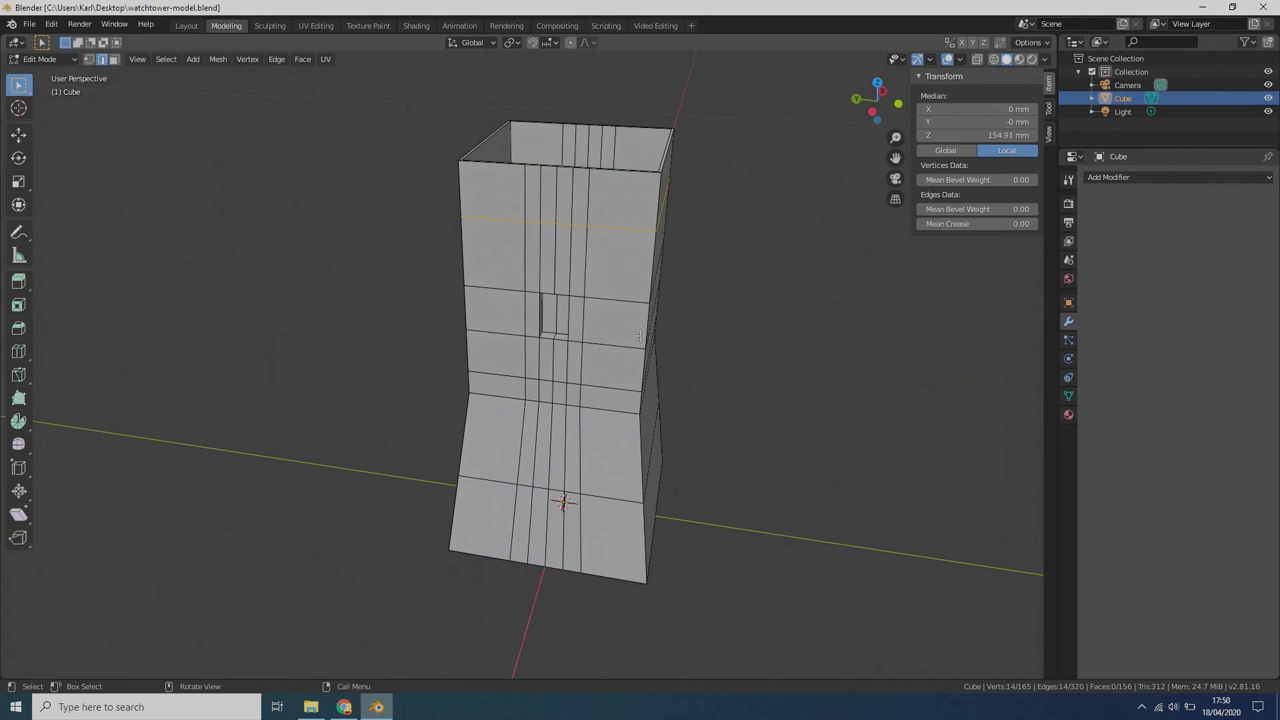
pyautogui.moveTo(722, 386); pyautogui.dragTo(558, 370, button='middle')
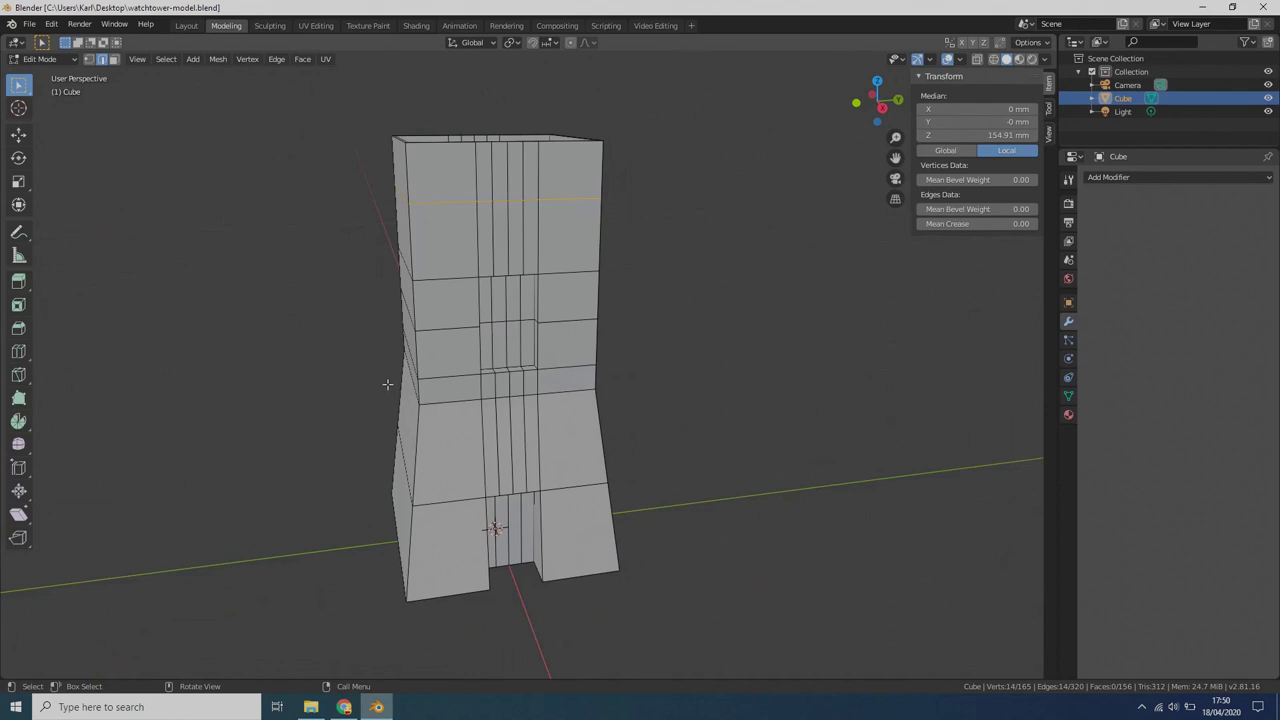
pyautogui.moveTo(387, 384); pyautogui.dragTo(426, 404, button='middle')
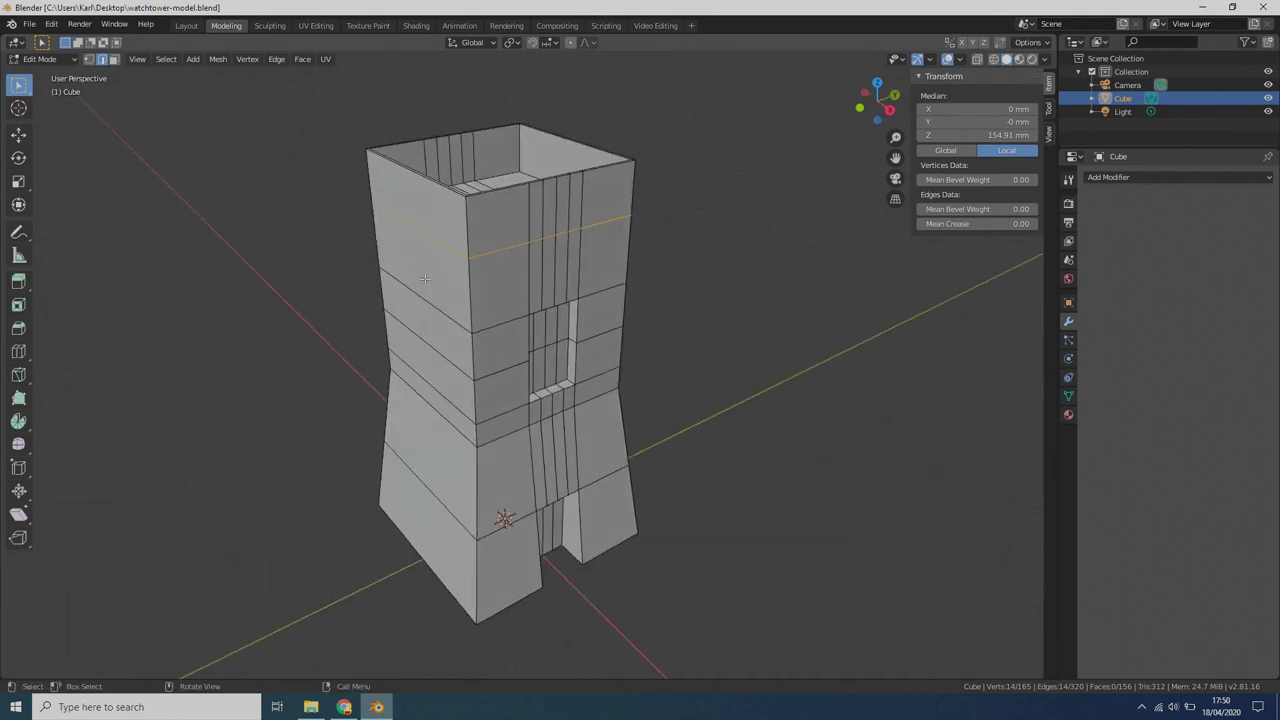
pyautogui.moveTo(410, 247); pyautogui.dragTo(614, 250, button='middle')
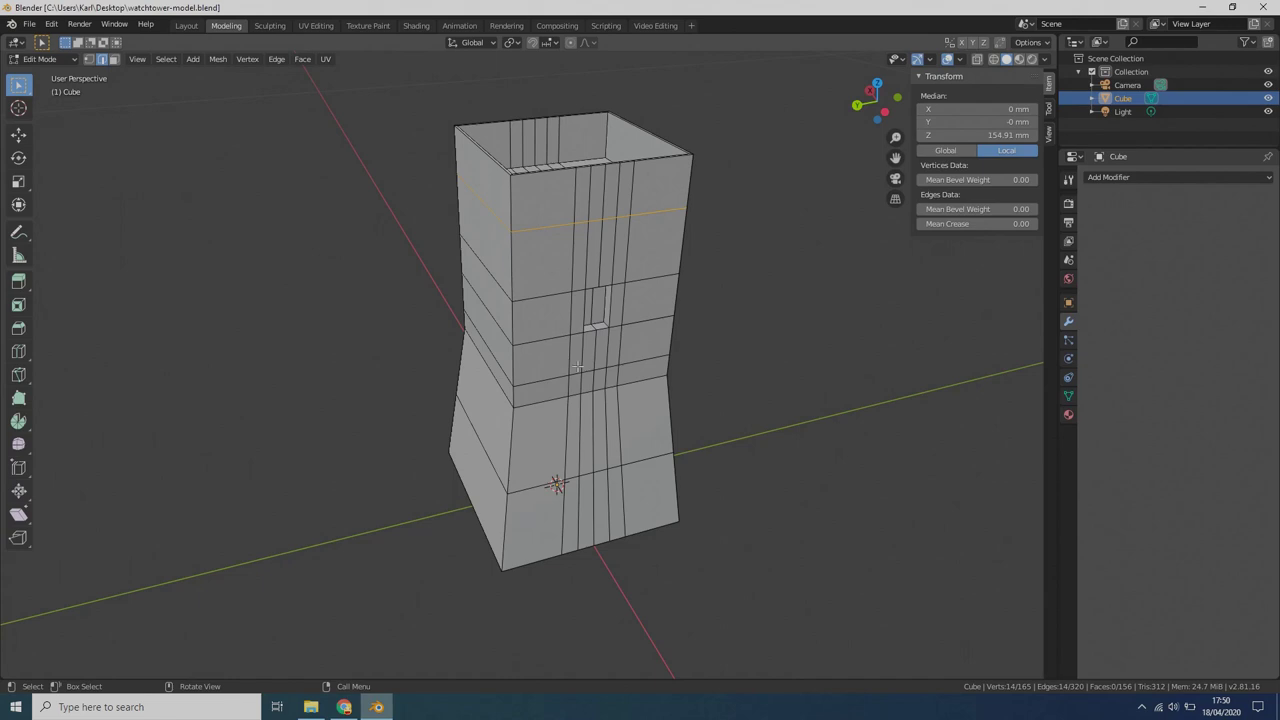
pyautogui.moveTo(560, 355); pyautogui.dragTo(666, 320, button='middle')
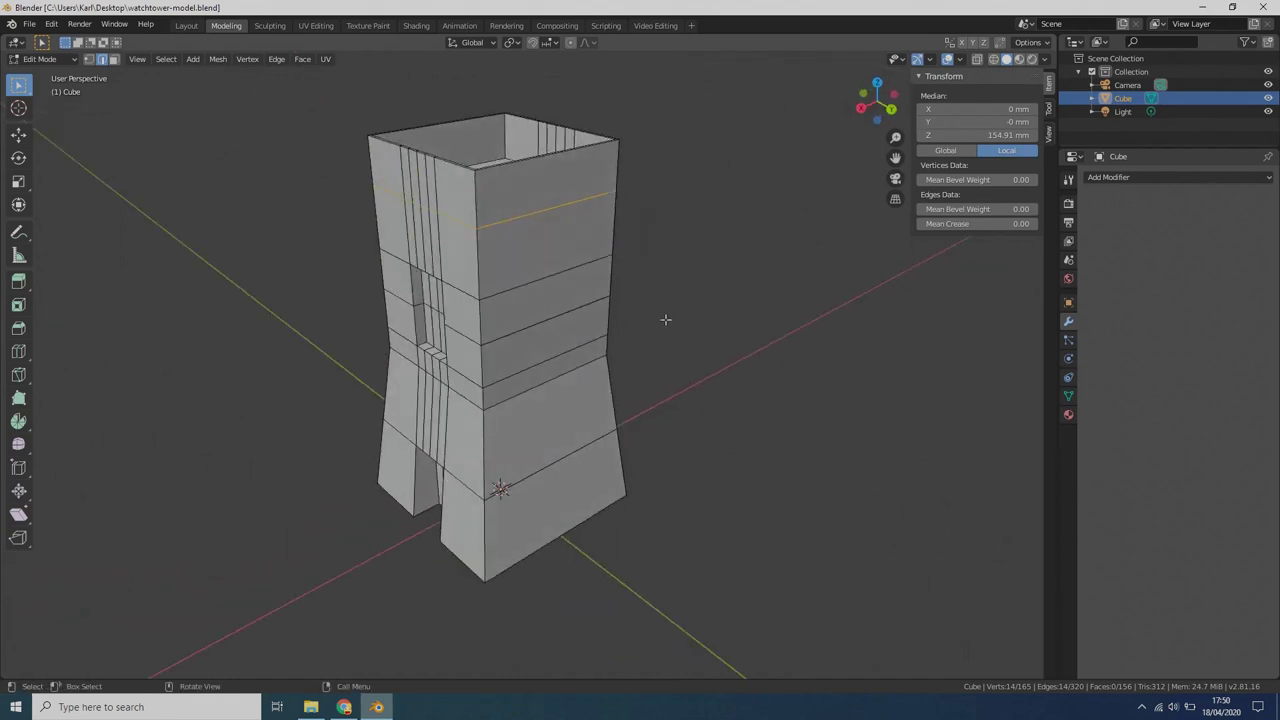
pyautogui.moveTo(474, 467); pyautogui.dragTo(559, 408, button='middle')
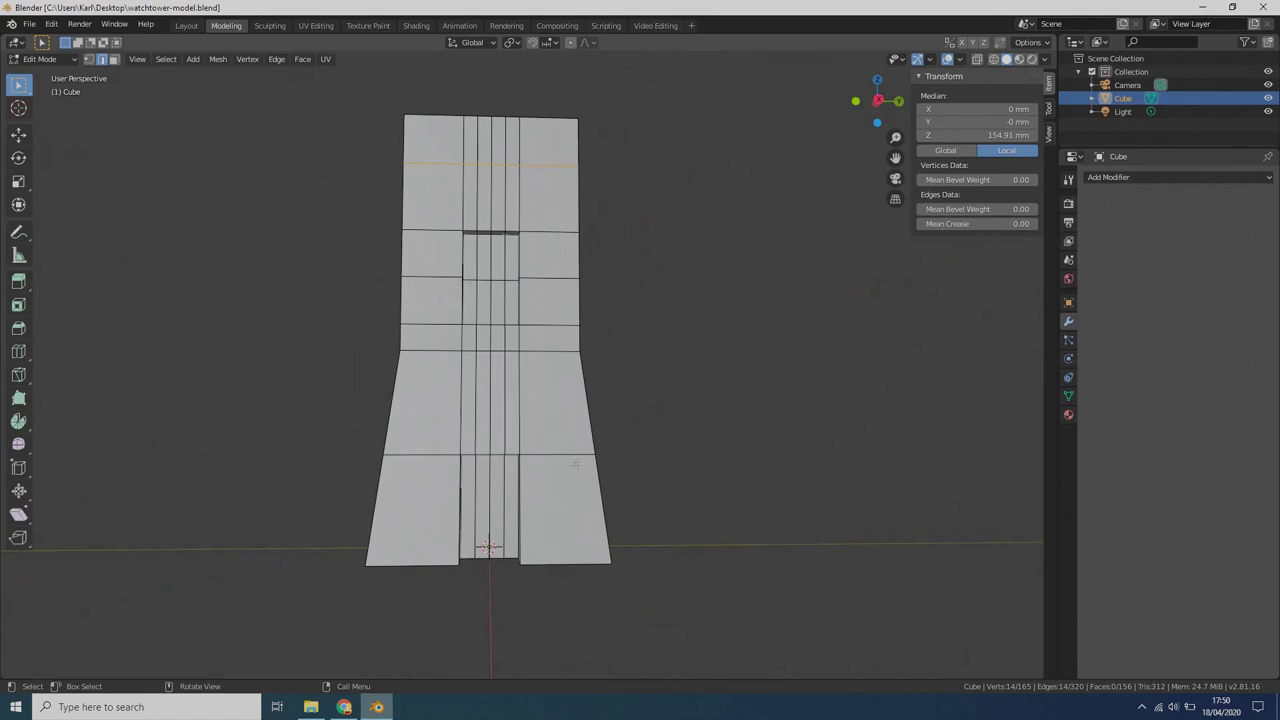
pyautogui.moveTo(722, 240); pyautogui.dragTo(437, 274, button='middle')
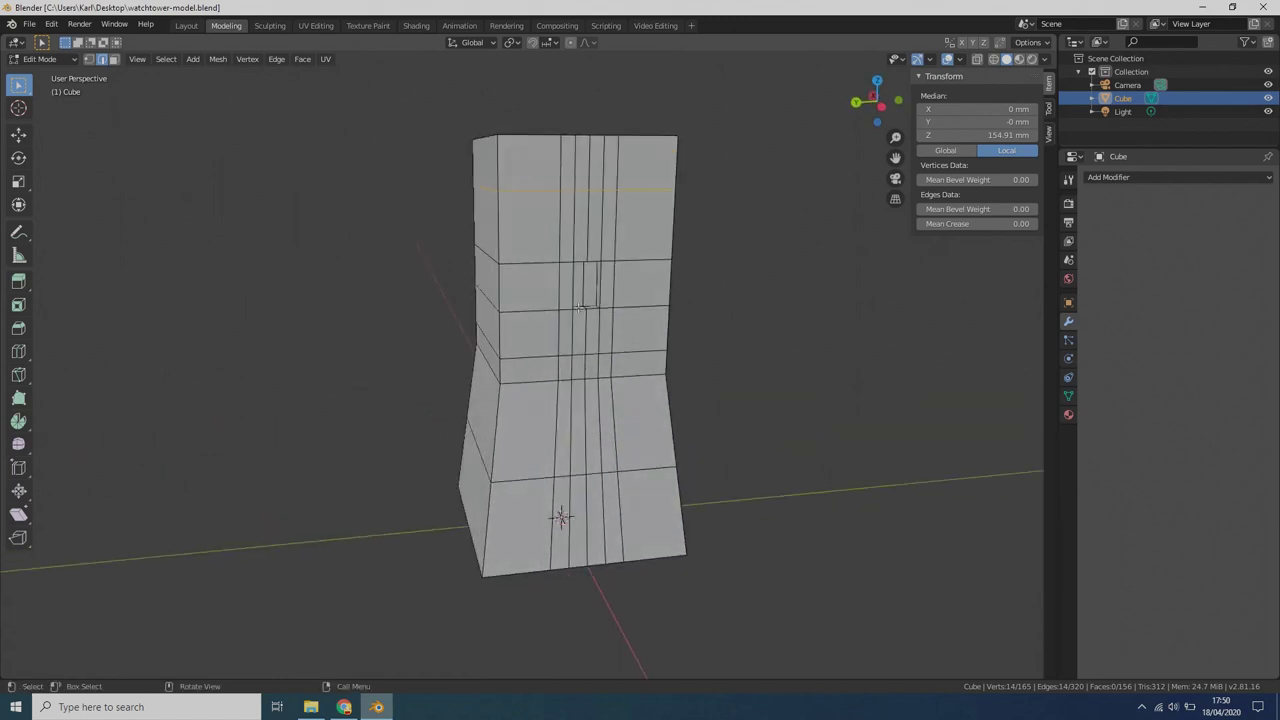
pyautogui.moveTo(583, 300); pyautogui.dragTo(476, 260, button='middle')
pyautogui.moveTo(343, 375); pyautogui.dragTo(553, 362, button='middle')
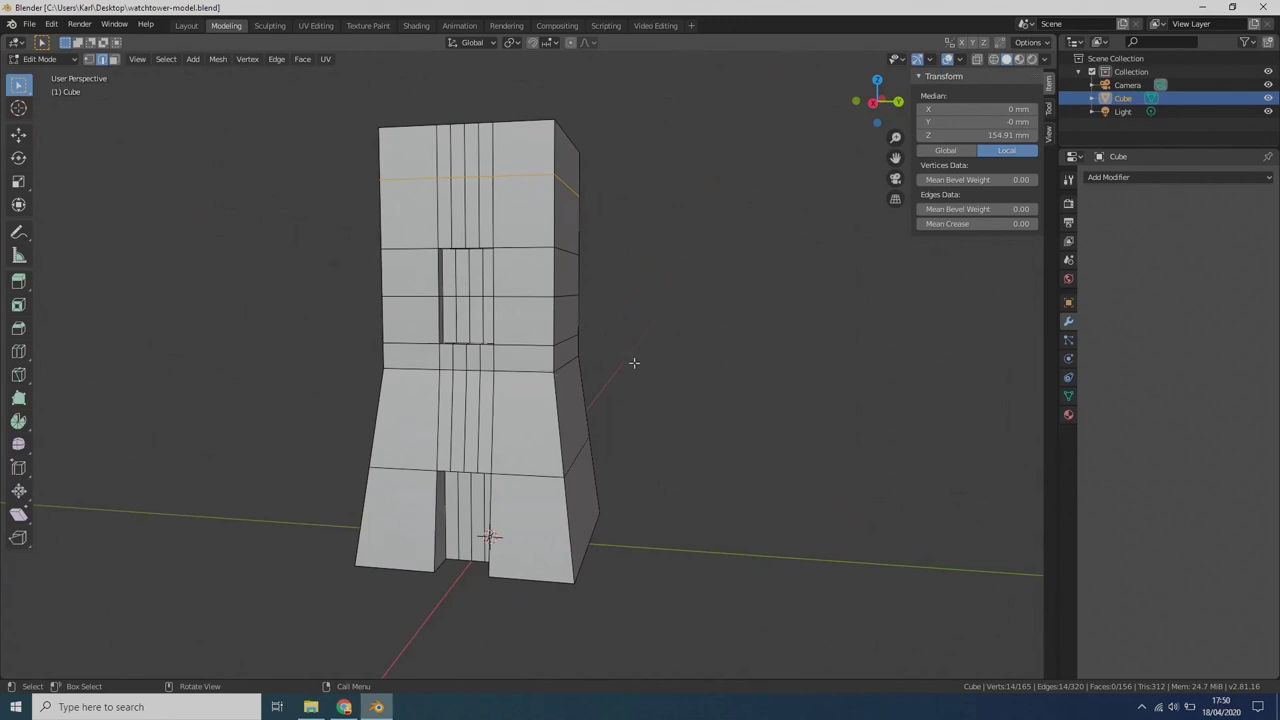
pyautogui.moveTo(297, 340); pyautogui.dragTo(395, 382, button='middle')
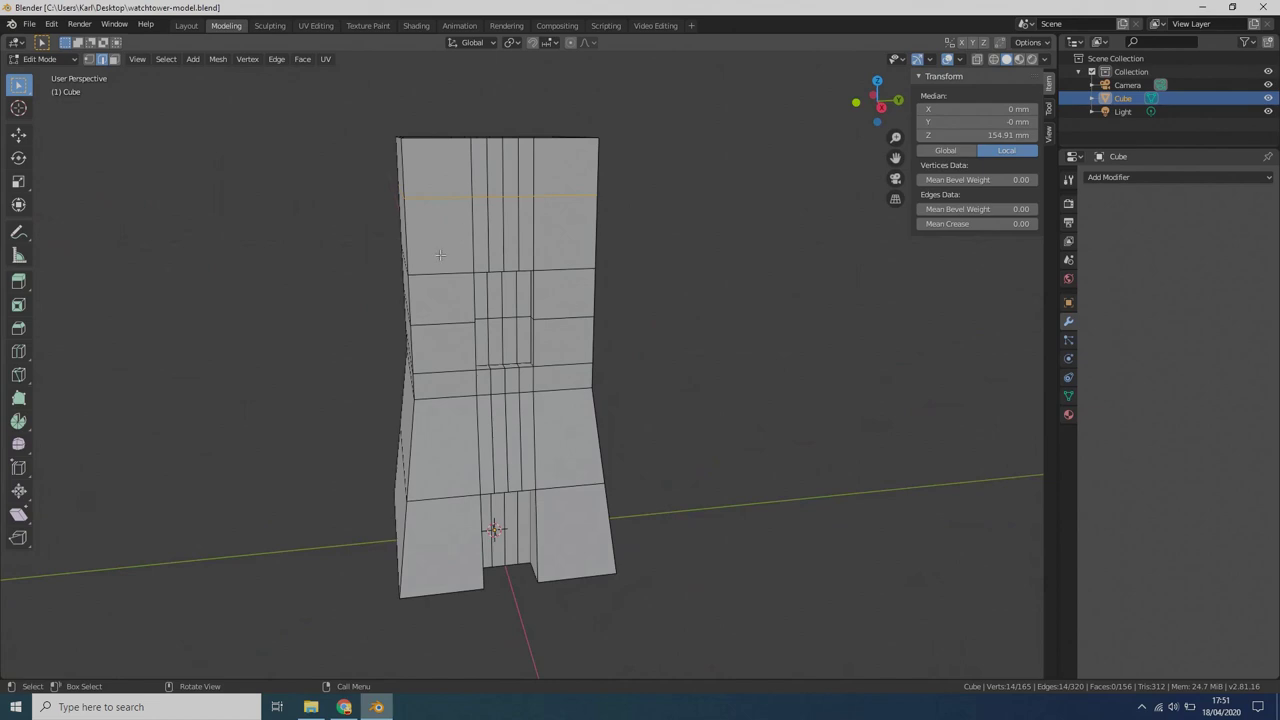
pyautogui.moveTo(171, 338); pyautogui.dragTo(557, 317, button='middle')
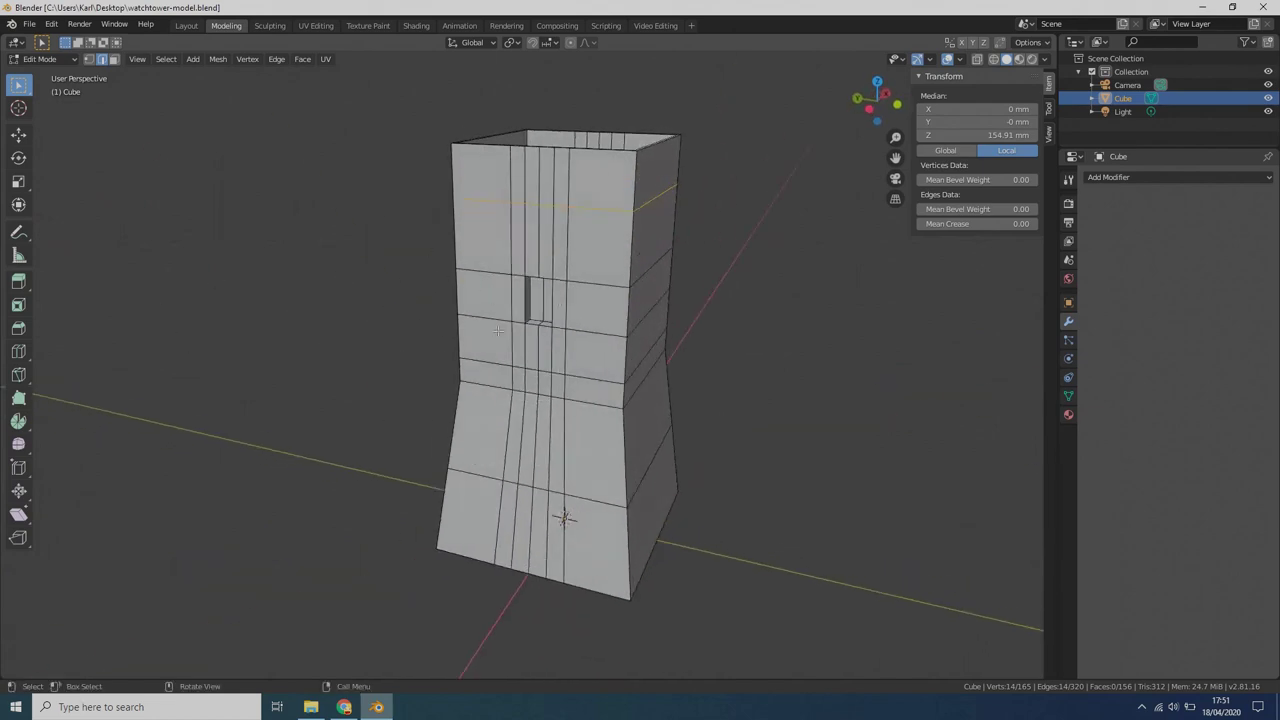
pyautogui.moveTo(655, 340); pyautogui.dragTo(699, 333, button='middle')
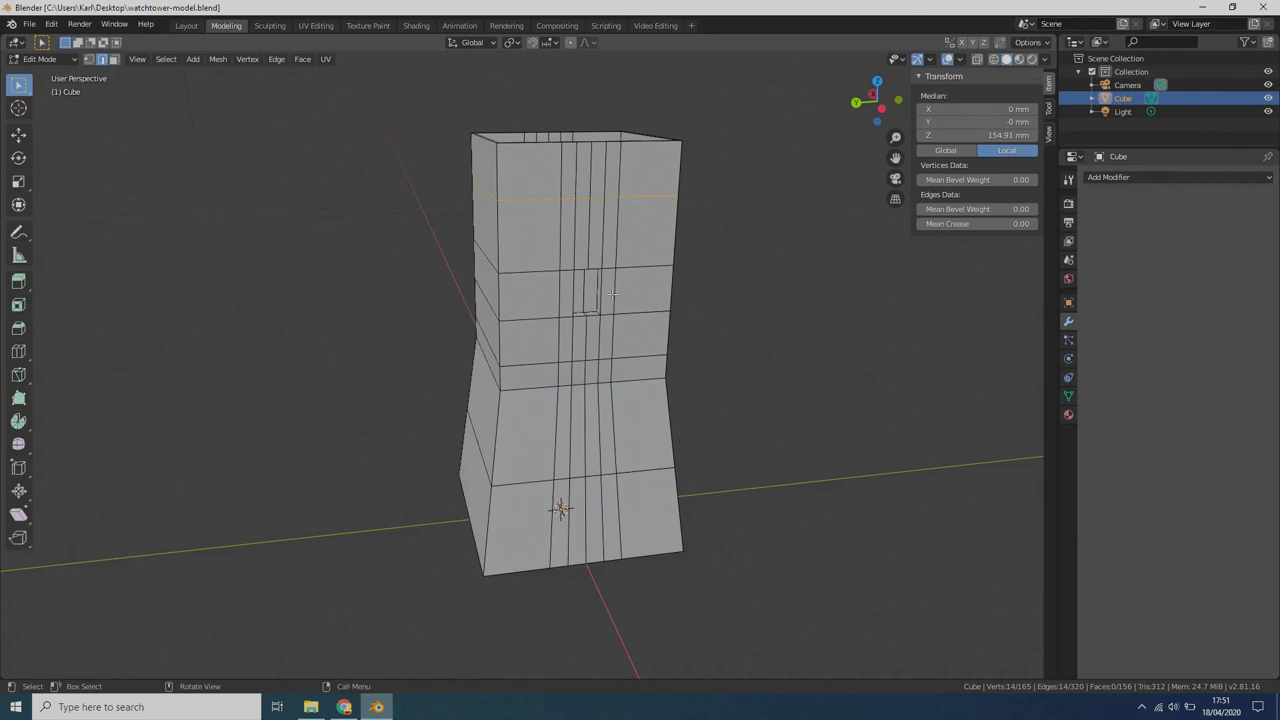
# - Zoom and orbit until the middle-section window opening faces the view straight on
pyautogui.scroll(4, 614, 291)
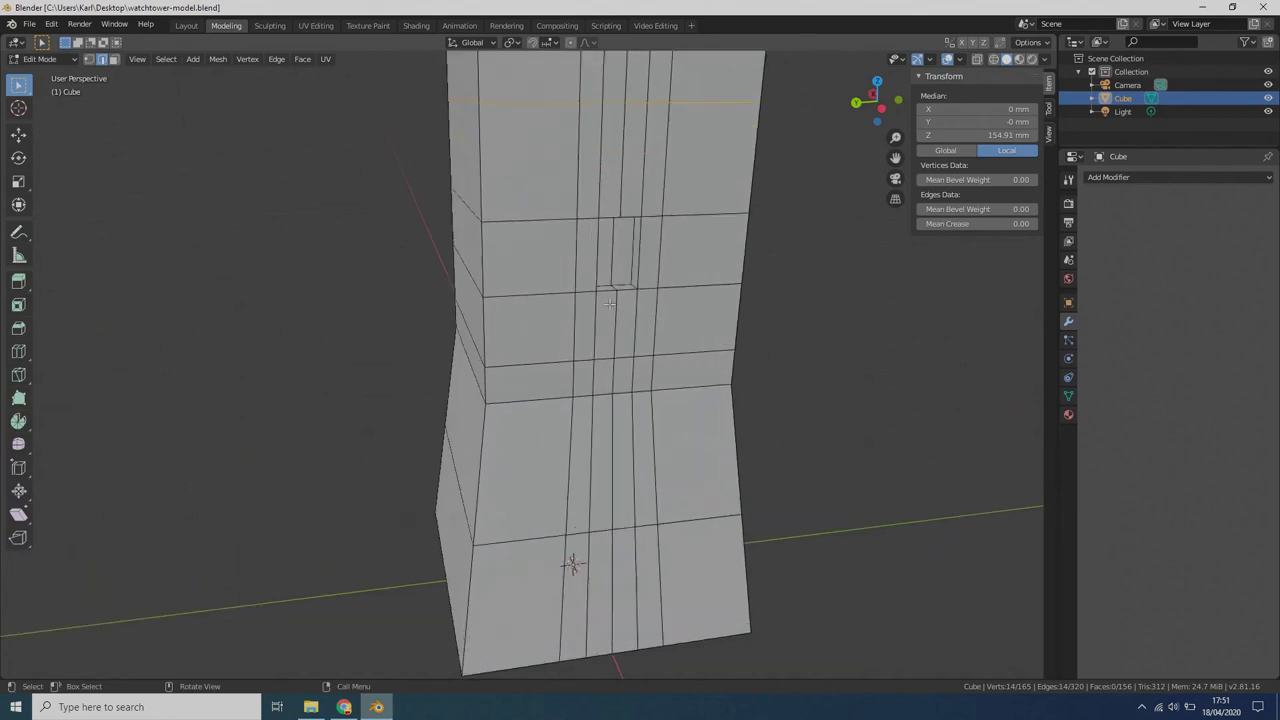
pyautogui.moveTo(612, 305); pyautogui.dragTo(699, 308, button='middle')
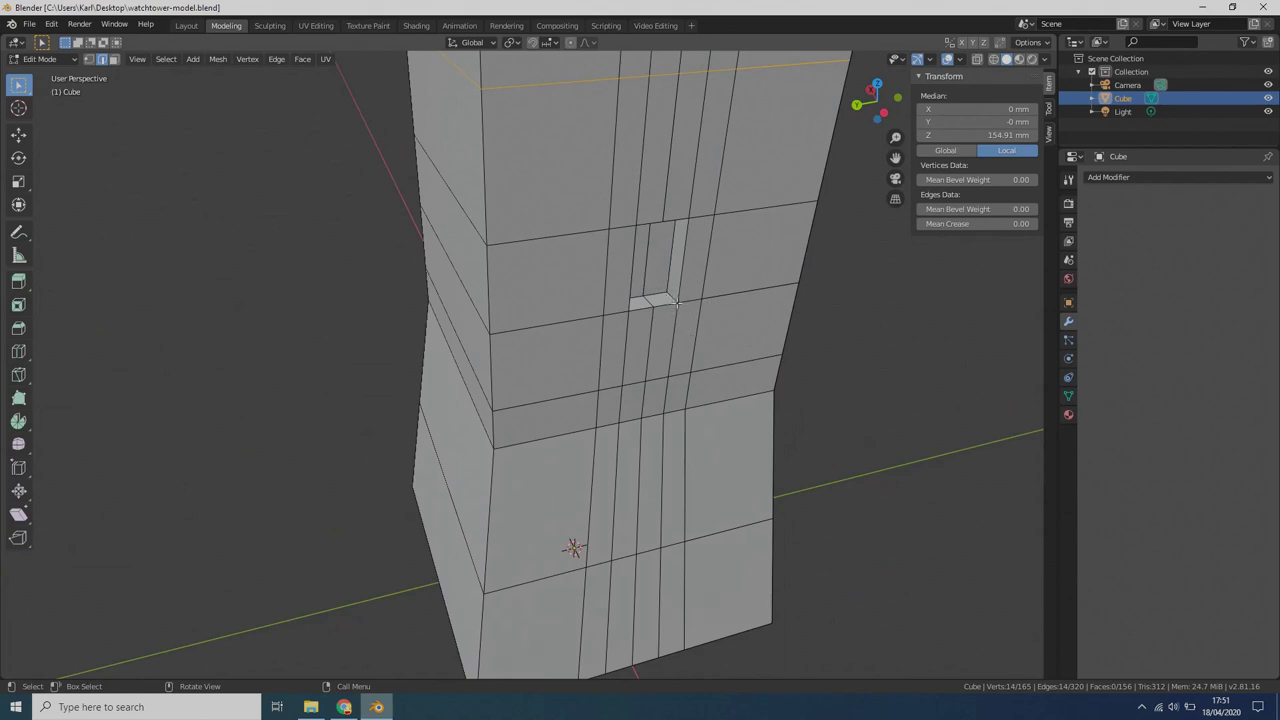
pyautogui.moveTo(661, 260); pyautogui.dragTo(577, 189, button='middle')
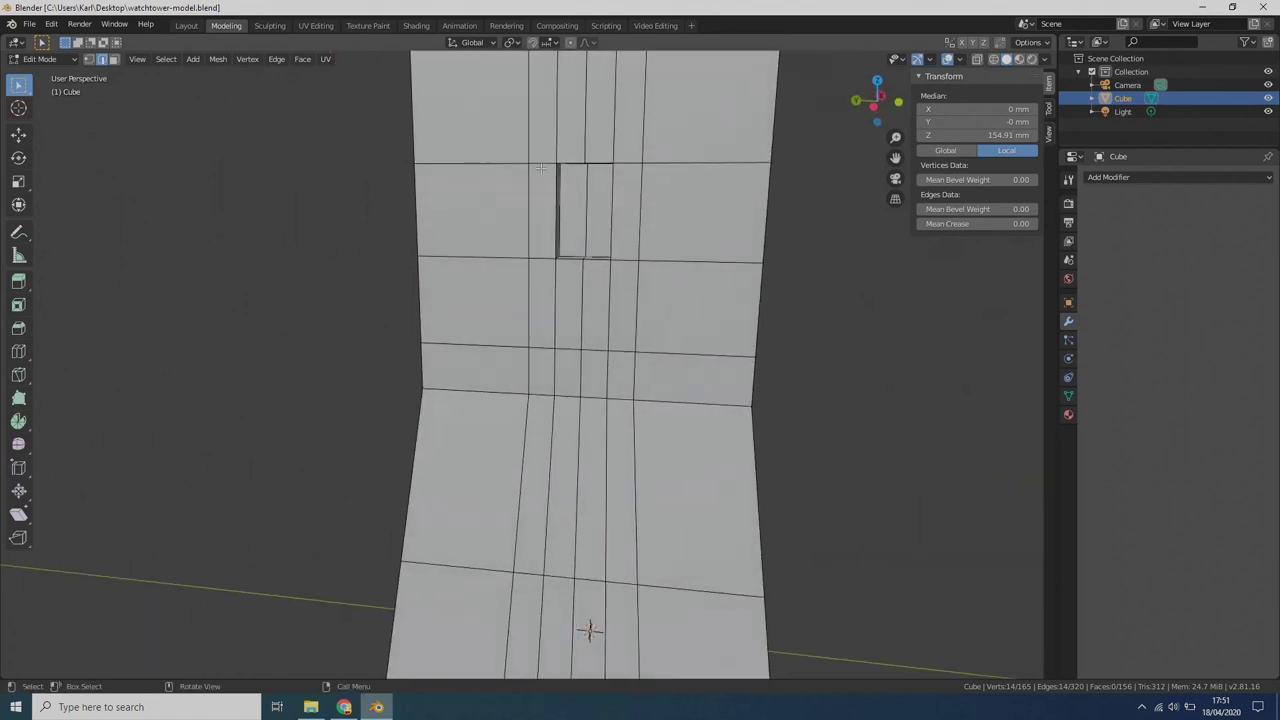
pyautogui.scroll(-3, 665, 242)
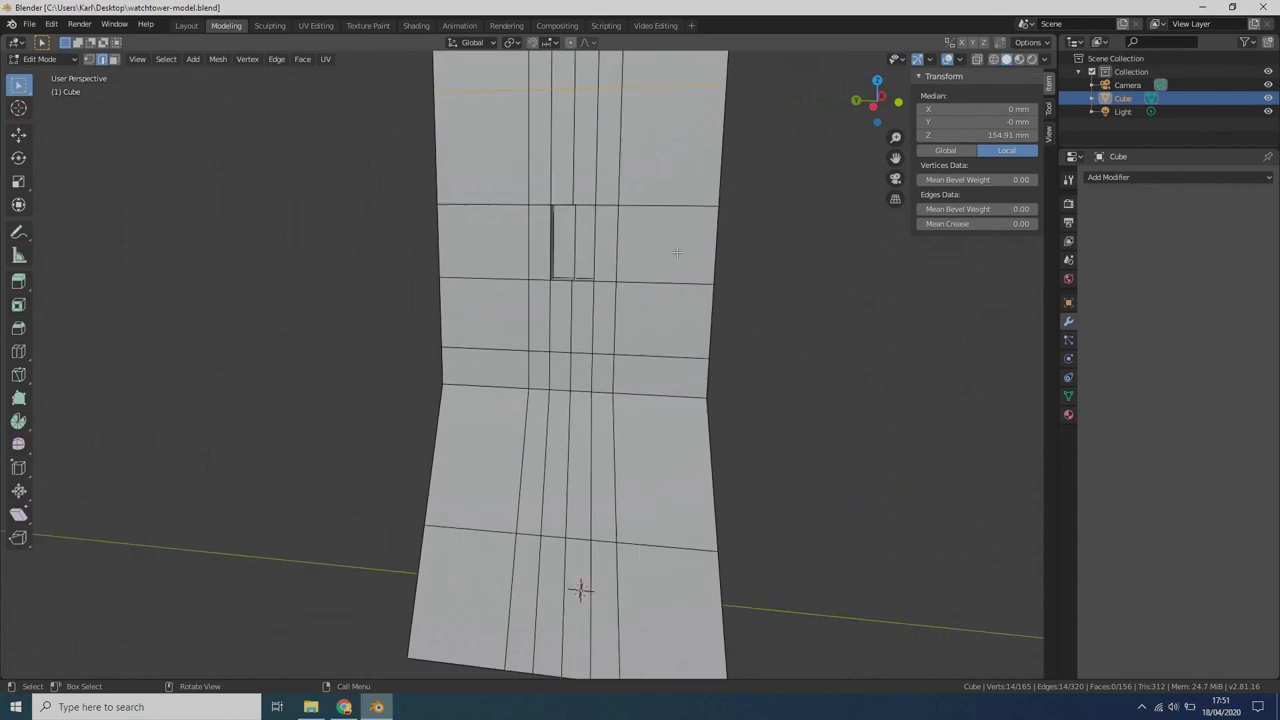
pyautogui.moveTo(743, 217); pyautogui.dragTo(530, 230, button='middle')
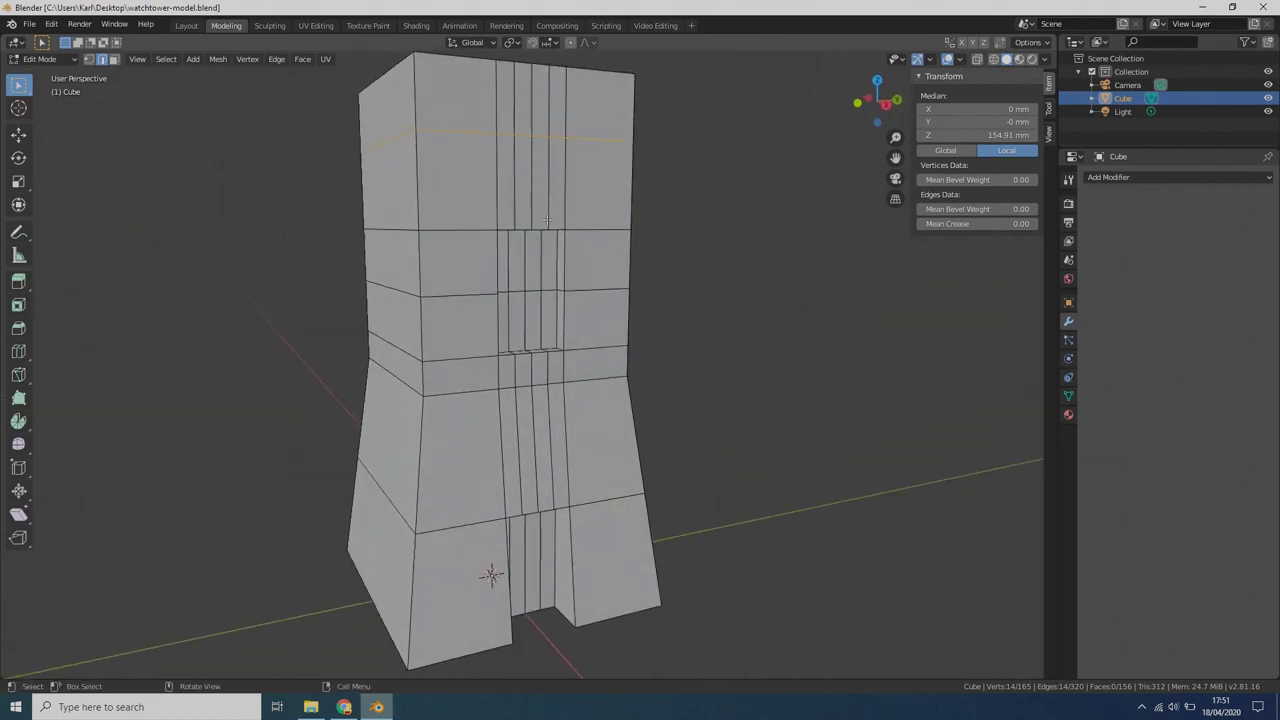
pyautogui.scroll(5, 578, 268)
pyautogui.moveTo(634, 270)
pyautogui.mouseDown(button='middle')
pyautogui.moveTo(619, 259)
pyautogui.moveTo(638, 271)
pyautogui.mouseUp(button='middle')
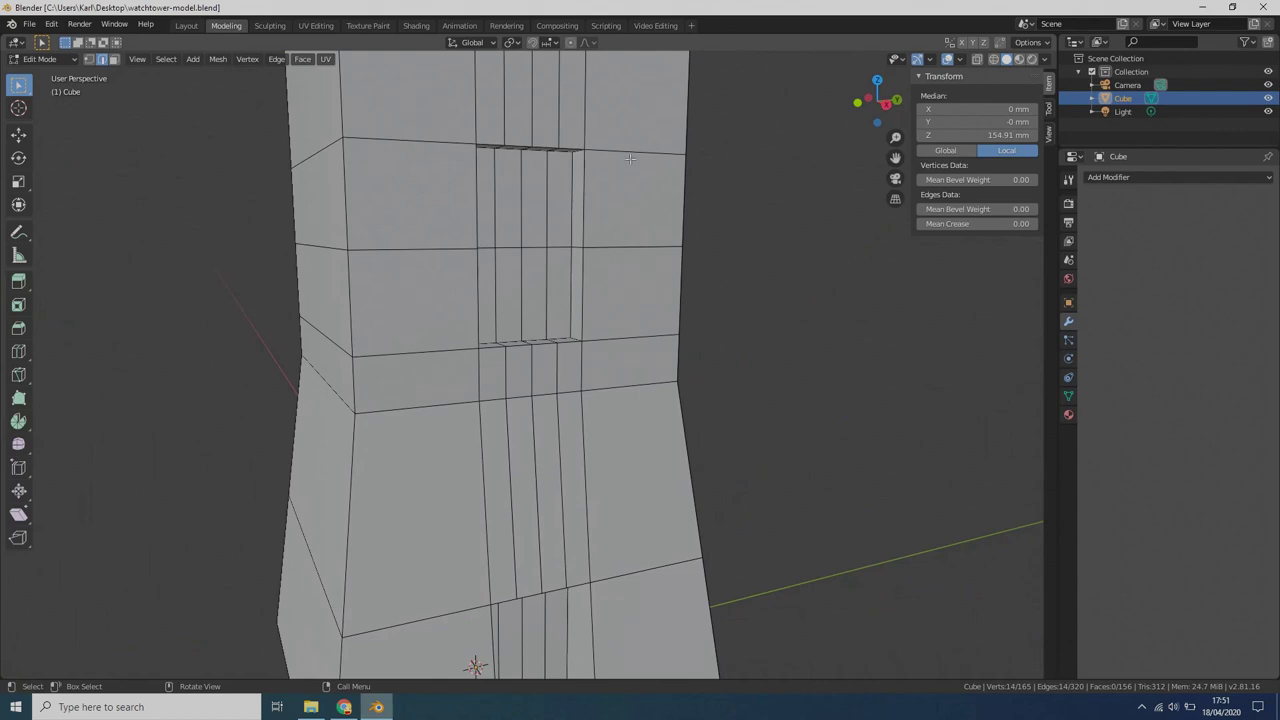
# - In edge select mode, pick the eleven edges looping around the window opening
pyautogui.click(102, 59)
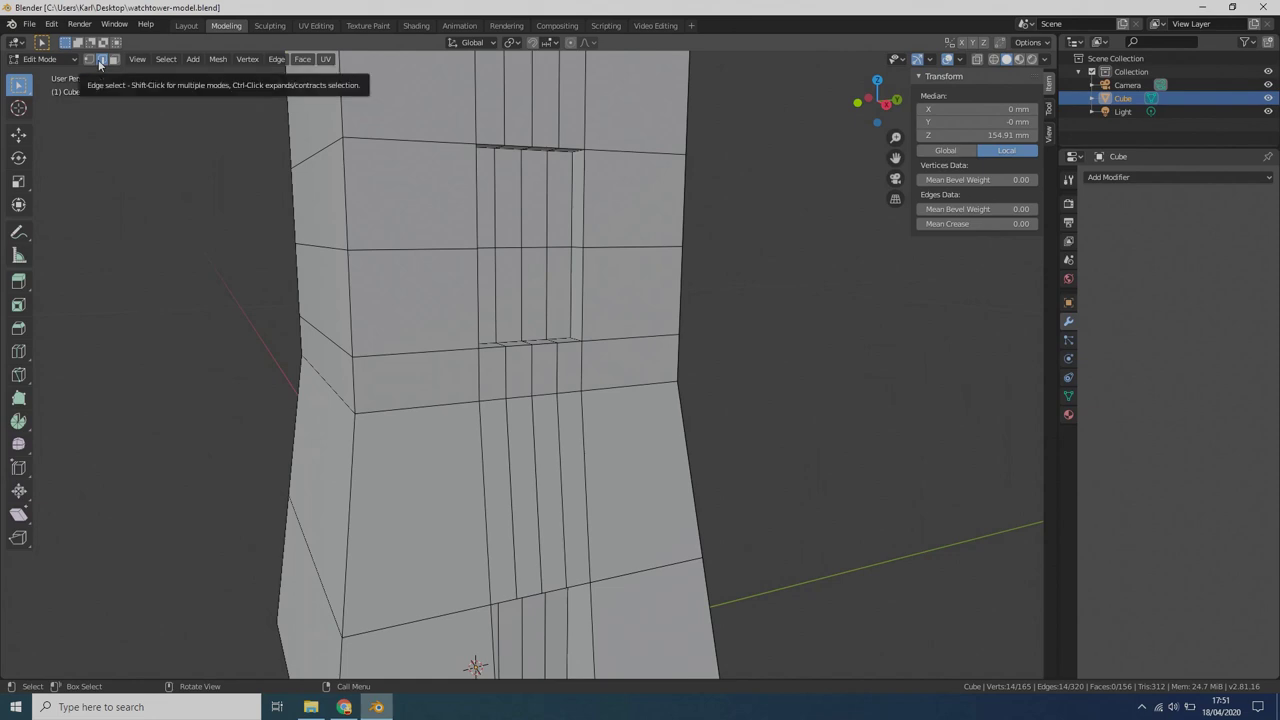
pyautogui.click(581, 211)
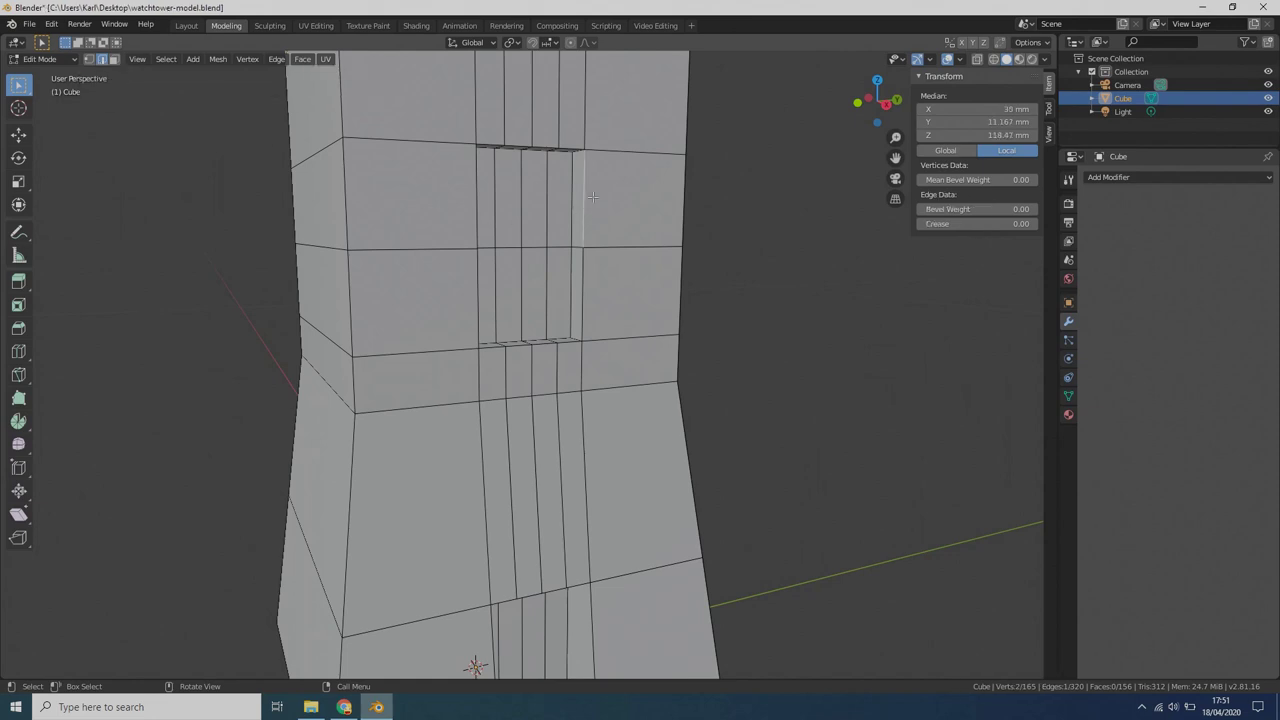
pyautogui.keyDown('shift'); pyautogui.click(549, 148); pyautogui.keyUp('shift')
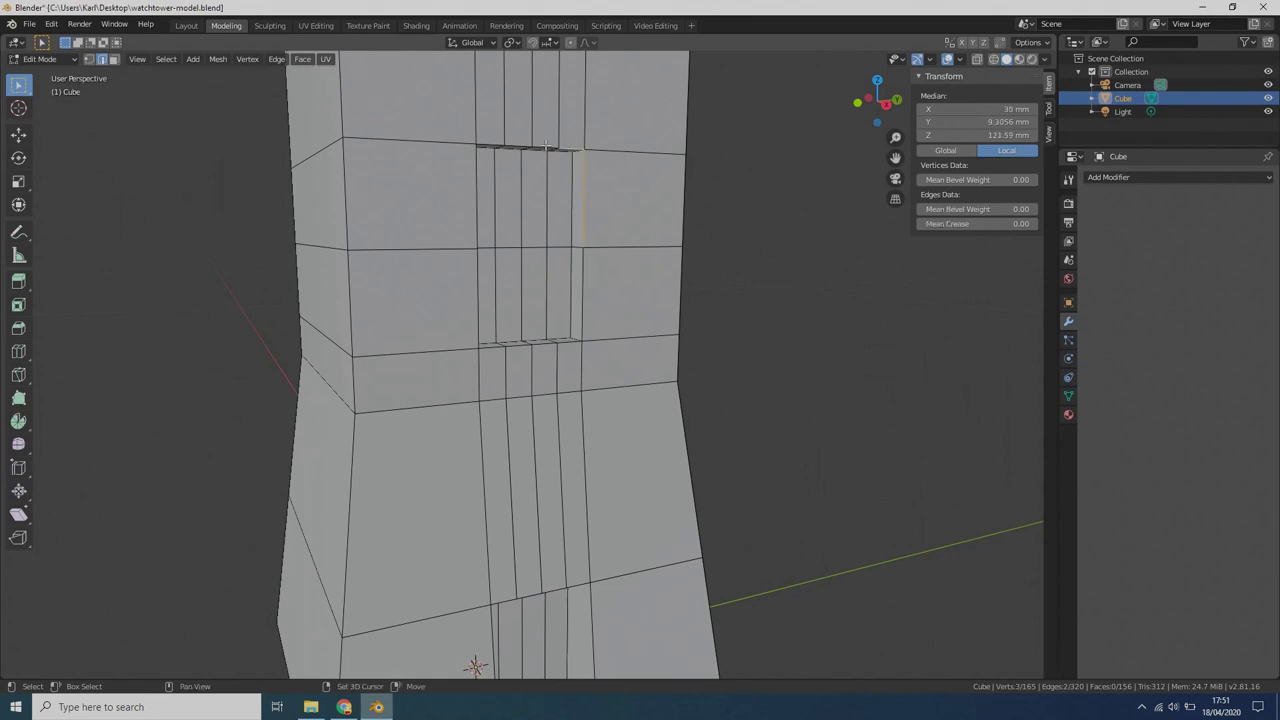
pyautogui.keyDown('shift'); pyautogui.click(516, 147); pyautogui.keyUp('shift')
pyautogui.keyDown('shift'); pyautogui.click(487, 147); pyautogui.keyUp('shift')
pyautogui.keyDown('shift'); pyautogui.click(474, 180); pyautogui.keyUp('shift')
pyautogui.keyDown('shift'); pyautogui.click(474, 308); pyautogui.keyUp('shift')
pyautogui.keyDown('shift'); pyautogui.click(494, 346); pyautogui.keyUp('shift')
pyautogui.keyDown('shift'); pyautogui.click(522, 346); pyautogui.keyUp('shift')
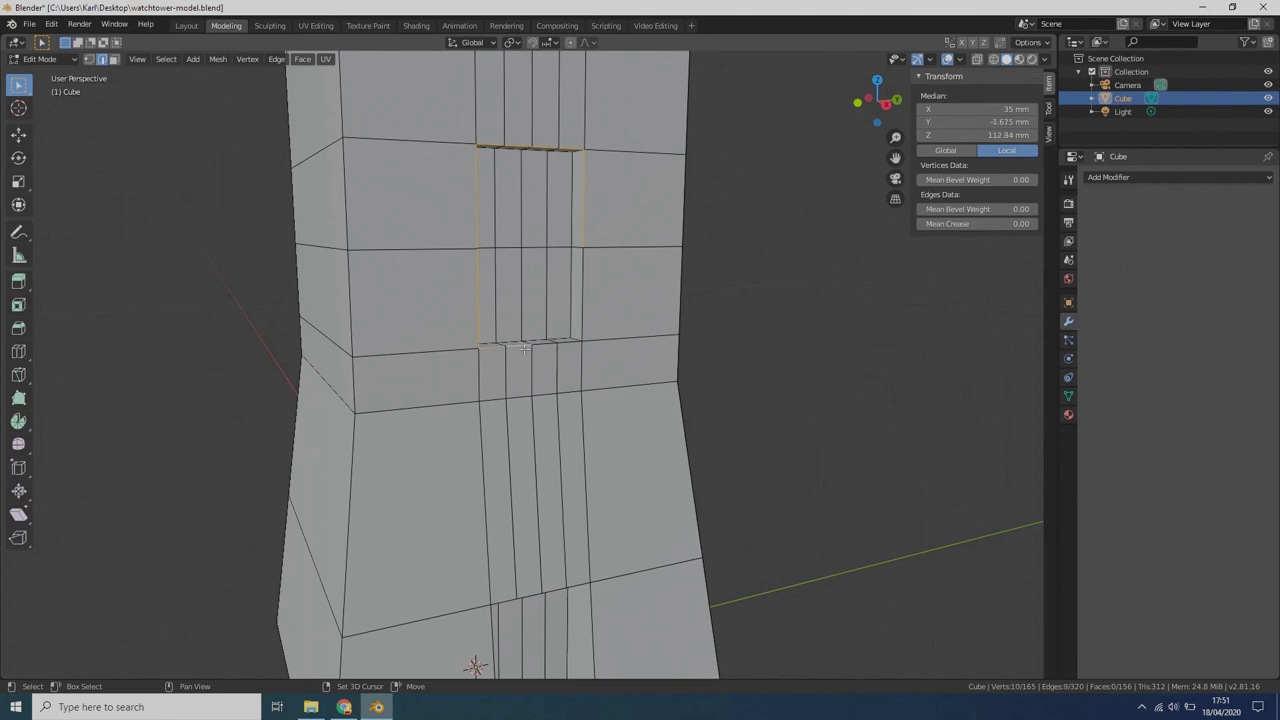
pyautogui.keyDown('shift'); pyautogui.click(546, 344); pyautogui.keyUp('shift')
pyautogui.keyDown('shift'); pyautogui.click(569, 344); pyautogui.keyUp('shift')
pyautogui.keyDown('shift'); pyautogui.click(583, 314); pyautogui.keyUp('shift')
pyautogui.moveTo(583, 314); pyautogui.dragTo(700, 256, button='middle')
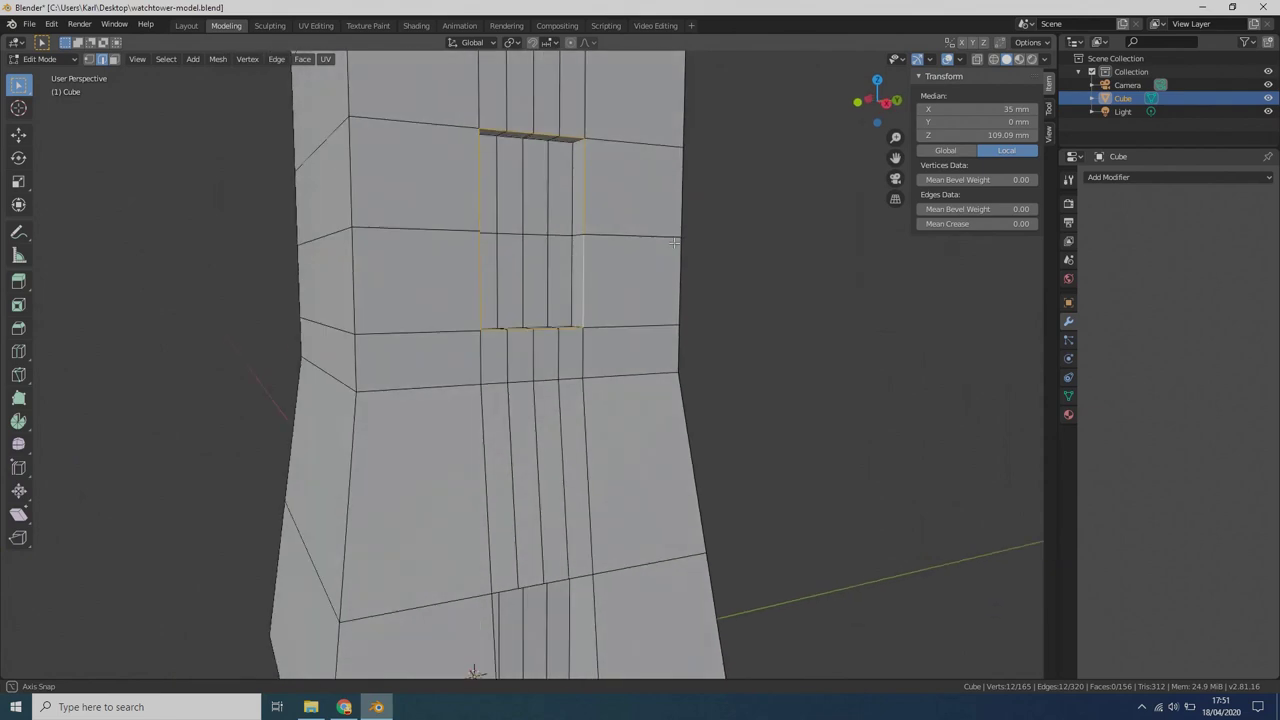
# - Mark the selected window edges as a seam, check it from other angles, and select all
pyautogui.click(276, 60)
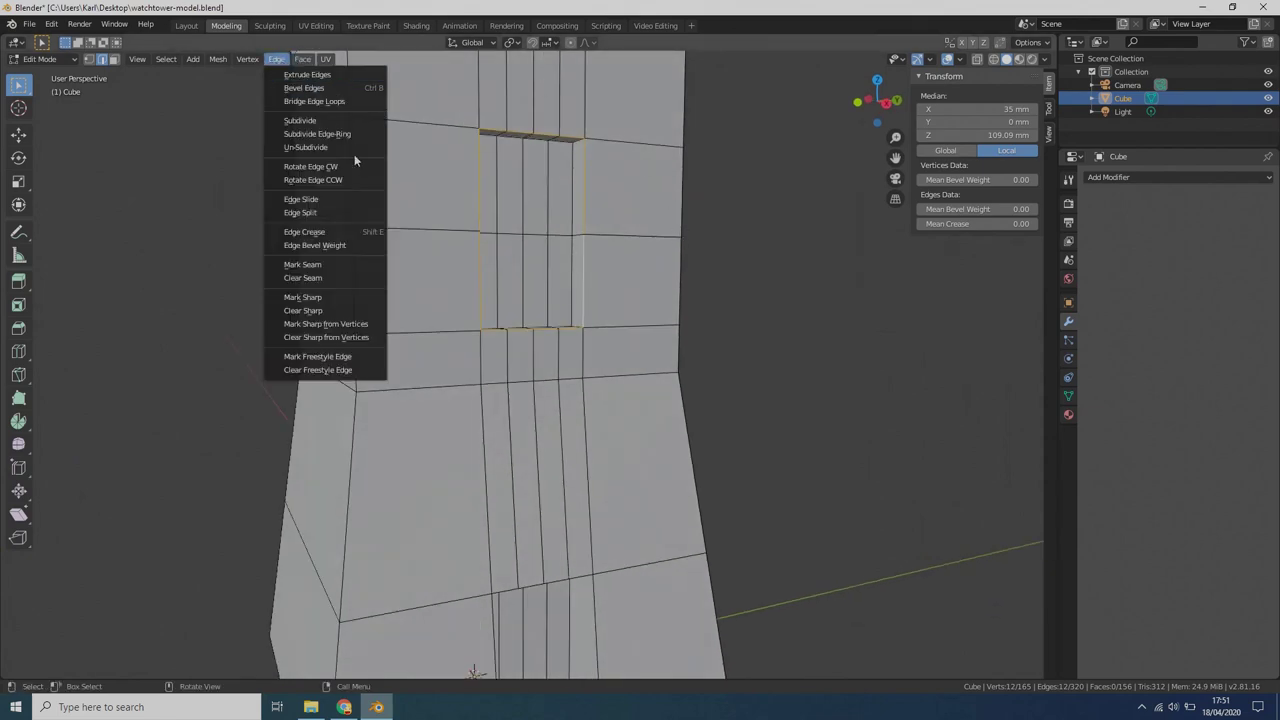
pyautogui.click(329, 263)
pyautogui.moveTo(699, 210); pyautogui.dragTo(631, 263, button='middle')
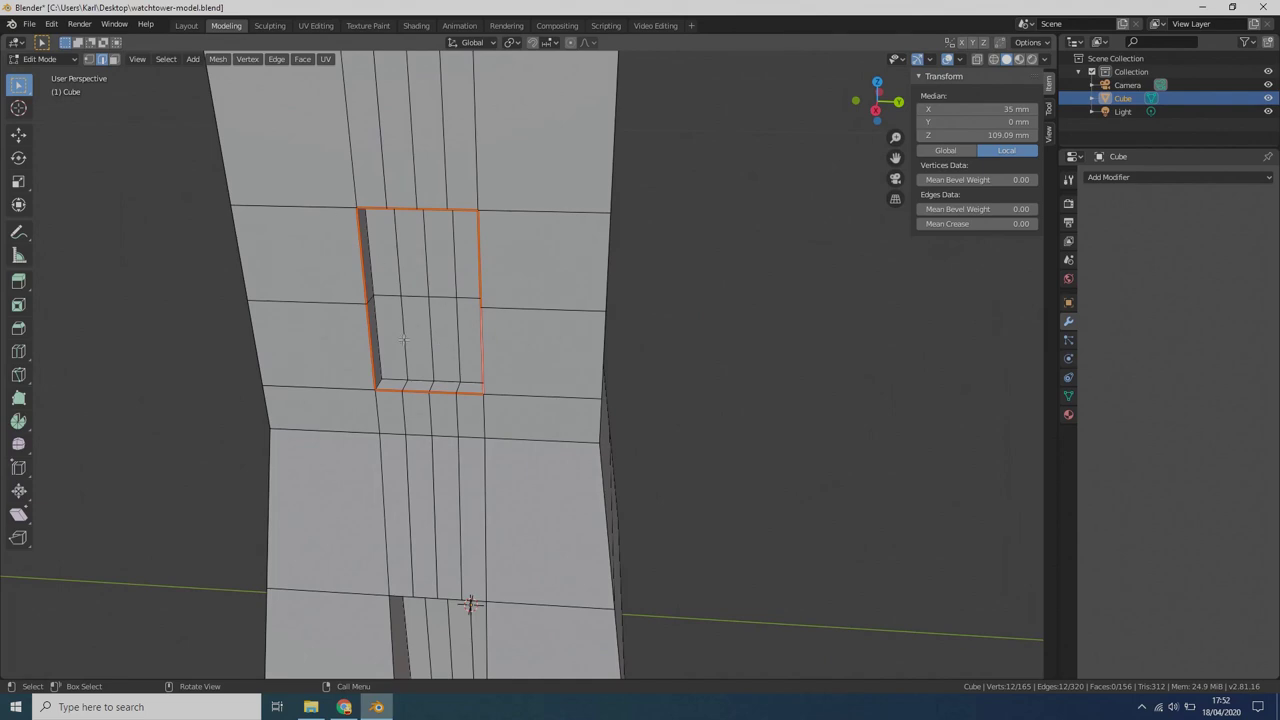
pyautogui.moveTo(734, 440); pyautogui.dragTo(544, 345, button='middle')
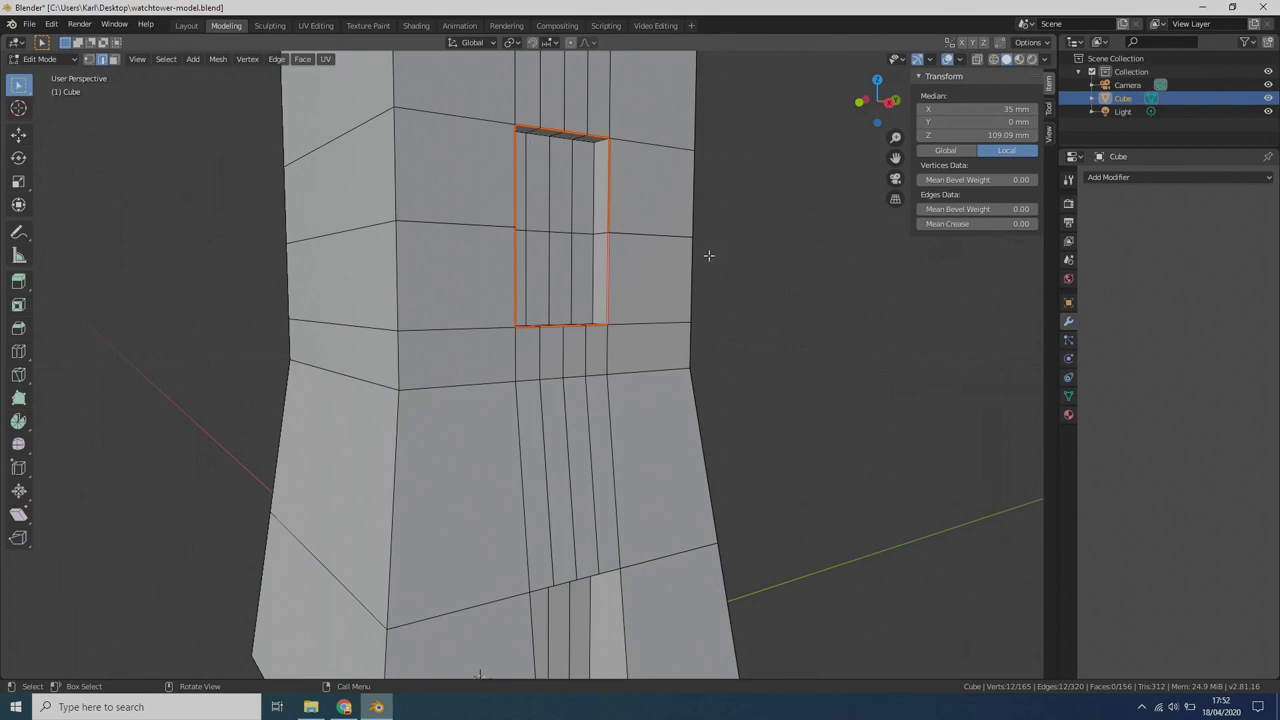
pyautogui.press('a')
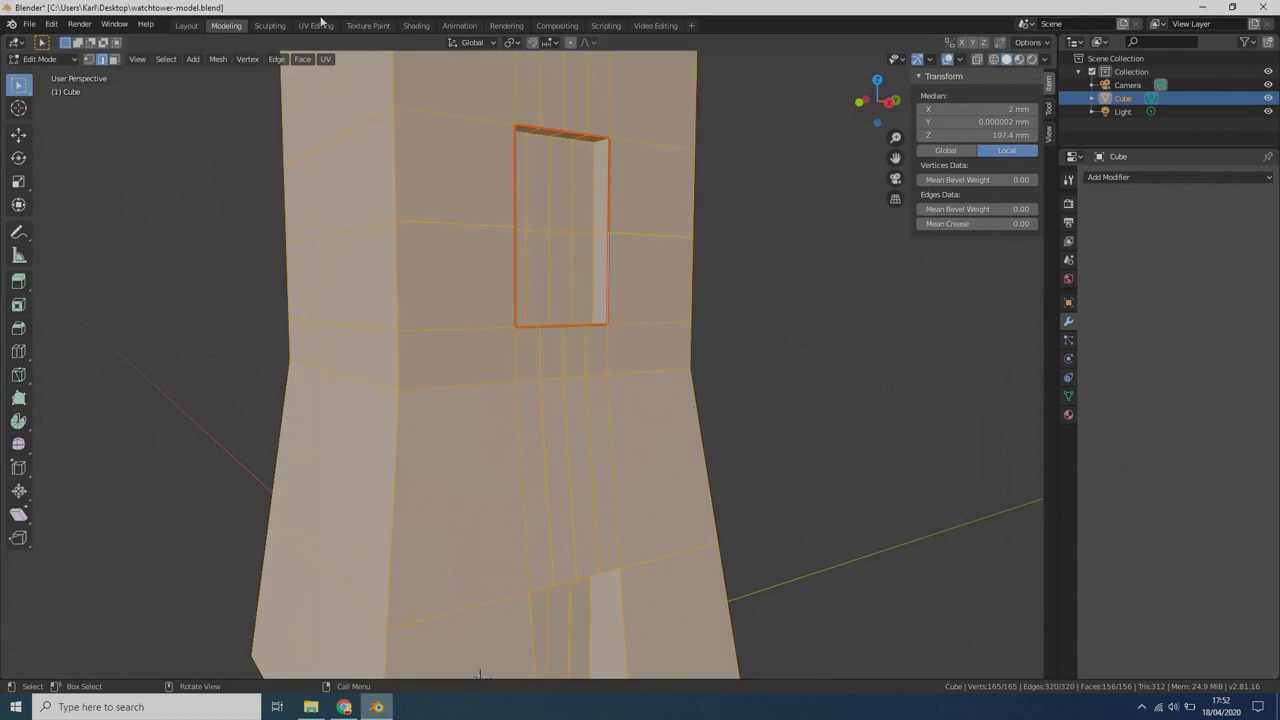
# - Switch to the UV Editing layout and unwrap the tower mesh into UV islands
pyautogui.click(317, 28)
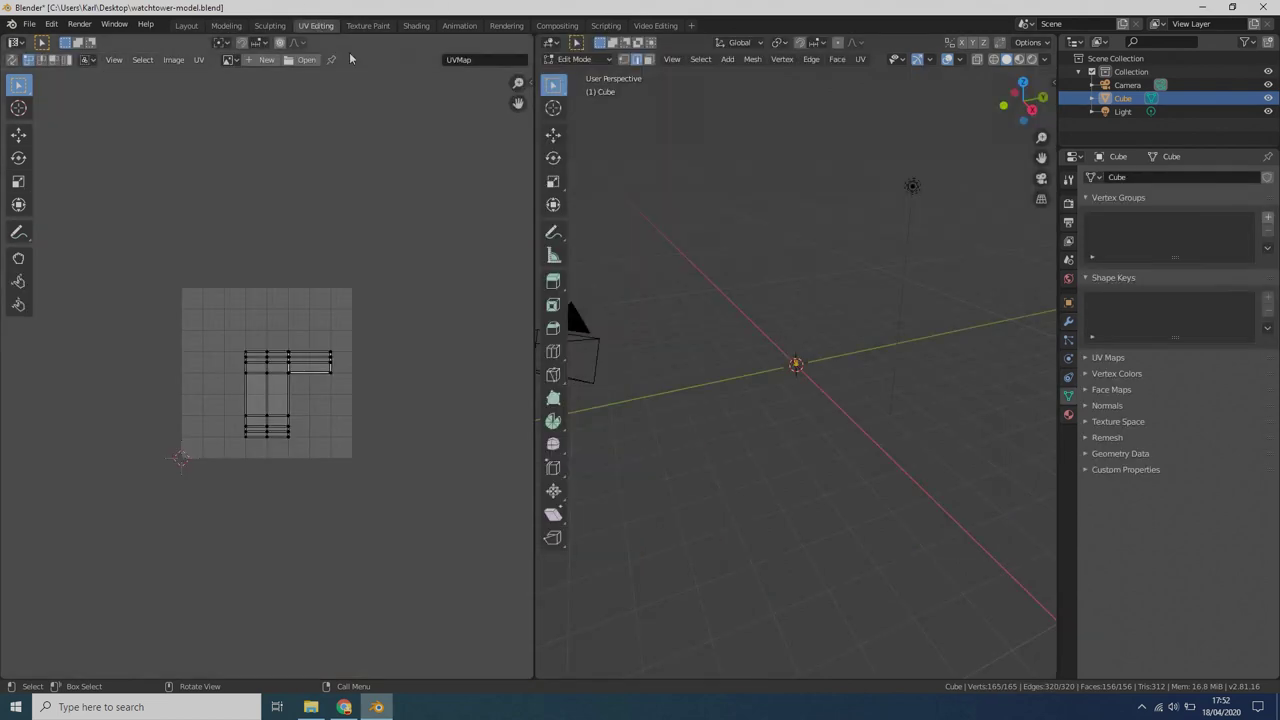
pyautogui.scroll(10, 857, 415)
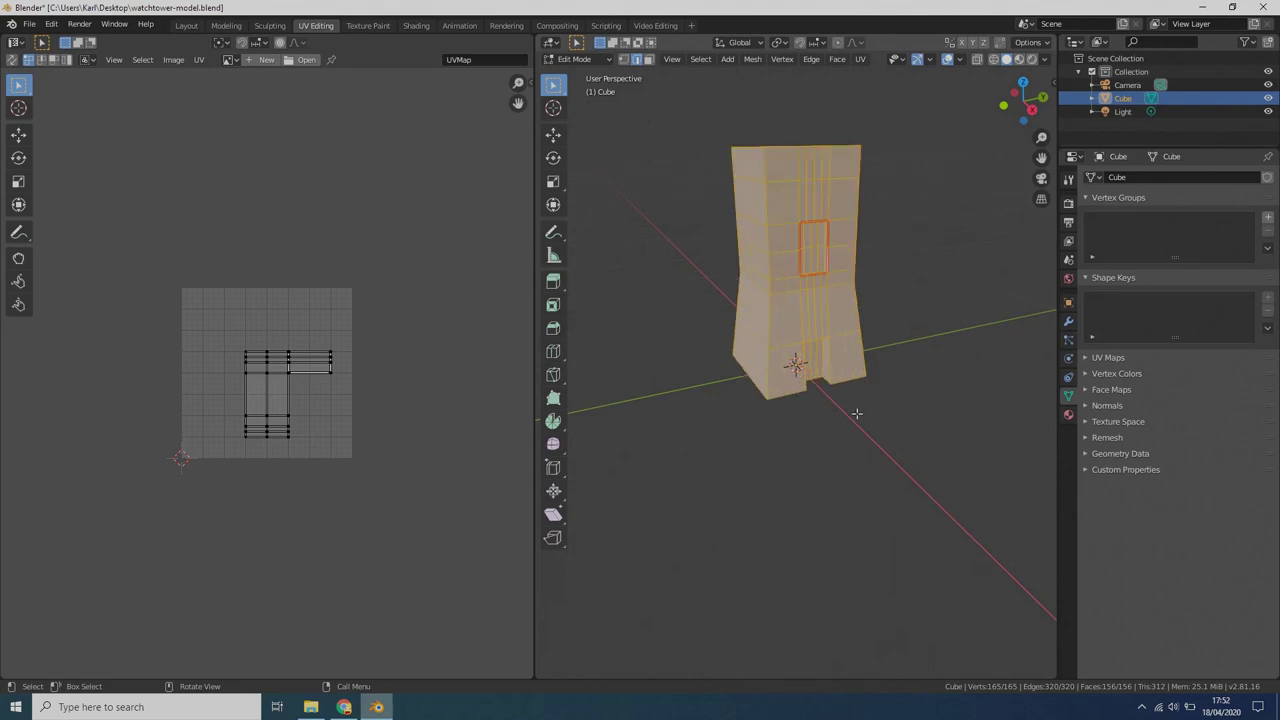
pyautogui.moveTo(800, 300); pyautogui.dragTo(805, 400, button='middle')
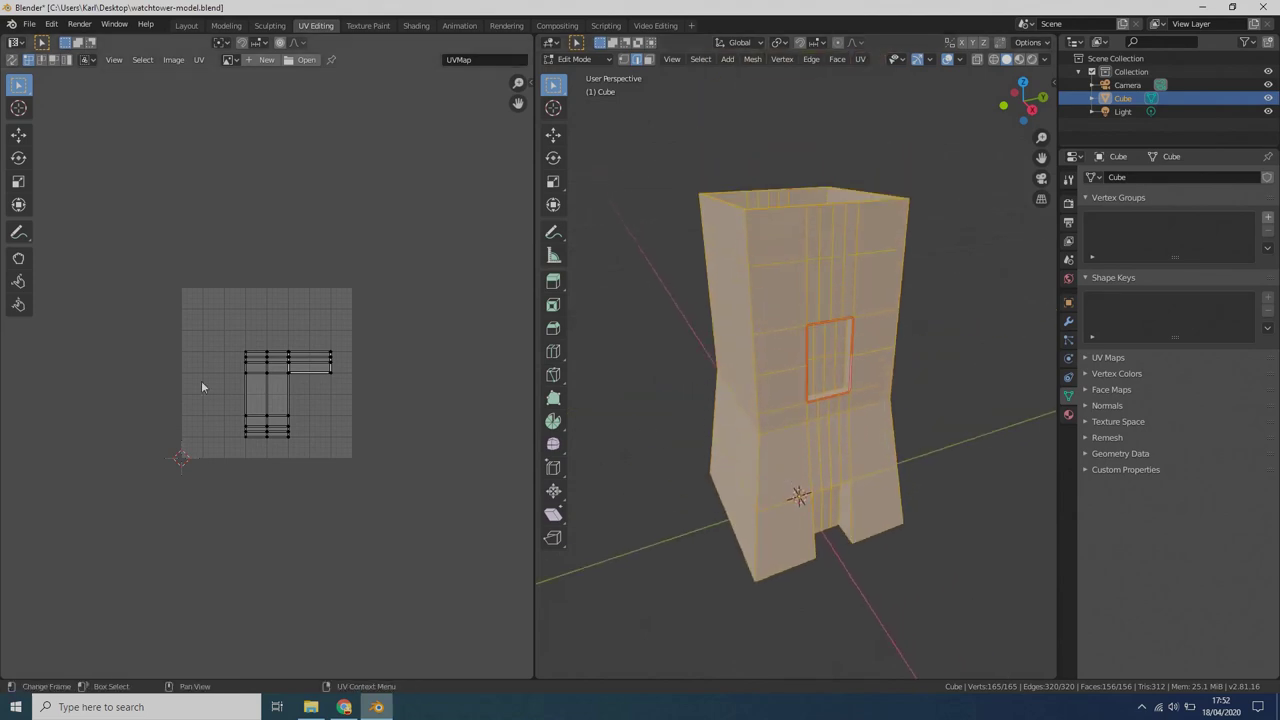
pyautogui.scroll(4, 211, 390)
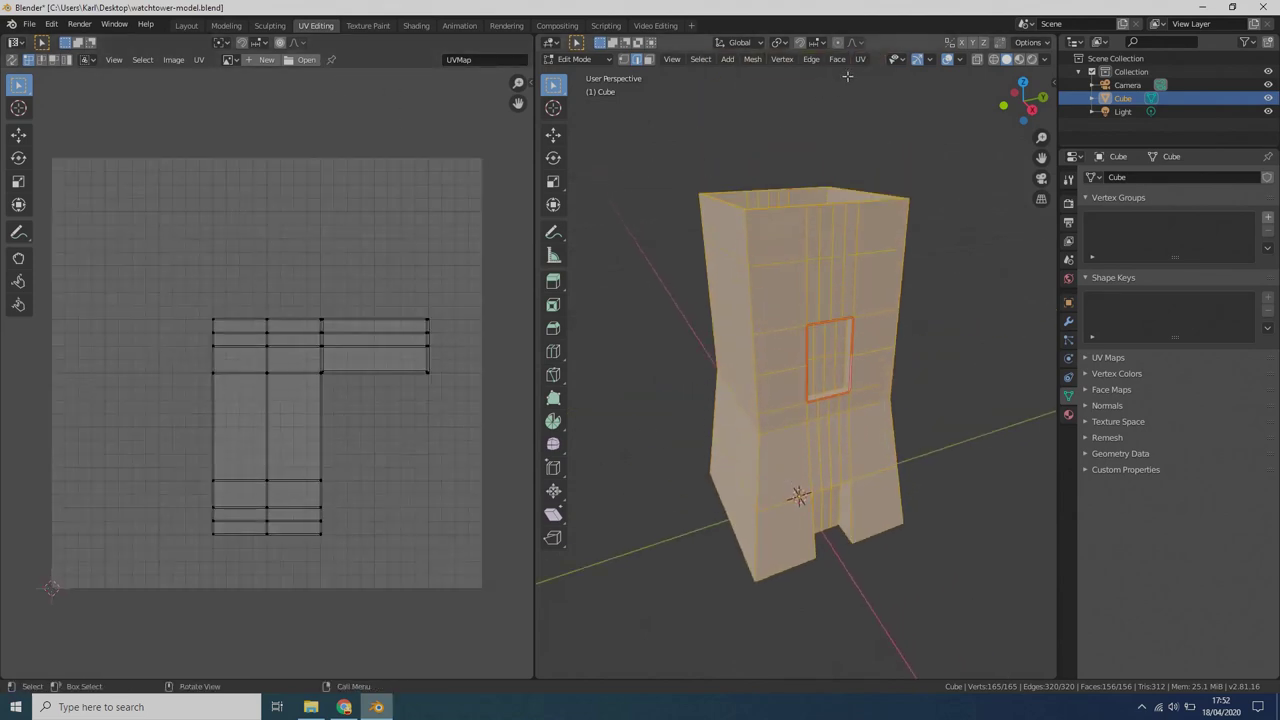
pyautogui.click(860, 59)
pyautogui.click(884, 76)
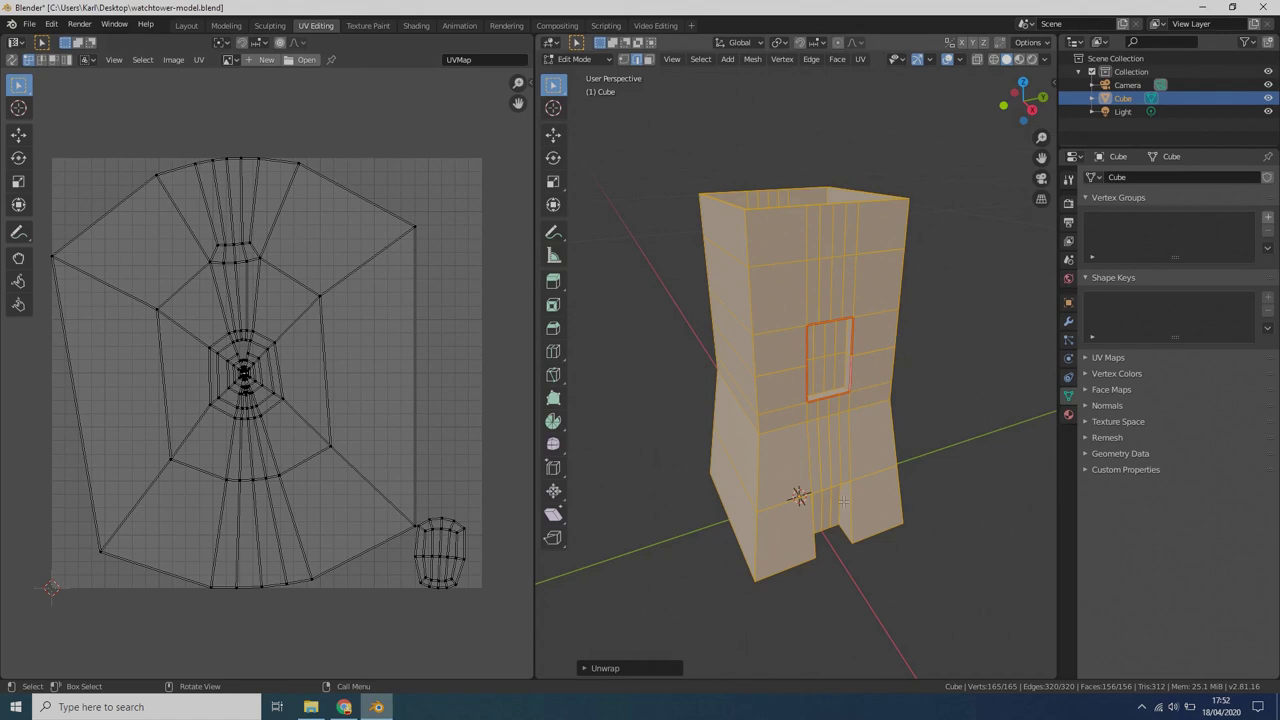
# - Select the large UV island in island mode and move it far left off the grid
pyautogui.moveTo(286, 425); pyautogui.dragTo(208, 388)
pyautogui.hotkey('alt', 'a')
pyautogui.moveTo(252, 380); pyautogui.dragTo(186, 400)
pyautogui.click(66, 61)
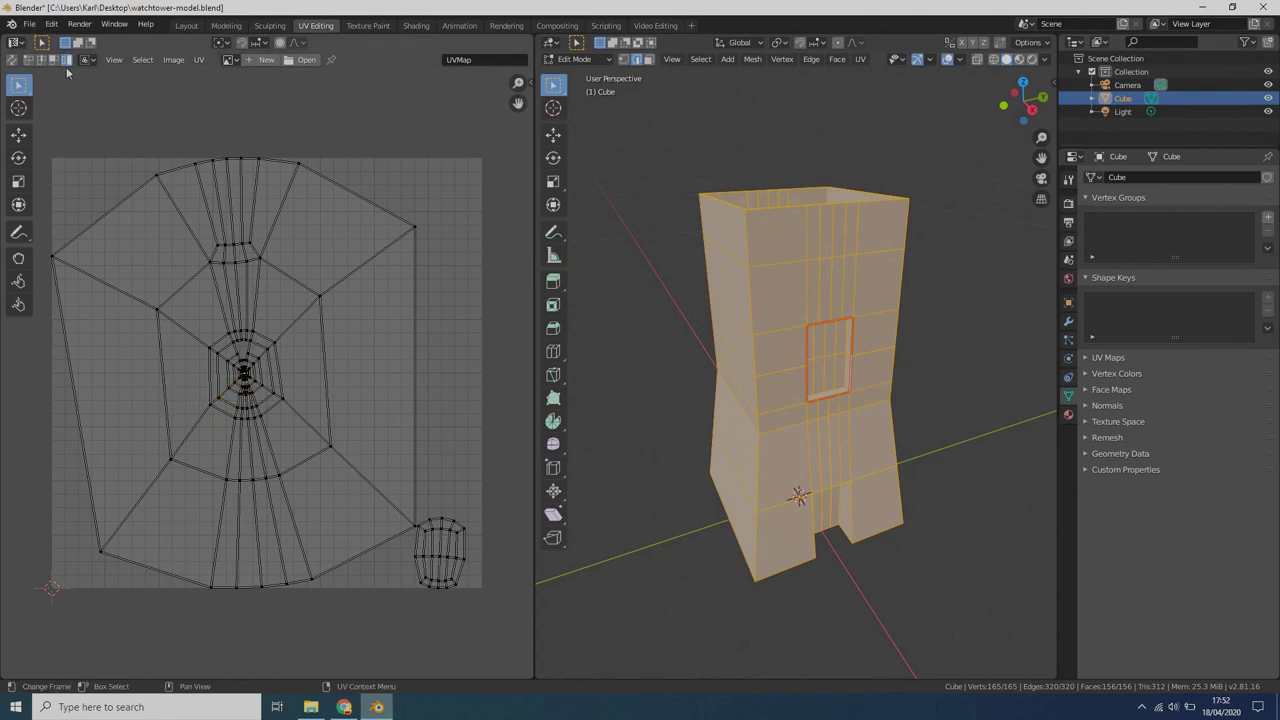
pyautogui.press('l')
pyautogui.press('b')
pyautogui.click(100, 130)
pyautogui.press('l')
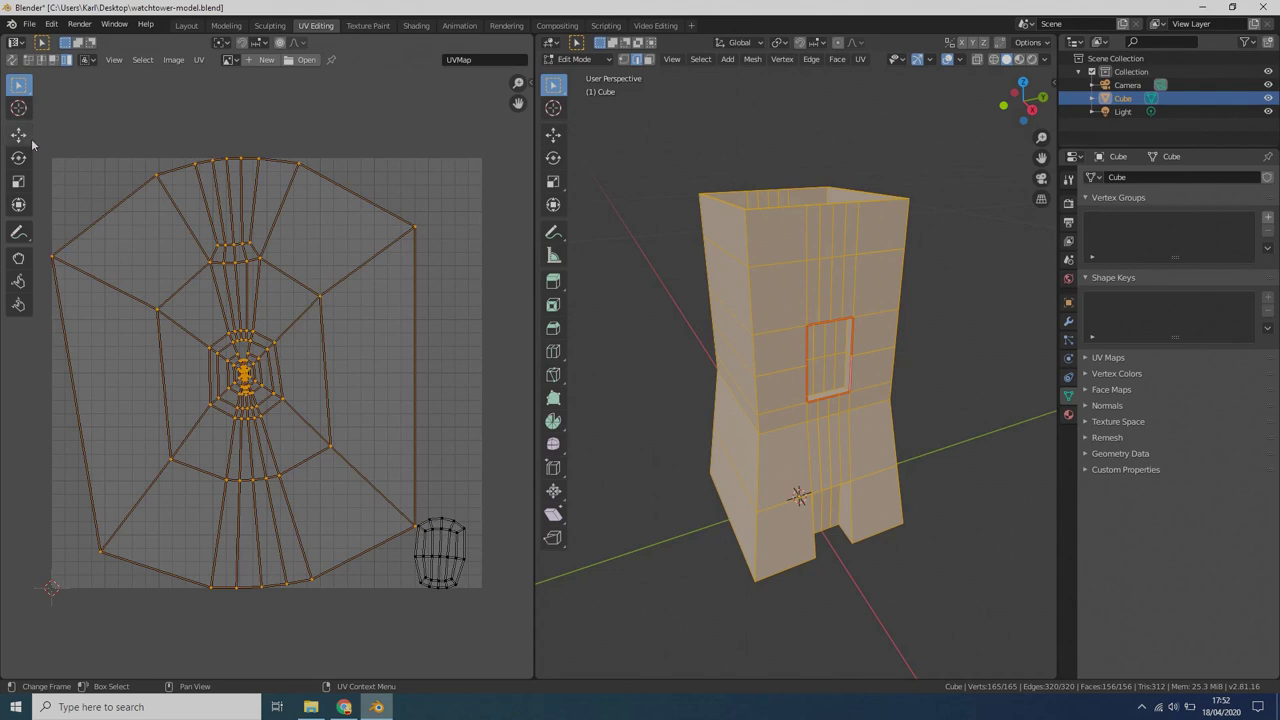
pyautogui.click(18, 134)
pyautogui.moveTo(248, 375); pyautogui.dragTo(375, 352)
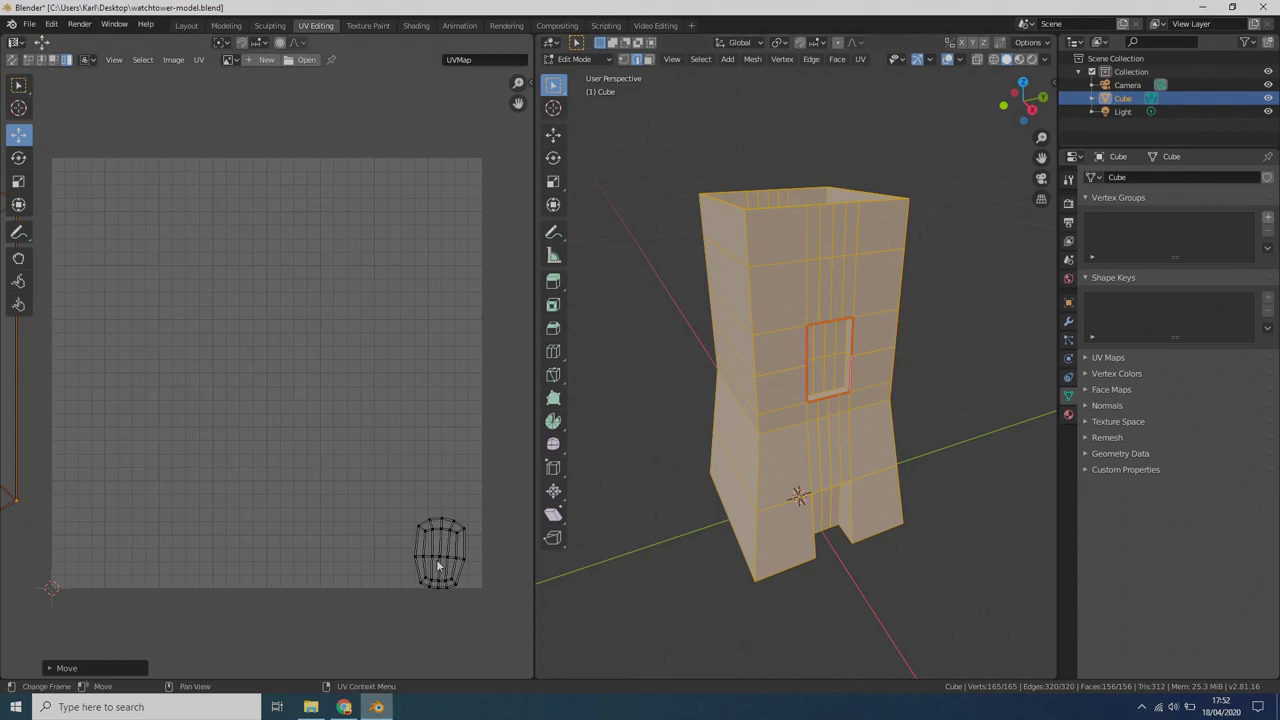
# - Move the small barrel-shaped island into the centre of the UV grid
pyautogui.press('l')
pyautogui.moveTo(443, 543); pyautogui.dragTo(275, 340)
pyautogui.scroll(4, 323, 434)
pyautogui.moveTo(435, 387); pyautogui.dragTo(381, 356)
pyautogui.moveTo(834, 359); pyautogui.dragTo(745, 312, button='middle')
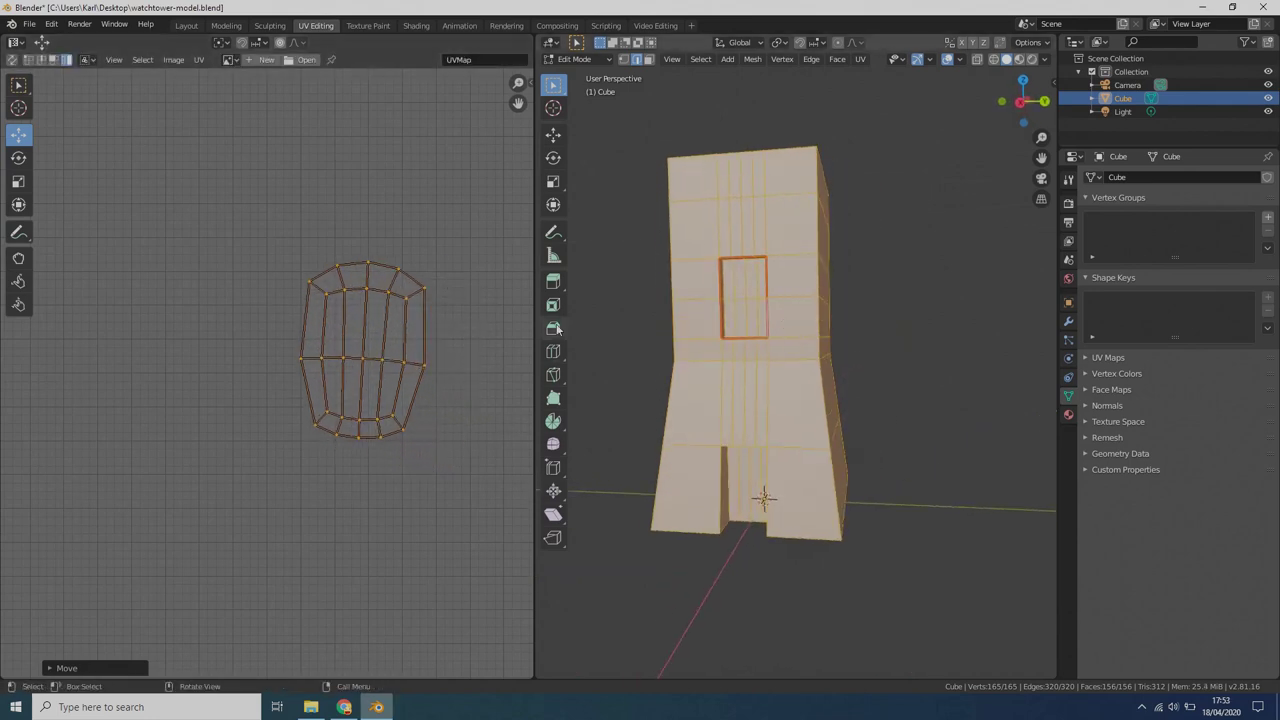
pyautogui.scroll(3, 775, 280)
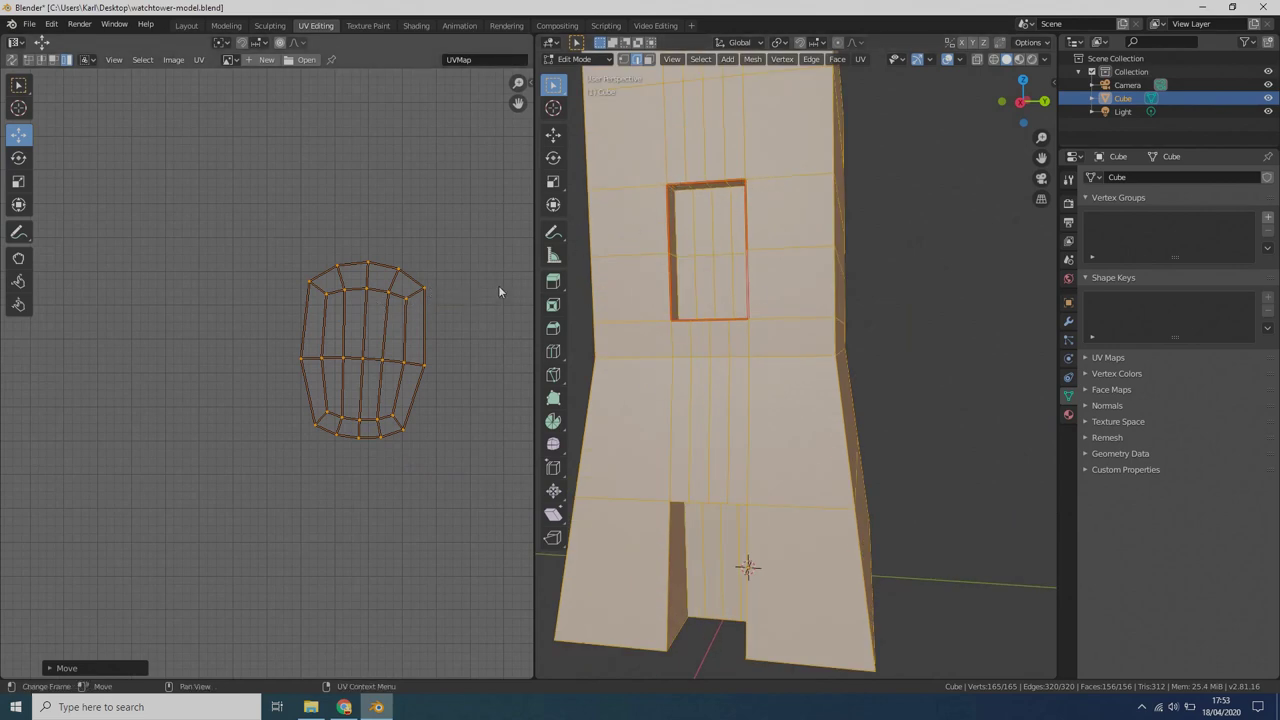
pyautogui.scroll(5, 712, 303)
pyautogui.scroll(-5, 665, 266)
pyautogui.moveTo(664, 272); pyautogui.dragTo(763, 329, button='middle')
# - Select four more edges framing the window opening, mark them as seams, then deselect
pyautogui.click(826, 403)
pyautogui.moveTo(858, 413); pyautogui.dragTo(794, 411, button='middle')
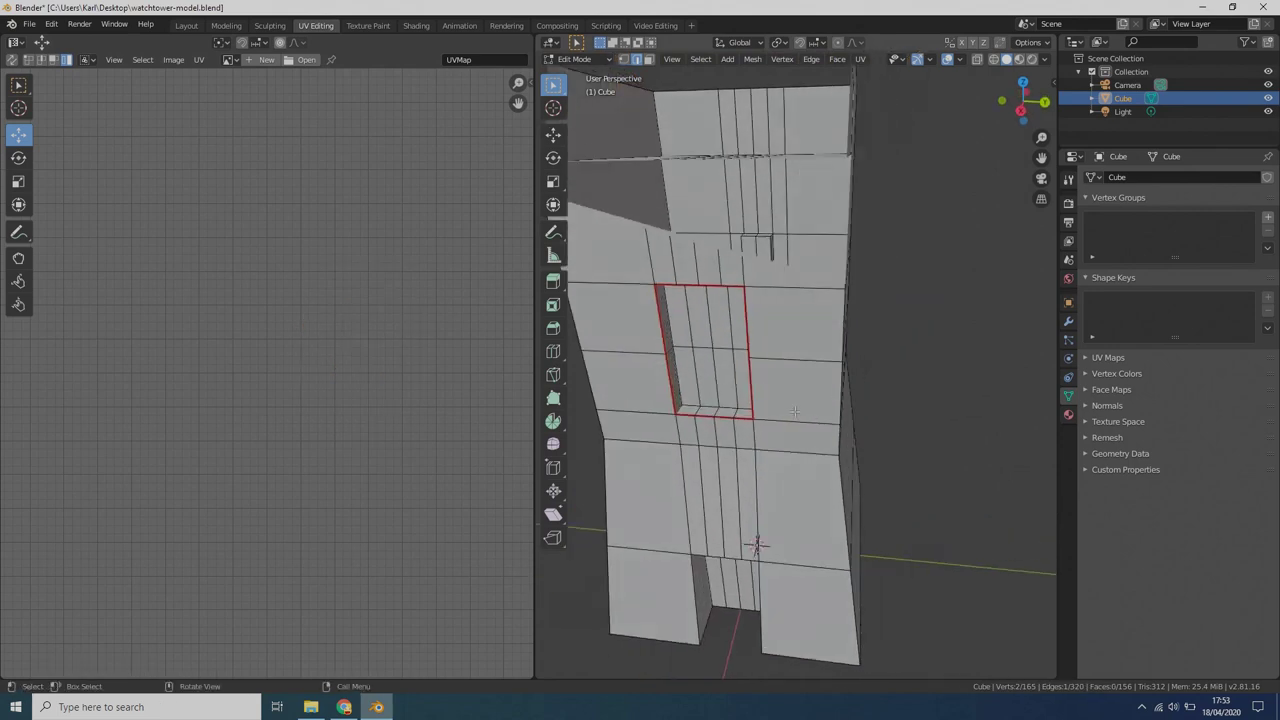
pyautogui.keyDown('shift'); pyautogui.click(678, 406); pyautogui.keyUp('shift')
pyautogui.moveTo(678, 406); pyautogui.dragTo(738, 316, button='middle')
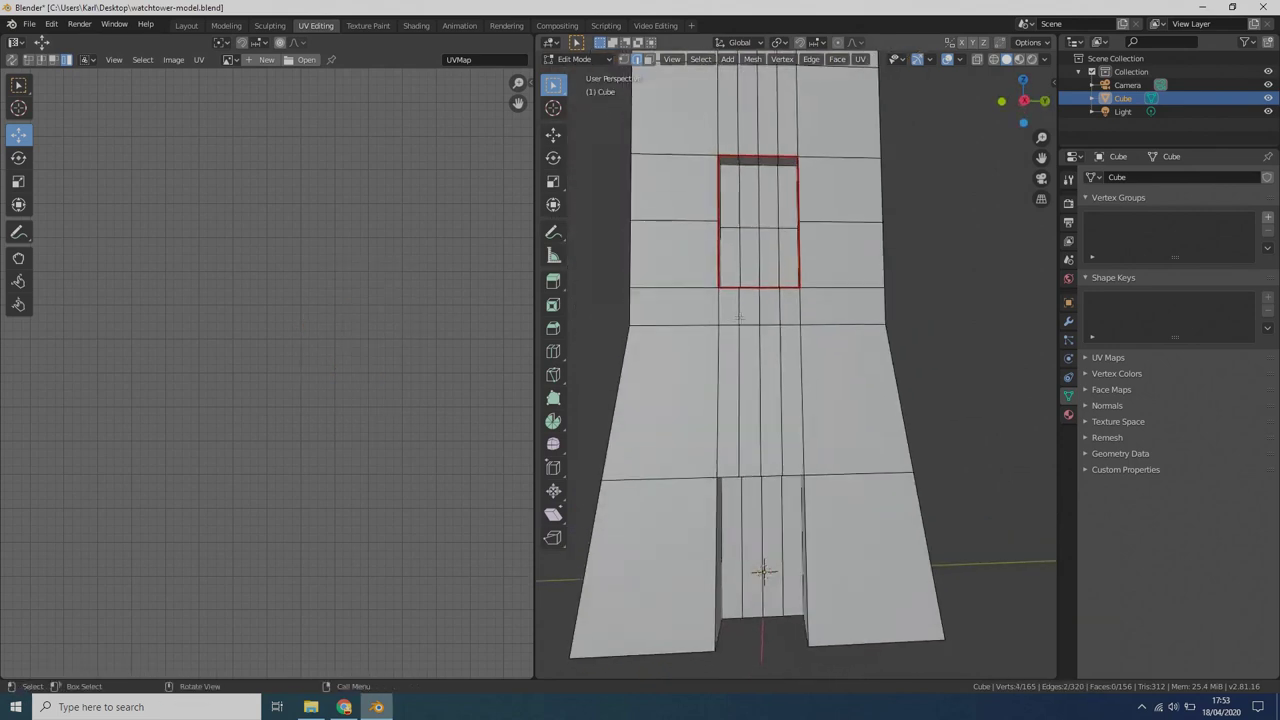
pyautogui.moveTo(764, 191); pyautogui.dragTo(667, 190, button='middle')
pyautogui.keyDown('shift'); pyautogui.click(667, 190); pyautogui.keyUp('shift')
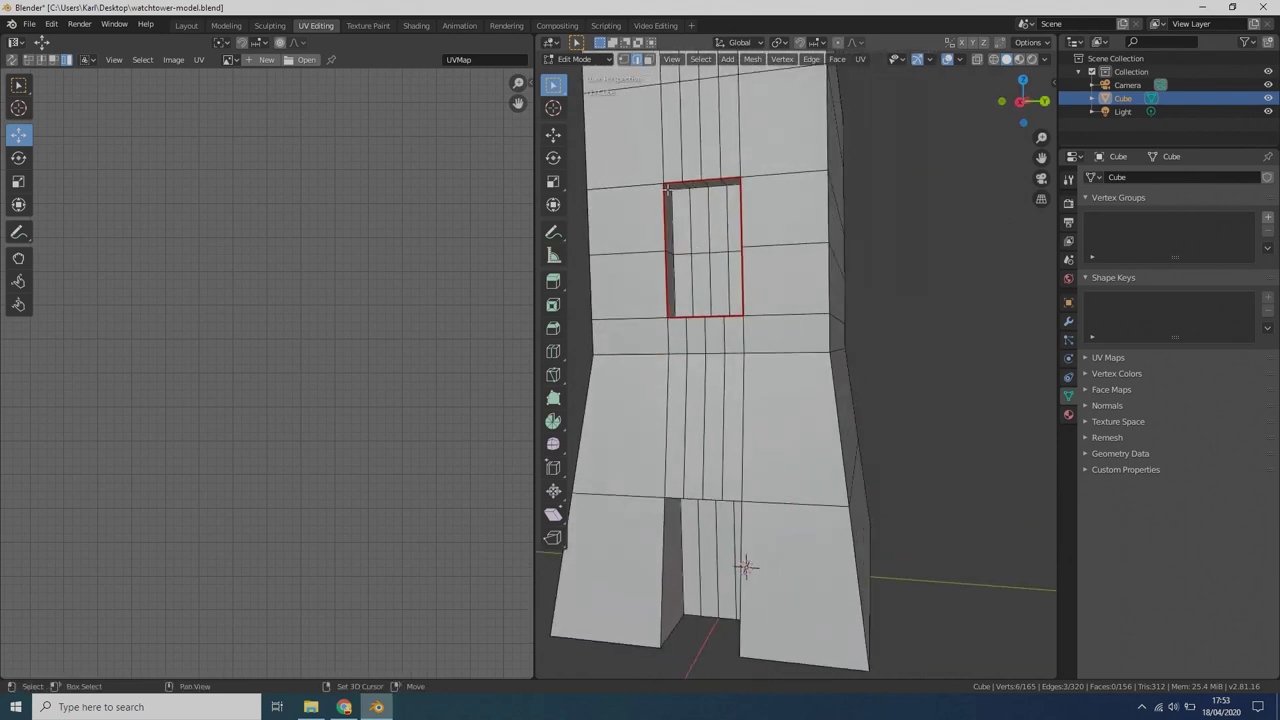
pyautogui.keyDown('shift'); pyautogui.click(668, 185); pyautogui.keyUp('shift')
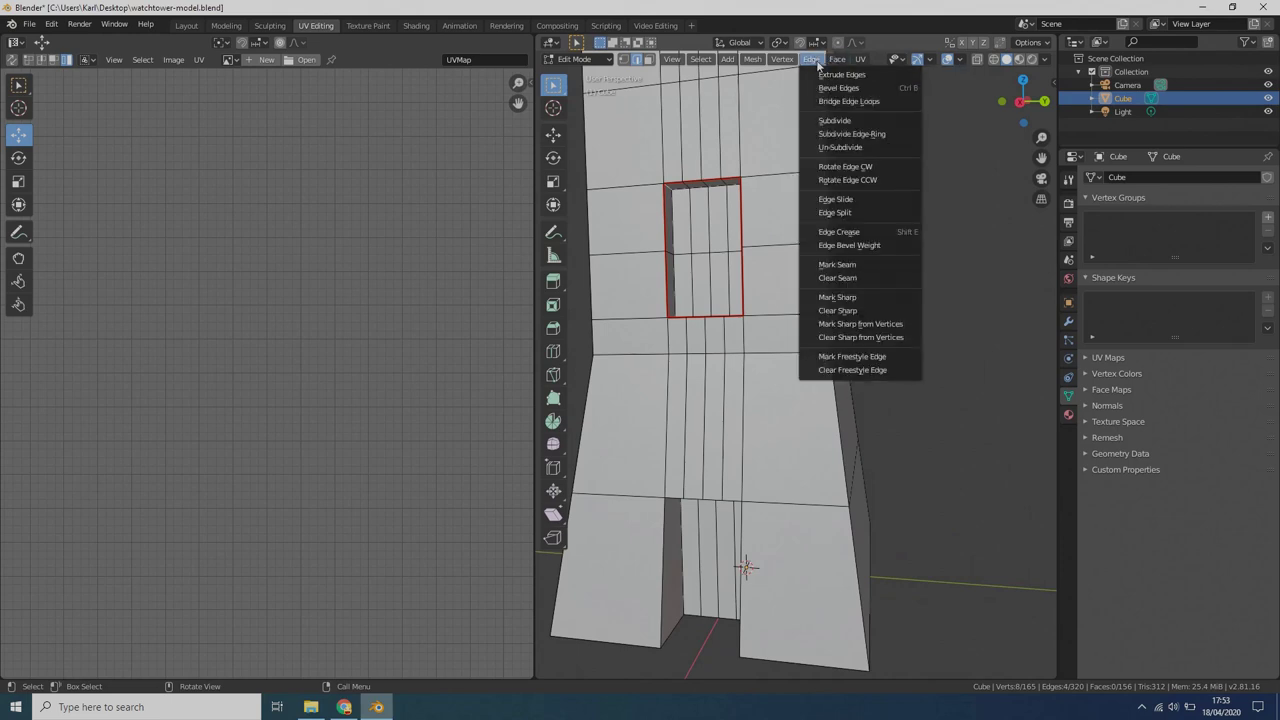
pyautogui.click(849, 264)
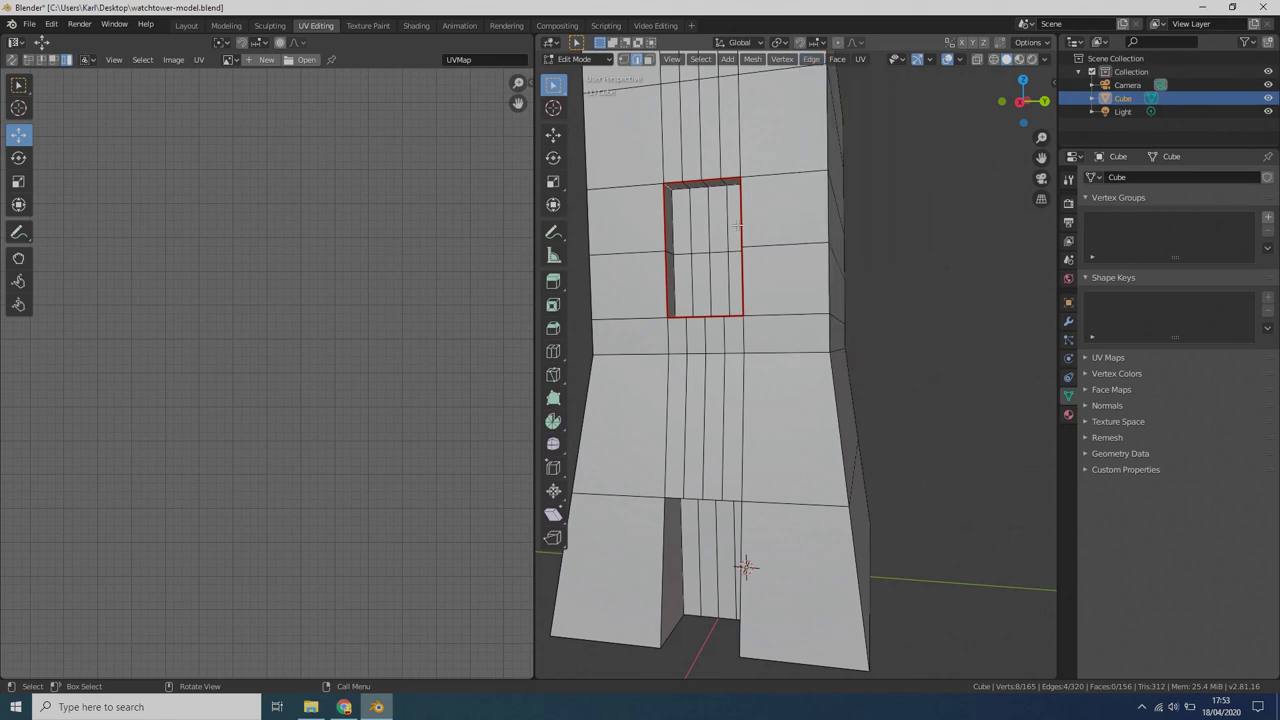
pyautogui.click(650, 60)
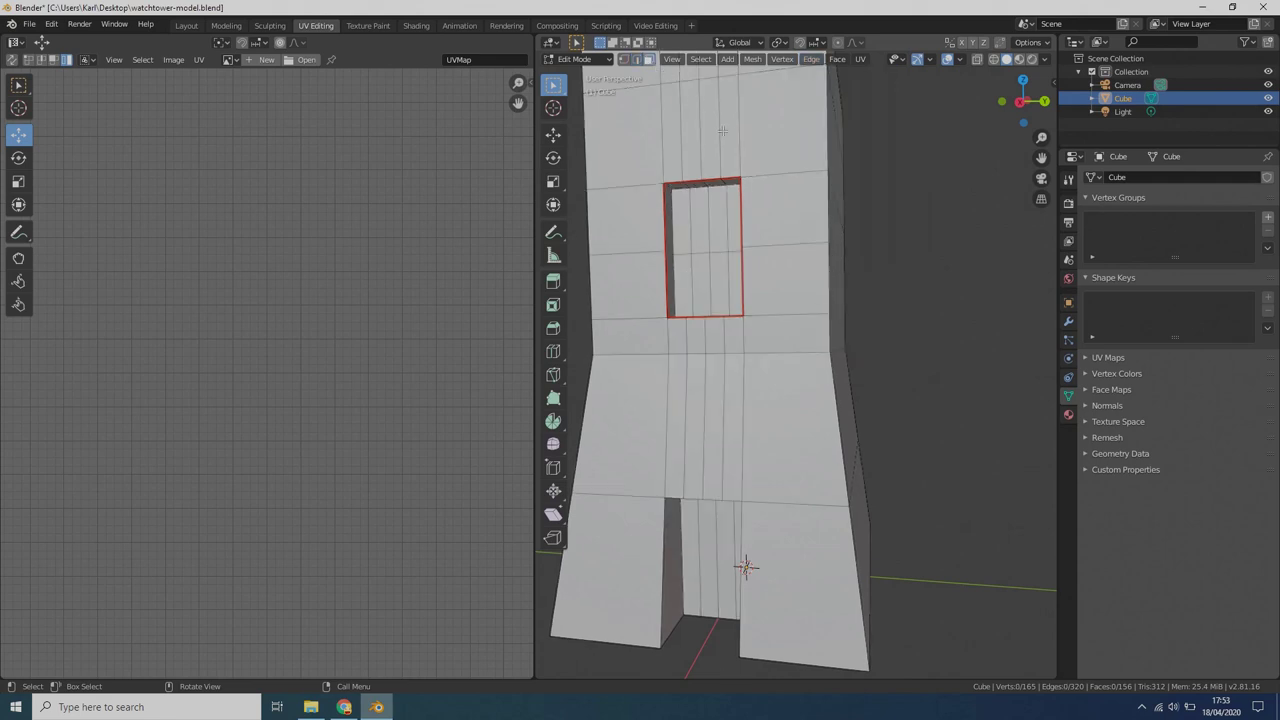
# - Select all and unwrap again, then inspect the new rectangular window island beside the main one
pyautogui.press('a')
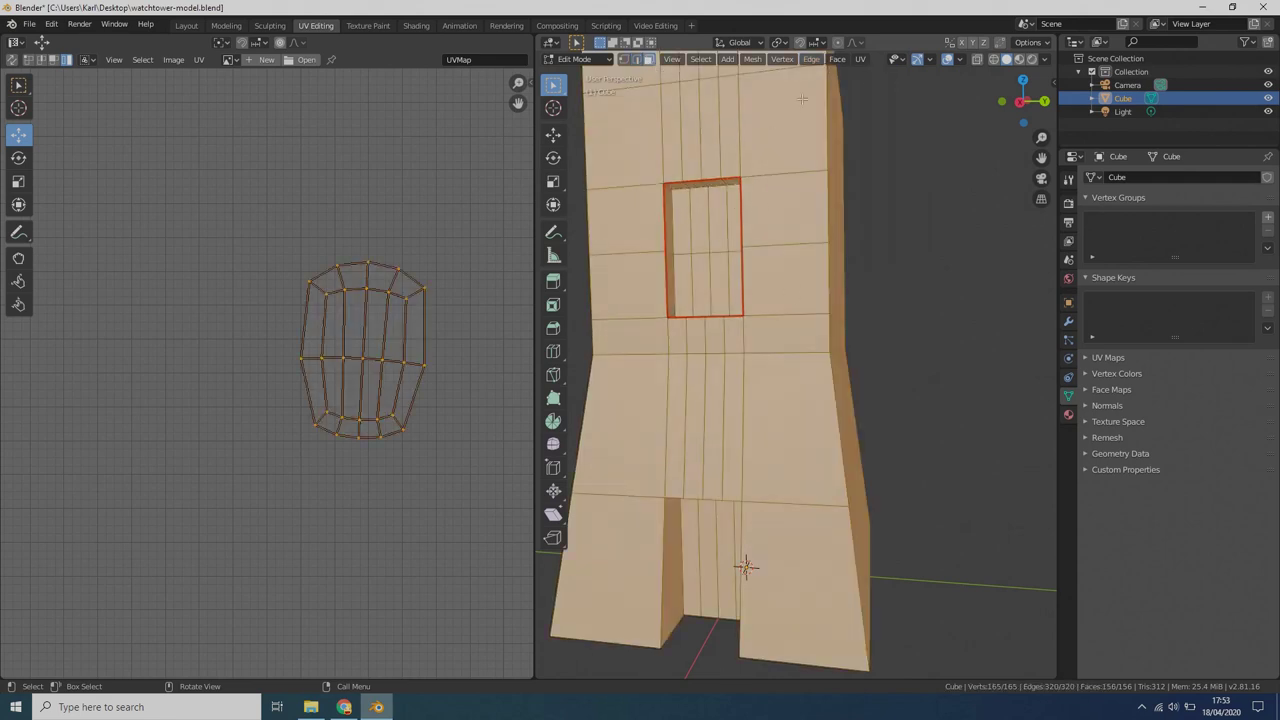
pyautogui.click(860, 59)
pyautogui.click(870, 76)
pyautogui.scroll(-6, 320, 258)
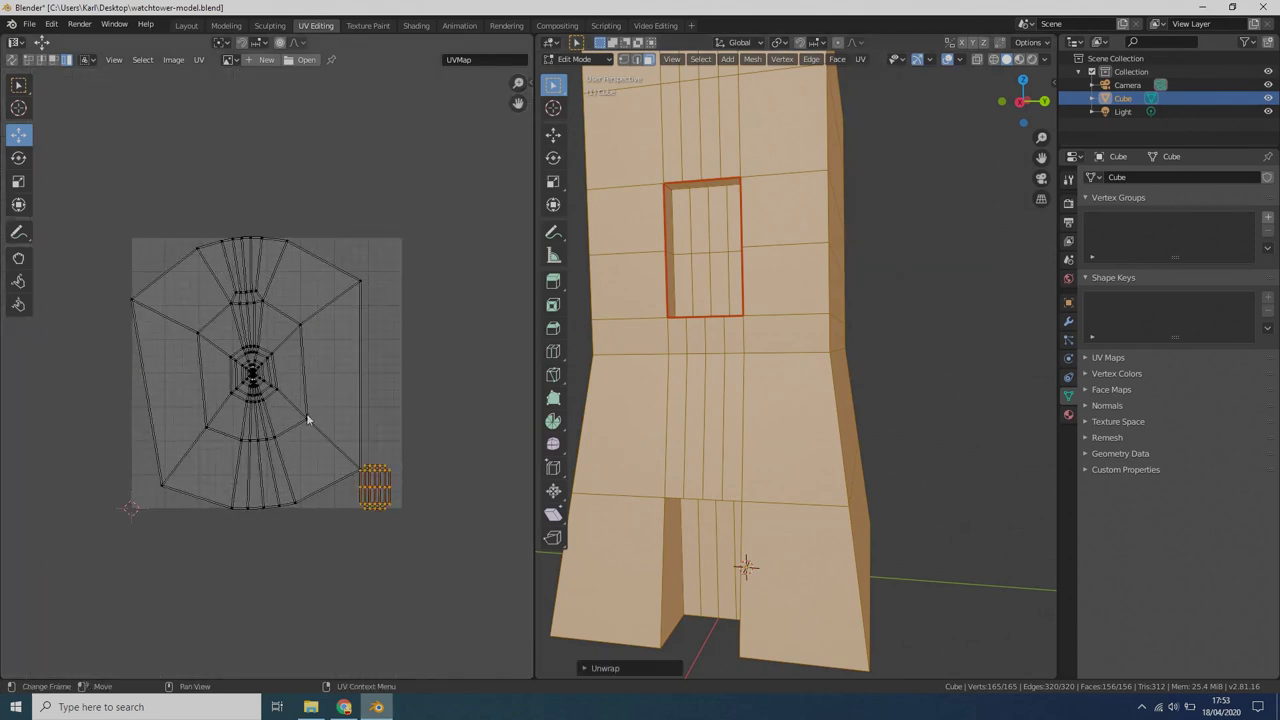
pyautogui.scroll(6, 415, 546)
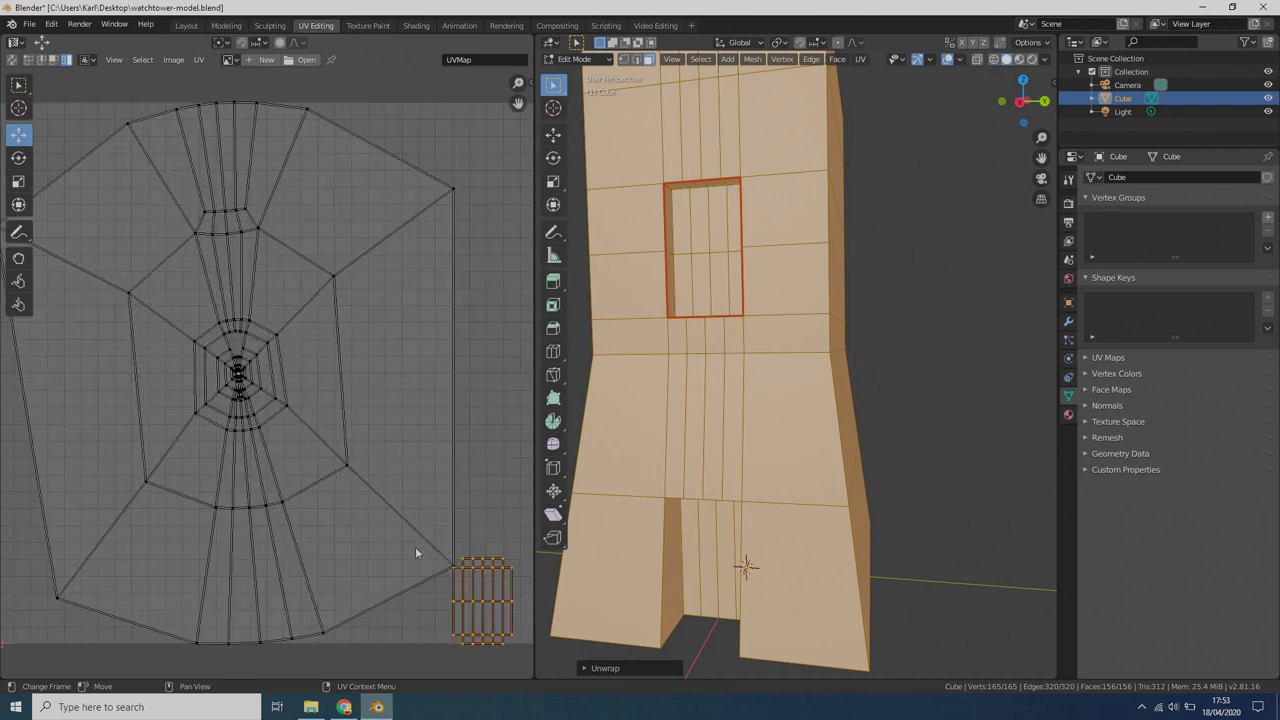
pyautogui.moveTo(449, 325); pyautogui.dragTo(323, 317, button='middle')
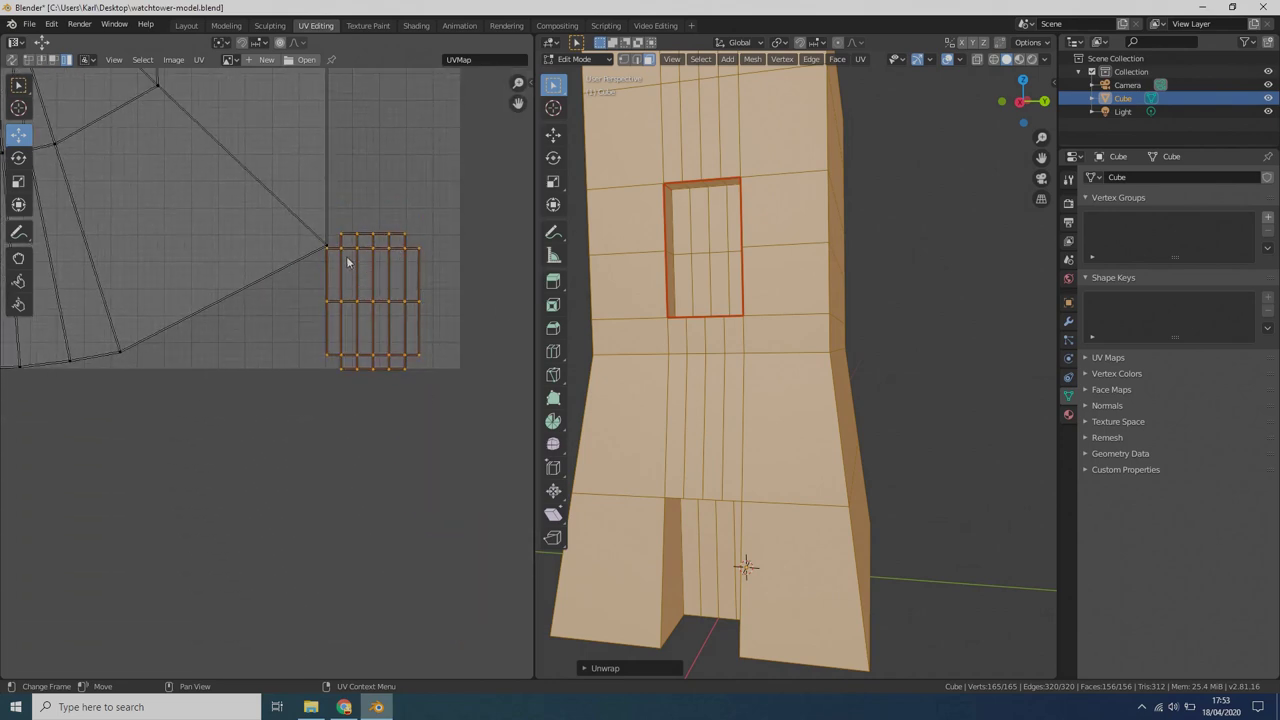
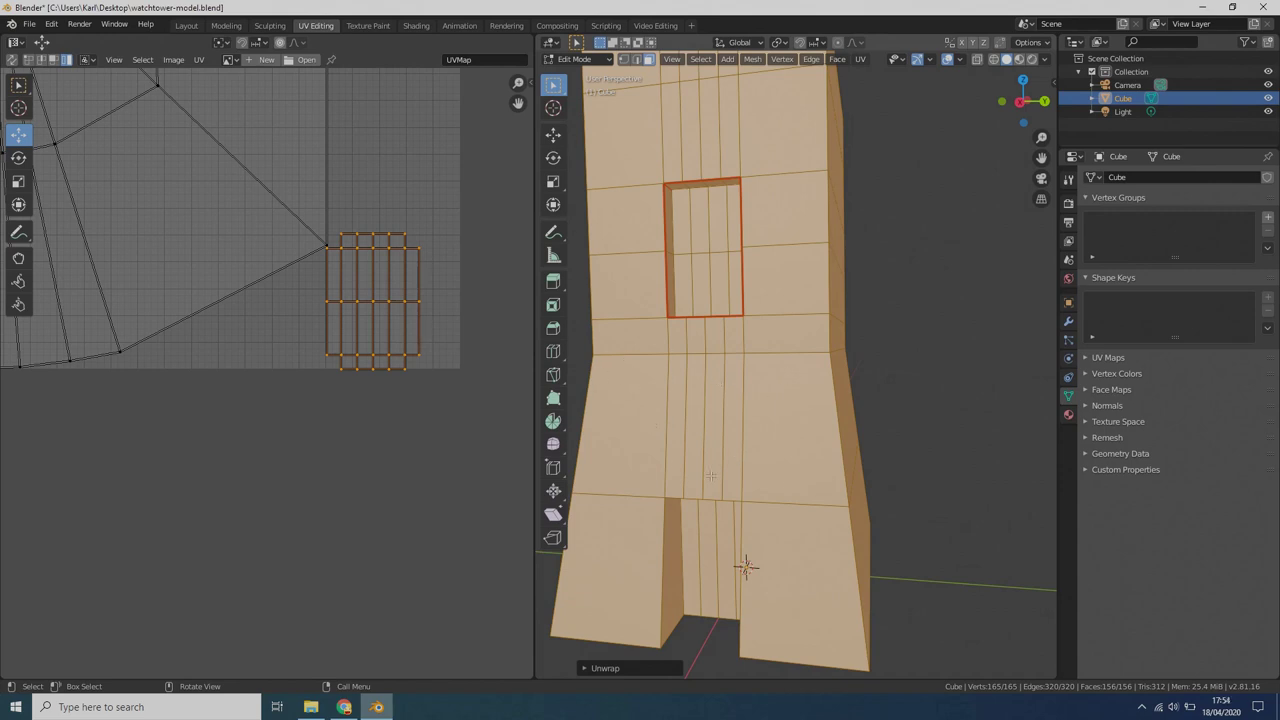
# - Turn the tower to face front, select all, then narrow the selection to the vertical doorway edge
pyautogui.moveTo(812, 475); pyautogui.dragTo(817, 442, button='middle')
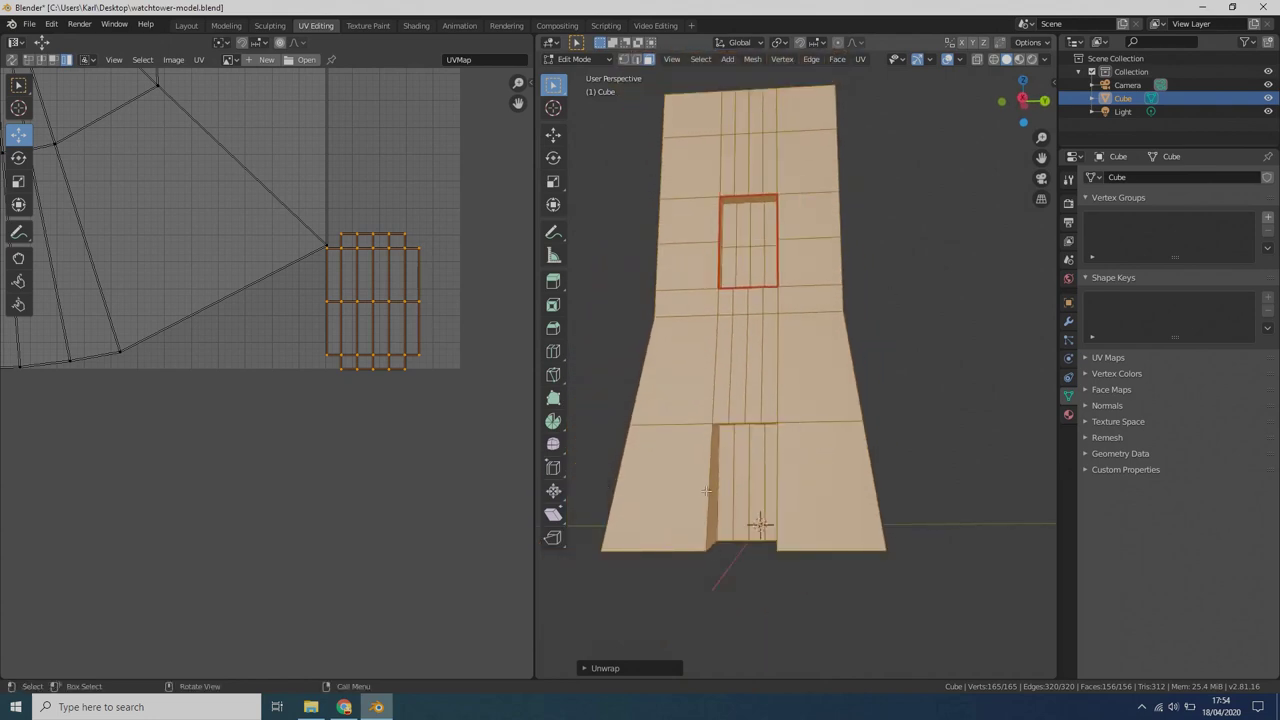
pyautogui.press('a')
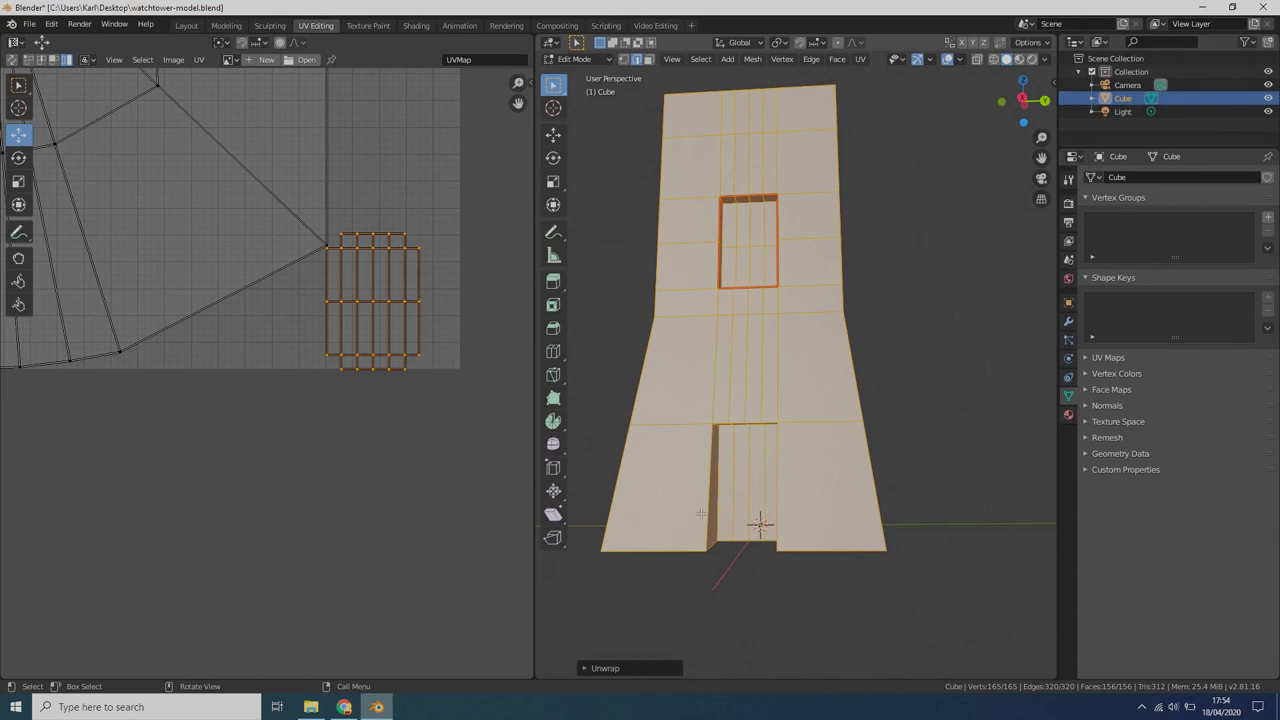
pyautogui.click(732, 508)
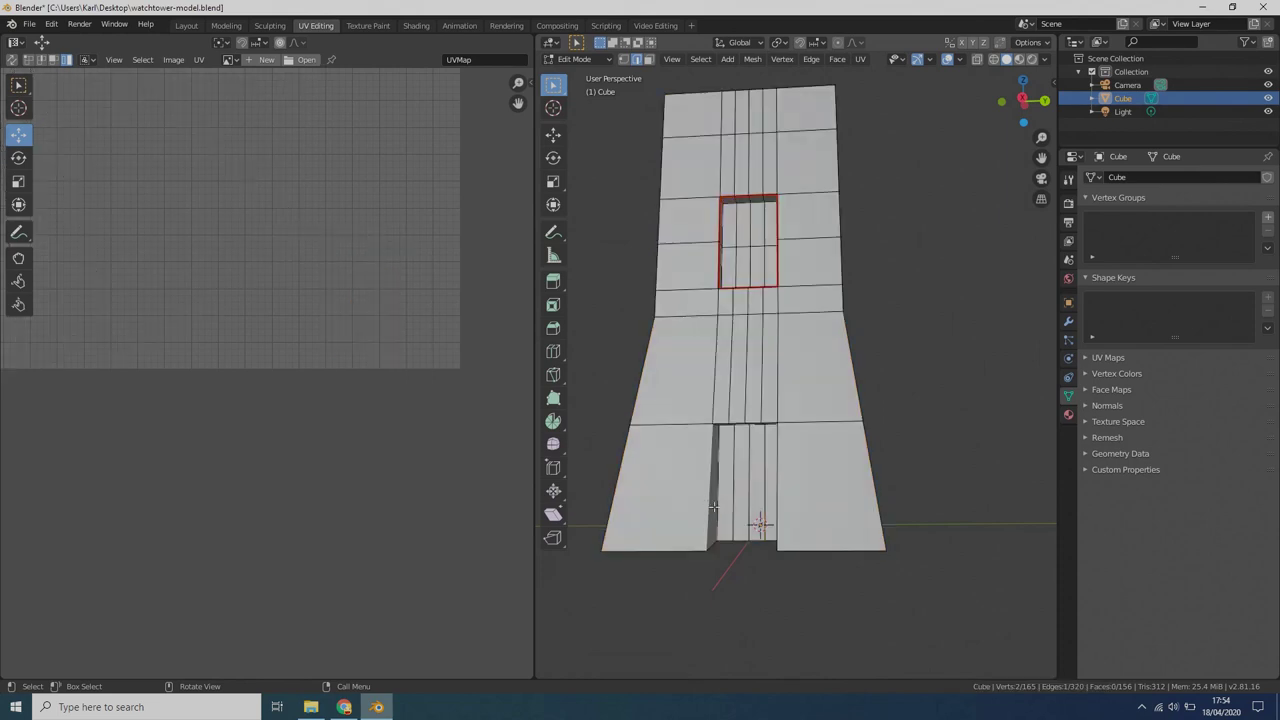
pyautogui.keyDown('shift'); pyautogui.click(717, 508); pyautogui.keyUp('shift')
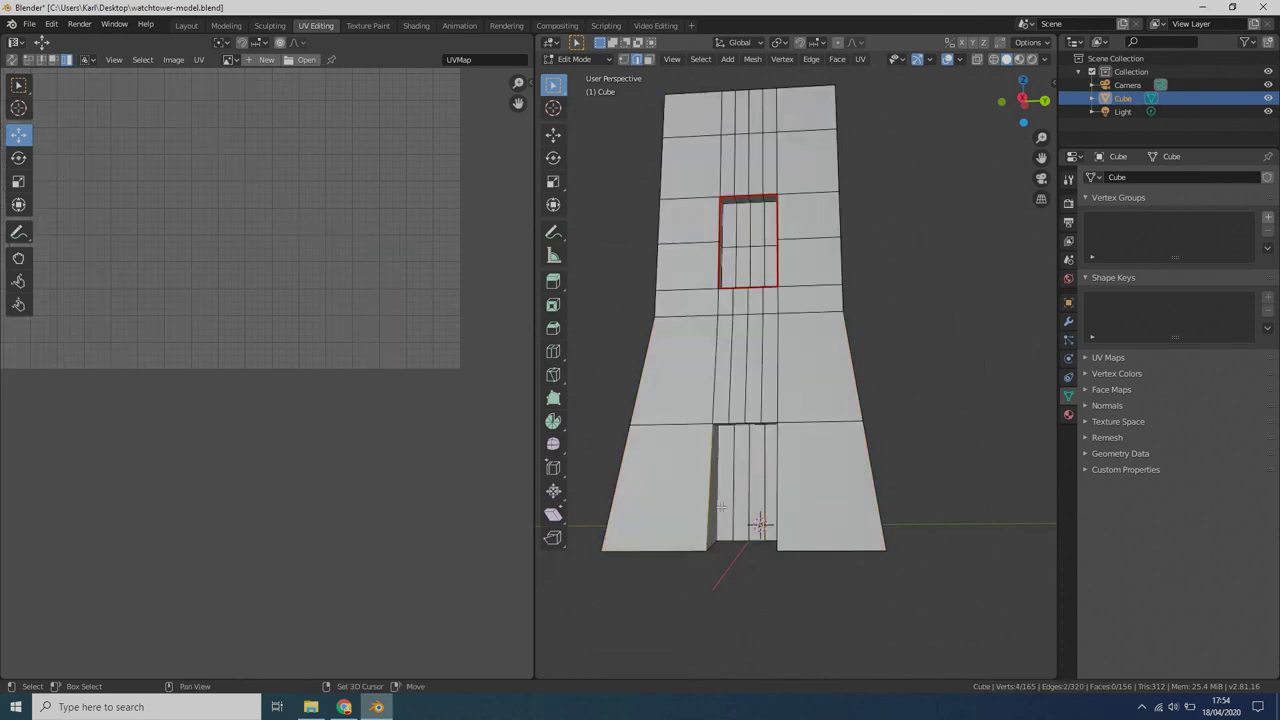
pyautogui.click(717, 460)
pyautogui.scroll(2, 937, 132)
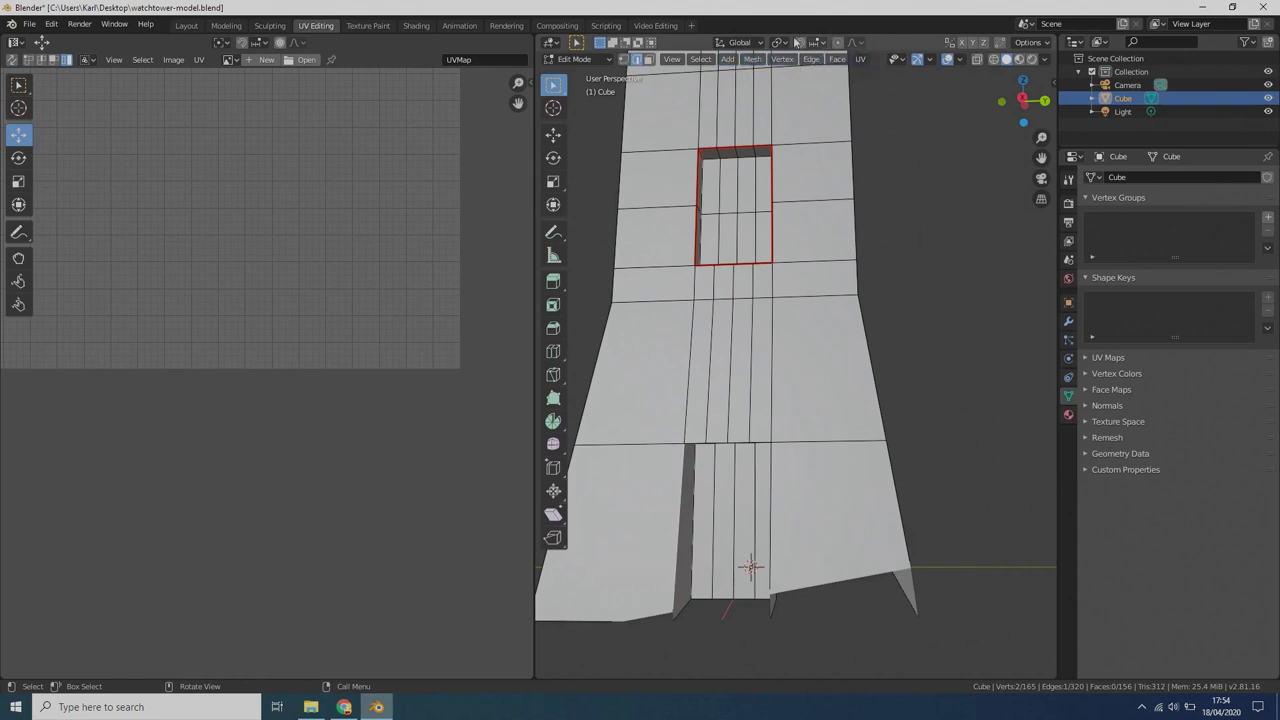
# - Switch to the Modeling workspace and orbit to view the door recess
pyautogui.click(226, 25)
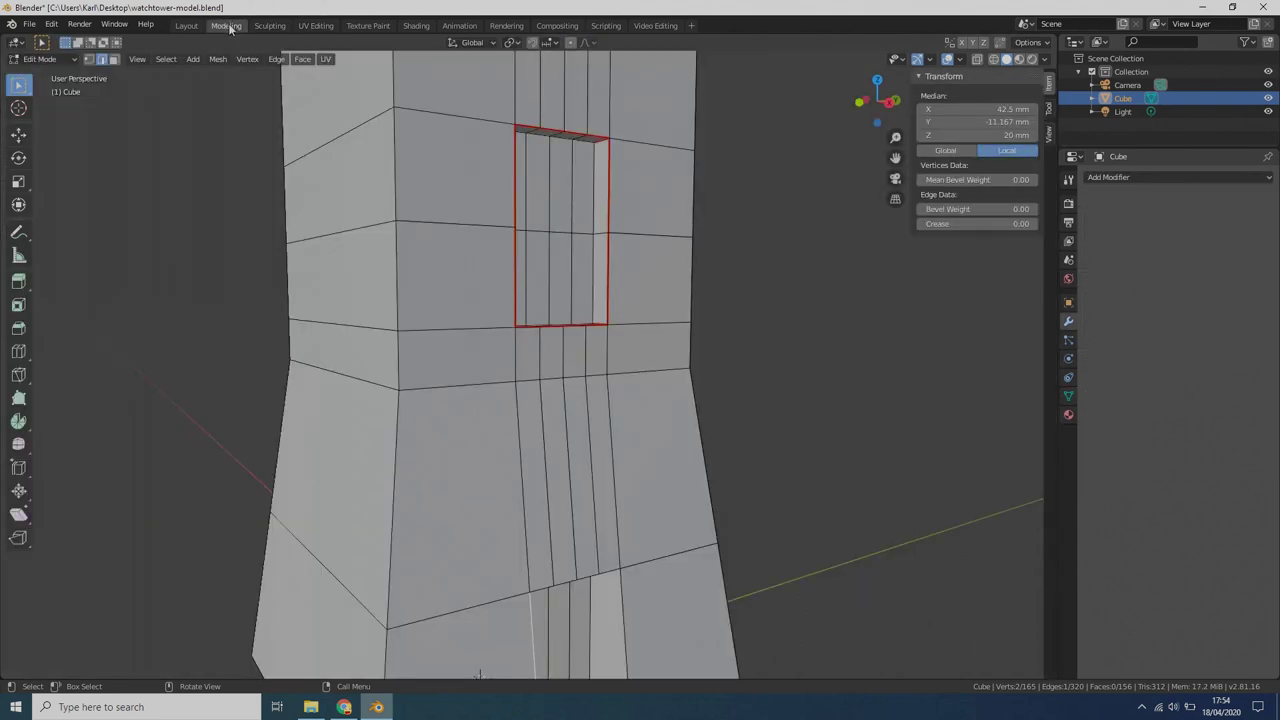
pyautogui.scroll(-2, 727, 527)
pyautogui.moveTo(727, 527); pyautogui.dragTo(612, 513, button='middle')
pyautogui.moveTo(480, 551); pyautogui.dragTo(438, 552, button='middle')
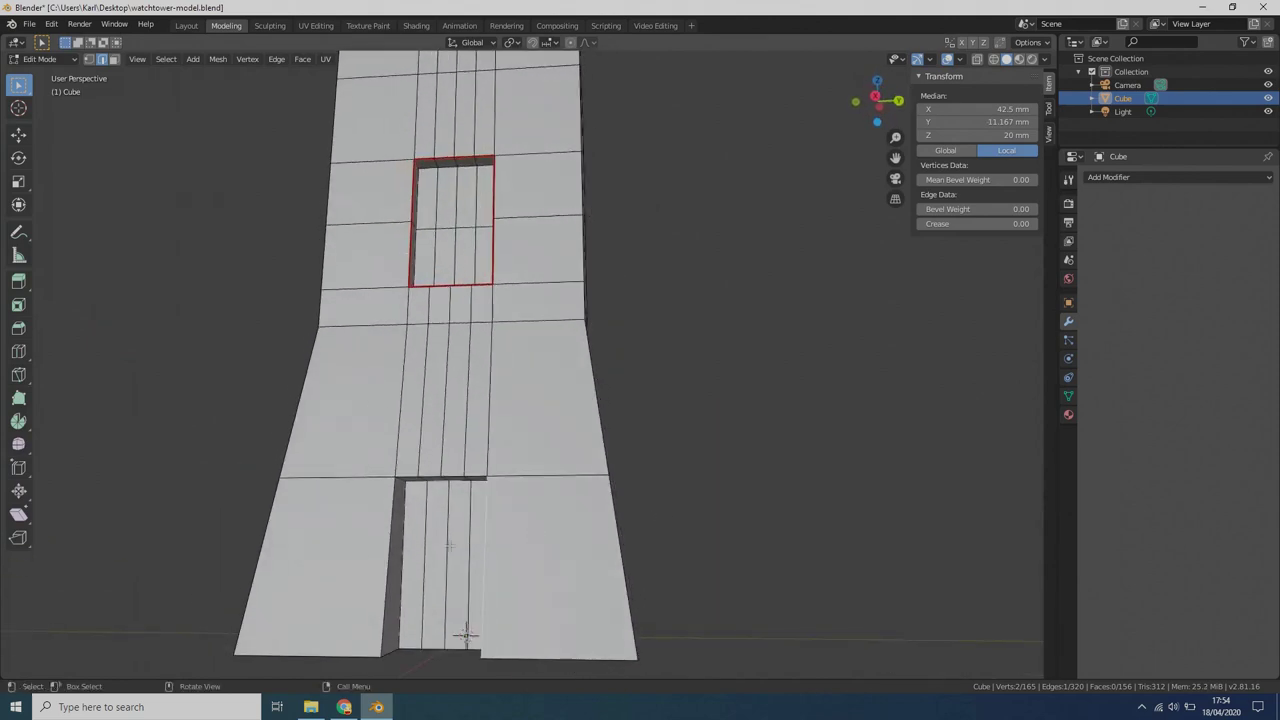
# - Mark the door recess's left, top and corner edges as seams with Edge > Mark Seam
pyautogui.keyDown('shift'); pyautogui.click(398, 524); pyautogui.keyUp('shift')
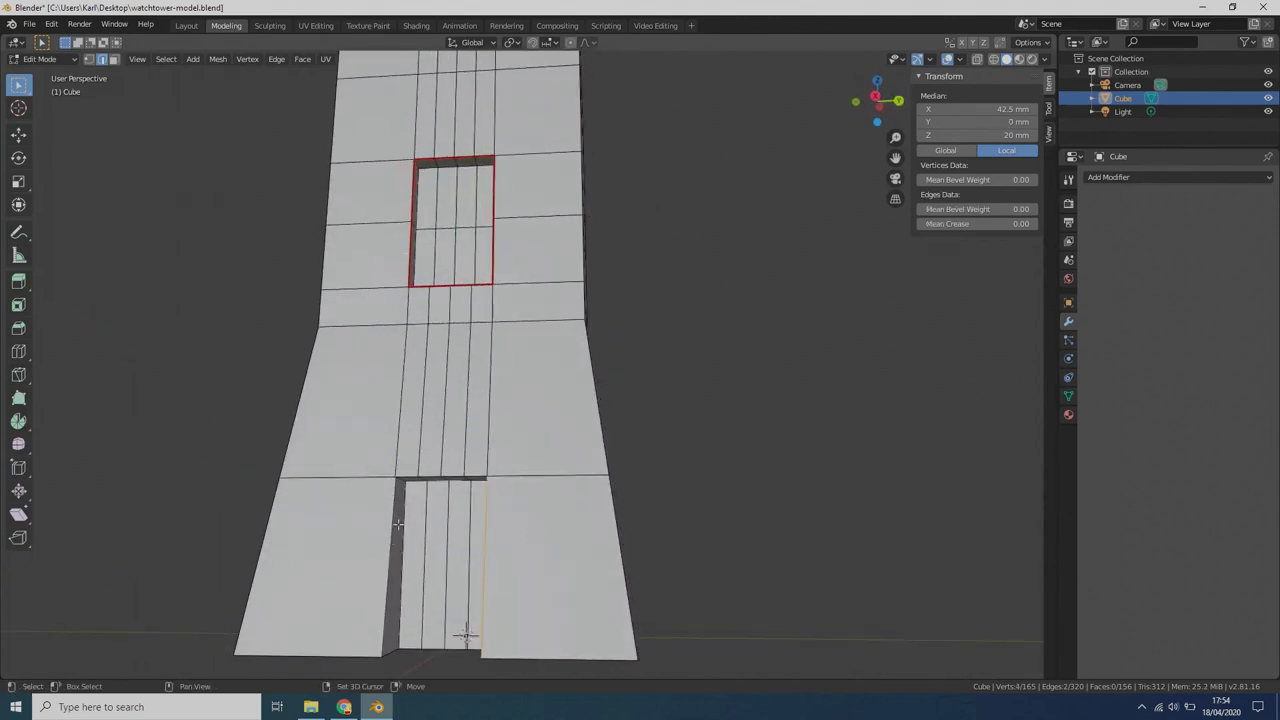
pyautogui.keyDown('shift'); pyautogui.click(436, 474); pyautogui.keyUp('shift')
pyautogui.keyDown('shift'); pyautogui.click(462, 477); pyautogui.keyUp('shift')
pyautogui.moveTo(462, 478); pyautogui.dragTo(586, 426, button='middle')
pyautogui.keyDown('shift'); pyautogui.click(399, 414); pyautogui.keyUp('shift')
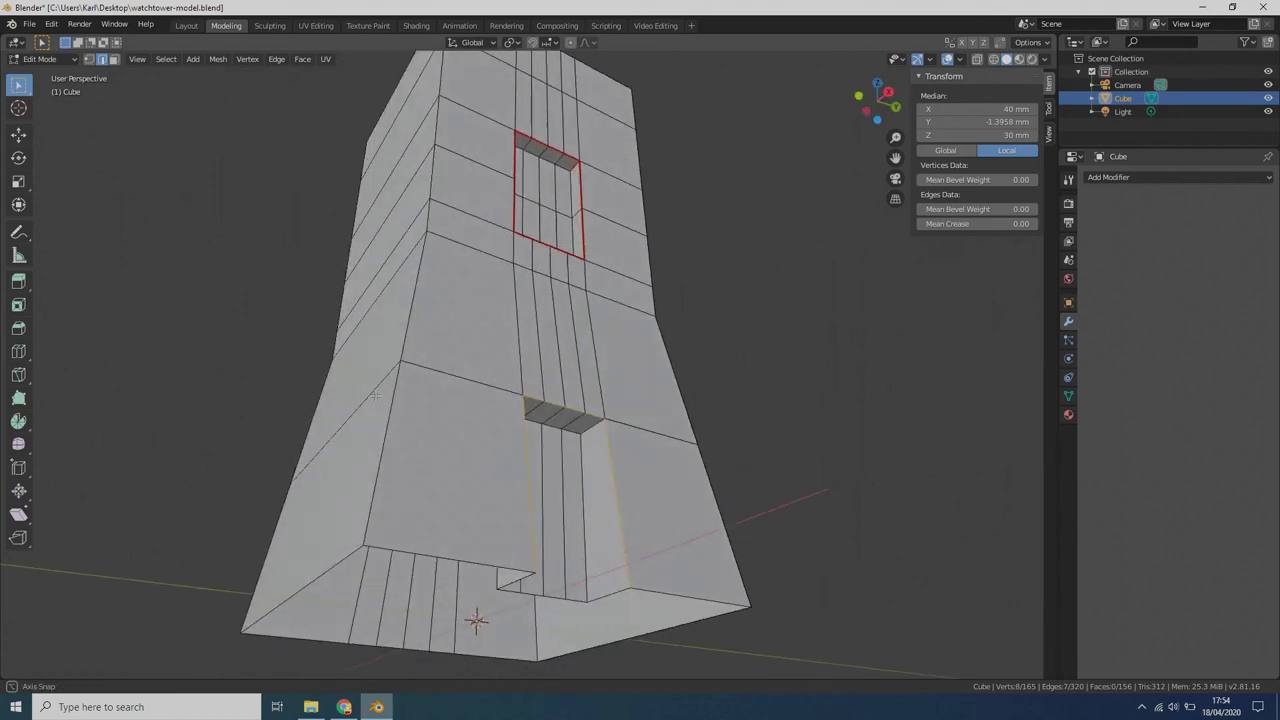
pyautogui.keyDown('shift'); pyautogui.click(588, 428); pyautogui.keyUp('shift')
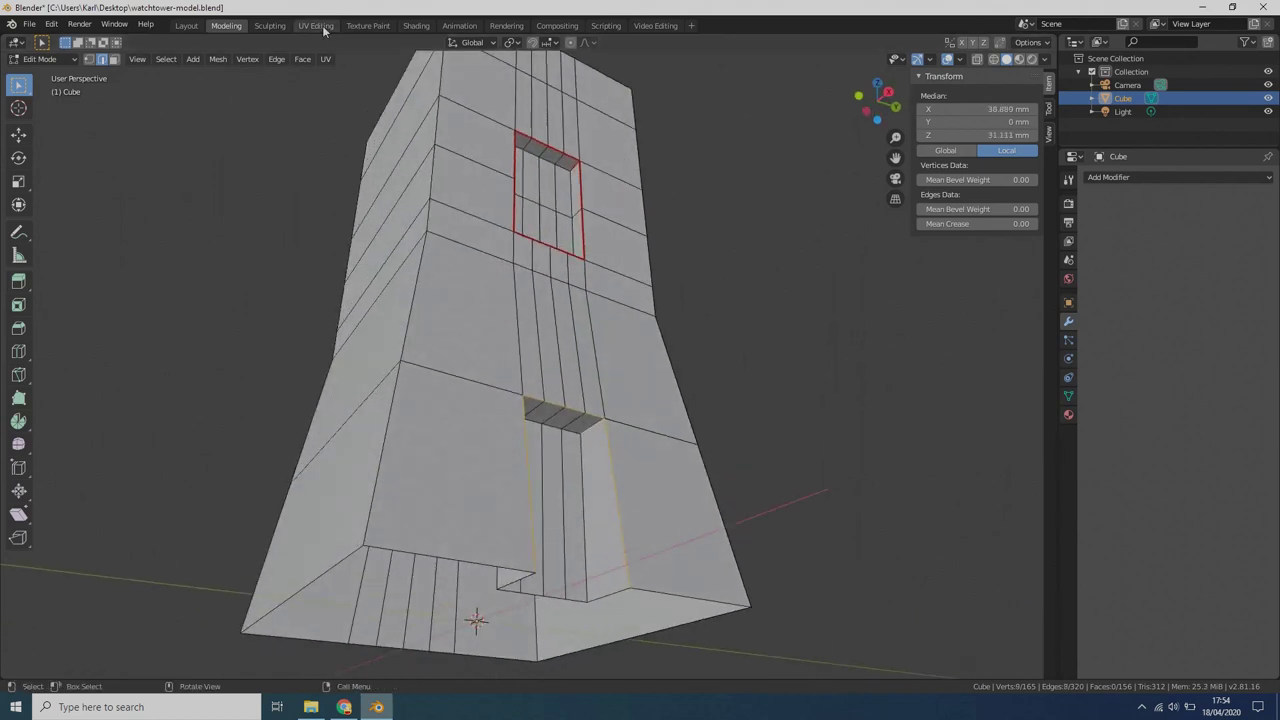
pyautogui.click(279, 60)
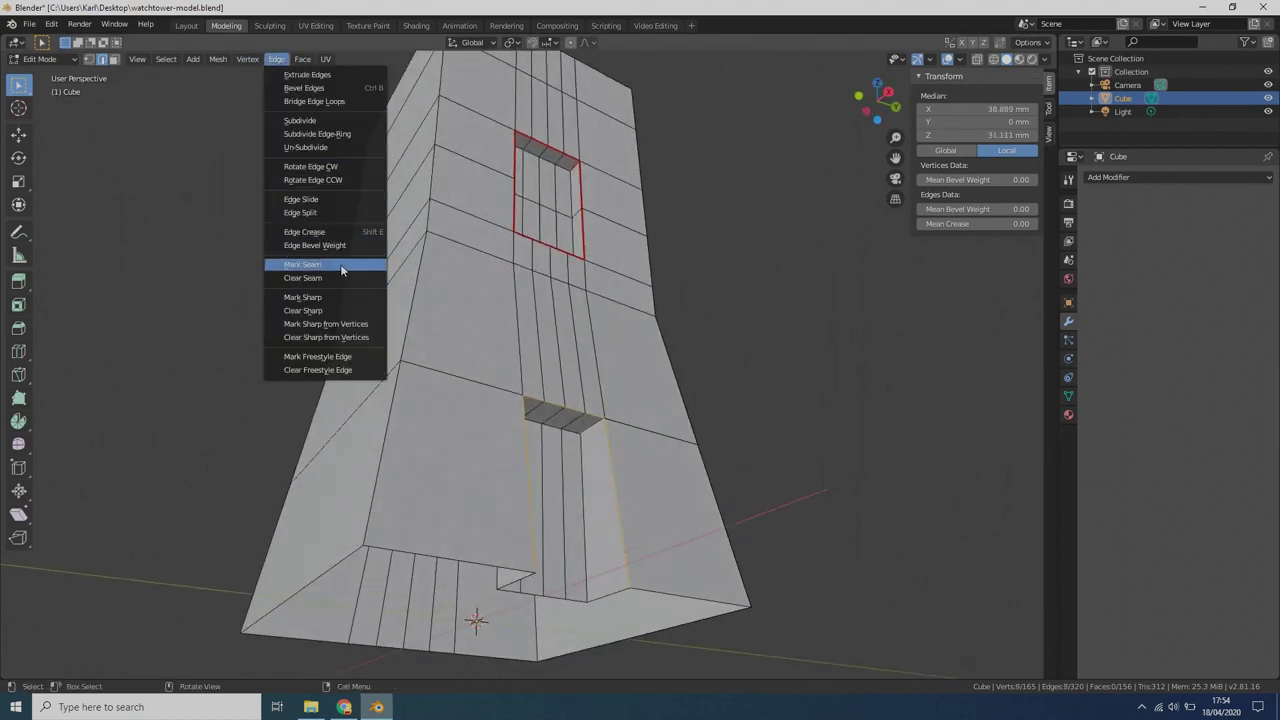
pyautogui.click(303, 264)
# - Select the back window's left, right, bottom and bottom-right corner edges
pyautogui.moveTo(700, 280); pyautogui.dragTo(508, 291, button='middle')
pyautogui.click(537, 249)
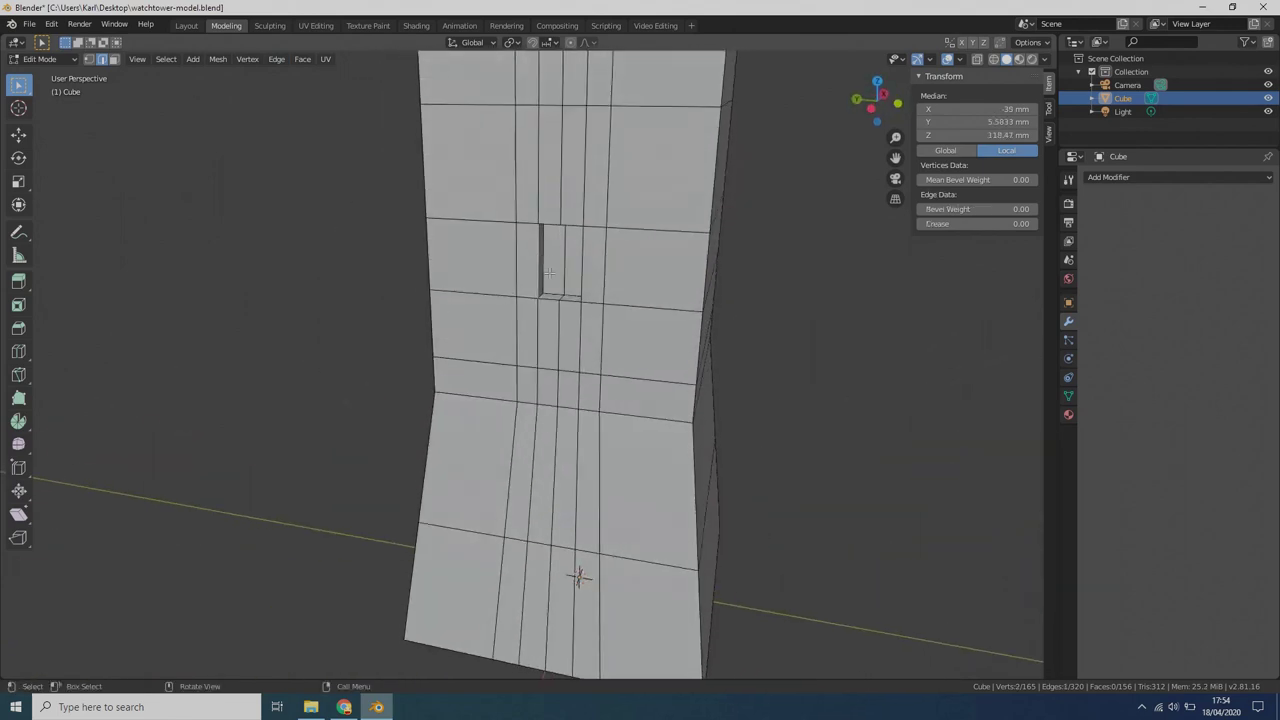
pyautogui.moveTo(537, 249); pyautogui.dragTo(630, 242, button='middle')
pyautogui.keyDown('shift'); pyautogui.click(630, 242); pyautogui.keyUp('shift')
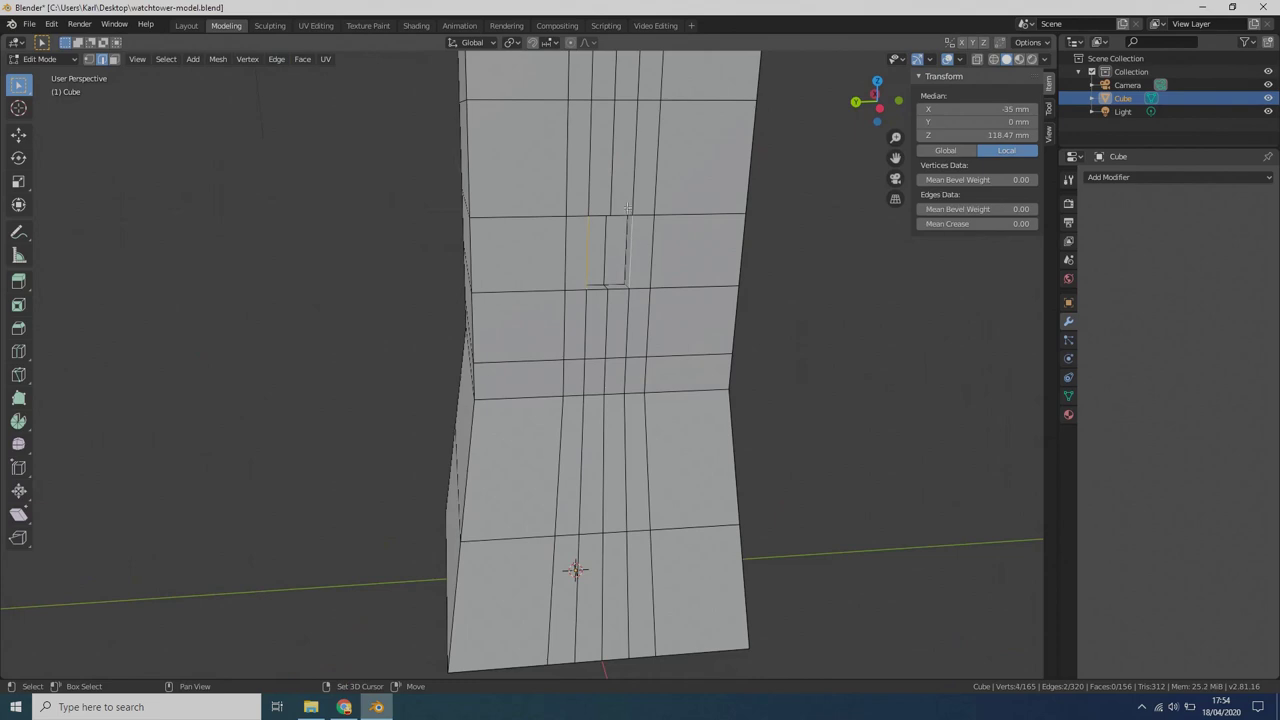
pyautogui.keyDown('shift'); pyautogui.click(598, 288); pyautogui.keyUp('shift')
pyautogui.moveTo(598, 288); pyautogui.dragTo(680, 332, button='middle')
pyautogui.keyDown('shift'); pyautogui.click(706, 256); pyautogui.keyUp('shift')
# - Add the window's top edges to the selection and bring up the Edge menu
pyautogui.moveTo(706, 256); pyautogui.dragTo(597, 125, button='middle')
pyautogui.keyDown('shift'); pyautogui.click(695, 106); pyautogui.keyUp('shift')
pyautogui.moveTo(601, 677); pyautogui.dragTo(560, 257, button='middle')
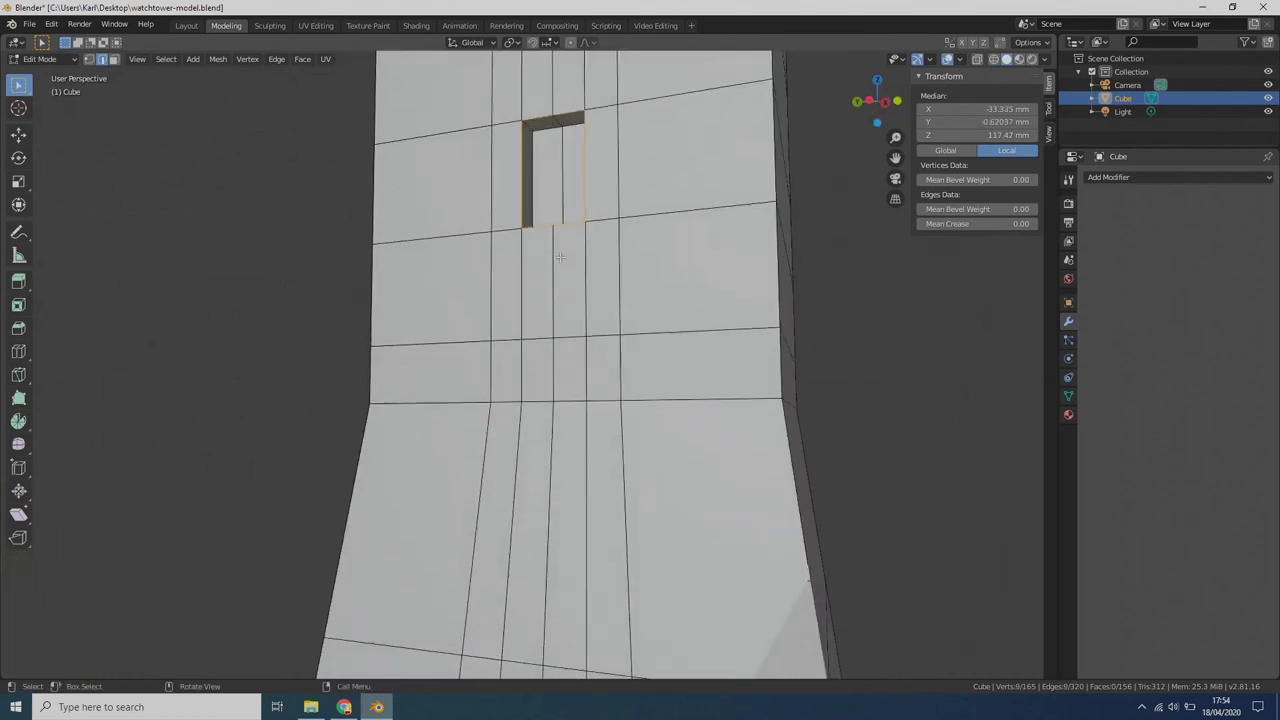
pyautogui.keyDown('shift'); pyautogui.click(529, 128); pyautogui.keyUp('shift')
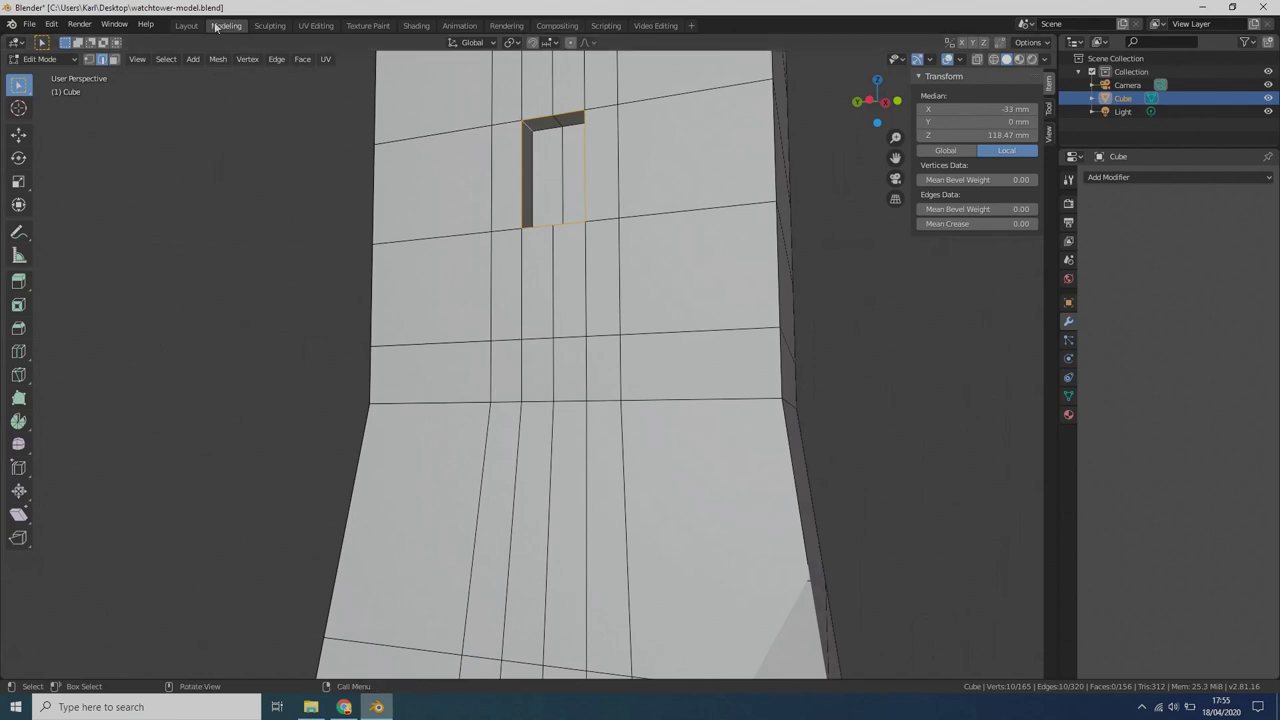
pyautogui.click(276, 59)
pyautogui.press('Escape')
pyautogui.click(276, 59)
# - Mark the selected window outline edges as seams
pyautogui.click(315, 246)
pyautogui.moveTo(316, 258); pyautogui.dragTo(447, 395, button='middle')
pyautogui.scroll(-5, 462, 208)
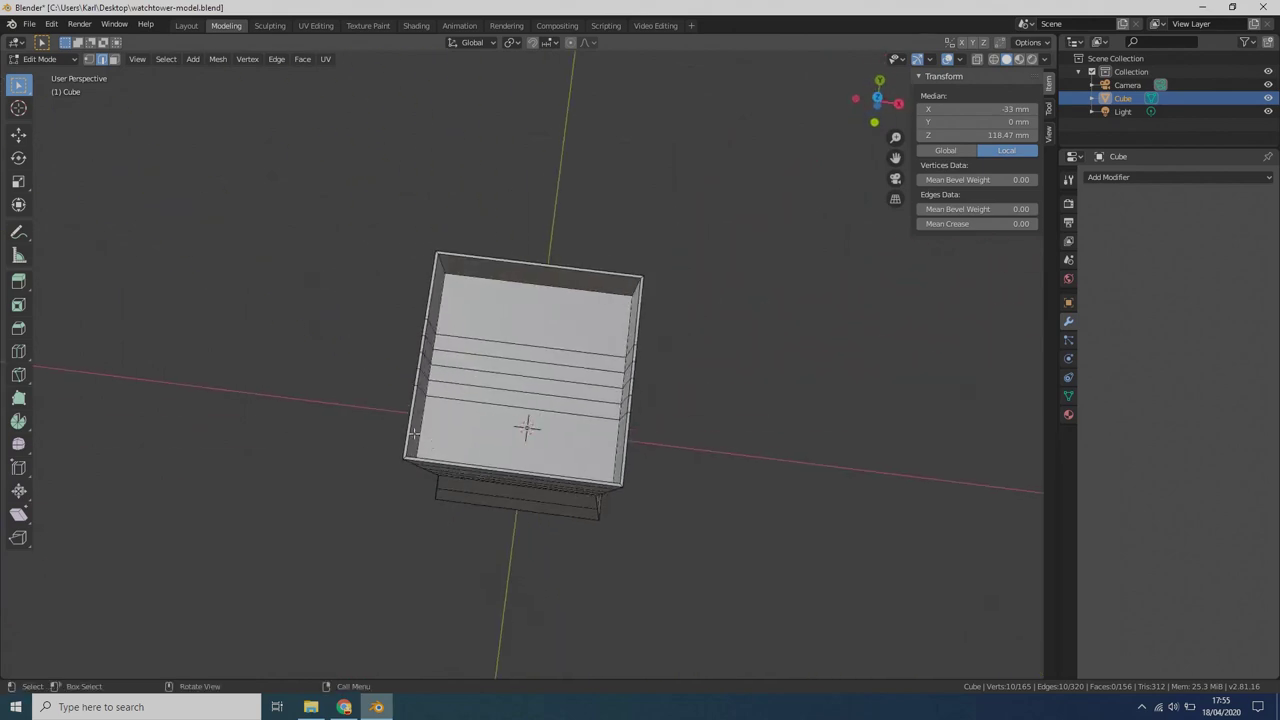
# - Begin selecting the edges along the tower's top rim
pyautogui.click(420, 432)
pyautogui.keyDown('shift'); pyautogui.click(425, 385); pyautogui.keyUp('shift')
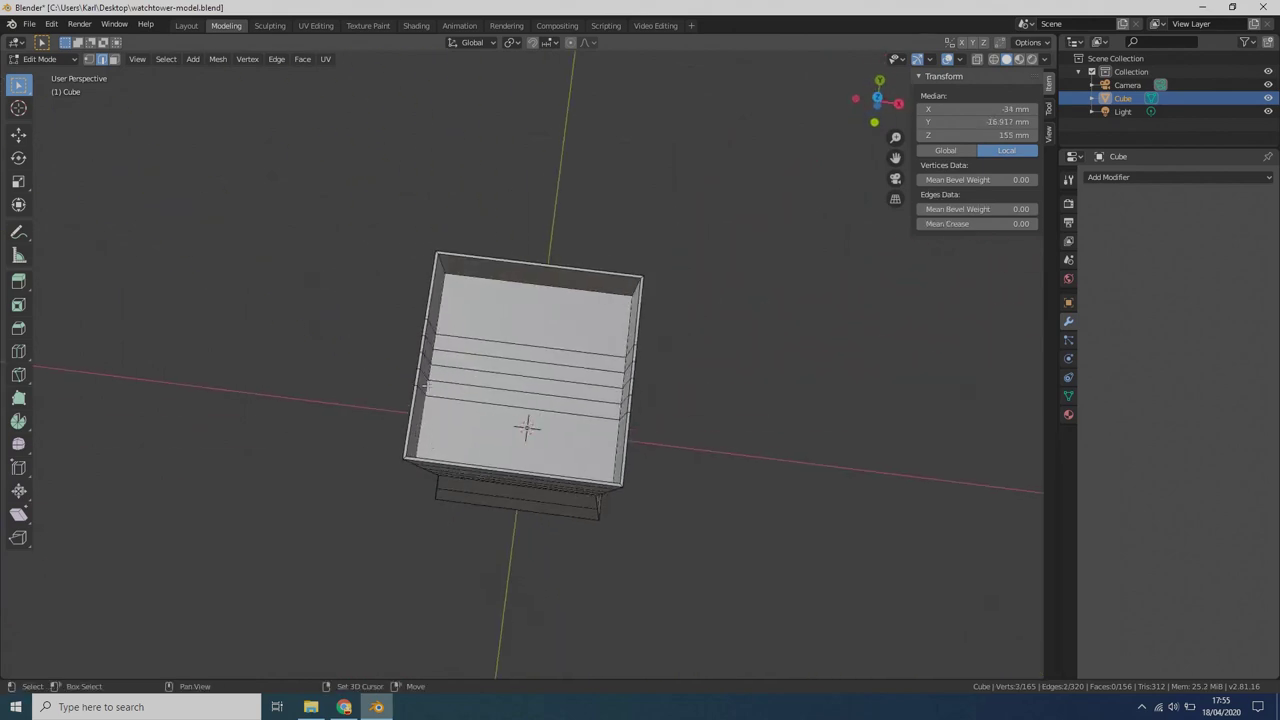
pyautogui.keyDown('shift'); pyautogui.click(437, 339); pyautogui.keyUp('shift')
pyautogui.keyDown('shift'); pyautogui.click(440, 285); pyautogui.keyUp('shift')
pyautogui.keyDown('shift'); pyautogui.click(477, 276); pyautogui.keyUp('shift')
pyautogui.moveTo(477, 276); pyautogui.dragTo(573, 210, button='middle')
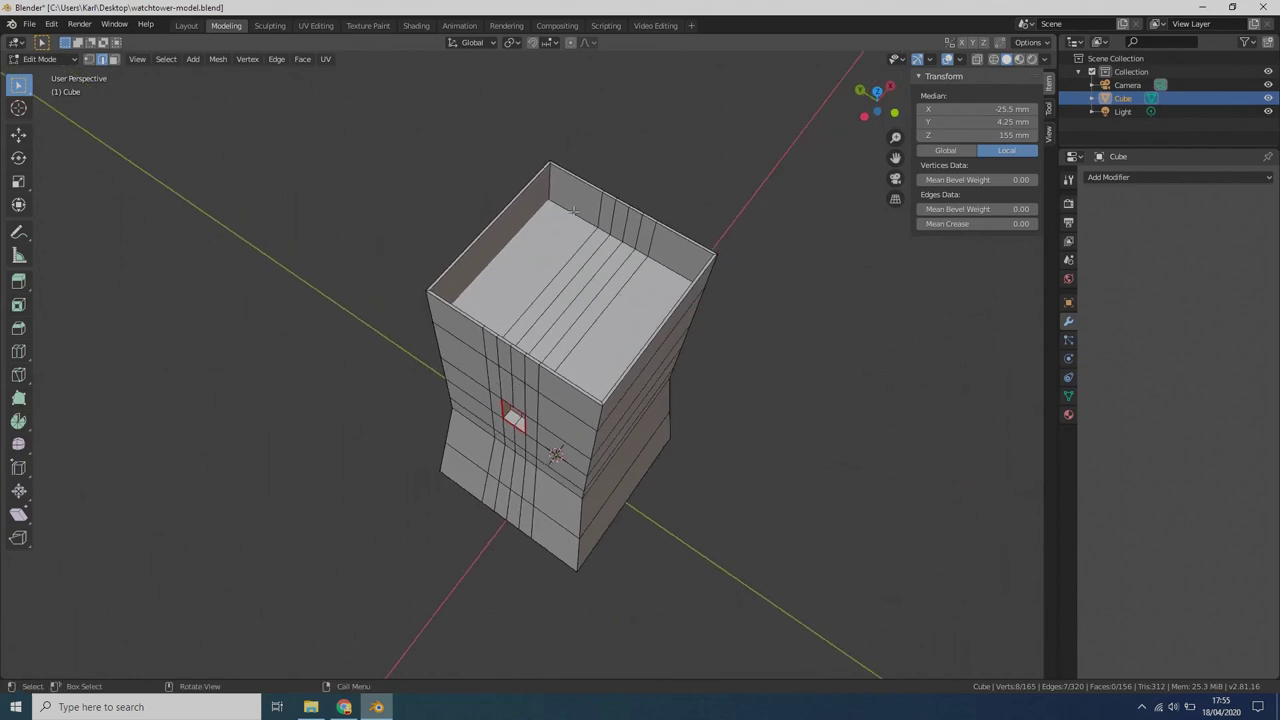
# - Add the remaining inner top rim edges and mark the rim as seams
pyautogui.keyDown('shift'); pyautogui.click(603, 230); pyautogui.keyUp('shift')
pyautogui.keyDown('shift'); pyautogui.click(603, 231); pyautogui.keyUp('shift')
pyautogui.keyDown('shift'); pyautogui.click(617, 239); pyautogui.keyUp('shift')
pyautogui.keyDown('shift'); pyautogui.click(632, 246); pyautogui.keyUp('shift')
pyautogui.keyDown('shift'); pyautogui.click(647, 251); pyautogui.keyUp('shift')
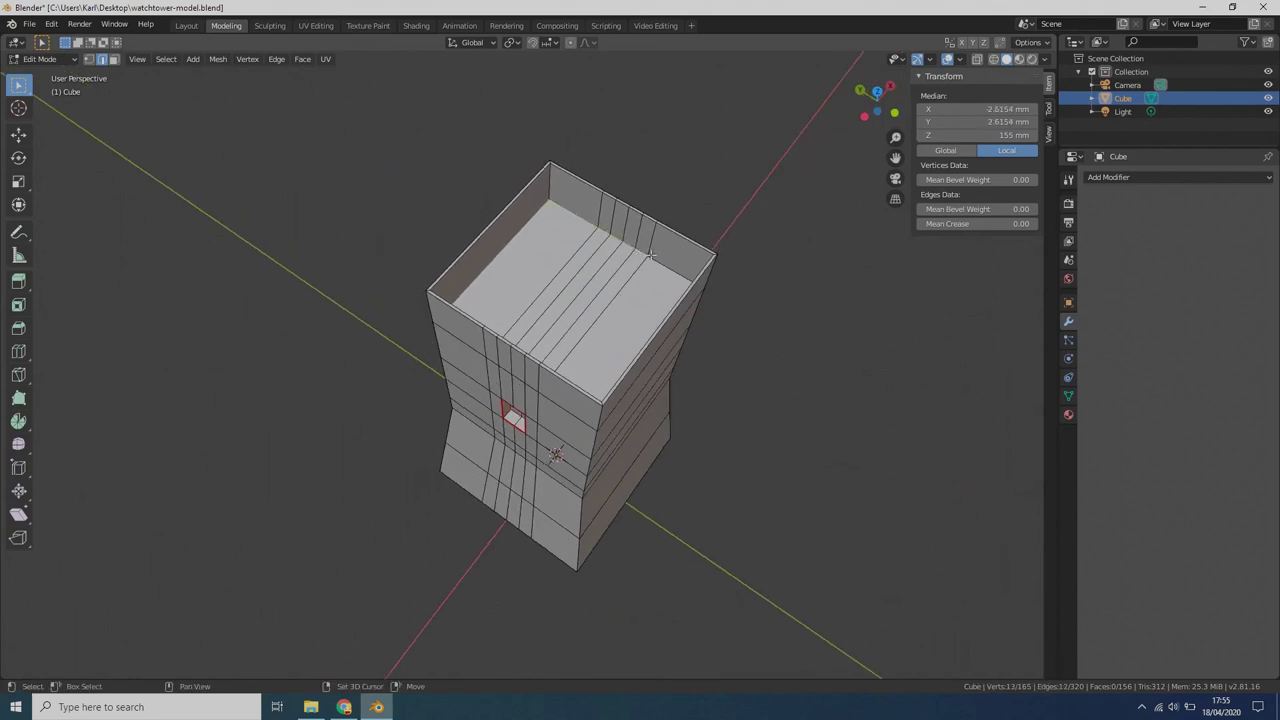
pyautogui.keyDown('shift'); pyautogui.click(671, 263); pyautogui.keyUp('shift')
pyautogui.moveTo(490, 293); pyautogui.dragTo(623, 241, button='middle')
pyautogui.moveTo(614, 198); pyautogui.dragTo(666, 191, button='middle')
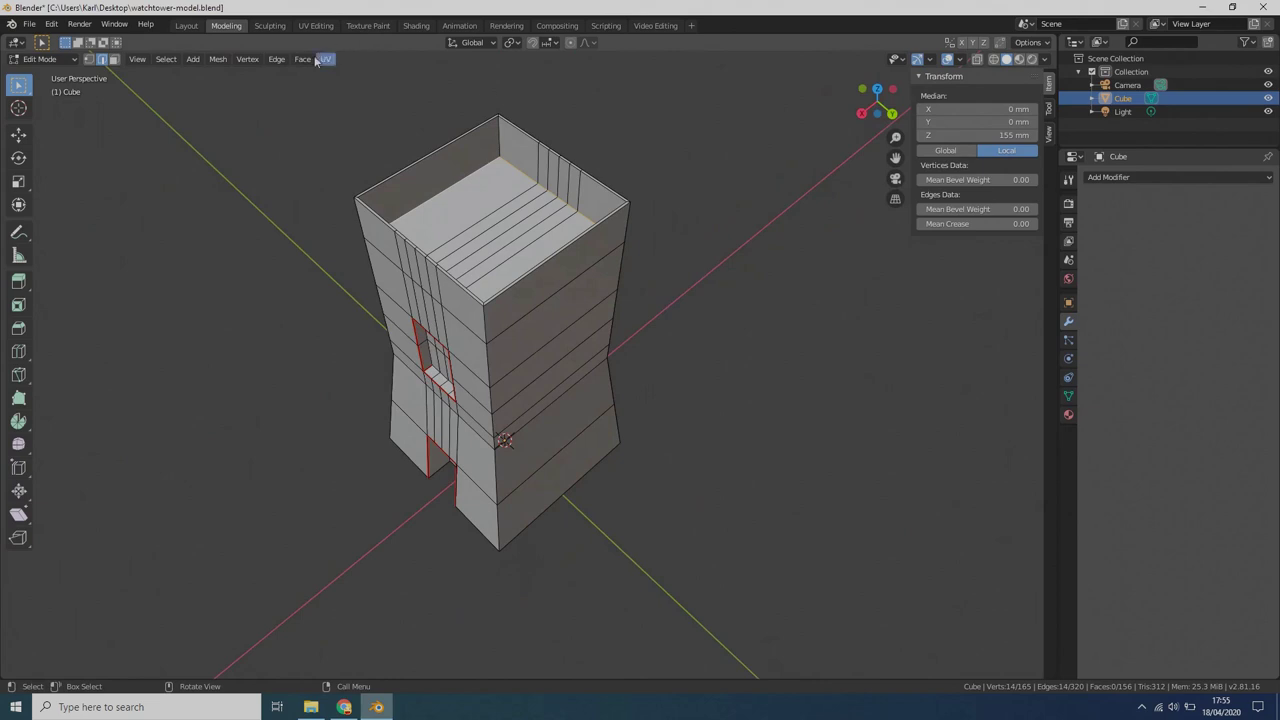
pyautogui.click(284, 61)
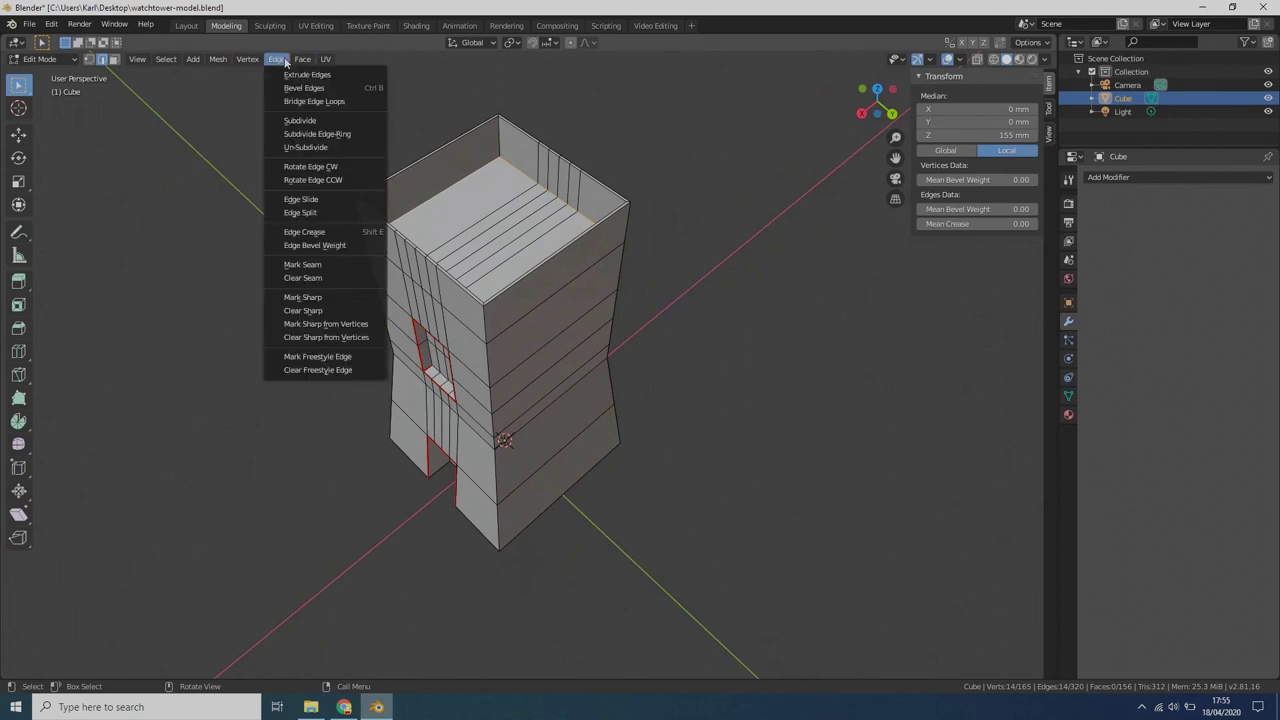
pyautogui.click(334, 267)
pyautogui.moveTo(296, 366); pyautogui.dragTo(425, 323, button='middle')
# - Select the lower front panel's outline edges and mark them as seams
pyautogui.keyDown('alt'); pyautogui.click(457, 612); pyautogui.keyUp('alt')
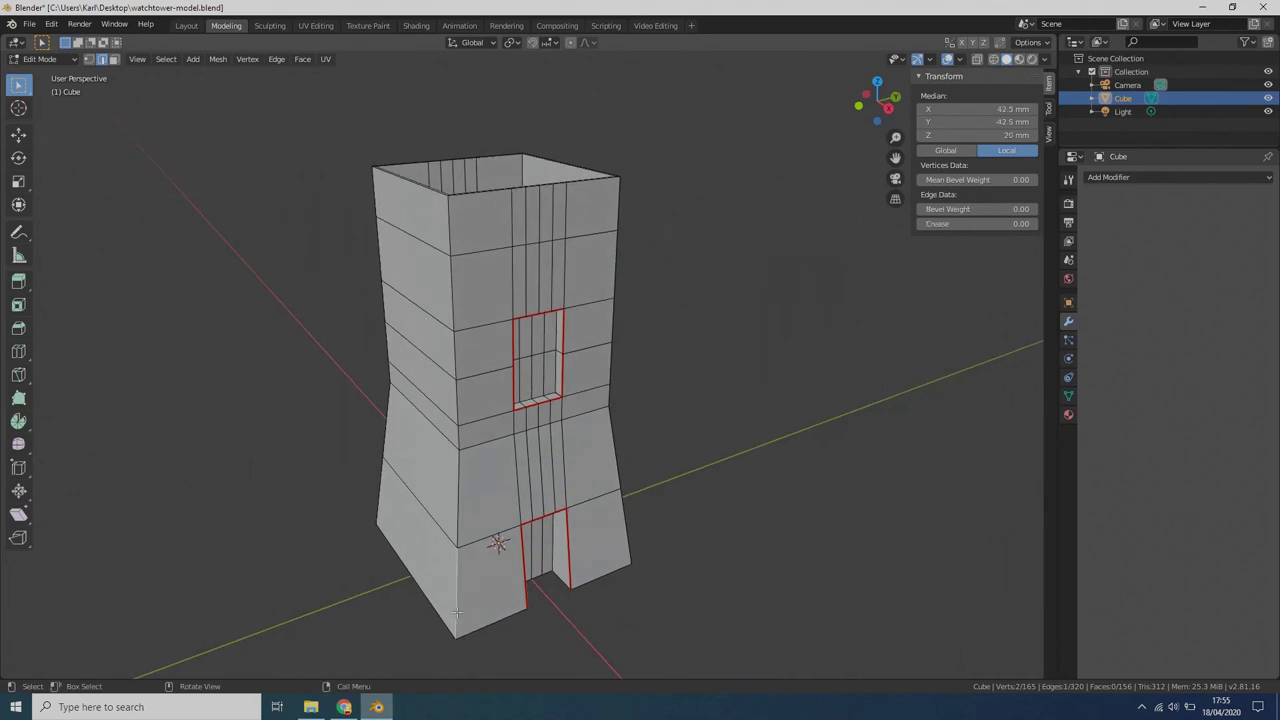
pyautogui.keyDown('shift'); pyautogui.click(604, 575); pyautogui.keyUp('shift')
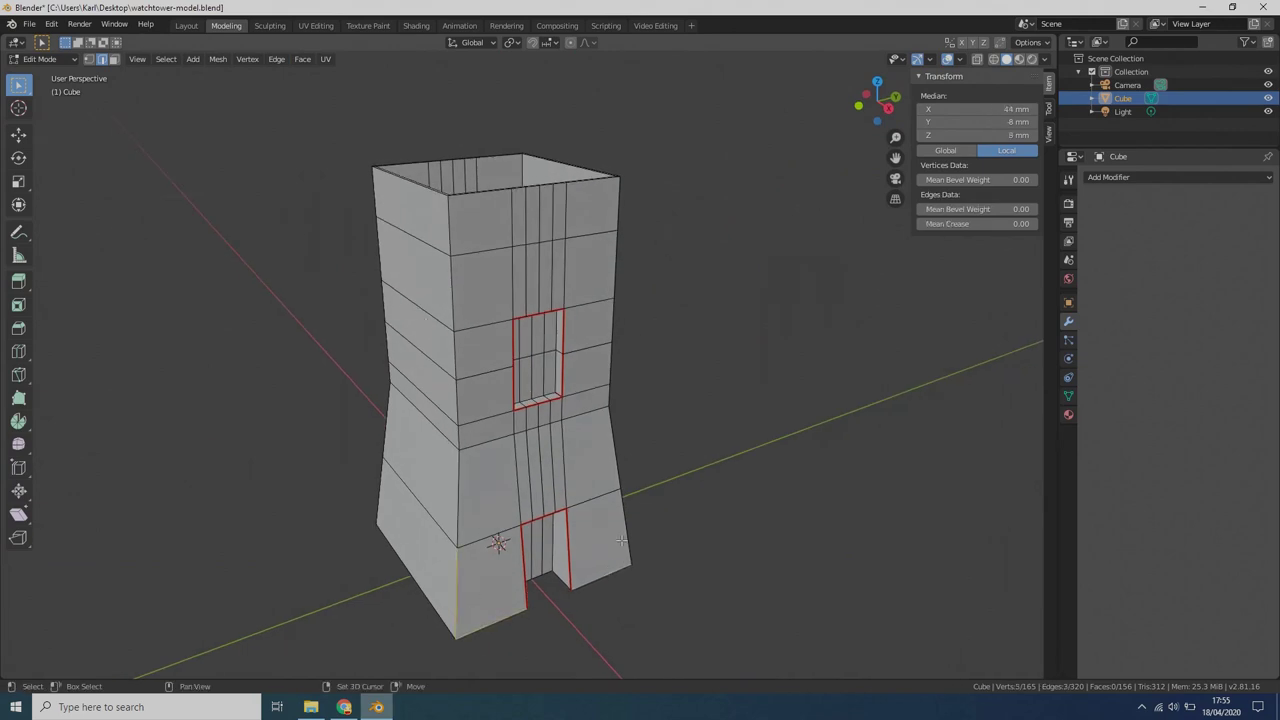
pyautogui.keyDown('shift'); pyautogui.click(627, 528); pyautogui.keyUp('shift')
pyautogui.keyDown('shift'); pyautogui.click(616, 452); pyautogui.keyUp('shift')
pyautogui.keyDown('shift'); pyautogui.click(584, 410); pyautogui.keyUp('shift')
pyautogui.keyDown('shift'); pyautogui.click(556, 421); pyautogui.keyUp('shift')
pyautogui.keyDown('shift'); pyautogui.click(534, 430); pyautogui.keyUp('shift')
pyautogui.keyDown('shift'); pyautogui.click(522, 432); pyautogui.keyUp('shift')
pyautogui.keyDown('shift'); pyautogui.click(479, 447); pyautogui.keyUp('shift')
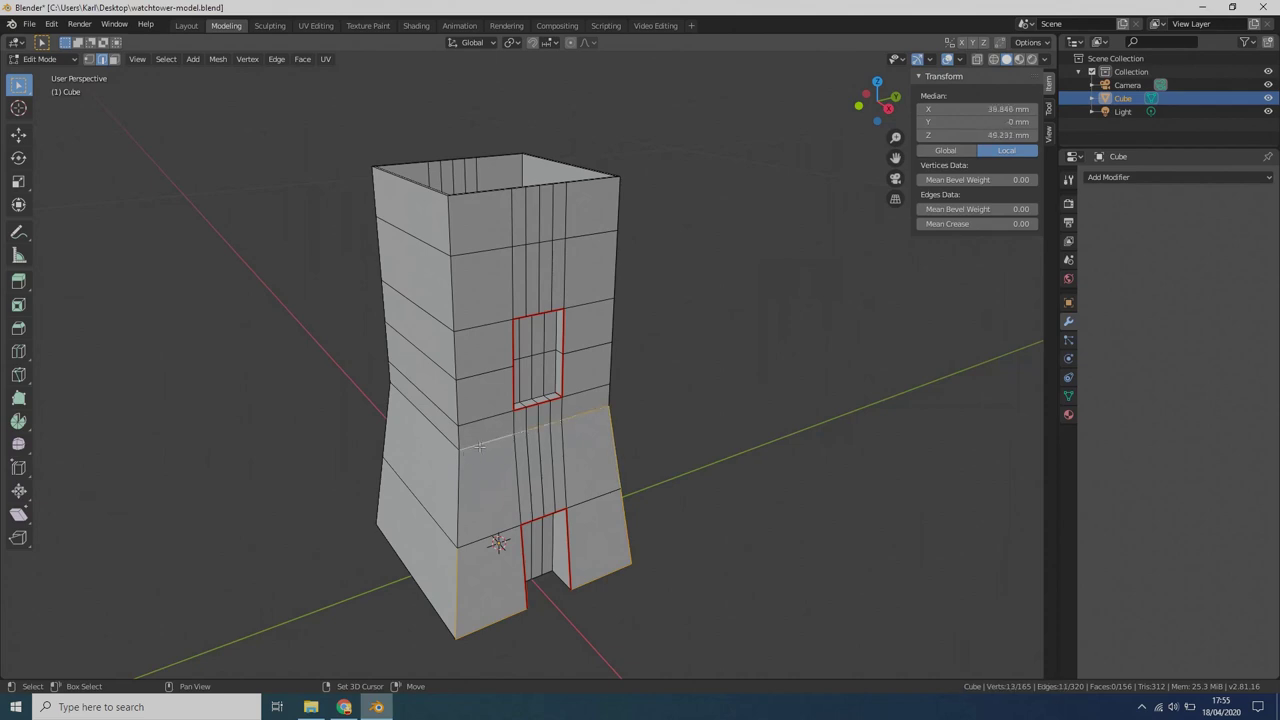
pyautogui.keyDown('shift'); pyautogui.click(458, 477); pyautogui.keyUp('shift')
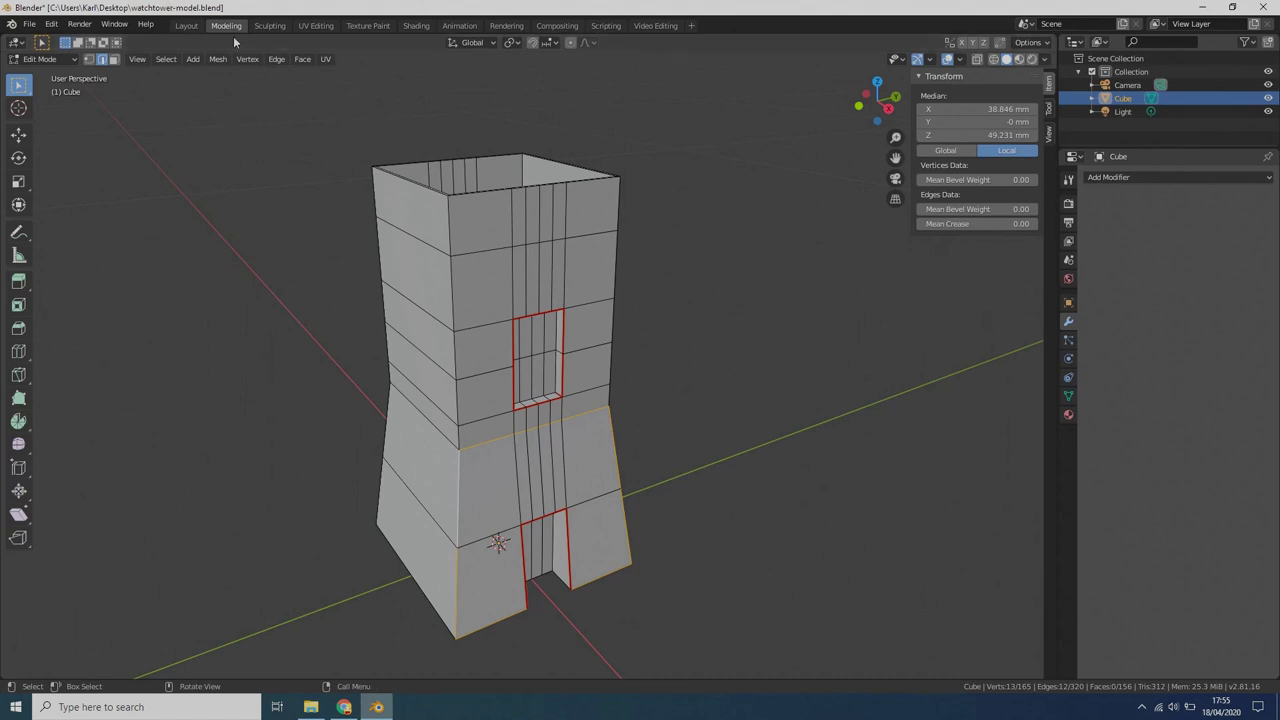
pyautogui.click(276, 59)
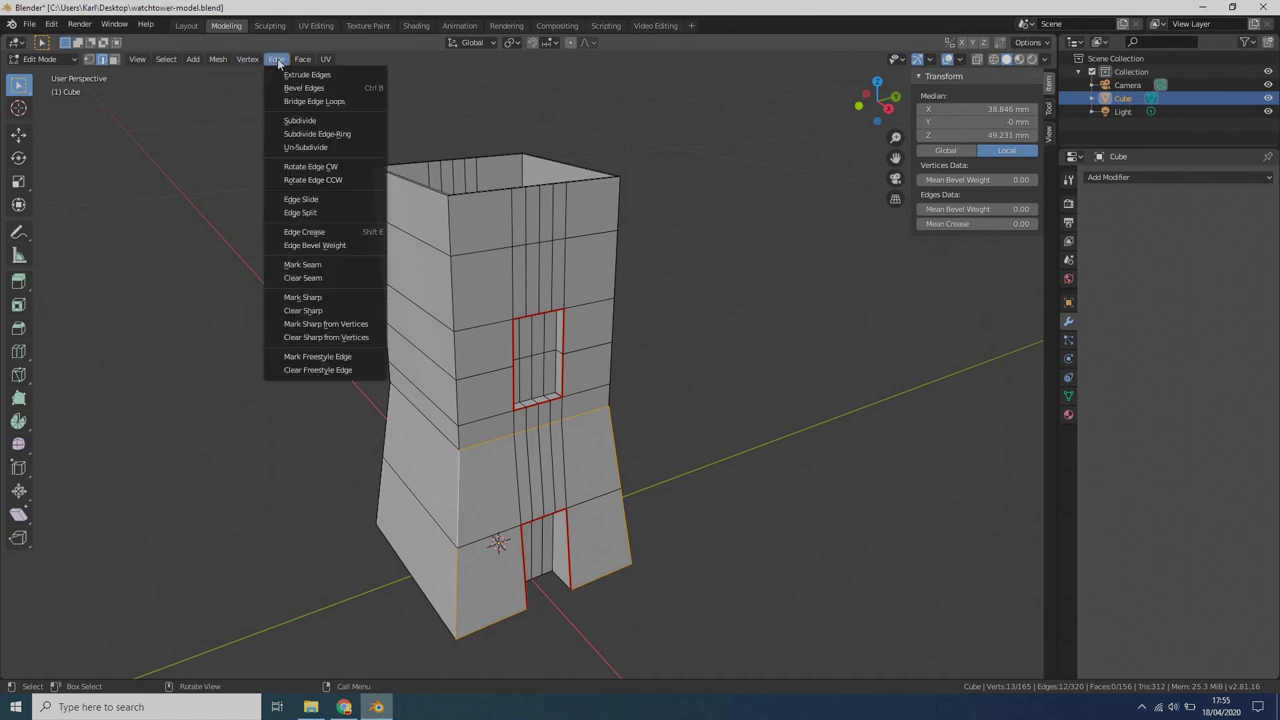
pyautogui.click(335, 266)
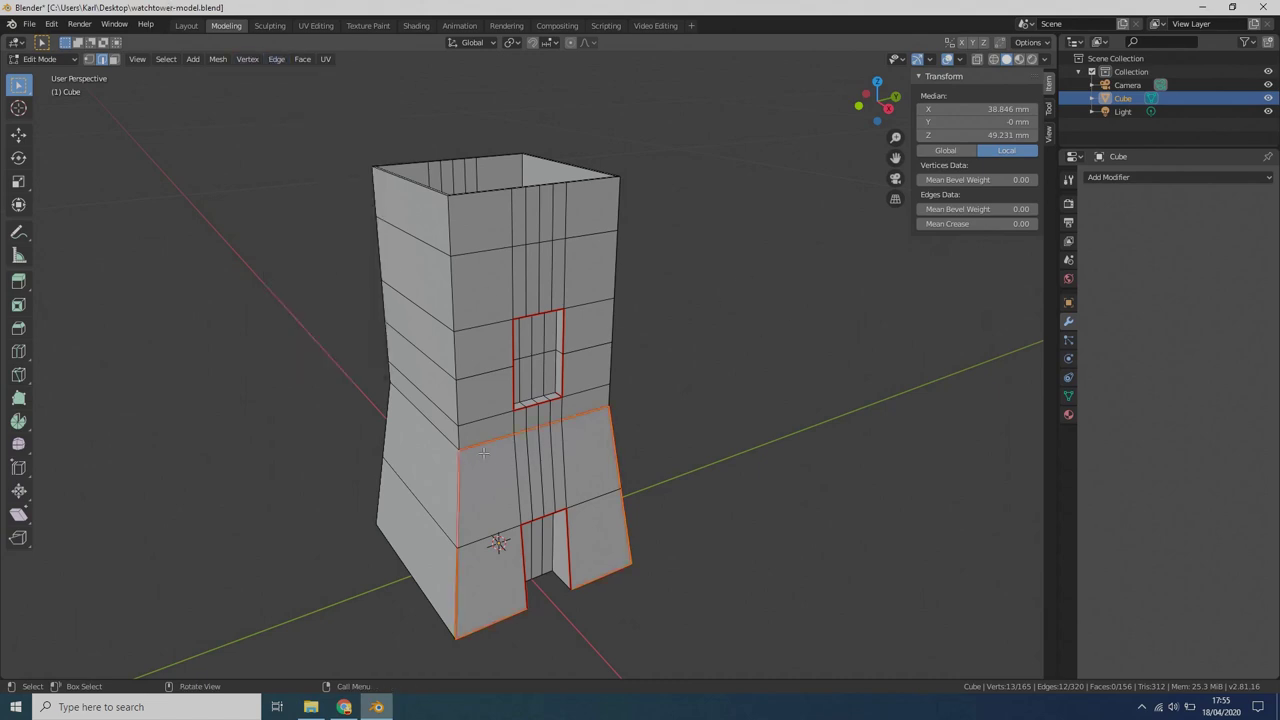
# - Select the left corner's vertical edges and the tower's top front edge
pyautogui.click(461, 405)
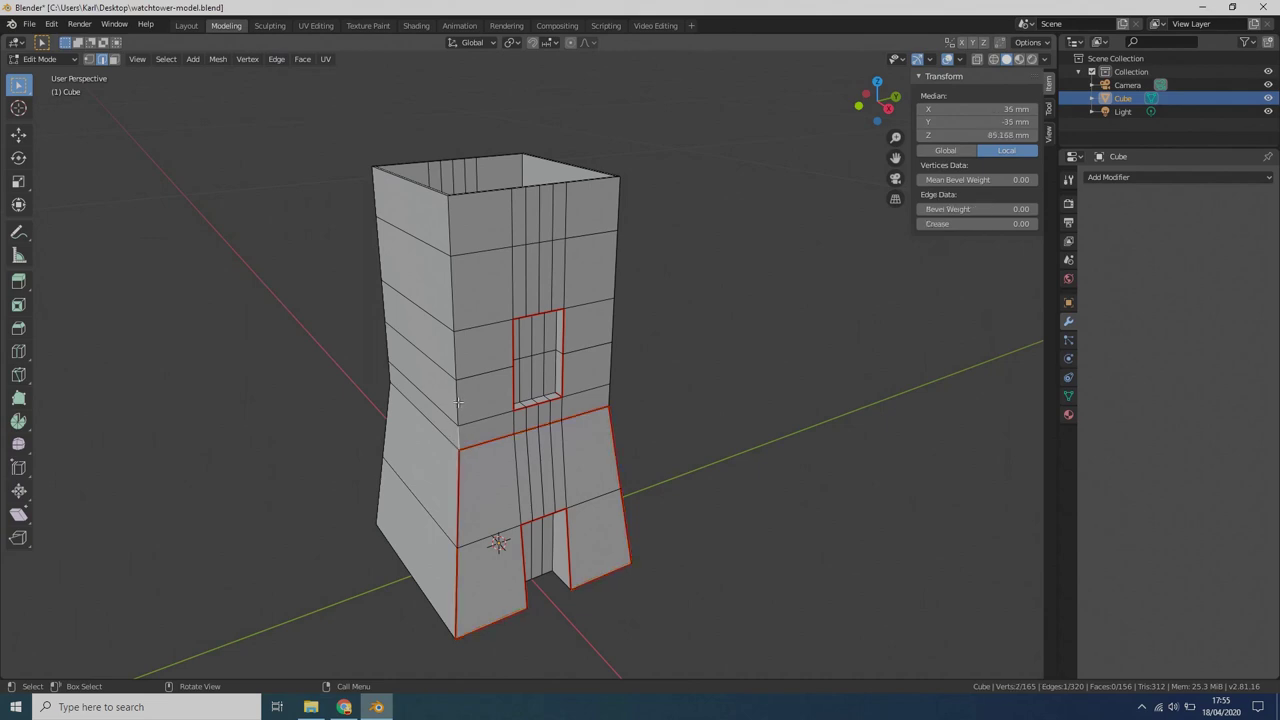
pyautogui.keyDown('shift'); pyautogui.click(460, 365); pyautogui.keyUp('shift')
pyautogui.keyDown('shift'); pyautogui.click(449, 348); pyautogui.keyUp('shift')
pyautogui.keyDown('shift'); pyautogui.click(452, 285); pyautogui.keyUp('shift')
pyautogui.keyDown('shift'); pyautogui.click(492, 192); pyautogui.keyUp('shift')
pyautogui.moveTo(511, 194); pyautogui.dragTo(547, 314, button='middle')
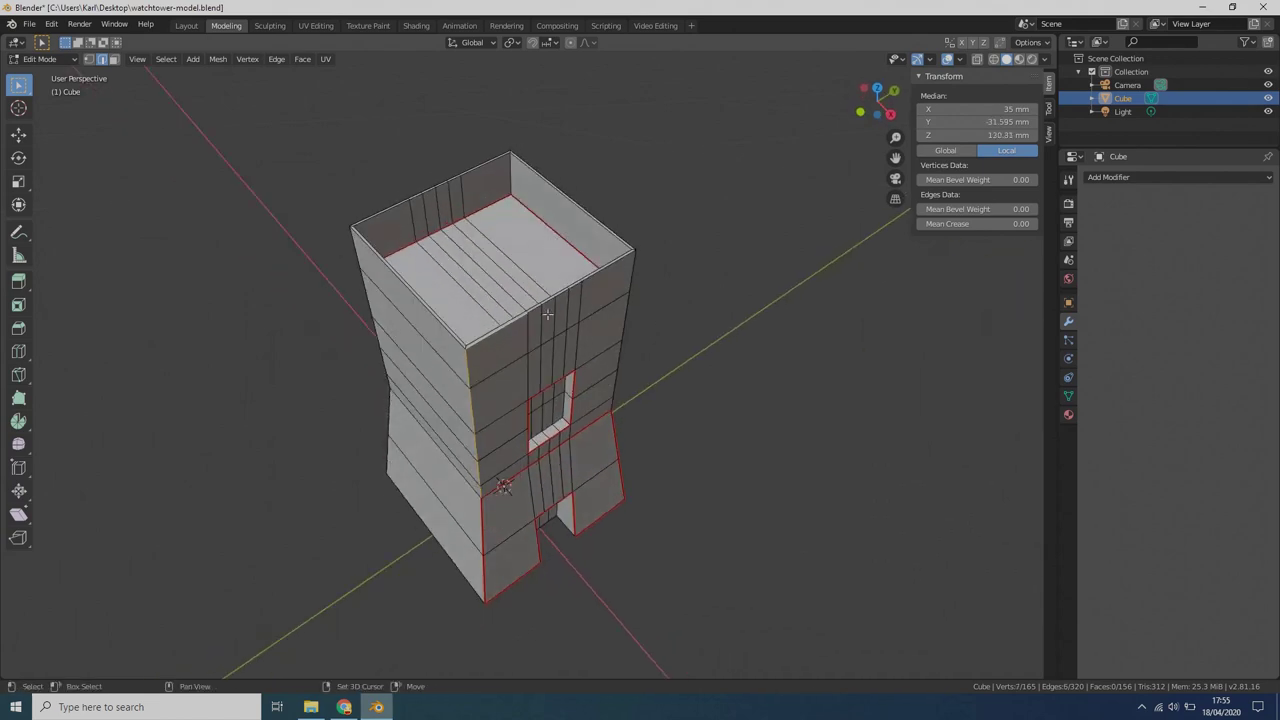
# - Add the upper and right-corner edges, then mark the selection as UV seams
pyautogui.keyDown('shift'); pyautogui.click(540, 309); pyautogui.keyUp('shift')
pyautogui.keyDown('shift'); pyautogui.click(549, 301); pyautogui.keyUp('shift')
pyautogui.keyDown('shift'); pyautogui.click(568, 293); pyautogui.keyUp('shift')
pyautogui.keyDown('shift'); pyautogui.click(600, 278); pyautogui.keyUp('shift')
pyautogui.keyDown('shift'); pyautogui.click(610, 275); pyautogui.keyUp('shift')
pyautogui.keyDown('shift'); pyautogui.click(628, 280); pyautogui.keyUp('shift')
pyautogui.keyDown('shift'); pyautogui.click(625, 316); pyautogui.keyUp('shift')
pyautogui.keyDown('shift'); pyautogui.click(618, 358); pyautogui.keyUp('shift')
pyautogui.keyDown('shift'); pyautogui.click(613, 388); pyautogui.keyUp('shift')
pyautogui.keyDown('shift'); pyautogui.click(612, 402); pyautogui.keyUp('shift')
pyautogui.moveTo(612, 401); pyautogui.dragTo(620, 346, button='middle')
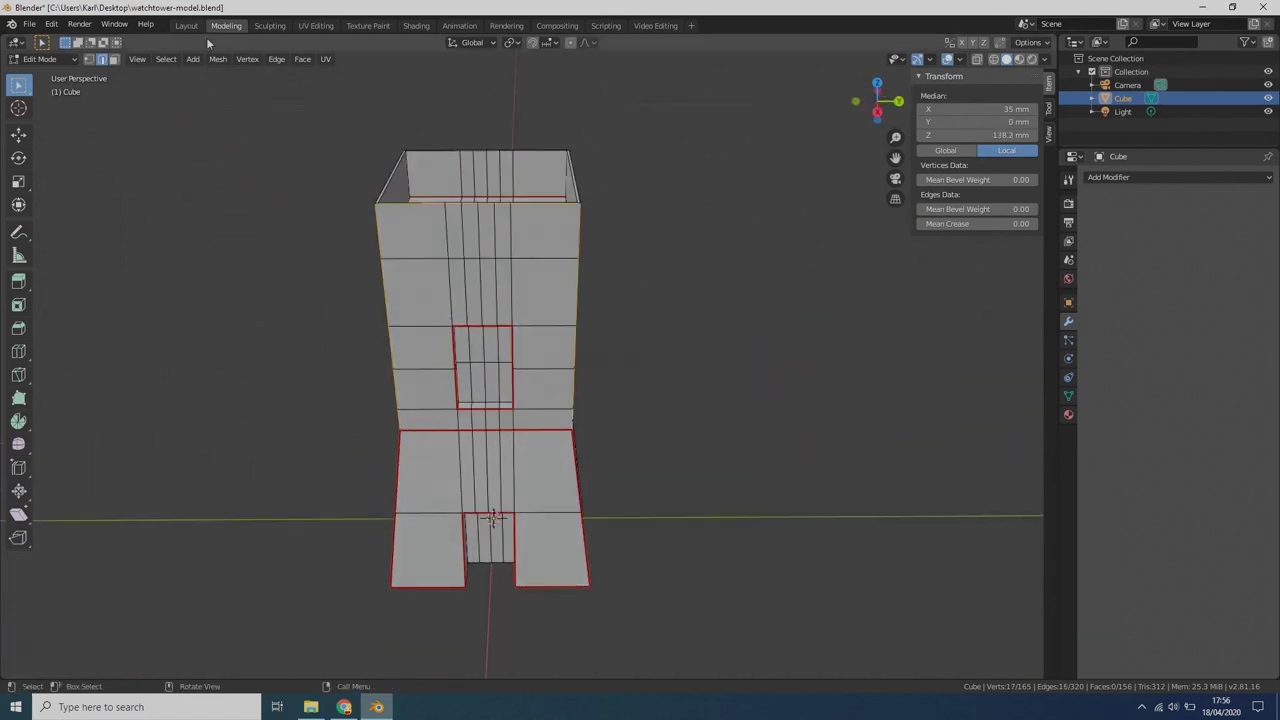
pyautogui.click(276, 60)
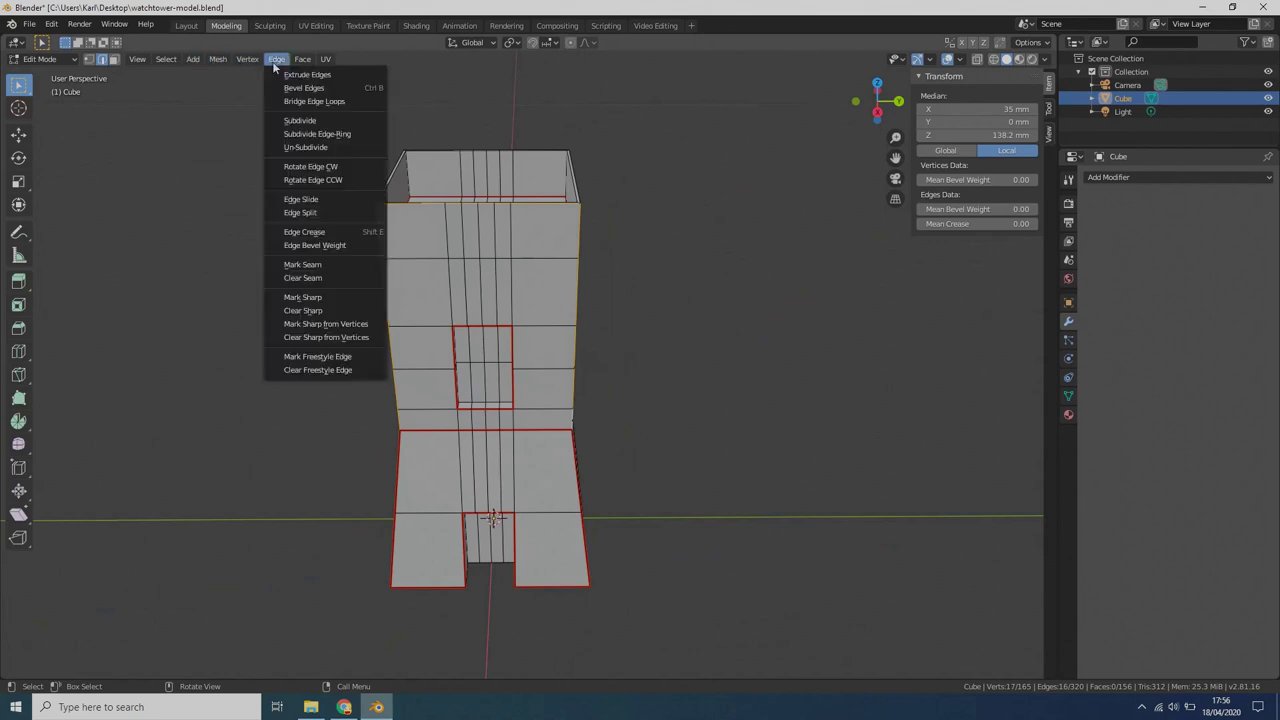
pyautogui.click(319, 264)
pyautogui.moveTo(667, 273); pyautogui.dragTo(434, 265, button='middle')
# - Select a vertical corner edge from bottom to top plus the waist edges
pyautogui.click(519, 398)
pyautogui.keyDown('shift'); pyautogui.click(523, 355); pyautogui.keyUp('shift')
pyautogui.keyDown('shift'); pyautogui.click(520, 318); pyautogui.keyUp('shift')
pyautogui.keyDown('shift'); pyautogui.click(520, 255); pyautogui.keyUp('shift')
pyautogui.keyDown('shift'); pyautogui.click(521, 201); pyautogui.keyUp('shift')
pyautogui.keyDown('shift'); pyautogui.click(555, 402); pyautogui.keyUp('shift')
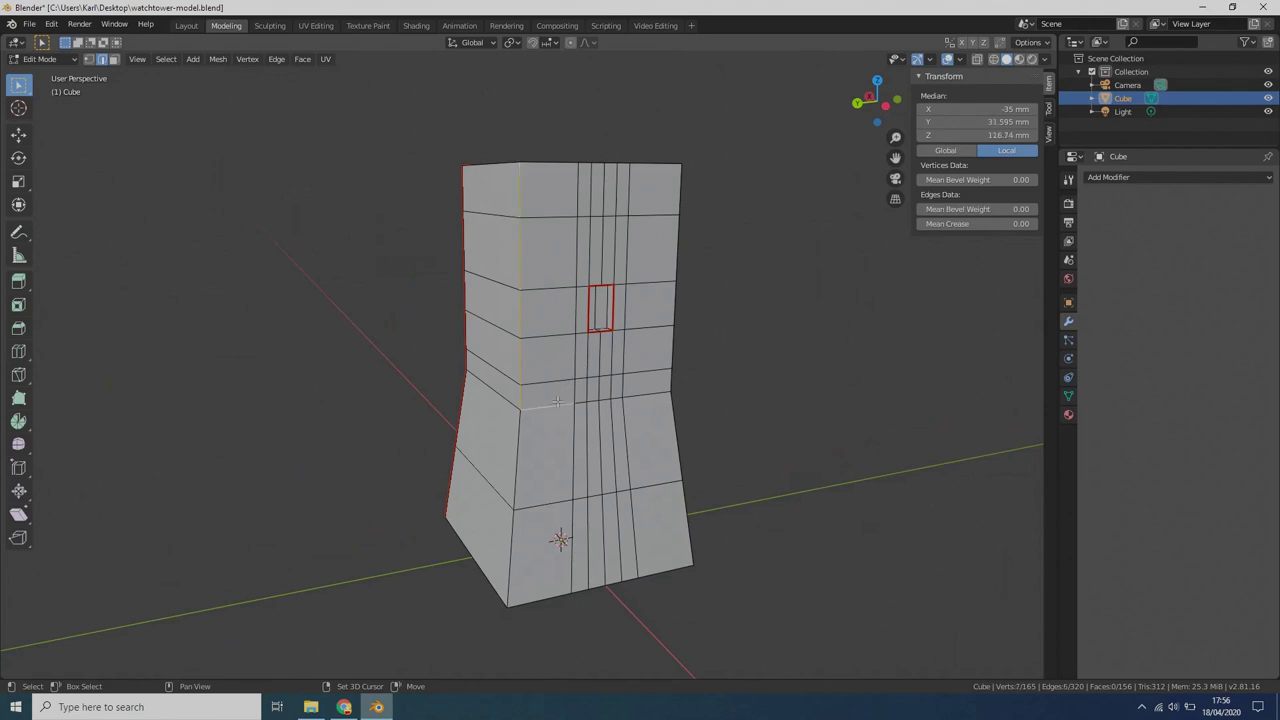
pyautogui.keyDown('shift'); pyautogui.click(582, 401); pyautogui.keyUp('shift')
pyautogui.keyDown('shift'); pyautogui.click(604, 401); pyautogui.keyUp('shift')
pyautogui.keyDown('shift'); pyautogui.click(626, 396); pyautogui.keyUp('shift')
pyautogui.keyDown('shift'); pyautogui.click(652, 394); pyautogui.keyUp('shift')
# - Add the right-side vertical edges up to the tower top
pyautogui.keyDown('shift'); pyautogui.click(669, 378); pyautogui.keyUp('shift')
pyautogui.keyDown('shift'); pyautogui.click(669, 350); pyautogui.keyUp('shift')
pyautogui.keyDown('shift'); pyautogui.click(672, 305); pyautogui.keyUp('shift')
pyautogui.keyDown('shift'); pyautogui.click(675, 257); pyautogui.keyUp('shift')
pyautogui.keyDown('shift'); pyautogui.click(683, 193); pyautogui.keyUp('shift')
pyautogui.moveTo(737, 134); pyautogui.dragTo(530, 273, button='middle')
# - Add the top rim edges and mark the whole selection as UV seams
pyautogui.keyDown('shift'); pyautogui.click(561, 268); pyautogui.keyUp('shift')
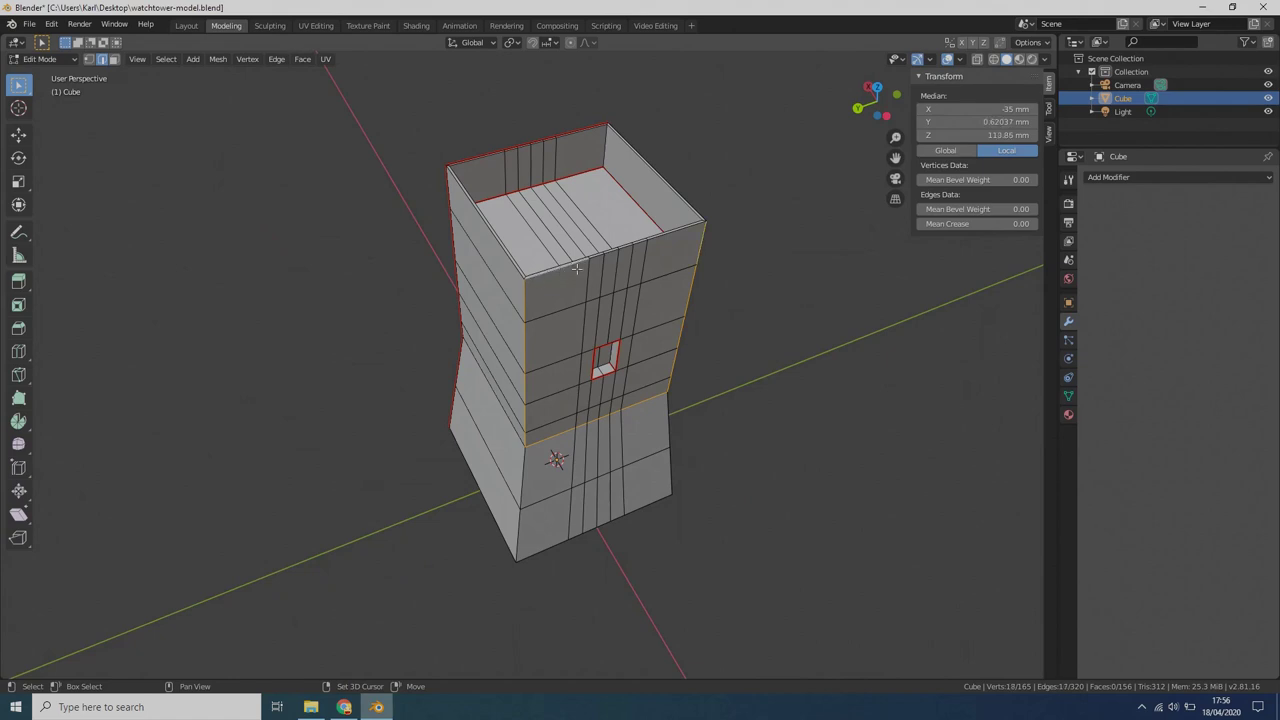
pyautogui.keyDown('shift'); pyautogui.click(612, 254); pyautogui.keyUp('shift')
pyautogui.keyDown('shift'); pyautogui.click(629, 249); pyautogui.keyUp('shift')
pyautogui.keyDown('shift'); pyautogui.click(641, 243); pyautogui.keyUp('shift')
pyautogui.keyDown('shift'); pyautogui.click(665, 234); pyautogui.keyUp('shift')
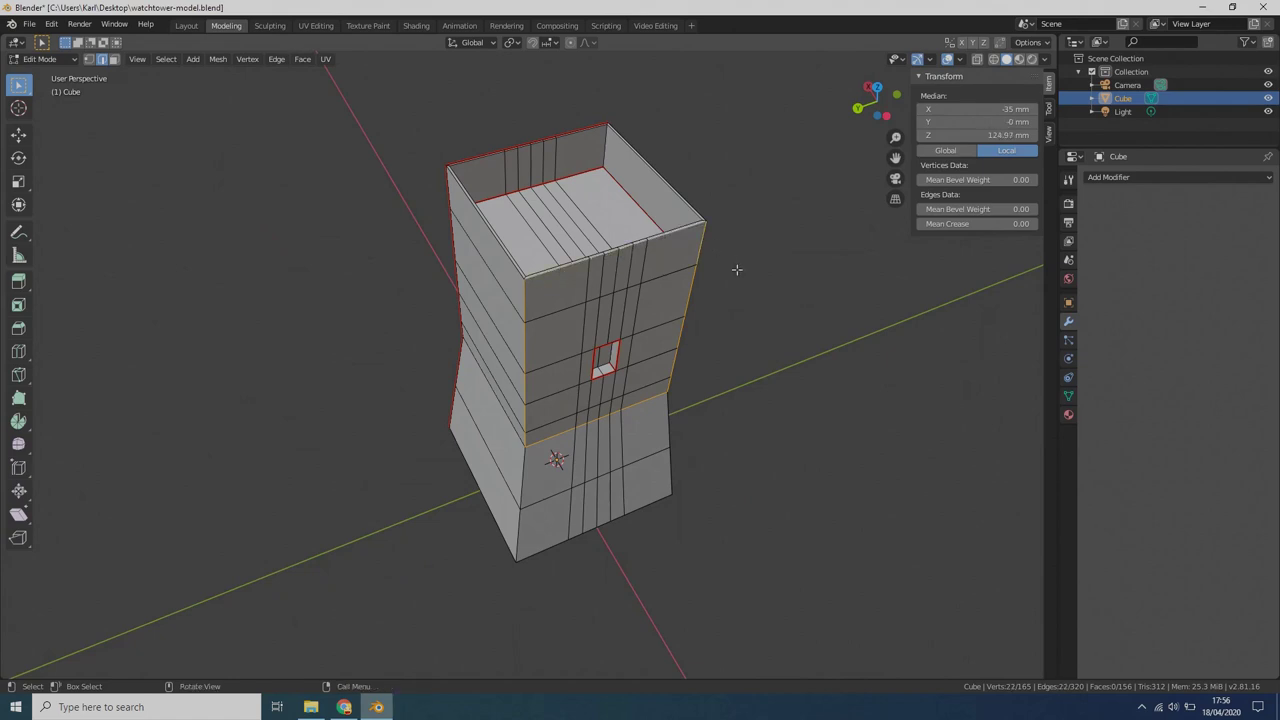
pyautogui.click(276, 59)
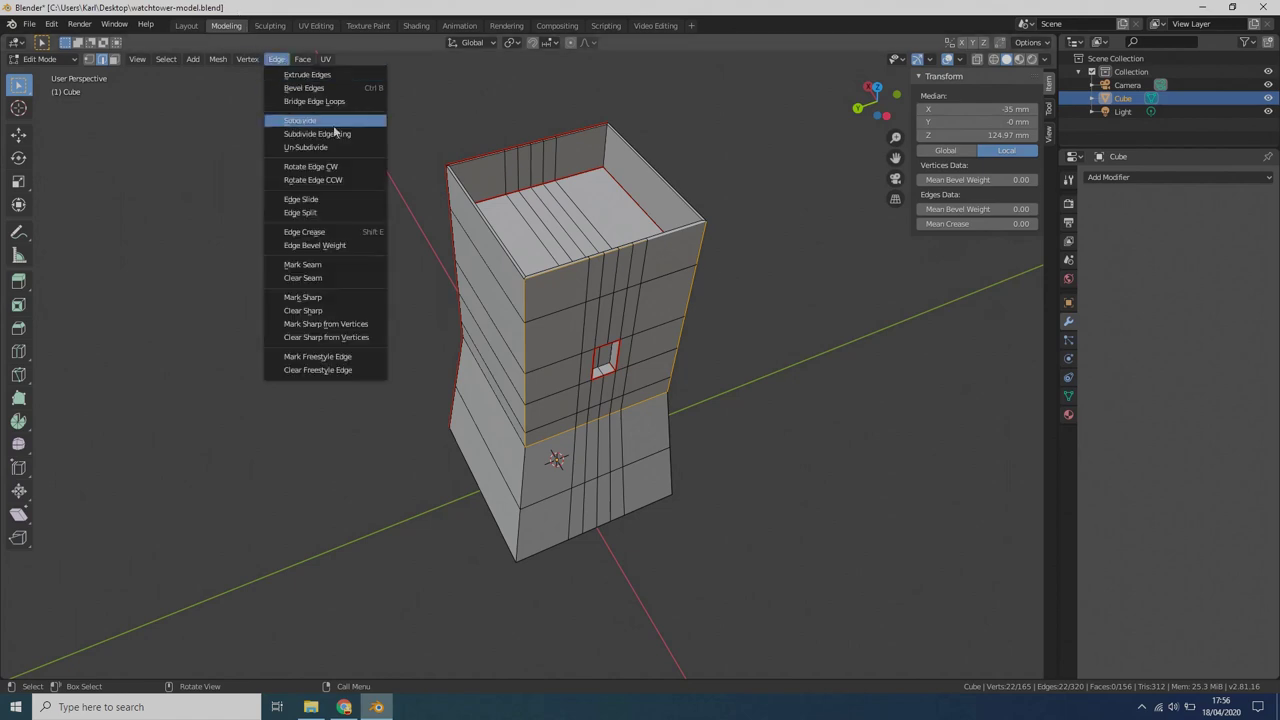
pyautogui.click(320, 265)
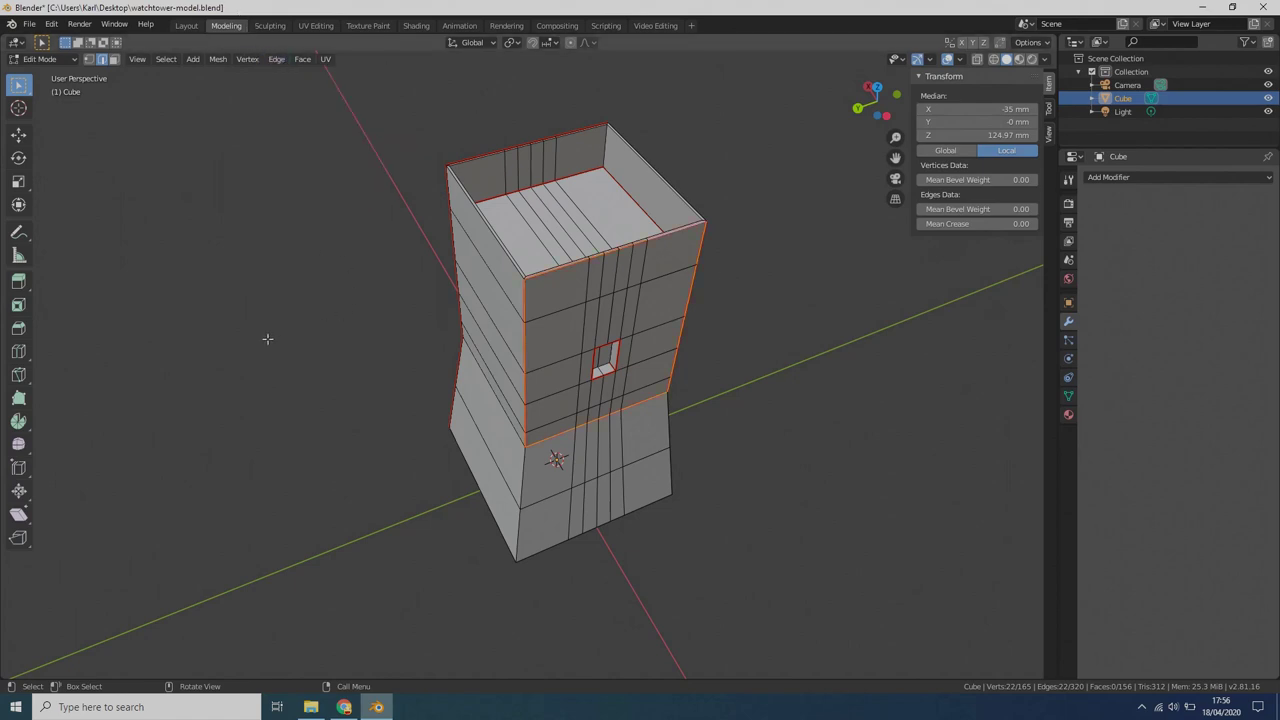
pyautogui.moveTo(246, 366); pyautogui.dragTo(547, 299, button='middle')
pyautogui.click(548, 304)
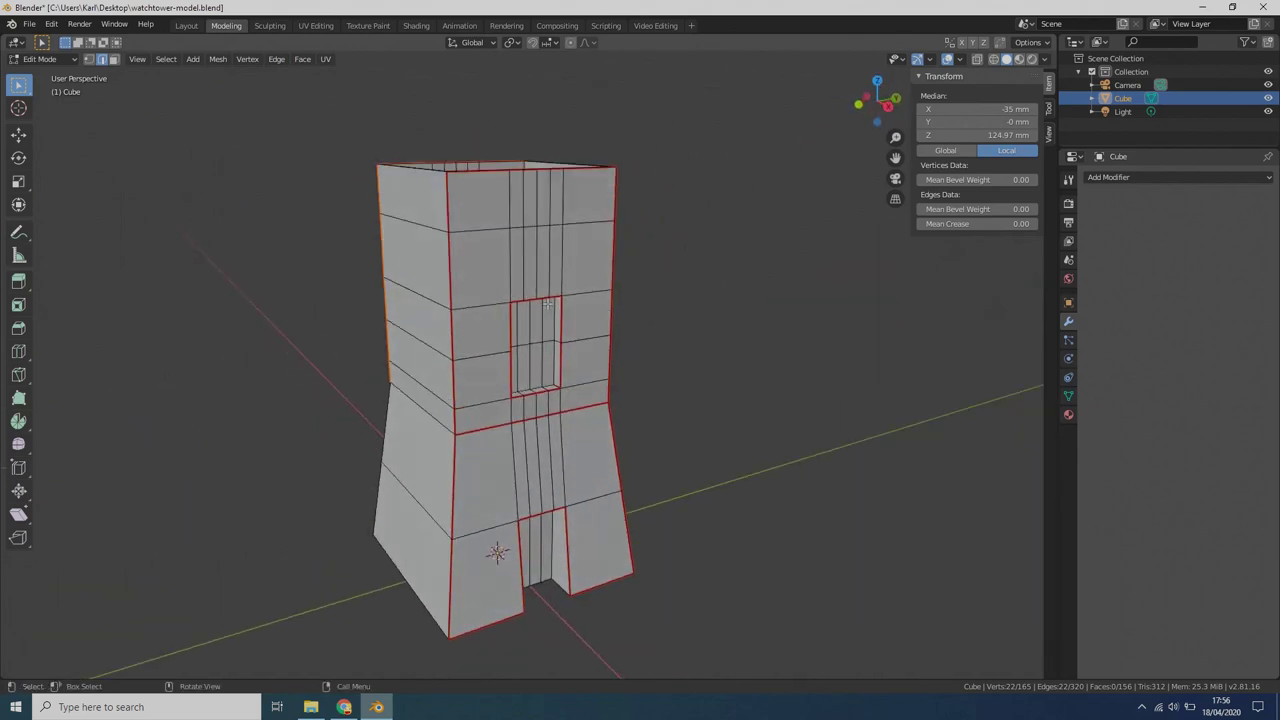
# - Unwrap the whole tower mesh along its seams in the UV Editing workspace
pyautogui.click(306, 27)
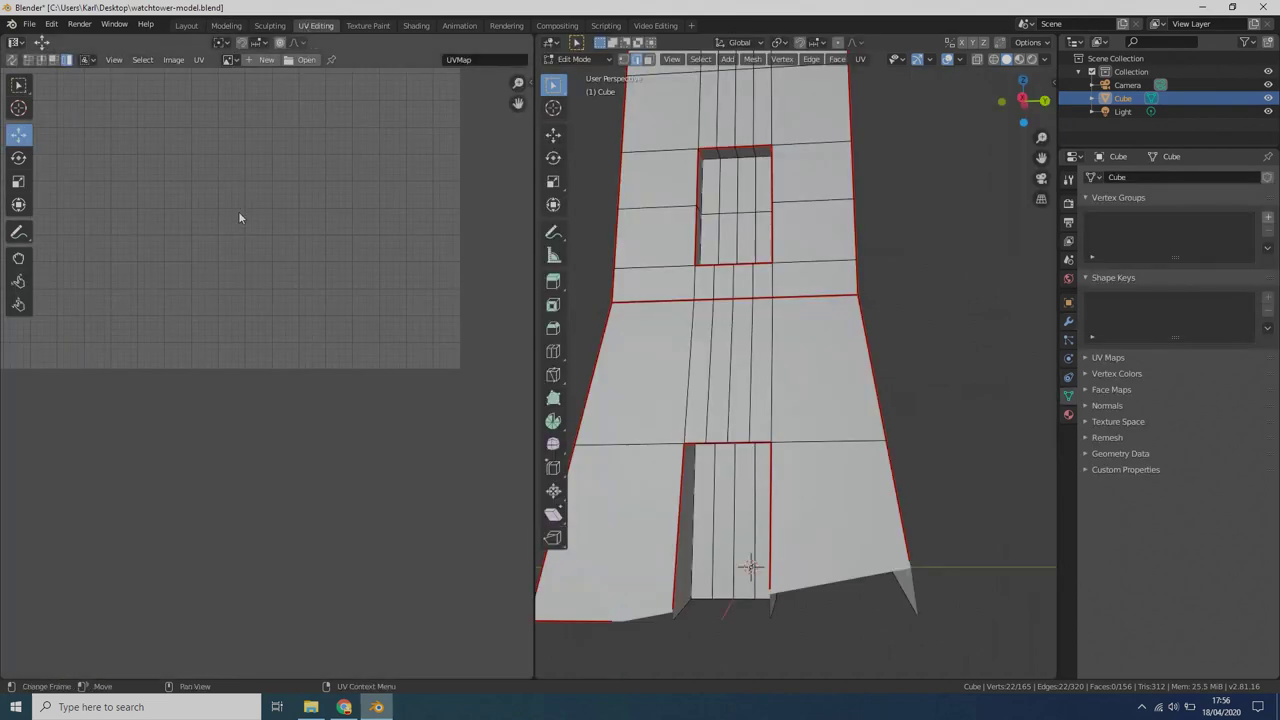
pyautogui.scroll(-3, 265, 276)
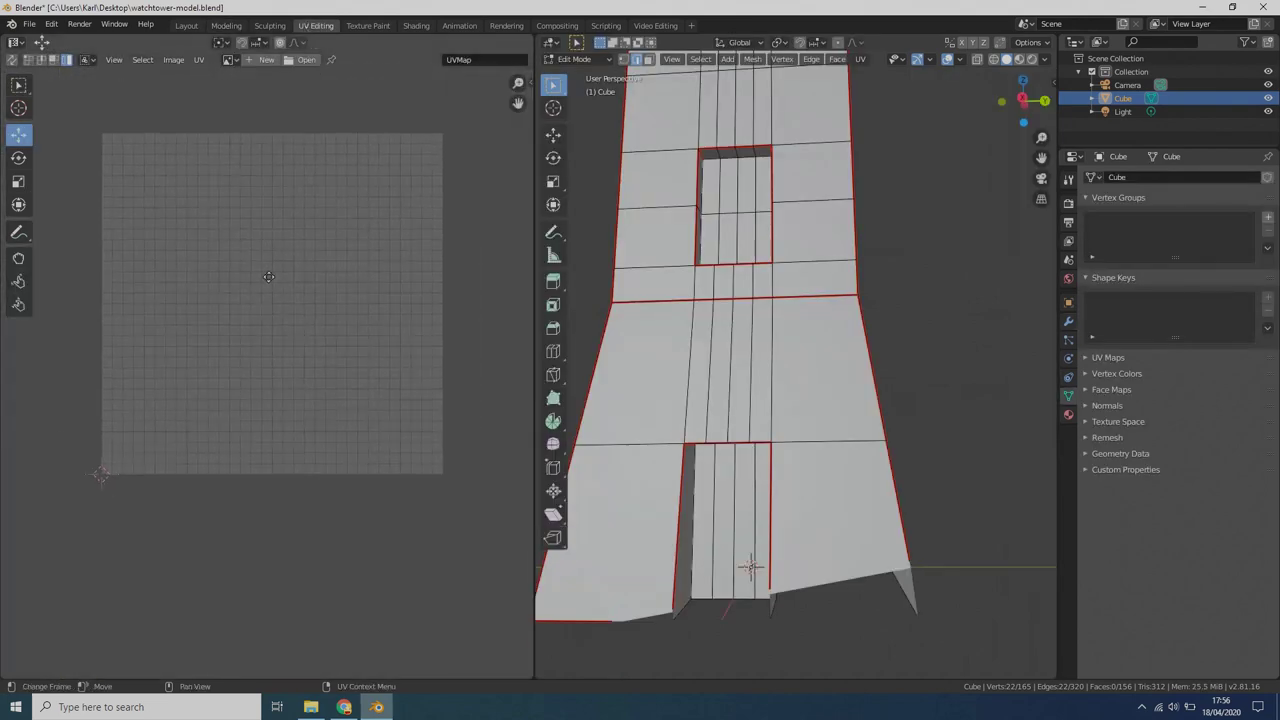
pyautogui.scroll(-3, 677, 235)
pyautogui.moveTo(677, 243); pyautogui.dragTo(634, 273, button='middle')
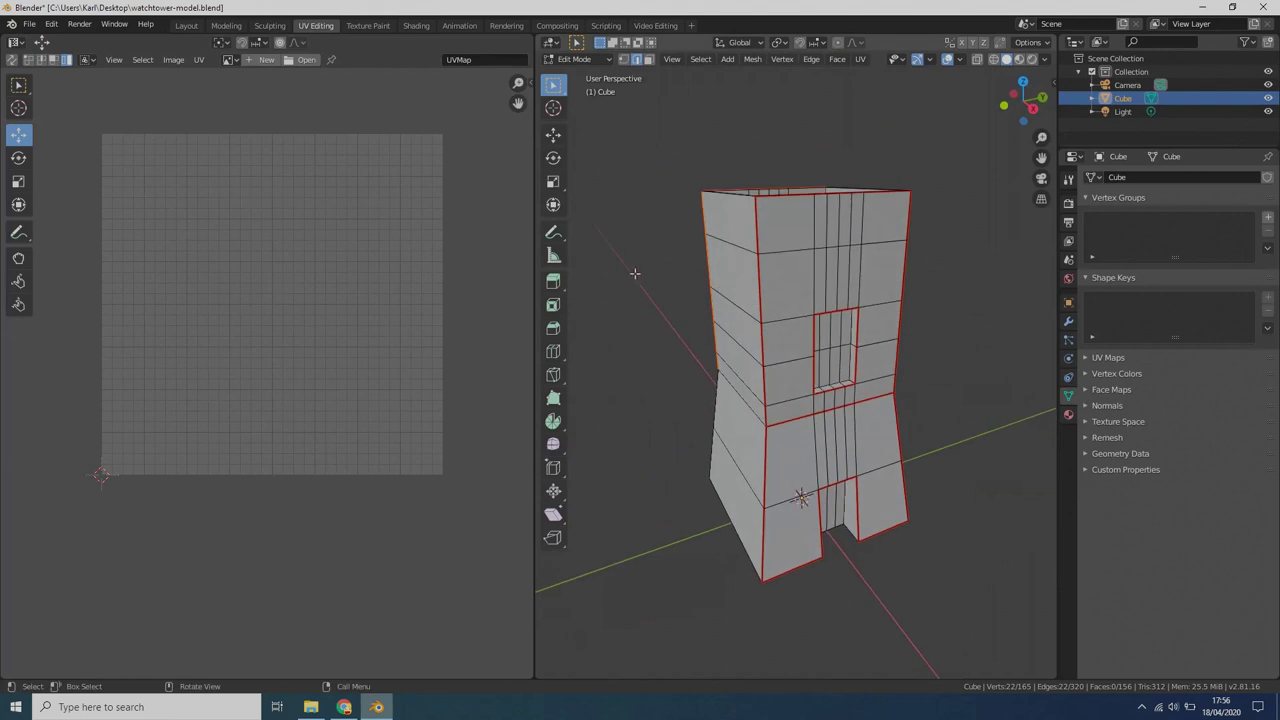
pyautogui.press('a')
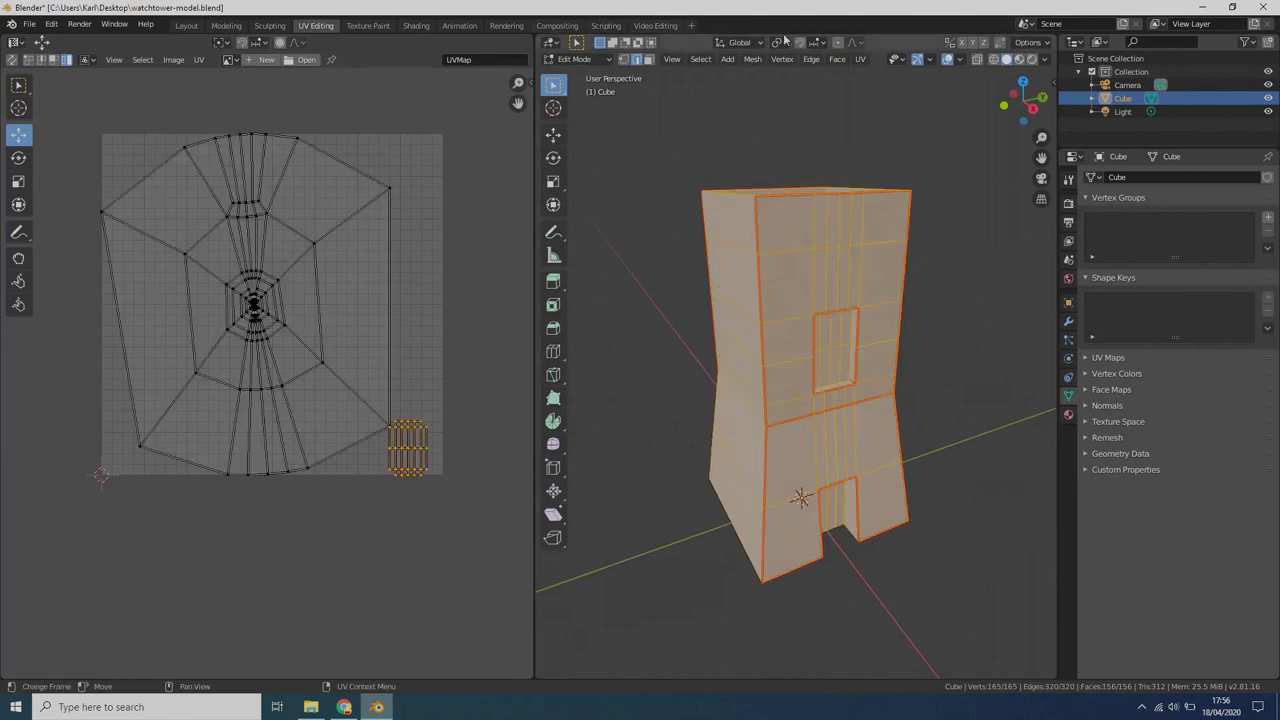
pyautogui.click(859, 59)
pyautogui.click(870, 82)
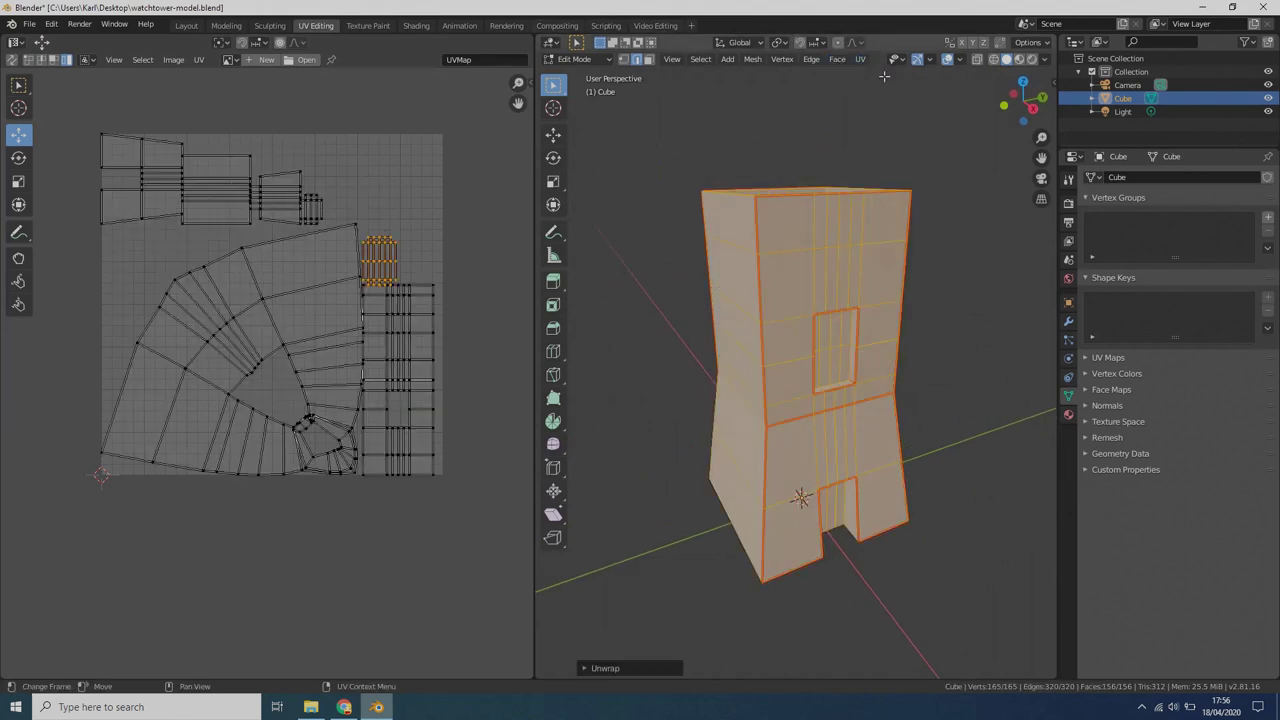
# - Shrink the large curved UV island to a tiny cluster and park it off the layout
pyautogui.click(298, 340)
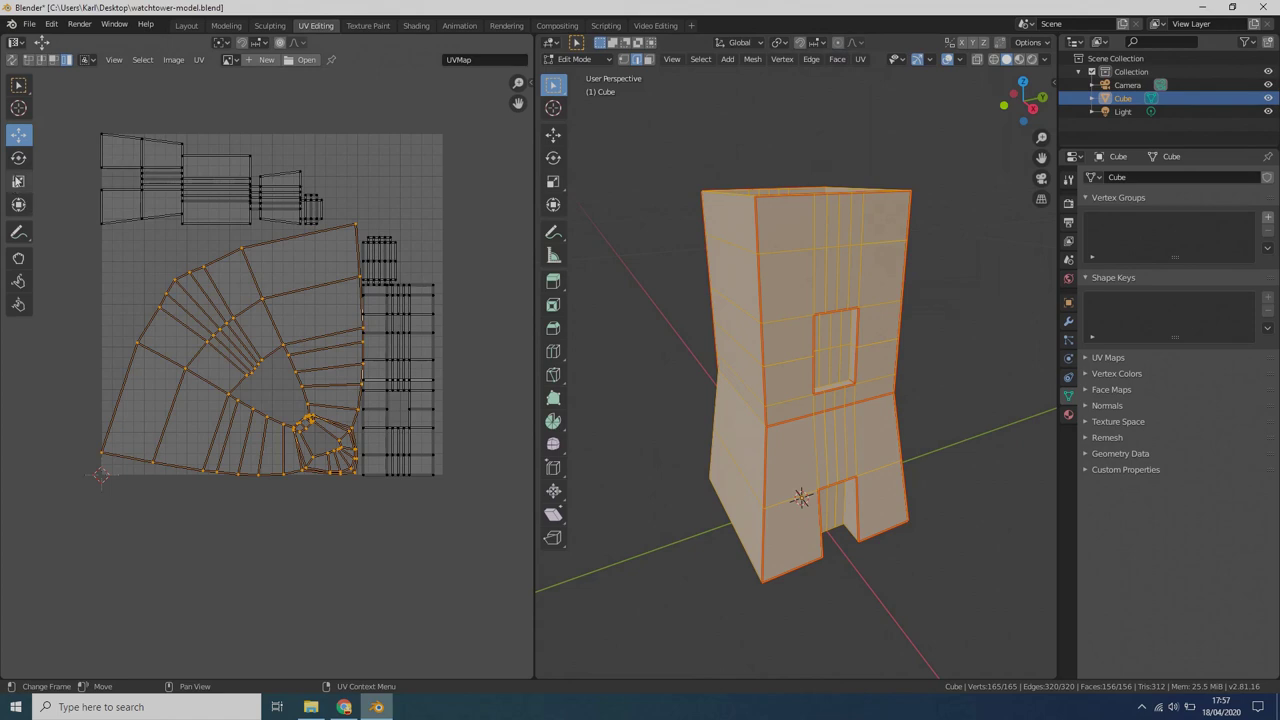
pyautogui.press('s')
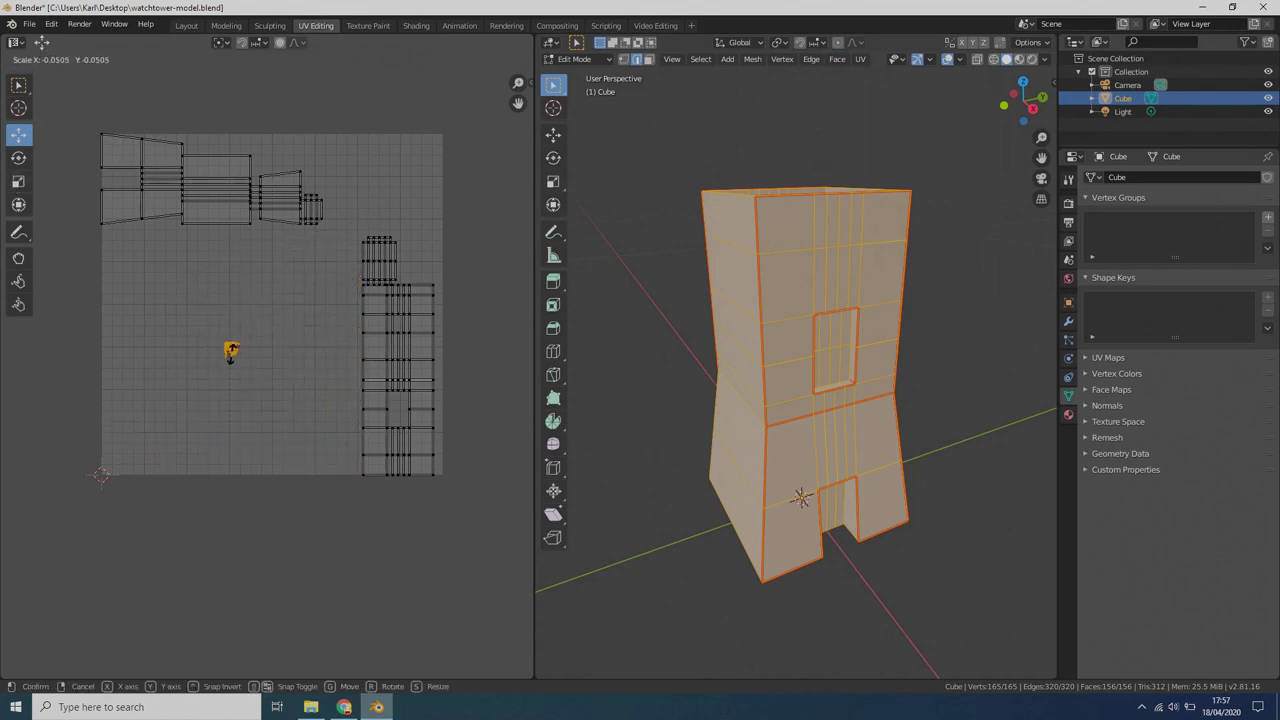
pyautogui.click(232, 352)
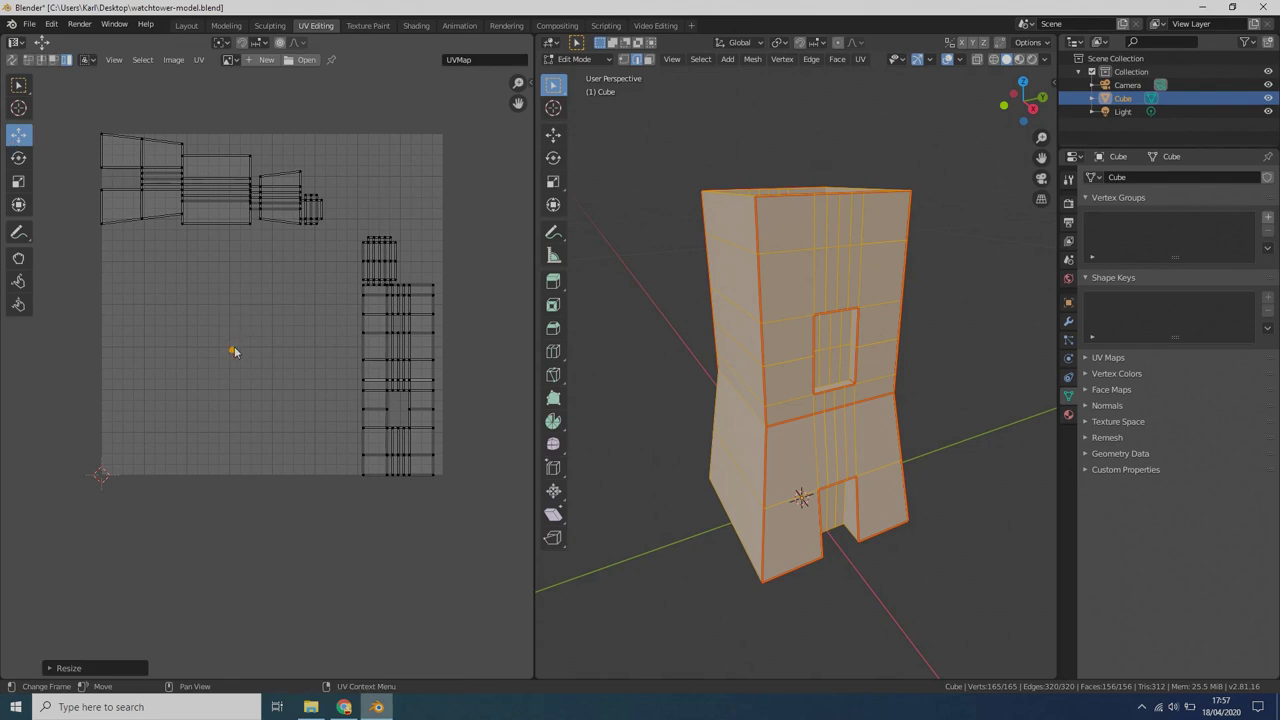
pyautogui.press('g')
pyautogui.click(41, 457)
# - Reposition the left and right UV islands lower and further left
pyautogui.moveTo(145, 195); pyautogui.dragTo(175, 358)
pyautogui.press('g')
pyautogui.click(405, 443)
pyautogui.click(403, 447)
pyautogui.press('g')
pyautogui.click(361, 424)
pyautogui.click(404, 352)
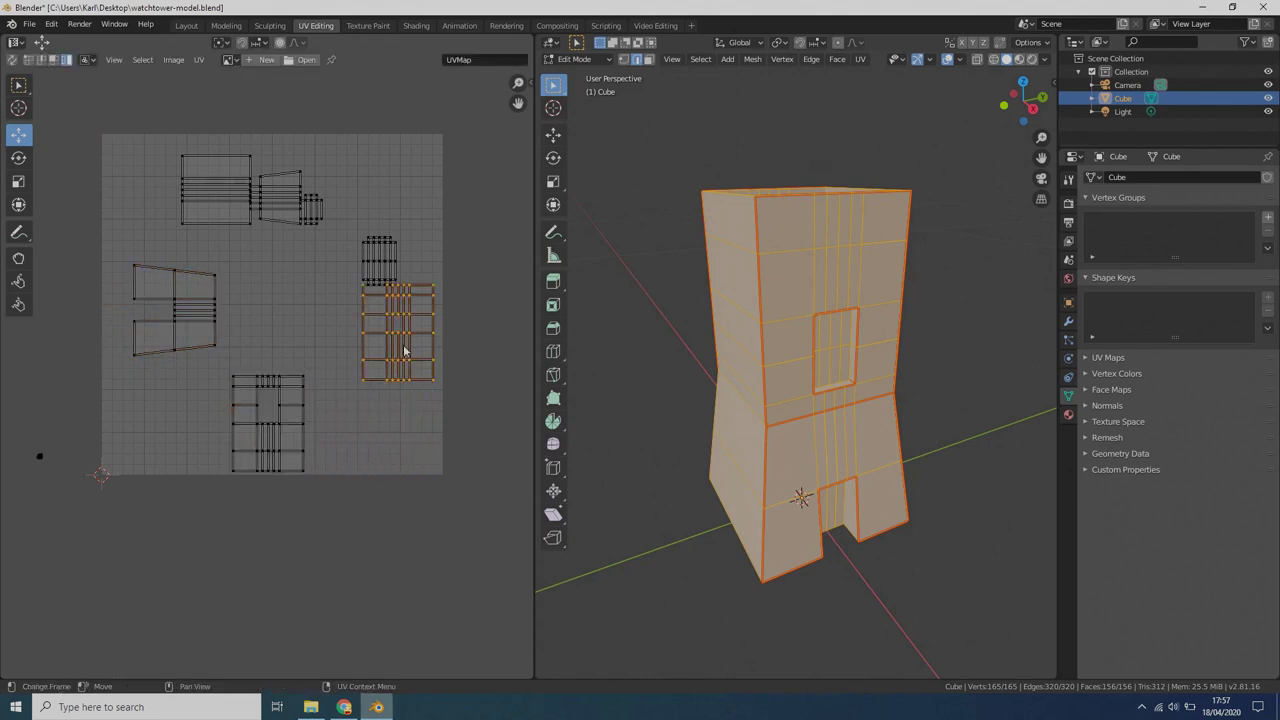
pyautogui.press('g')
pyautogui.click(379, 420)
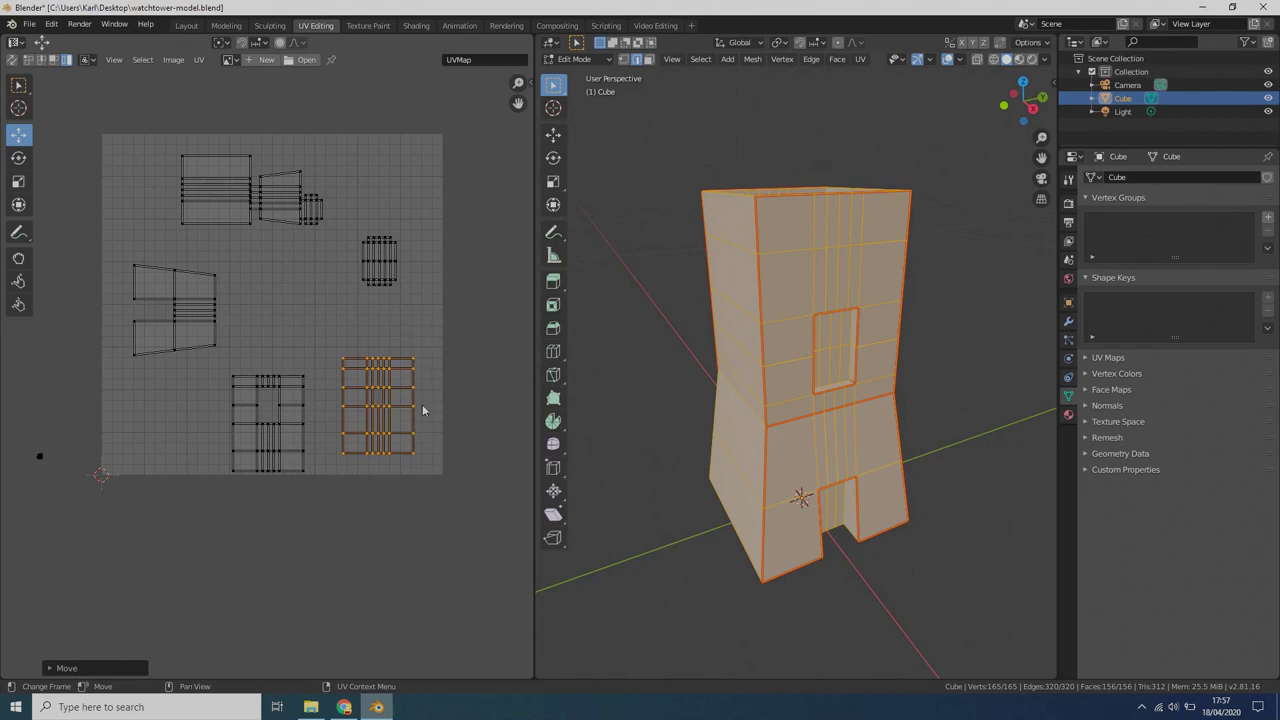
# - Rotate the right and lower-middle islands 180°, then shift the lower island into place
pyautogui.press('r')
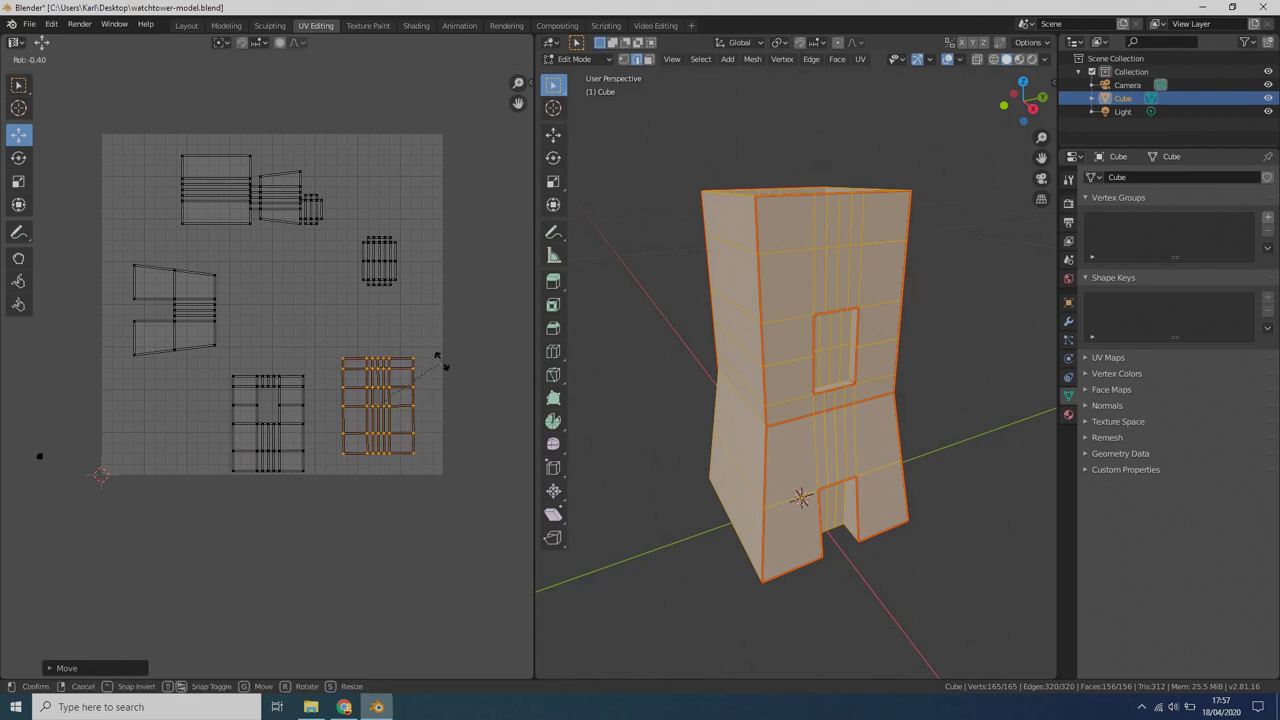
pyautogui.write('180')
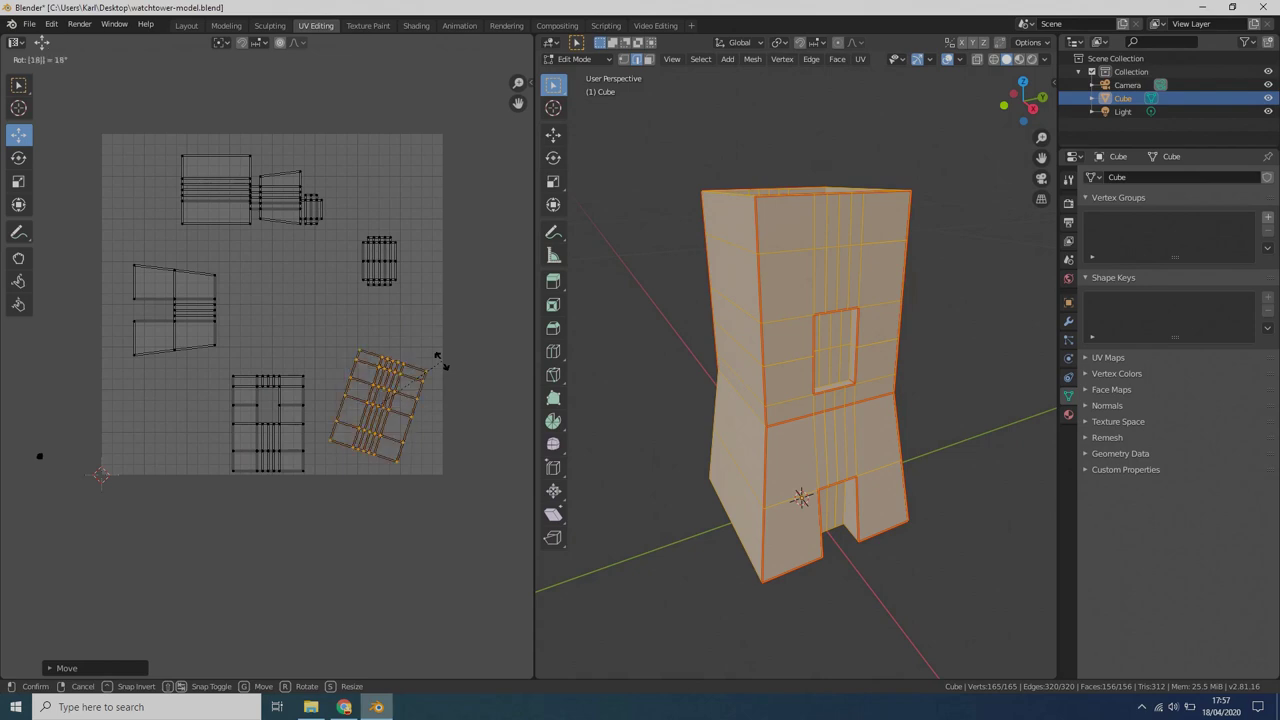
pyautogui.press('Return')
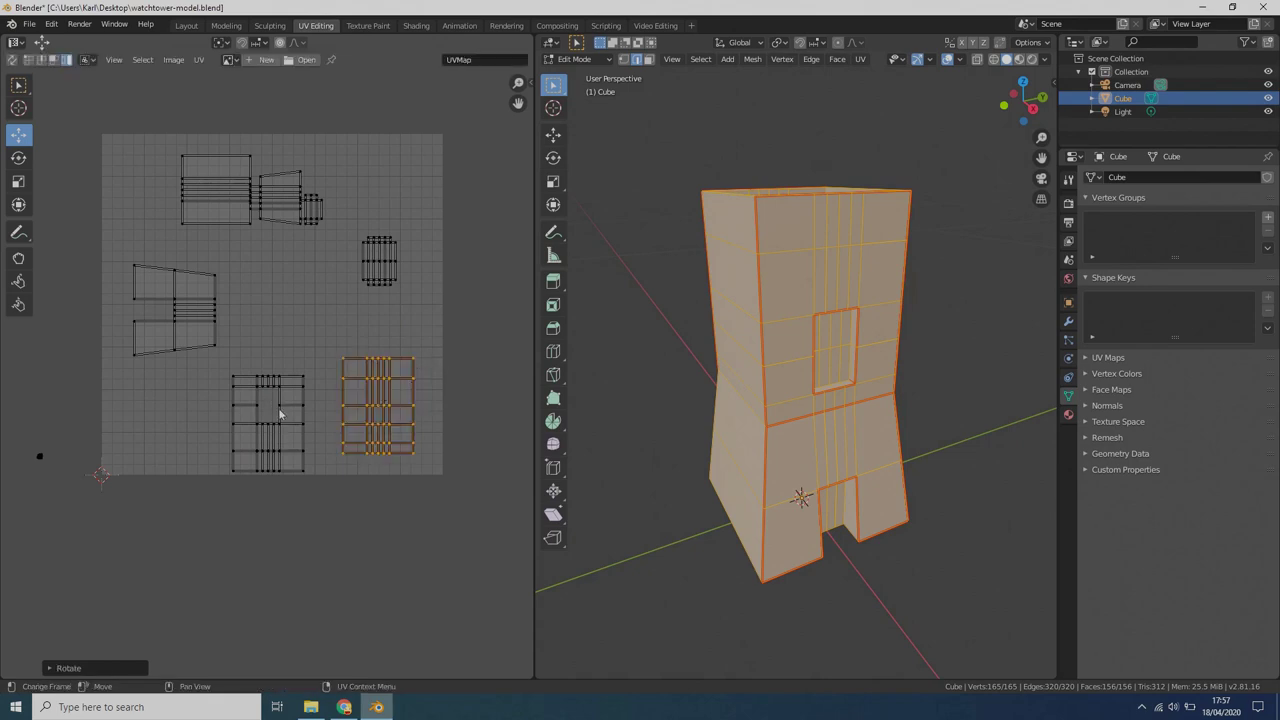
pyautogui.click(282, 415)
pyautogui.write('r180')
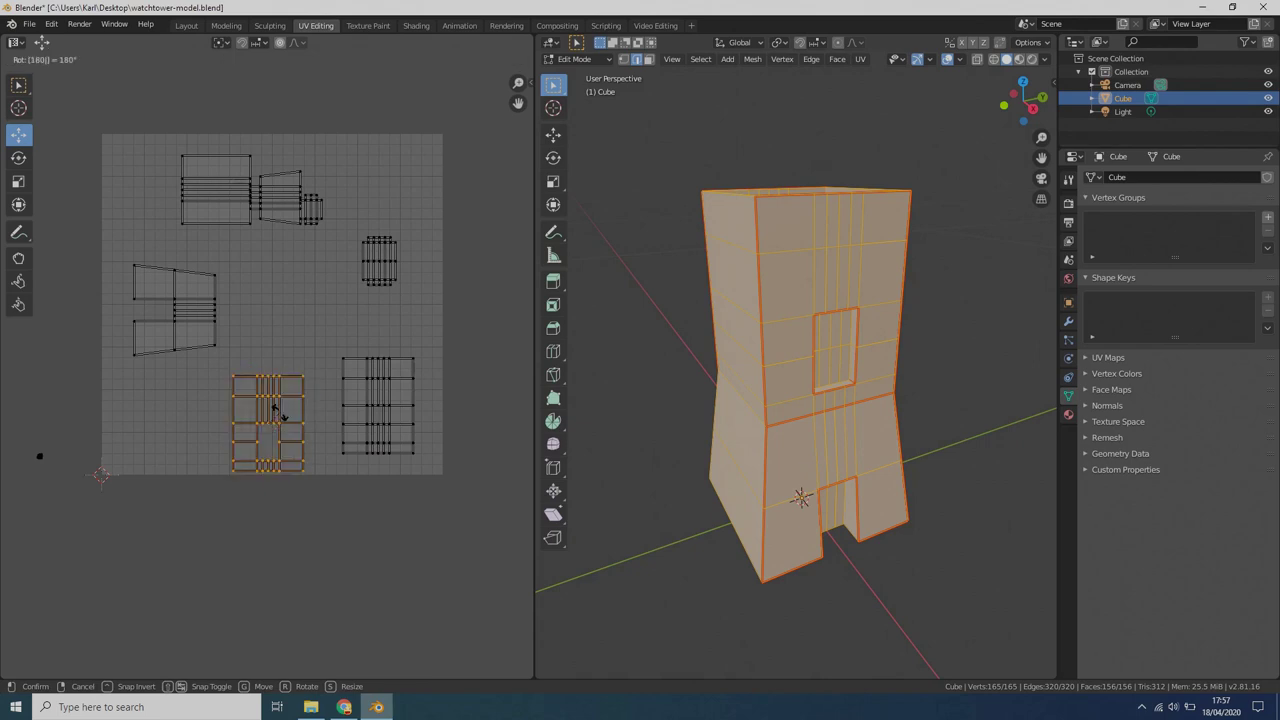
pyautogui.press('Return')
pyautogui.press('g')
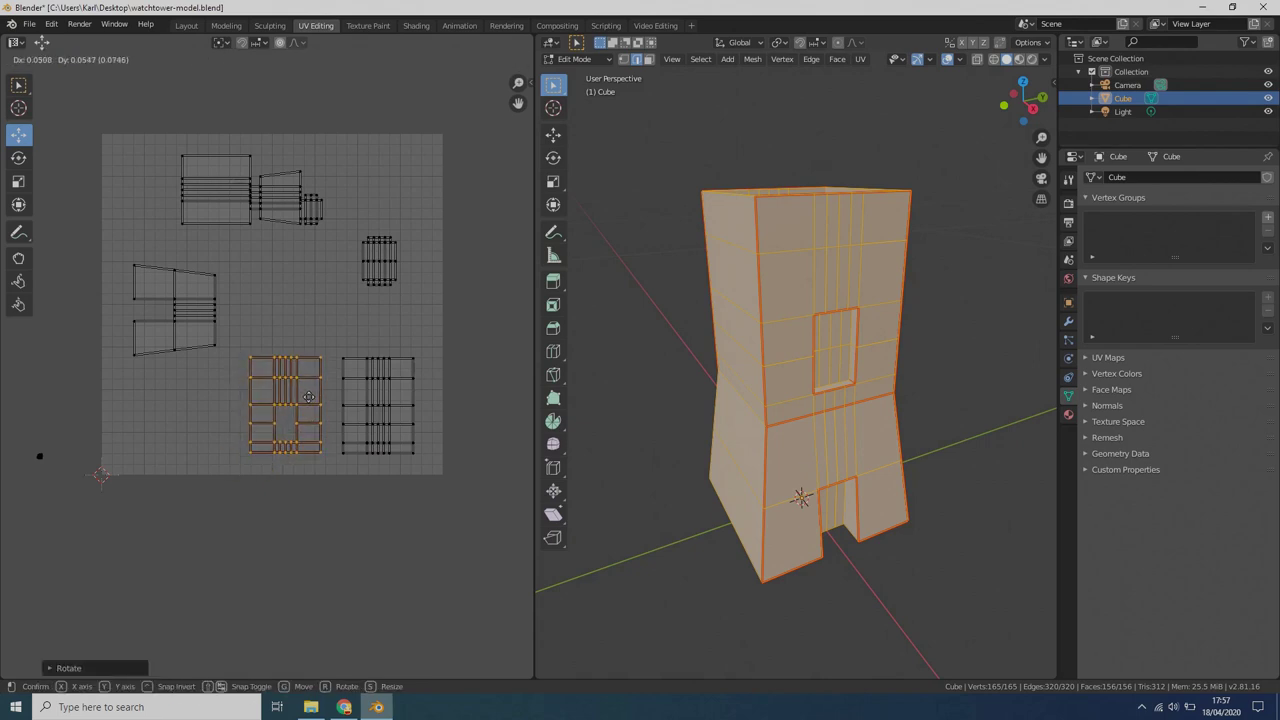
pyautogui.click(309, 396)
# - Turn the left and middle-top islands upright by 90°, moving the middle-top island down
pyautogui.click(215, 338)
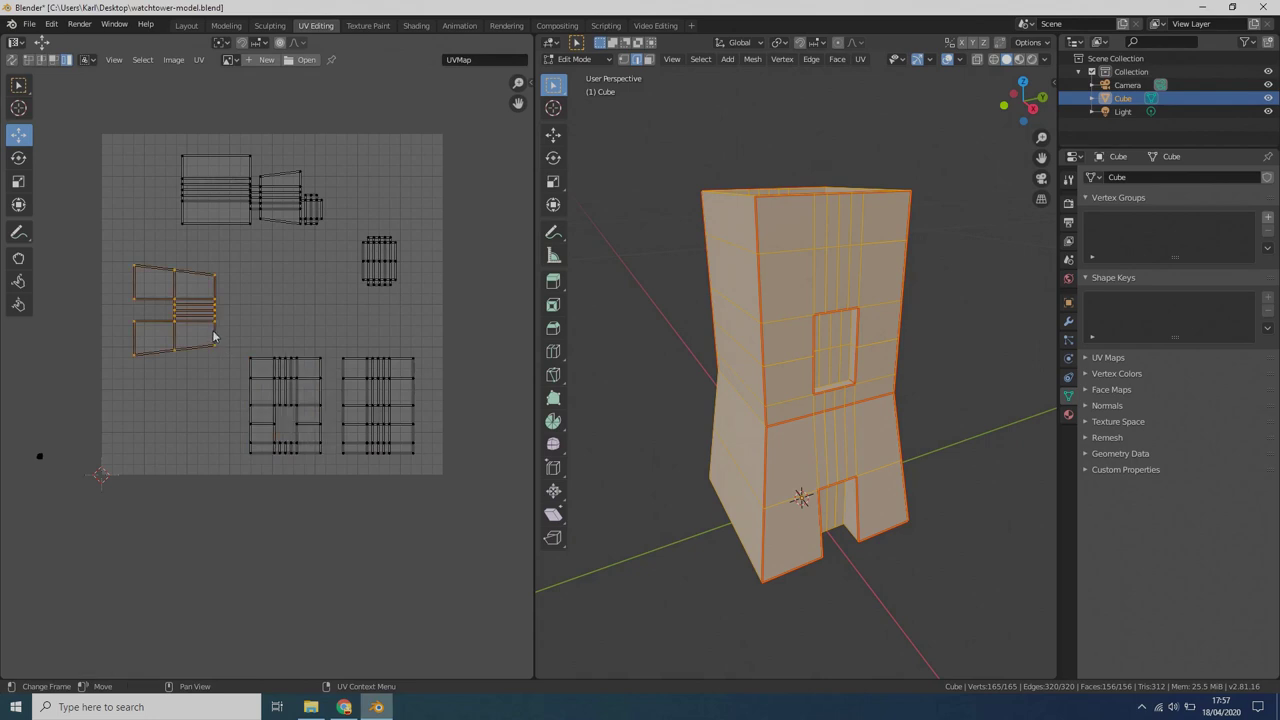
pyautogui.write('r90')
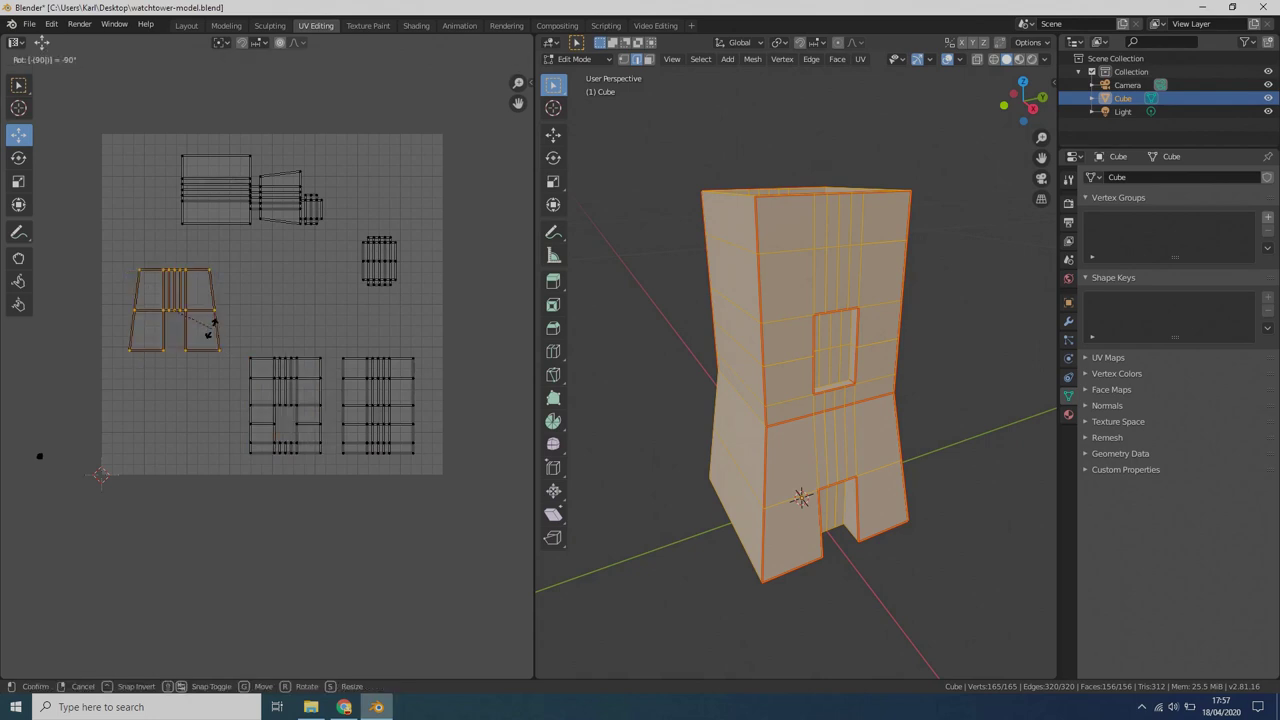
pyautogui.press('Return')
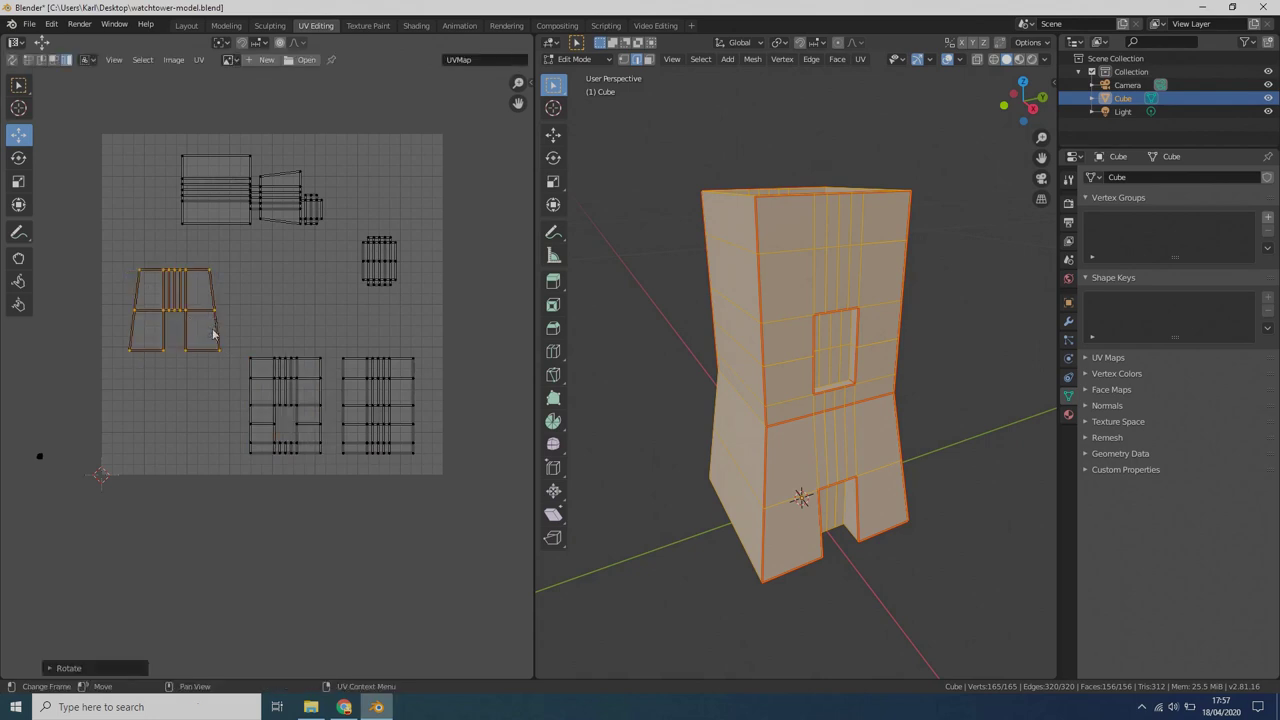
pyautogui.click(276, 205)
pyautogui.press('g')
pyautogui.click(279, 303)
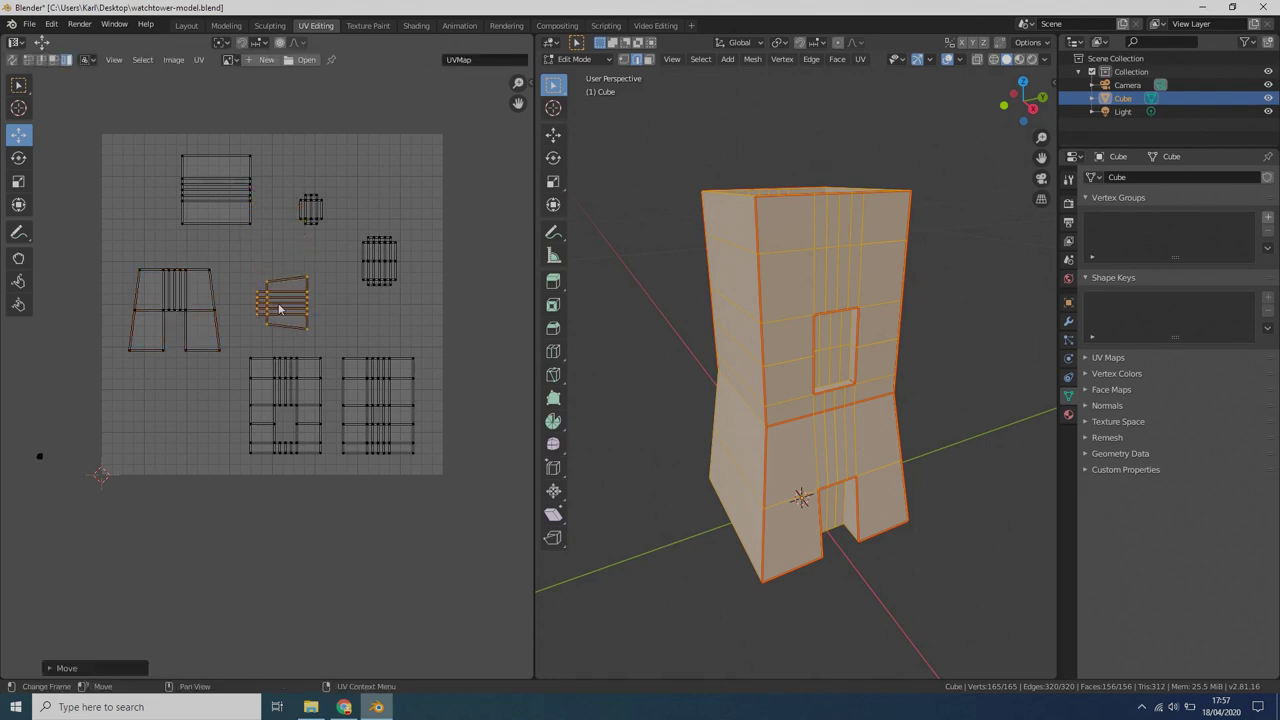
pyautogui.write('r90')
pyautogui.press('Return')
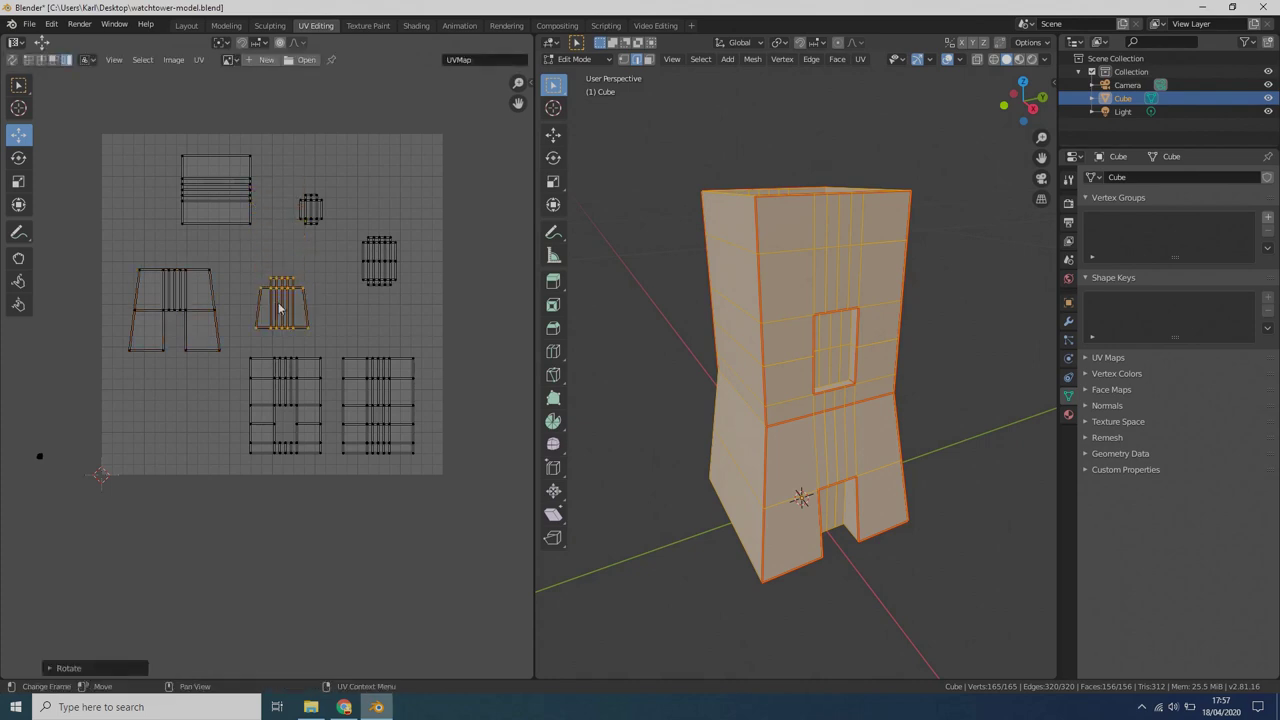
# - Move the small UV island down and to the right
pyautogui.click(312, 212)
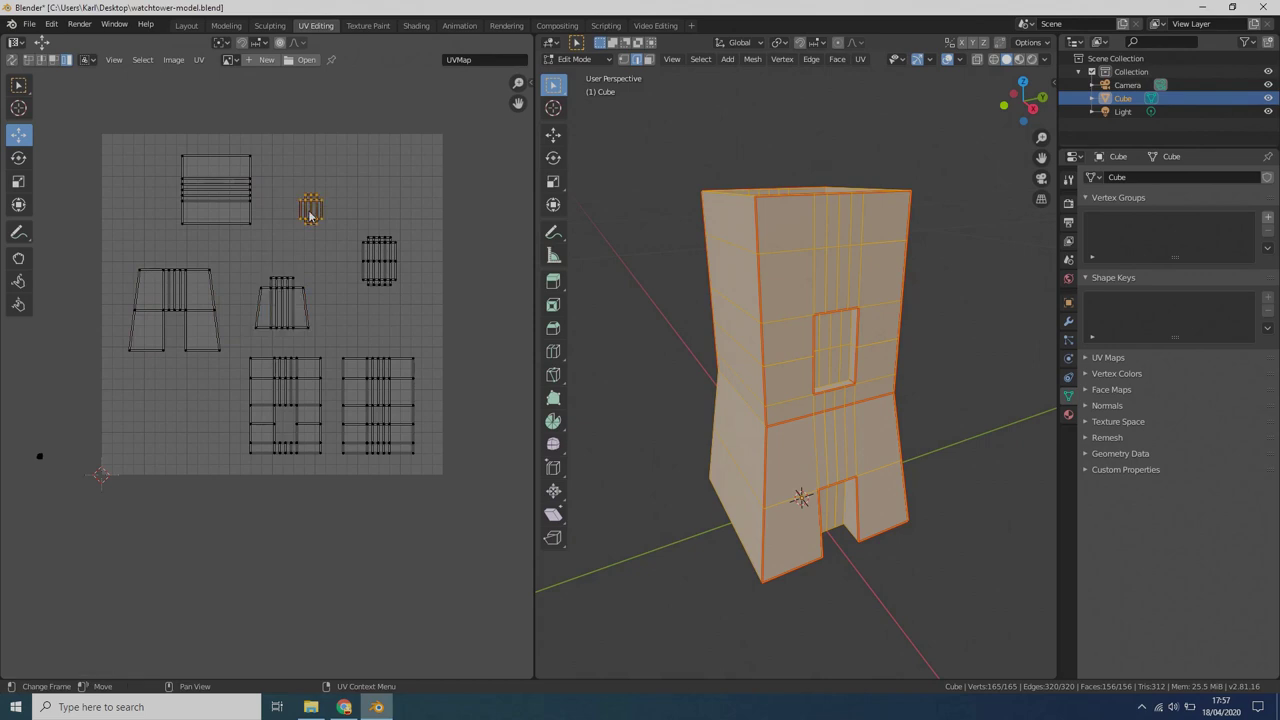
pyautogui.press('g')
pyautogui.click(334, 266)
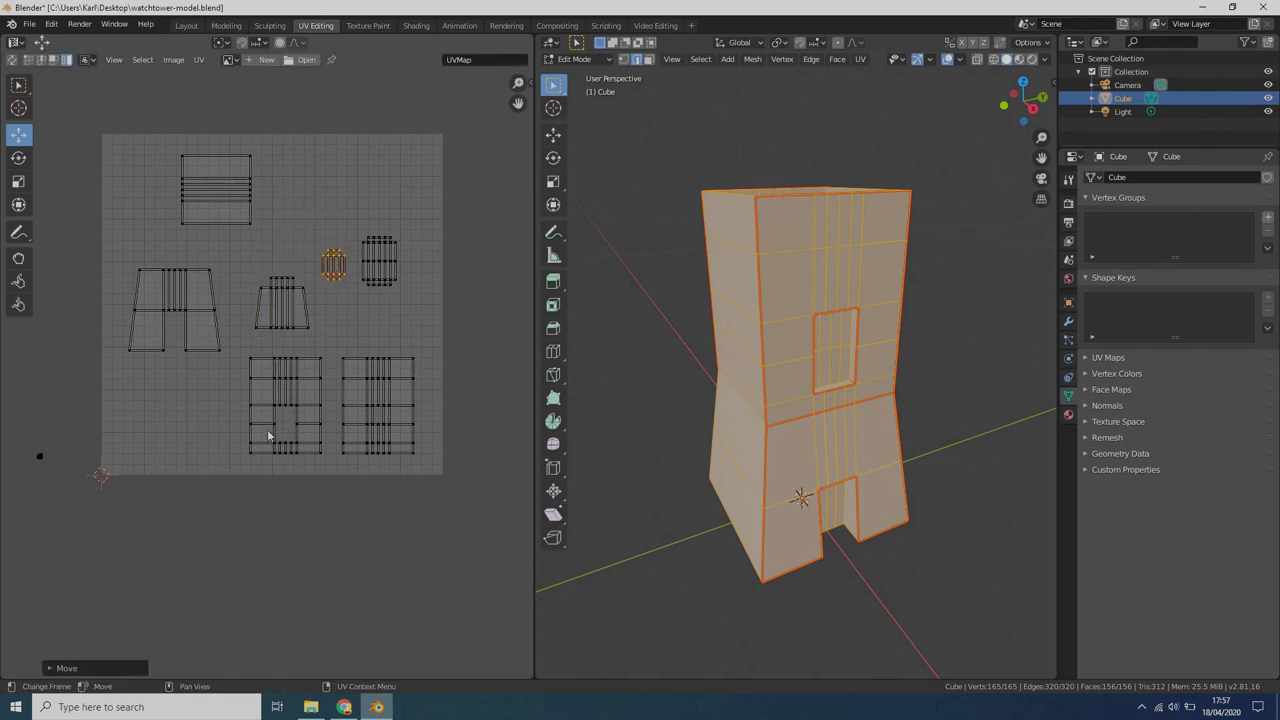
# - Nudge the small island slightly up and to the left
pyautogui.scroll(2, 200, 396)
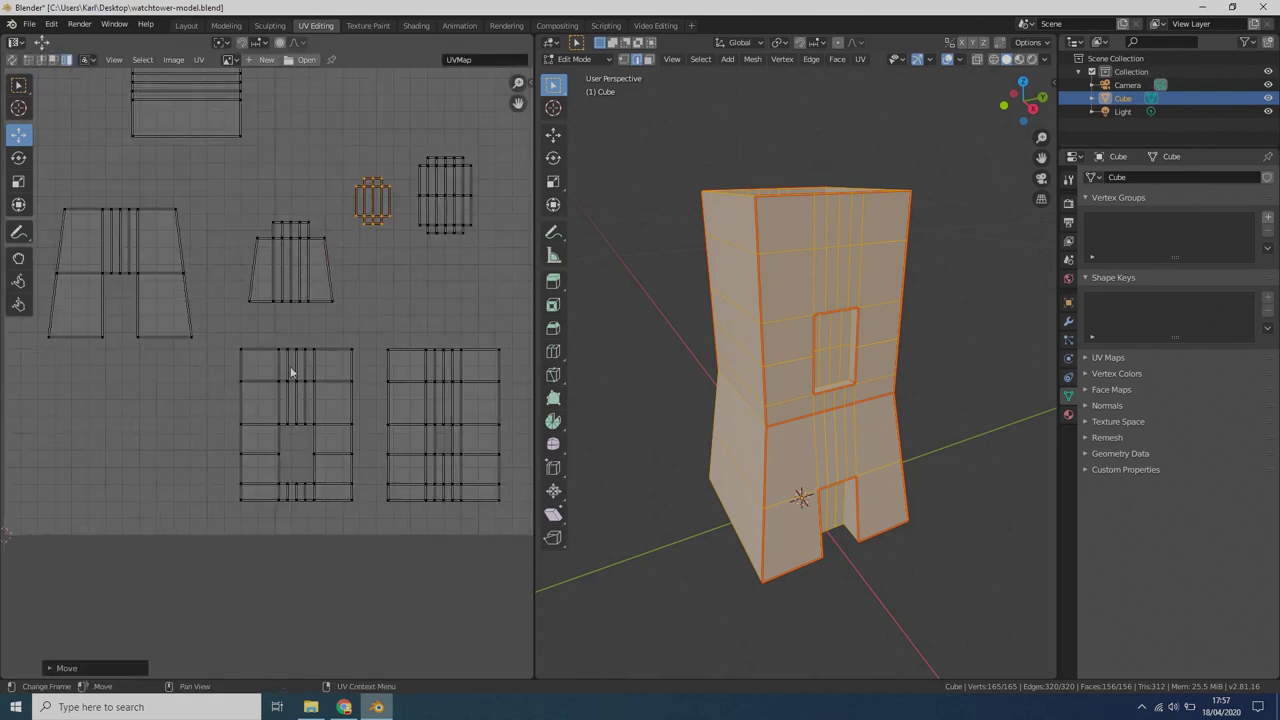
pyautogui.scroll(-1, 316, 289)
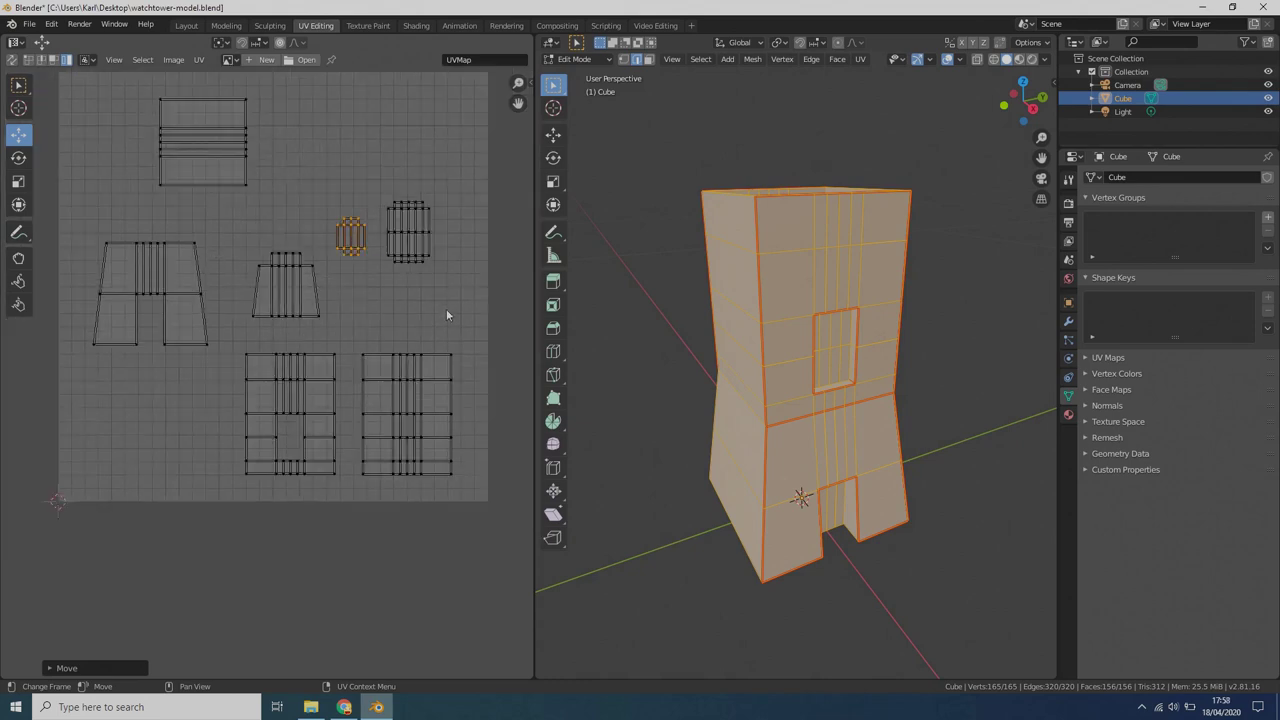
pyautogui.press('g')
pyautogui.click(398, 390)
# - Drop the bottom-right wall island onto the other wall island, undoing the last adjustment
pyautogui.click(412, 431)
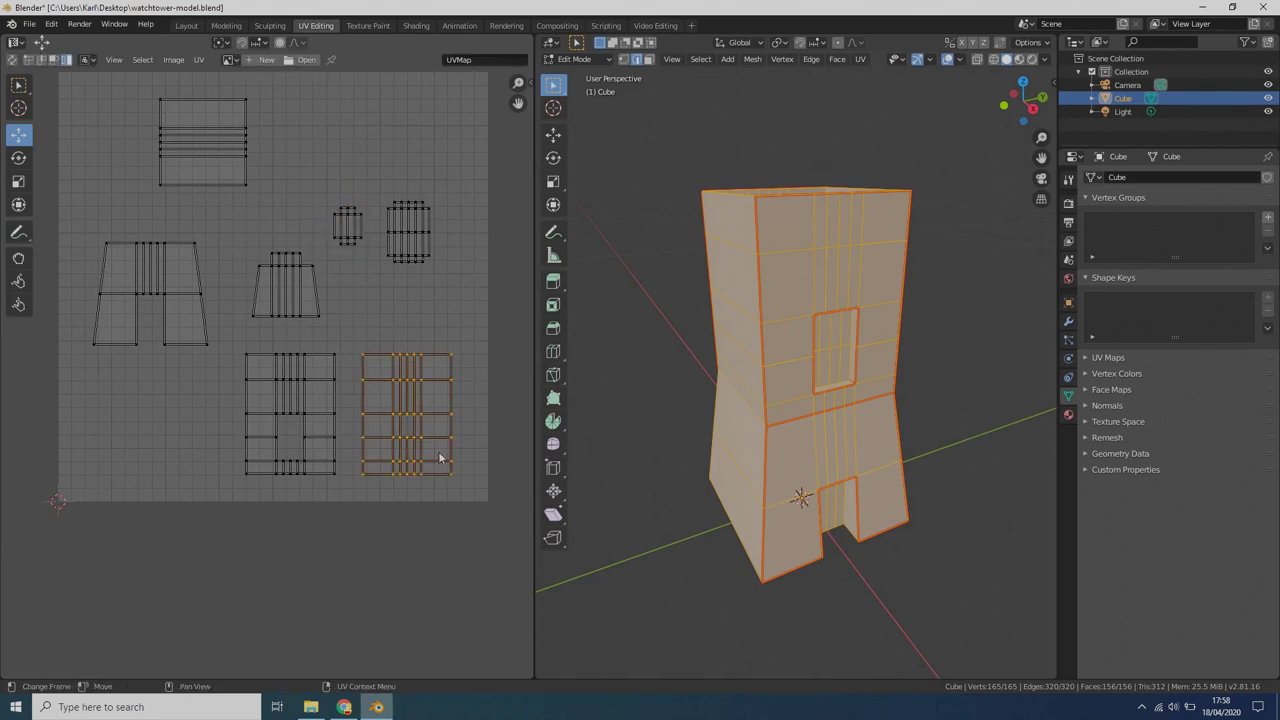
pyautogui.press('g')
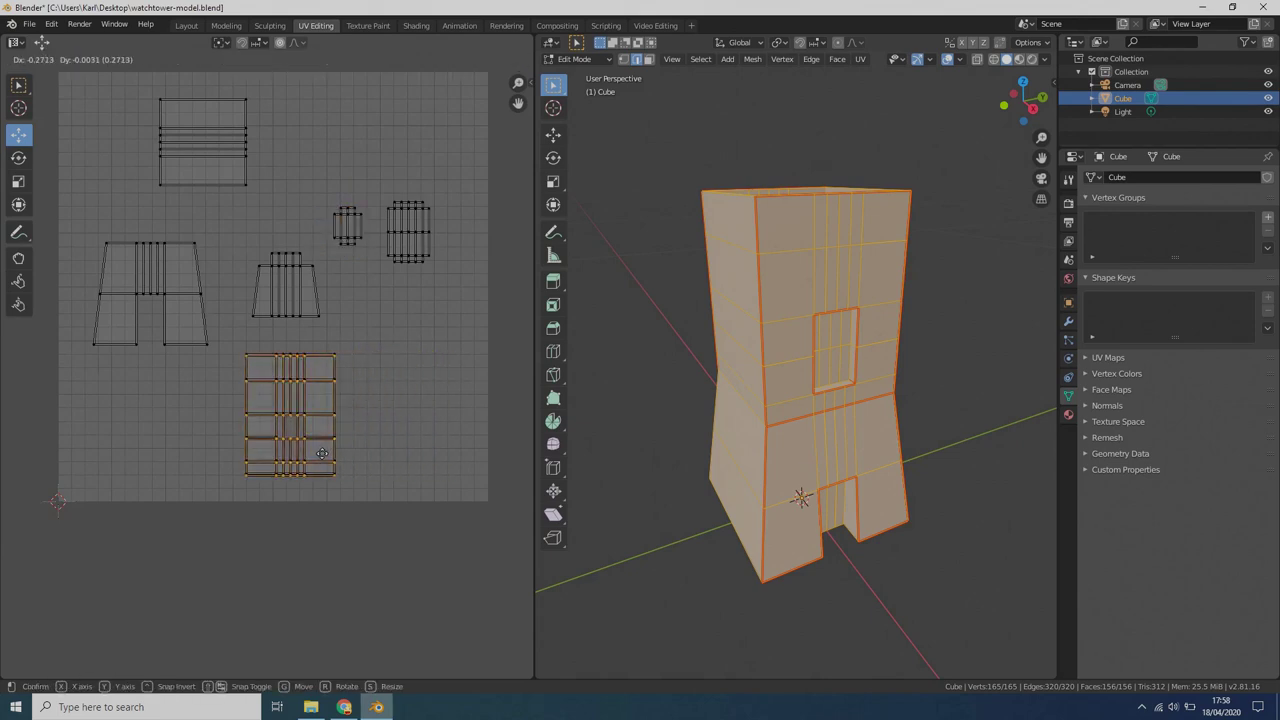
pyautogui.click(296, 483)
pyautogui.scroll(5, 262, 500)
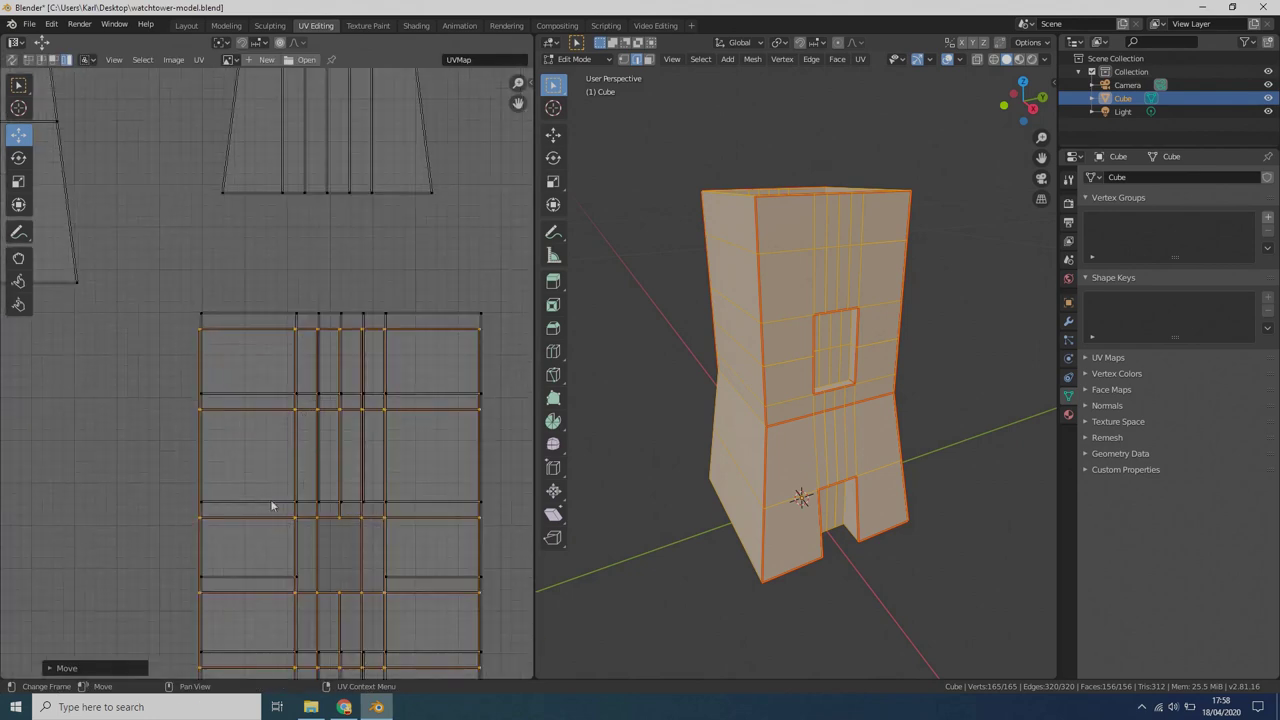
pyautogui.moveTo(127, 532); pyautogui.dragTo(239, 374, button='middle')
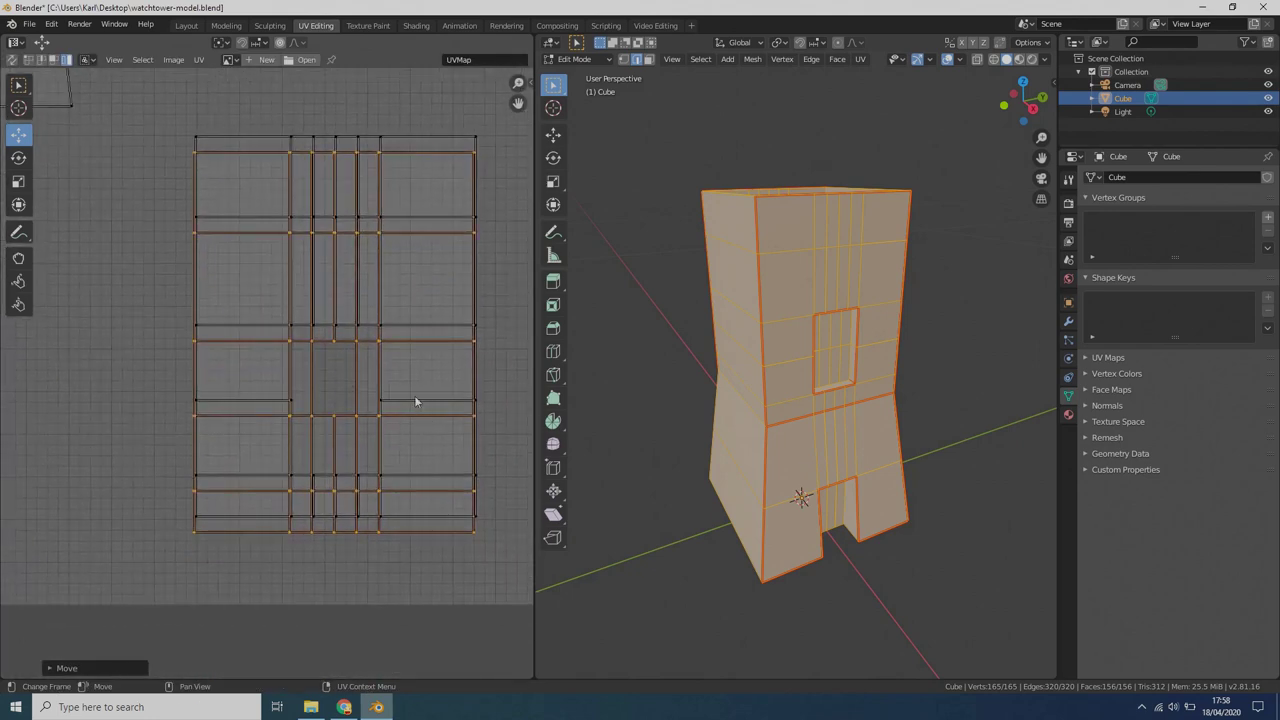
pyautogui.press('g')
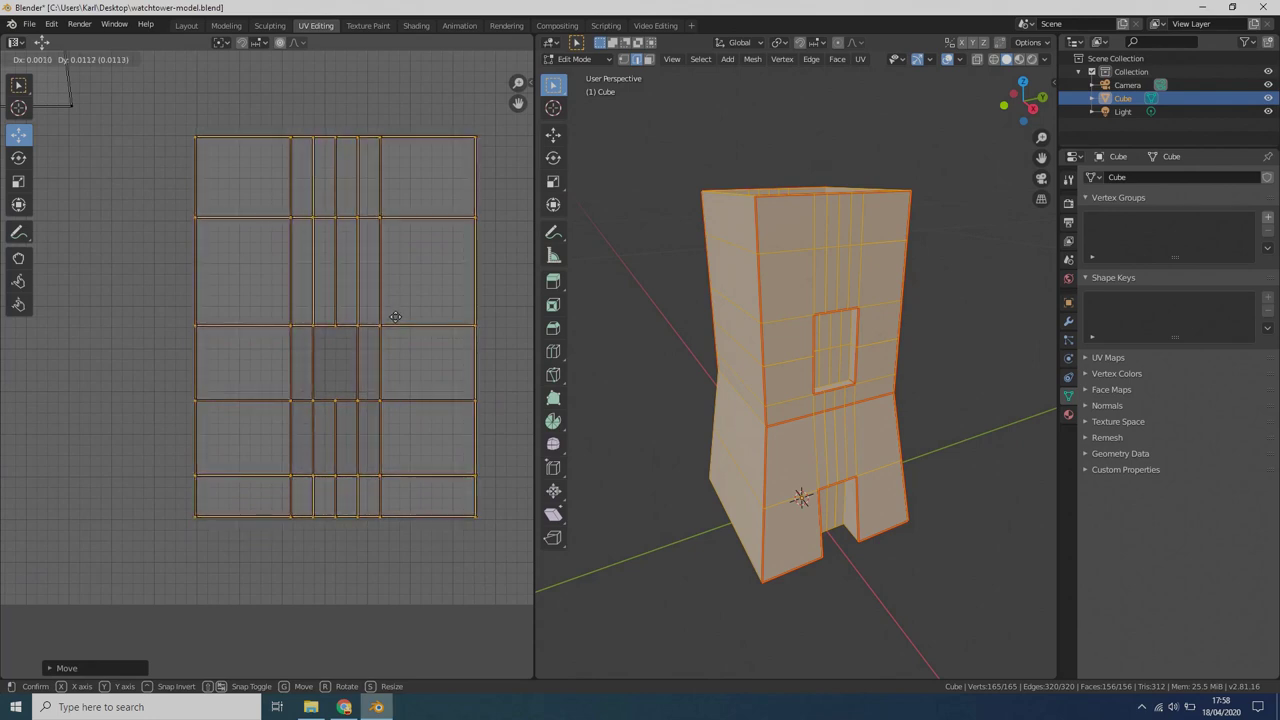
pyautogui.click(396, 320)
pyautogui.hotkey('ctrl', 'z')
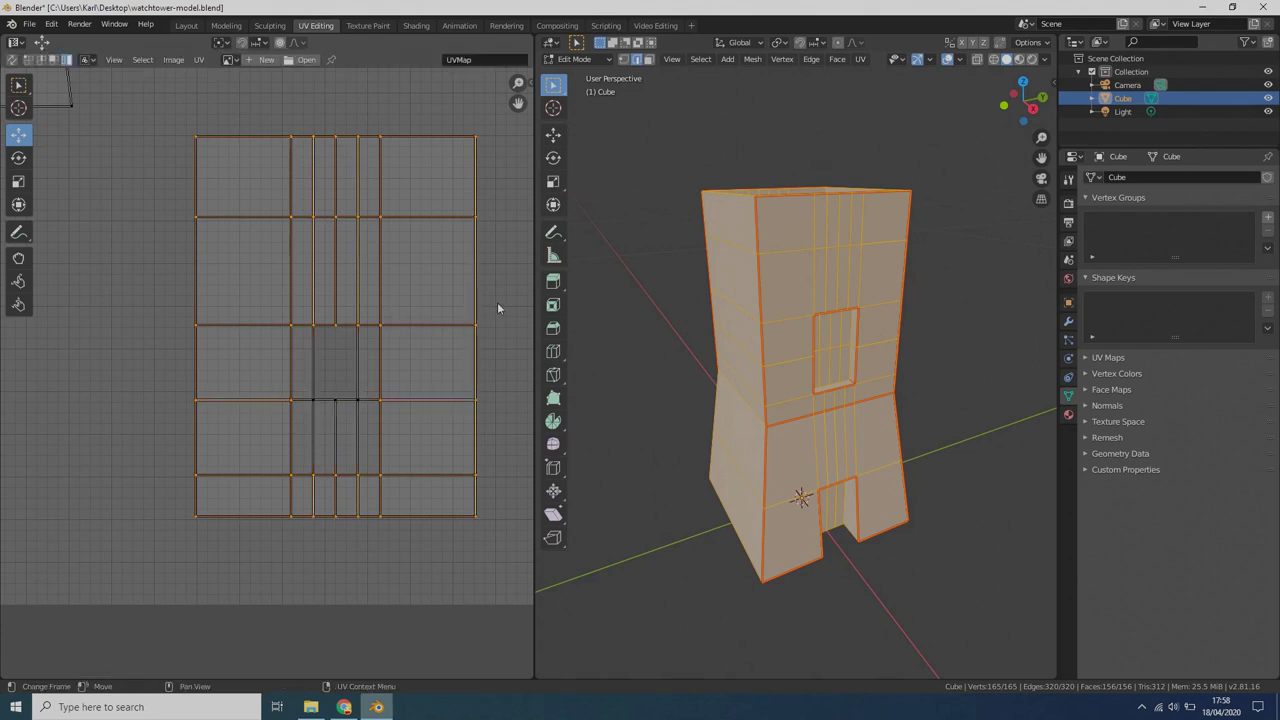
# - Reselect the large wall island and reposition it over the other wall outline
pyautogui.click(107, 197)
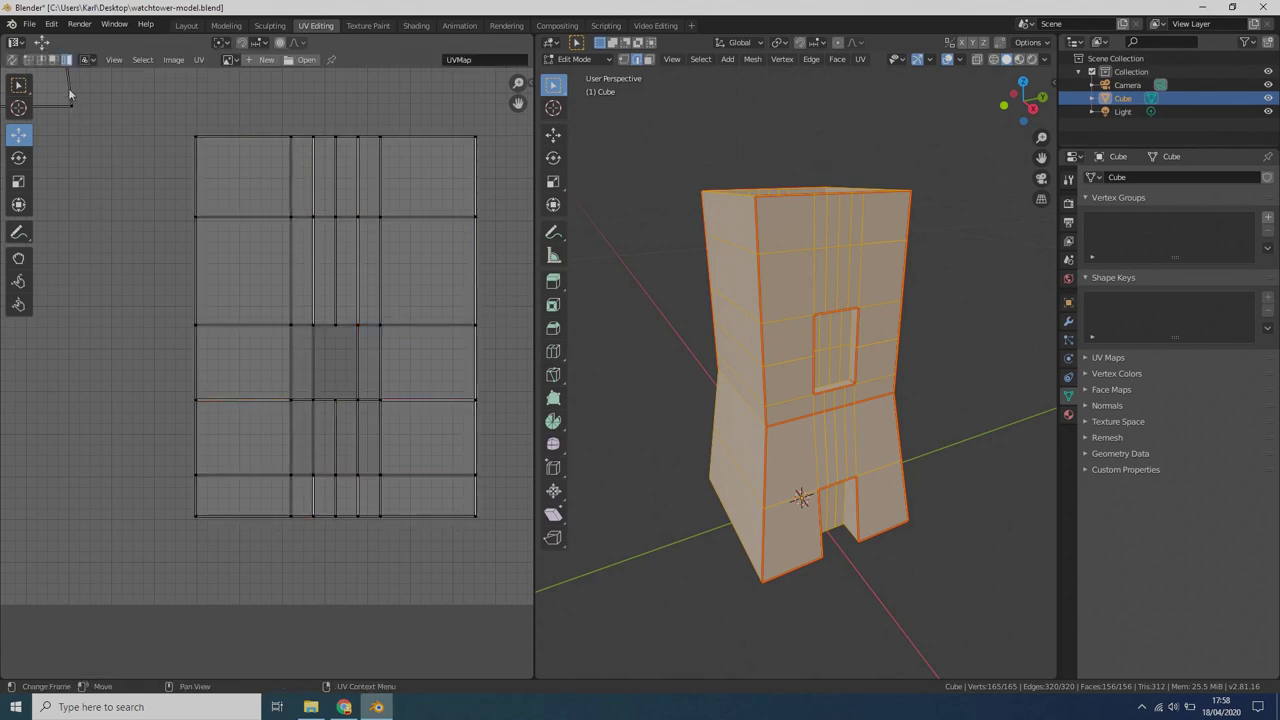
pyautogui.click(348, 289)
pyautogui.press('g')
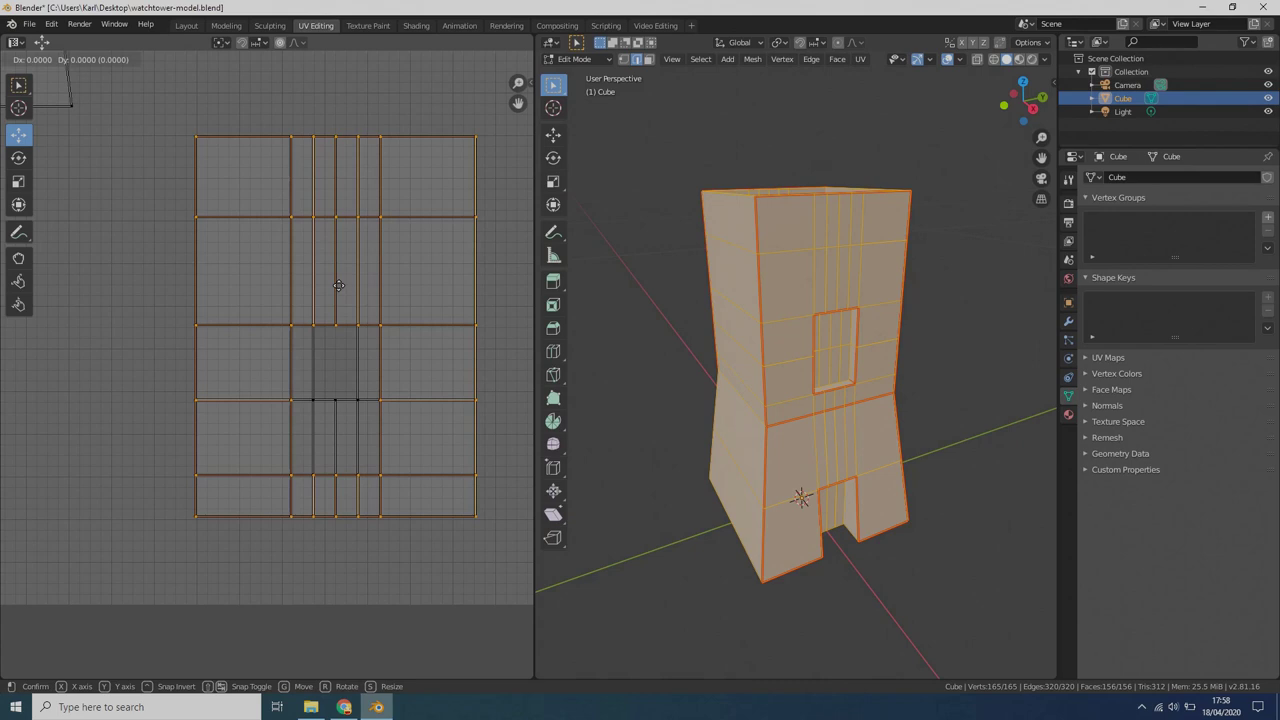
pyautogui.click(339, 288)
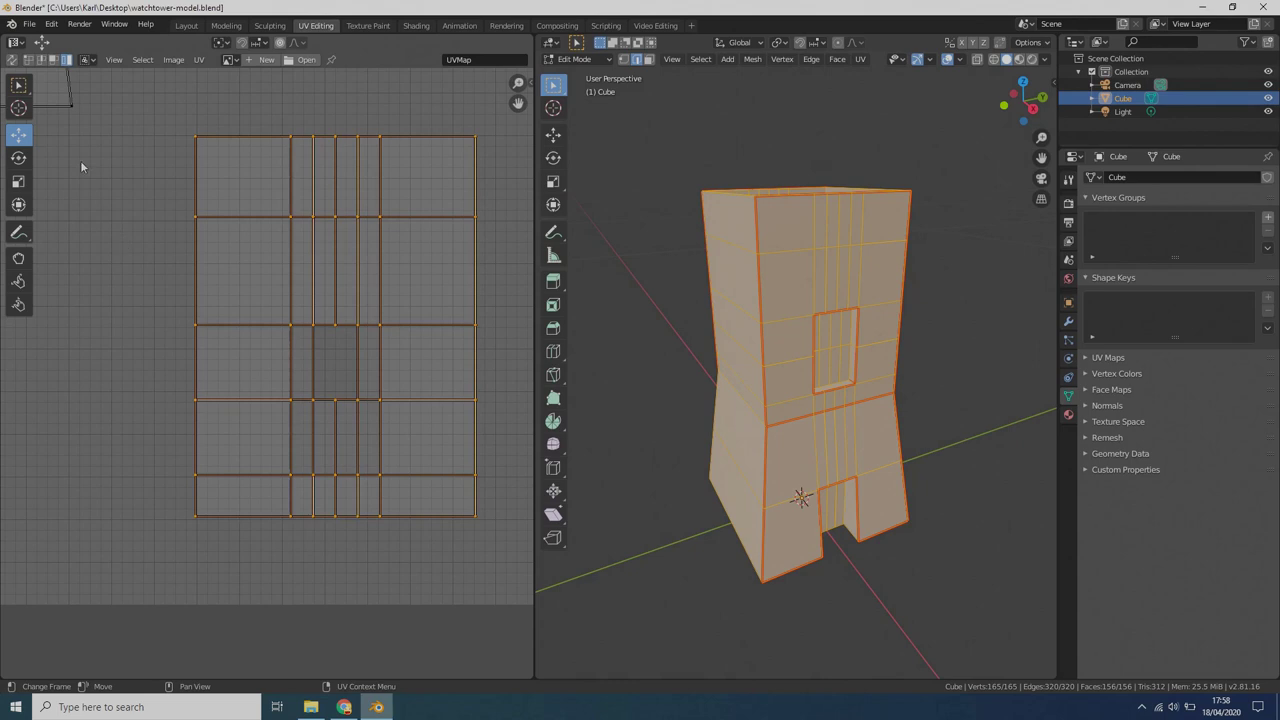
pyautogui.press('g')
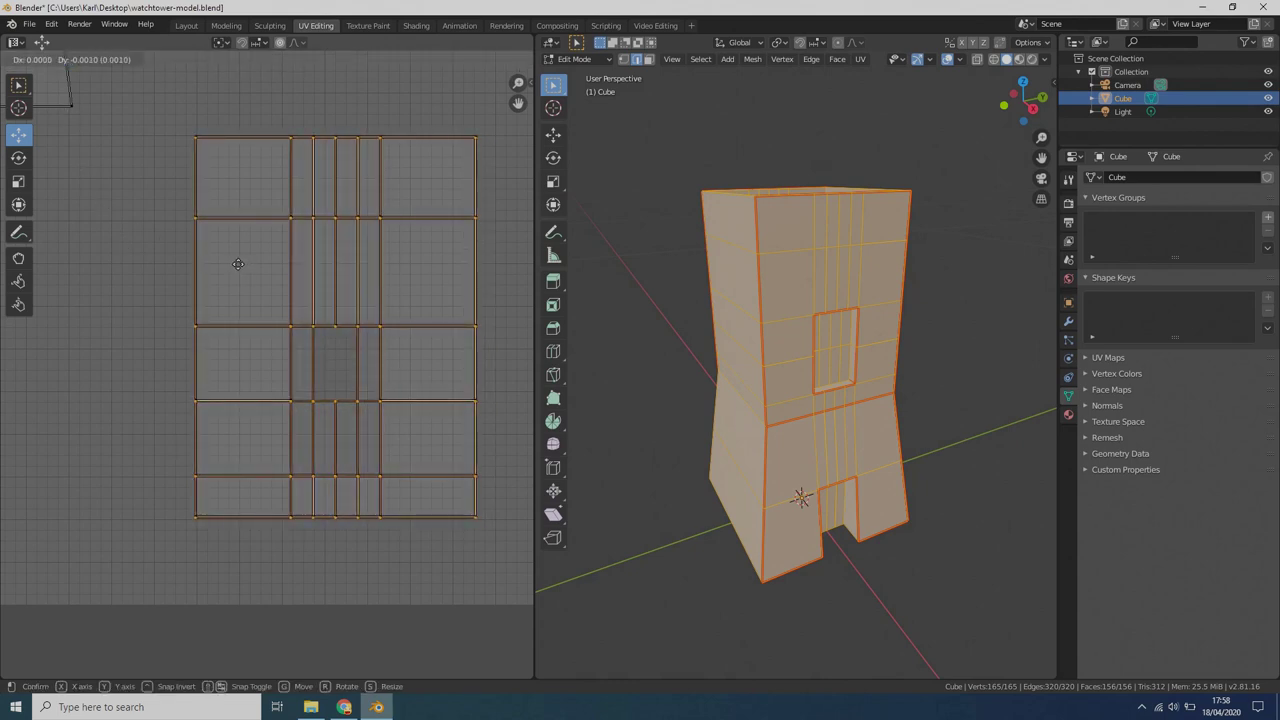
pyautogui.click(238, 263)
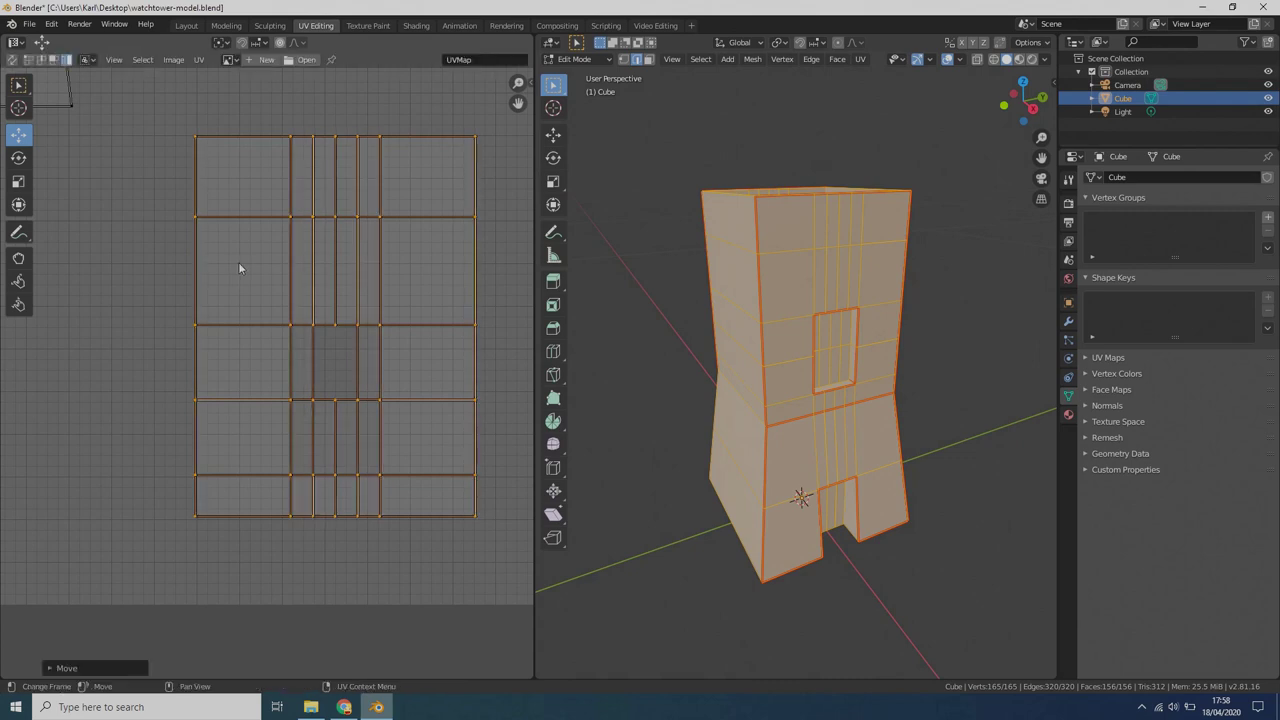
# - Fine-tune the wall island with repeated small moves until the edges align, then deselect
pyautogui.click(55, 100)
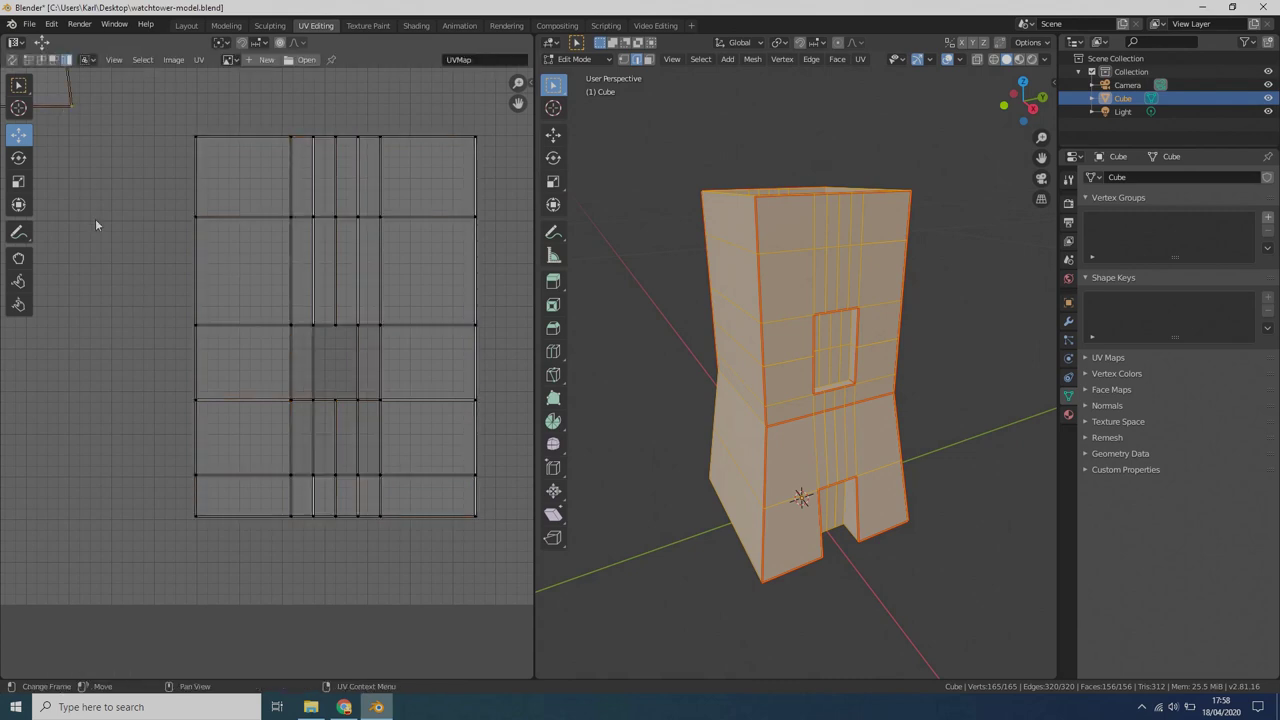
pyautogui.press('l')
pyautogui.press('g')
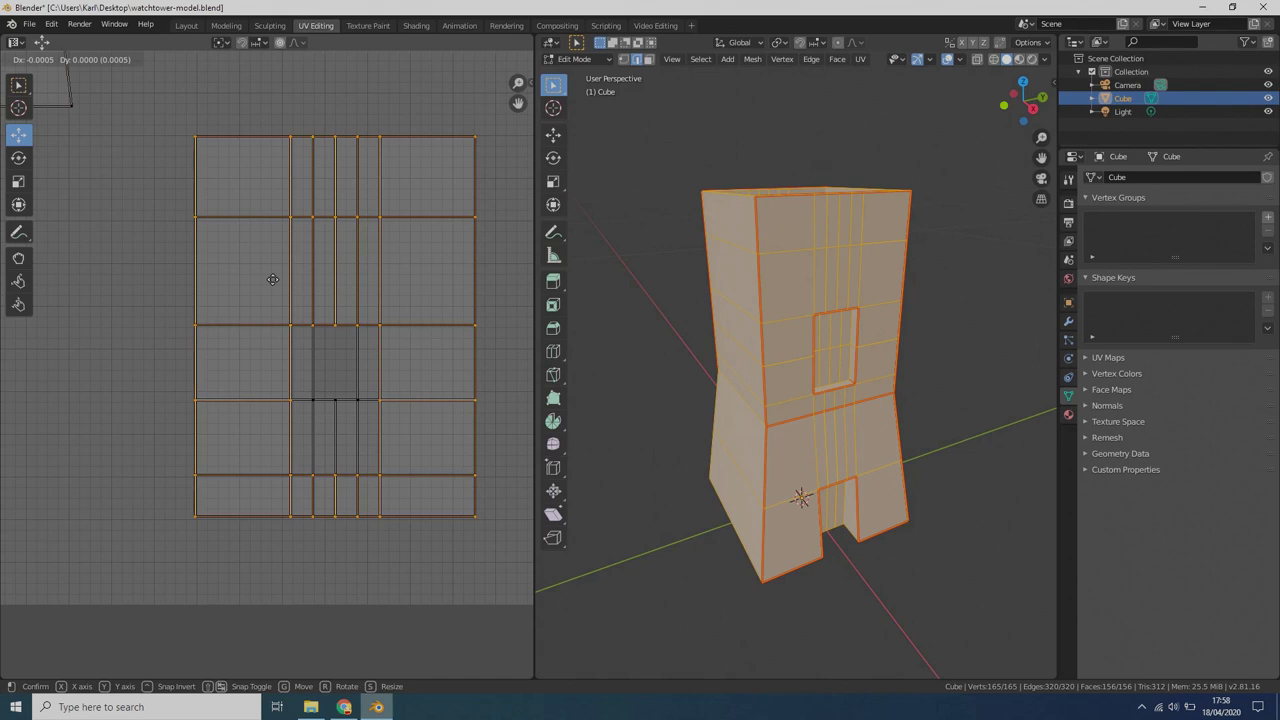
pyautogui.click(272, 280)
pyautogui.press('g')
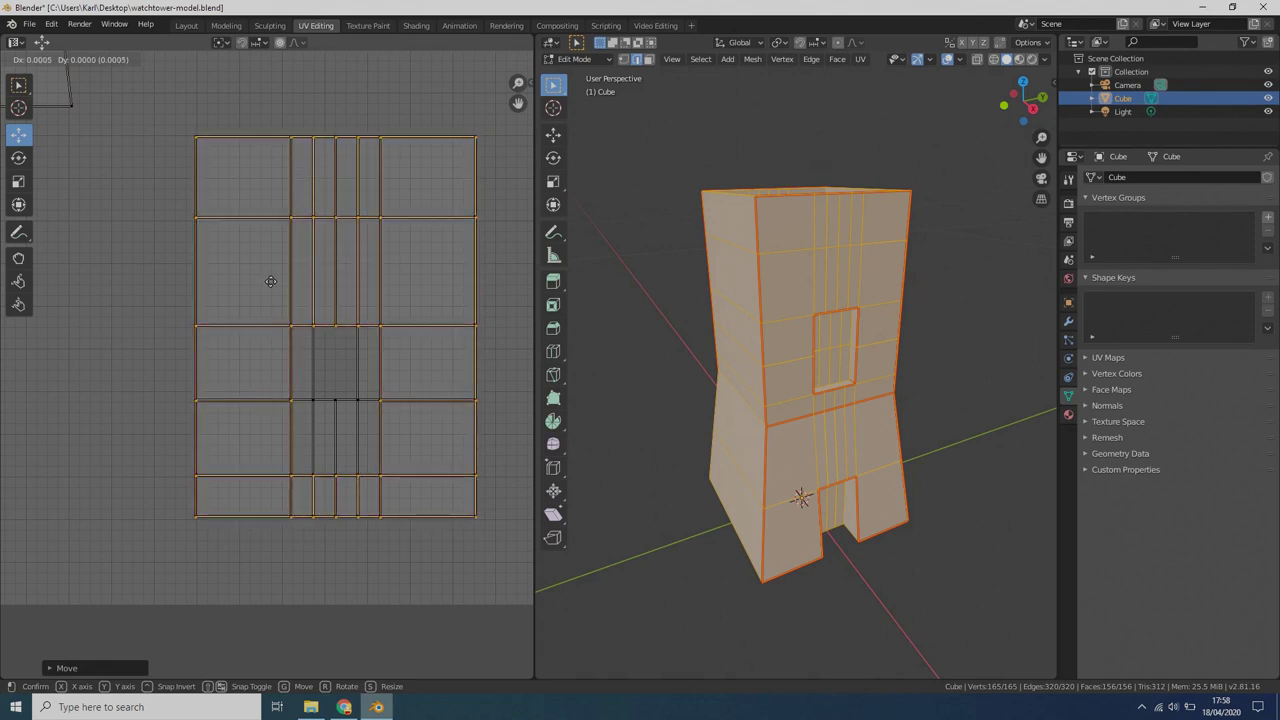
pyautogui.click(270, 281)
pyautogui.press('g')
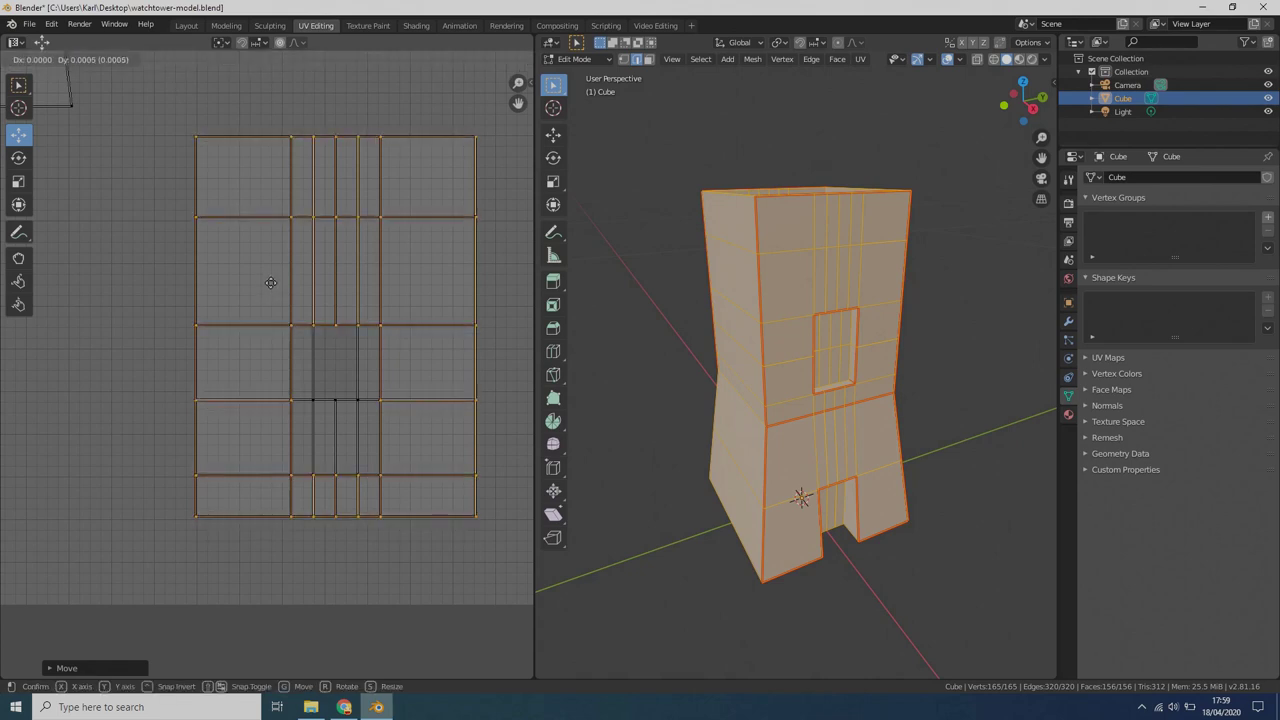
pyautogui.click(270, 282)
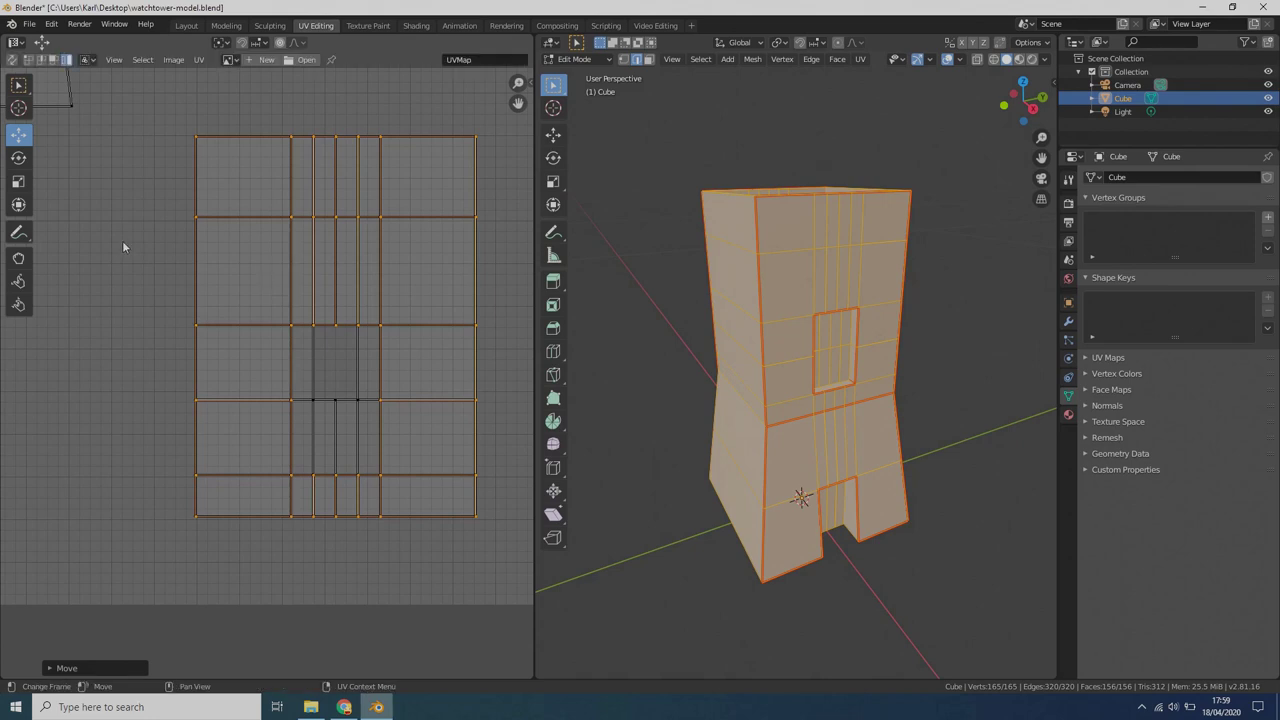
pyautogui.click(55, 93)
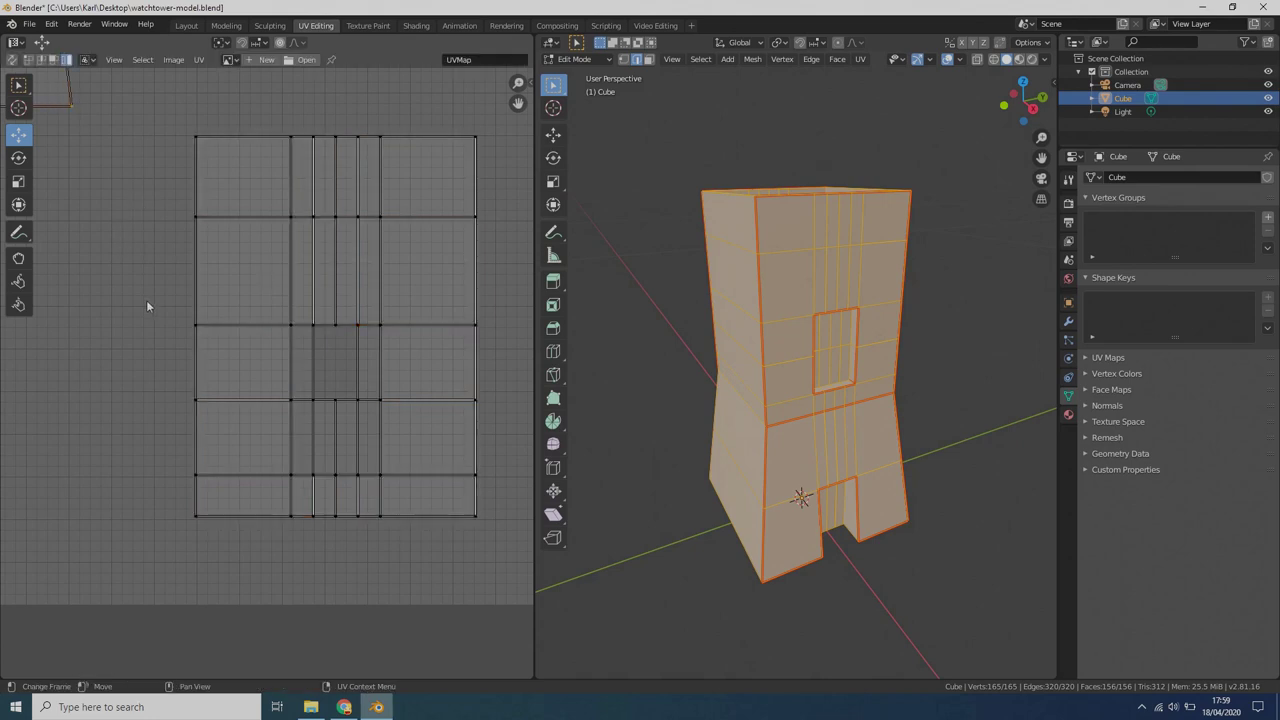
# - Open the UV menu in the UV Editor to export the tower's layout as a PNG
pyautogui.scroll(-5, 148, 305)
pyautogui.scroll(-2, 135, 312)
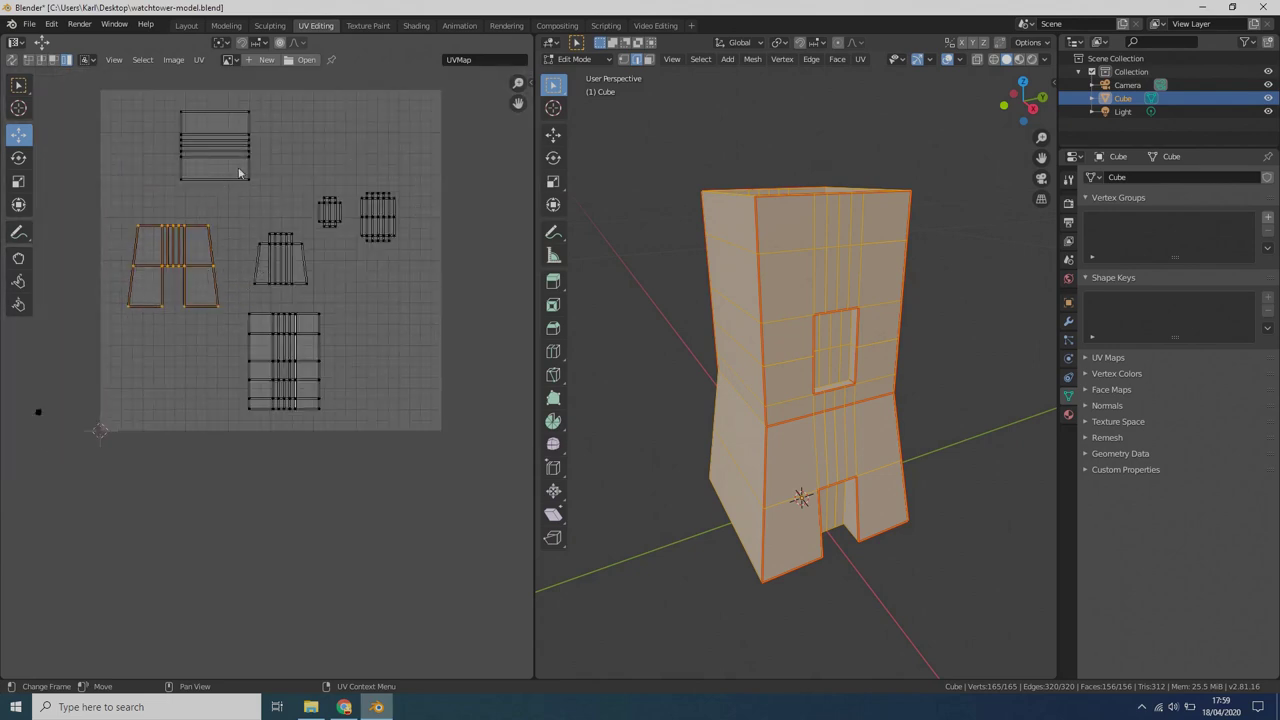
pyautogui.click(197, 61)
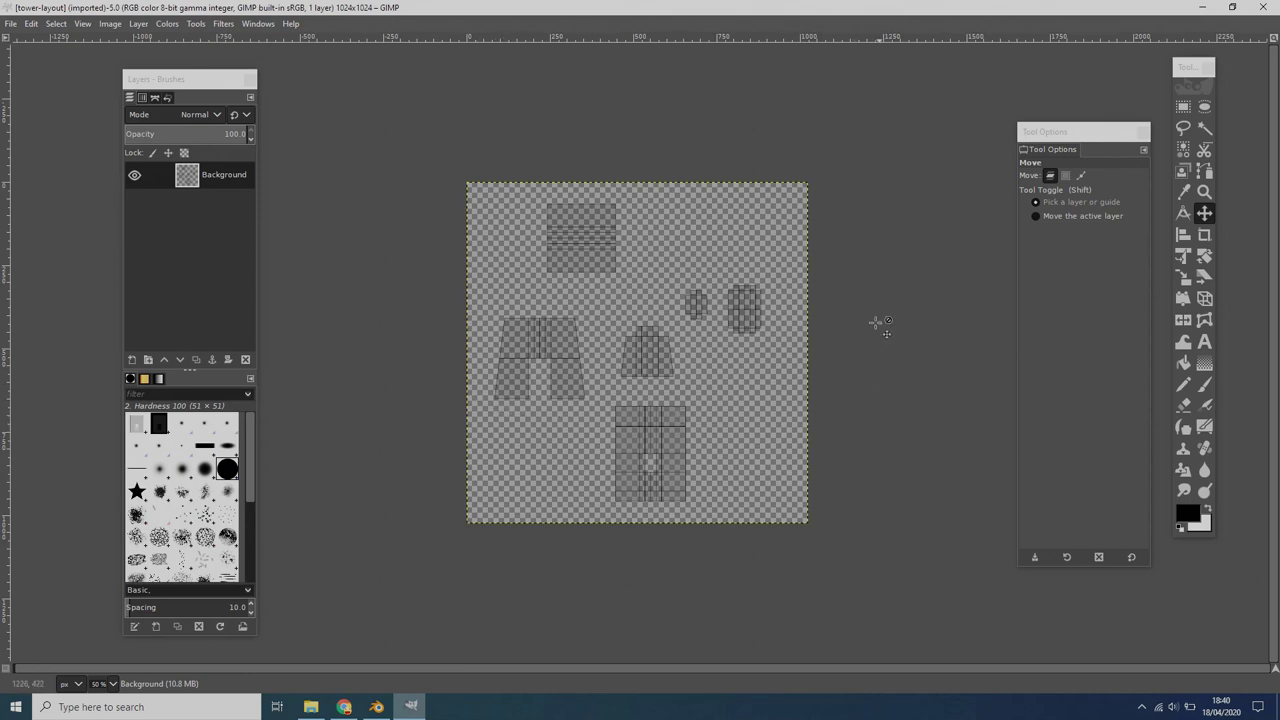
# - Create a white layer 'blank', place it under the Background outlines, and zoom in on the lower wall
pyautogui.click(133, 360)
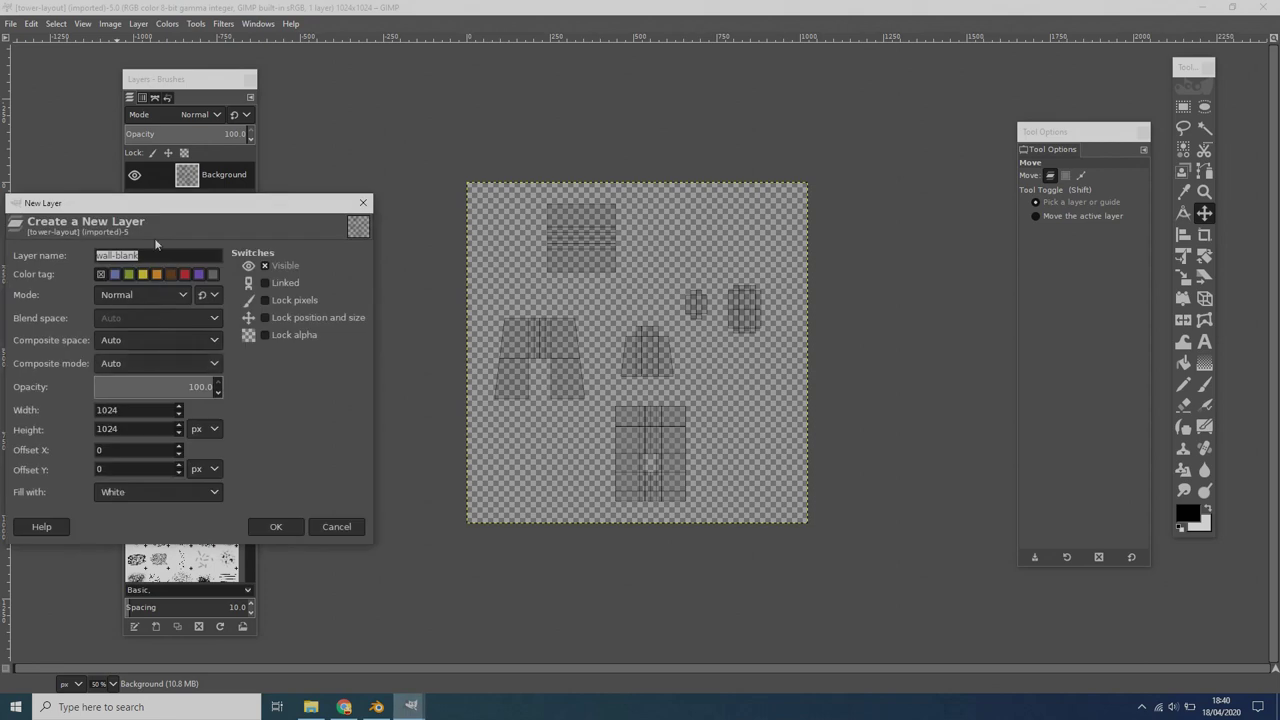
pyautogui.write('bla')
pyautogui.click(276, 526)
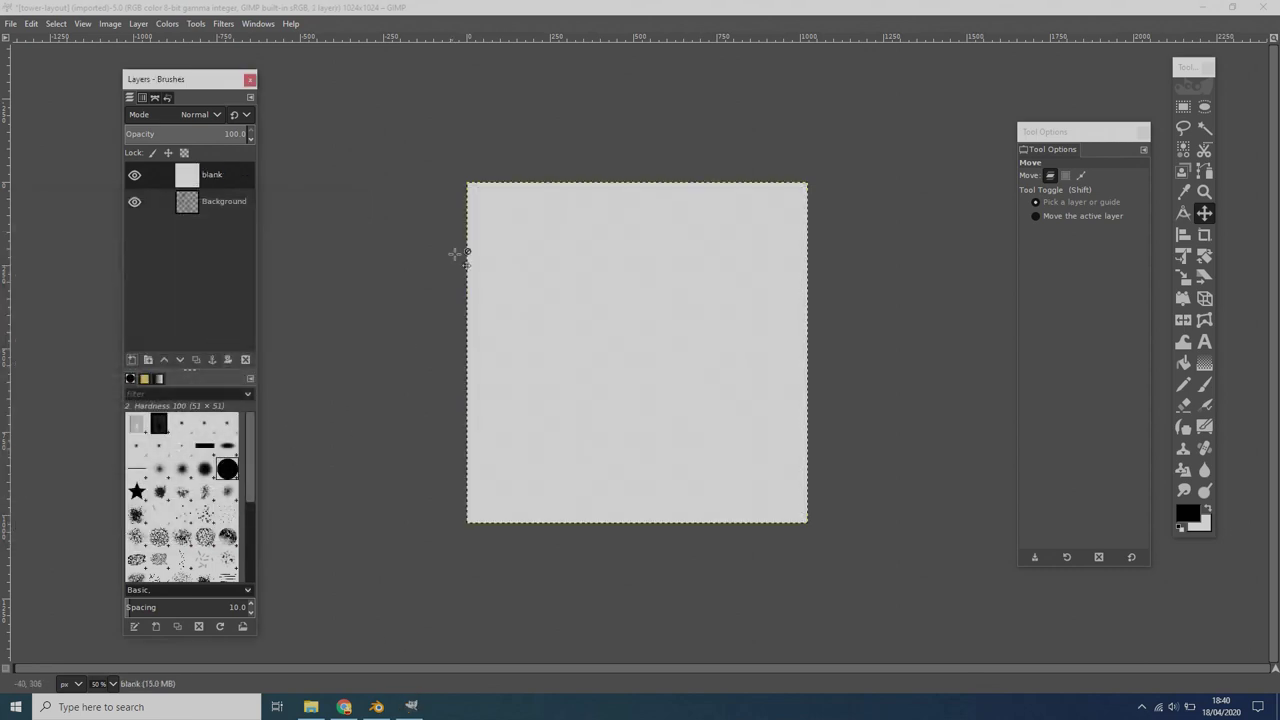
pyautogui.moveTo(214, 184); pyautogui.dragTo(230, 240)
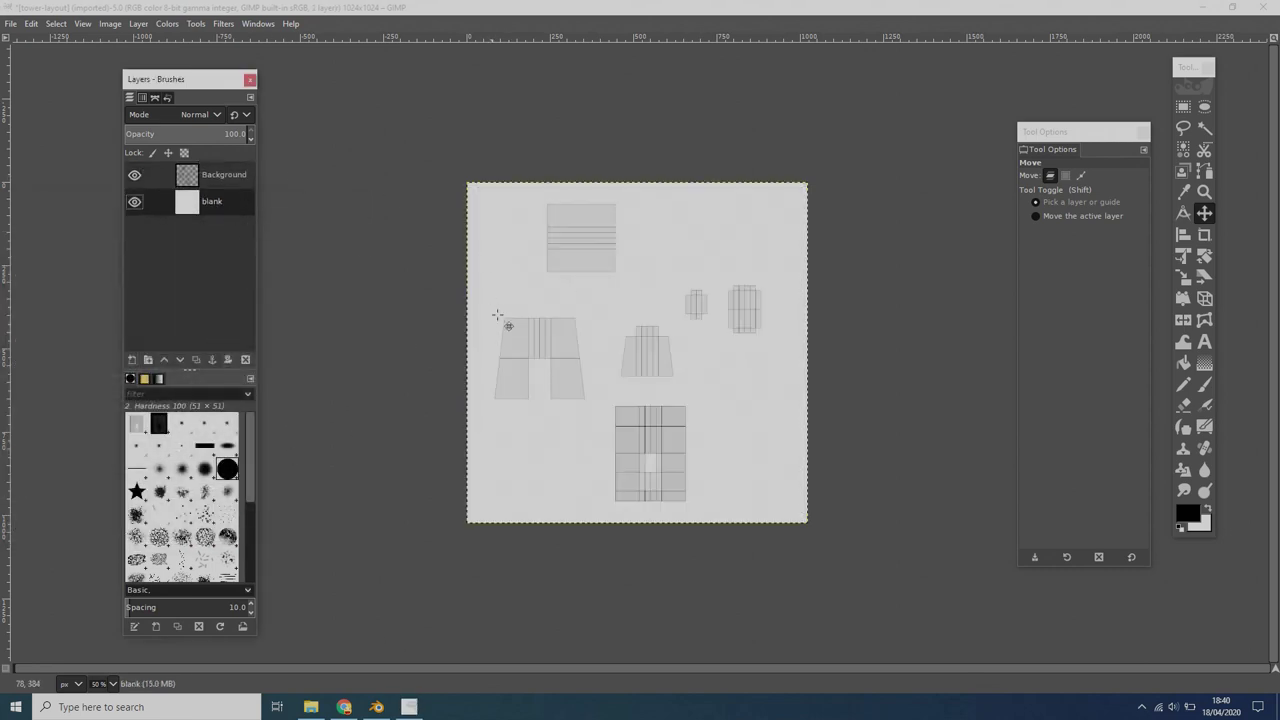
pyautogui.click(204, 183)
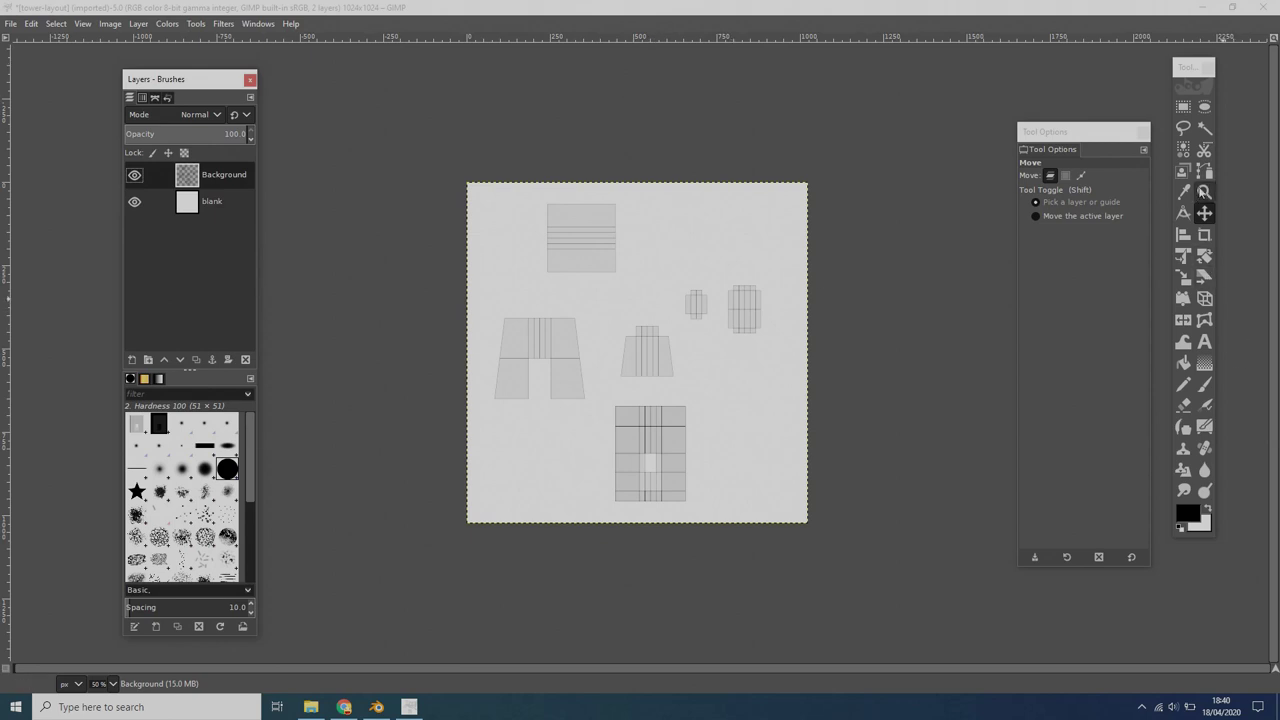
pyautogui.click(1204, 191)
pyautogui.moveTo(787, 525); pyautogui.dragTo(758, 526)
# - Create a transparent-filled layer 'blank #1' and drag two horizontal guides down from the top ruler
pyautogui.click(132, 359)
pyautogui.click(177, 491)
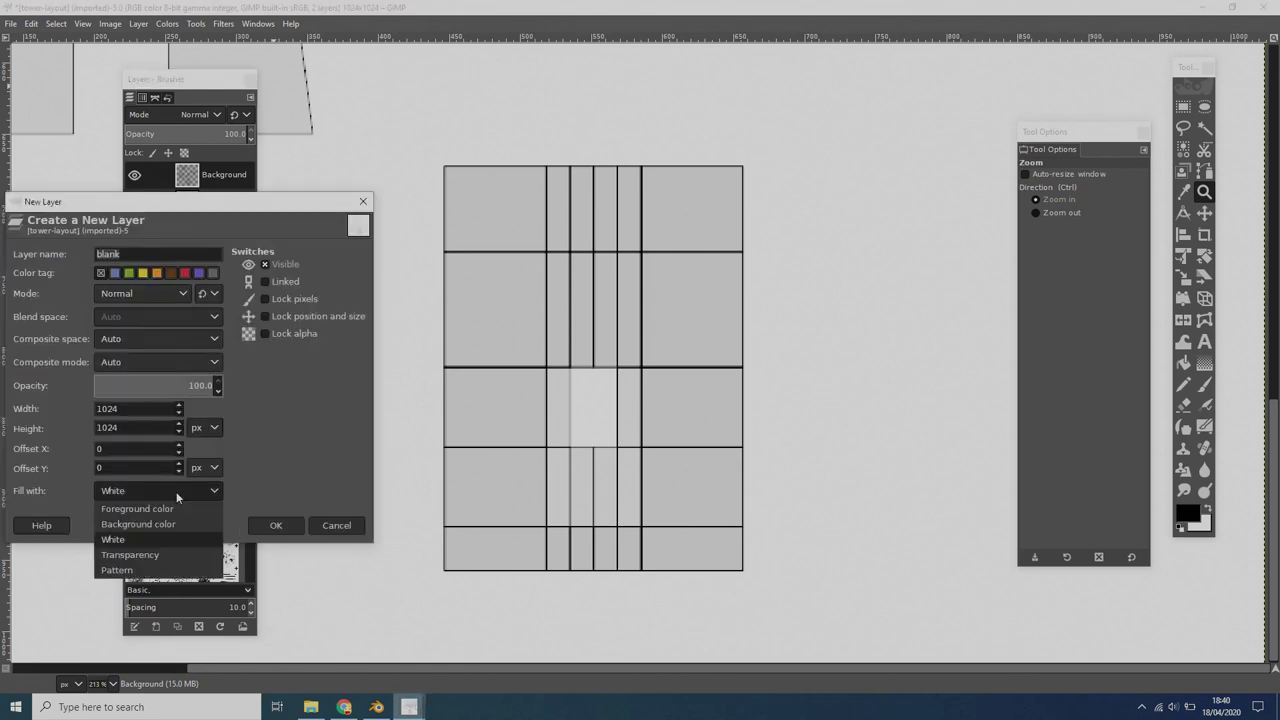
pyautogui.click(156, 555)
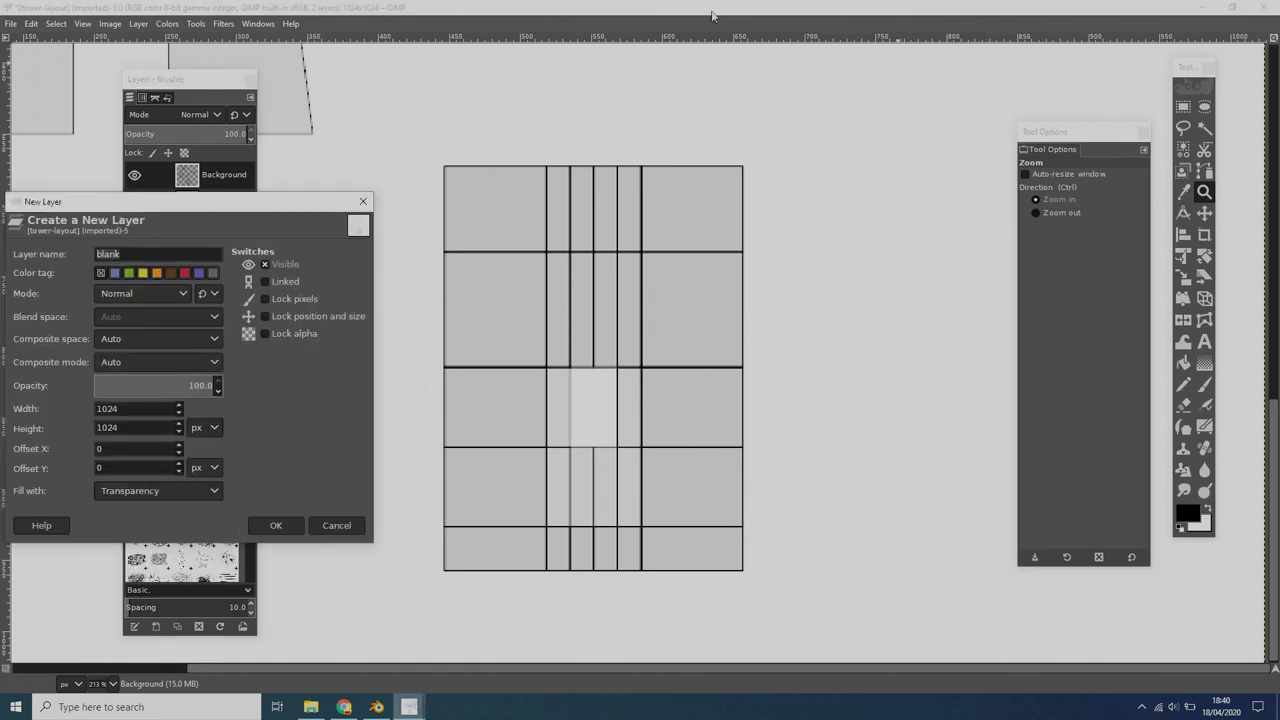
pyautogui.moveTo(700, 40); pyautogui.dragTo(772, 168)
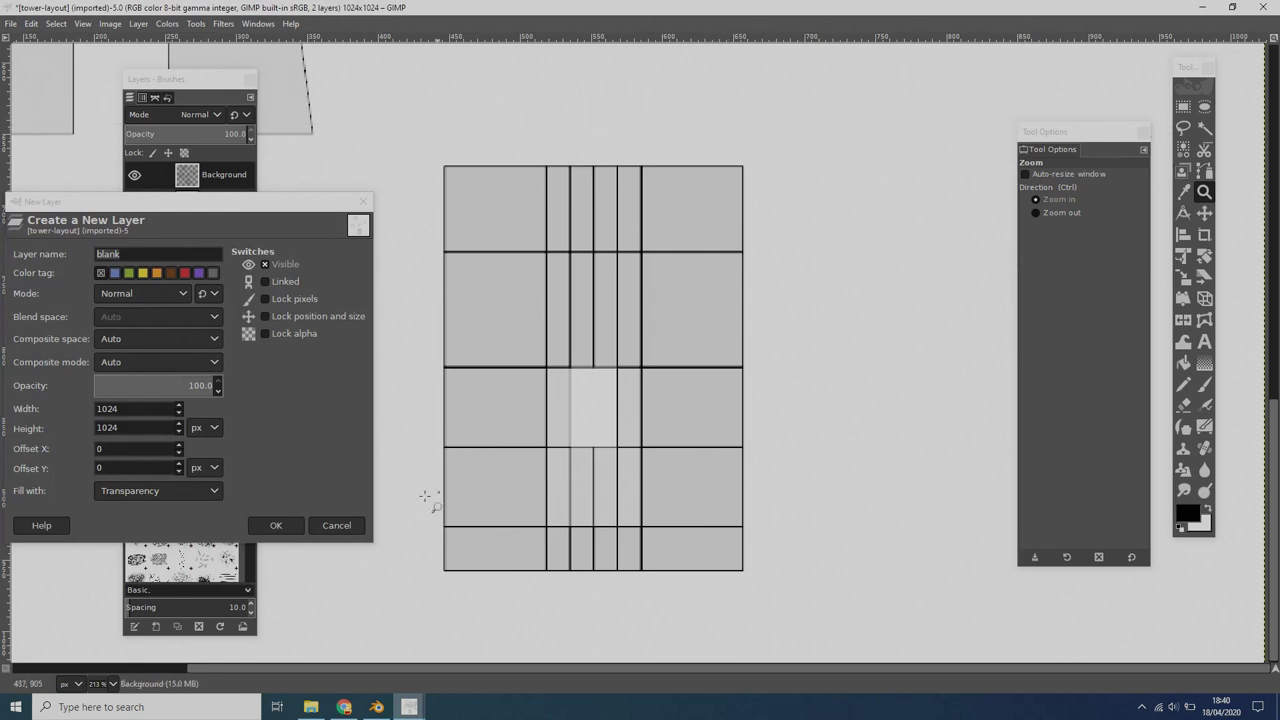
pyautogui.click(276, 525)
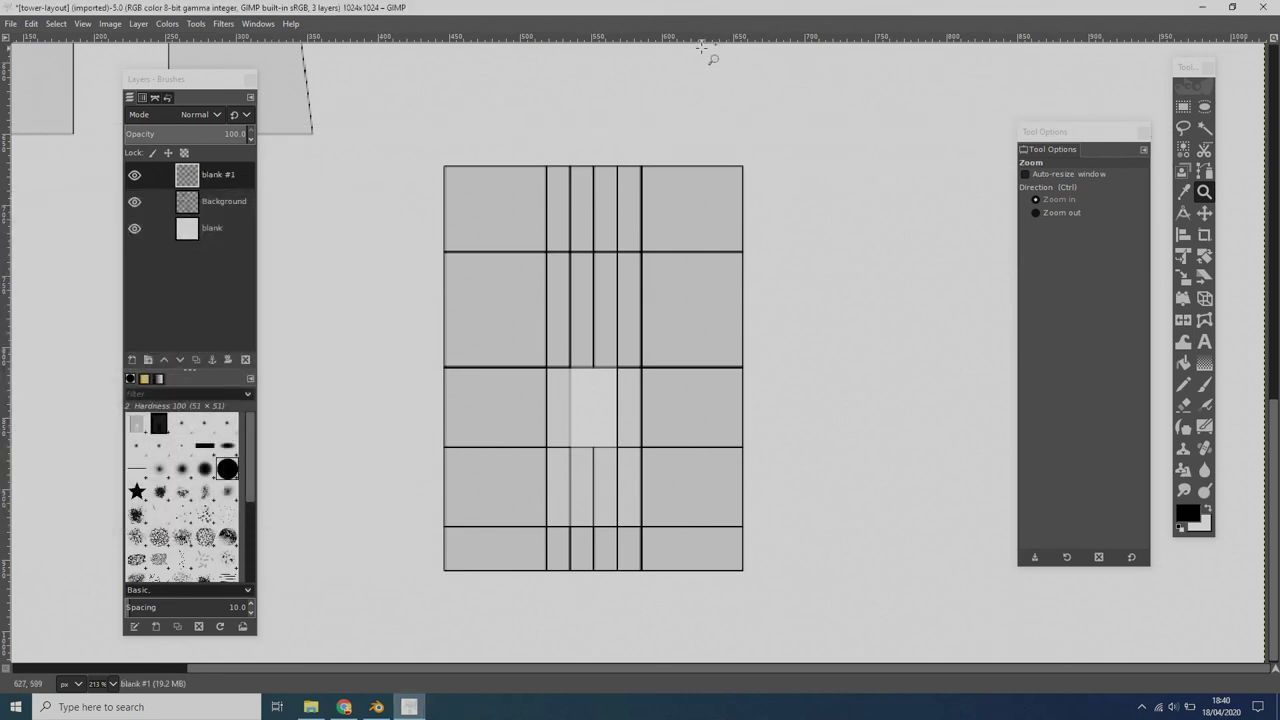
pyautogui.moveTo(700, 40); pyautogui.dragTo(770, 570)
# - Turn on Show Guides and place vertical guides at the grid's sides plus one horizontal guide at row two
pyautogui.click(58, 23)
pyautogui.moveTo(78, 27)
pyautogui.click(170, 258)
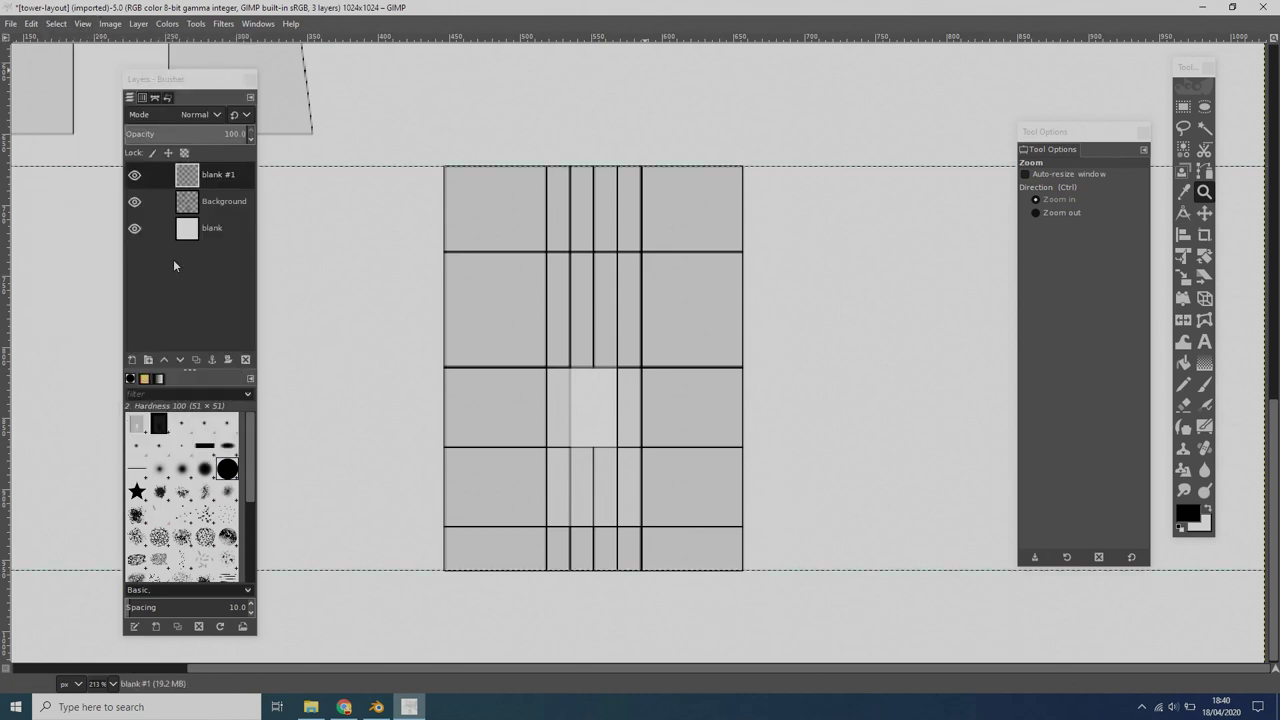
pyautogui.moveTo(5, 338); pyautogui.dragTo(443, 356)
pyautogui.moveTo(8, 338); pyautogui.dragTo(742, 281)
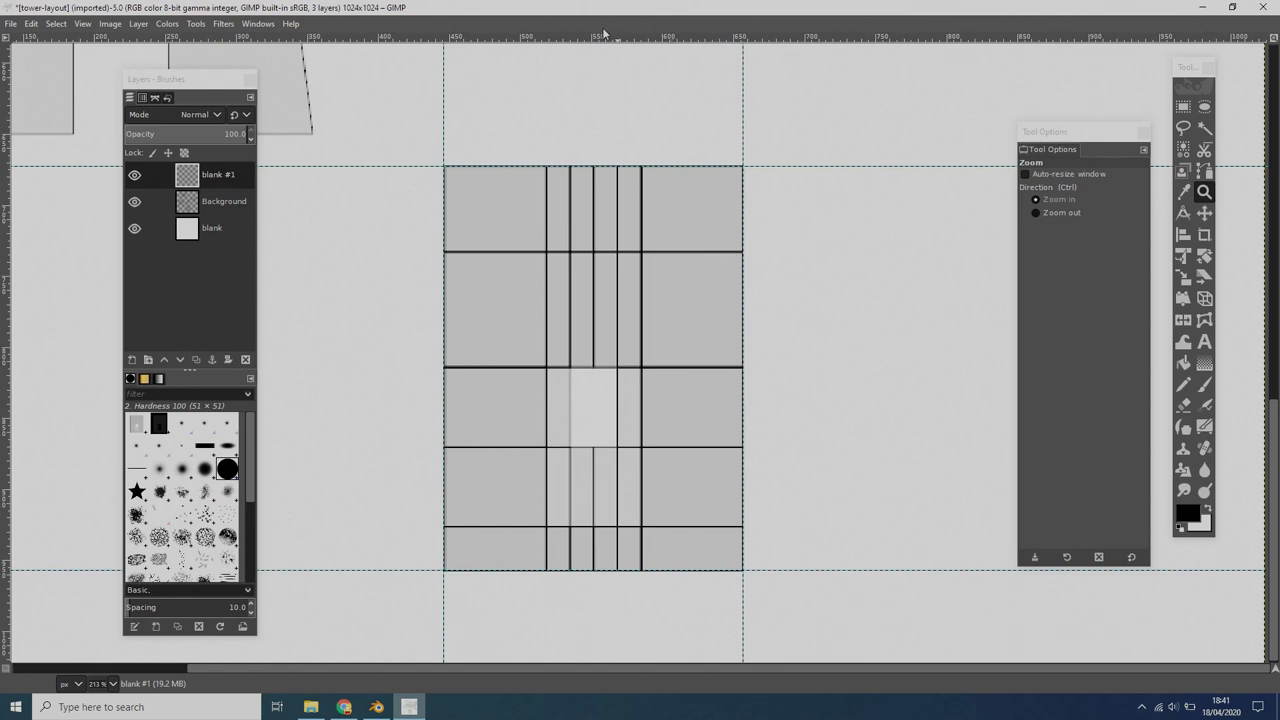
pyautogui.moveTo(583, 40); pyautogui.dragTo(651, 257)
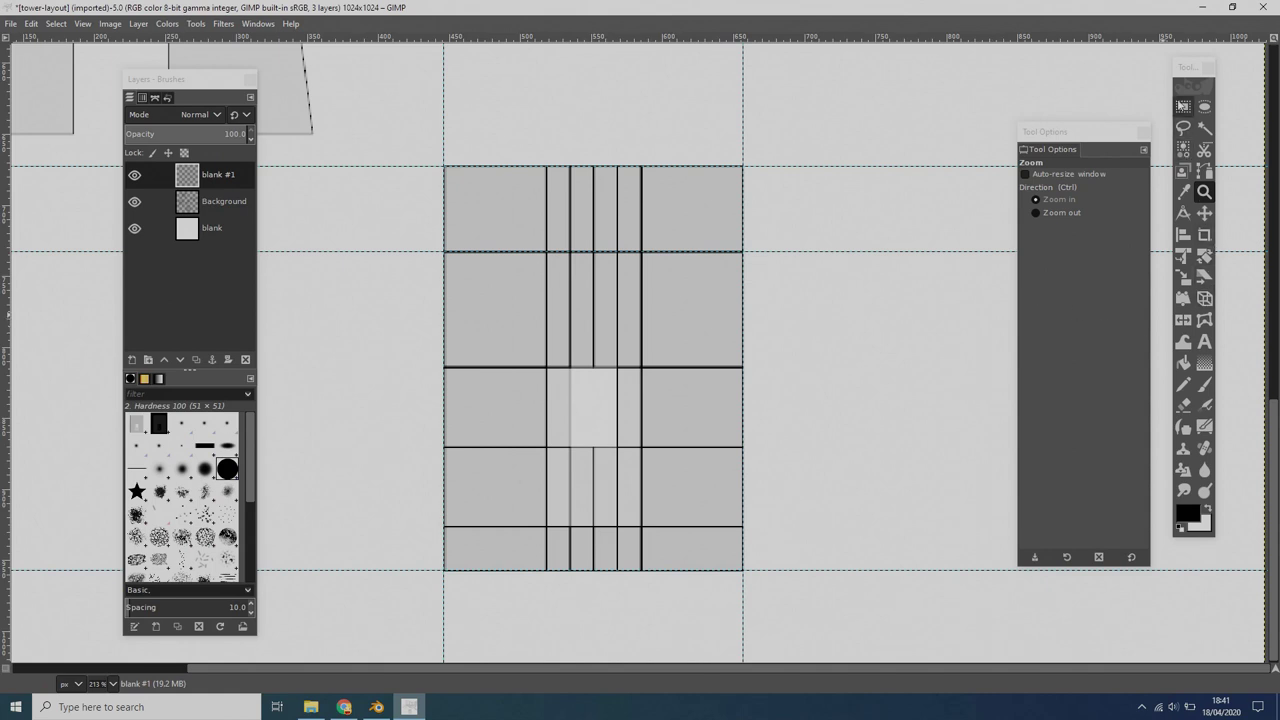
pyautogui.click(1183, 108)
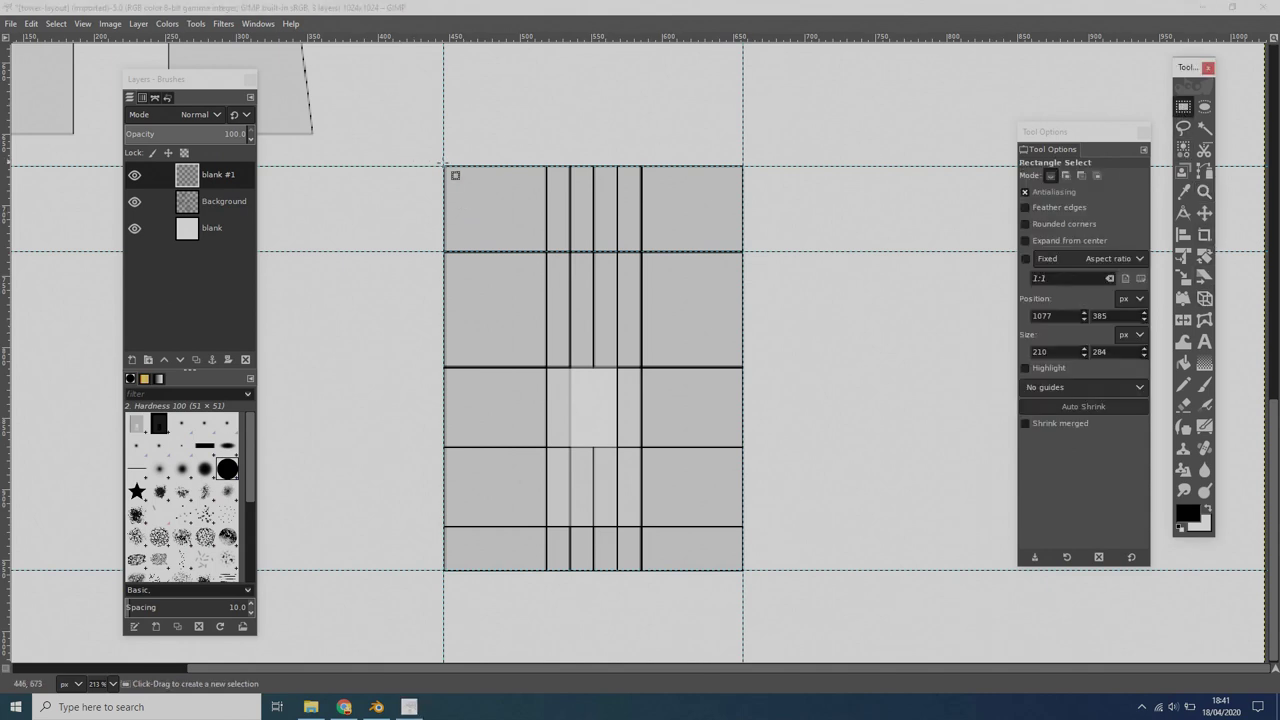
# - Stroke a rectangle selection around the whole grid in black at 2 px
pyautogui.moveTo(446, 164); pyautogui.dragTo(747, 567)
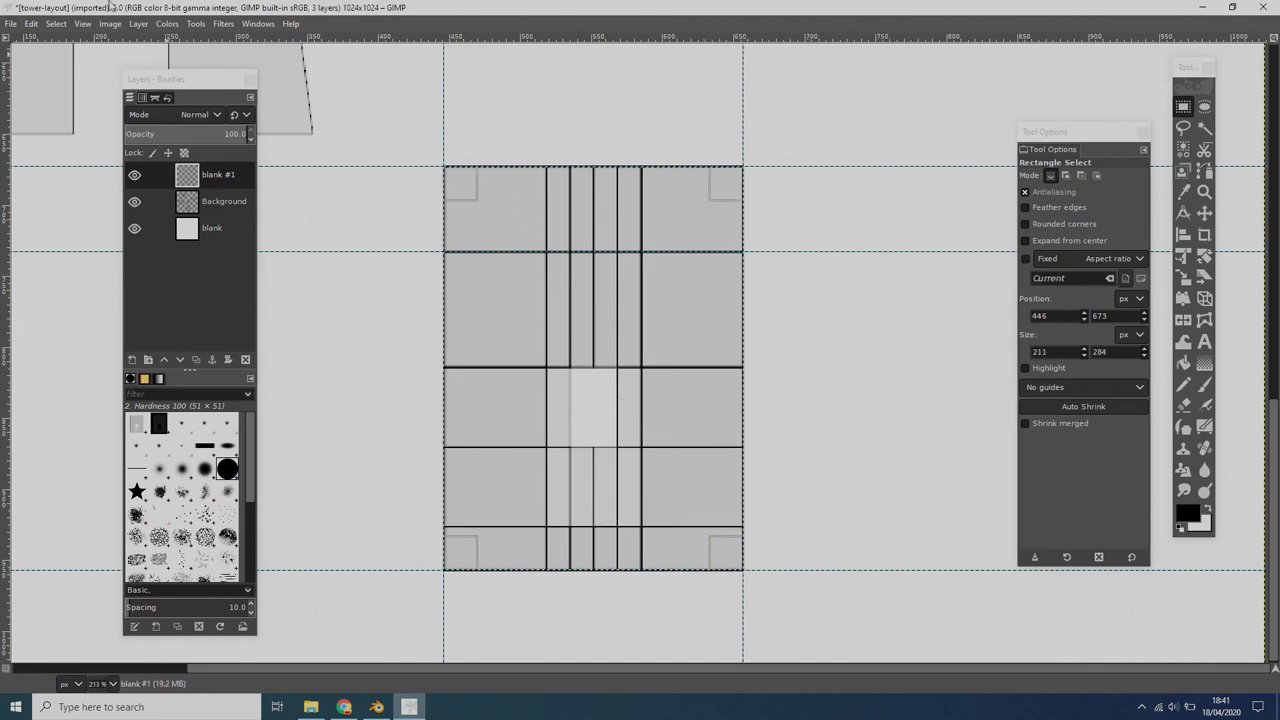
pyautogui.click(31, 23)
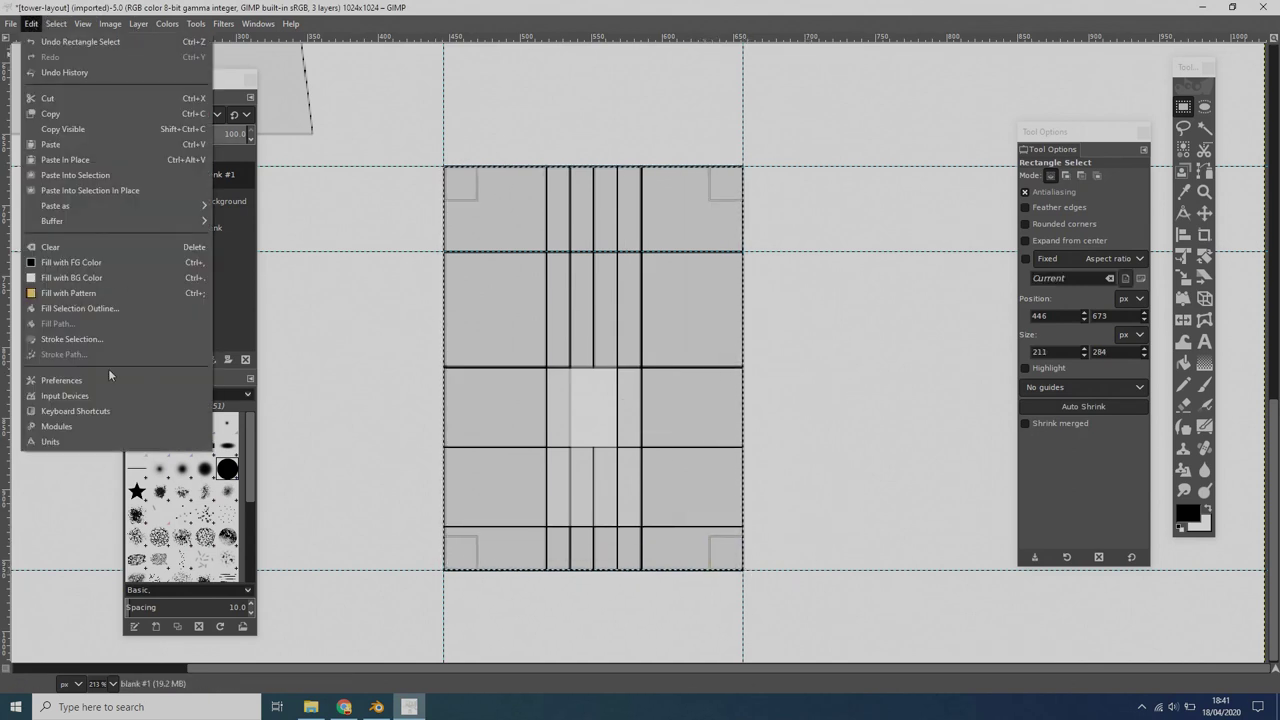
pyautogui.click(104, 339)
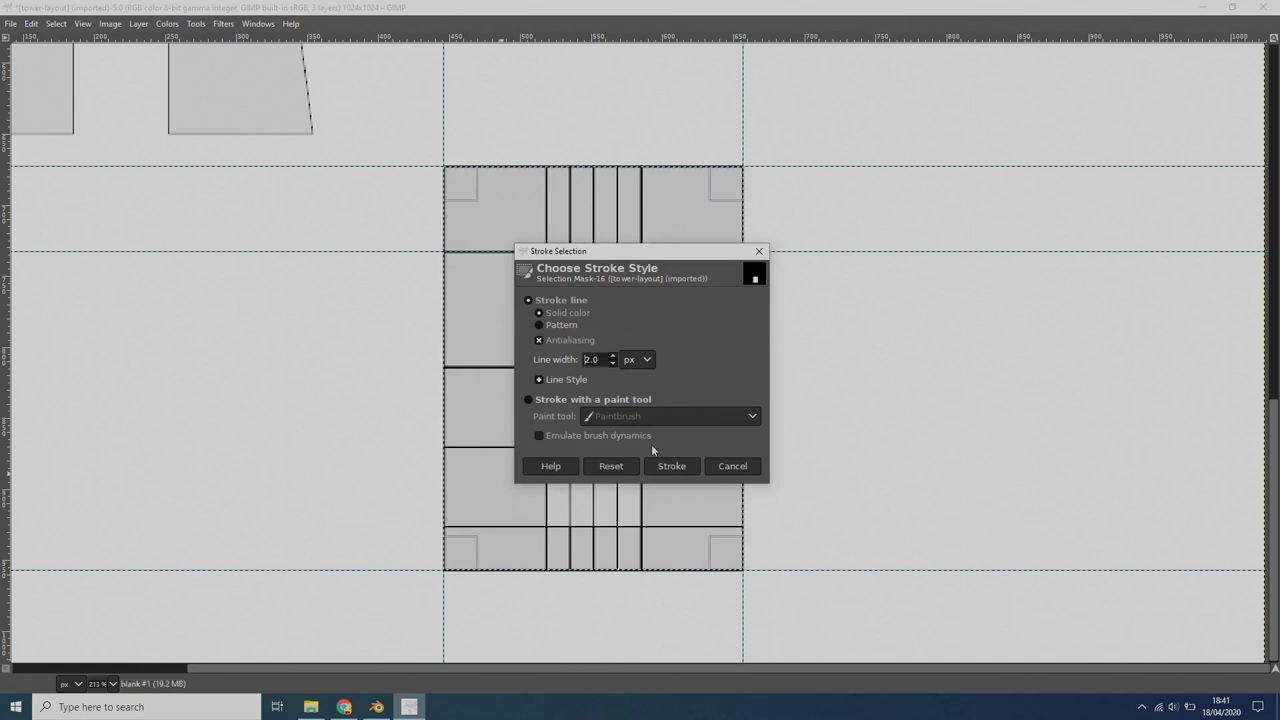
pyautogui.click(670, 466)
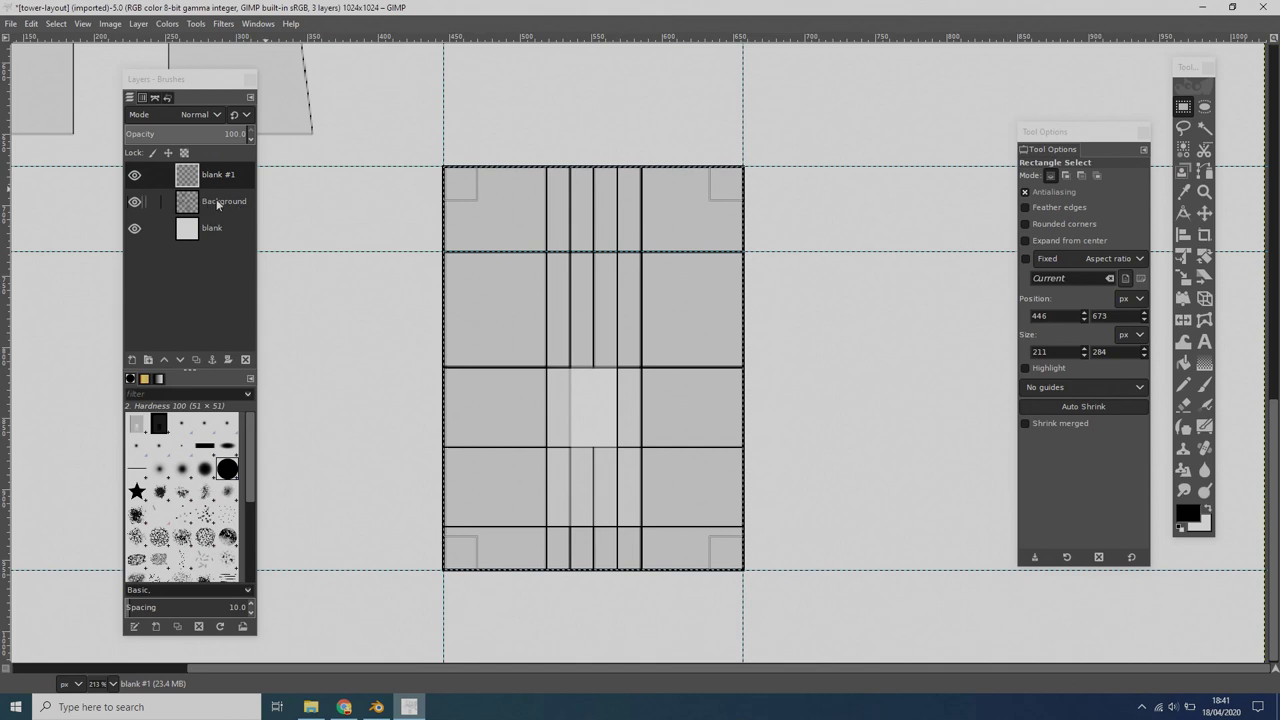
# - Hide the Background layer so the outlined rectangle shows on white
pyautogui.click(135, 202)
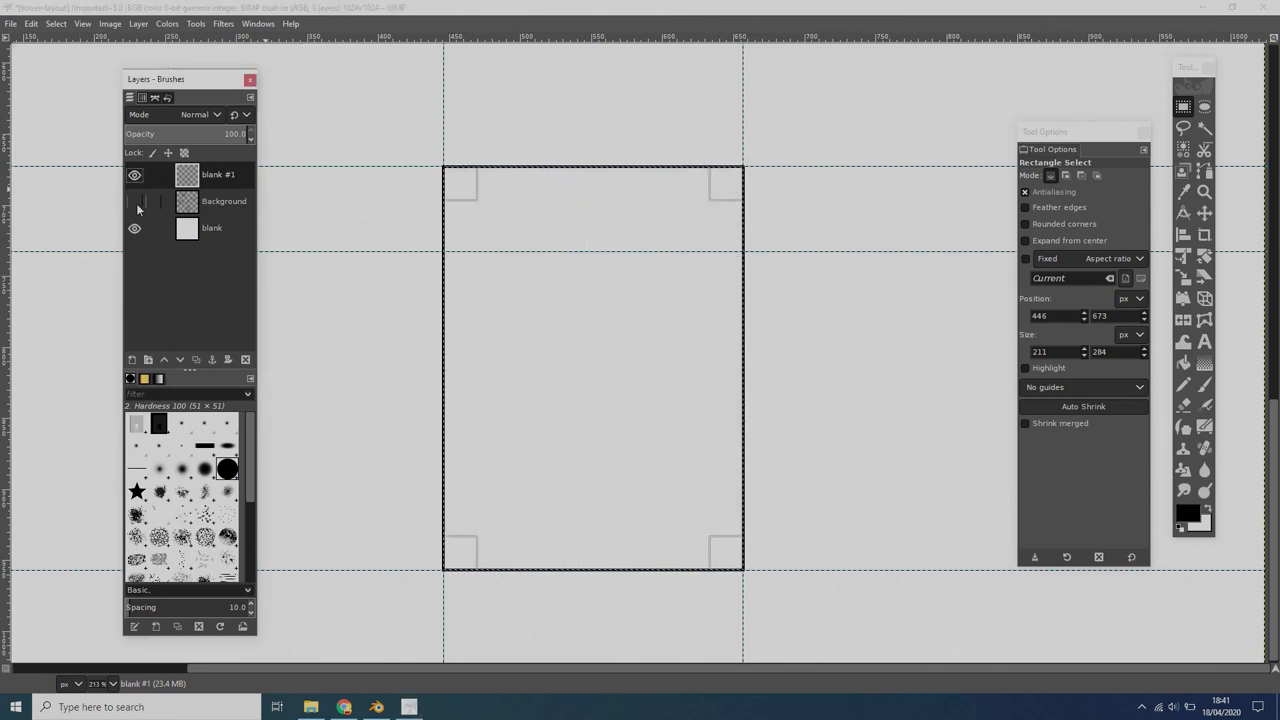
pyautogui.click(135, 202)
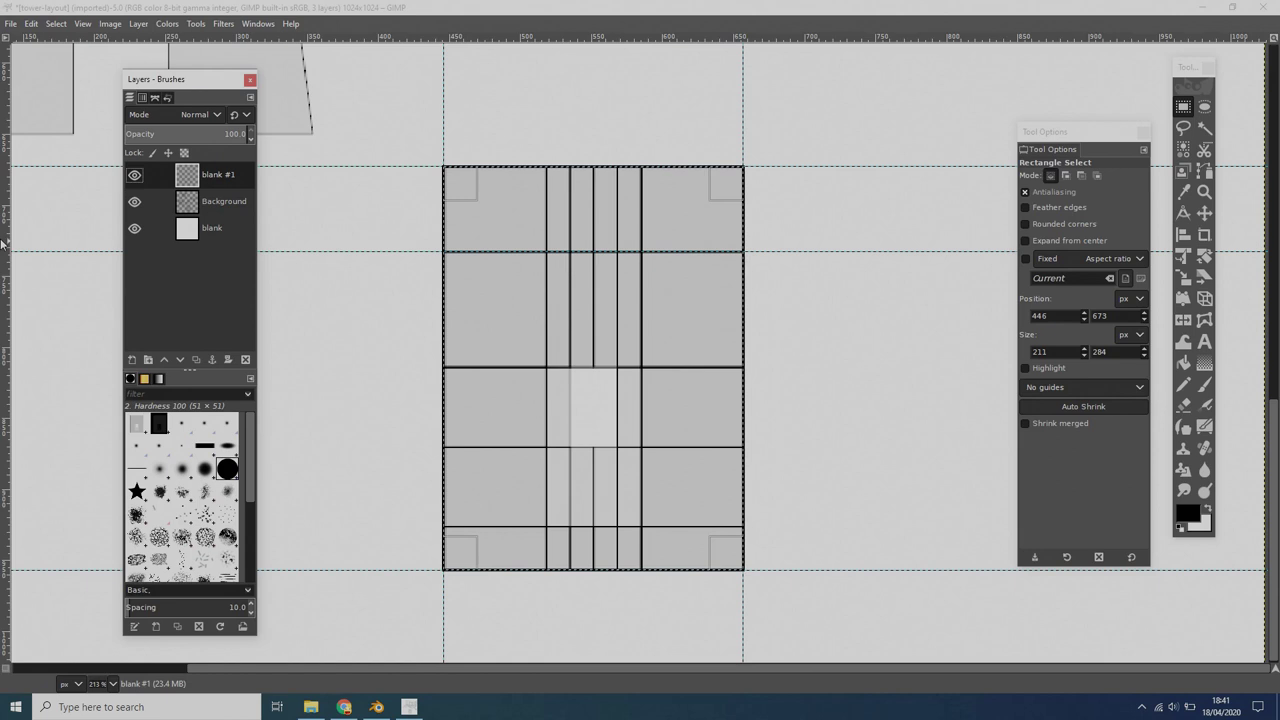
pyautogui.click(135, 202)
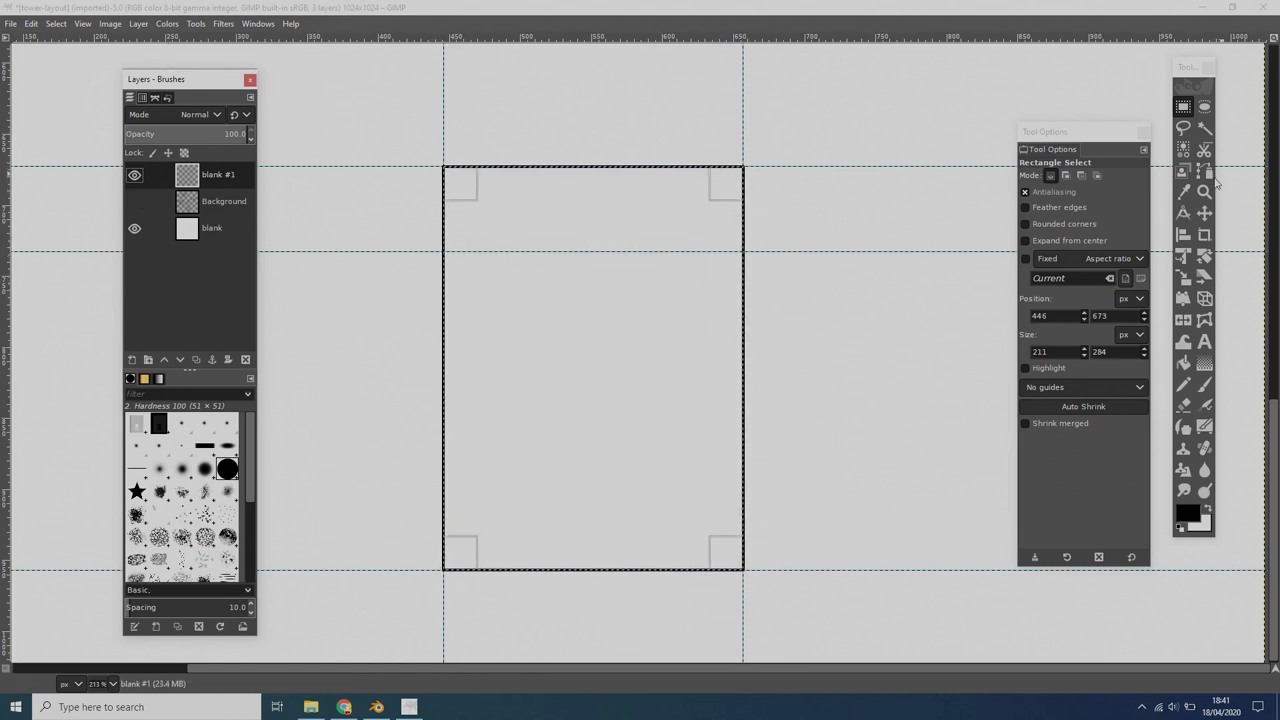
pyautogui.press('b')
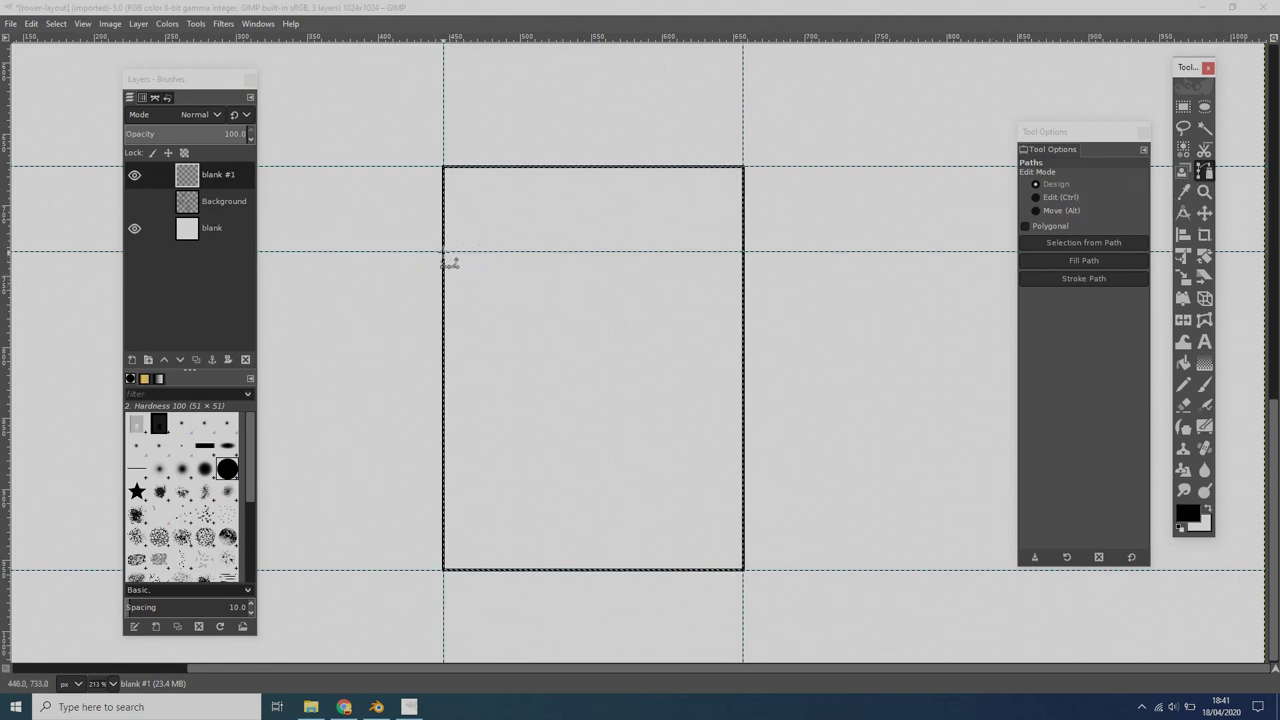
# - Draw a straight two-point path along the upper guide from the rectangle's left edge to its right edge
pyautogui.click(1204, 191)
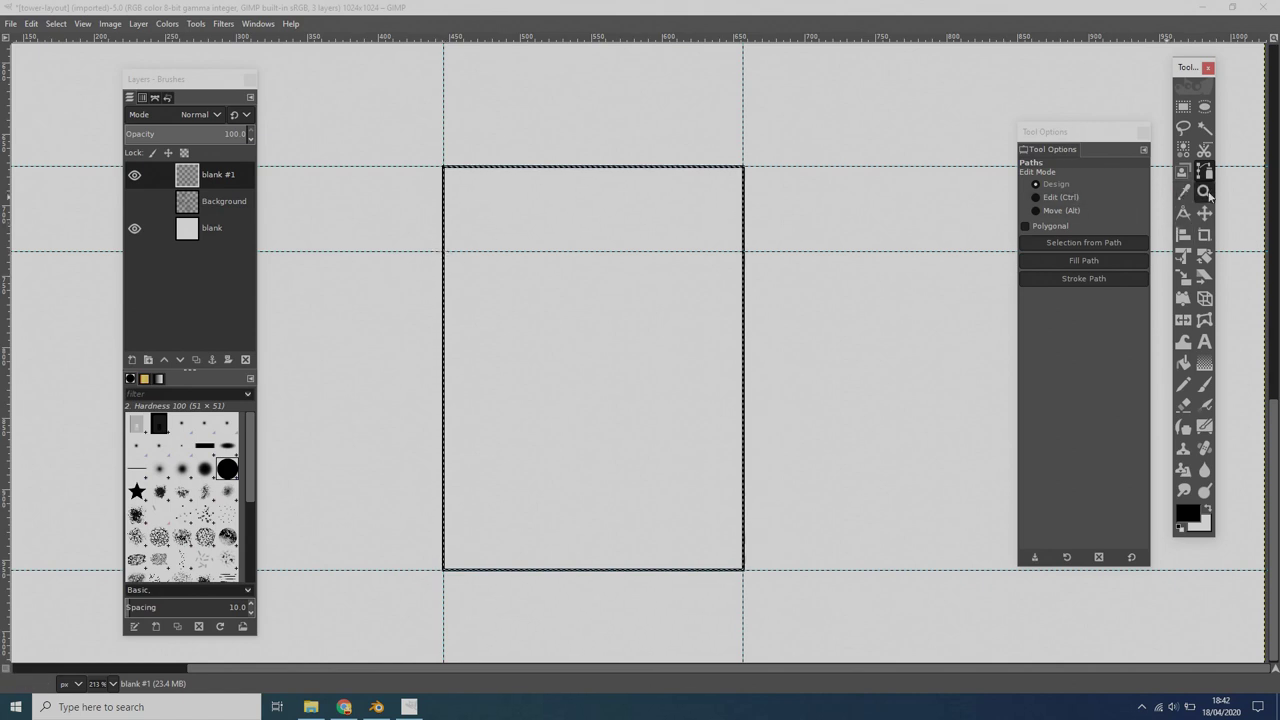
pyautogui.moveTo(430, 240); pyautogui.dragTo(820, 280)
pyautogui.moveTo(1076, 131); pyautogui.dragTo(1104, 155)
pyautogui.click(1204, 170)
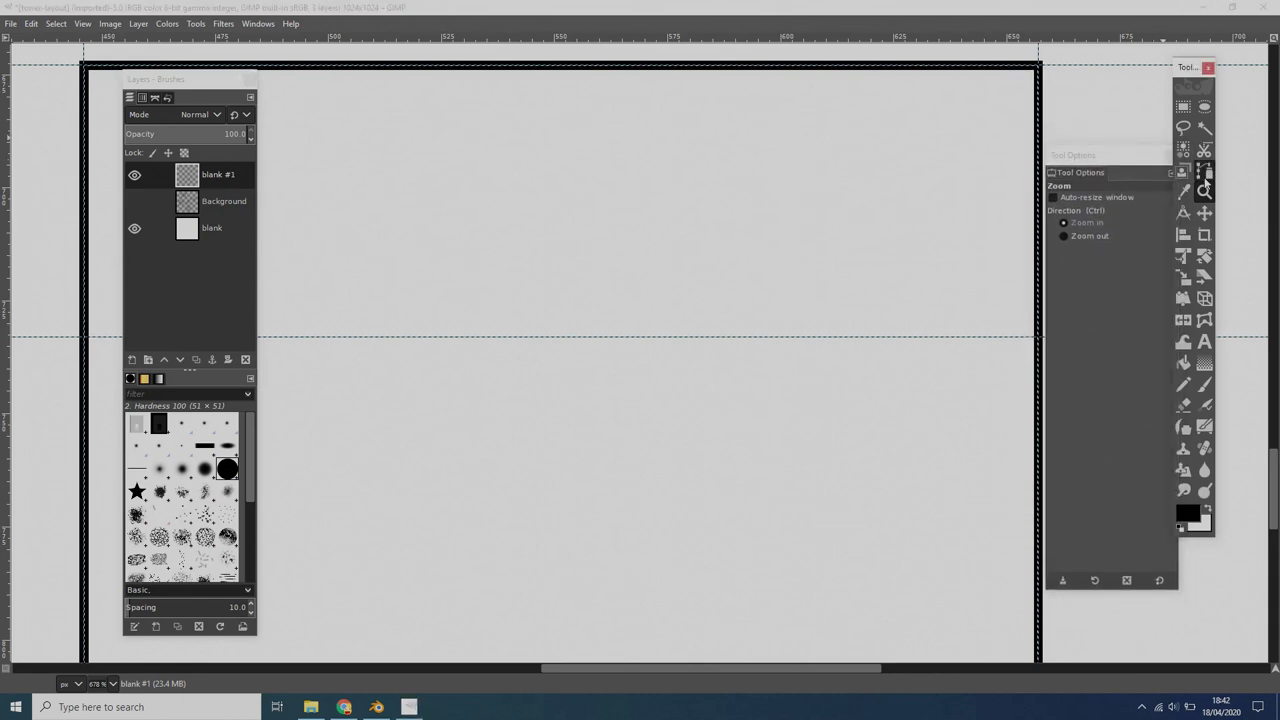
pyautogui.click(89, 344)
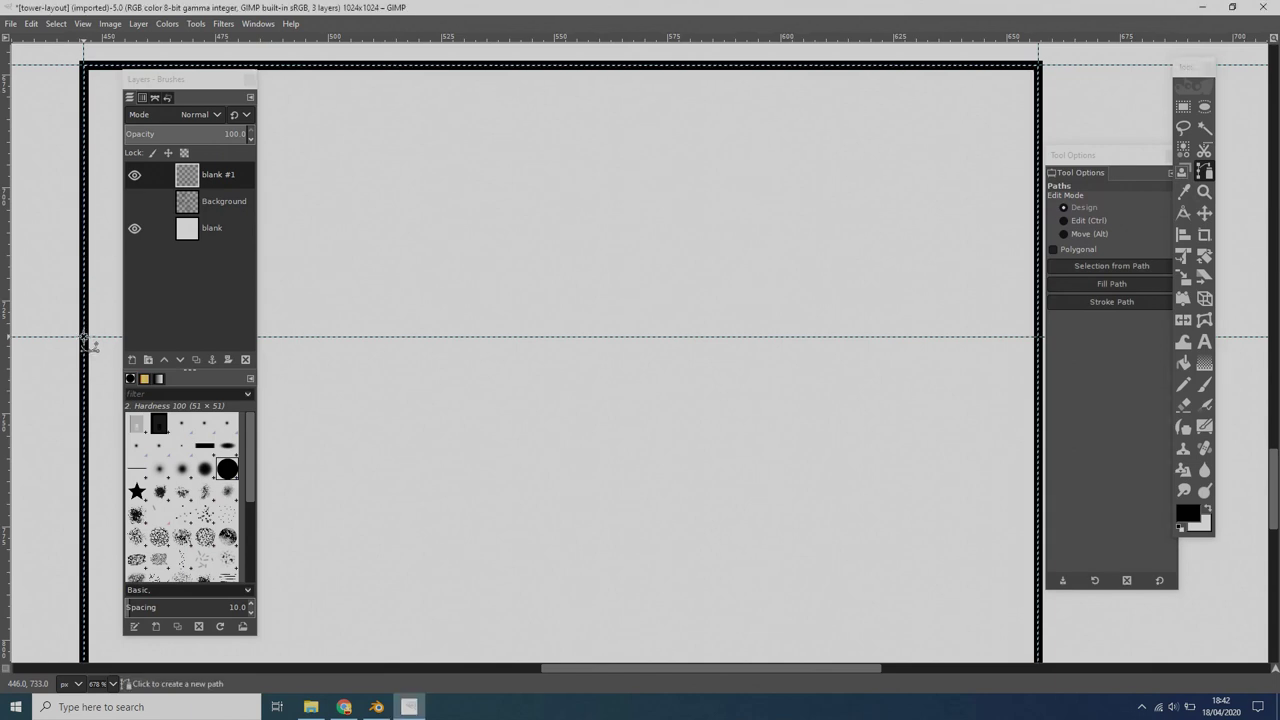
pyautogui.click(1038, 338)
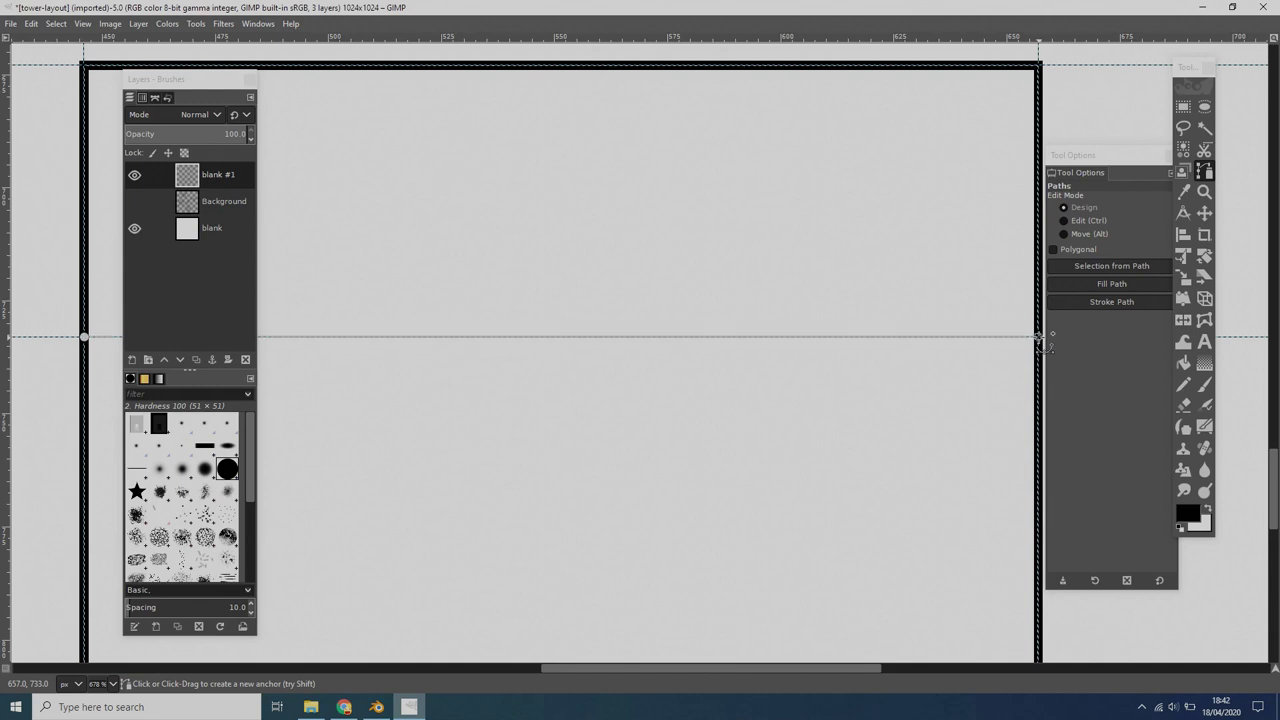
pyautogui.click(1038, 337)
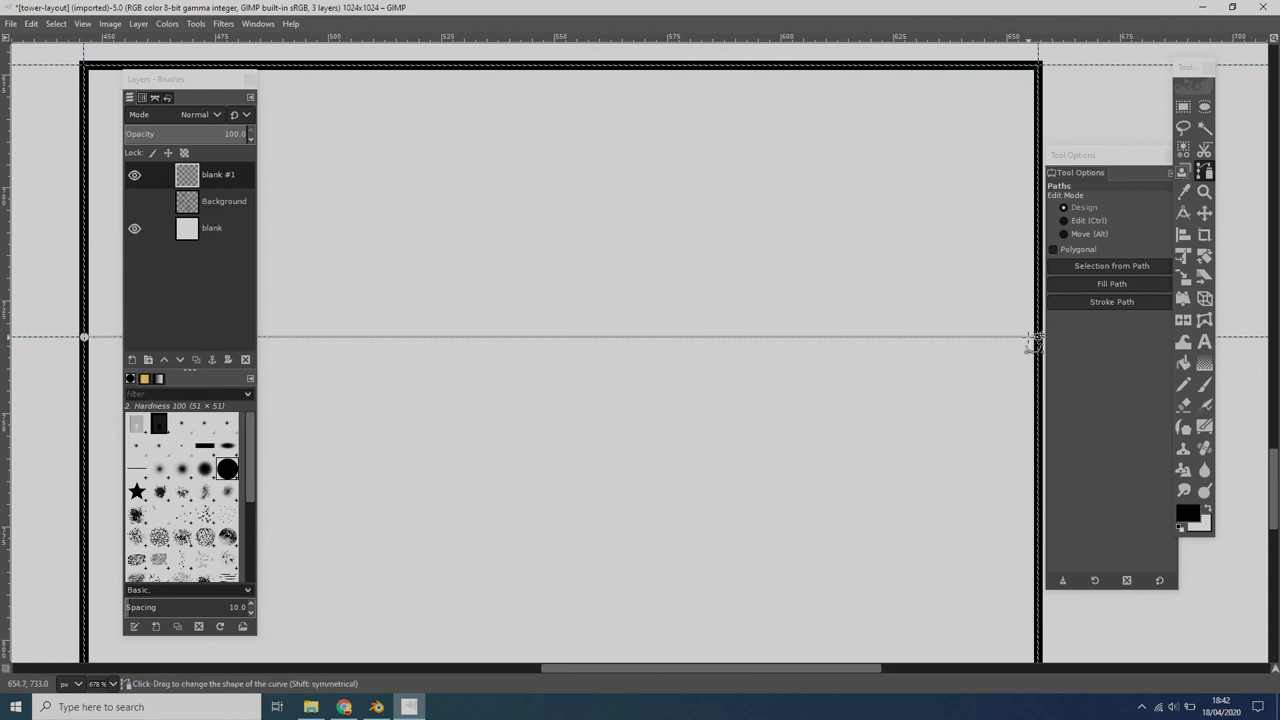
# - Stroke the path using the Normal dots dash preset
pyautogui.click(31, 23)
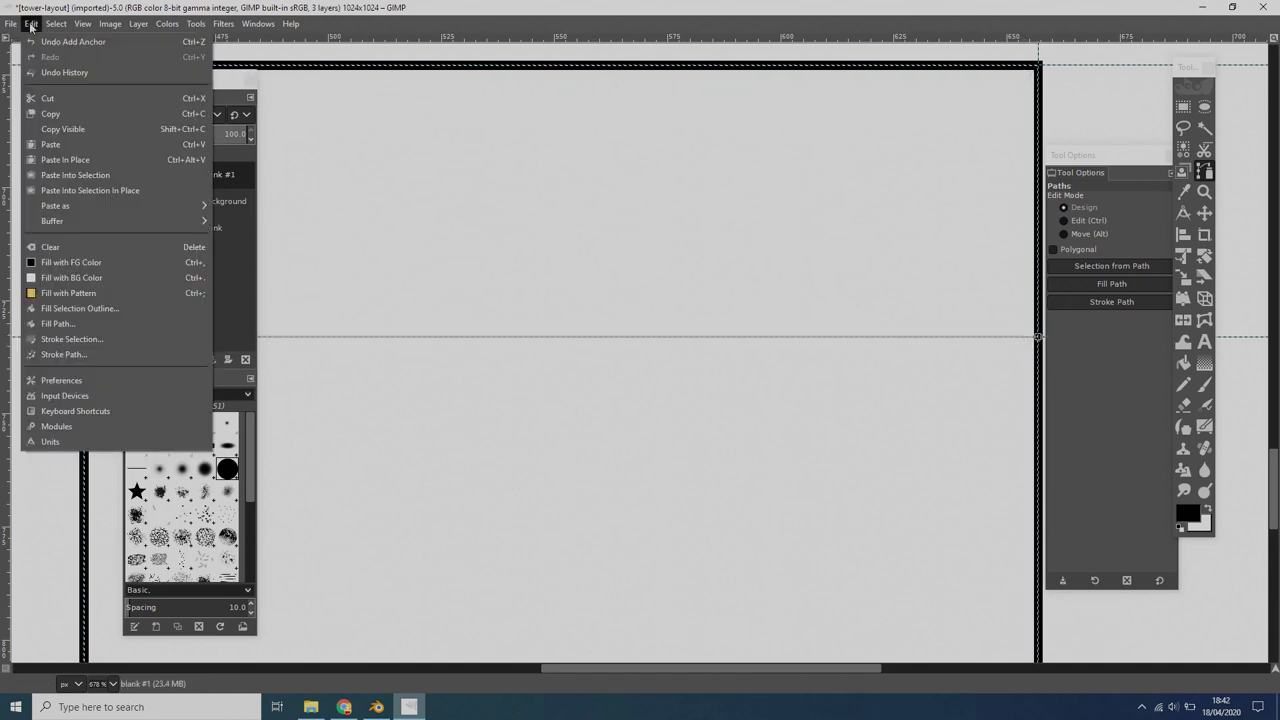
pyautogui.click(86, 354)
pyautogui.moveTo(671, 266)
pyautogui.mouseDown()
pyautogui.moveTo(757, 211)
pyautogui.moveTo(880, 91)
pyautogui.mouseUp()
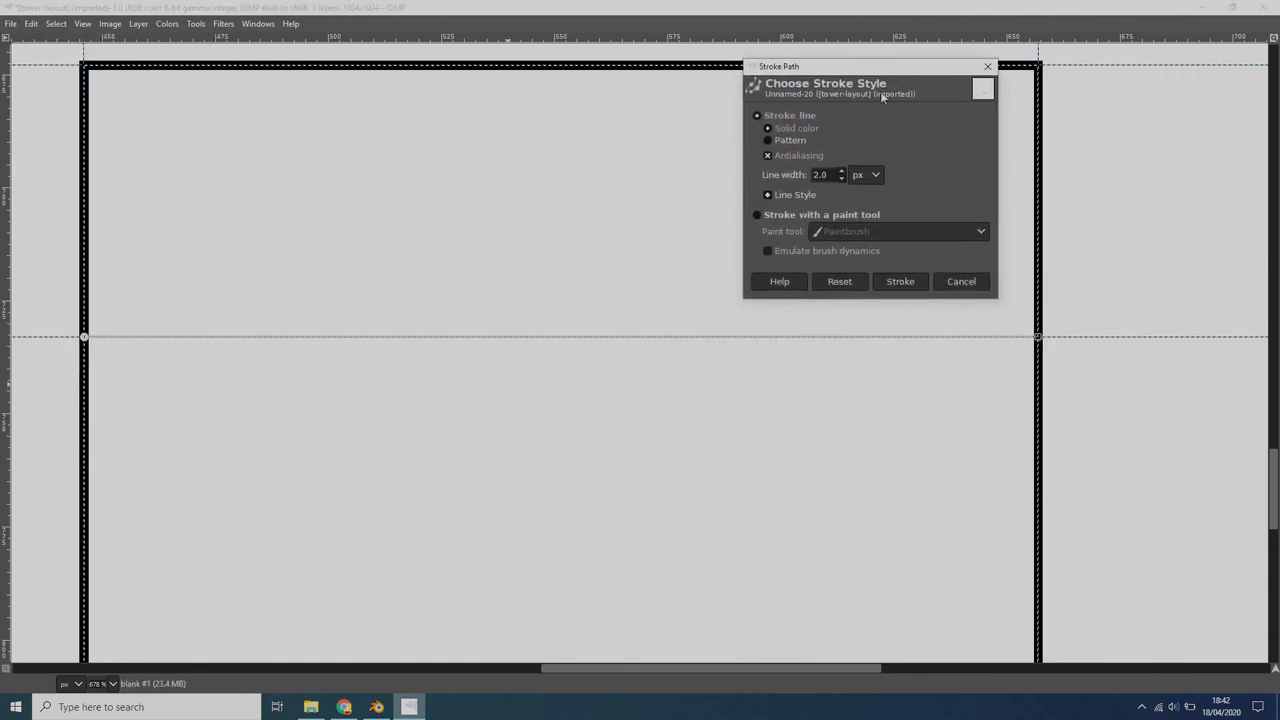
pyautogui.click(767, 195)
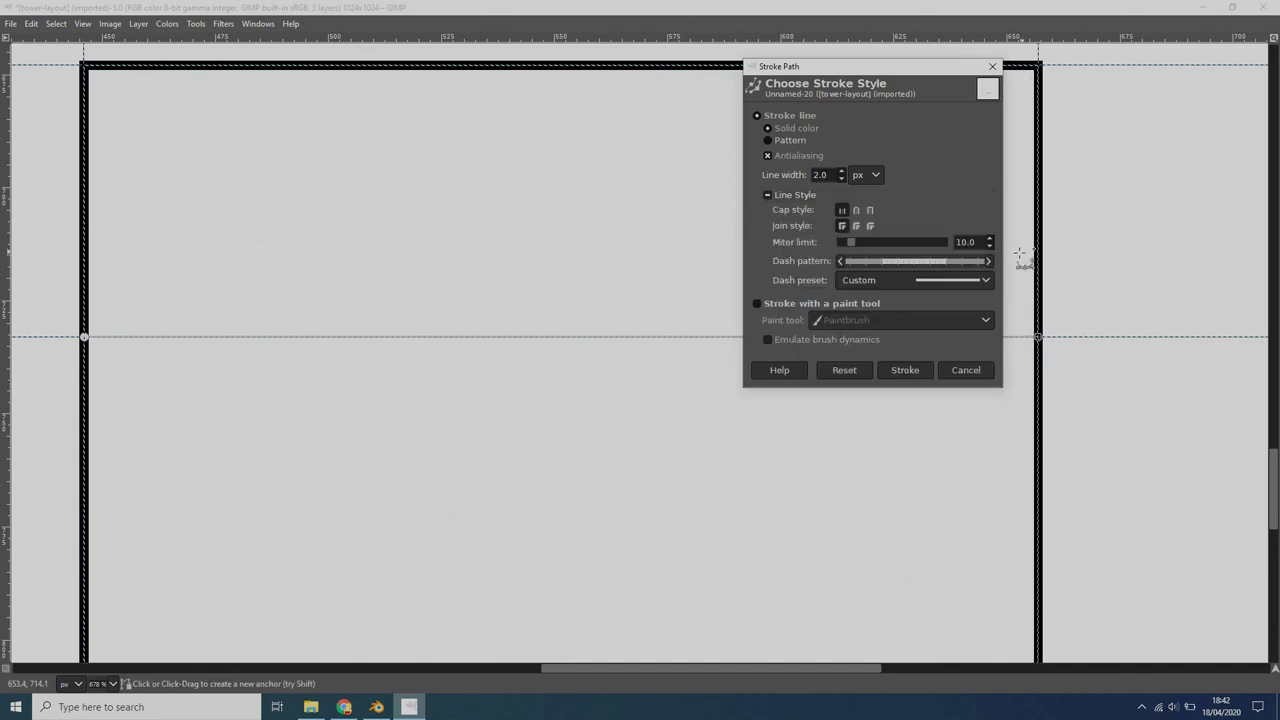
pyautogui.click(986, 280)
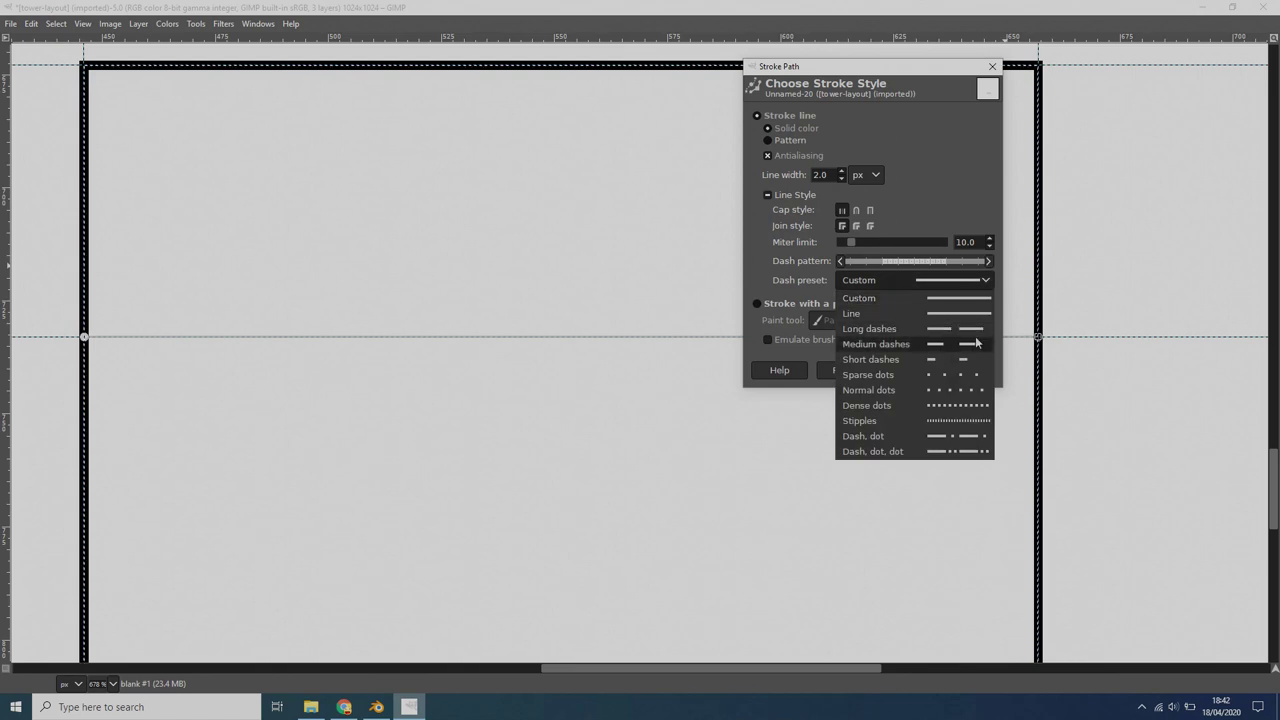
pyautogui.click(959, 391)
pyautogui.click(905, 370)
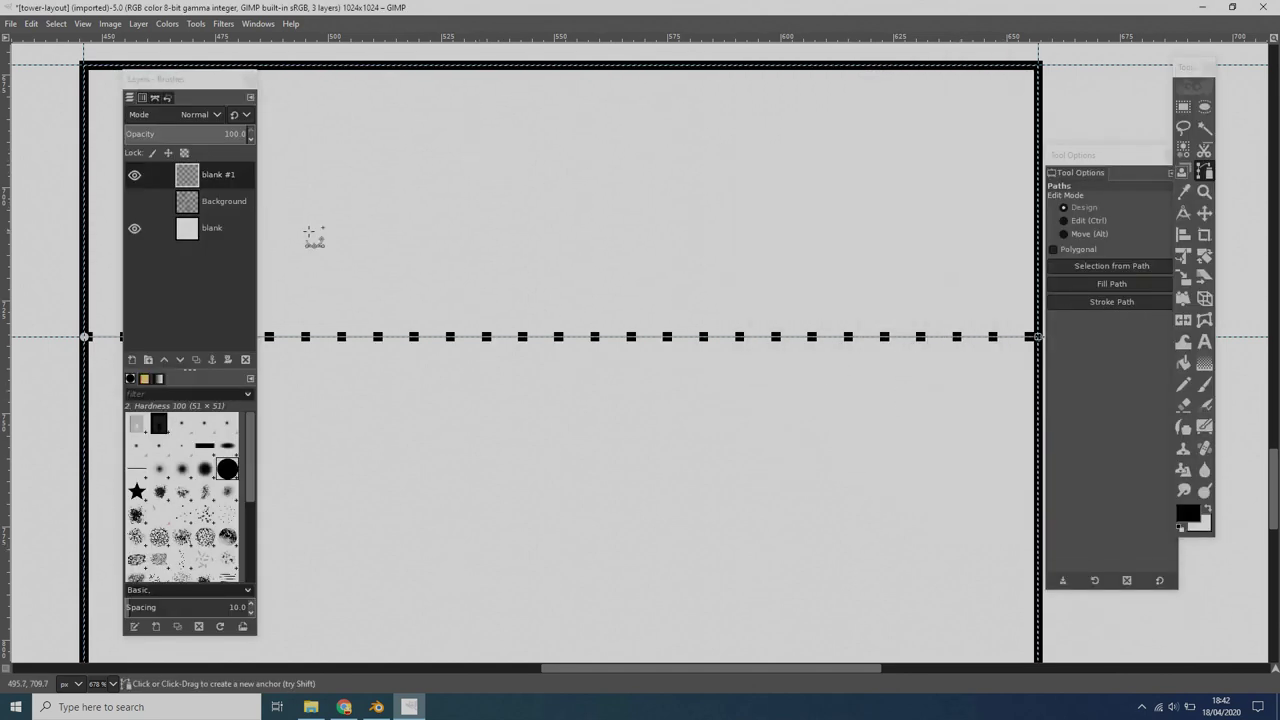
pyautogui.hotkey('ctrl', 'z')
pyautogui.hotkey('ctrl', 'y')
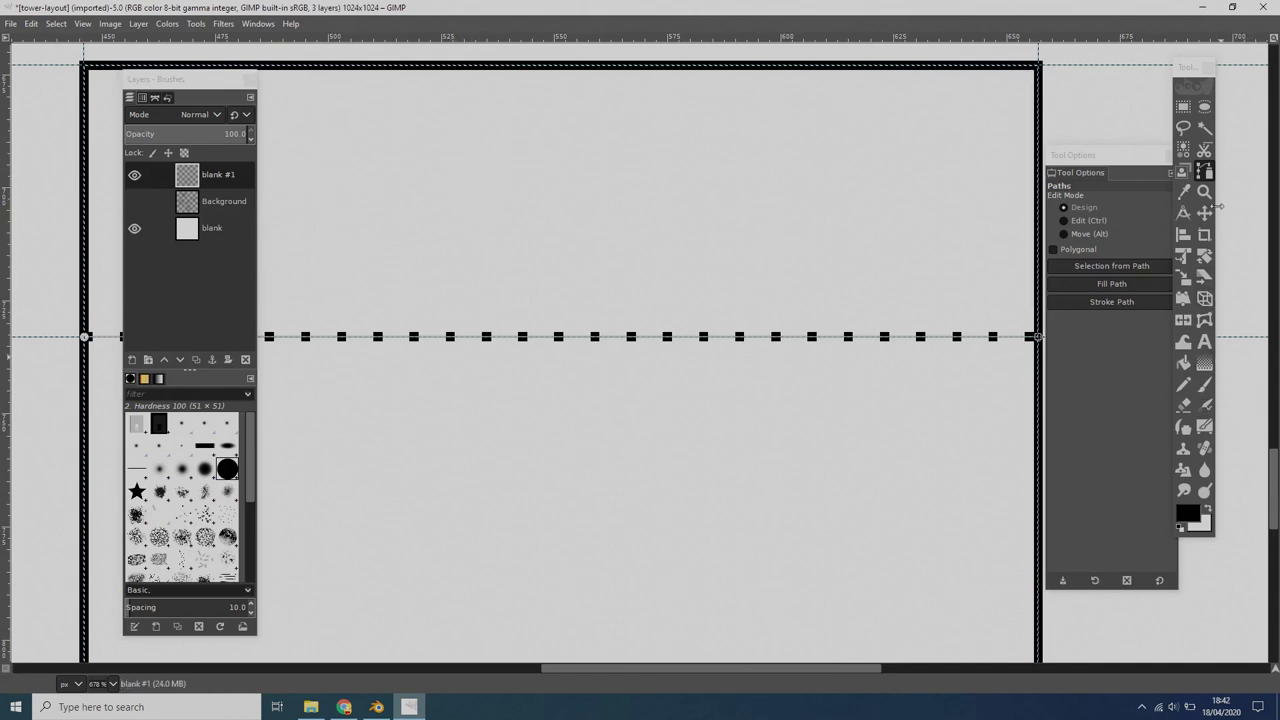
pyautogui.click(1205, 193)
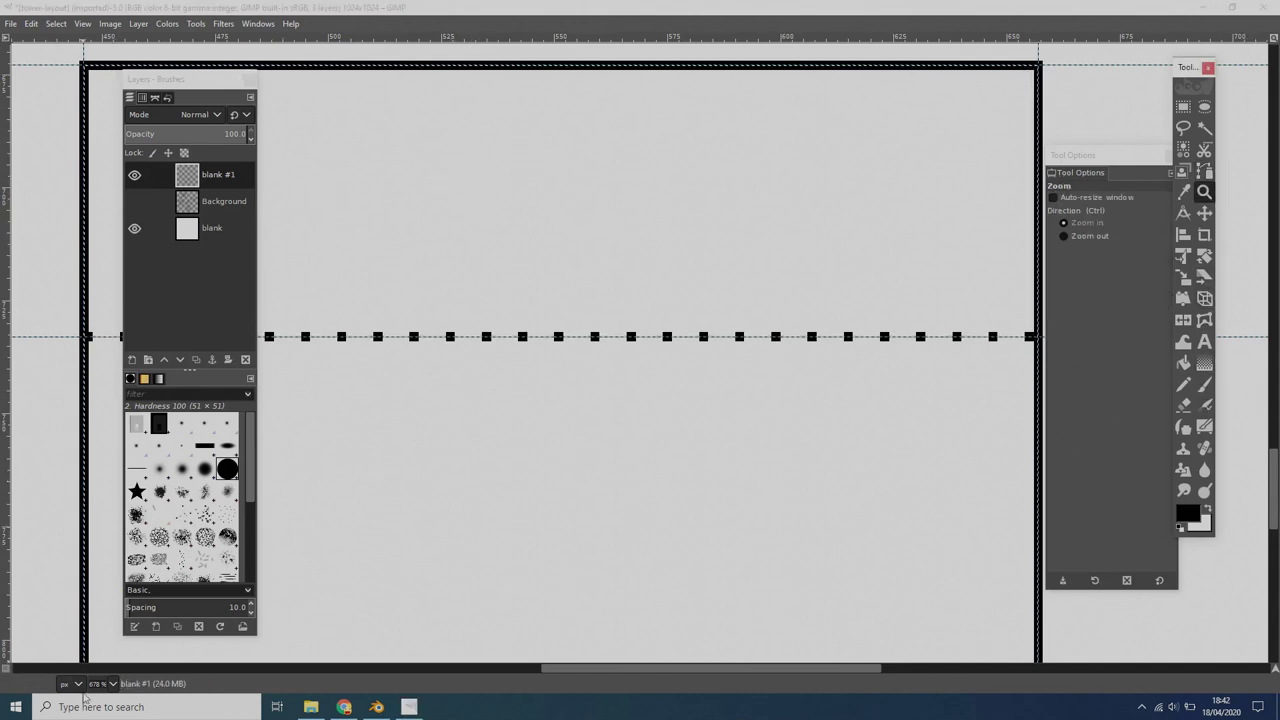
pyautogui.click(113, 684)
# - Zoom to 100%, duplicate the blank #1 layer, and clear the selection
pyautogui.click(107, 622)
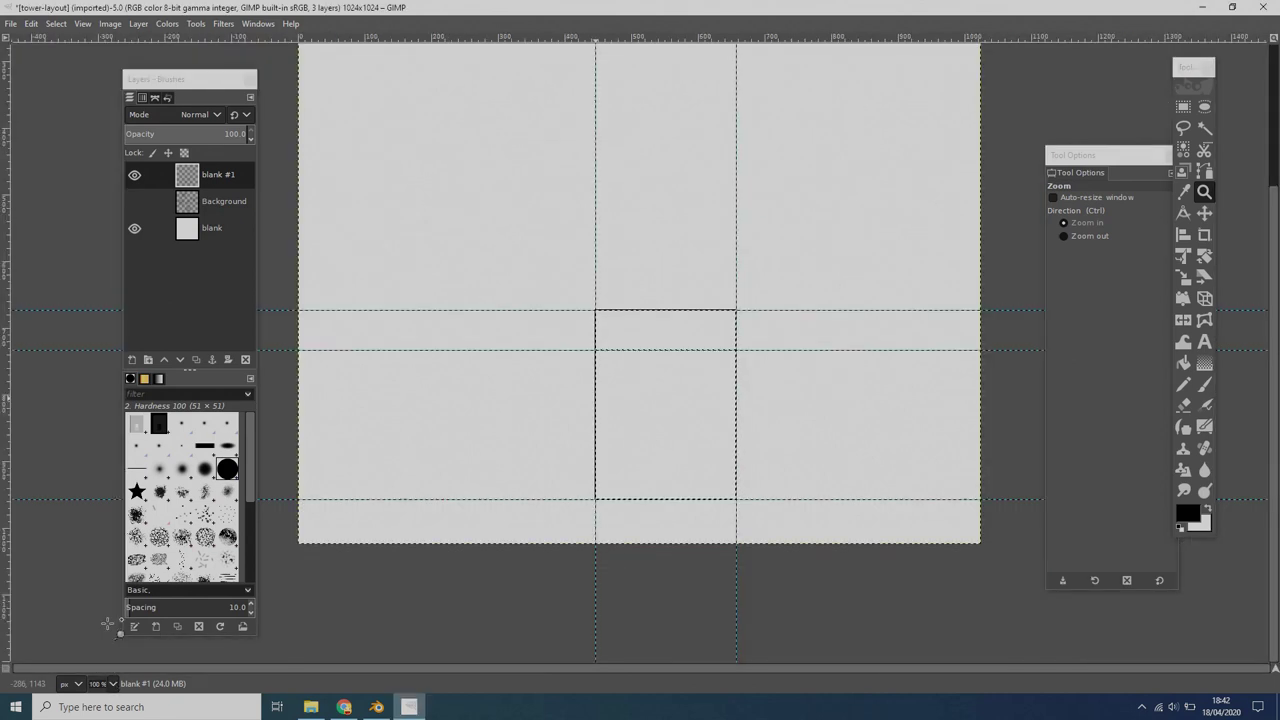
pyautogui.moveTo(205, 175); pyautogui.dragTo(135, 365)
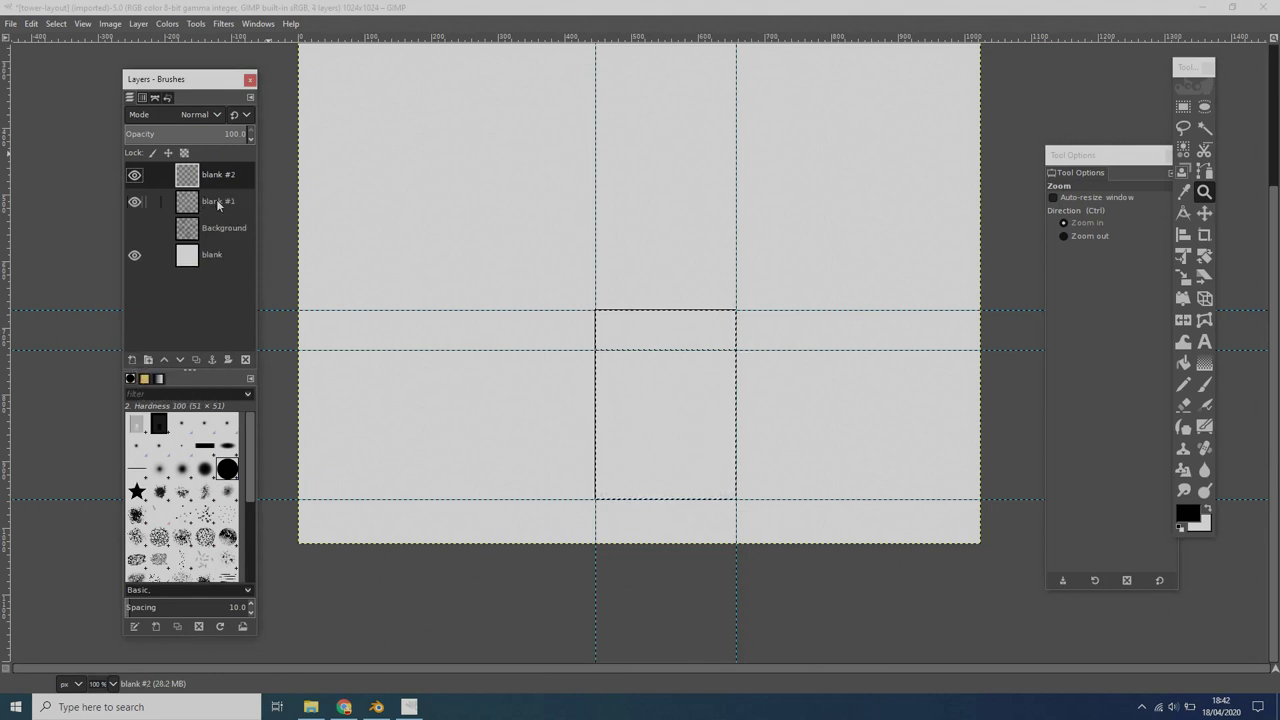
pyautogui.click(218, 204)
pyautogui.click(135, 202)
pyautogui.click(135, 202)
pyautogui.click(135, 202)
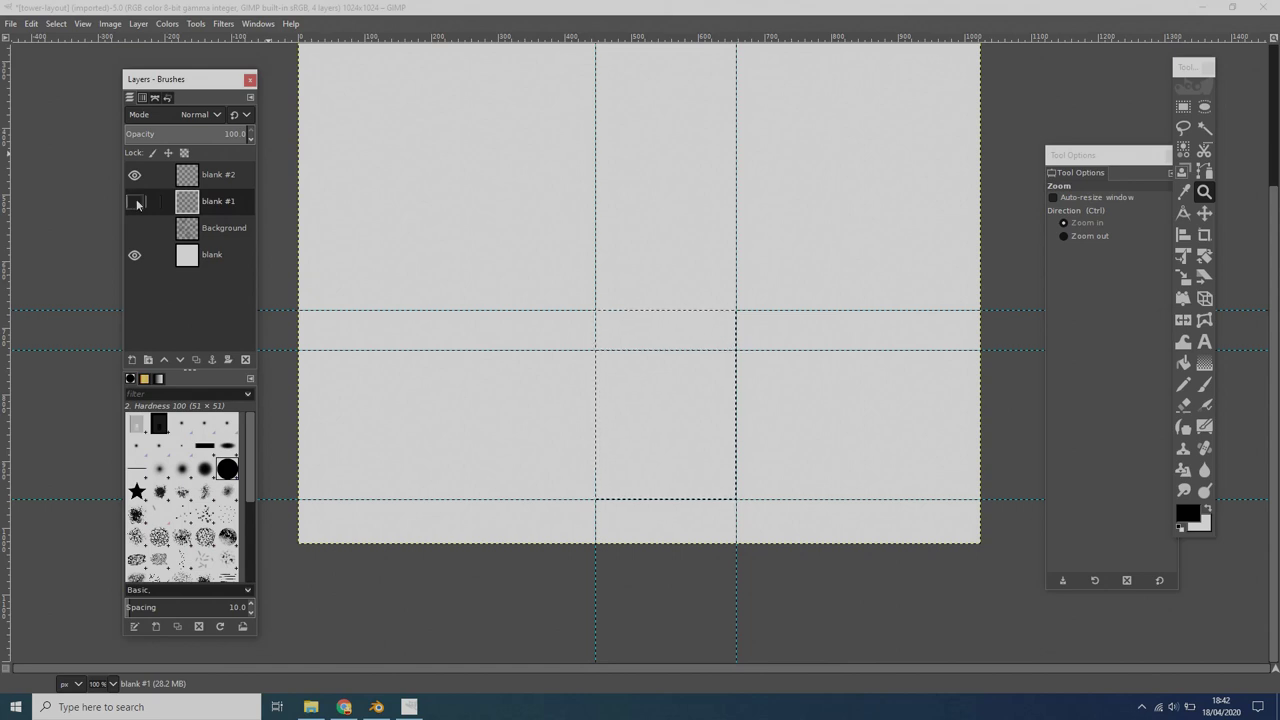
pyautogui.click(135, 202)
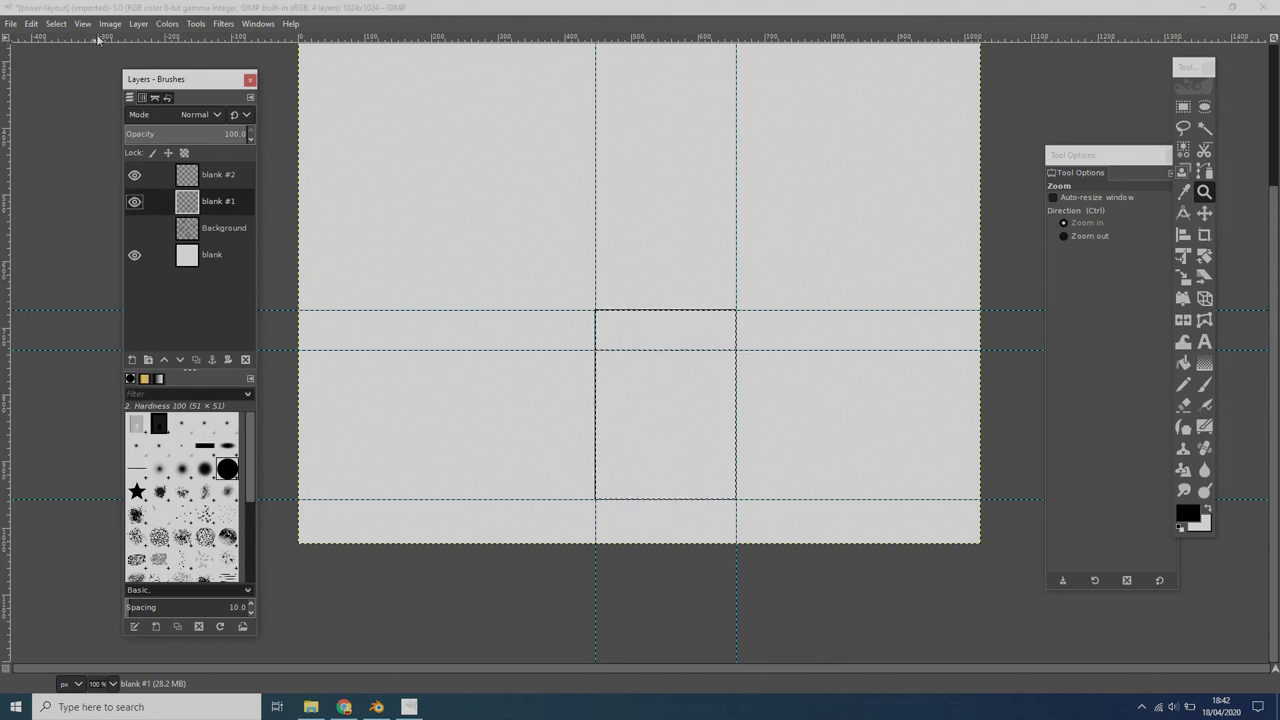
pyautogui.click(61, 25)
pyautogui.click(70, 62)
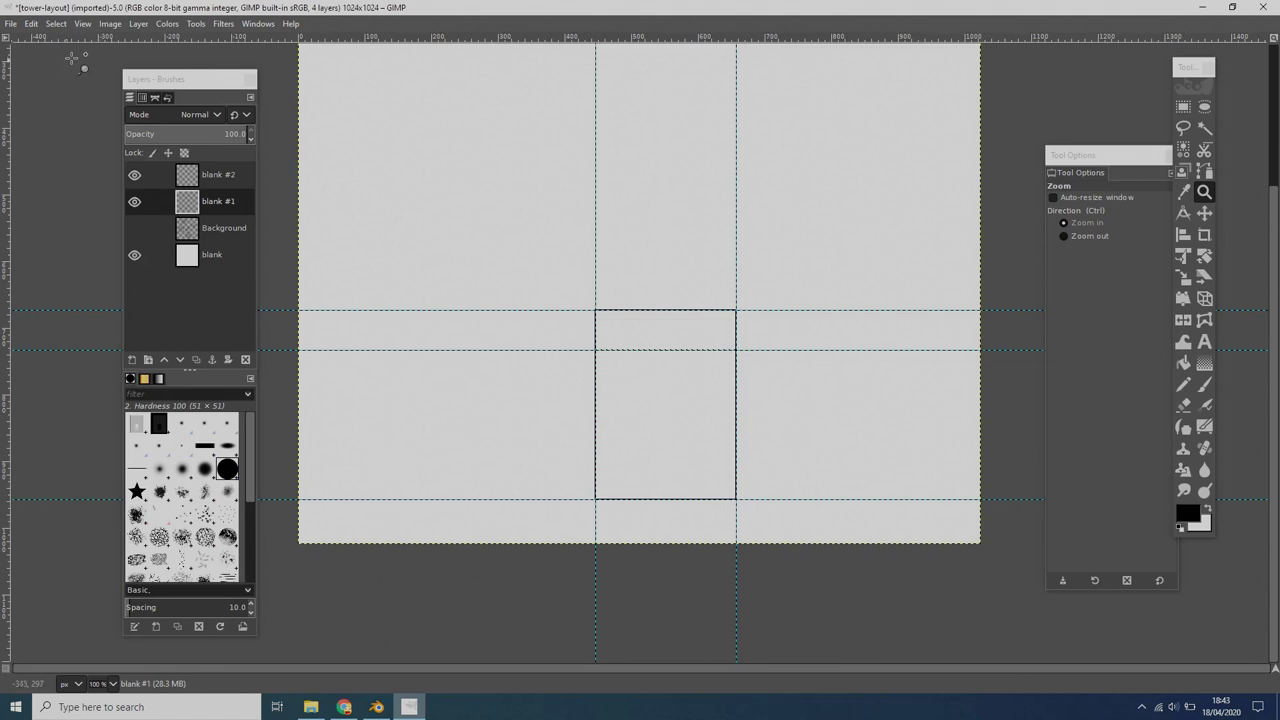
pyautogui.click(135, 202)
pyautogui.click(135, 202)
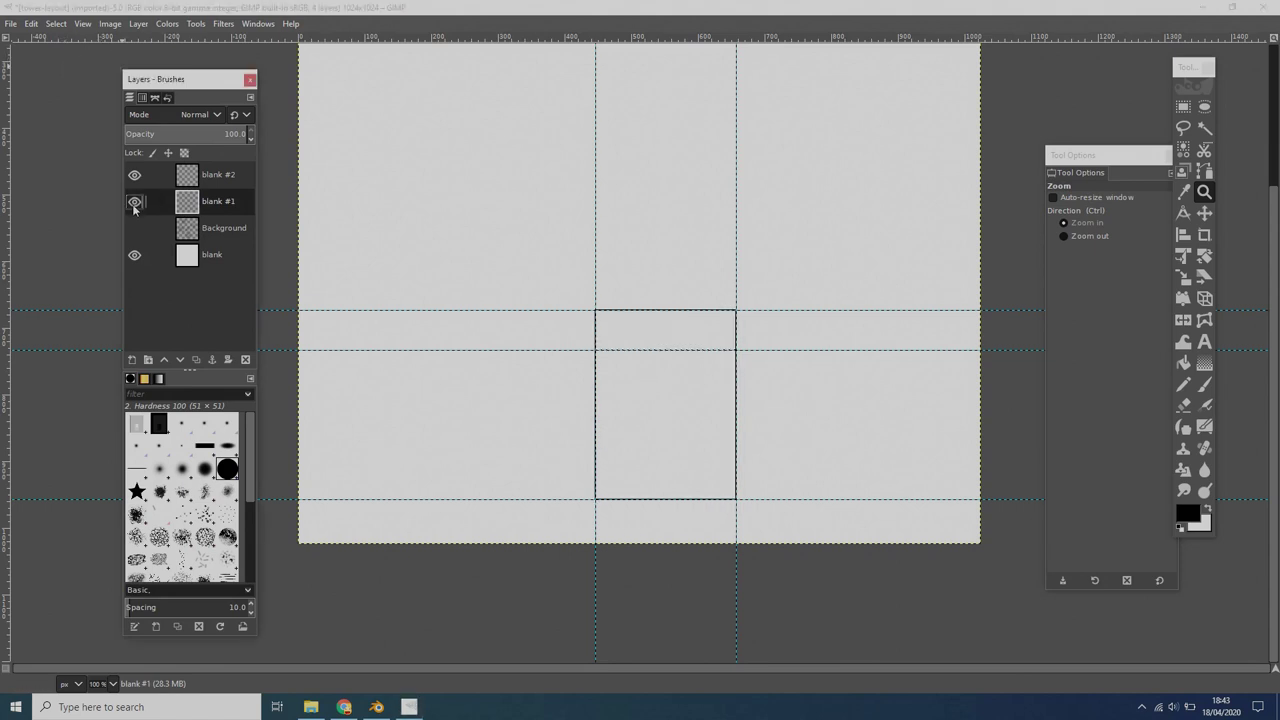
# - Duplicate blank #1 again and delete the surplus blank #2 layer
pyautogui.rightClick(224, 200)
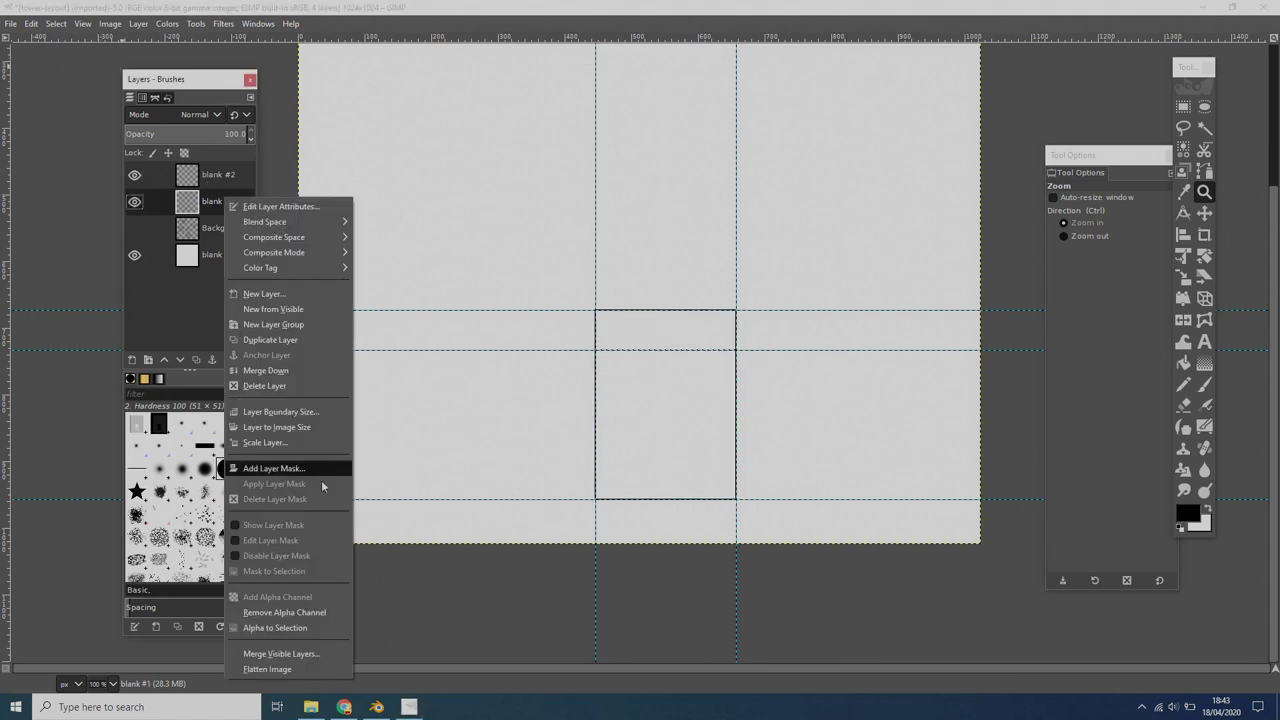
pyautogui.click(270, 340)
pyautogui.rightClick(210, 176)
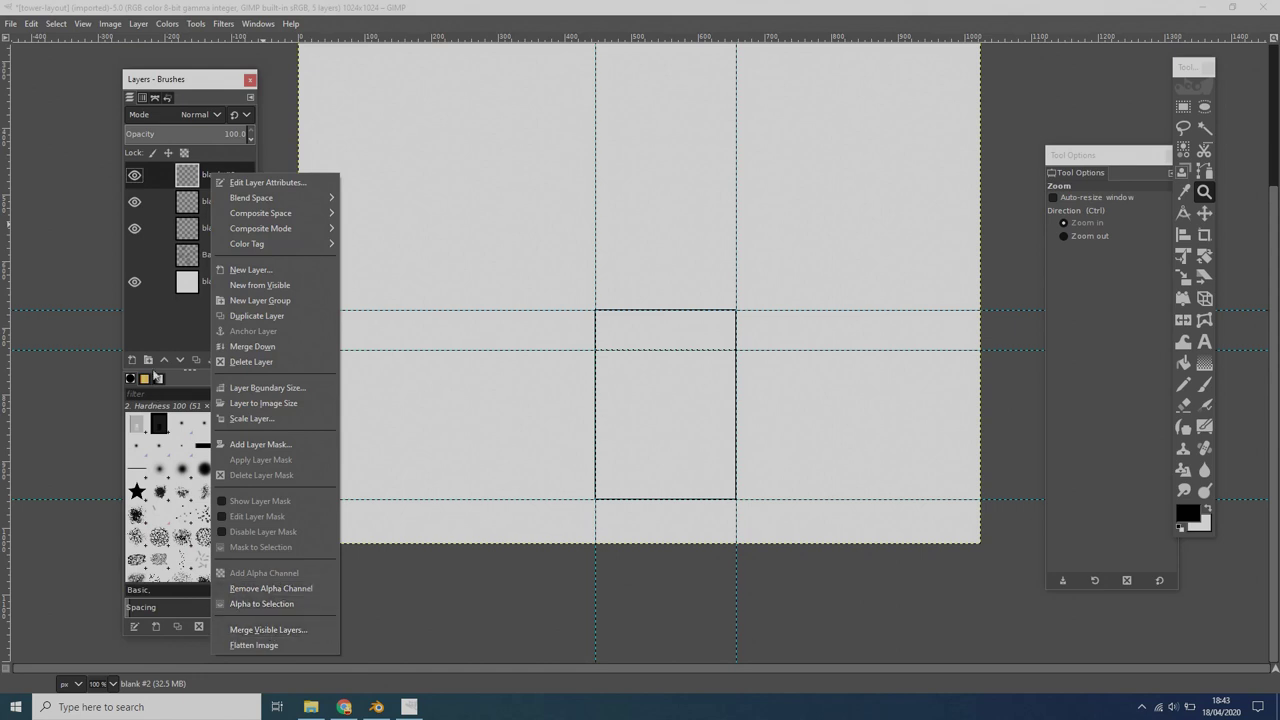
pyautogui.click(183, 377)
pyautogui.click(245, 359)
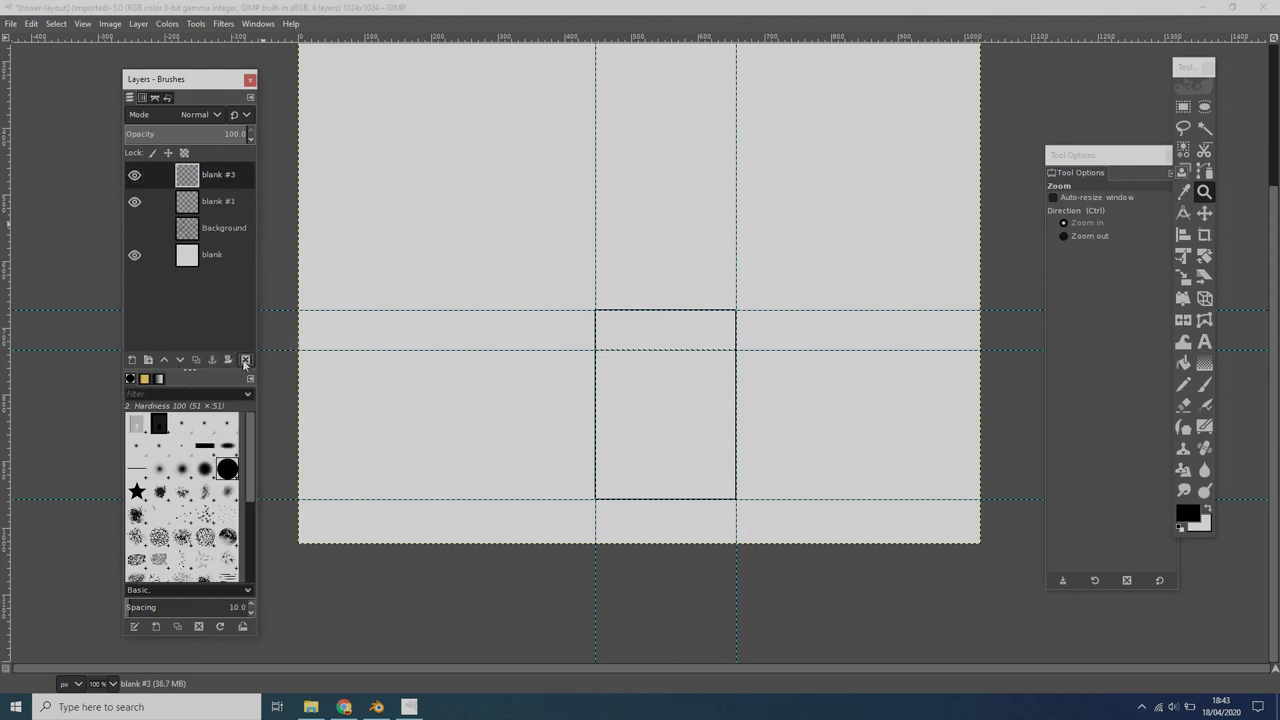
# - Rename the layers 'wall with door' and 'blank wall', and make the Background outlines visible
pyautogui.doubleClick(207, 176)
pyautogui.write('wall with door')
pyautogui.press('Return')
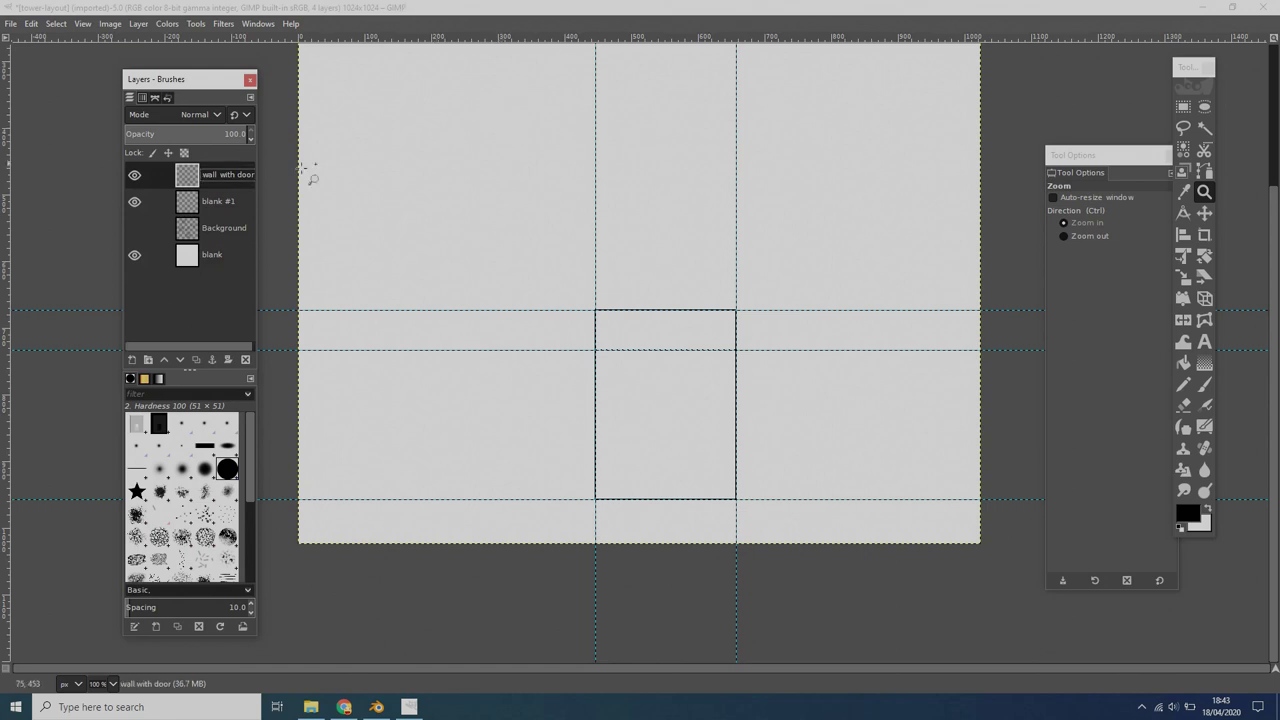
pyautogui.doubleClick(224, 202)
pyautogui.write('b')
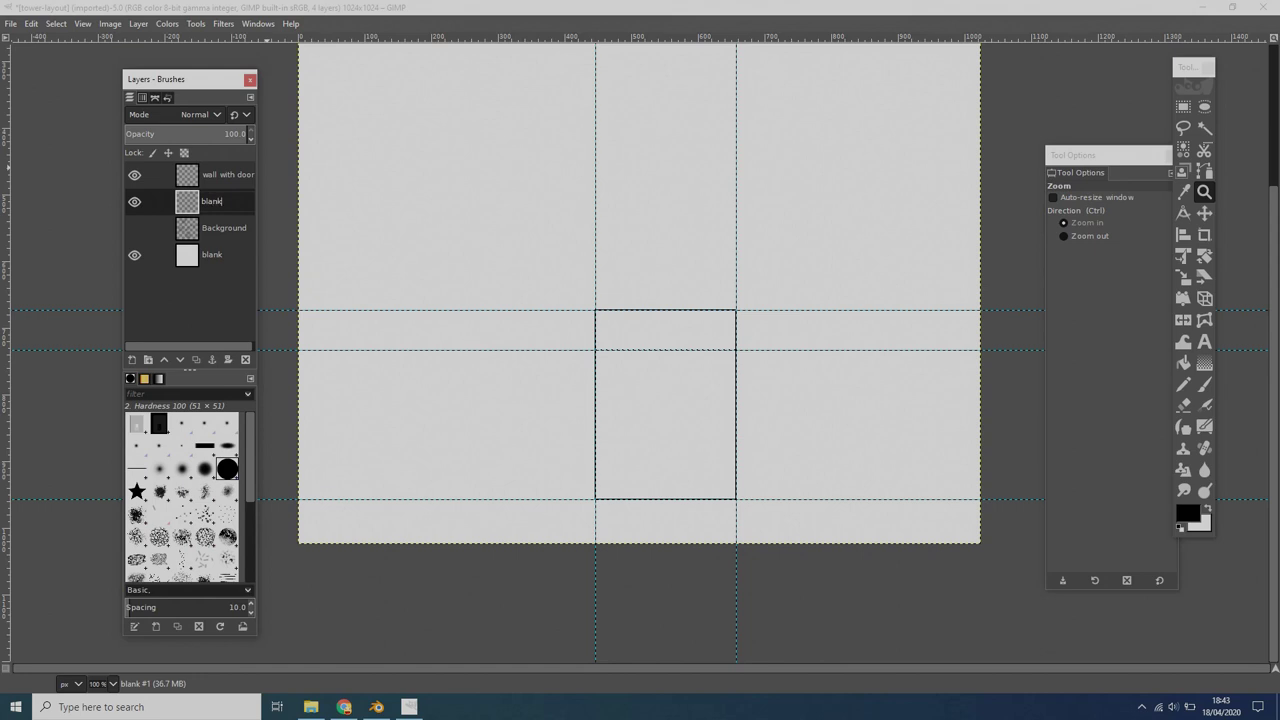
pyautogui.press('Return')
pyautogui.click(150, 176)
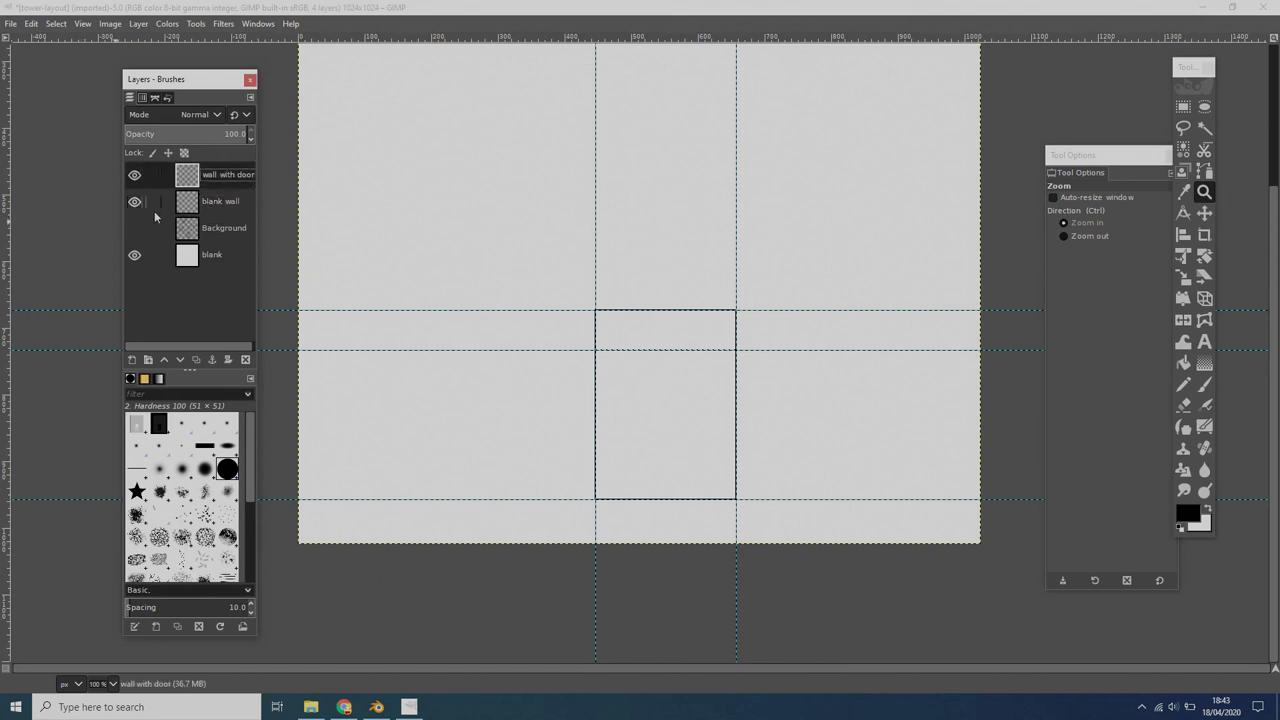
pyautogui.click(137, 228)
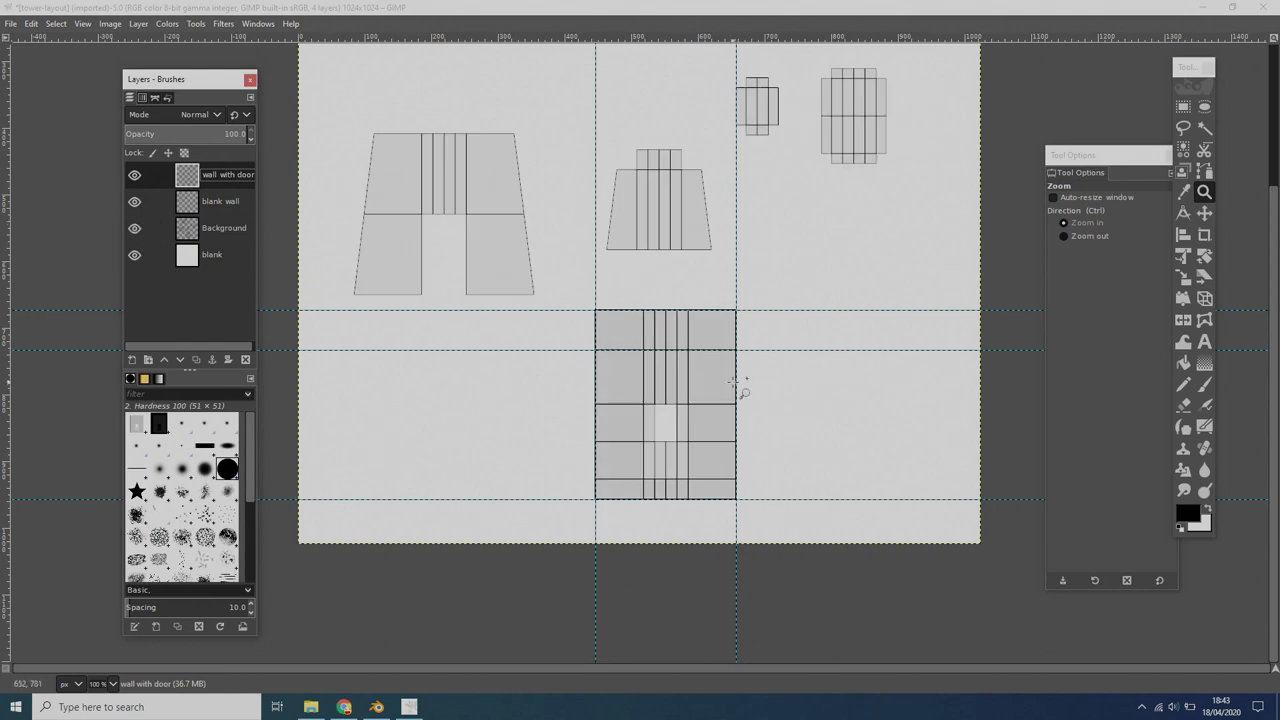
# - Place vertical and horizontal guides framing the door opening on the lower wall block
pyautogui.moveTo(5, 340); pyautogui.dragTo(643, 349)
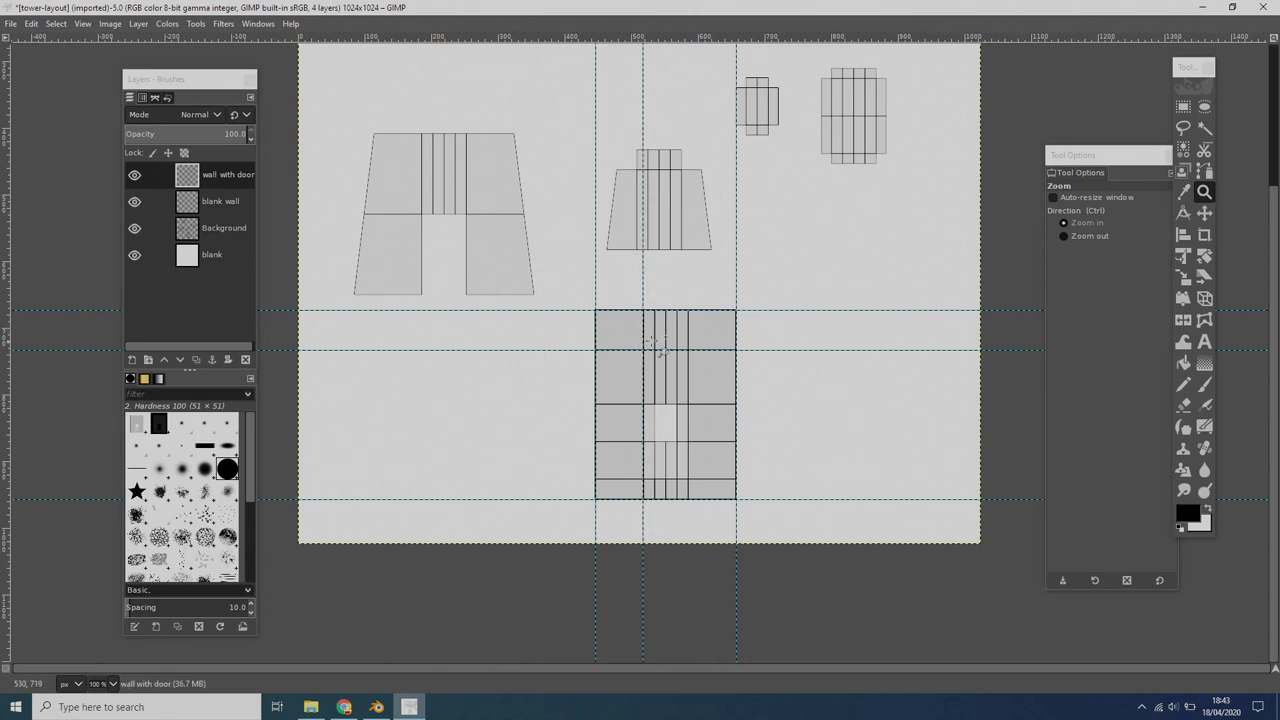
pyautogui.moveTo(566, 276); pyautogui.dragTo(816, 560)
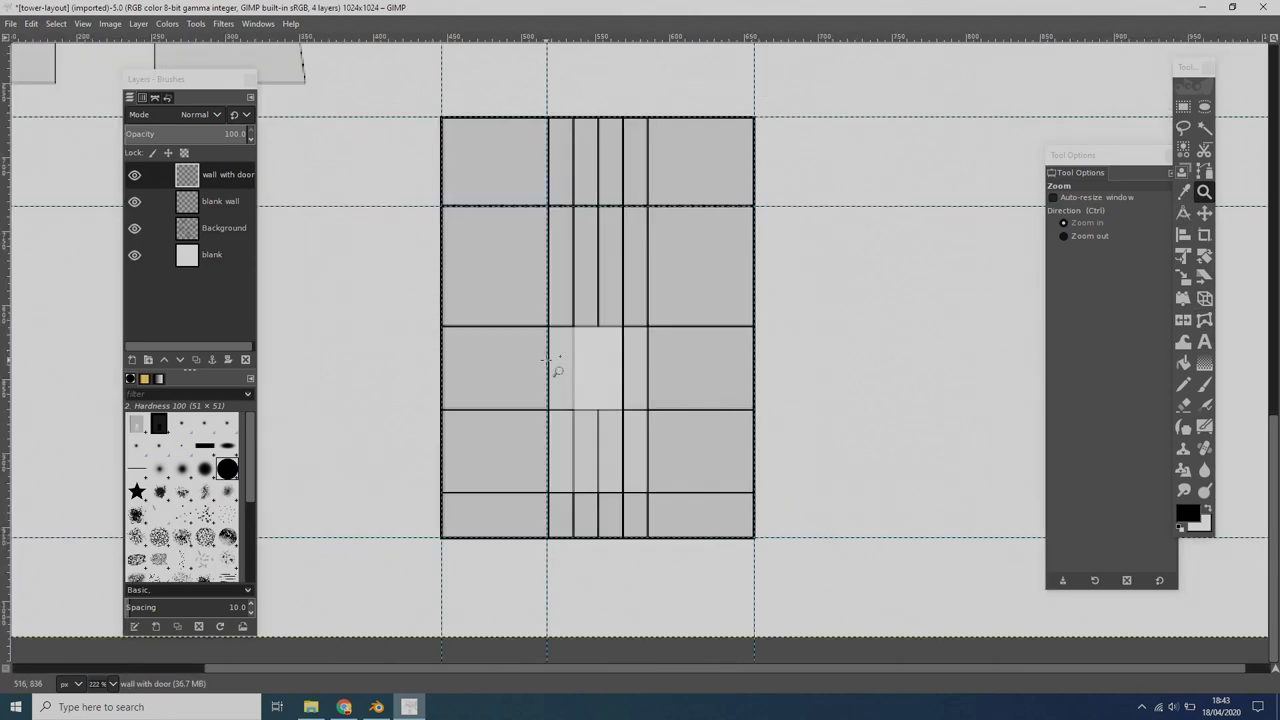
pyautogui.moveTo(3, 361); pyautogui.dragTo(648, 416)
pyautogui.moveTo(648, 416); pyautogui.dragTo(648, 407)
pyautogui.moveTo(559, 42); pyautogui.dragTo(652, 327)
pyautogui.moveTo(608, 40); pyautogui.dragTo(740, 497)
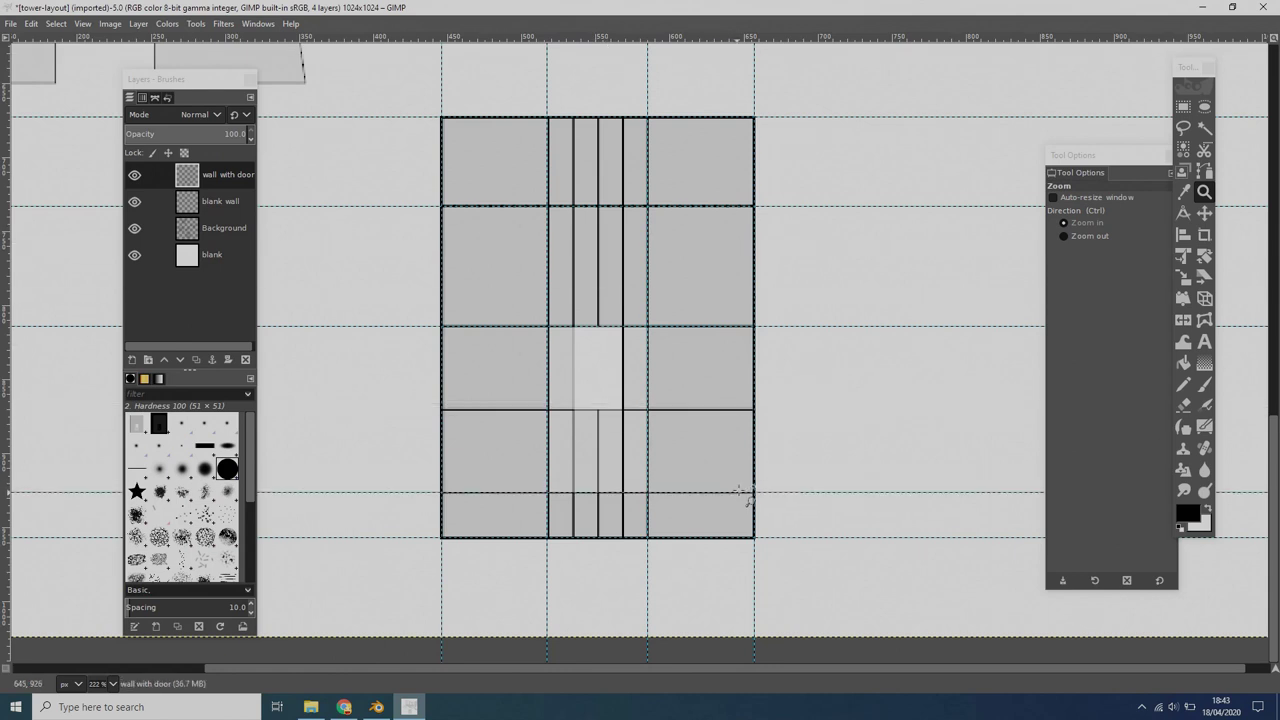
pyautogui.click(1183, 106)
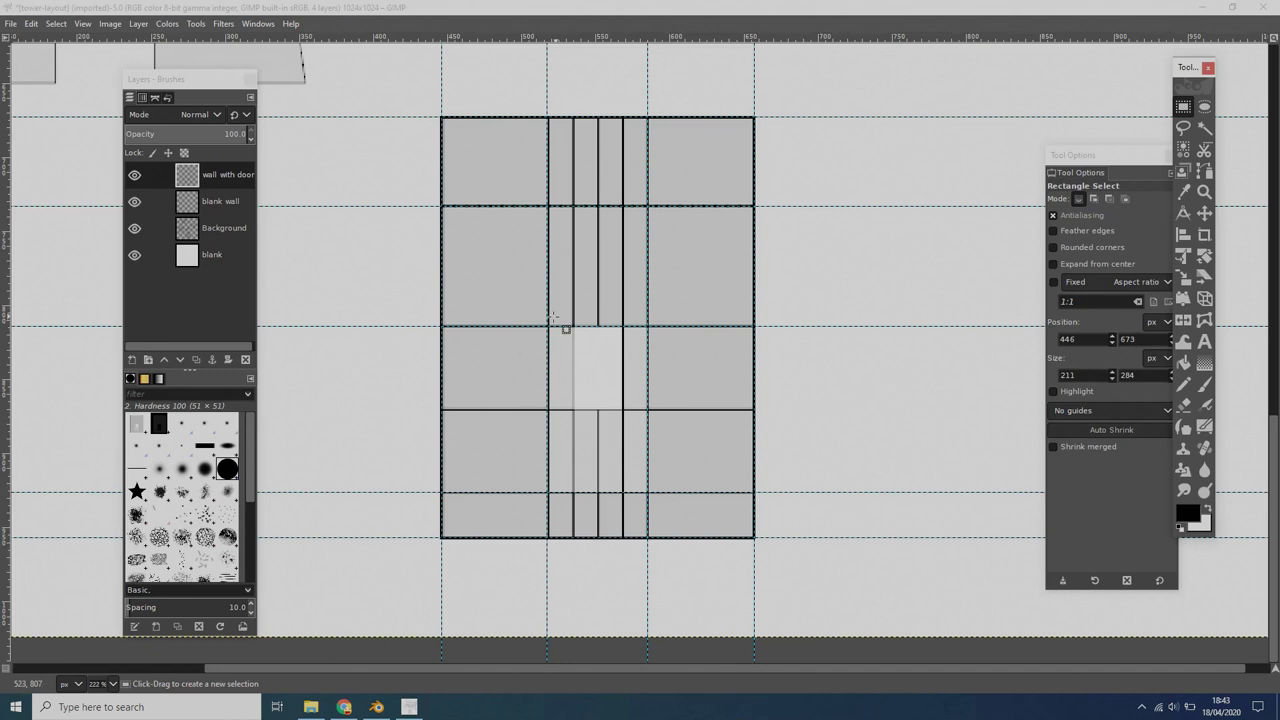
# - Stroke the door rectangle selection with the solid Line dash preset, then deselect
pyautogui.moveTo(548, 328); pyautogui.dragTo(660, 507)
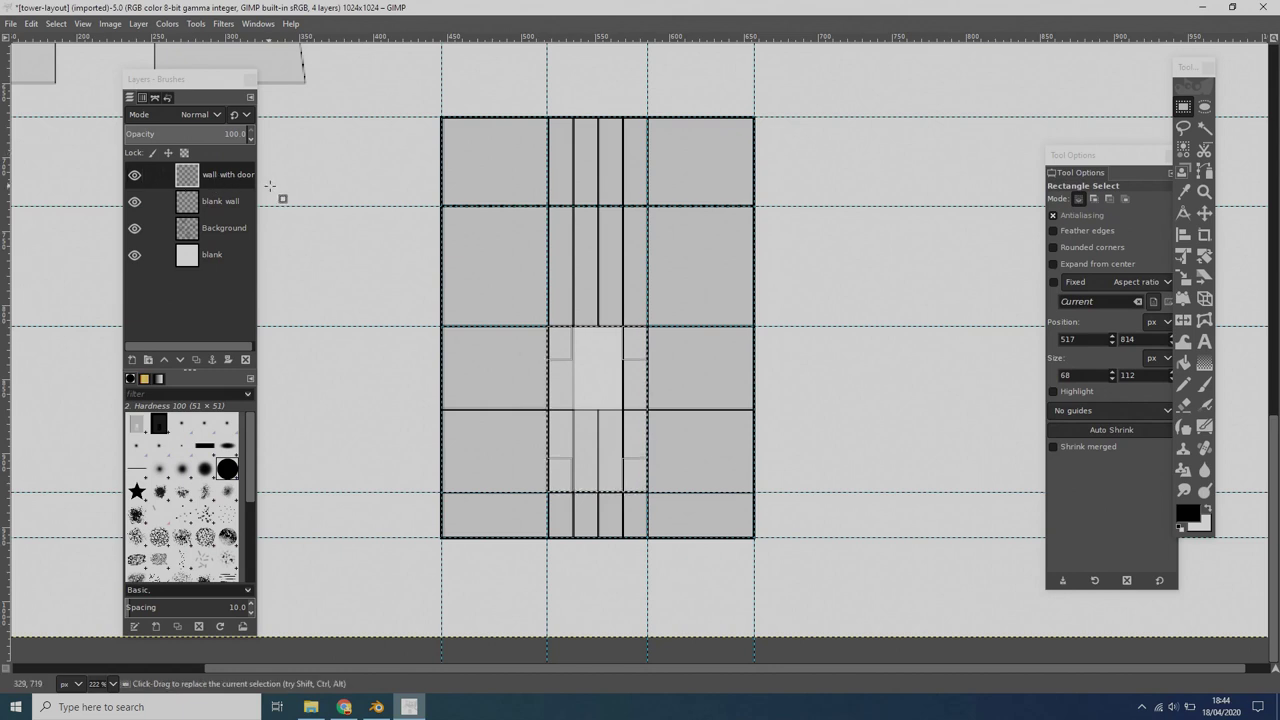
pyautogui.click(31, 24)
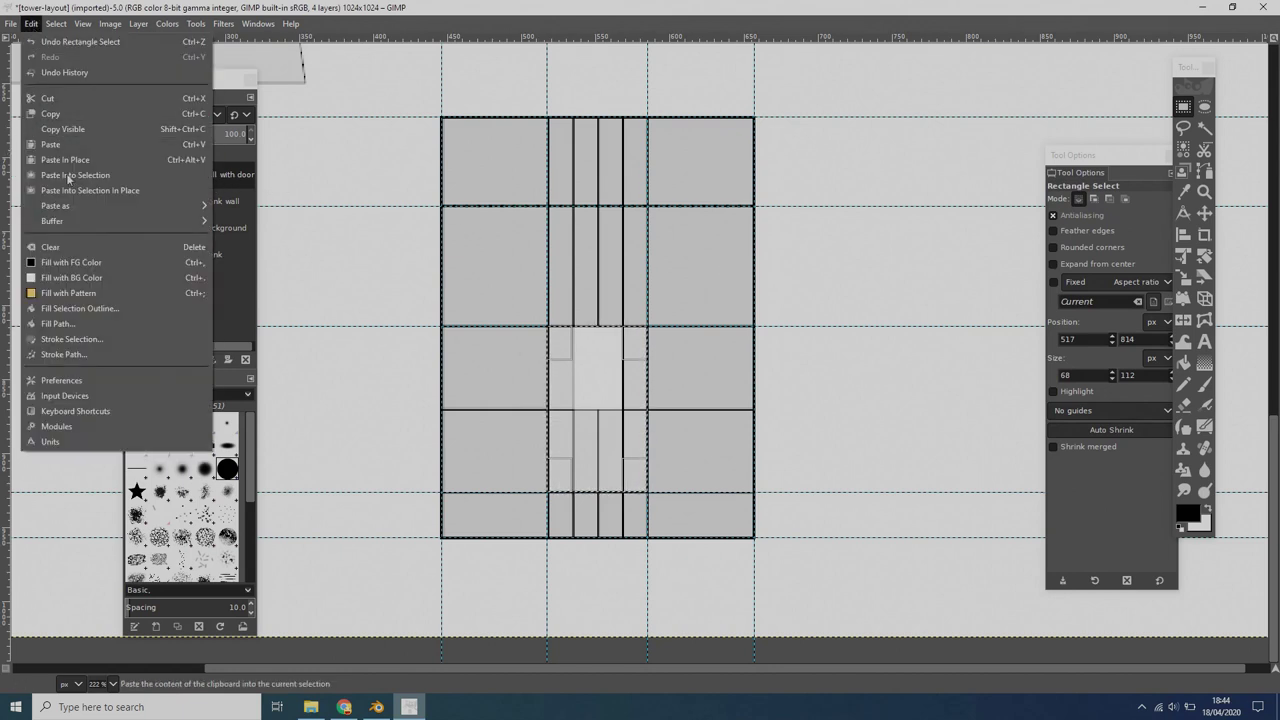
pyautogui.click(134, 340)
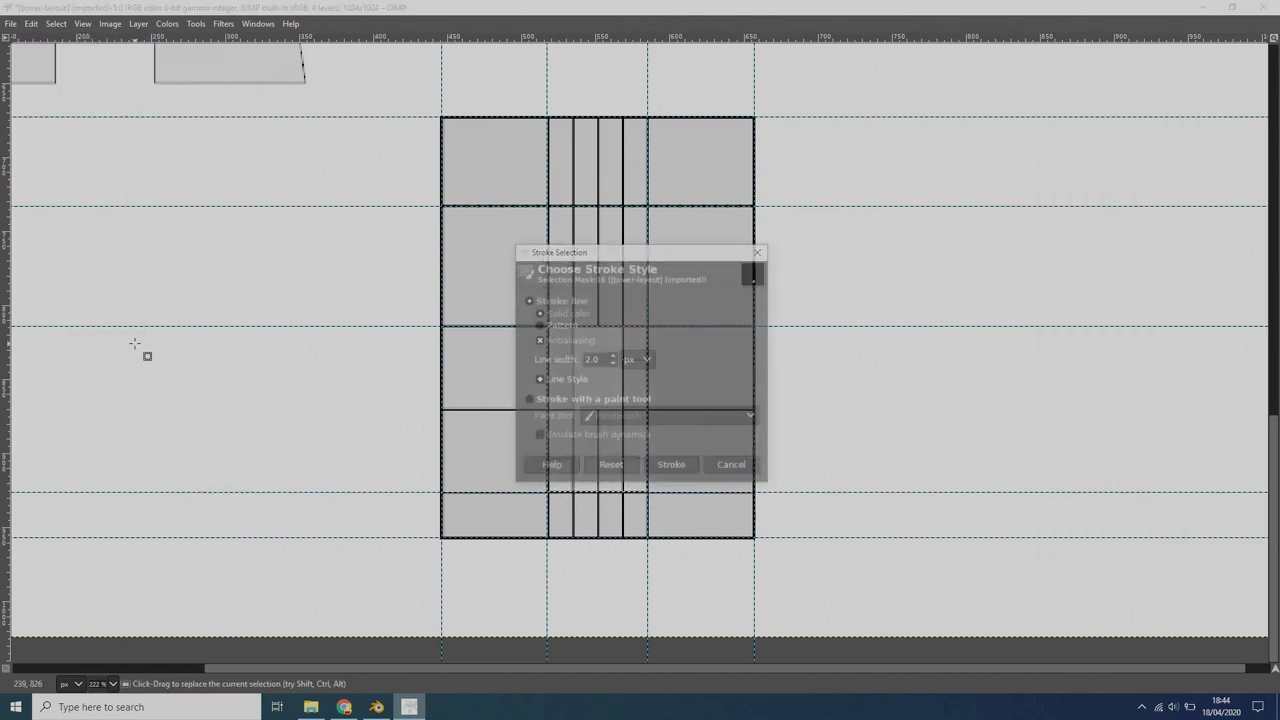
pyautogui.click(539, 379)
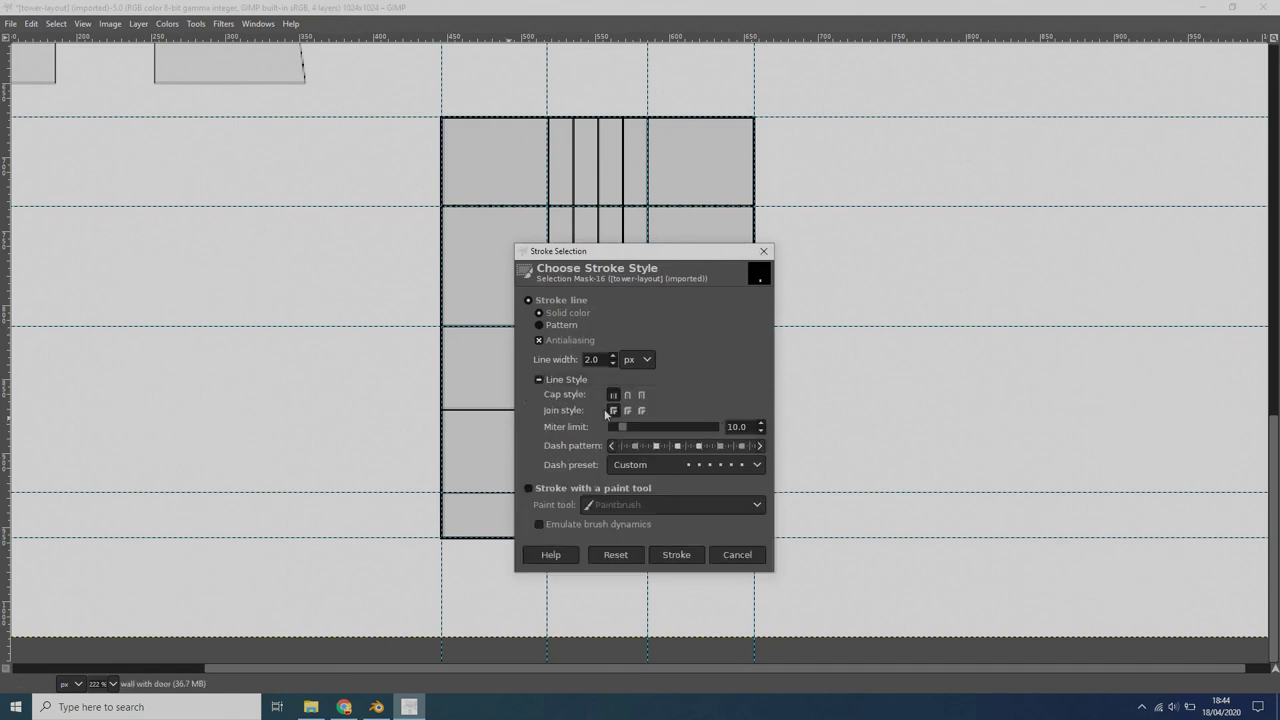
pyautogui.click(745, 465)
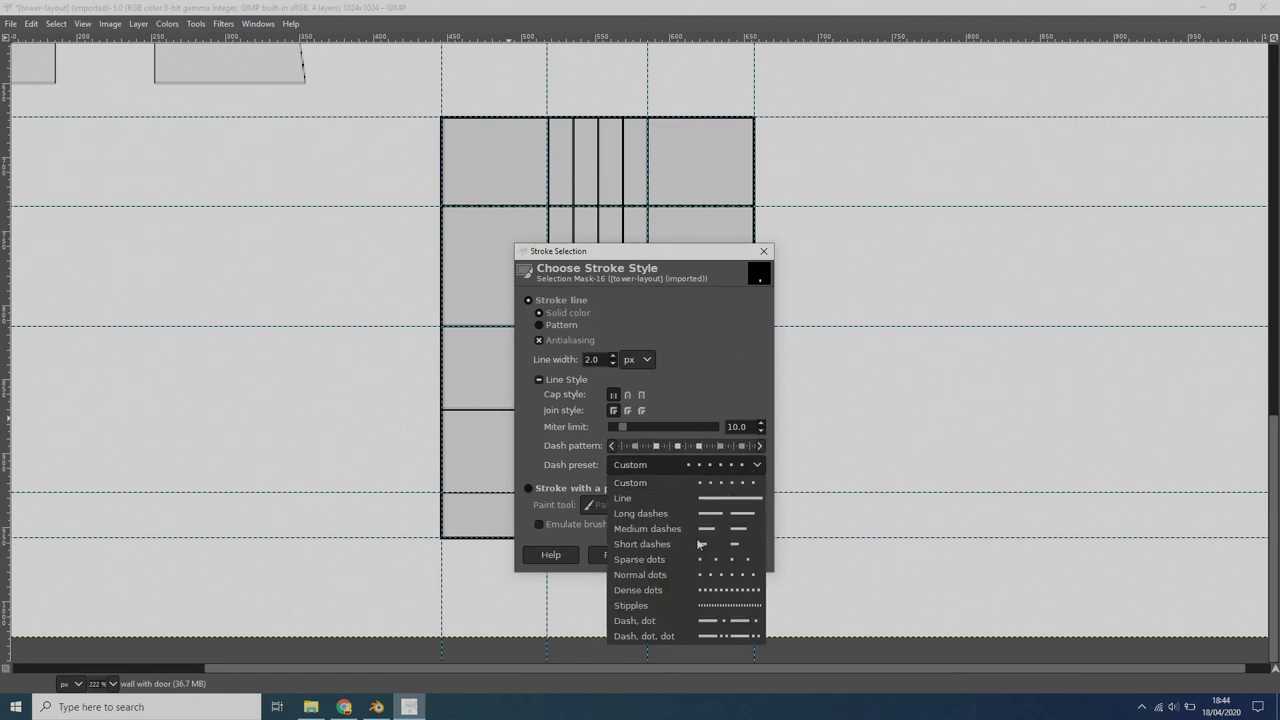
pyautogui.click(706, 495)
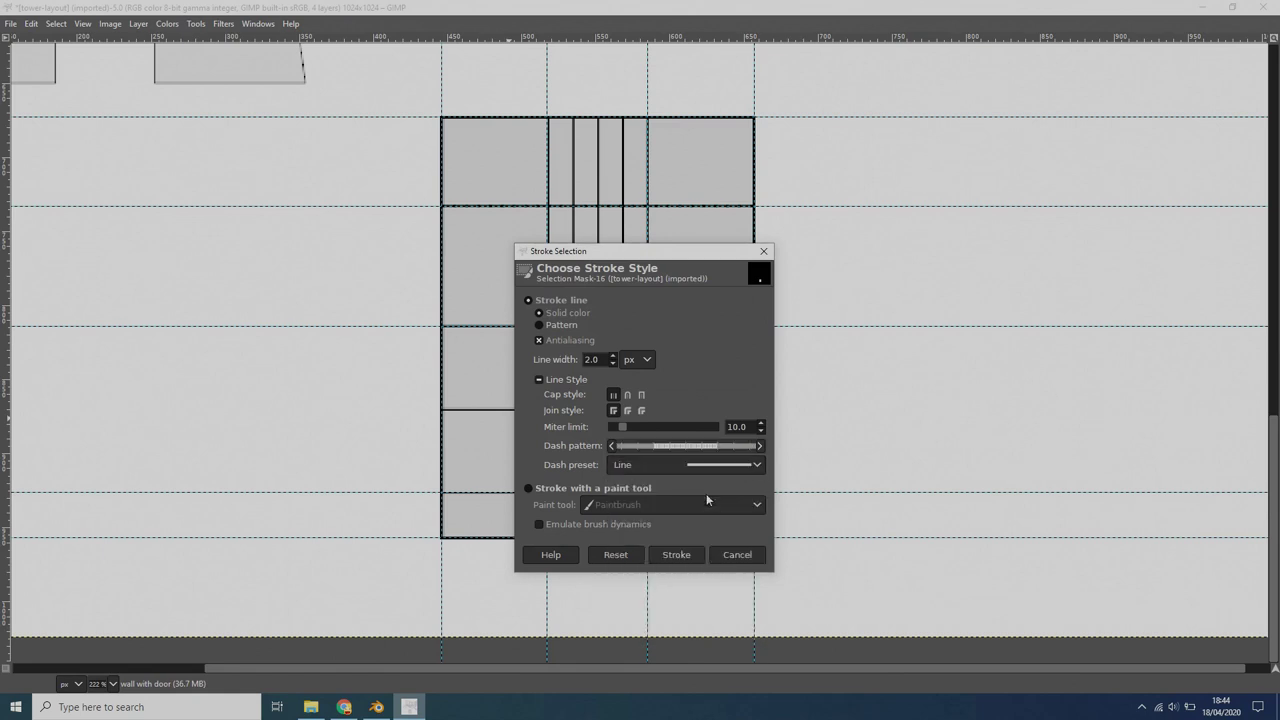
pyautogui.click(684, 556)
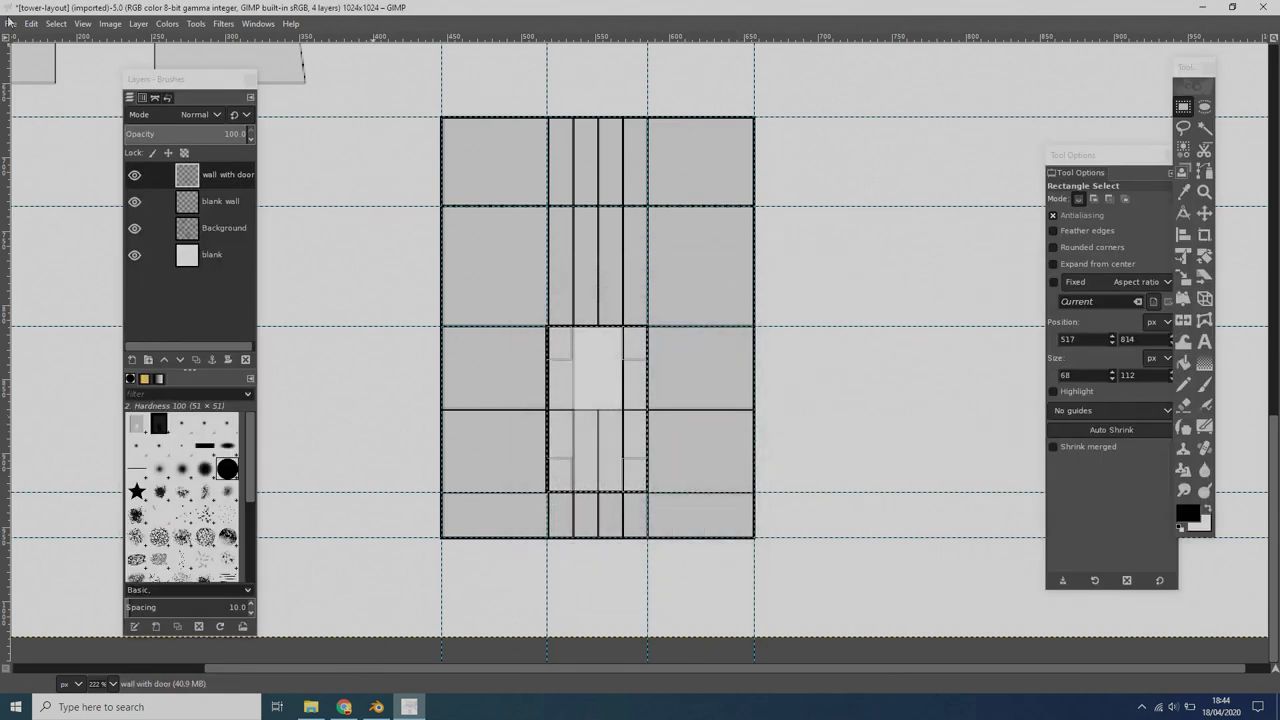
pyautogui.click(56, 23)
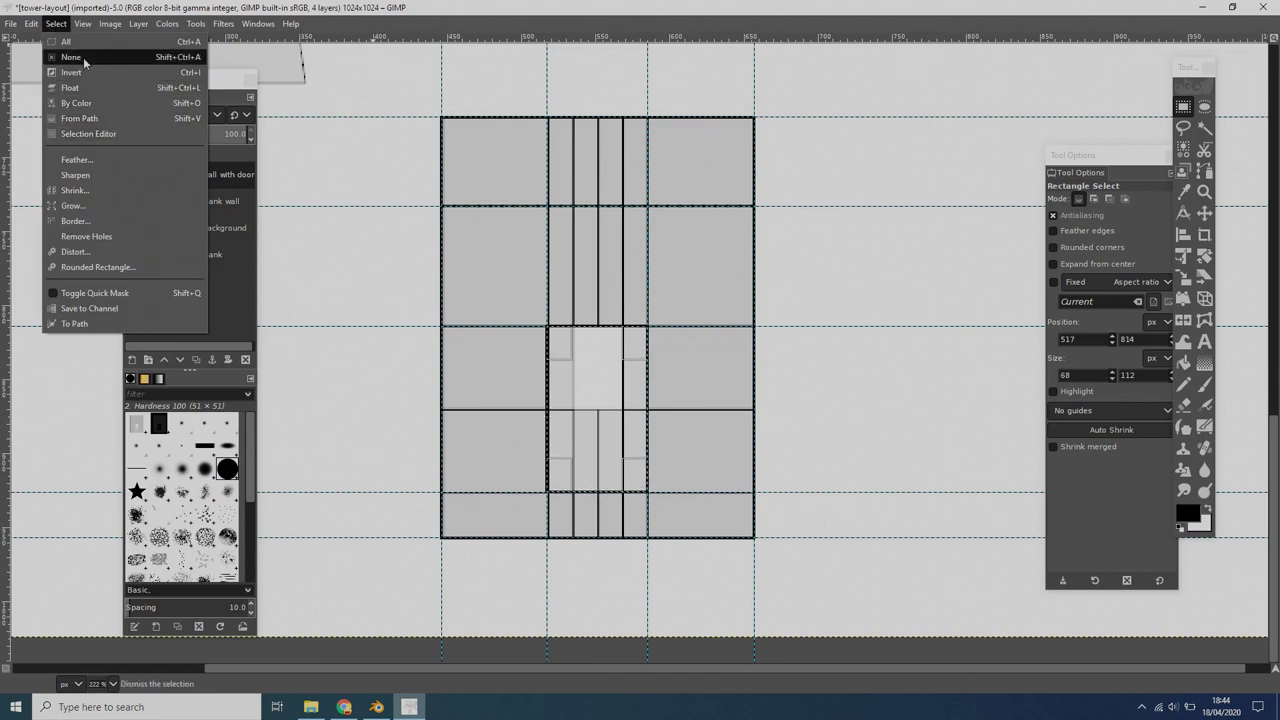
pyautogui.click(86, 58)
# - Hide the blank wall and Background layers to check the door outline, then restore Background
pyautogui.click(134, 202)
pyautogui.click(134, 228)
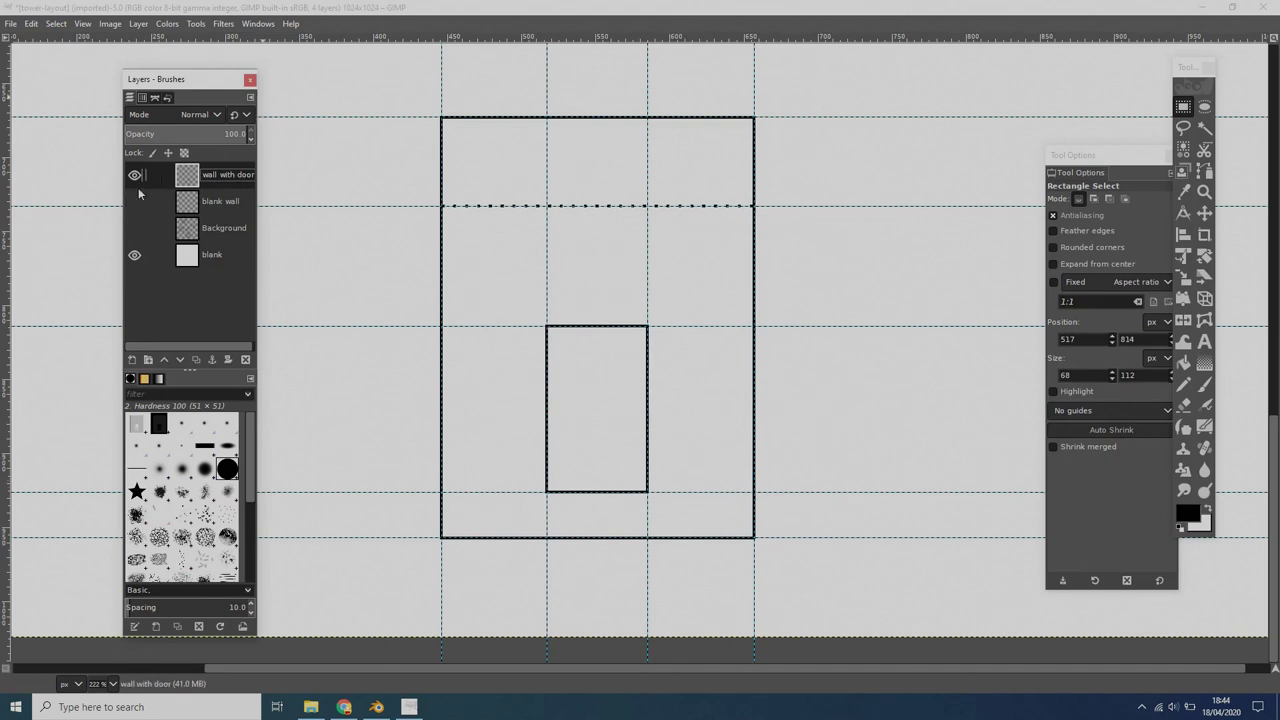
pyautogui.click(135, 230)
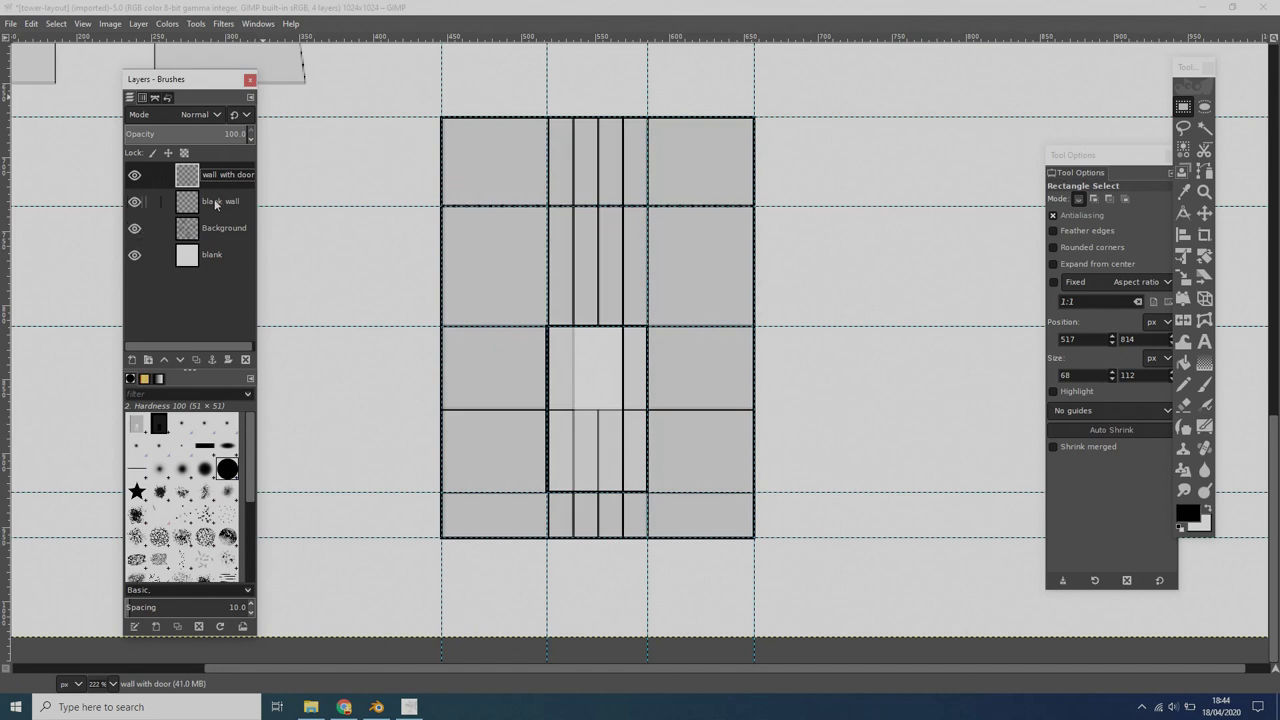
# - Hide 'wall with door' and duplicate 'blank wall' into a layer named 'wall with window'
pyautogui.click(140, 176)
pyautogui.rightClick(208, 200)
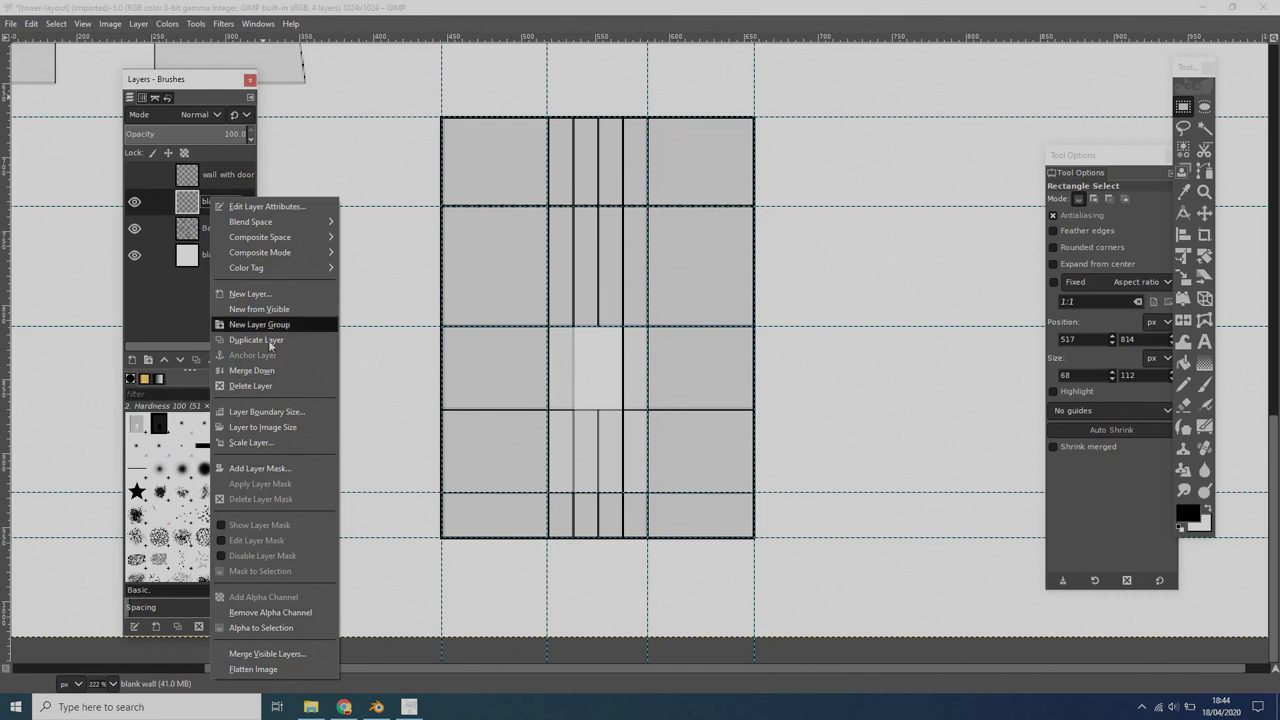
pyautogui.click(276, 344)
pyautogui.click(222, 206)
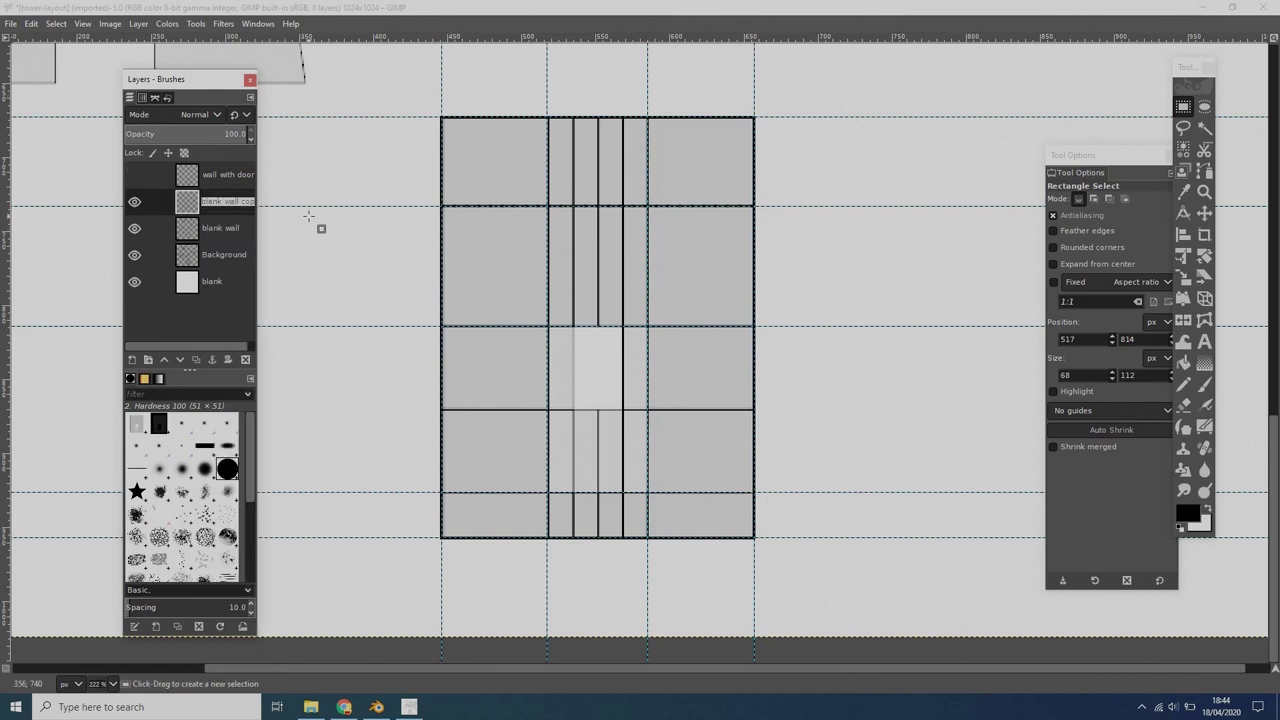
pyautogui.write('w')
pyautogui.write('all with windo')
pyautogui.press('BackSpace')
pyautogui.press('Return')
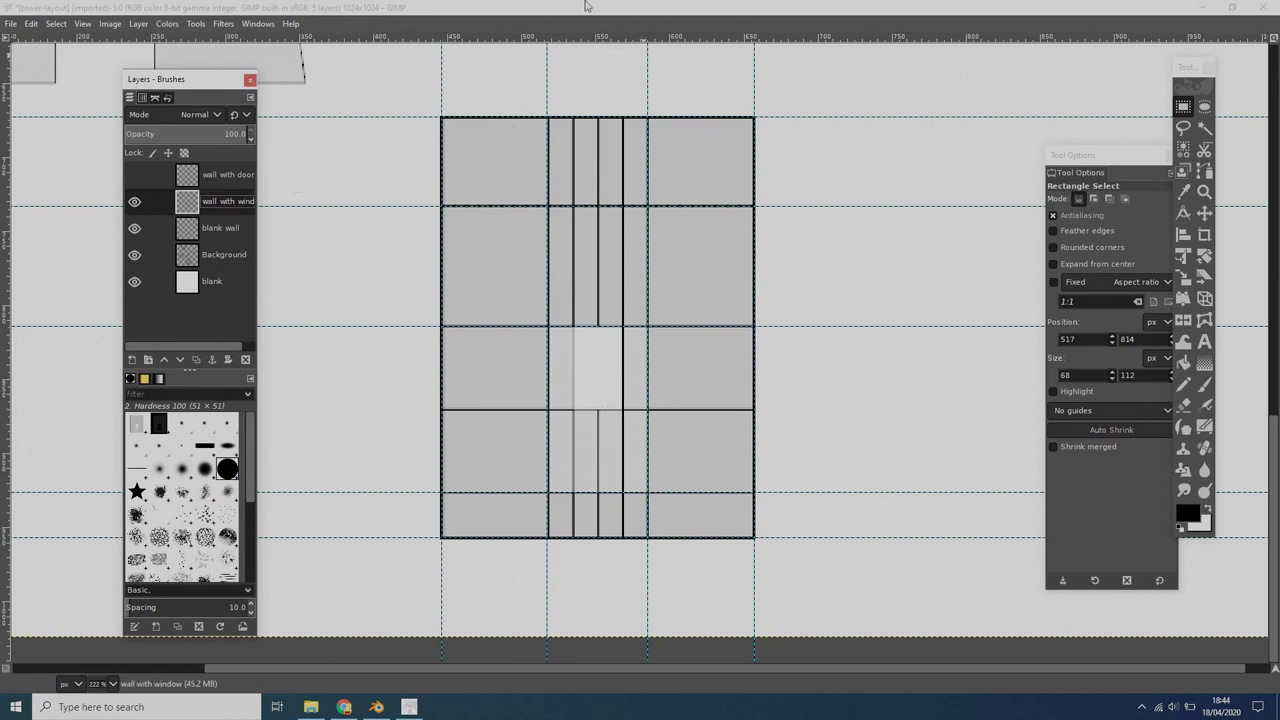
# - Add horizontal and vertical window guides and select the 34 × 57 px window rectangle
pyautogui.moveTo(570, 42); pyautogui.dragTo(750, 411)
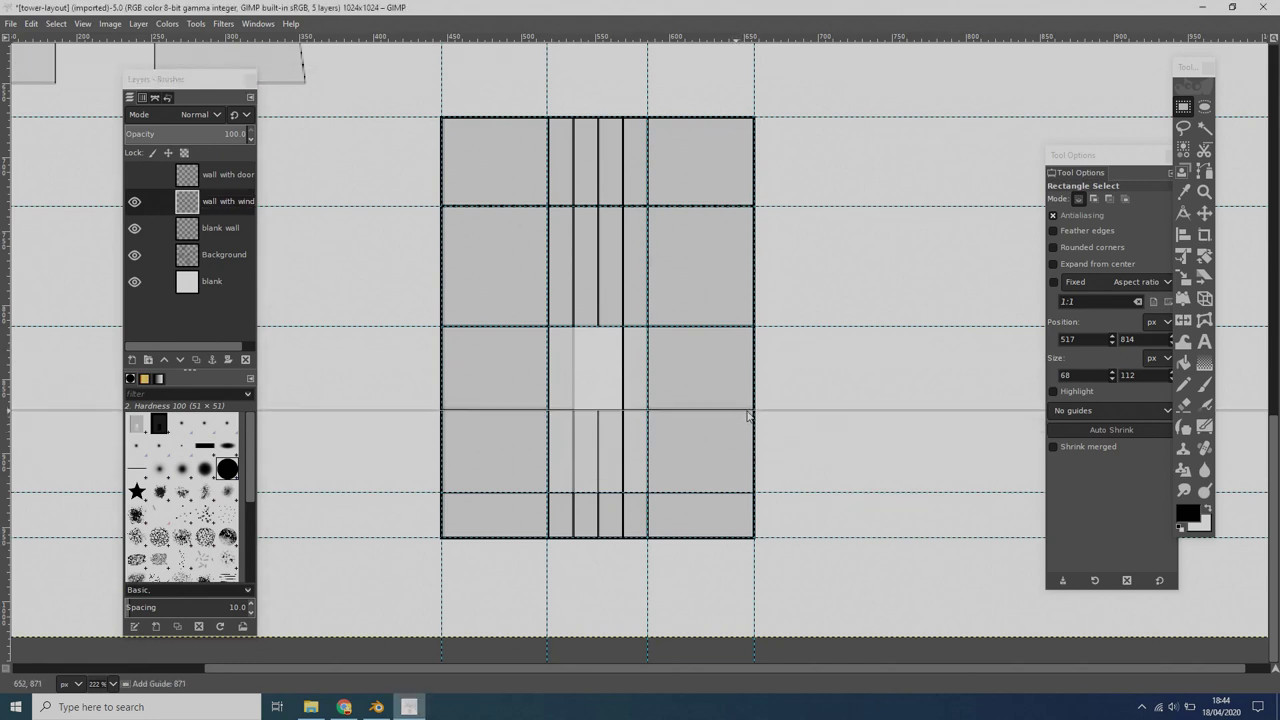
pyautogui.moveTo(3, 215)
pyautogui.mouseDown()
pyautogui.moveTo(591, 277)
pyautogui.moveTo(428, 277)
pyautogui.moveTo(625, 252)
pyautogui.mouseUp()
pyautogui.click(1183, 127)
pyautogui.click(1183, 106)
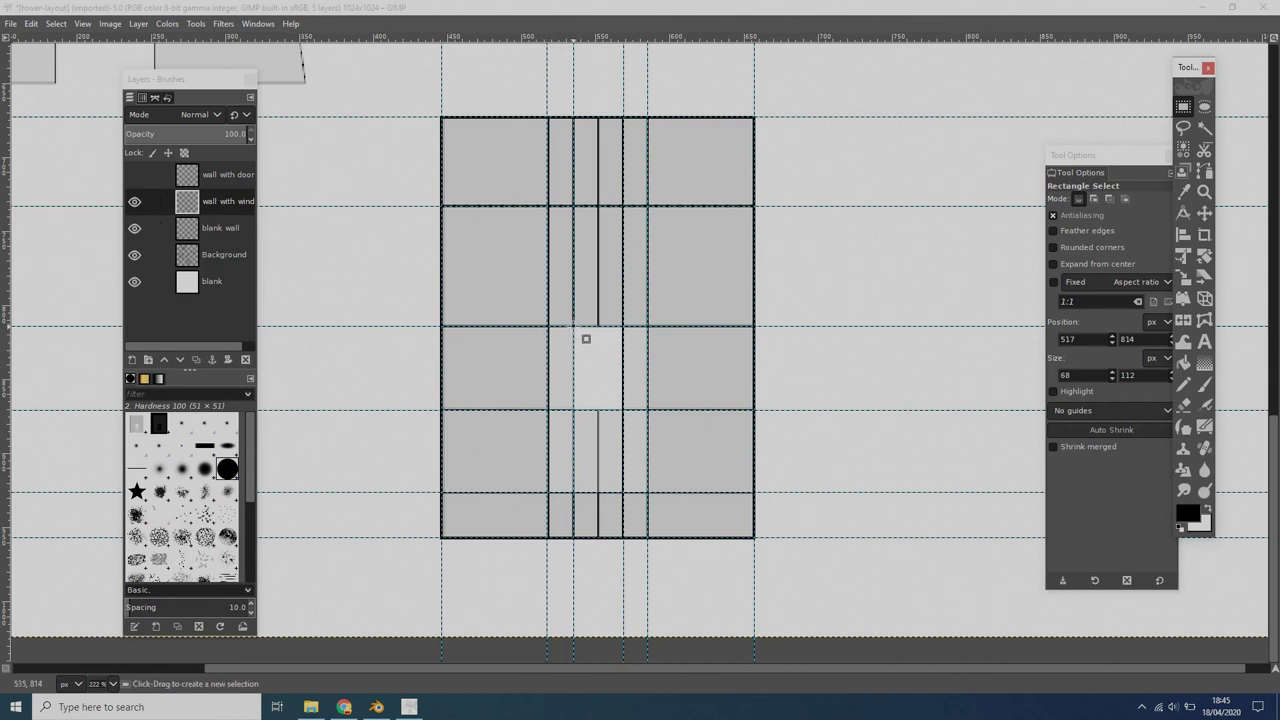
pyautogui.moveTo(573, 326); pyautogui.dragTo(624, 411)
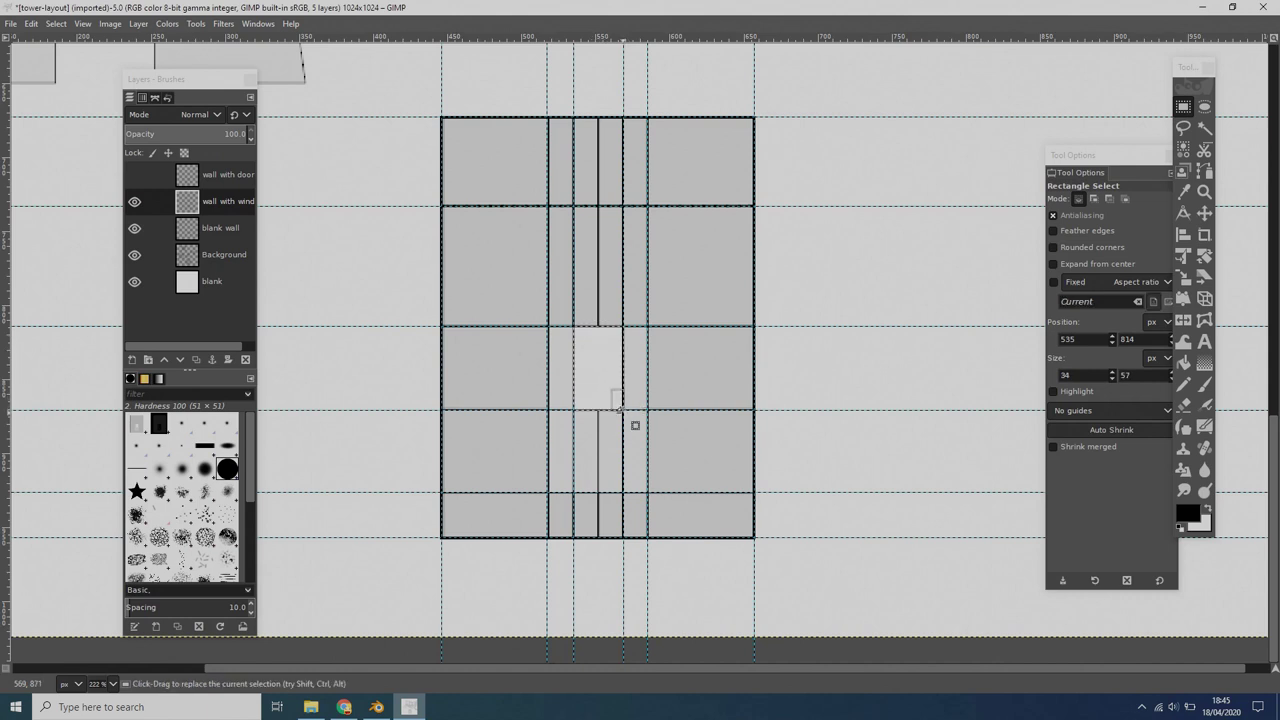
# - Stroke the window selection in black and check it with blank wall and Background hidden
pyautogui.click(32, 23)
pyautogui.click(109, 344)
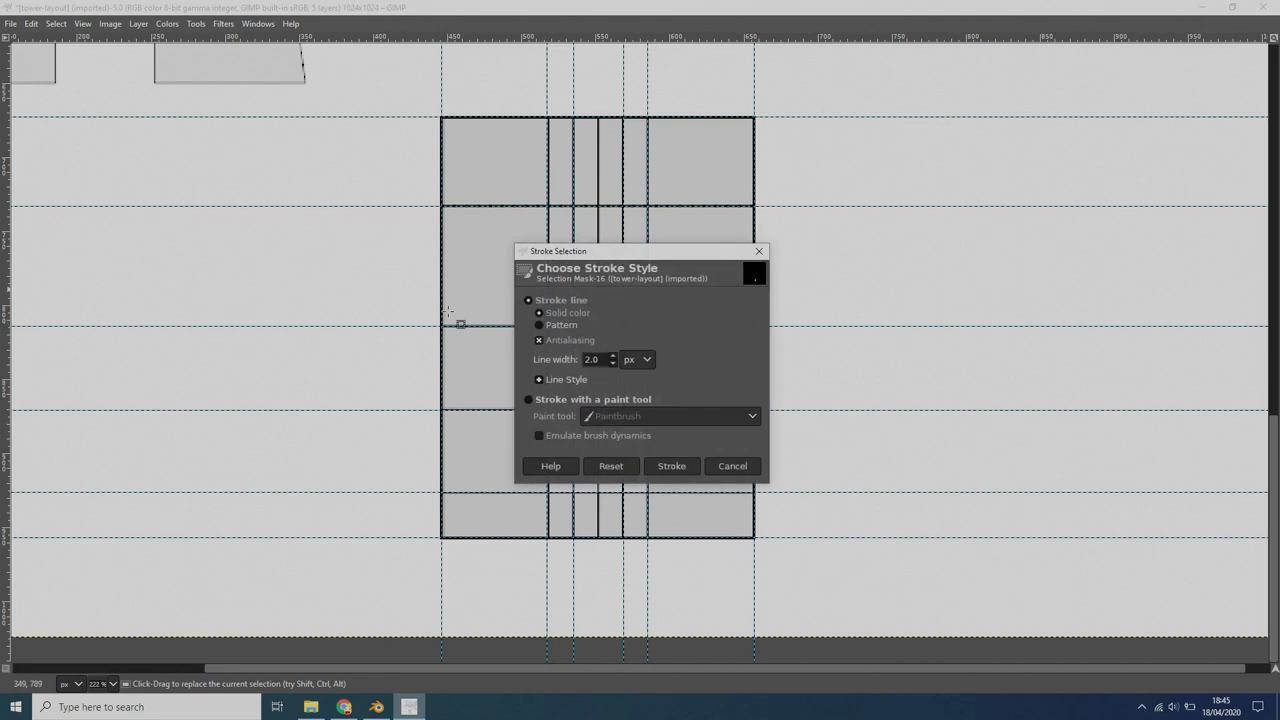
pyautogui.click(676, 468)
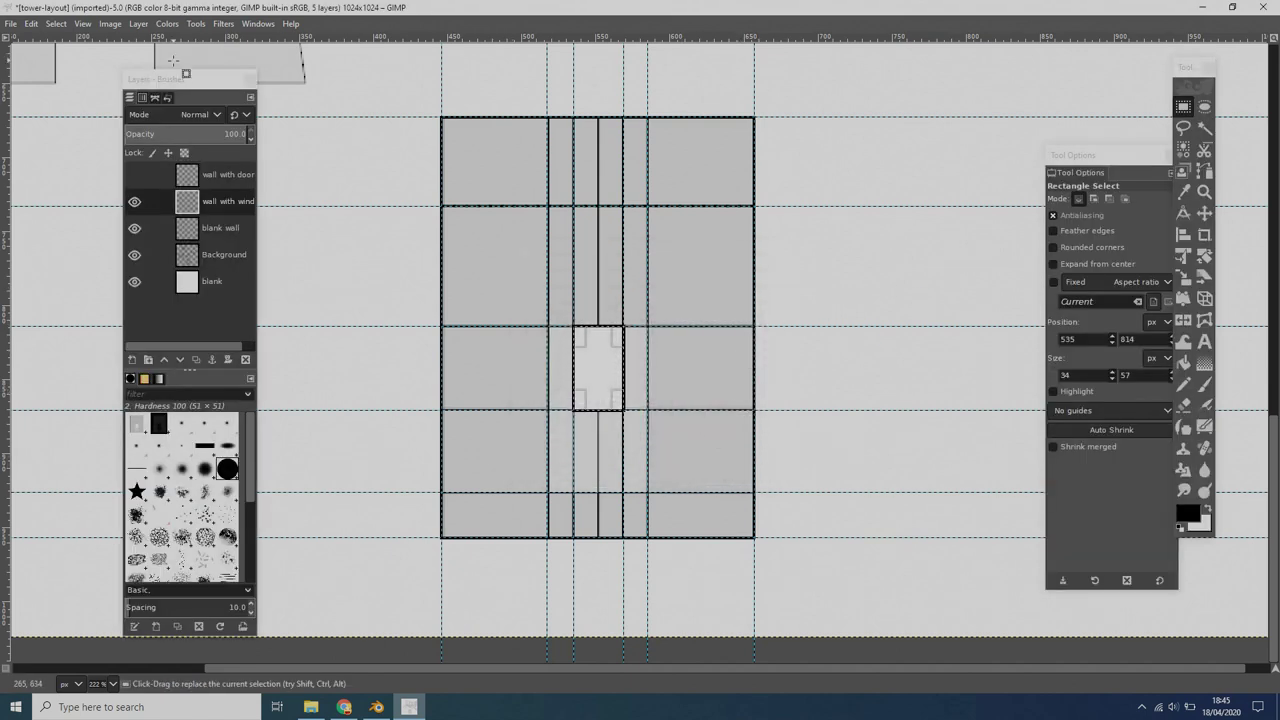
pyautogui.click(134, 228)
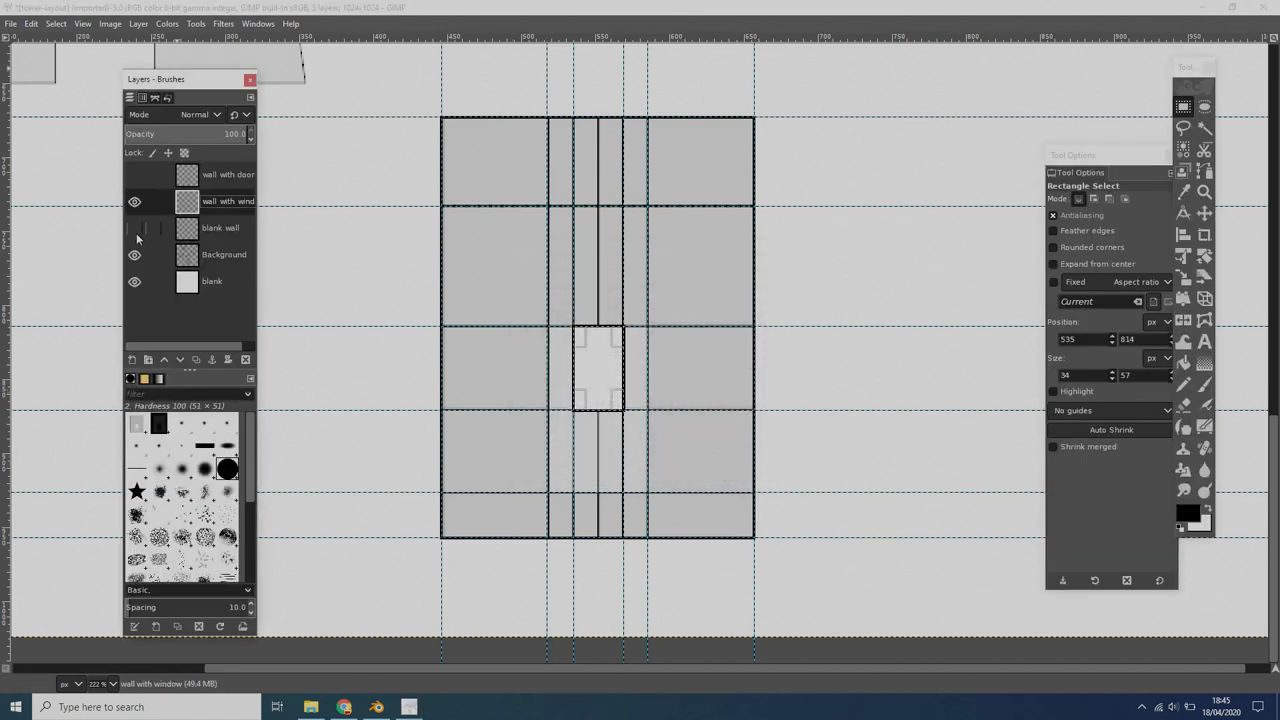
pyautogui.click(134, 254)
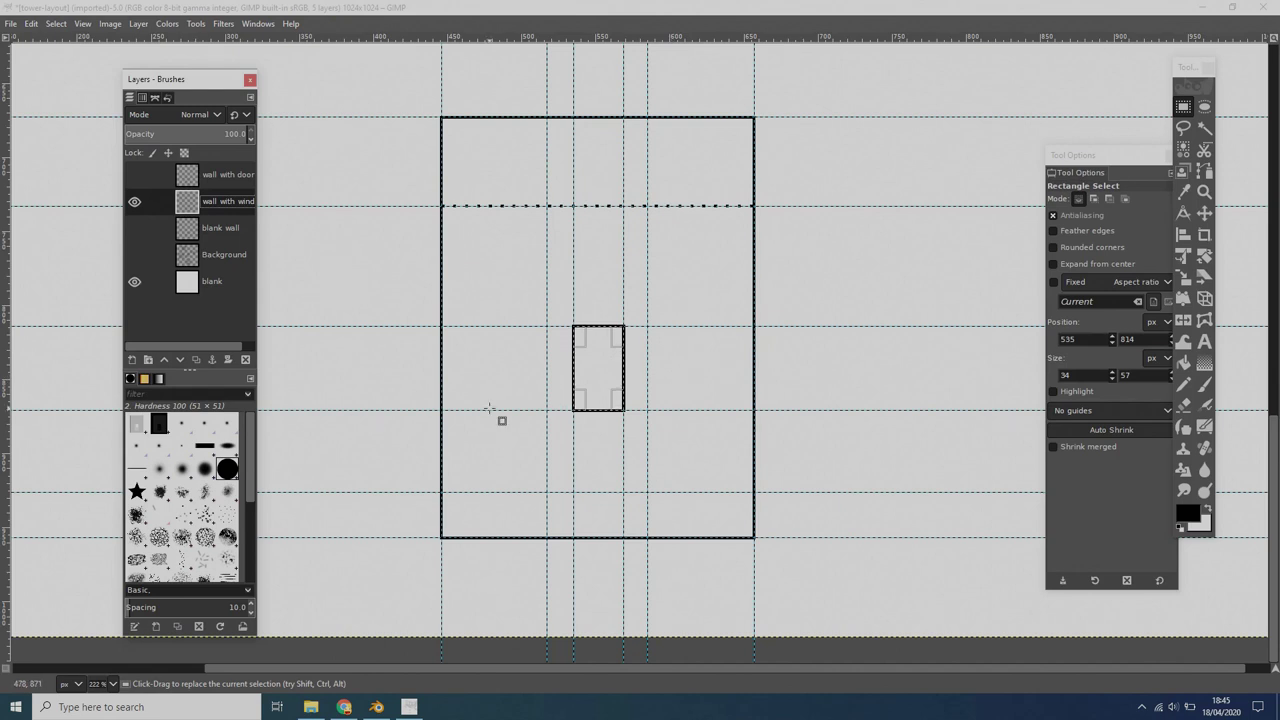
pyautogui.click(136, 226)
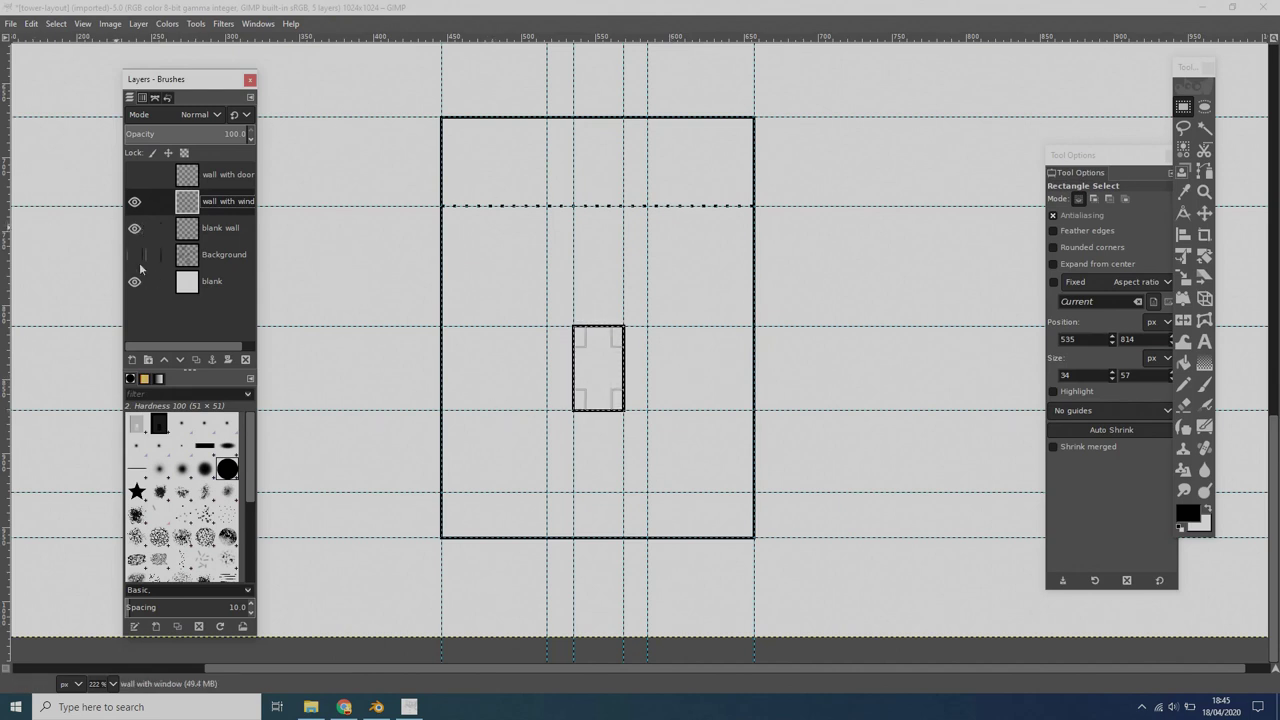
pyautogui.click(137, 256)
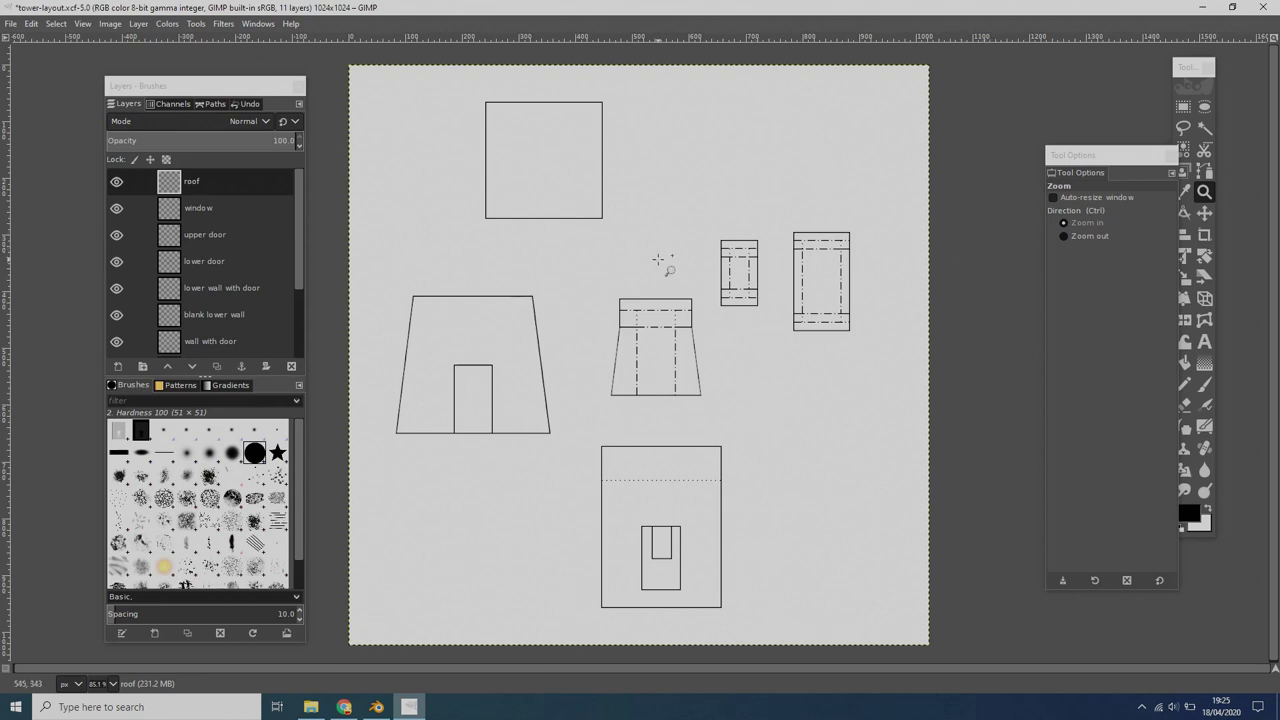
# - Scroll the Layers list and switch the Background layer on, then off again
pyautogui.scroll(-3, 206, 200)
pyautogui.scroll(3, 208, 214)
pyautogui.scroll(-4, 218, 238)
pyautogui.click(116, 316)
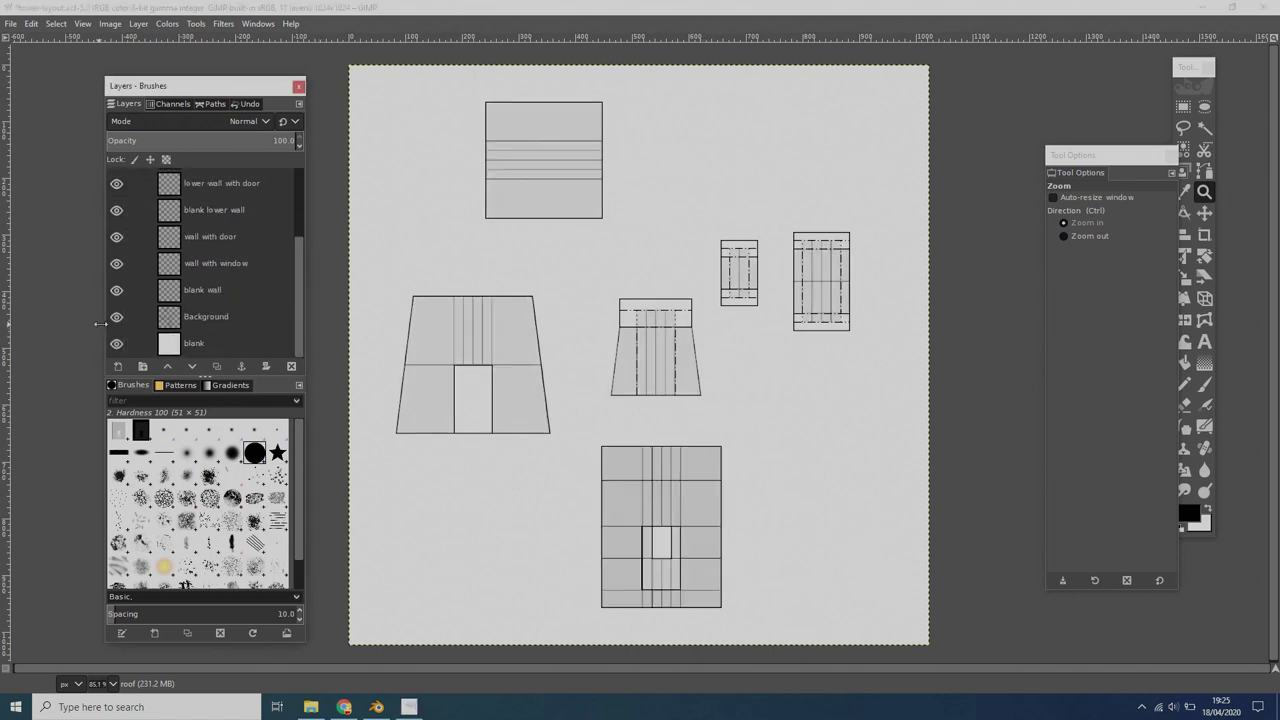
pyautogui.click(116, 316)
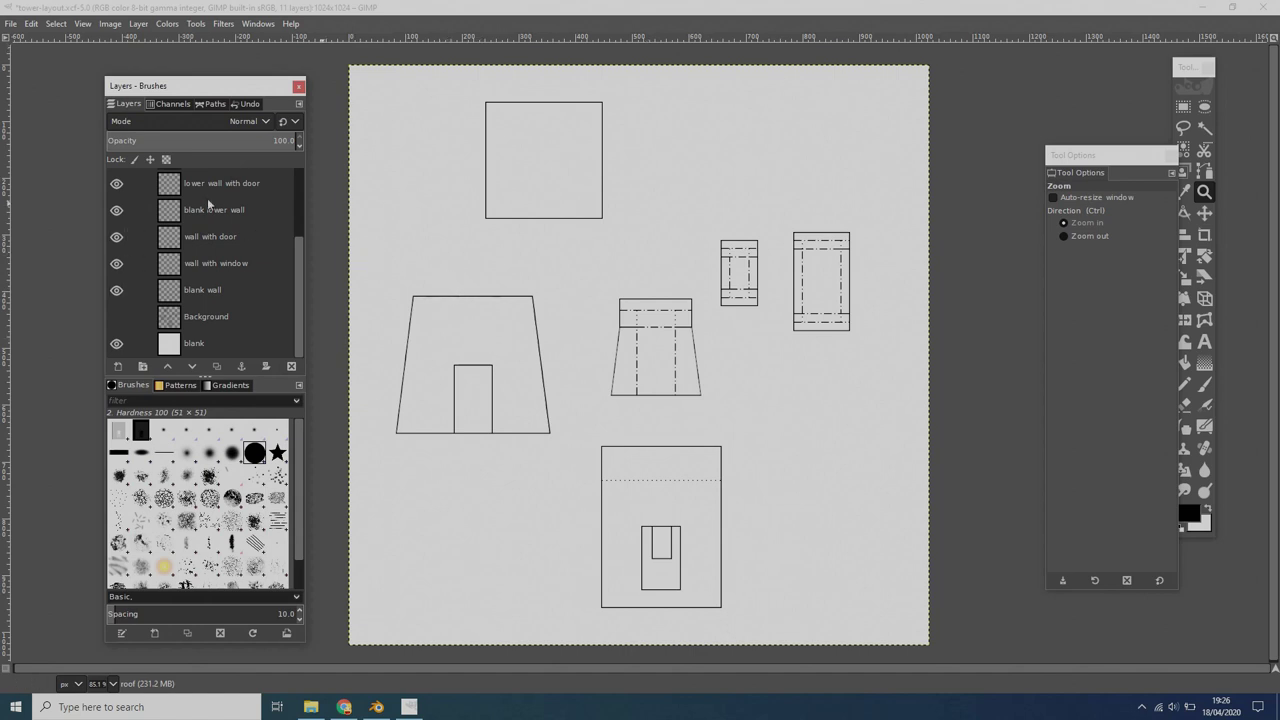
# - Resize the canvas to 3000 px wide by 1024 px high in Canvas Size
pyautogui.click(110, 23)
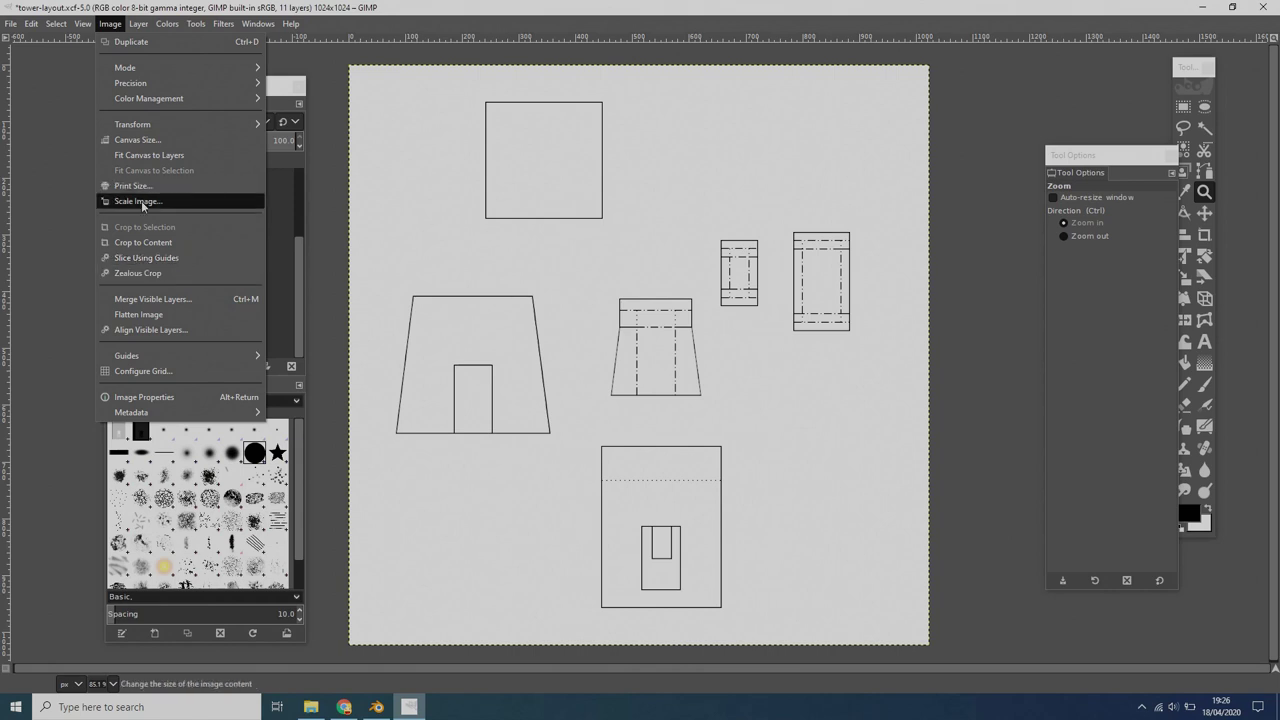
pyautogui.click(140, 141)
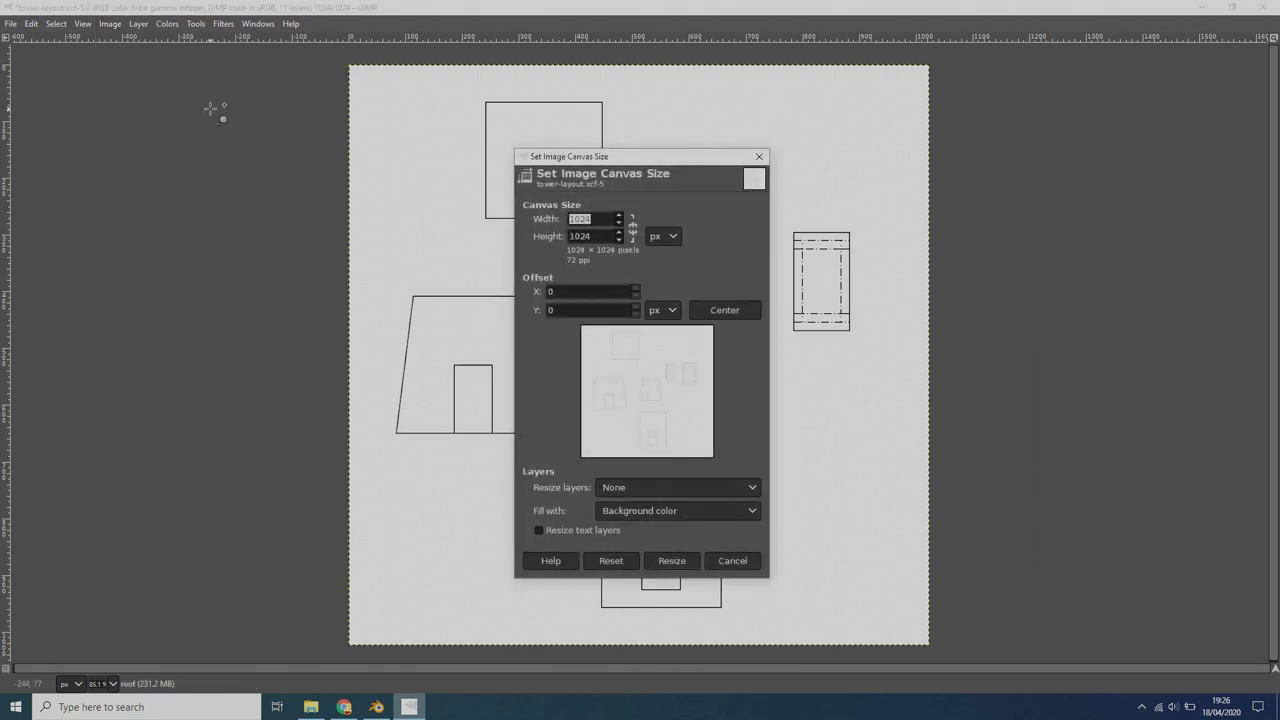
pyautogui.write('3')
pyautogui.press('Return')
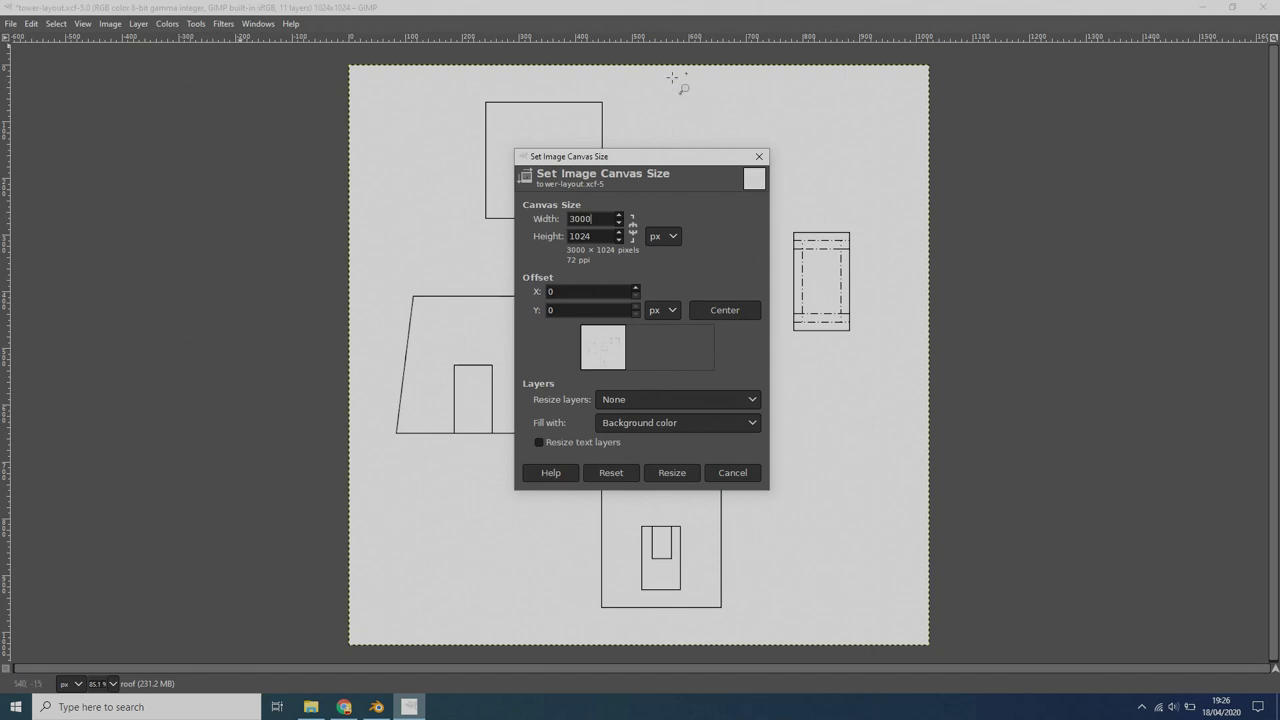
pyautogui.click(672, 473)
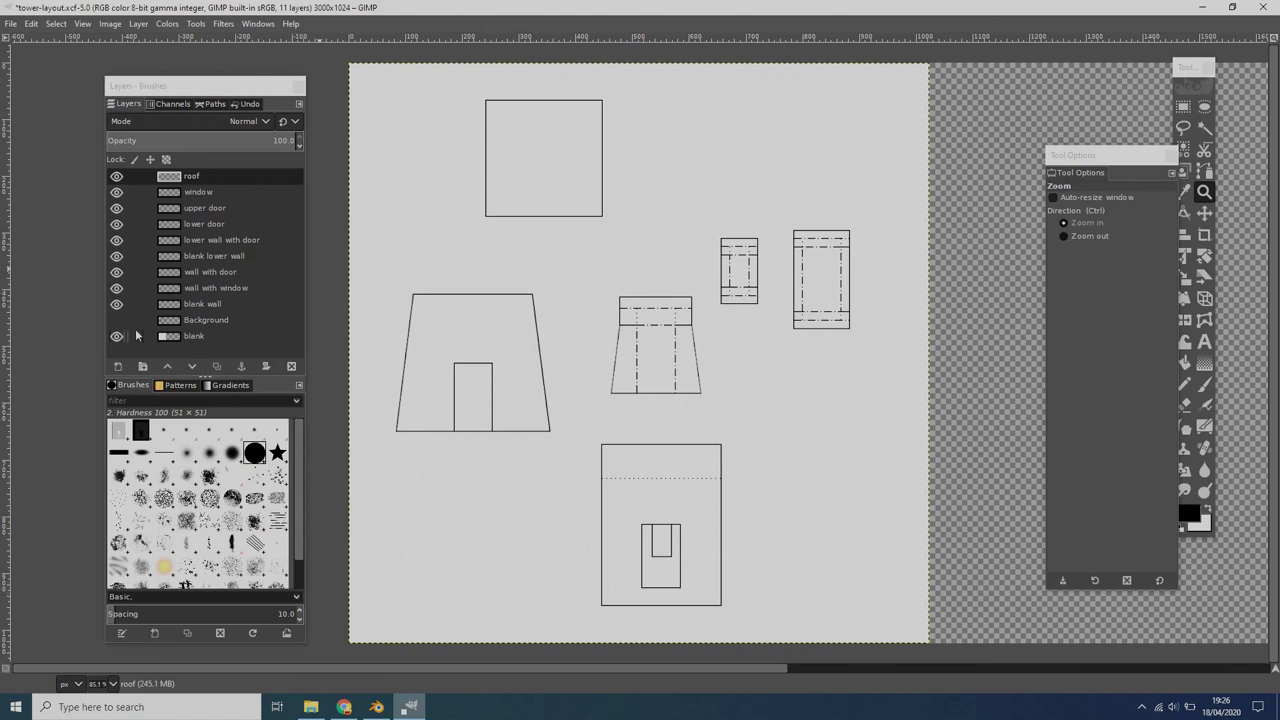
# - Create a new 3000 × 1024 layer 'roof #1' filled with White
pyautogui.click(118, 366)
pyautogui.click(207, 505)
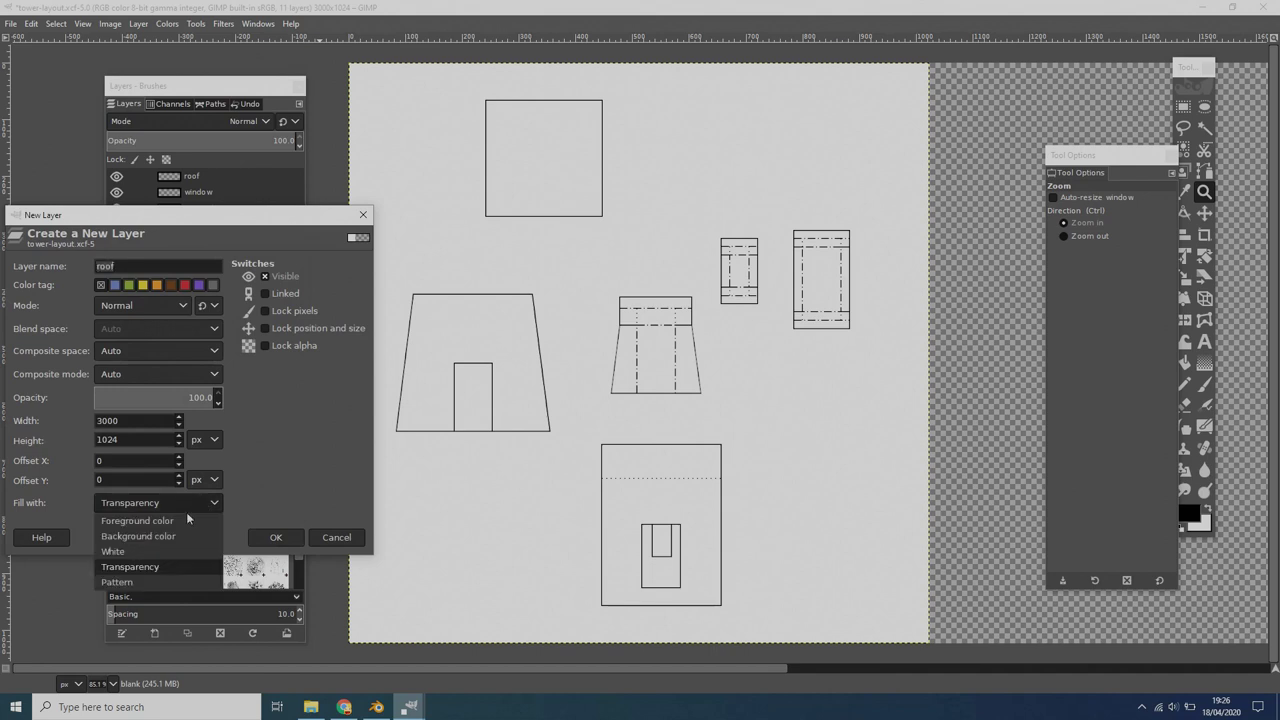
pyautogui.click(166, 553)
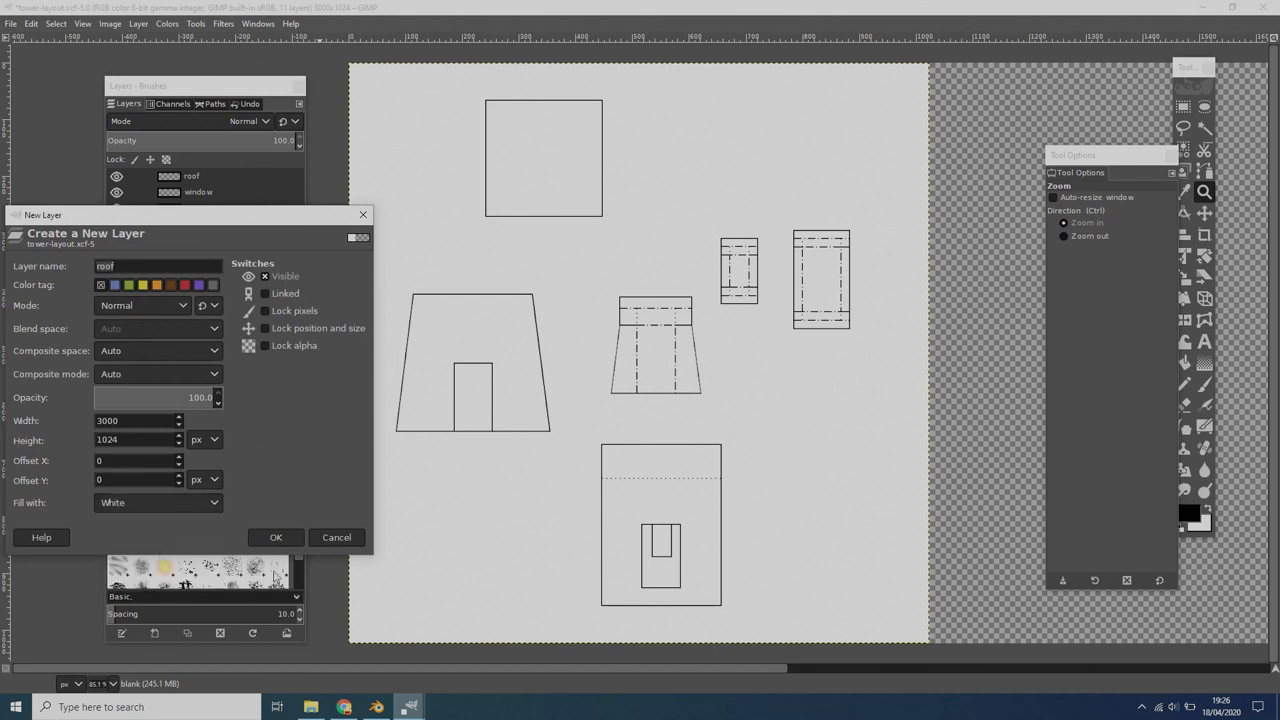
pyautogui.click(276, 538)
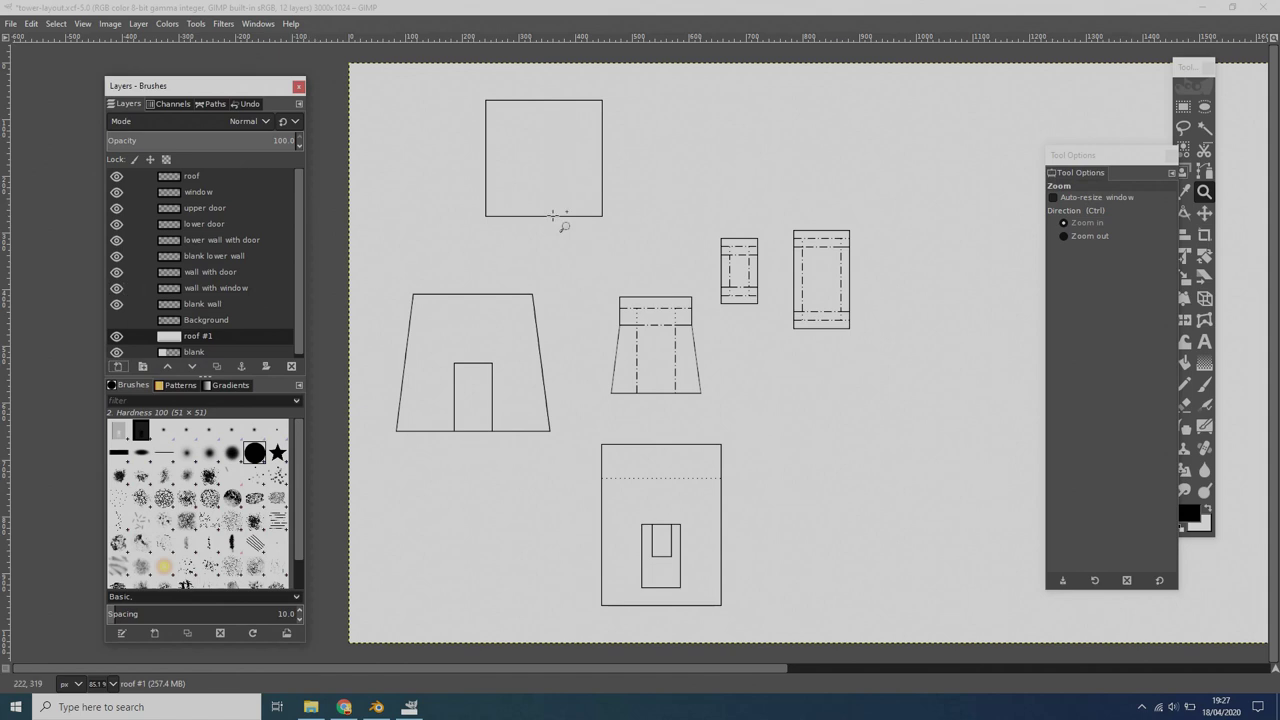
# - Add horizontal and vertical guides on the 3000 px canvas and move the tool windows aside
pyautogui.click(671, 40)
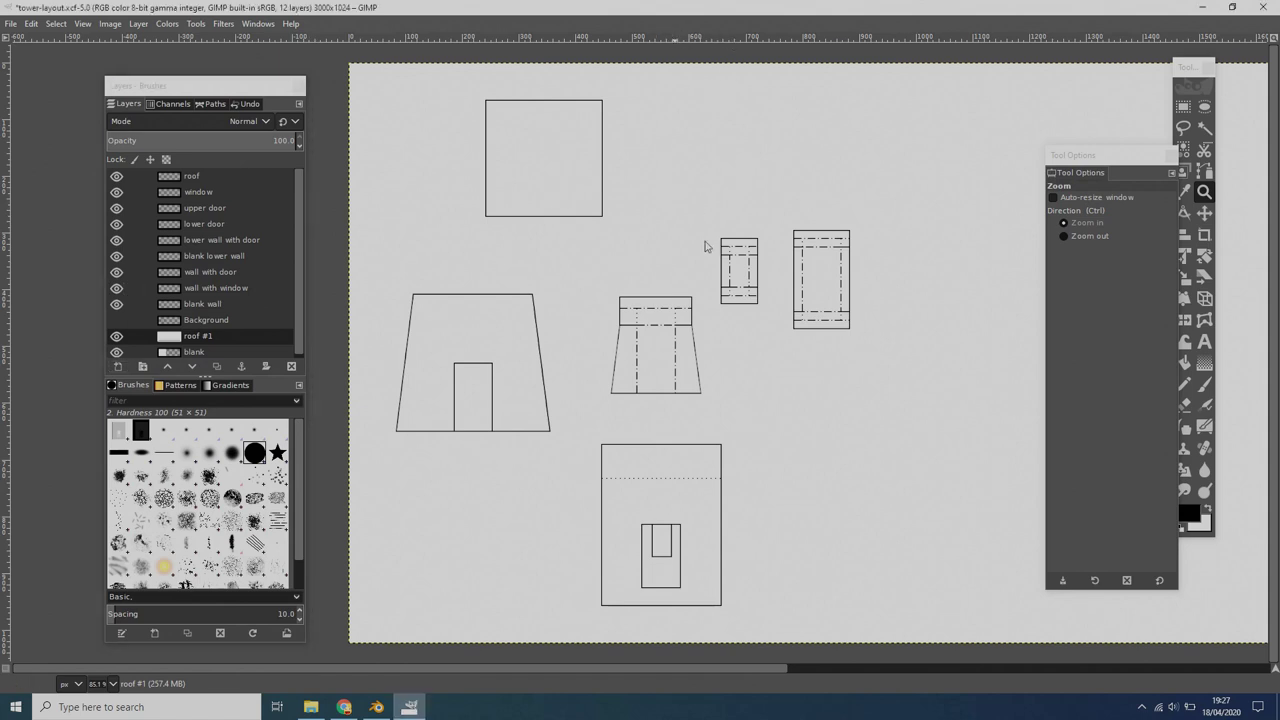
pyautogui.moveTo(420, 38); pyautogui.dragTo(521, 442)
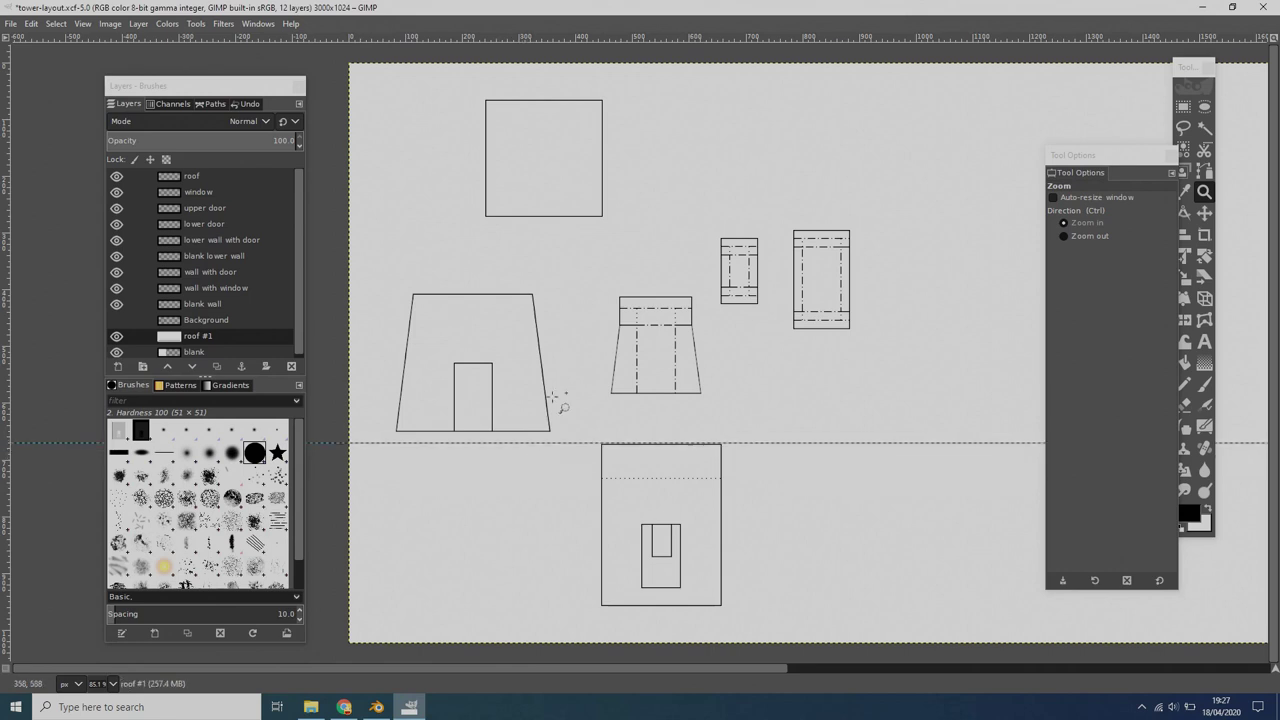
pyautogui.moveTo(1138, 157); pyautogui.dragTo(110, 150)
pyautogui.click(143, 148)
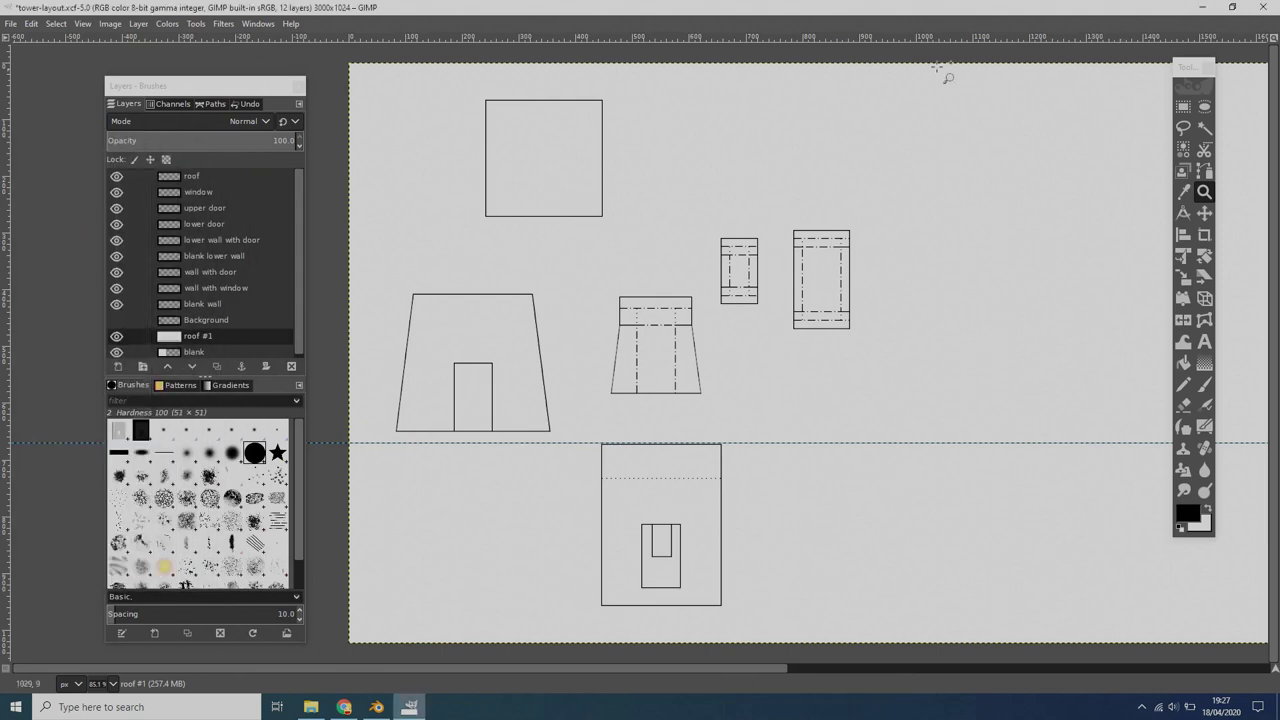
pyautogui.moveTo(1190, 66); pyautogui.dragTo(55, 136)
pyautogui.moveTo(5, 320); pyautogui.dragTo(1070, 290)
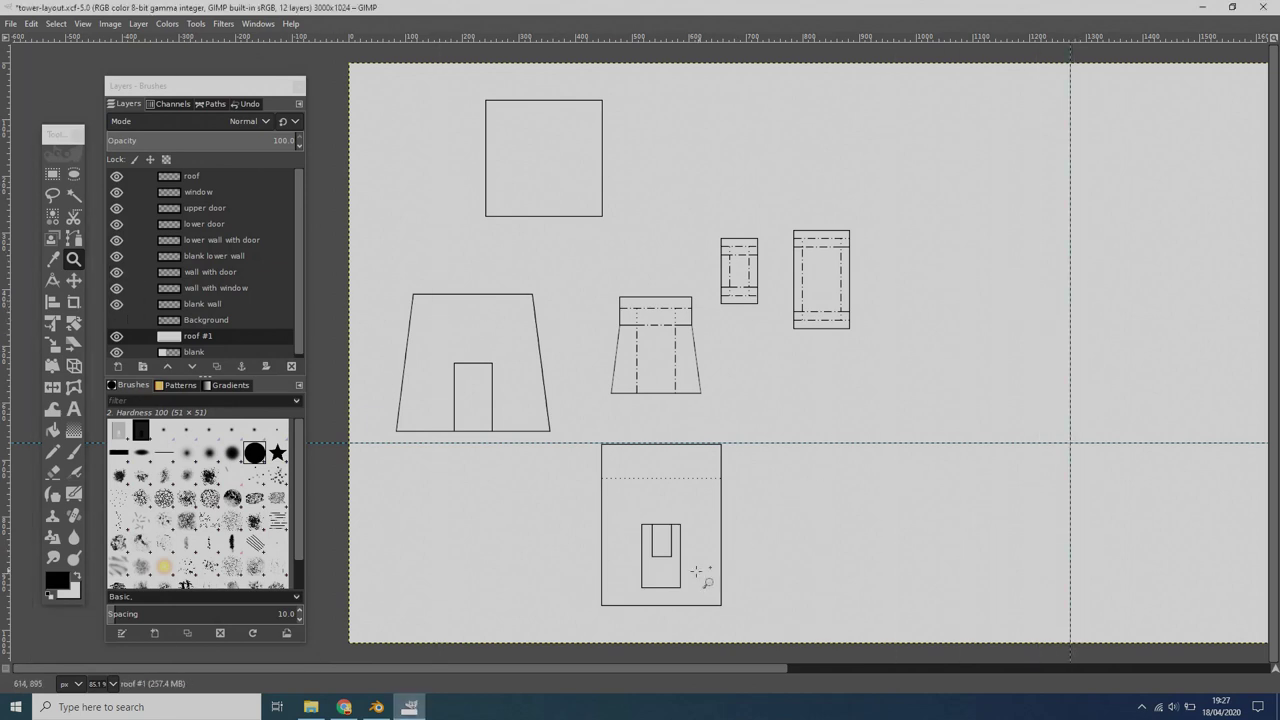
pyautogui.hscroll(5, 684, 667)
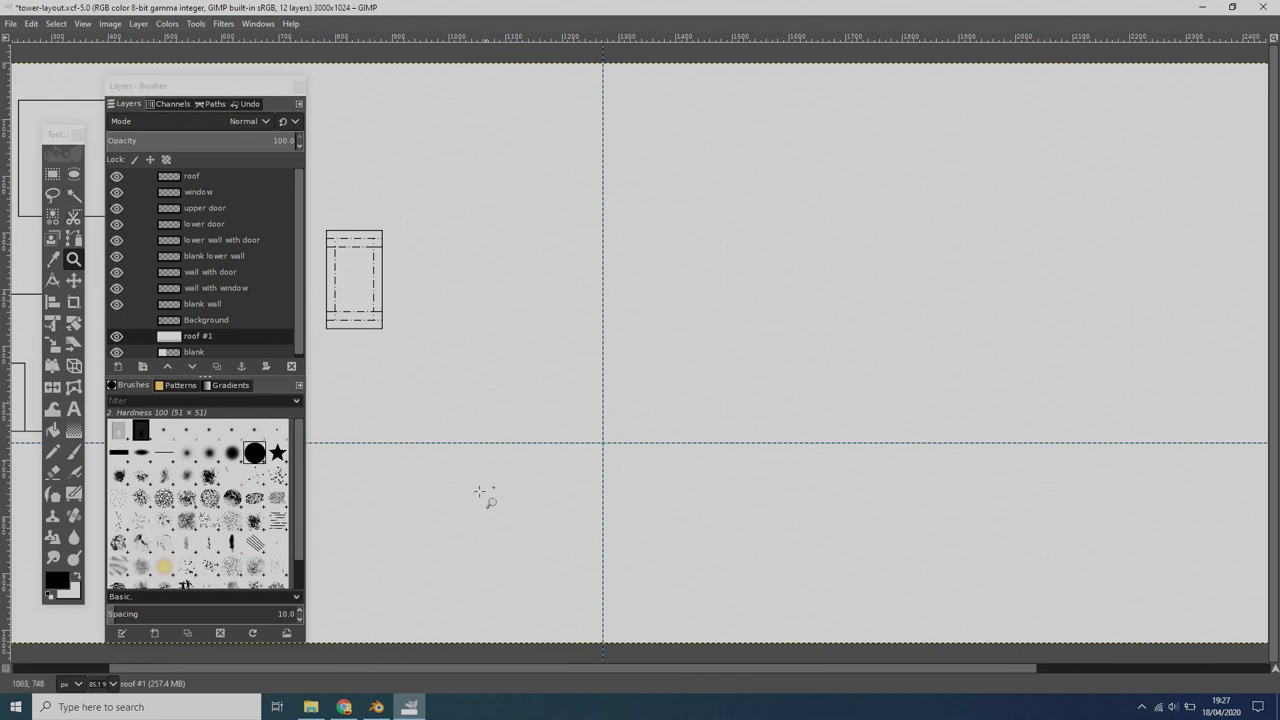
pyautogui.scroll(-1, 190, 313)
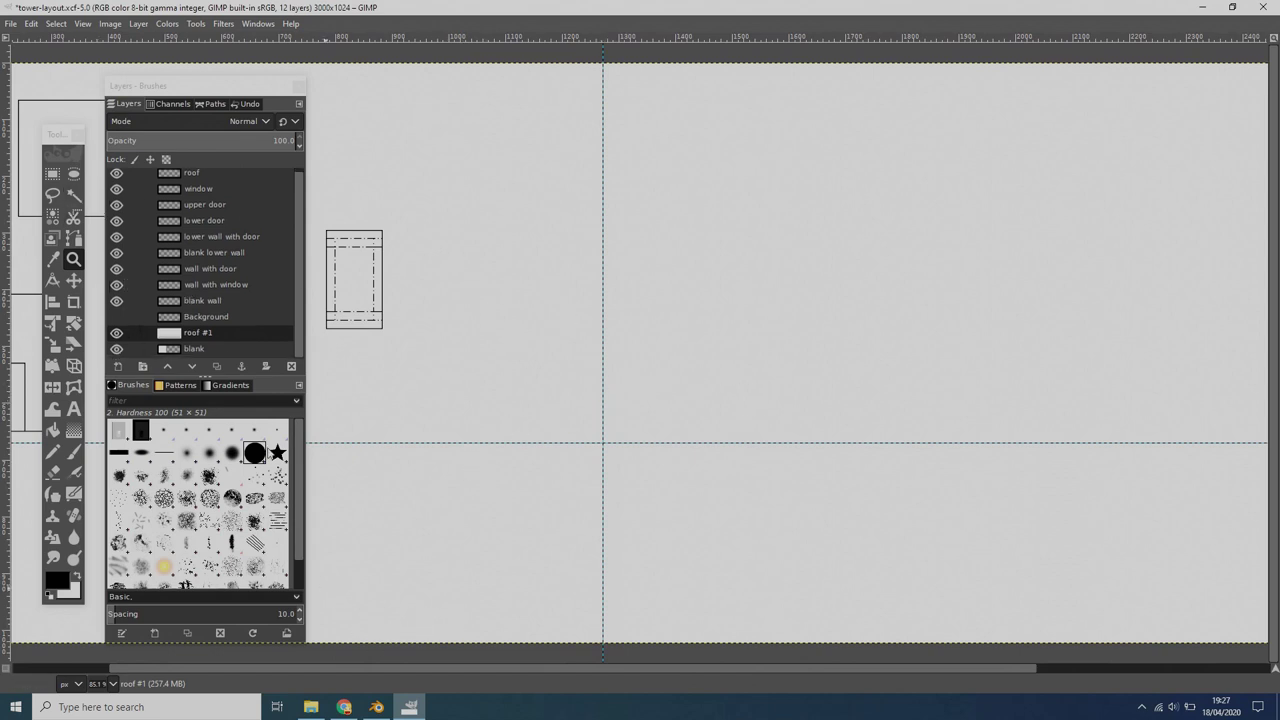
# - Use the Move tool to shift the lower wall piece up and to the right
pyautogui.click(205, 251)
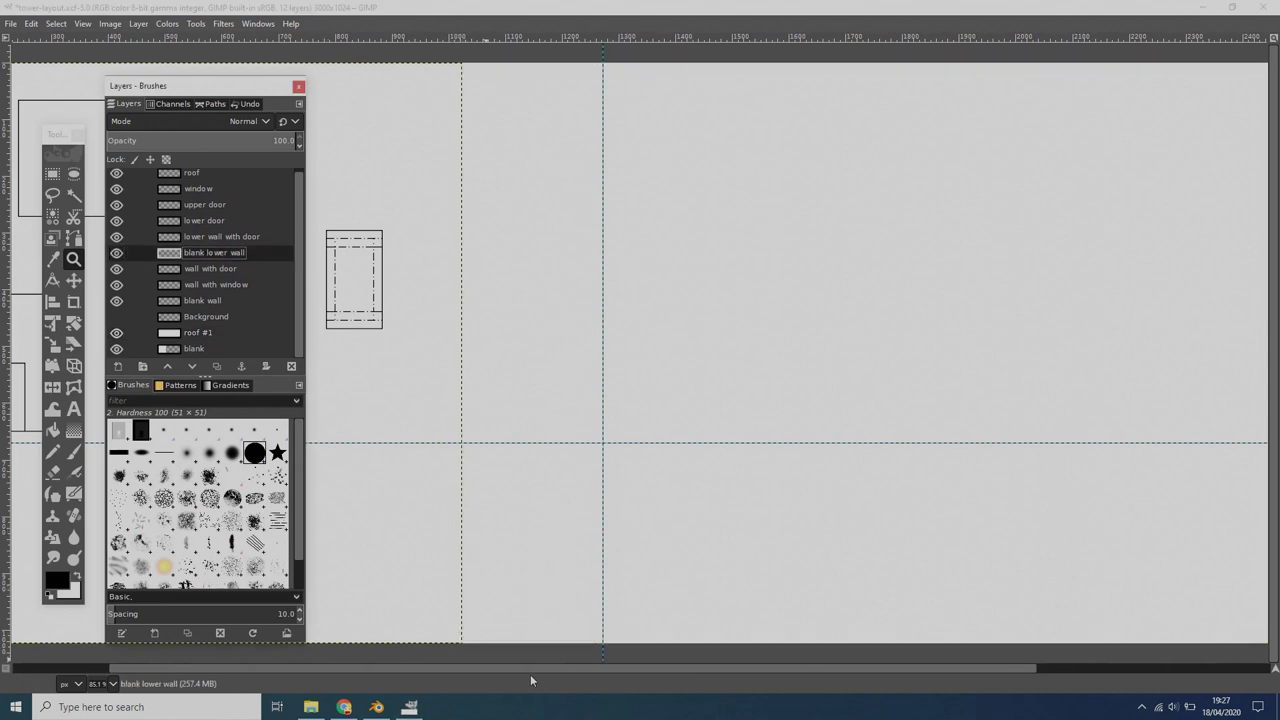
pyautogui.moveTo(478, 666); pyautogui.dragTo(314, 648)
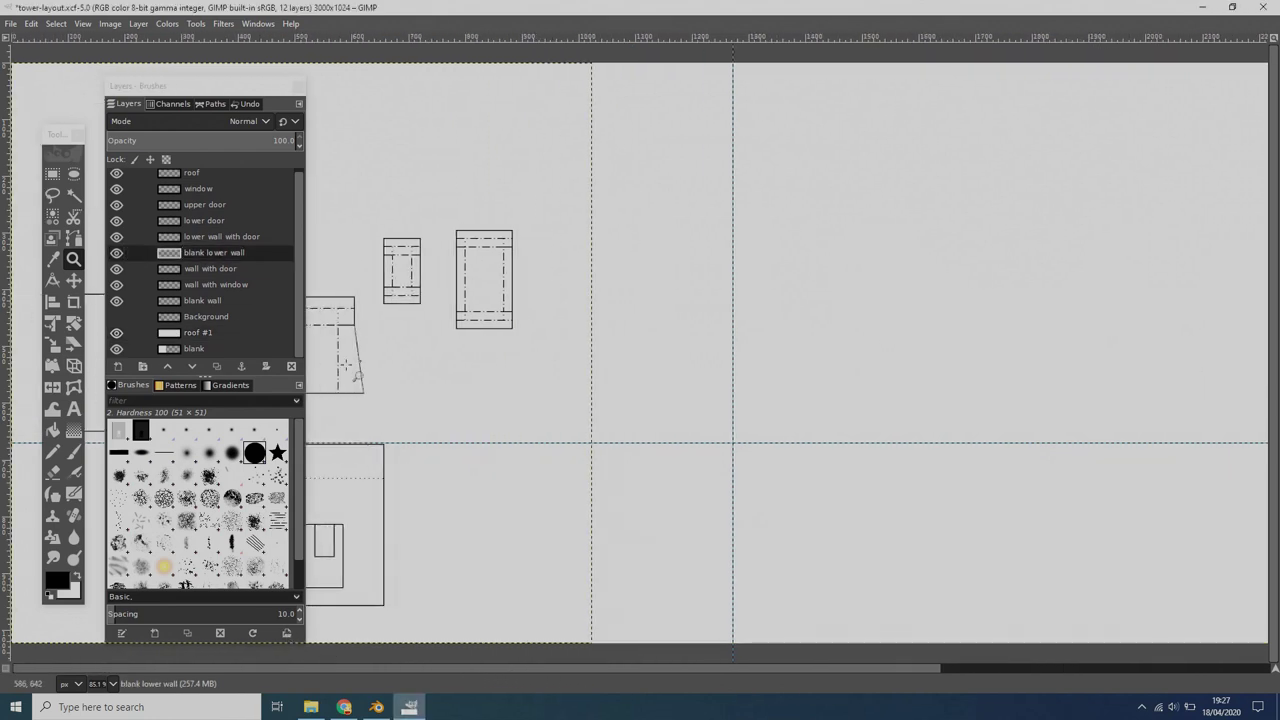
pyautogui.click(73, 280)
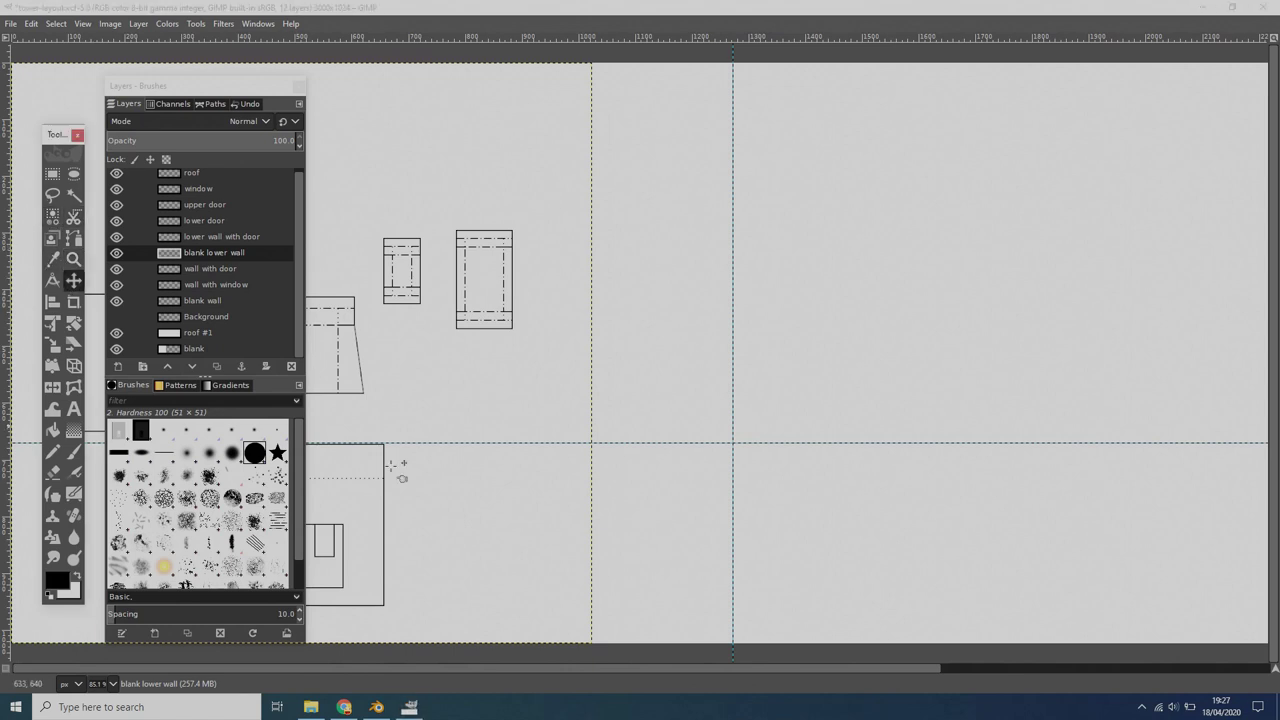
pyautogui.moveTo(383, 515)
pyautogui.mouseDown()
pyautogui.moveTo(432, 505)
pyautogui.moveTo(371, 514)
pyautogui.moveTo(383, 522)
pyautogui.mouseUp()
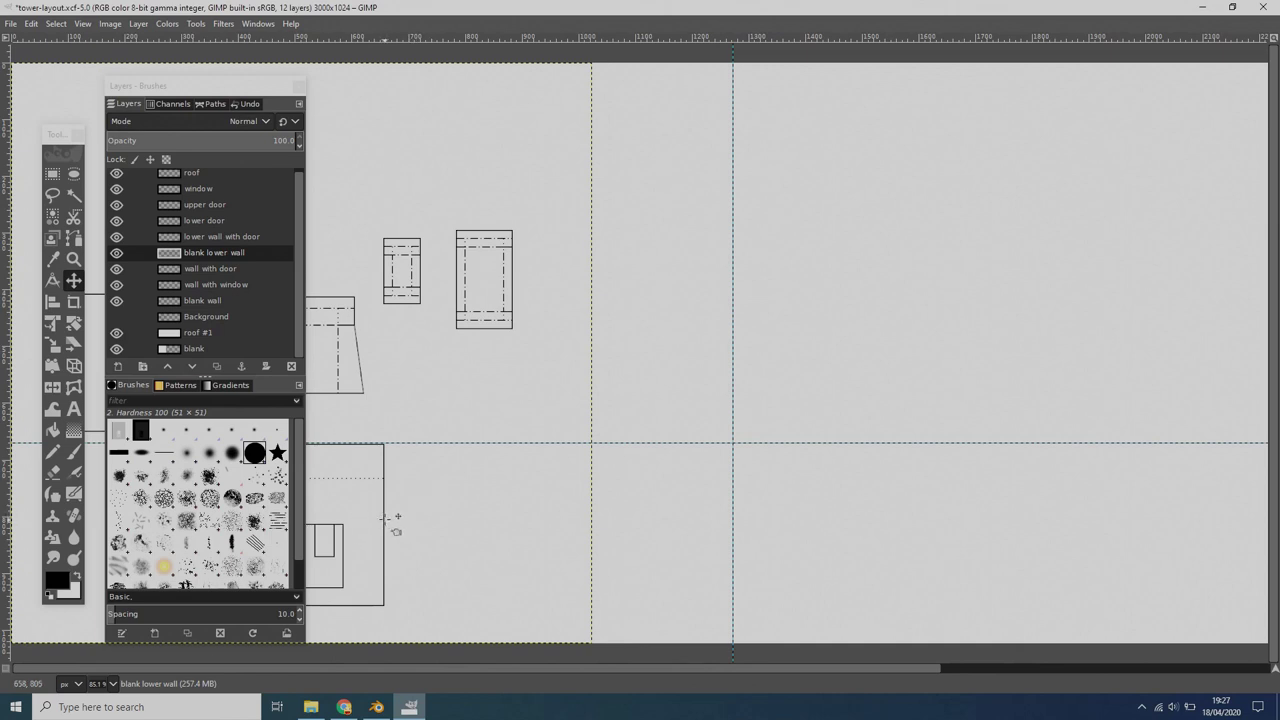
pyautogui.moveTo(382, 517); pyautogui.dragTo(853, 355)
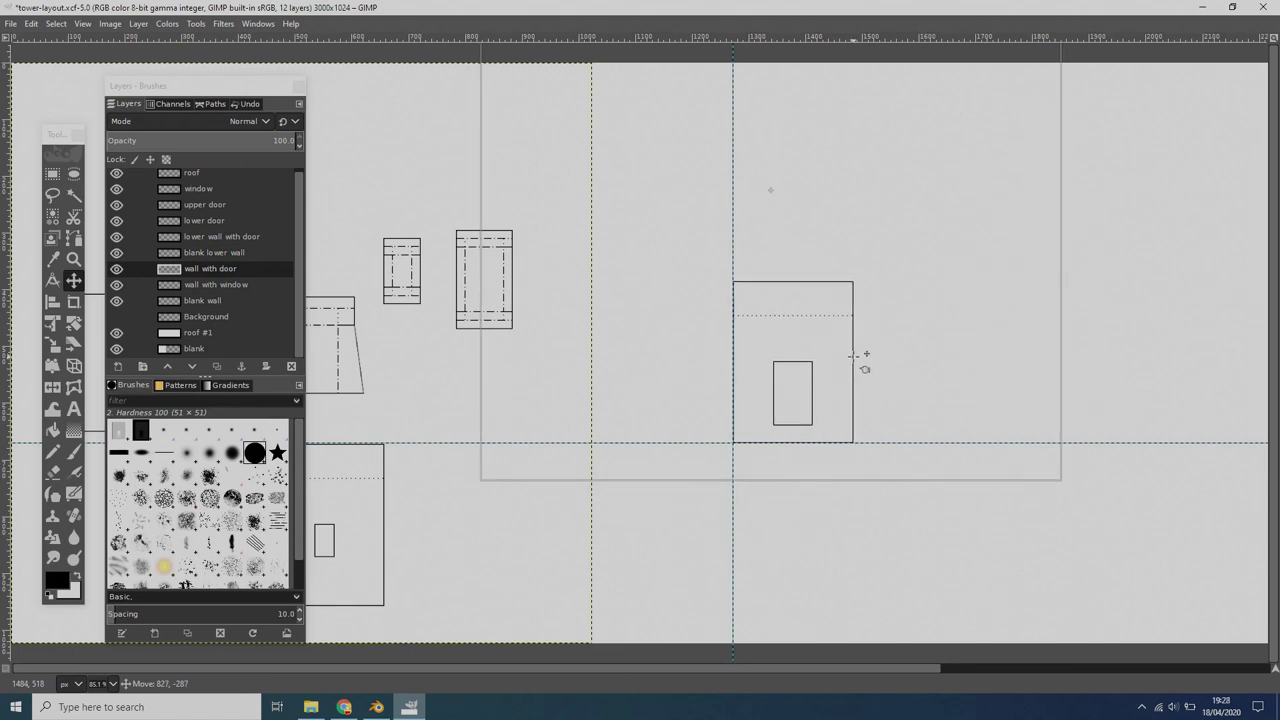
pyautogui.moveTo(852, 354); pyautogui.dragTo(852, 353)
pyautogui.click(852, 352)
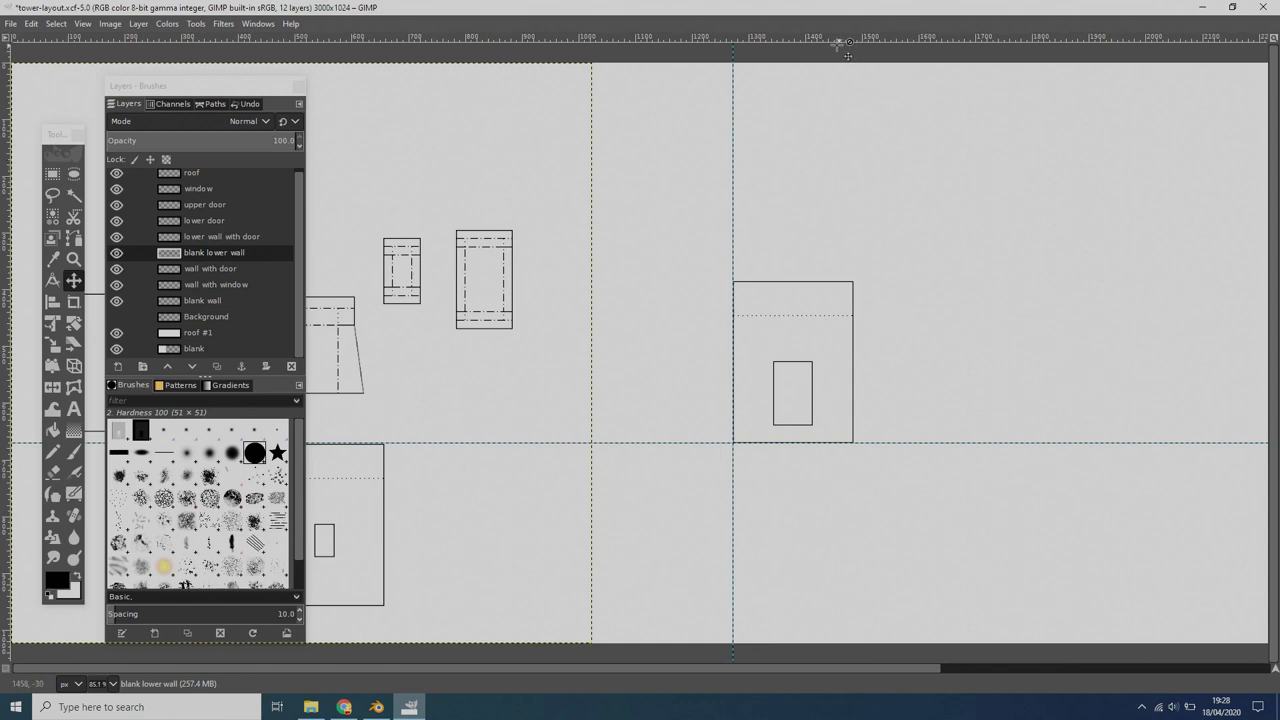
# - Add guides at the wall's top and right edges, then mark roof #1 as linked
pyautogui.moveTo(824, 38); pyautogui.dragTo(917, 286)
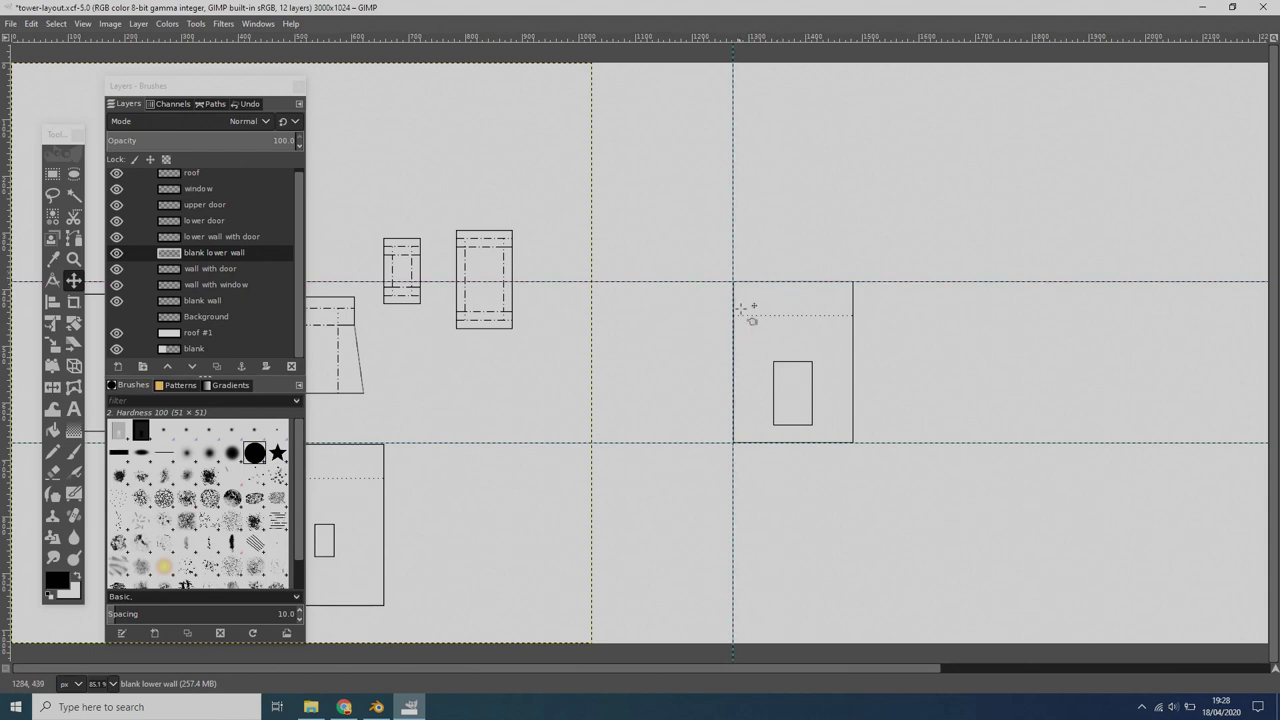
pyautogui.moveTo(2, 305); pyautogui.dragTo(866, 331)
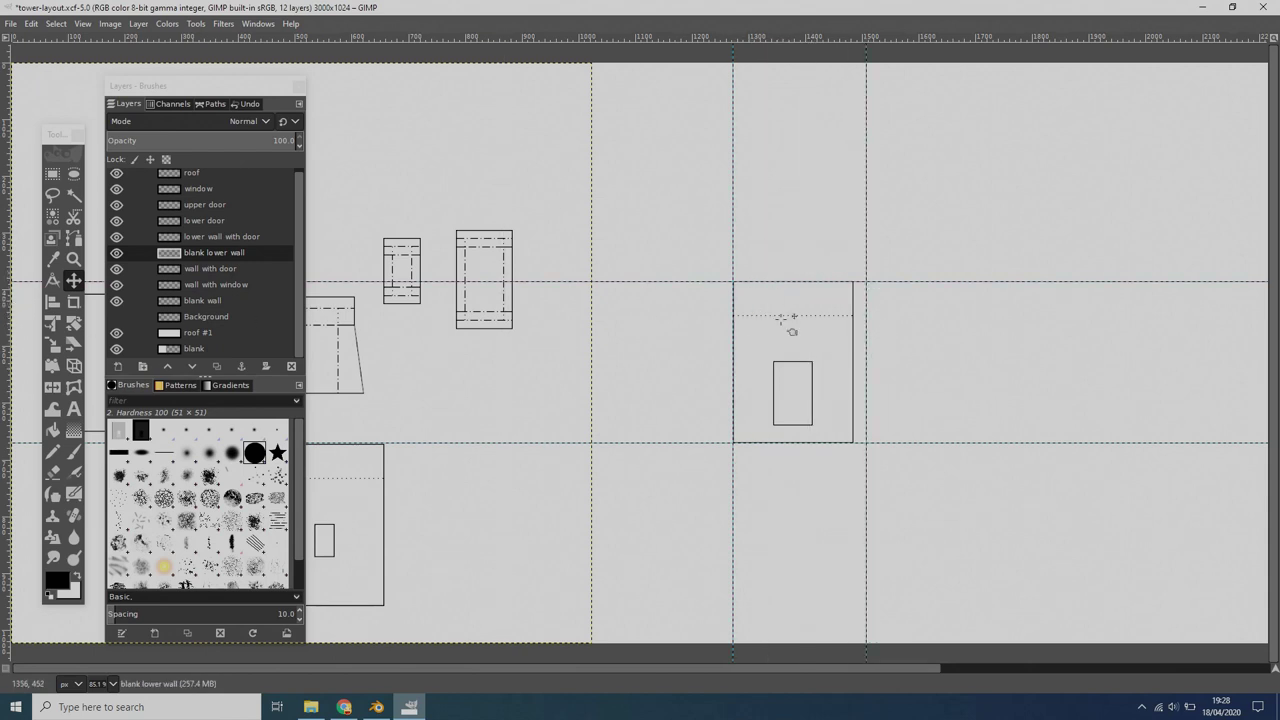
pyautogui.click(210, 268)
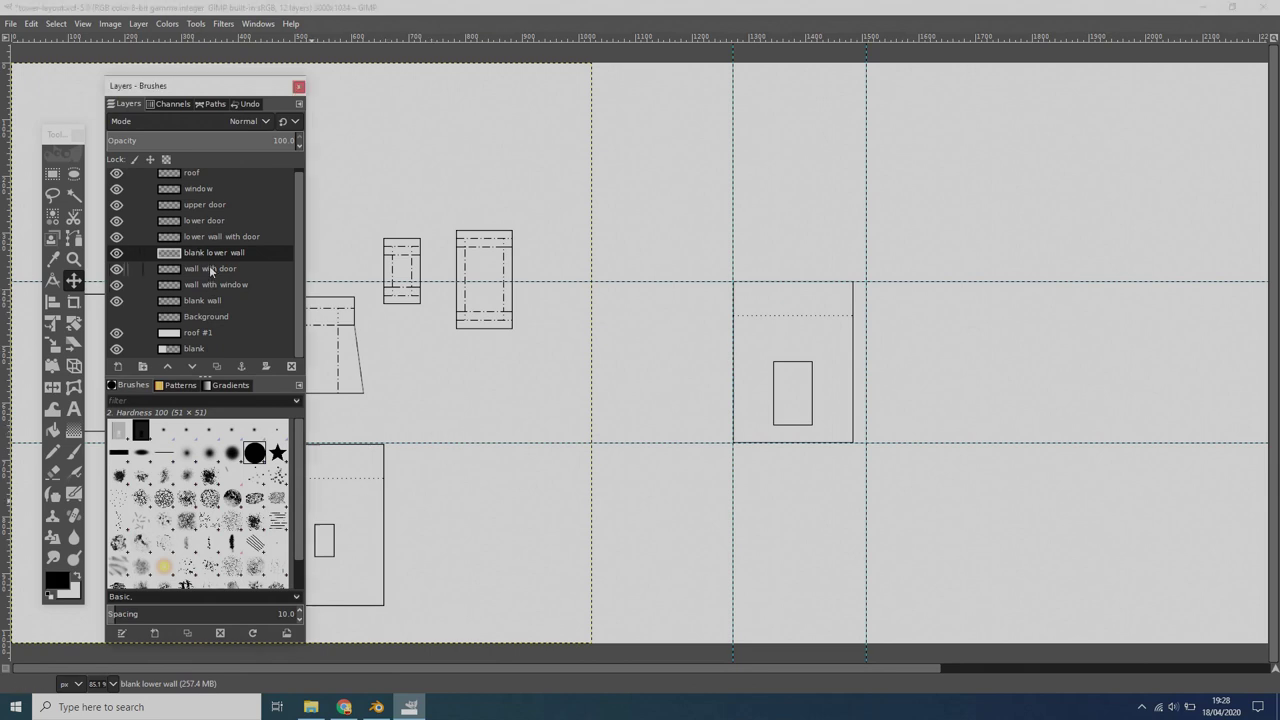
pyautogui.moveTo(394, 540)
pyautogui.mouseDown()
pyautogui.moveTo(563, 527)
pyautogui.moveTo(400, 544)
pyautogui.mouseUp()
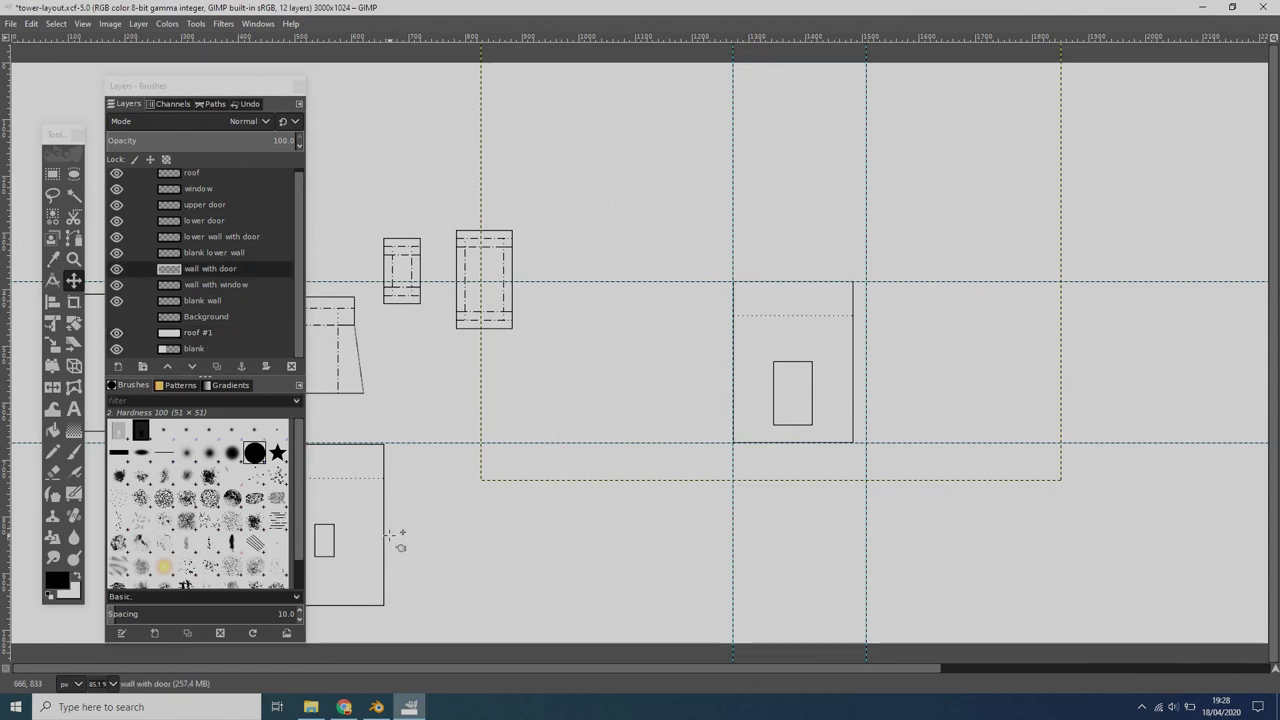
pyautogui.click(133, 338)
pyautogui.click(134, 334)
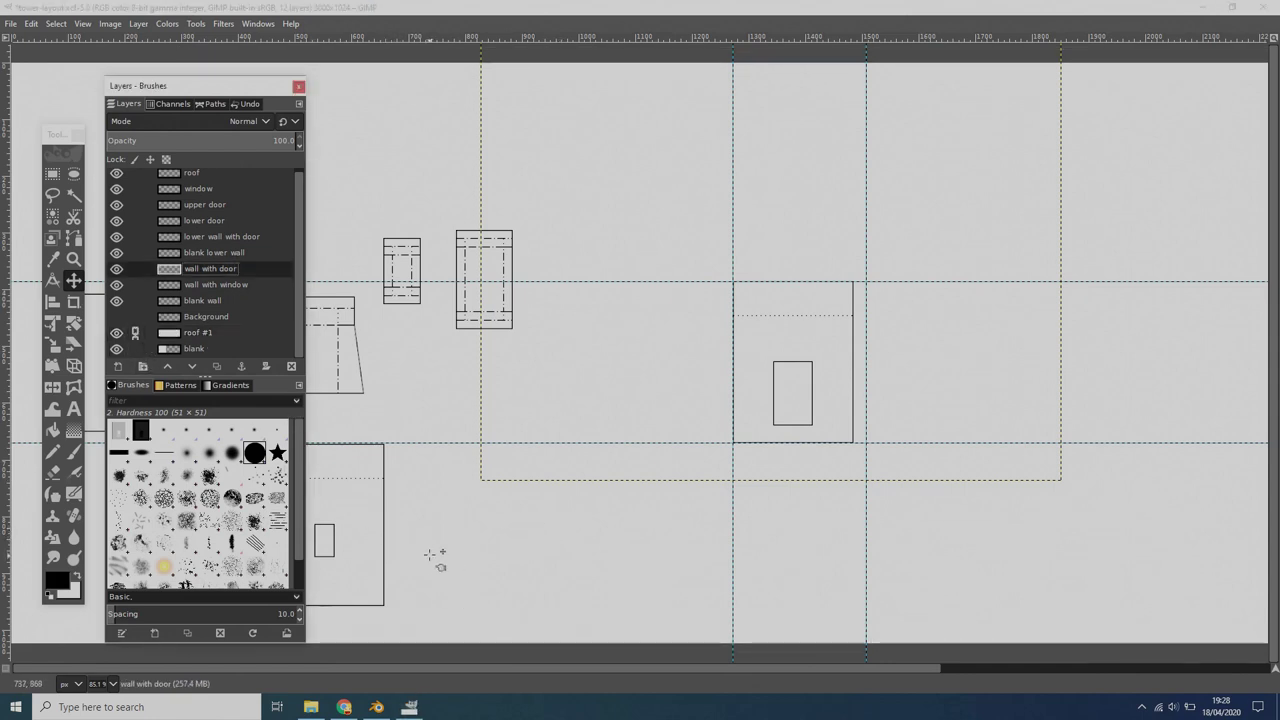
pyautogui.moveTo(381, 509); pyautogui.dragTo(600, 551)
# - Undo the accidental roof #1 move and lock its position
pyautogui.hotkey('ctrl', 'z')
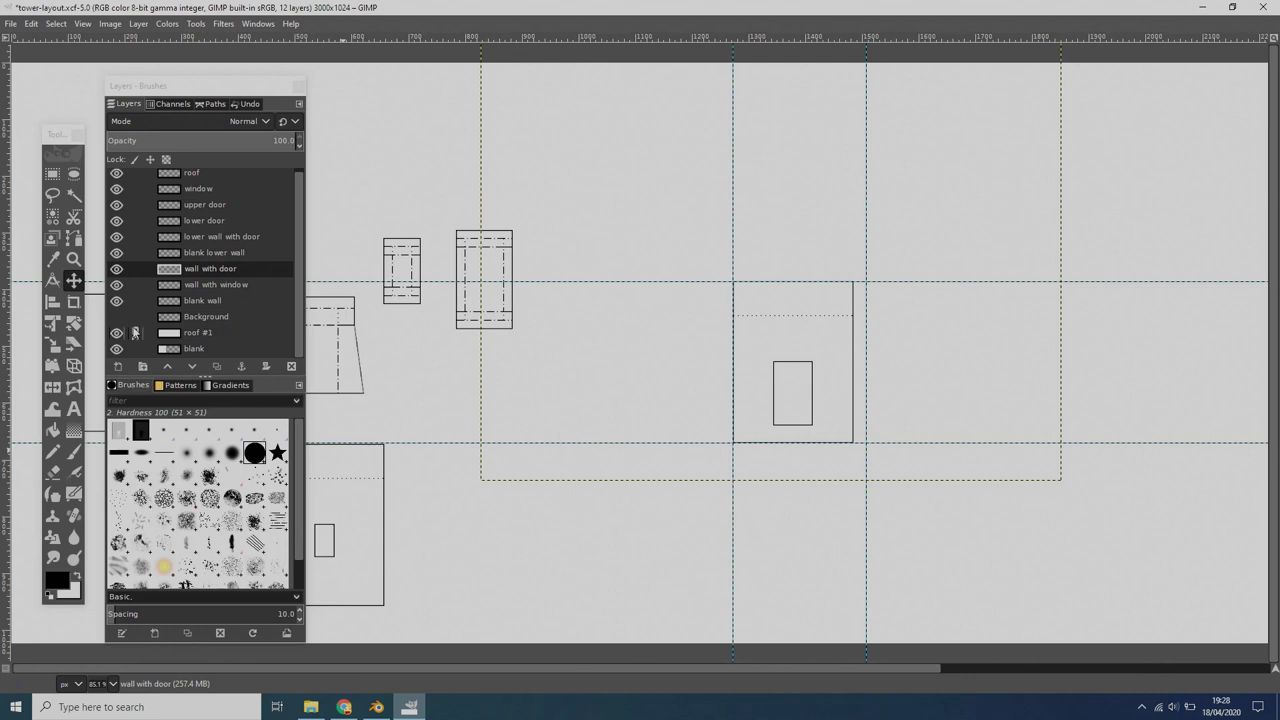
pyautogui.rightClick(136, 333)
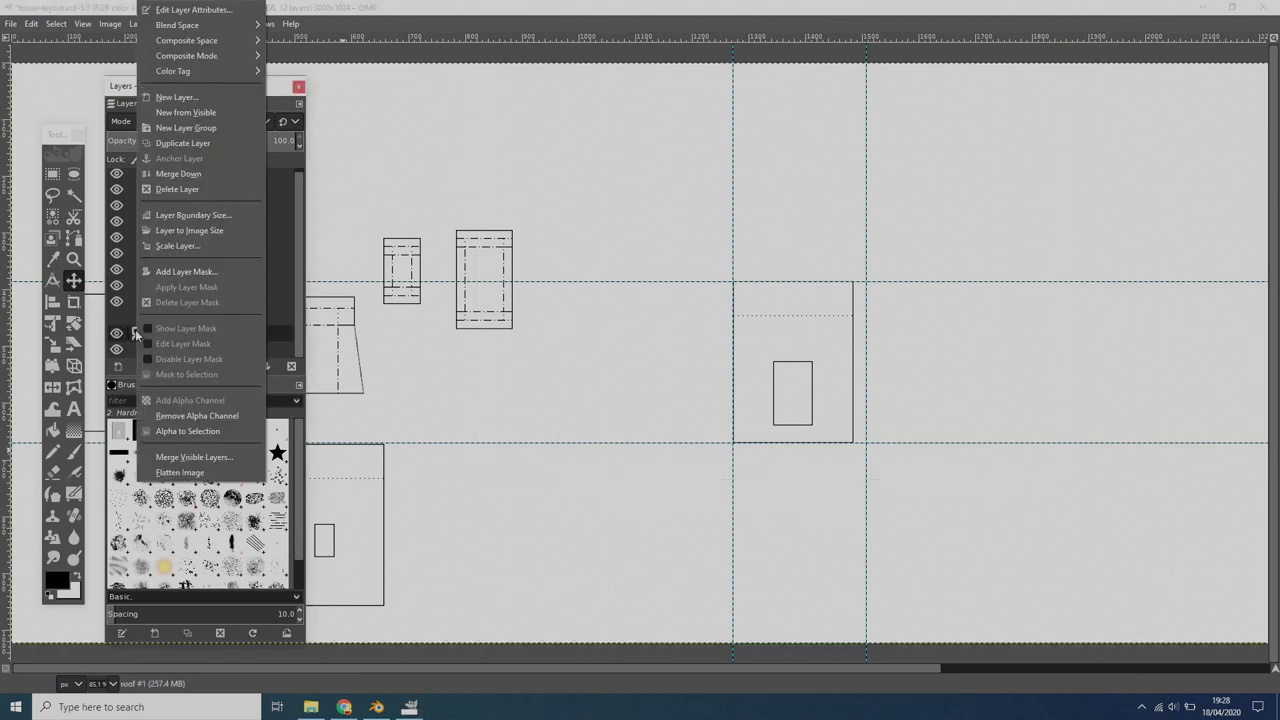
pyautogui.click(129, 333)
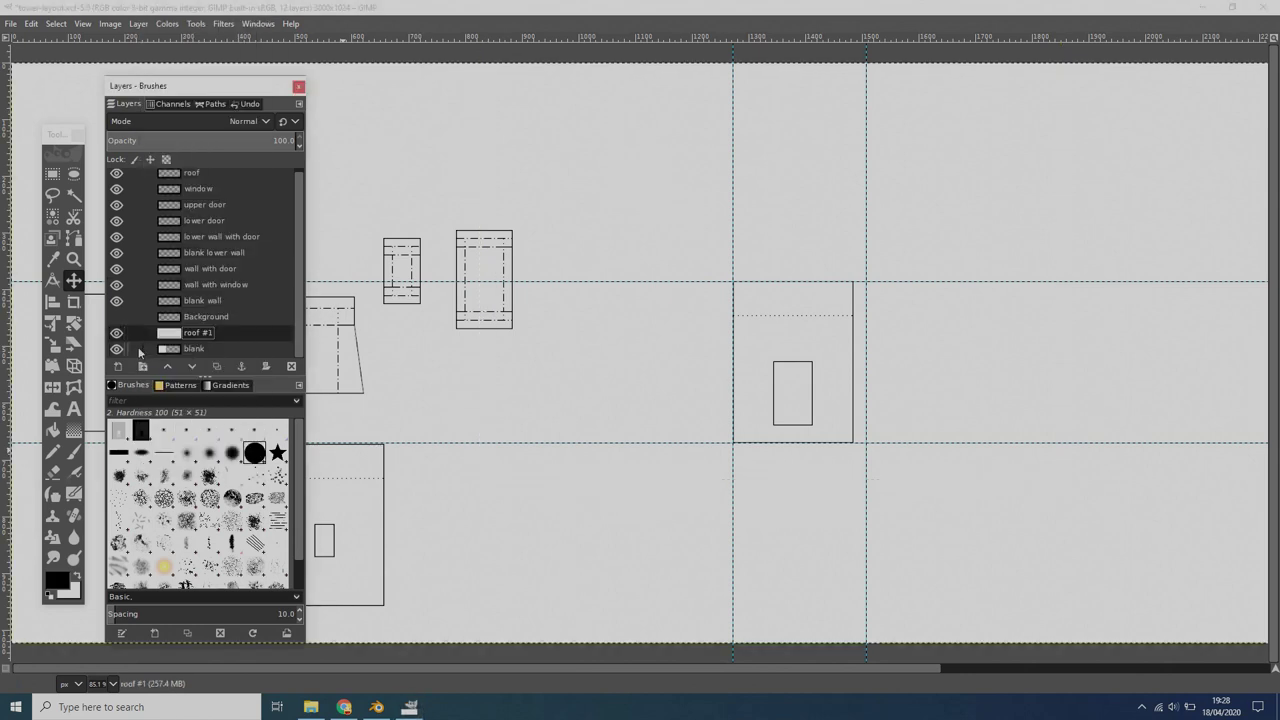
pyautogui.click(150, 160)
pyautogui.click(135, 333)
# - Drag wall with window and blank wall beside the door wall, then zoom in
pyautogui.moveTo(388, 477); pyautogui.dragTo(988, 316)
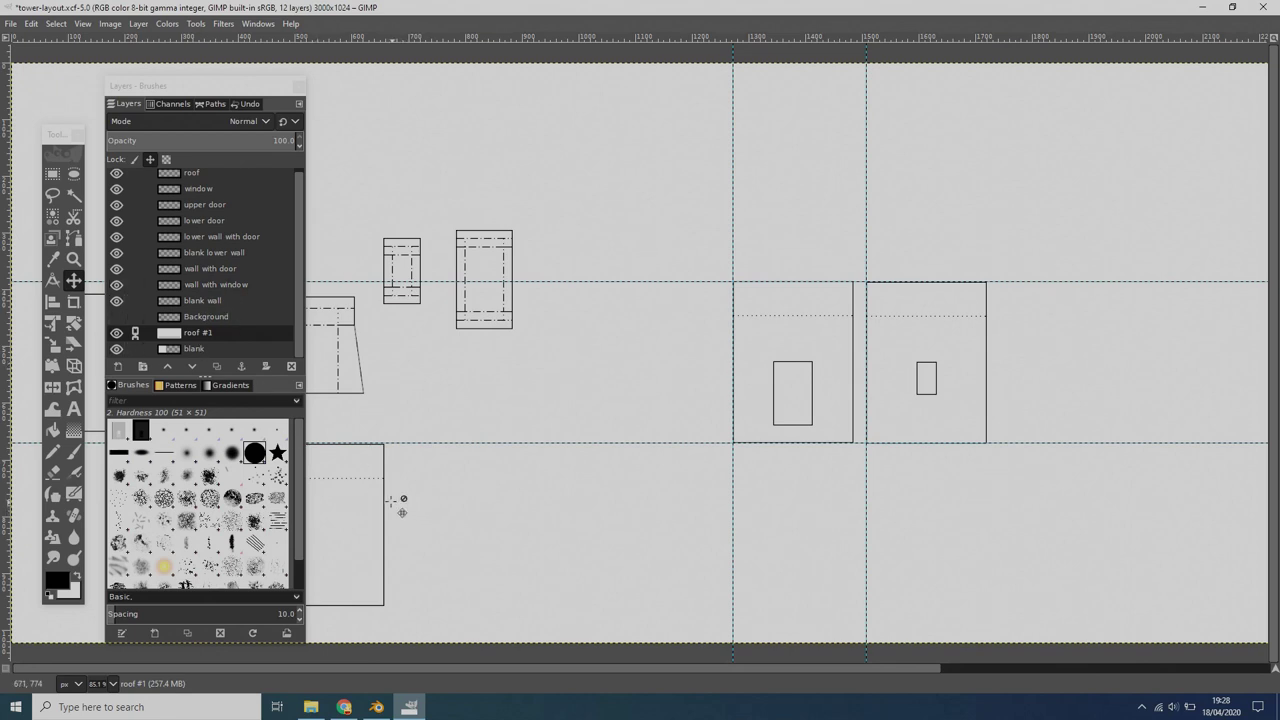
pyautogui.moveTo(384, 494); pyautogui.dragTo(1121, 334)
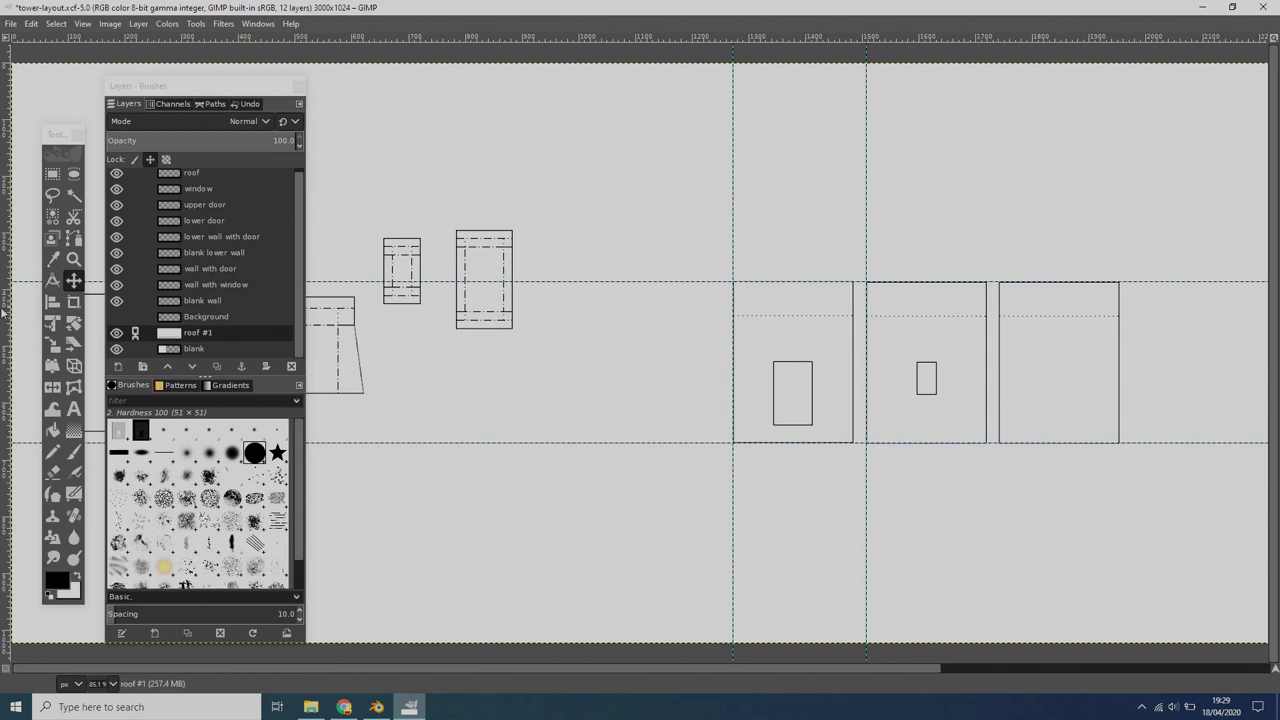
pyautogui.click(73, 258)
pyautogui.moveTo(652, 219); pyautogui.dragTo(1205, 515)
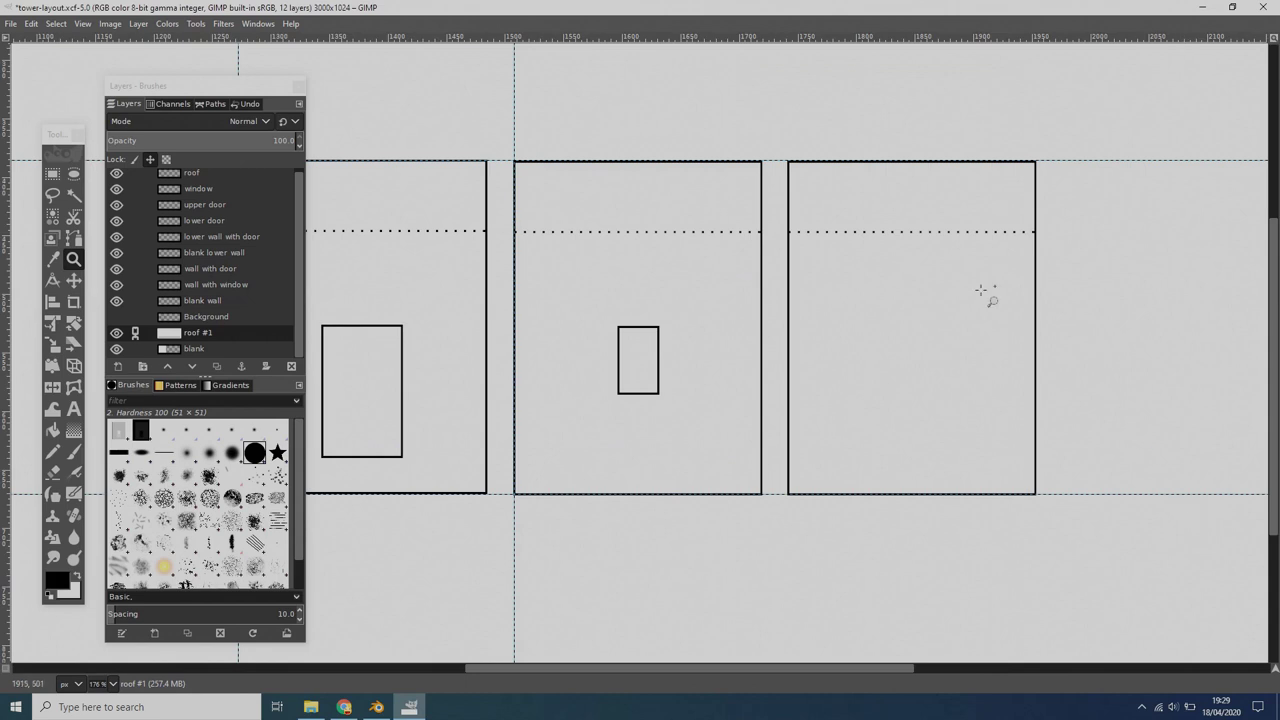
pyautogui.moveTo(193, 92); pyautogui.dragTo(108, 80)
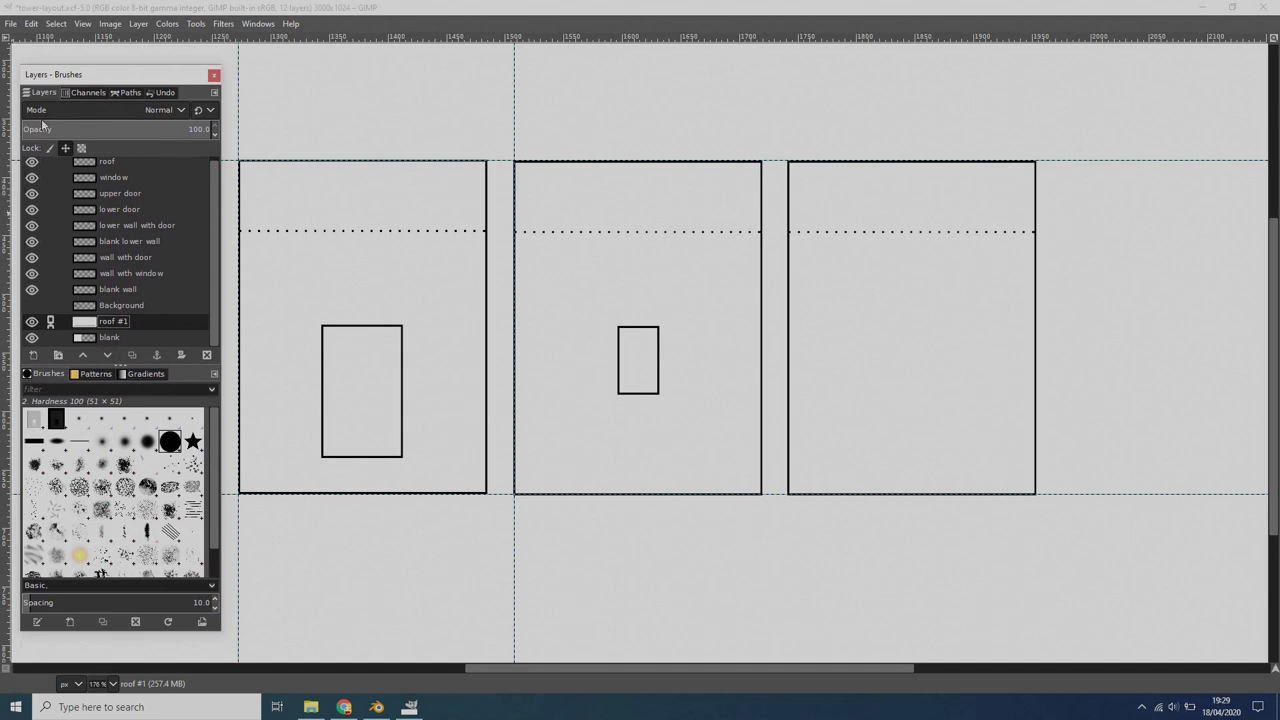
pyautogui.moveTo(78, 76)
pyautogui.mouseDown()
pyautogui.moveTo(228, 88)
pyautogui.moveTo(157, 88)
pyautogui.mouseUp()
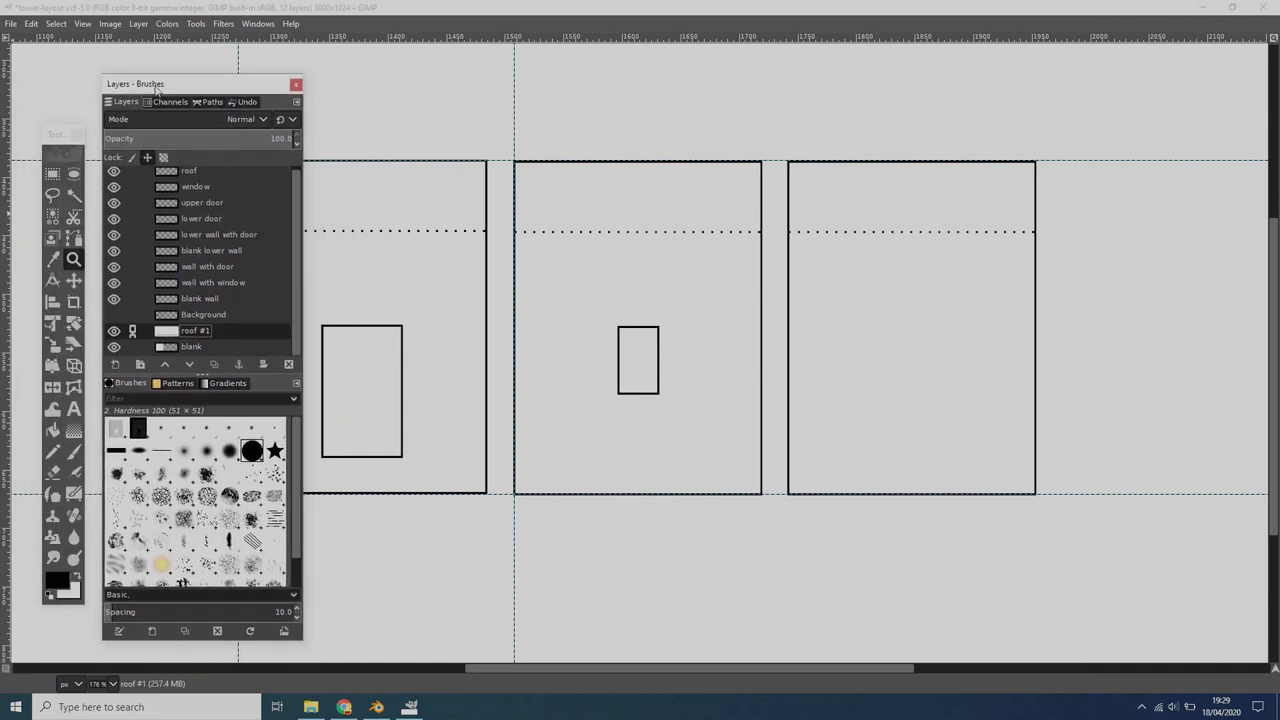
pyautogui.click(73, 280)
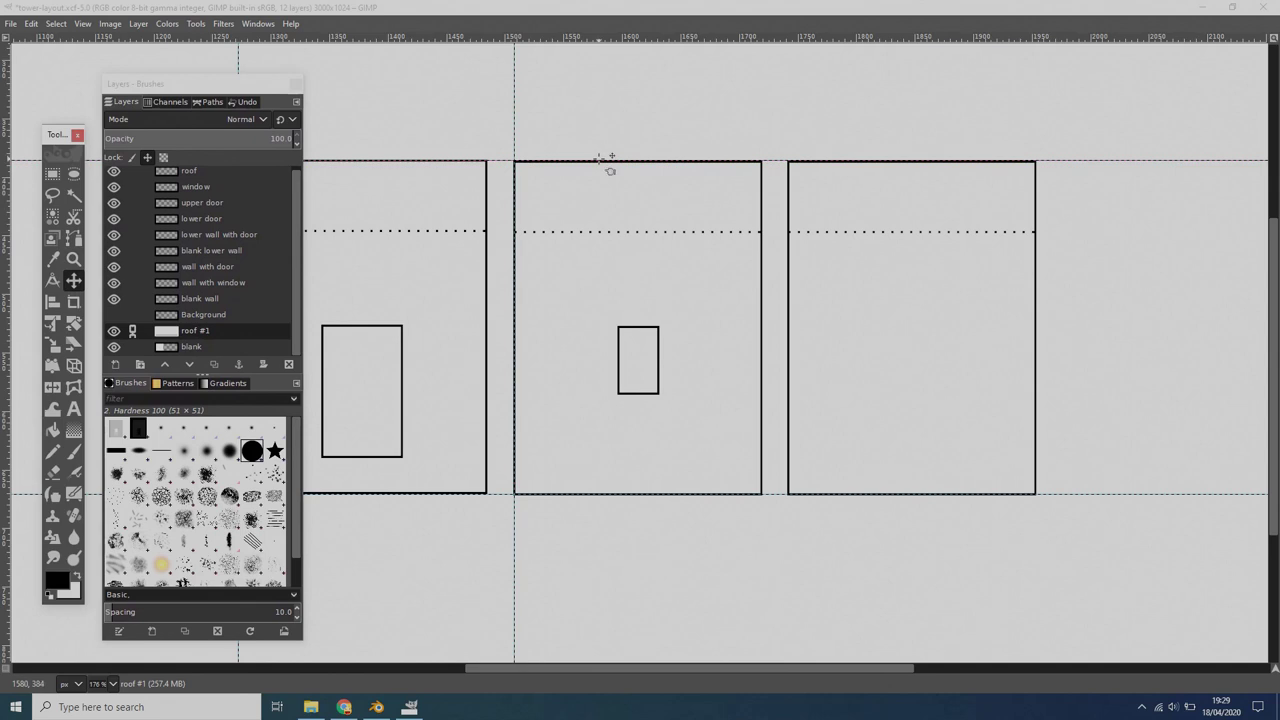
# - Nudge the wall with window and blank wall pieces so their tops align
pyautogui.moveTo(608, 164); pyautogui.dragTo(611, 160)
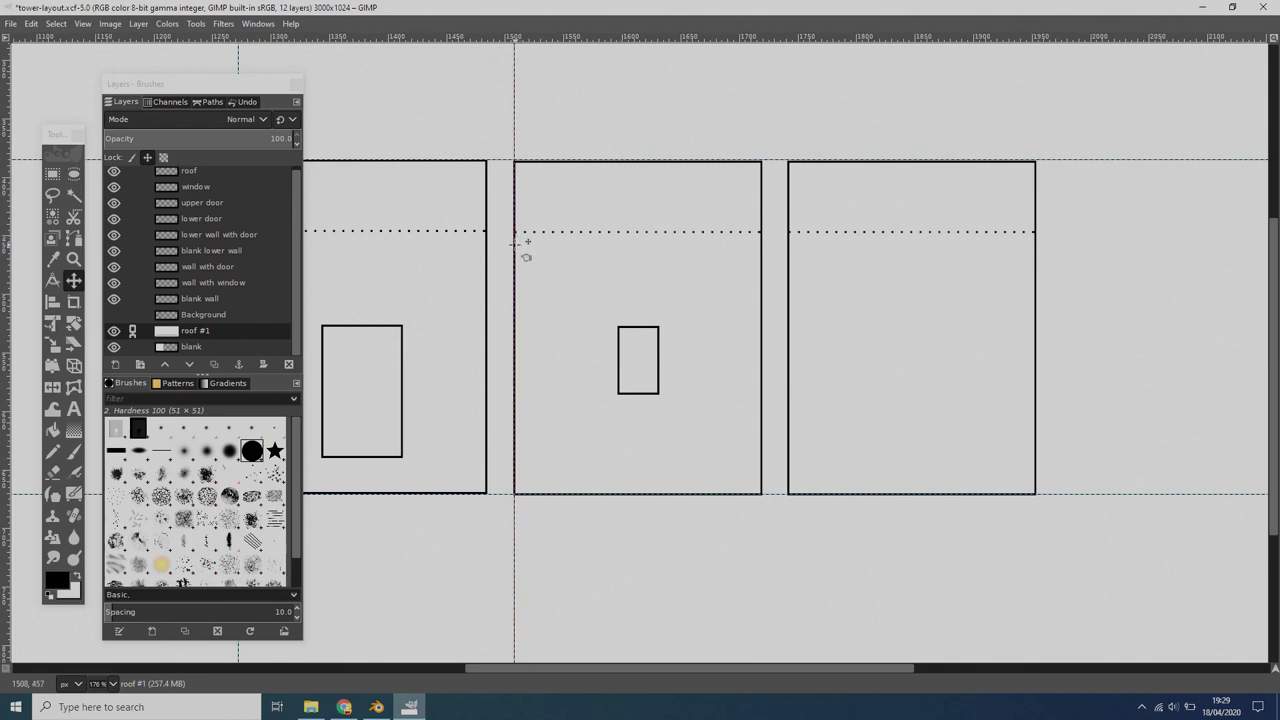
pyautogui.click(761, 315)
pyautogui.moveTo(760, 316); pyautogui.dragTo(760, 312)
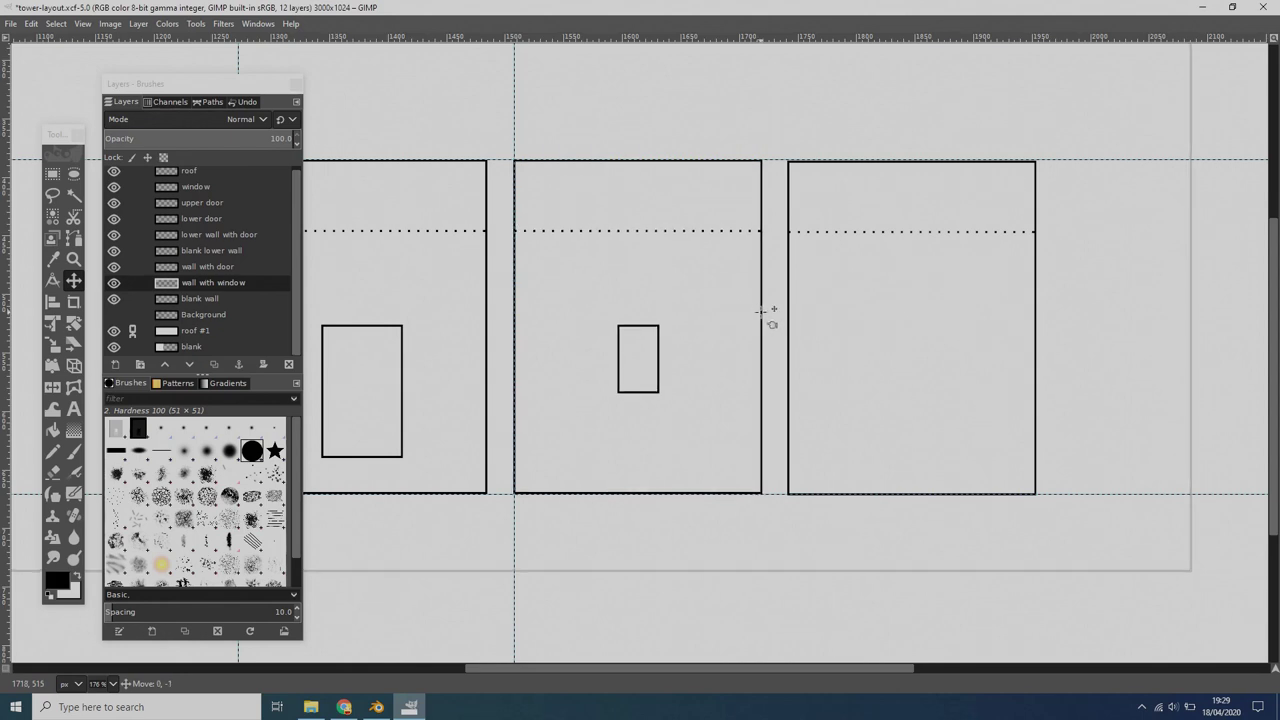
pyautogui.click(760, 311)
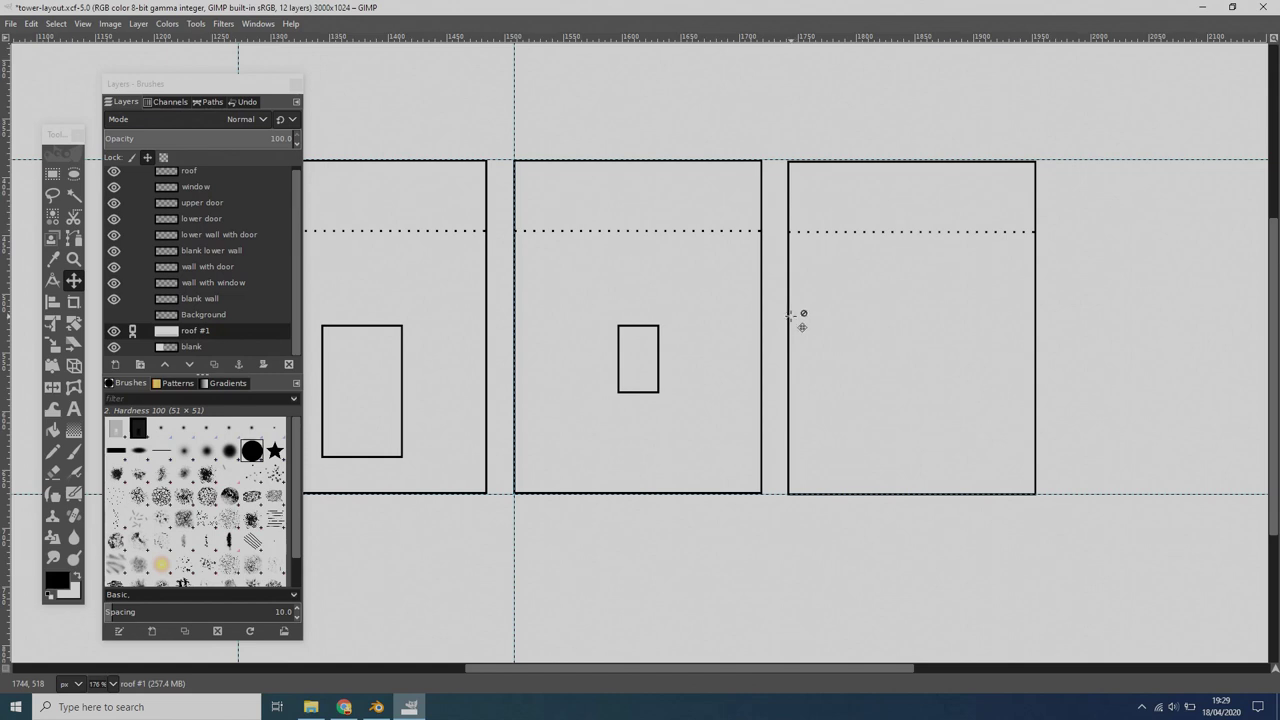
pyautogui.click(789, 315)
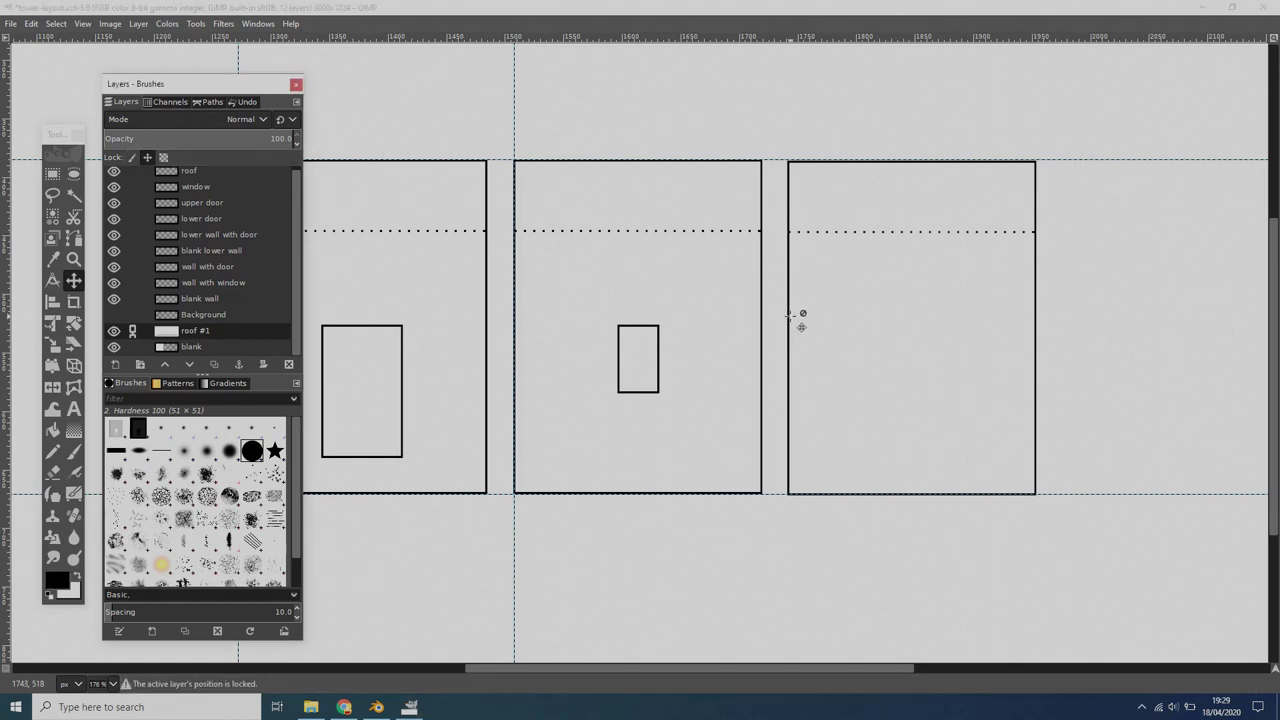
pyautogui.moveTo(788, 315)
pyautogui.mouseDown()
pyautogui.moveTo(786, 291)
pyautogui.moveTo(790, 305)
pyautogui.mouseUp()
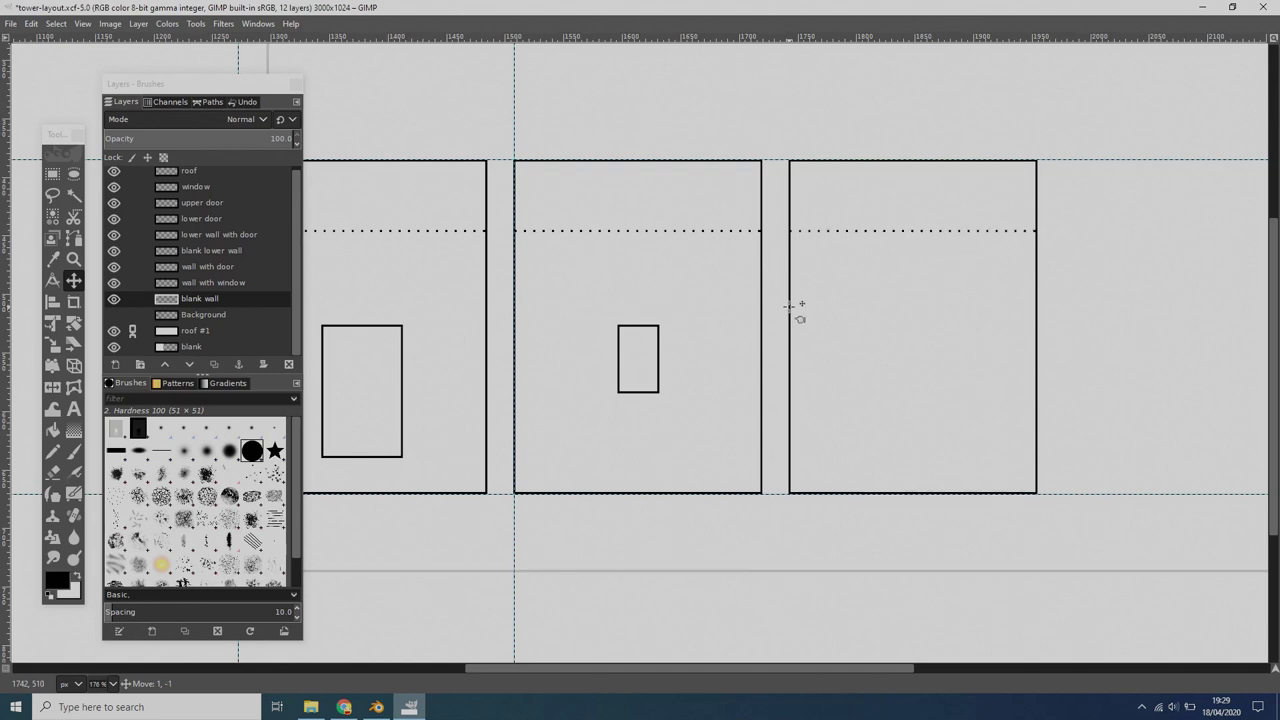
pyautogui.click(790, 306)
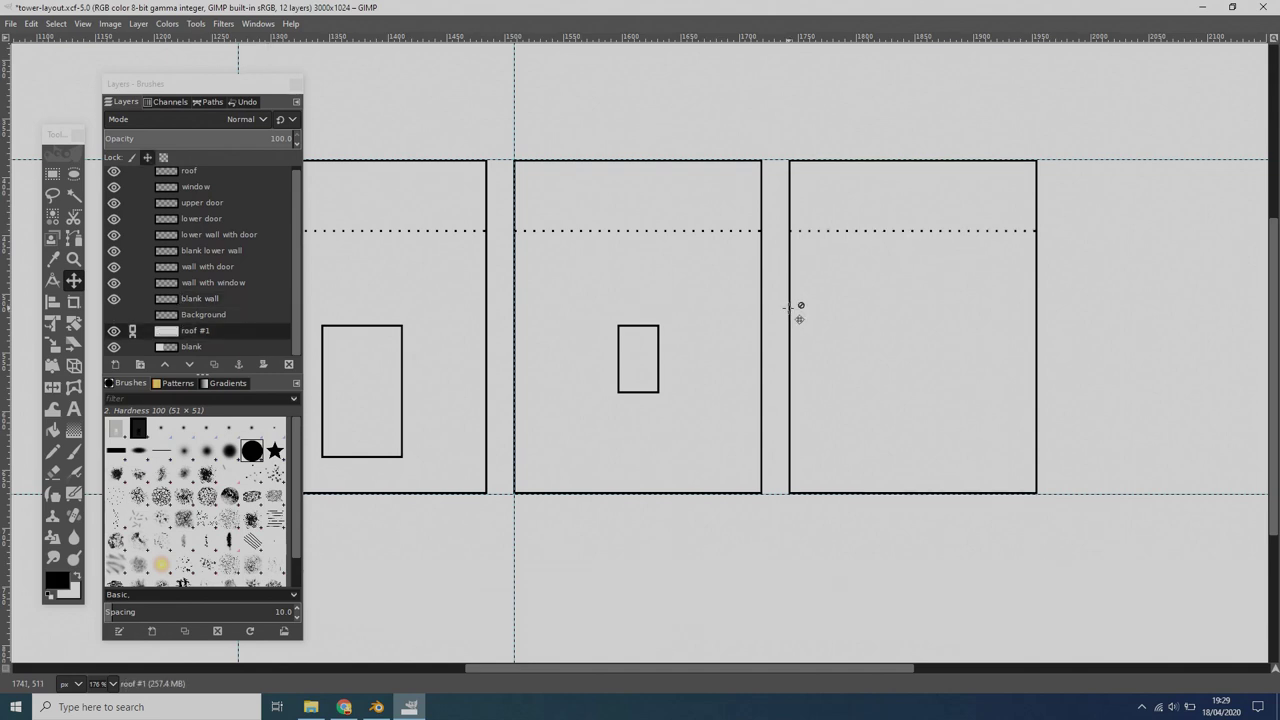
pyautogui.click(73, 259)
pyautogui.moveTo(403, 116); pyautogui.dragTo(641, 241)
pyautogui.moveTo(612, 672); pyautogui.dragTo(714, 666)
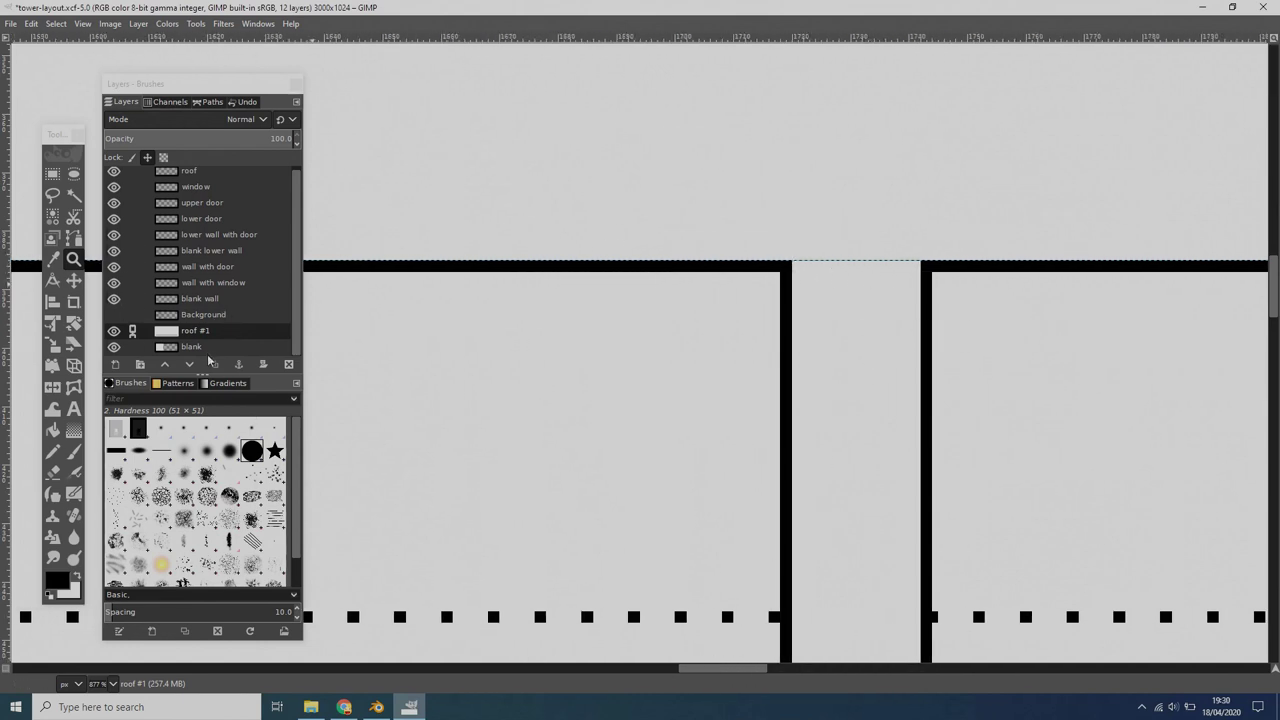
# - Return to 100% zoom and shift the view left to show the door, window and roof outlines
pyautogui.click(114, 684)
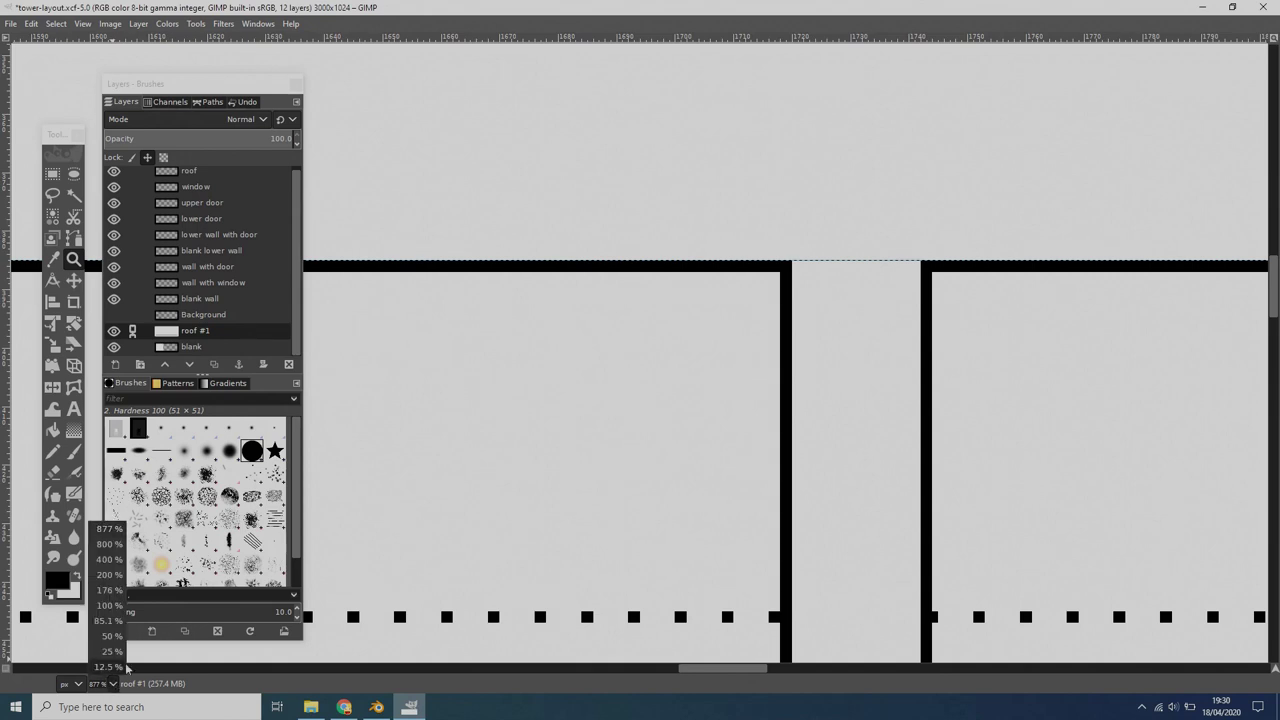
pyautogui.click(108, 606)
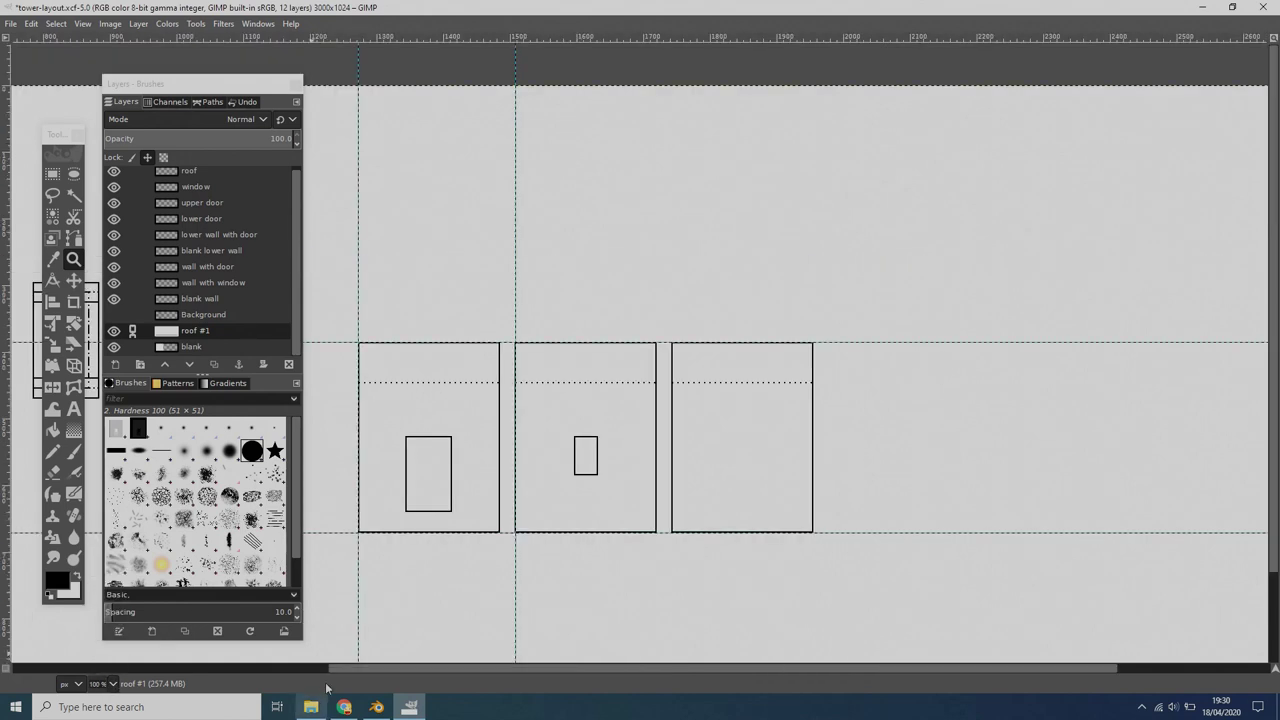
pyautogui.moveTo(181, 90)
pyautogui.mouseDown()
pyautogui.moveTo(942, 88)
pyautogui.moveTo(1022, 67)
pyautogui.moveTo(149, 57)
pyautogui.mouseUp()
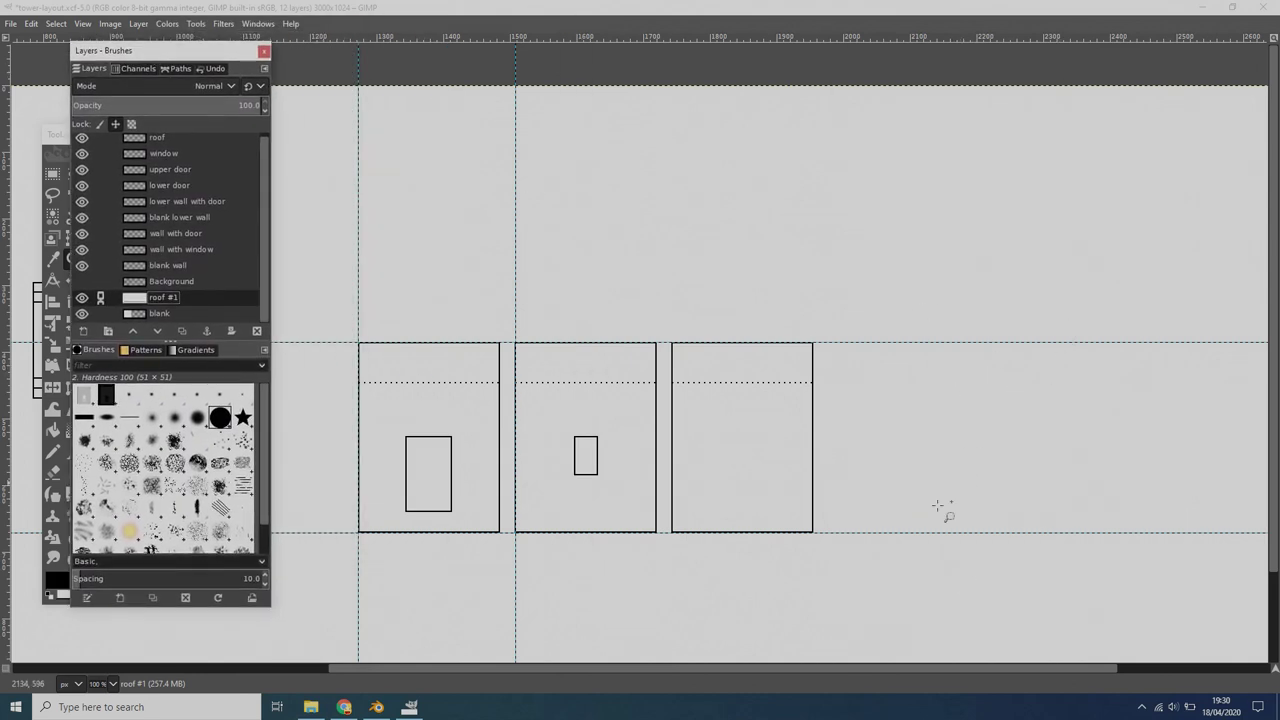
pyautogui.moveTo(403, 668); pyautogui.dragTo(22, 658)
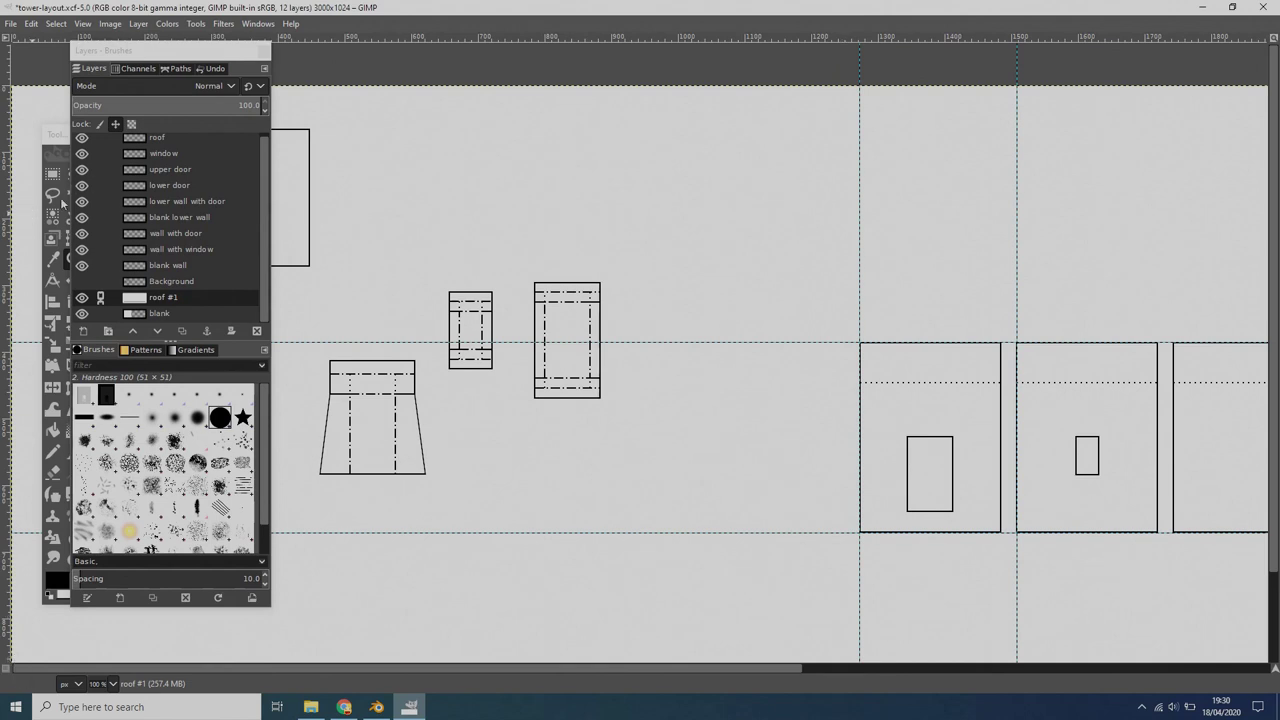
# - Move the upper door, window and lower door outlines into the row with the Move tool
pyautogui.moveTo(54, 143); pyautogui.dragTo(27, 130)
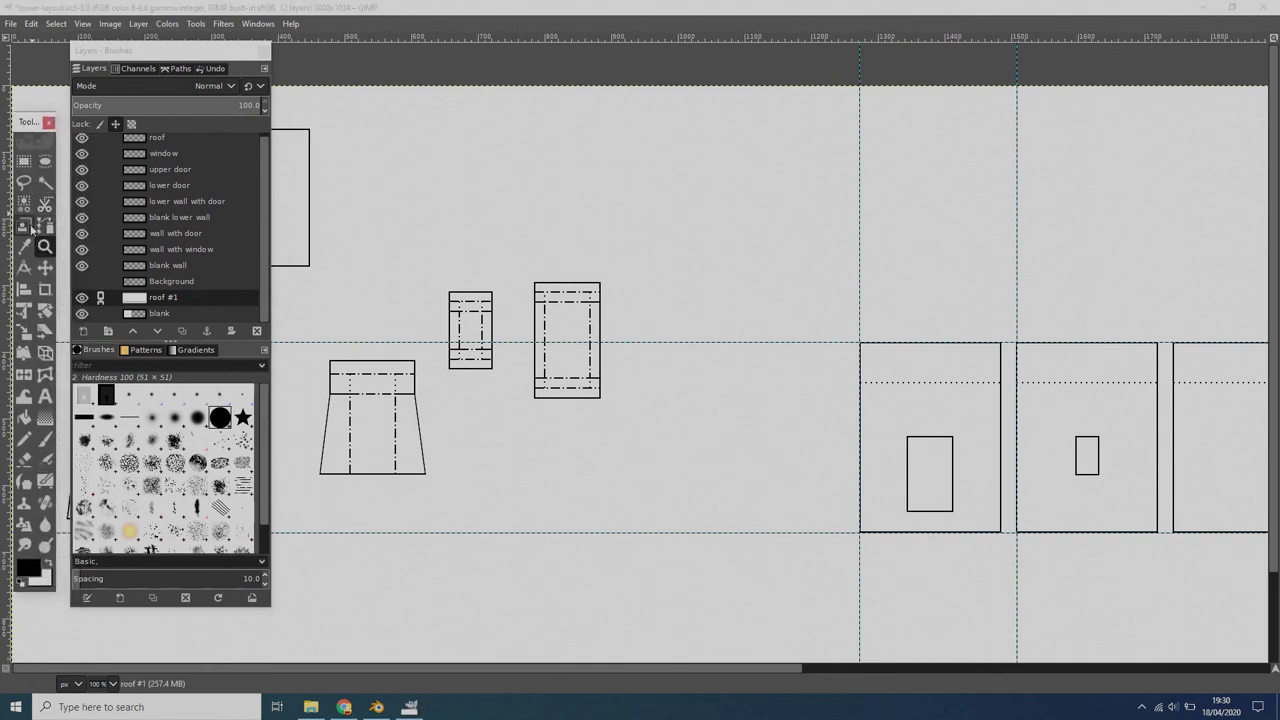
pyautogui.click(46, 271)
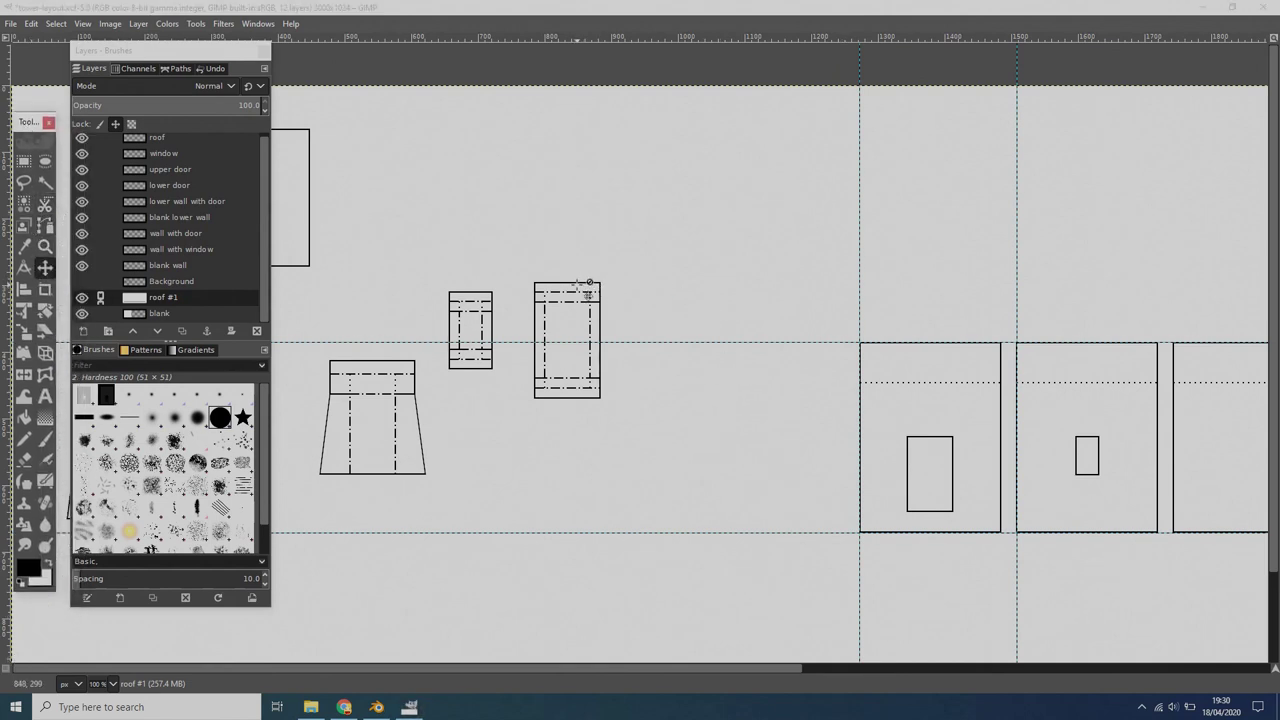
pyautogui.moveTo(585, 284); pyautogui.dragTo(775, 394)
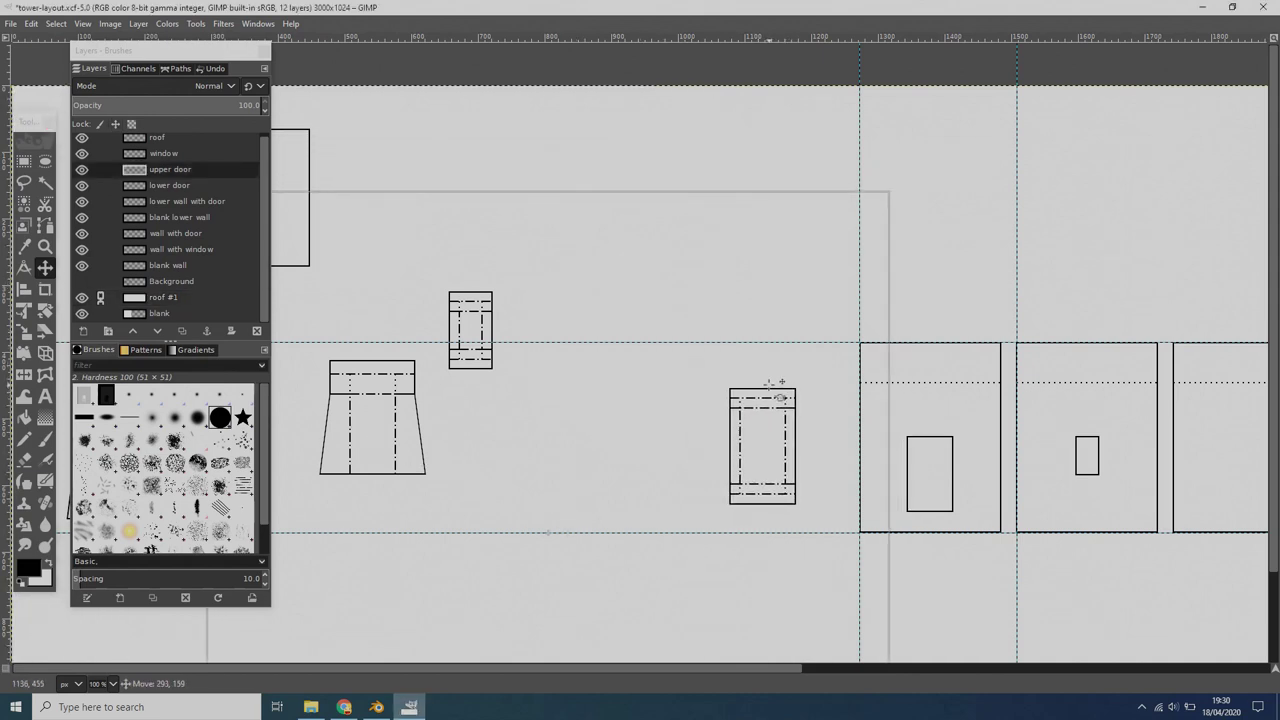
pyautogui.click(775, 394)
pyautogui.moveTo(480, 303); pyautogui.dragTo(683, 422)
pyautogui.click(408, 354)
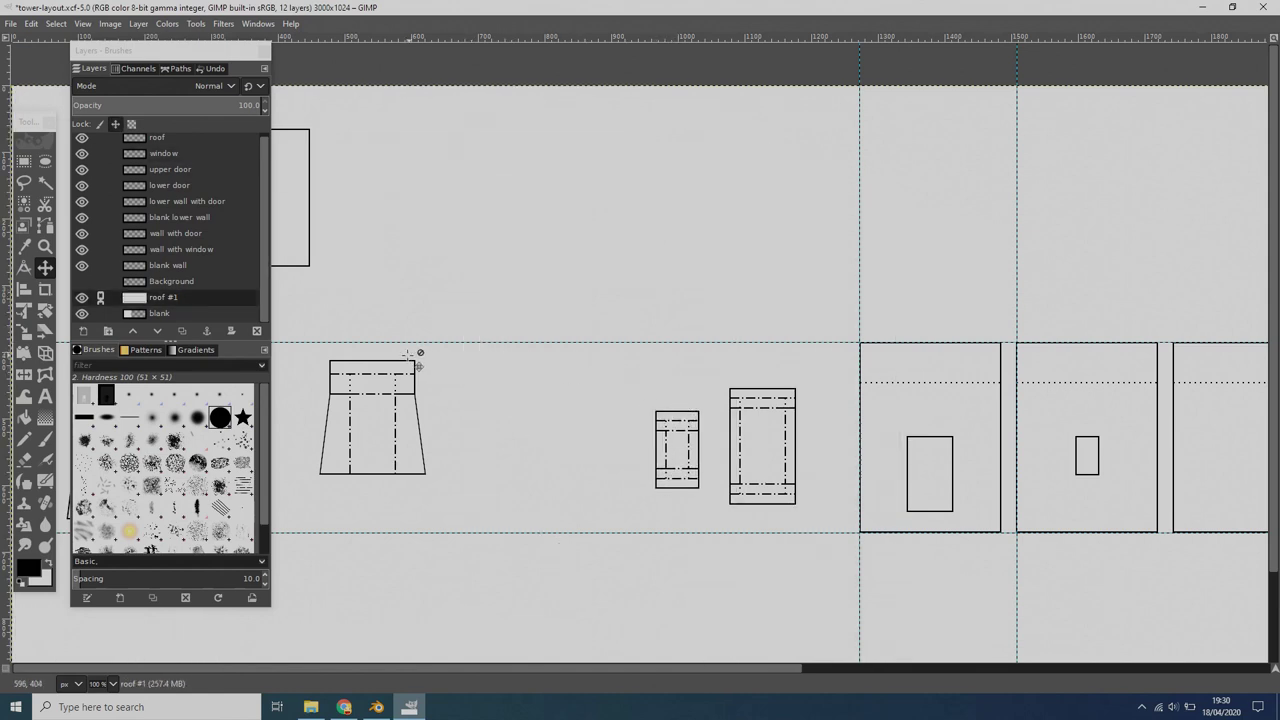
pyautogui.moveTo(409, 358); pyautogui.dragTo(622, 392)
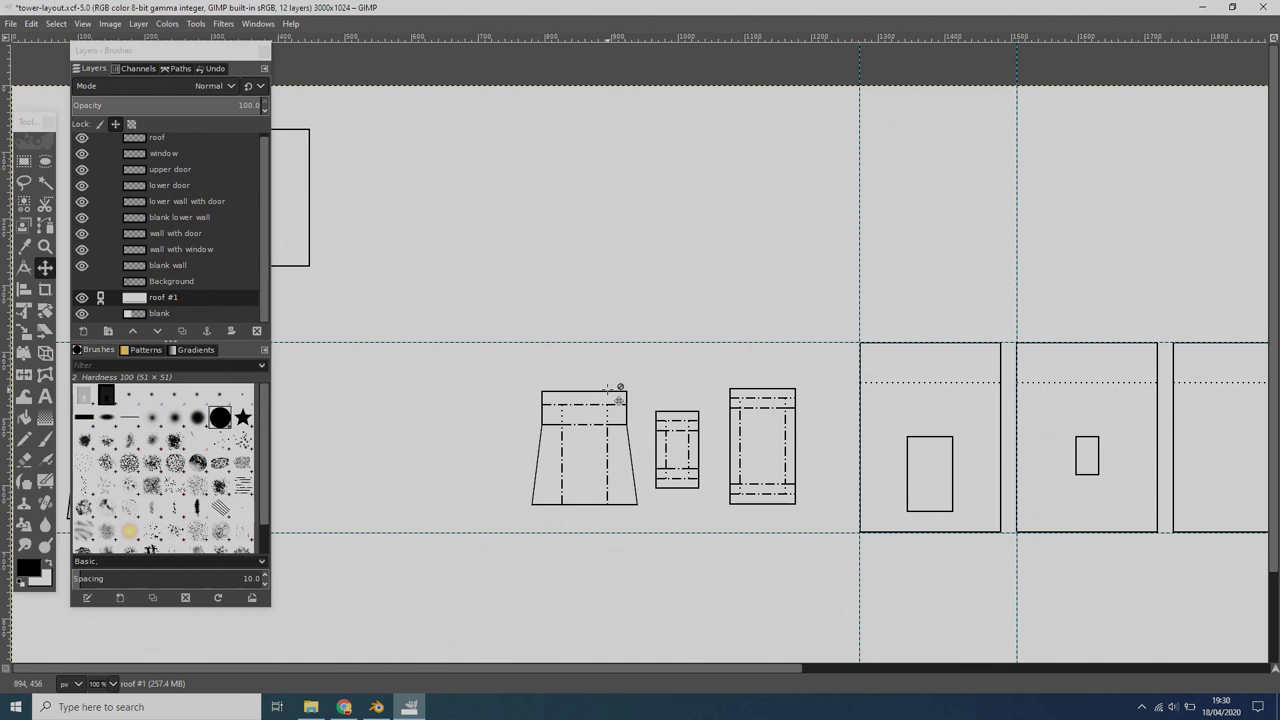
pyautogui.moveTo(606, 390); pyautogui.dragTo(575, 388)
# - Slide the lower wall with door outline right and make roof #1 the active layer
pyautogui.moveTo(160, 50)
pyautogui.mouseDown()
pyautogui.moveTo(901, 63)
pyautogui.moveTo(1002, 77)
pyautogui.mouseUp()
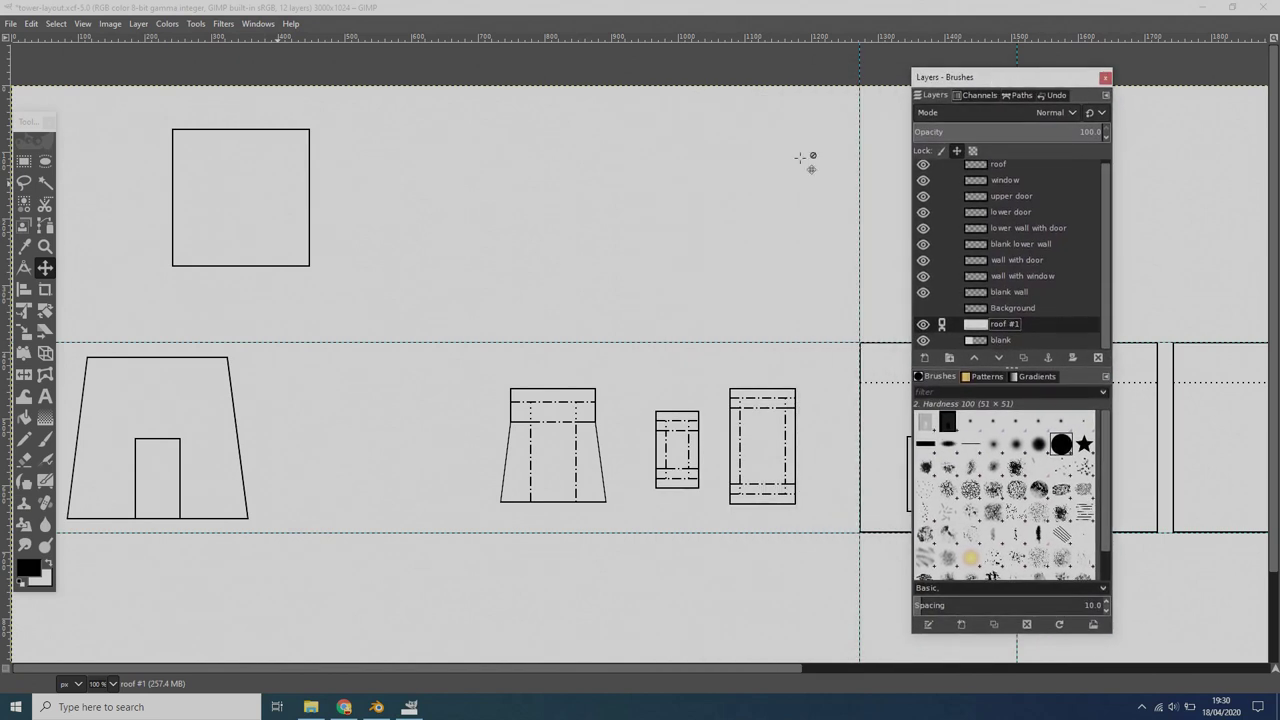
pyautogui.click(148, 358)
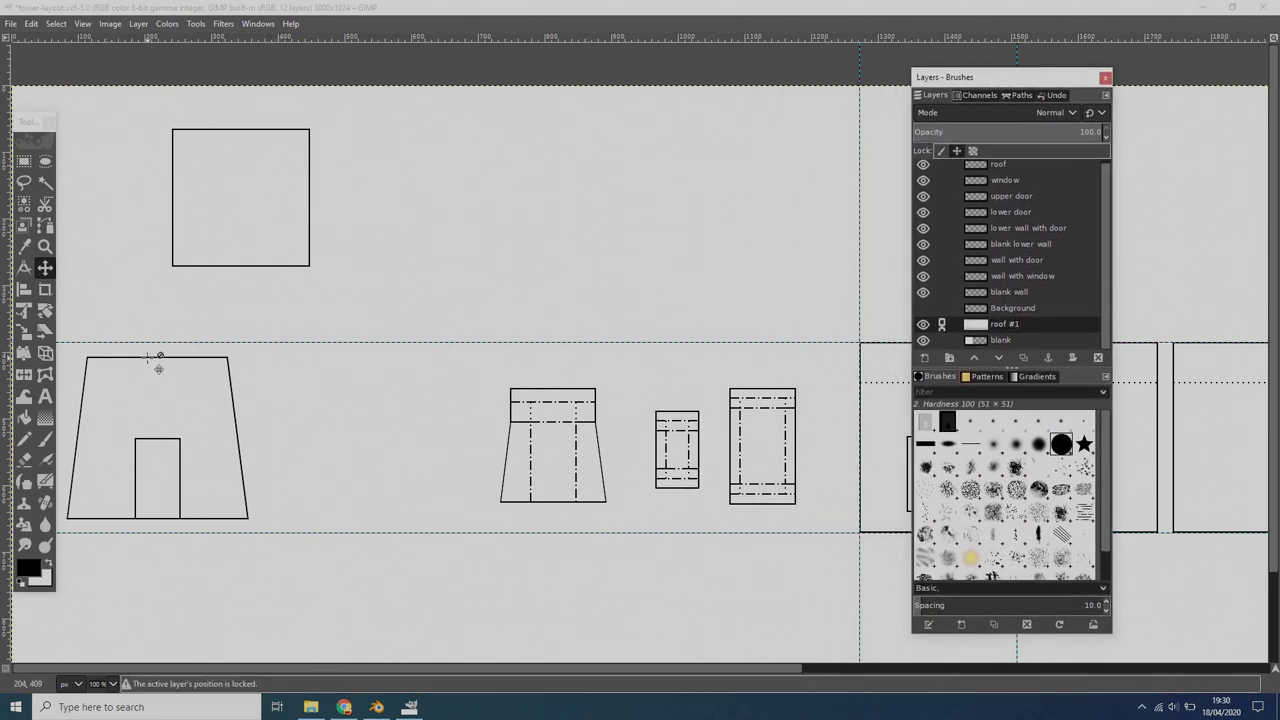
pyautogui.moveTo(157, 369); pyautogui.dragTo(373, 369)
pyautogui.click(367, 265)
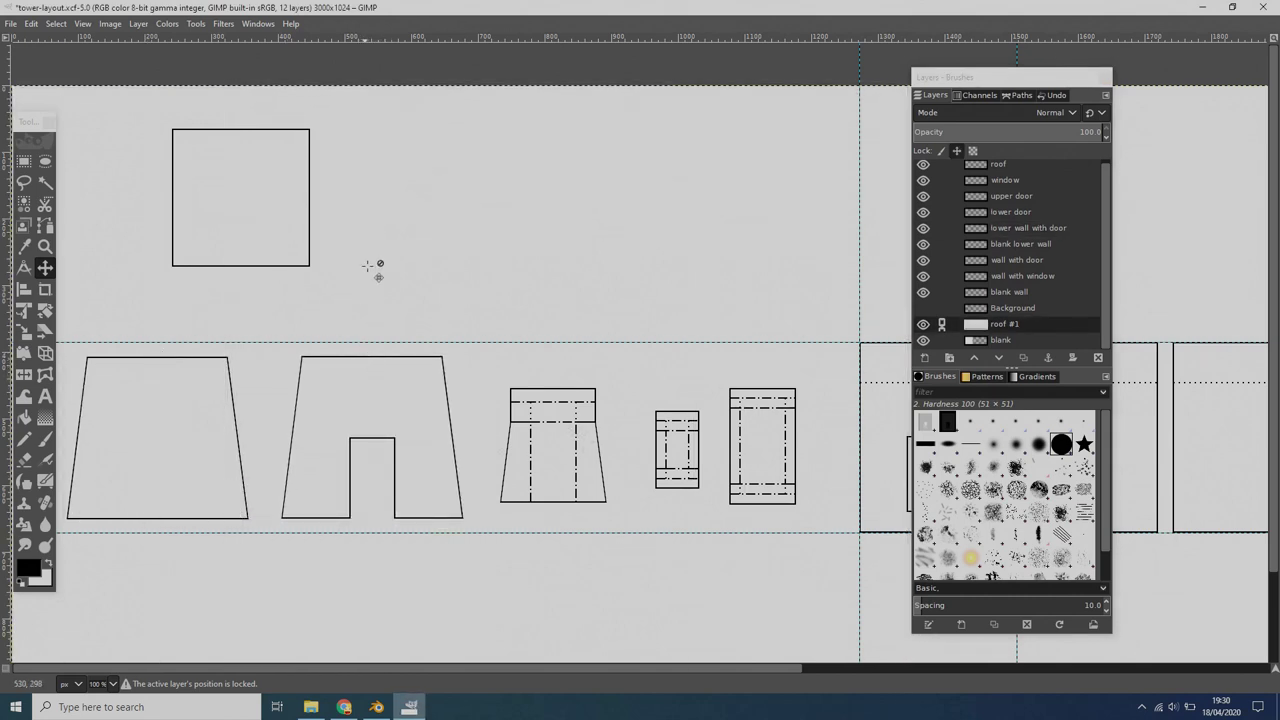
pyautogui.scroll(-3, 372, 310)
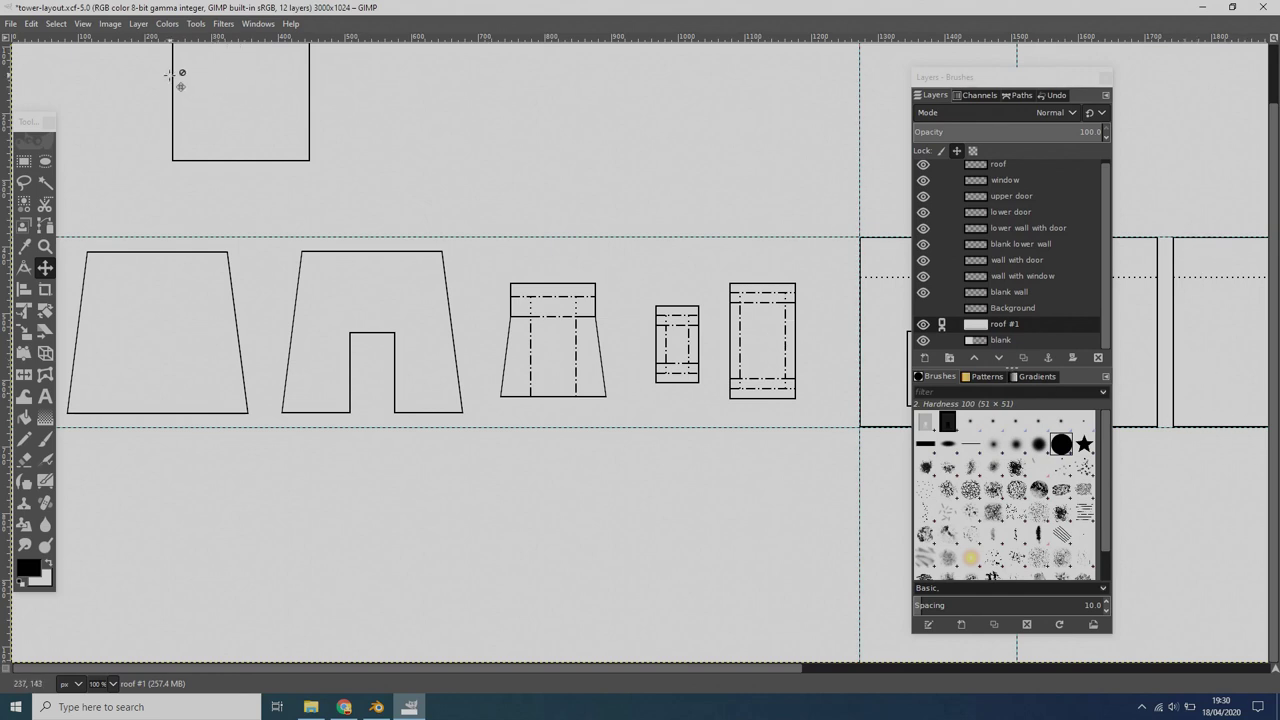
# - Drag the roof #1 square into the row, right of the three wall outlines
pyautogui.moveTo(183, 90); pyautogui.dragTo(789, 119)
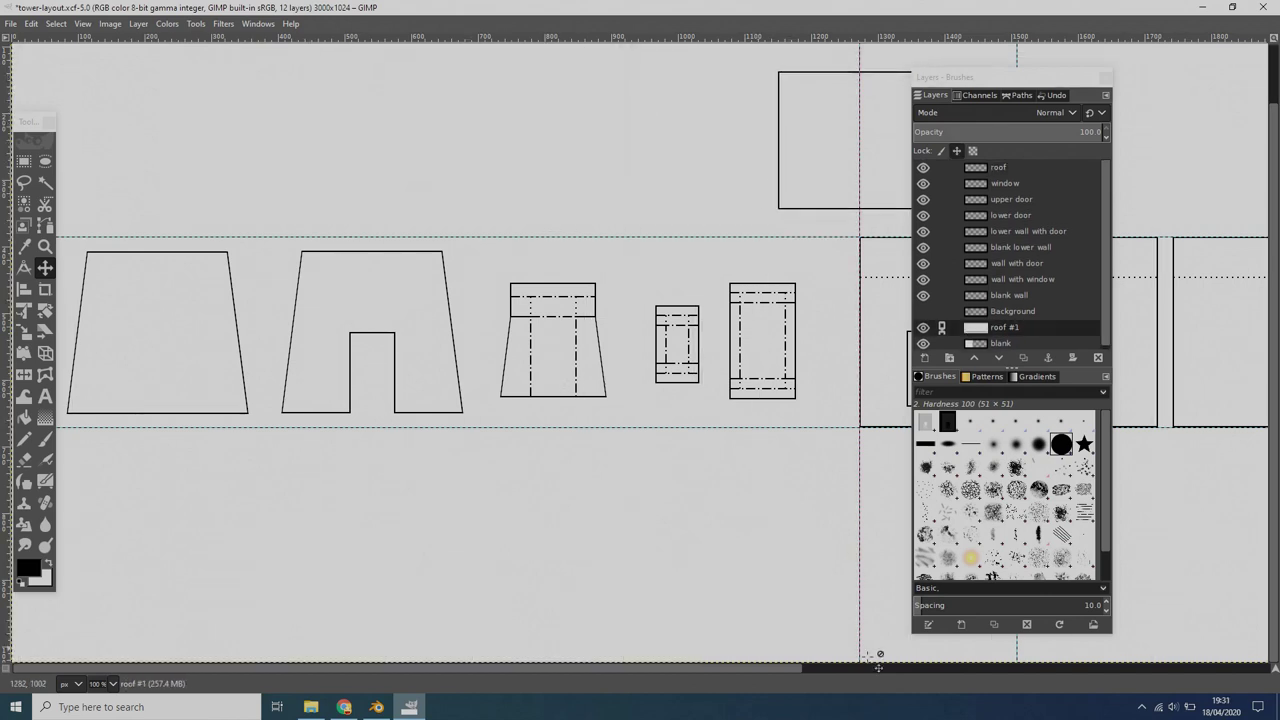
pyautogui.moveTo(767, 668); pyautogui.dragTo(1270, 631)
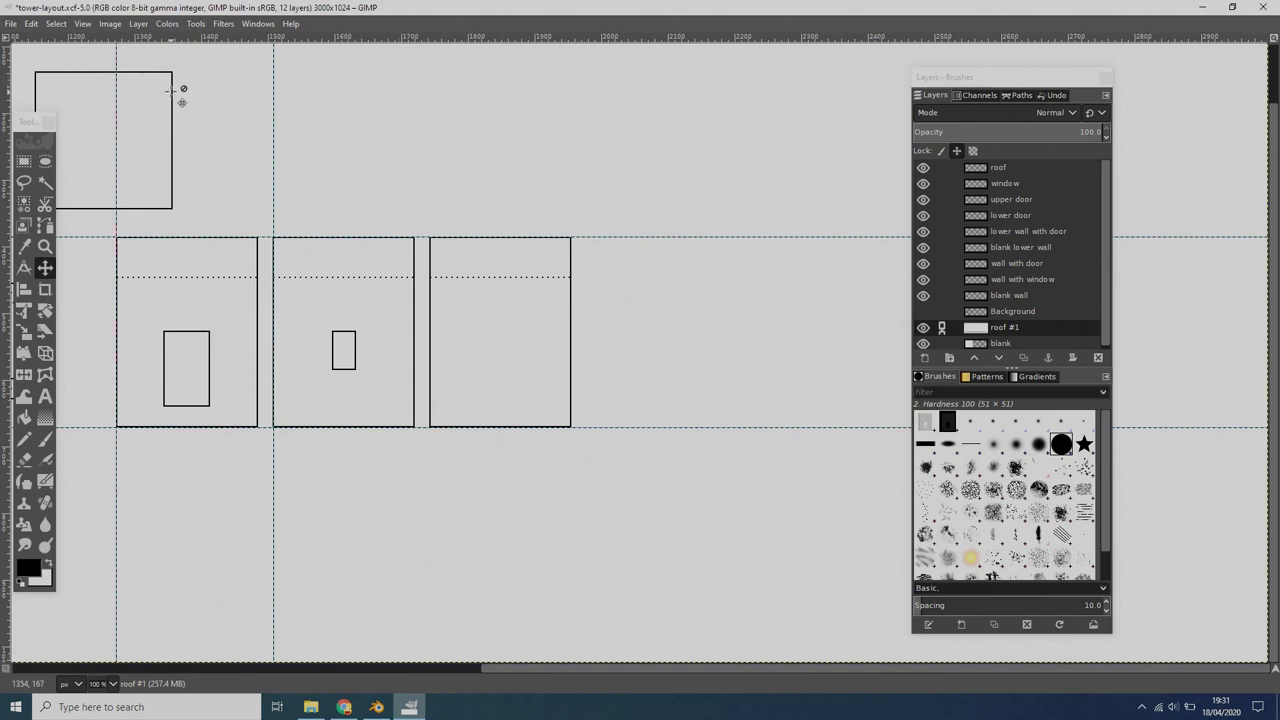
pyautogui.moveTo(170, 90); pyautogui.dragTo(784, 287)
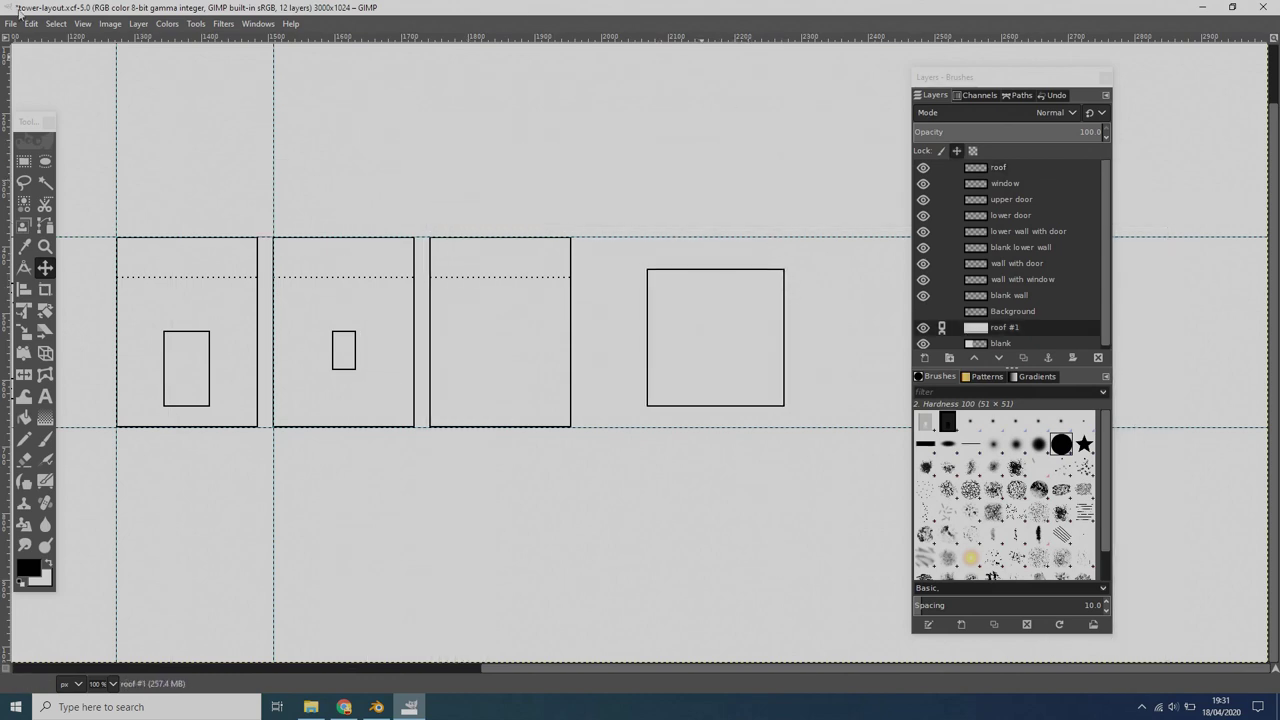
pyautogui.click(85, 24)
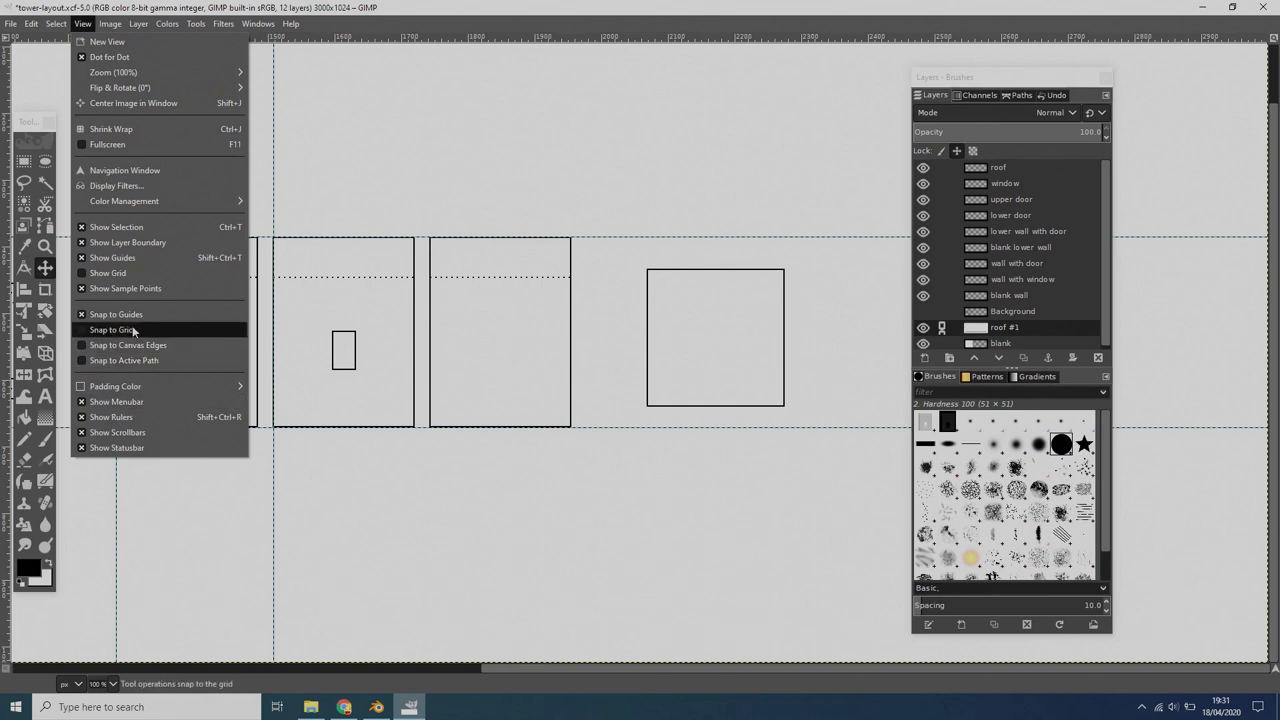
pyautogui.press('Escape')
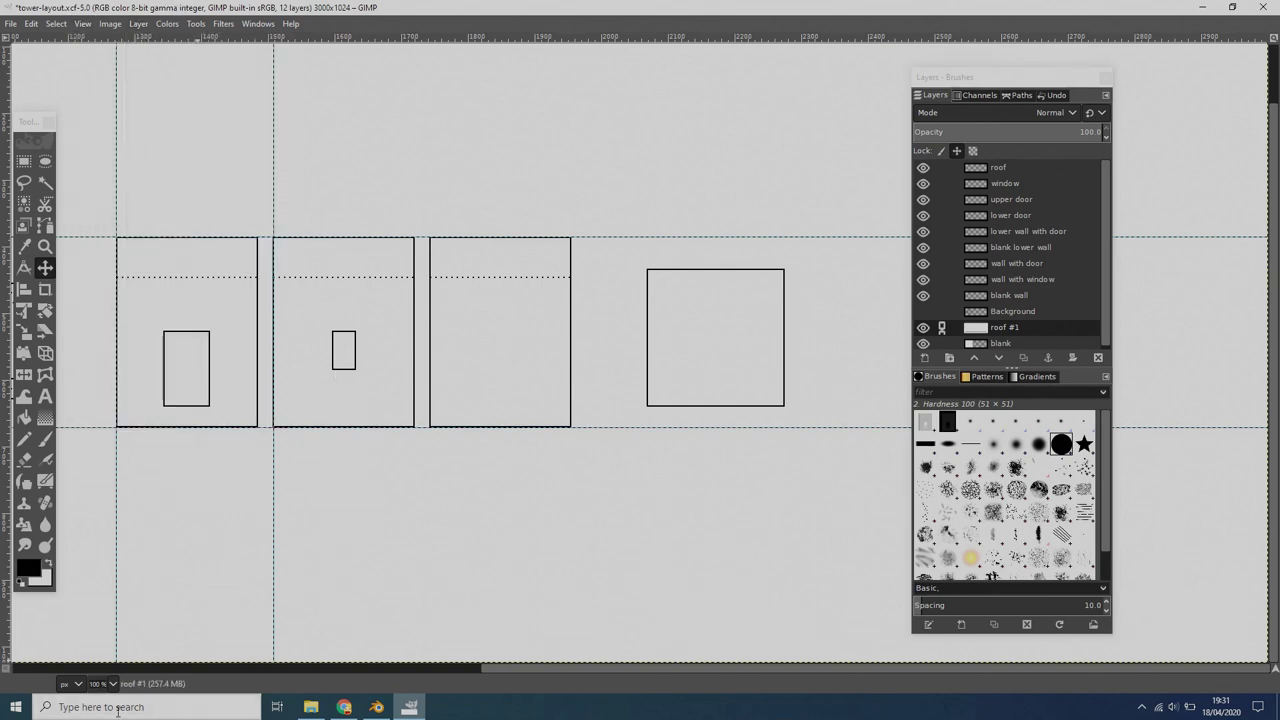
pyautogui.click(114, 685)
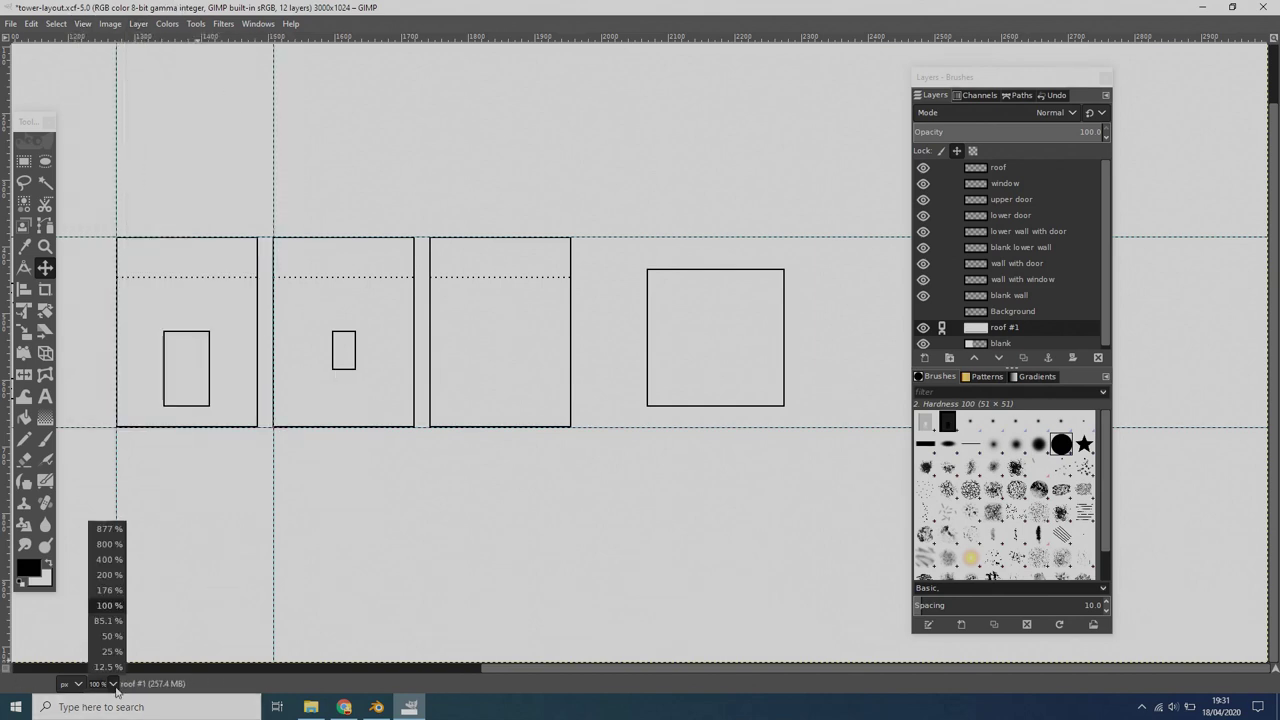
# - Zoom out to 50% and rectangle-select the row of outlines
pyautogui.click(110, 636)
pyautogui.moveTo(976, 84)
pyautogui.mouseDown()
pyautogui.moveTo(1232, 110)
pyautogui.moveTo(1190, 84)
pyautogui.mouseUp()
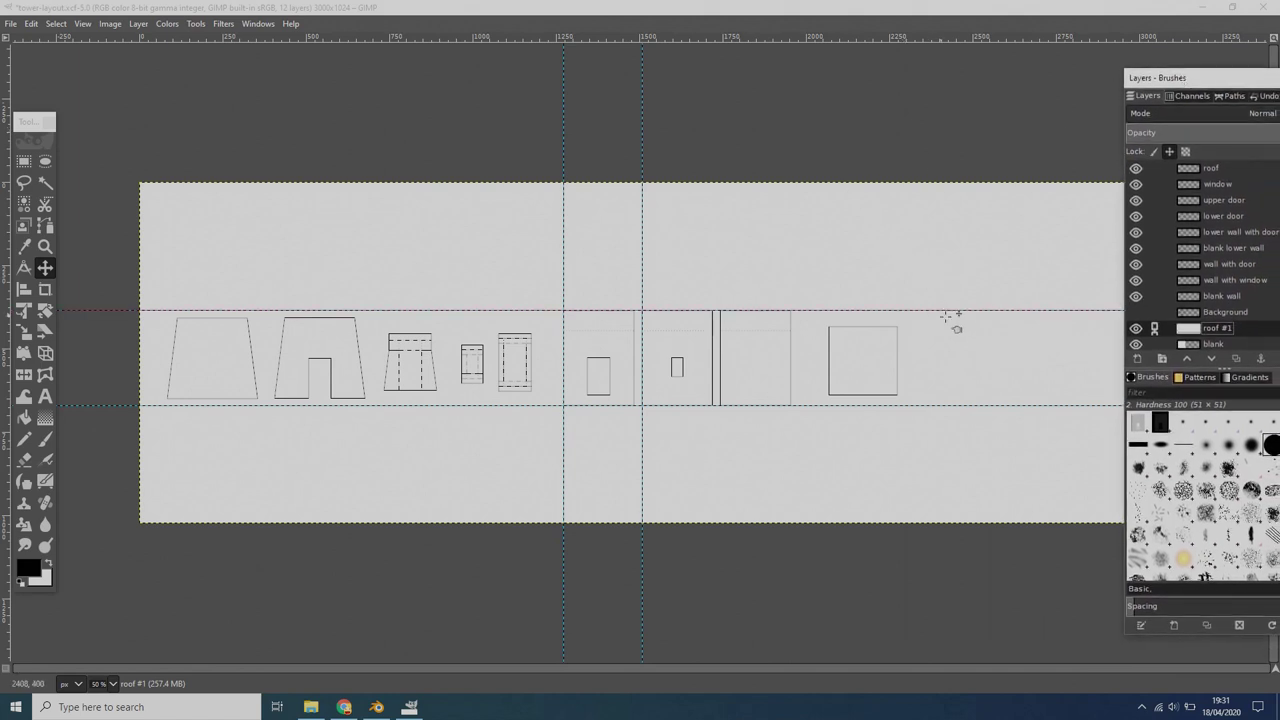
pyautogui.click(24, 160)
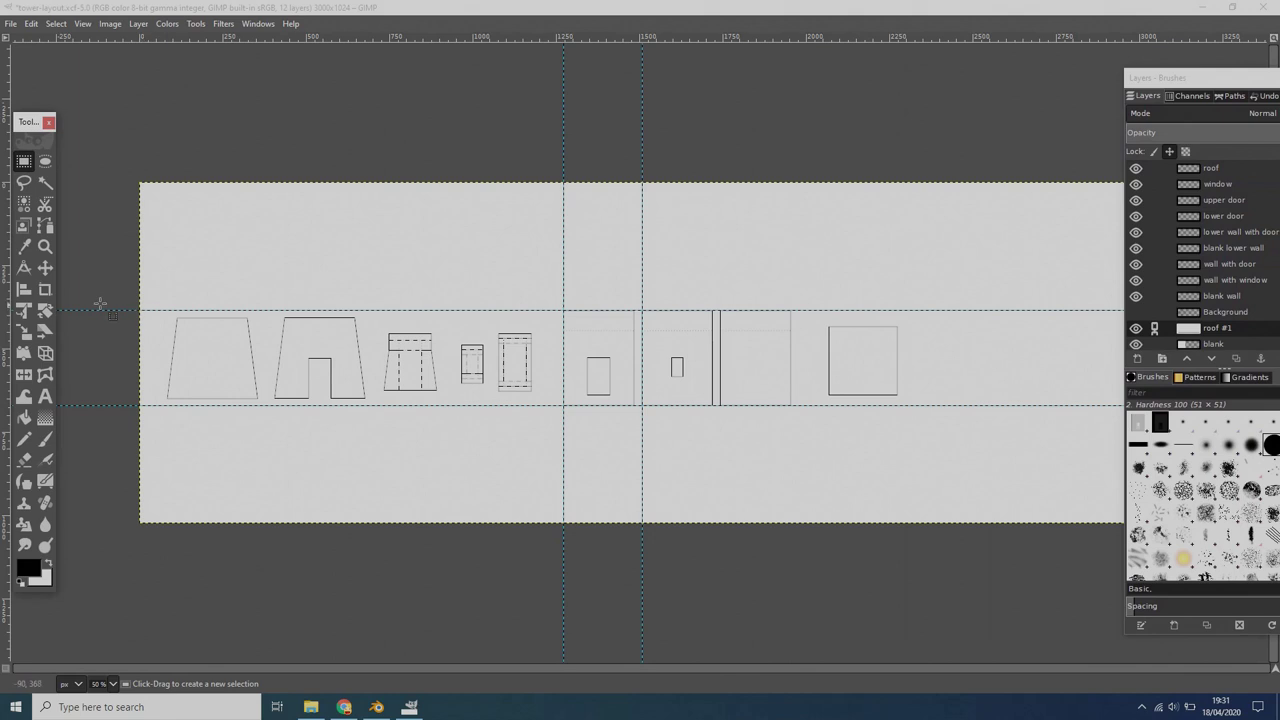
pyautogui.moveTo(5, 303); pyautogui.dragTo(938, 404)
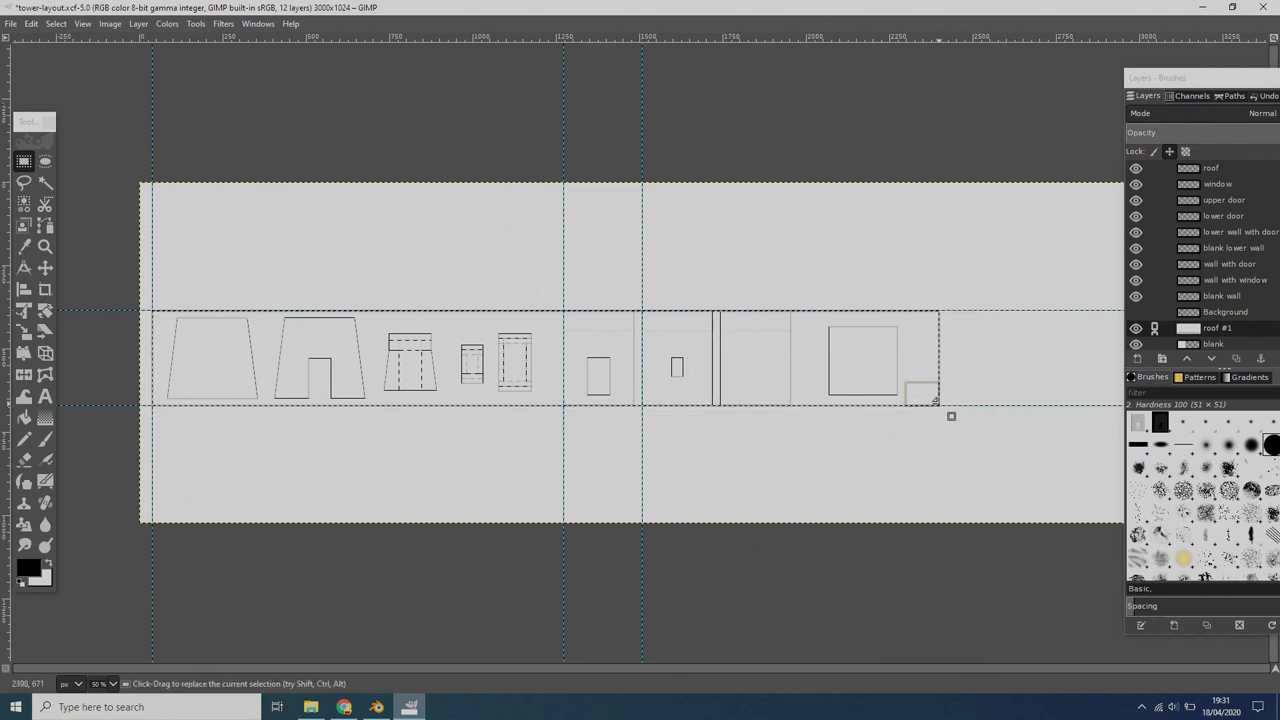
# - Crop the image to the selection, giving 2362 × 286 px, and select none
pyautogui.click(110, 23)
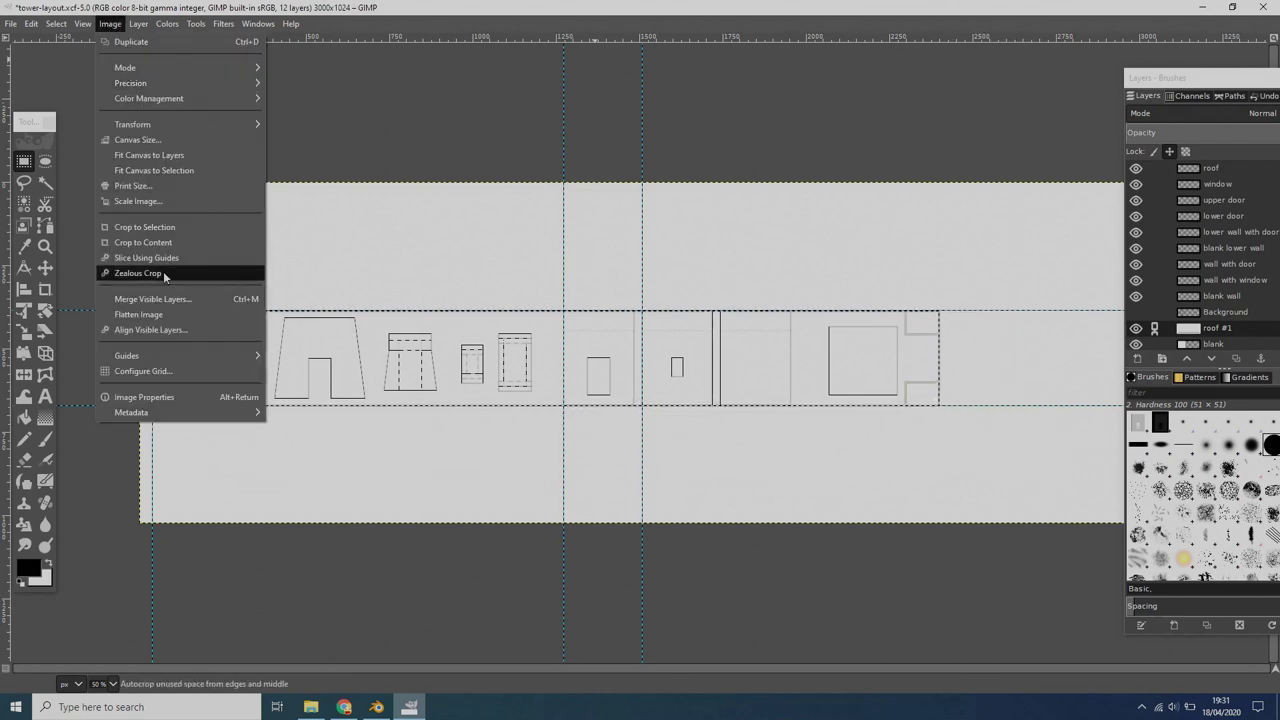
pyautogui.click(160, 227)
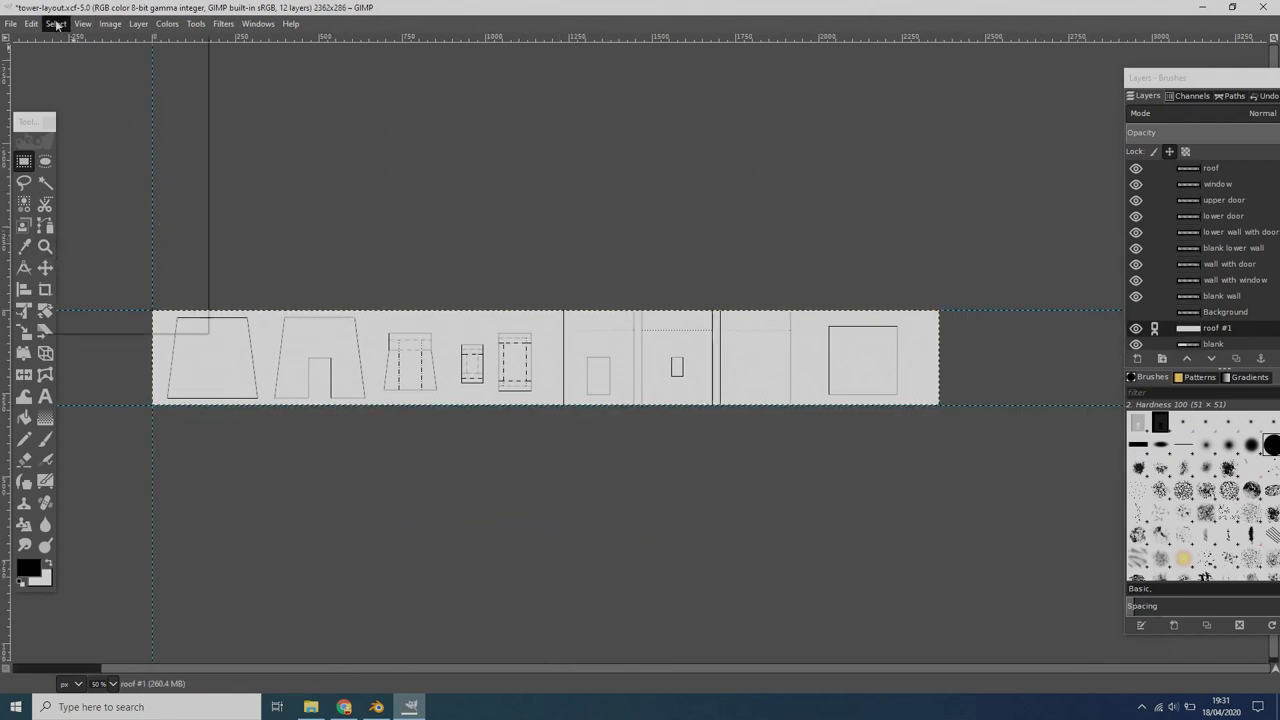
pyautogui.click(56, 23)
pyautogui.click(80, 66)
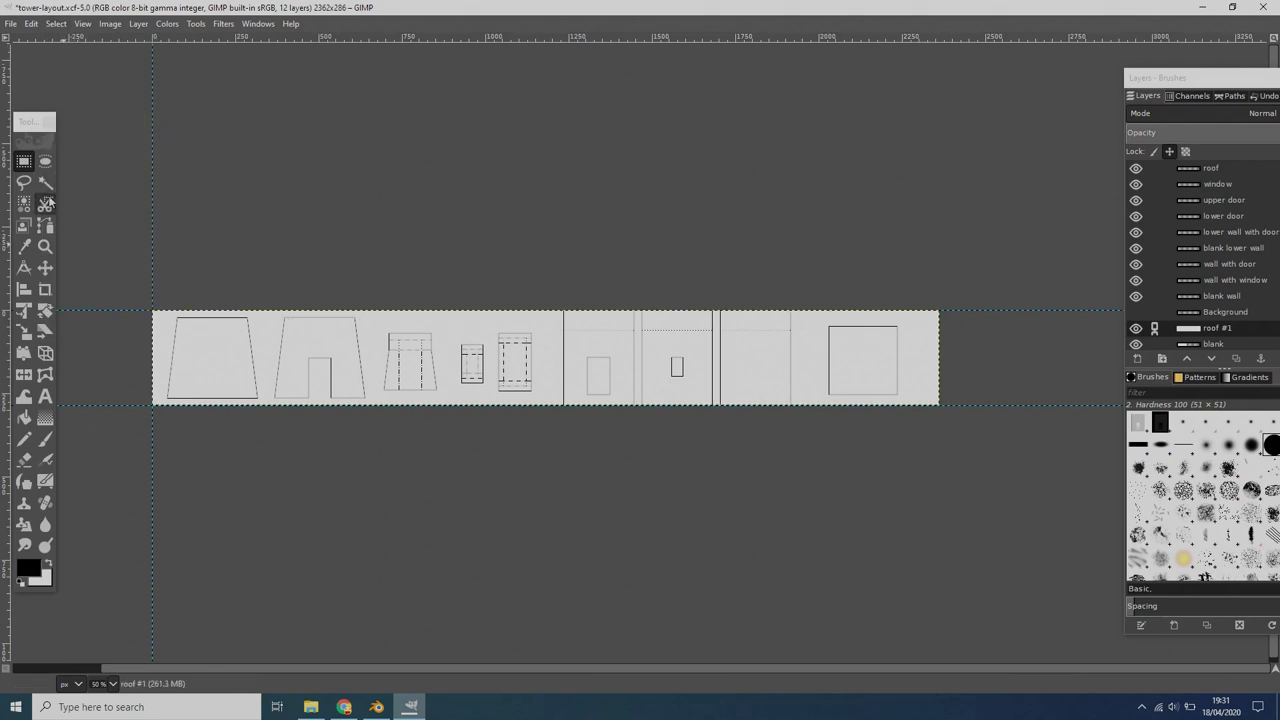
pyautogui.click(45, 246)
# - Zoom in on the wall outlines to check the cropped edges, then return to 100%
pyautogui.moveTo(543, 371); pyautogui.dragTo(852, 443)
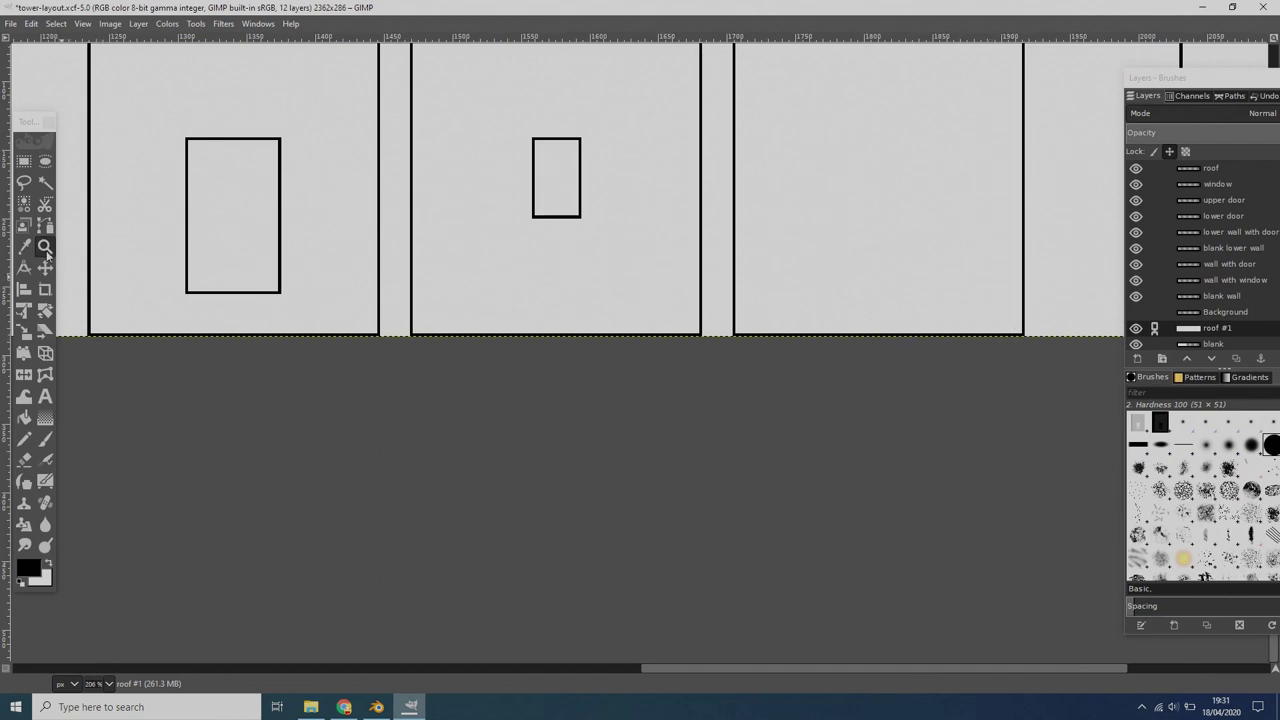
pyautogui.click(108, 684)
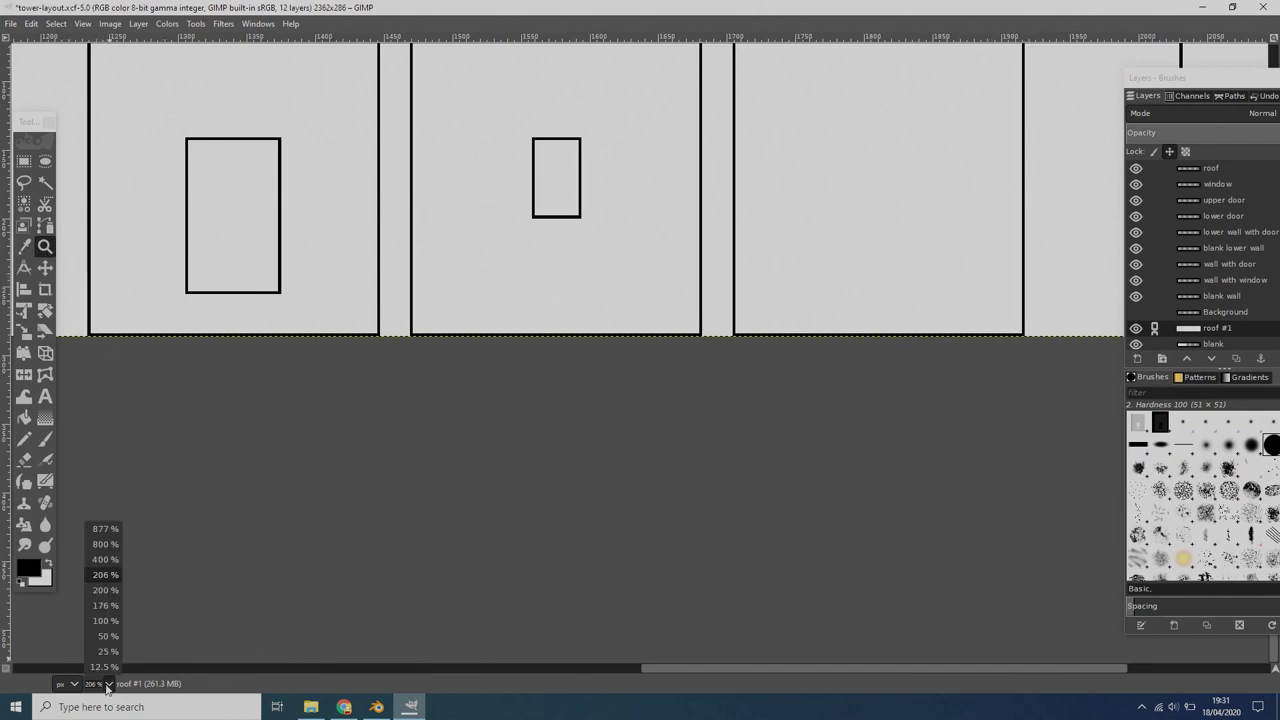
pyautogui.click(108, 621)
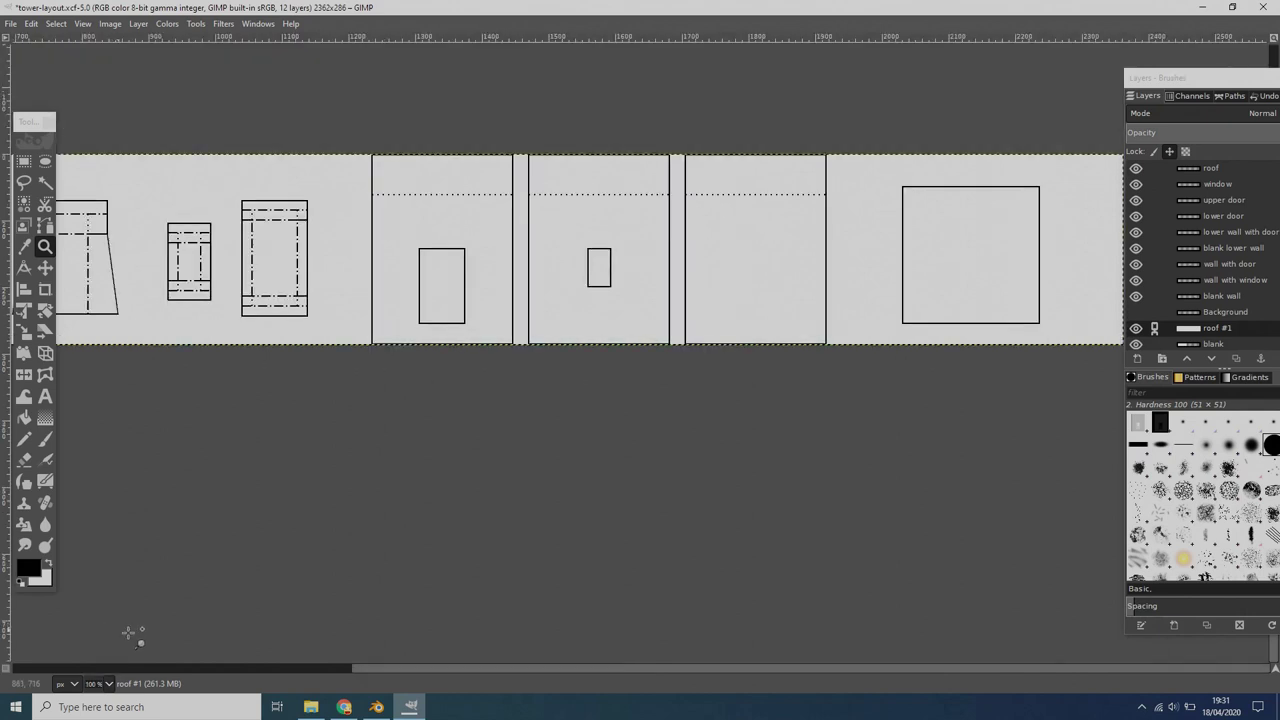
pyautogui.click(109, 24)
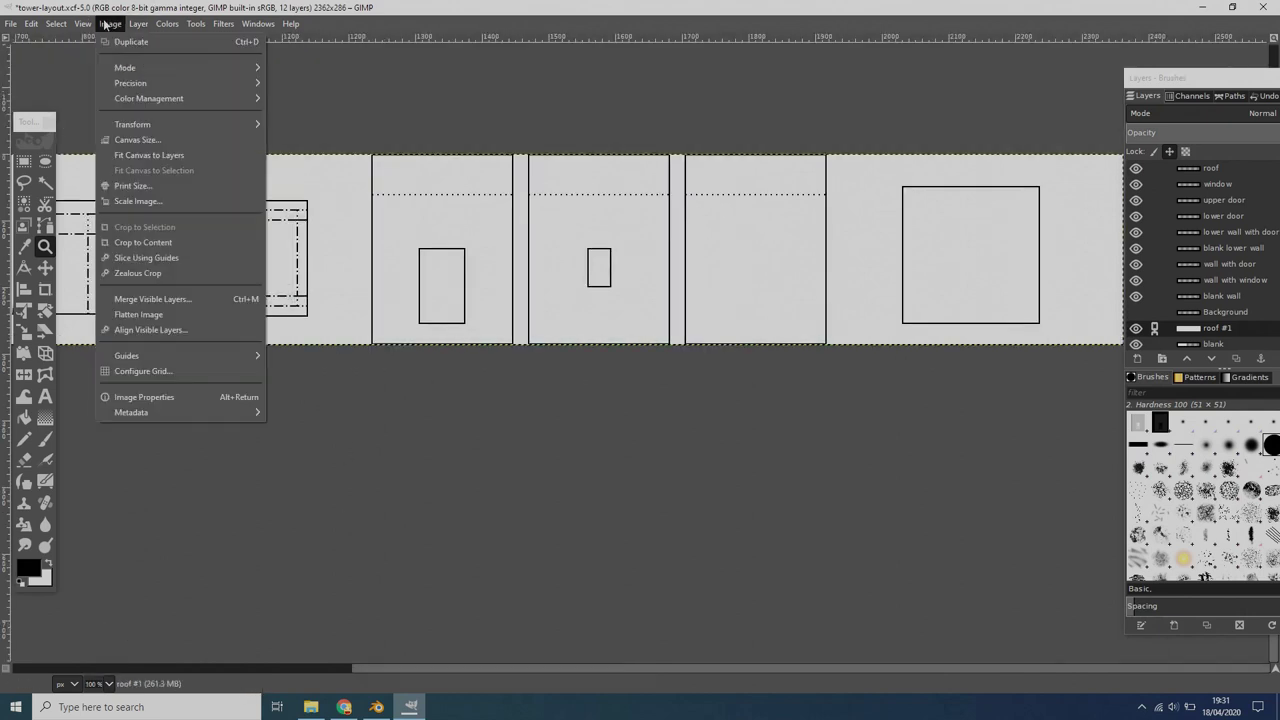
# - Scale the image to a height of 9.5 cm, producing 2224 × 269 px
pyautogui.click(170, 203)
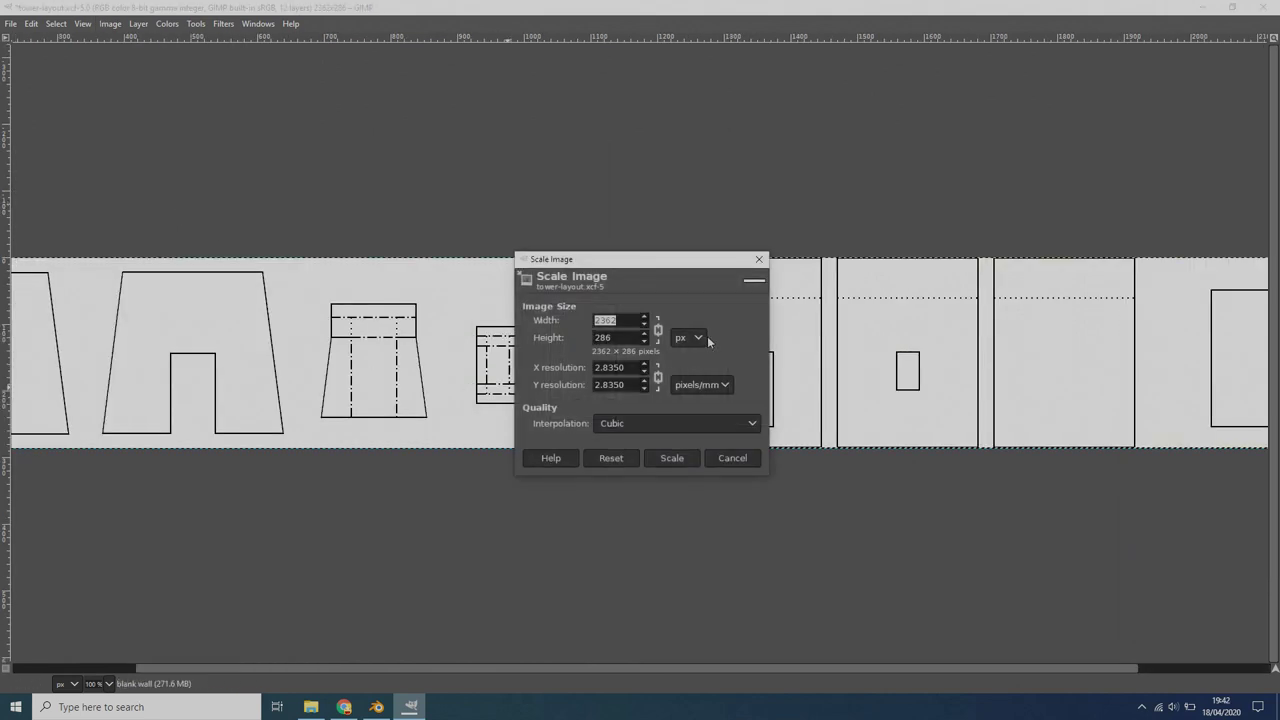
pyautogui.click(698, 337)
pyautogui.click(690, 447)
pyautogui.moveTo(624, 337); pyautogui.dragTo(585, 343)
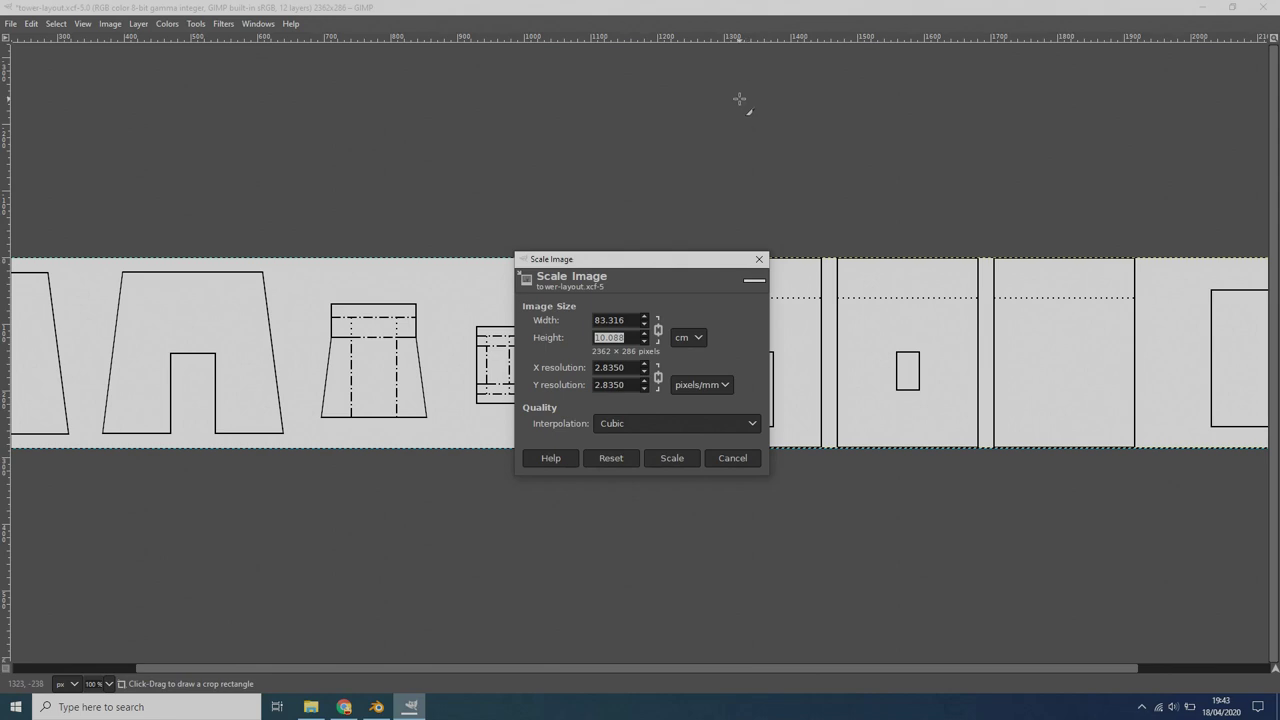
pyautogui.write('9.5')
pyautogui.click(625, 321)
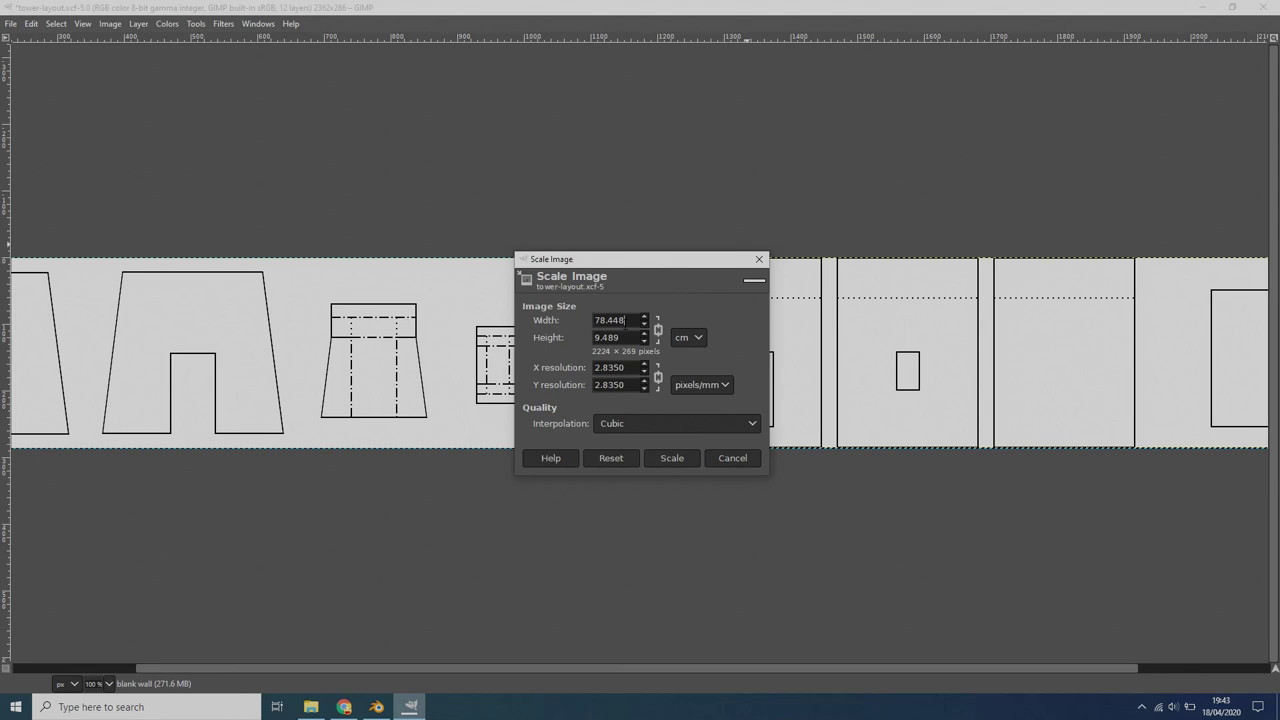
pyautogui.click(680, 459)
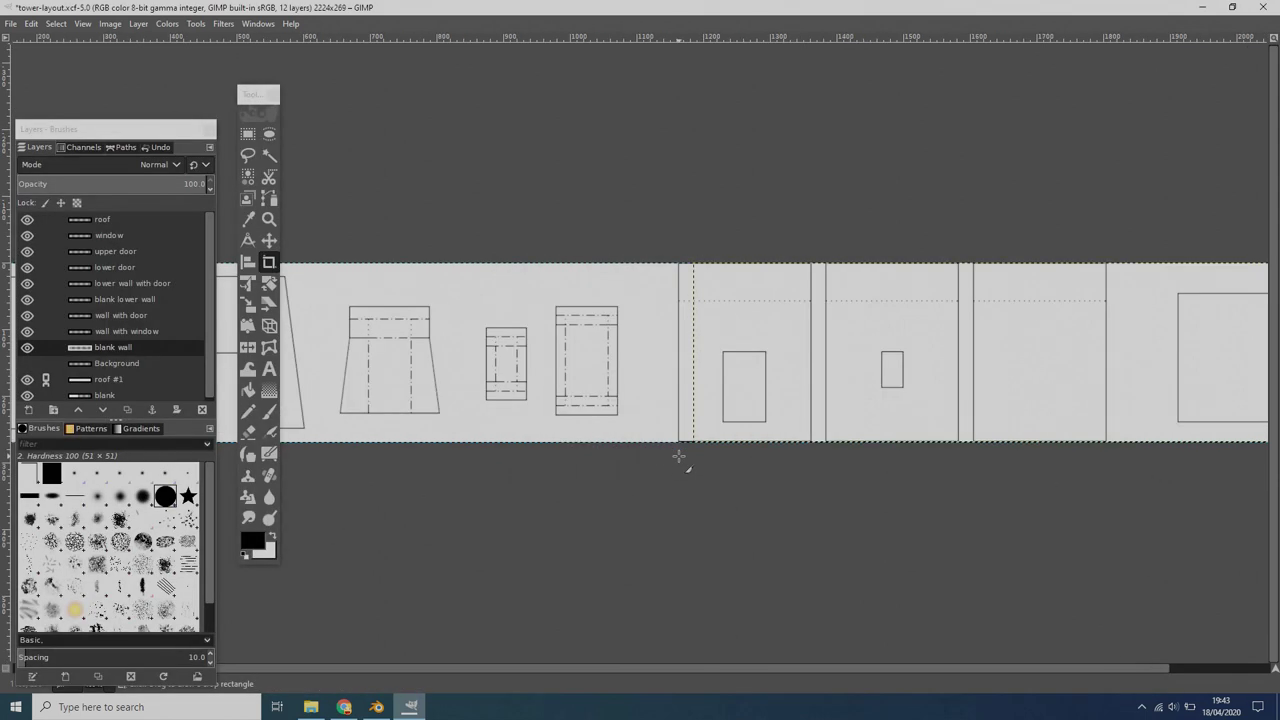